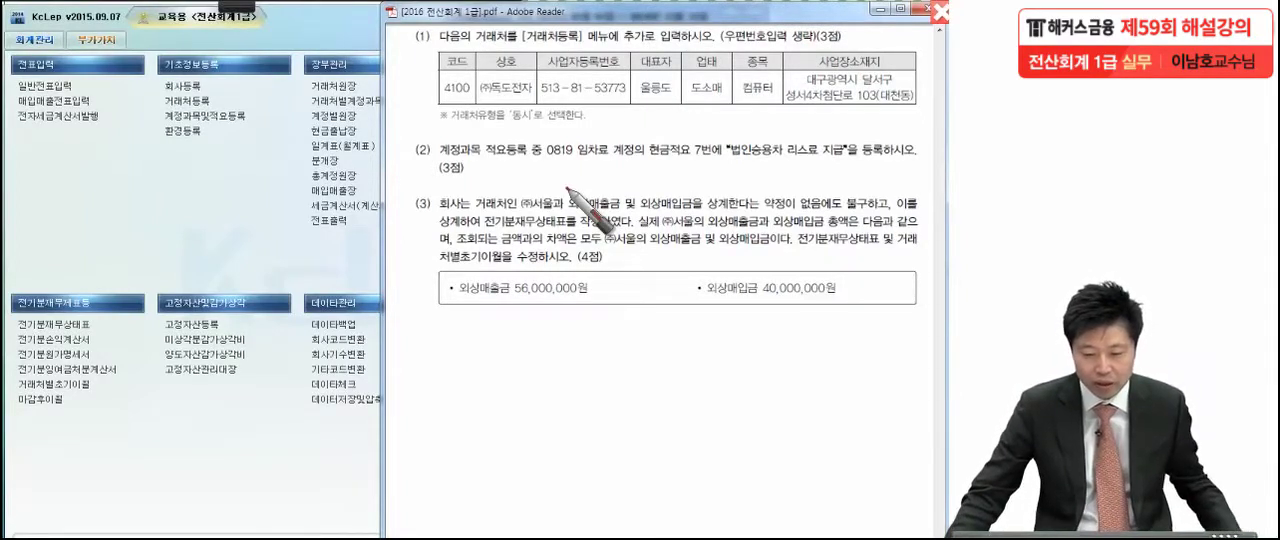
Open 거래처등록 and add a general client with code 4100, name (주)독도전자 and transaction type 동시
{"action": "left_click", "coordinate": [208, 100]}
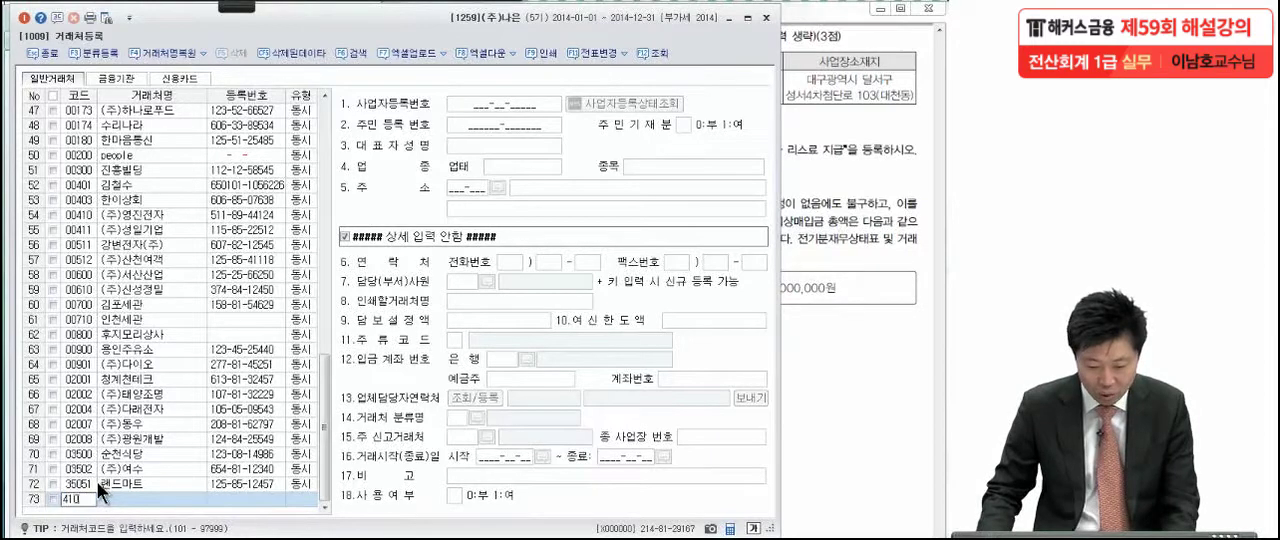
{"action": "key", "text": "Return"}
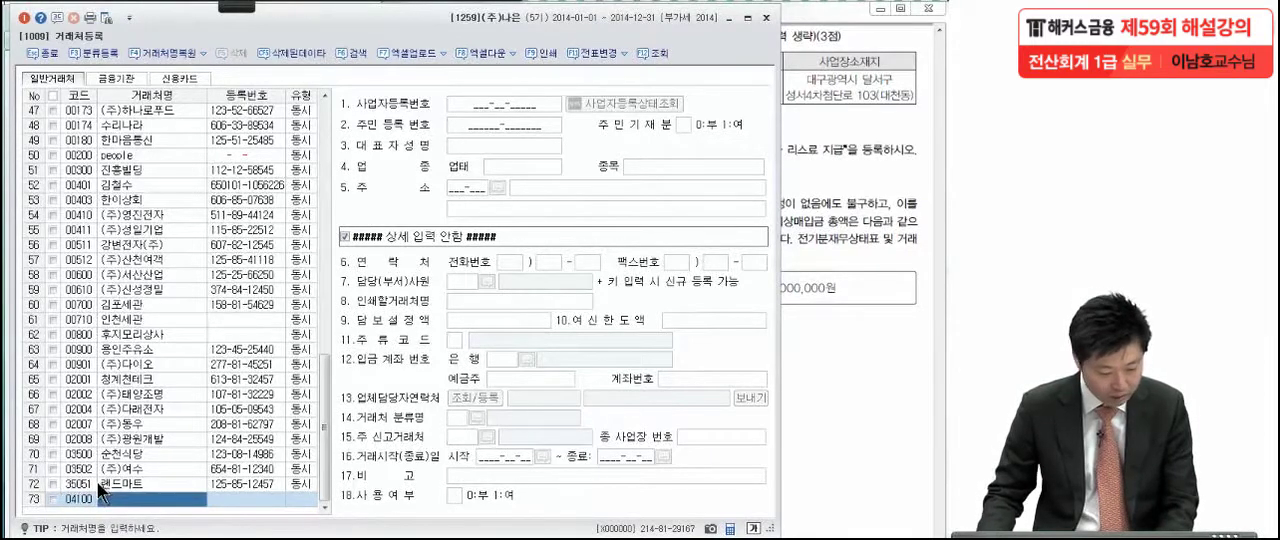
{"action": "type", "text": "("}
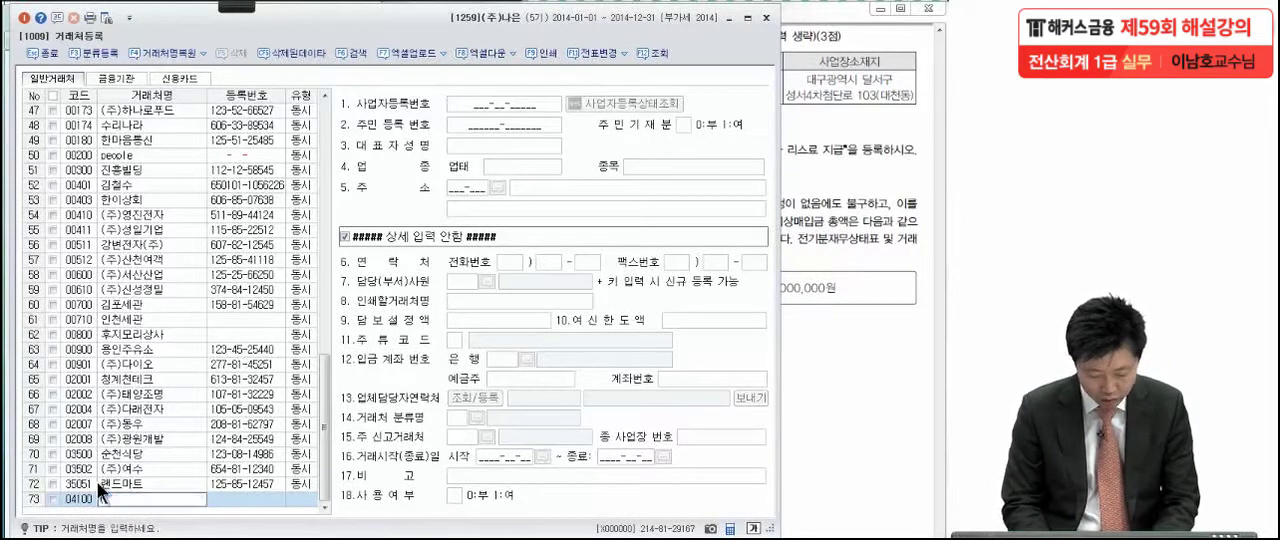
{"action": "key", "text": "Hangul"}
{"action": "type", "text": "주"}
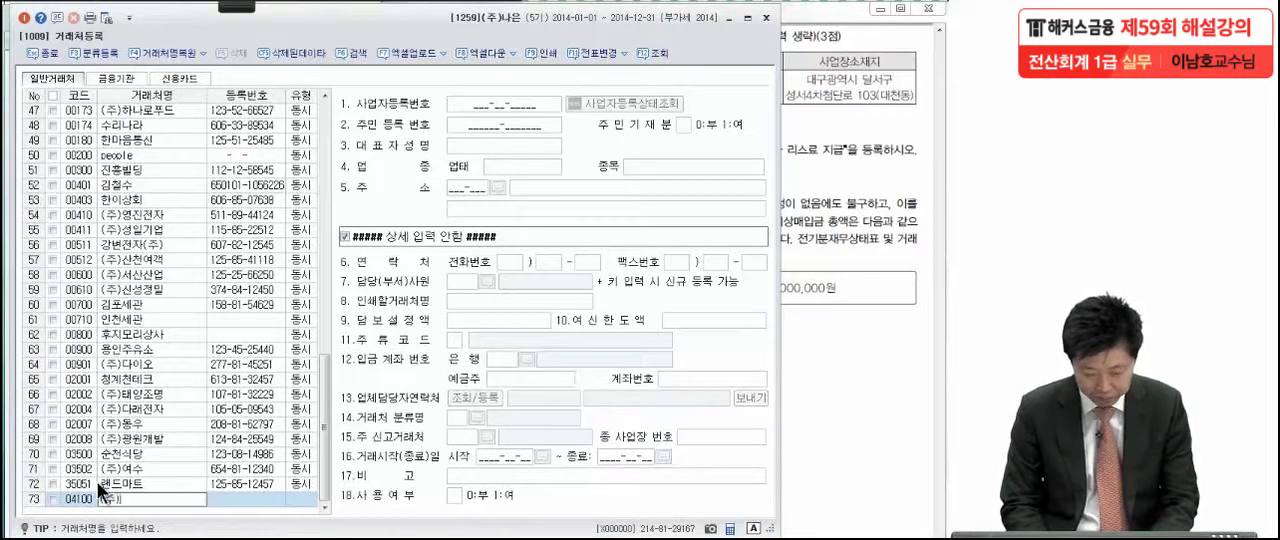
{"action": "type", "text": ")독도전자"}
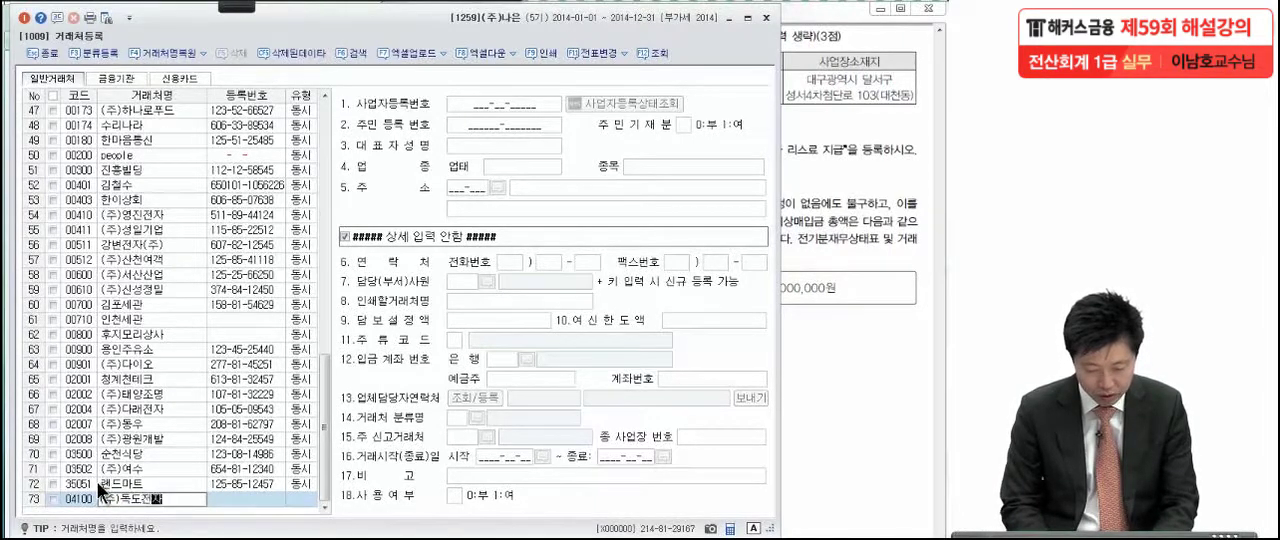
{"action": "key", "text": "Return"}
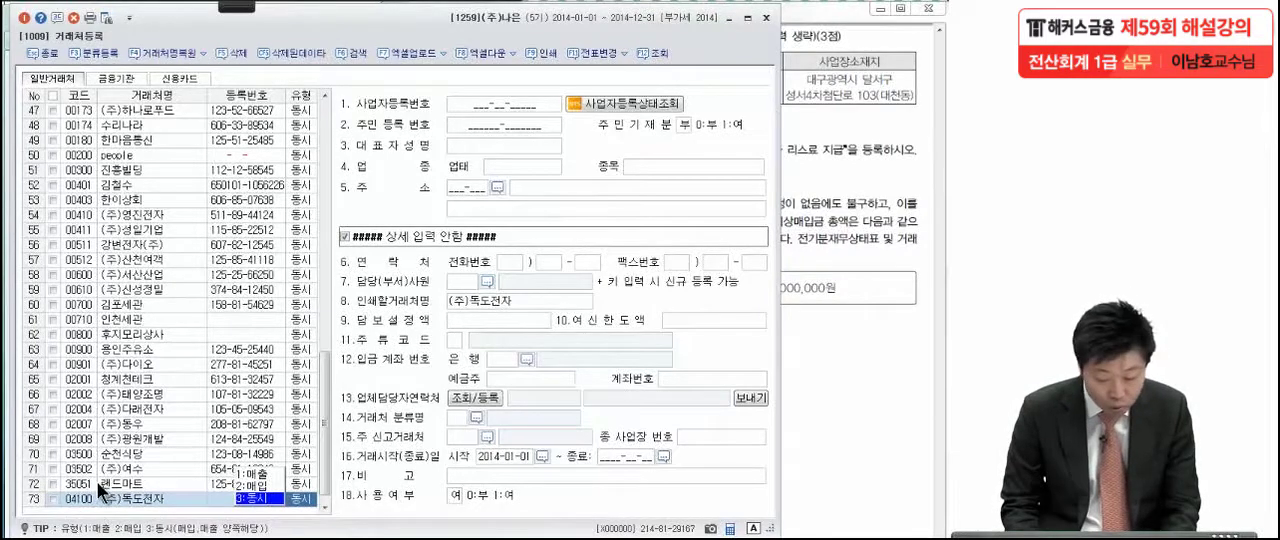
{"action": "key", "text": "Return"}
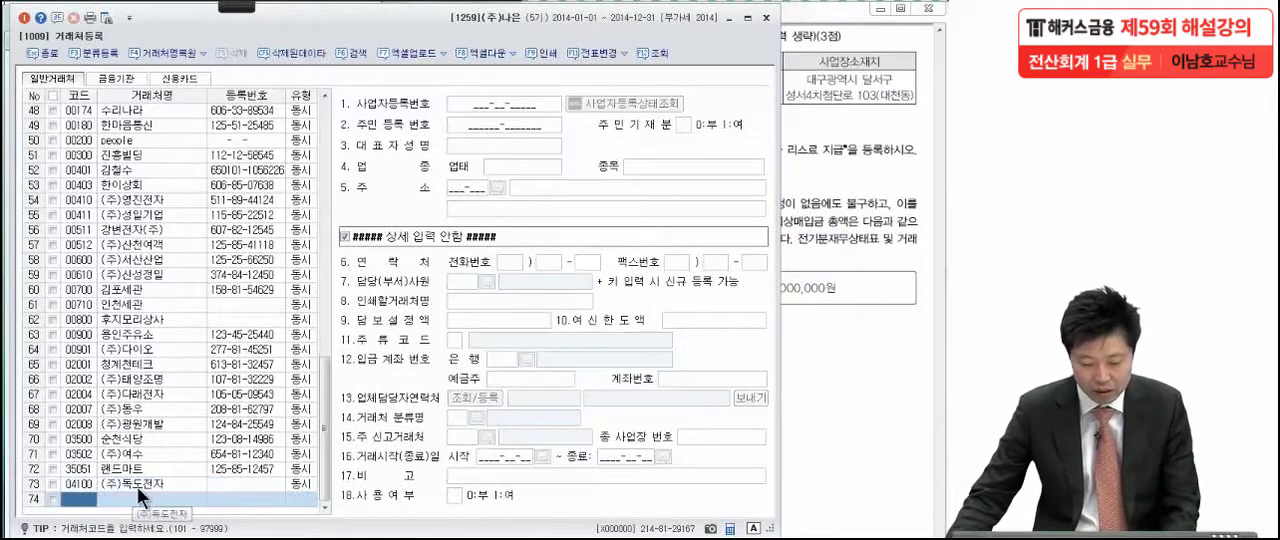
Enter the business registration number and the representative's name for client (주)독도전자
{"action": "left_click", "coordinate": [90, 482]}
{"action": "left_click", "coordinate": [461, 104]}
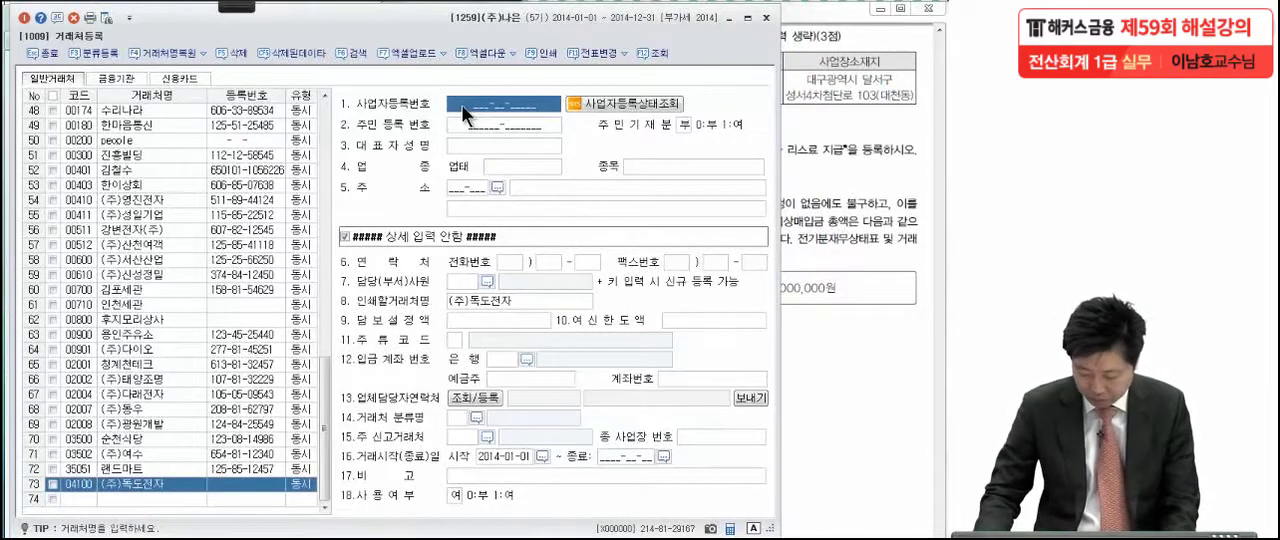
{"action": "type", "text": "5"}
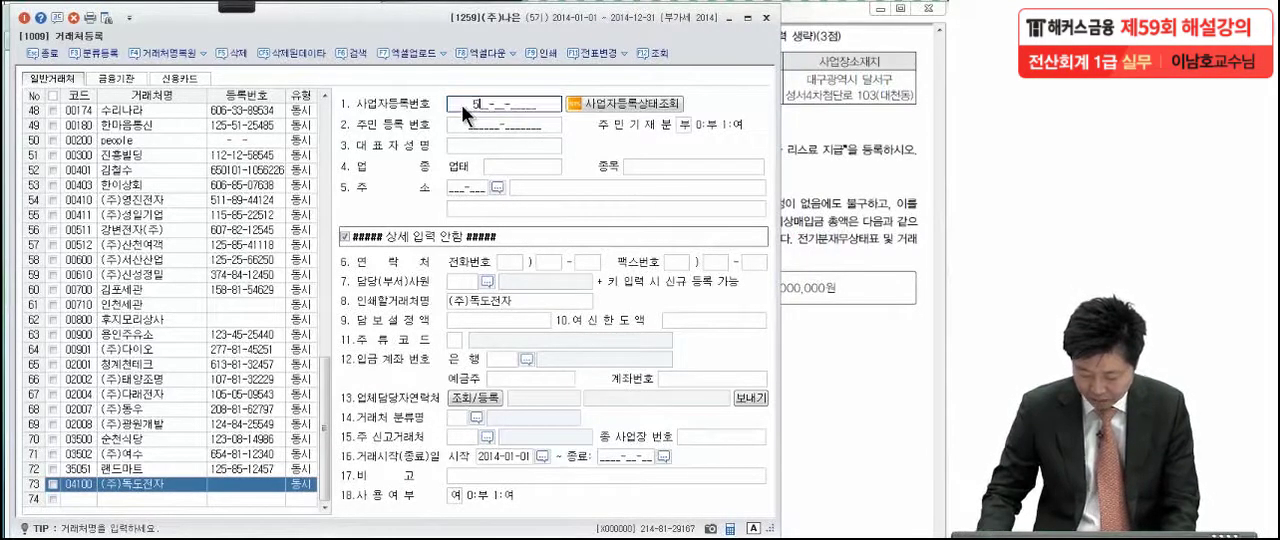
{"action": "type", "text": "13-81-"}
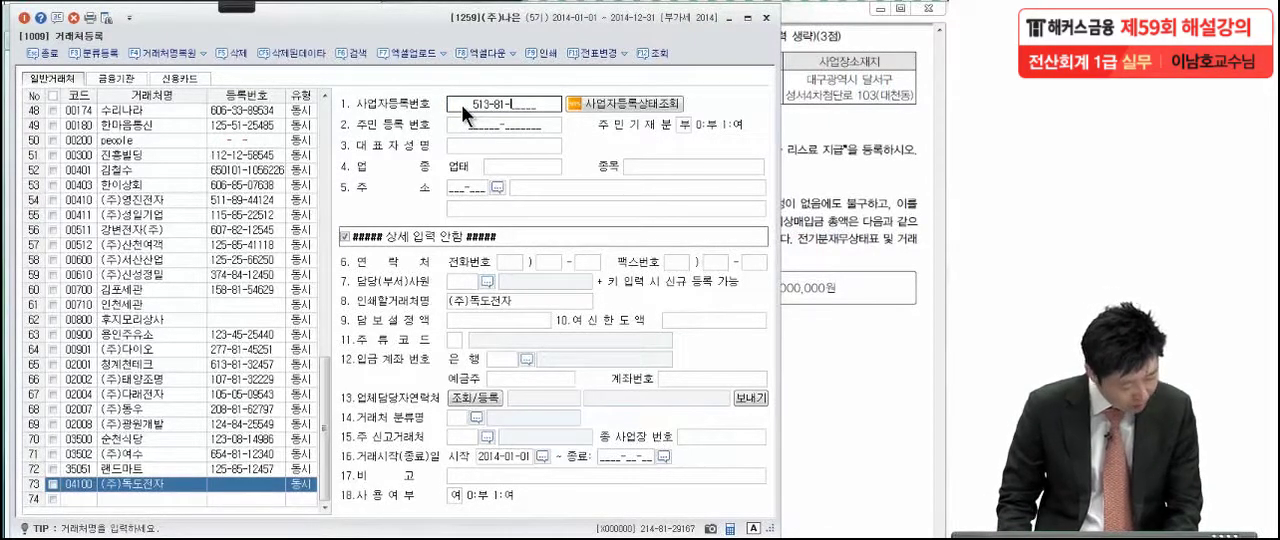
{"action": "type", "text": "53773"}
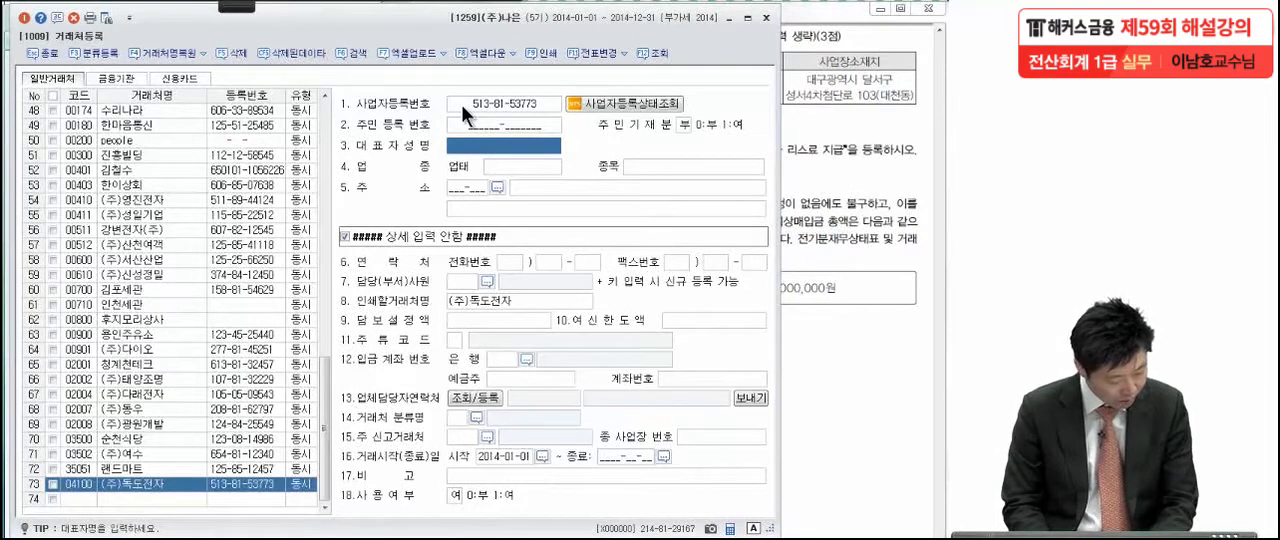
{"action": "type", "text": "윤ㄹ"}
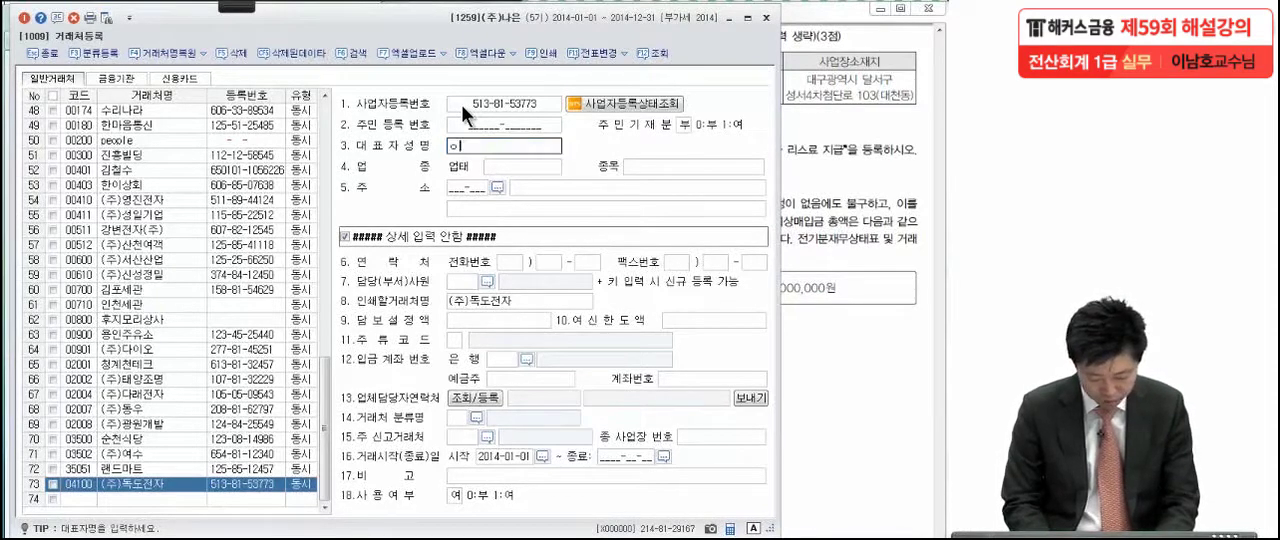
{"action": "type", "text": "룡도"}
{"action": "key", "text": "Return"}
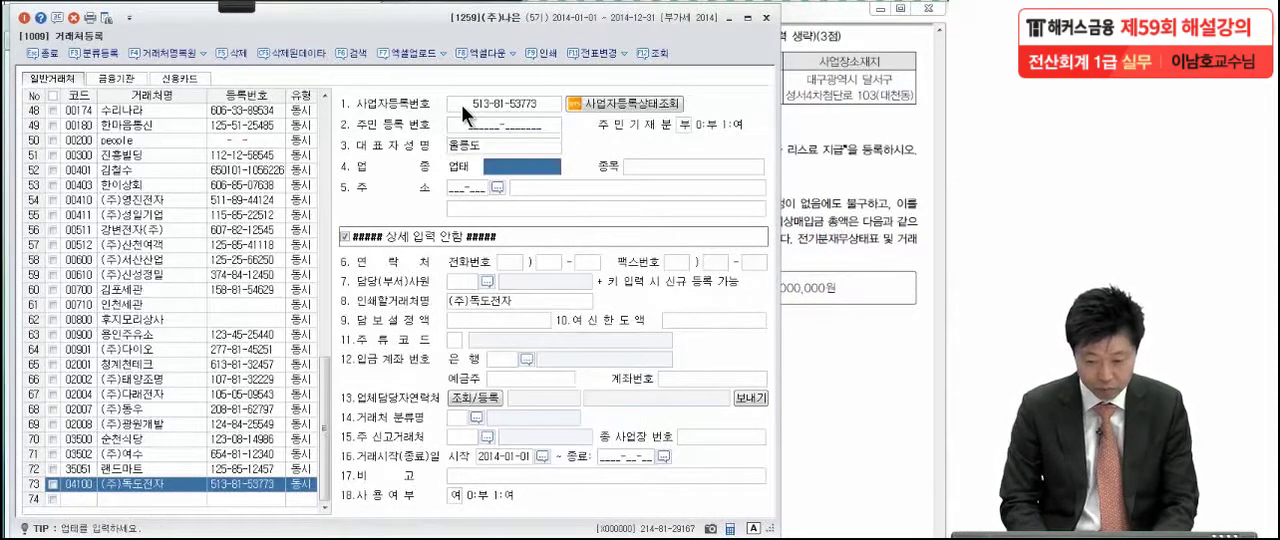
Set the client's 업태 to 도소매 and its 종목 to 컴퓨터
{"action": "type", "text": "ㄷ"}
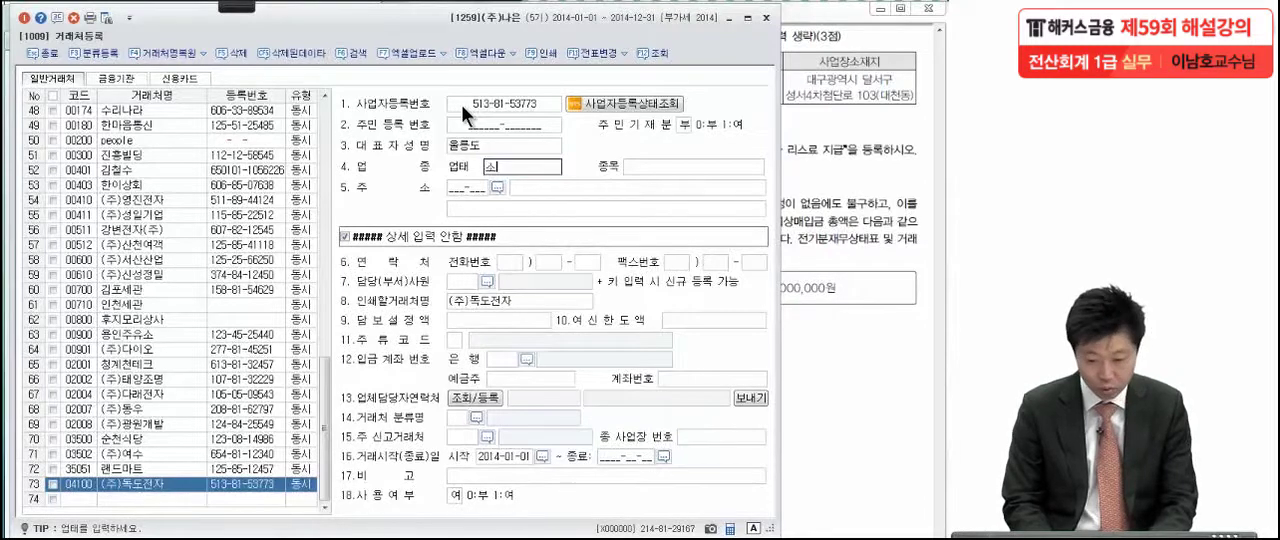
{"action": "type", "text": "도소매"}
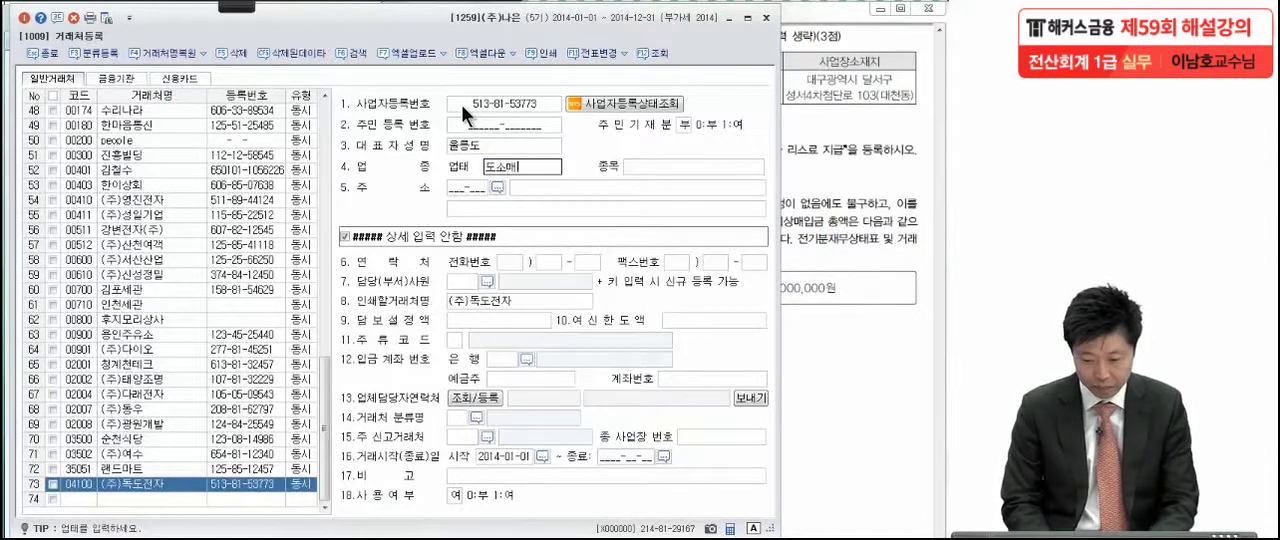
{"action": "key", "text": "Return"}
{"action": "type", "text": "컴퓨터"}
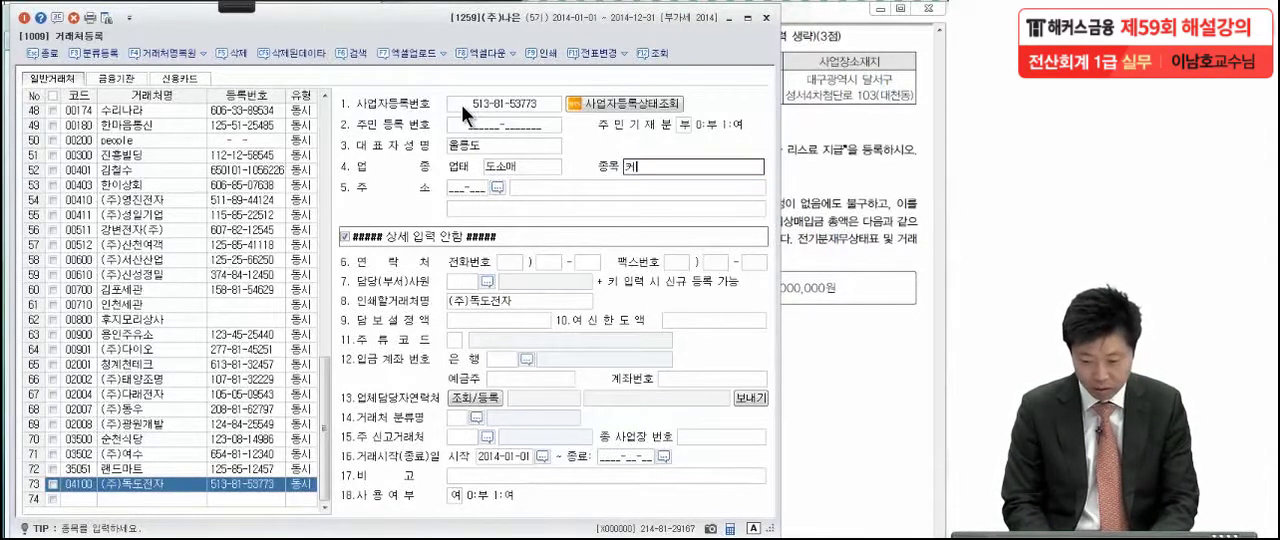
{"action": "key", "text": "Return"}
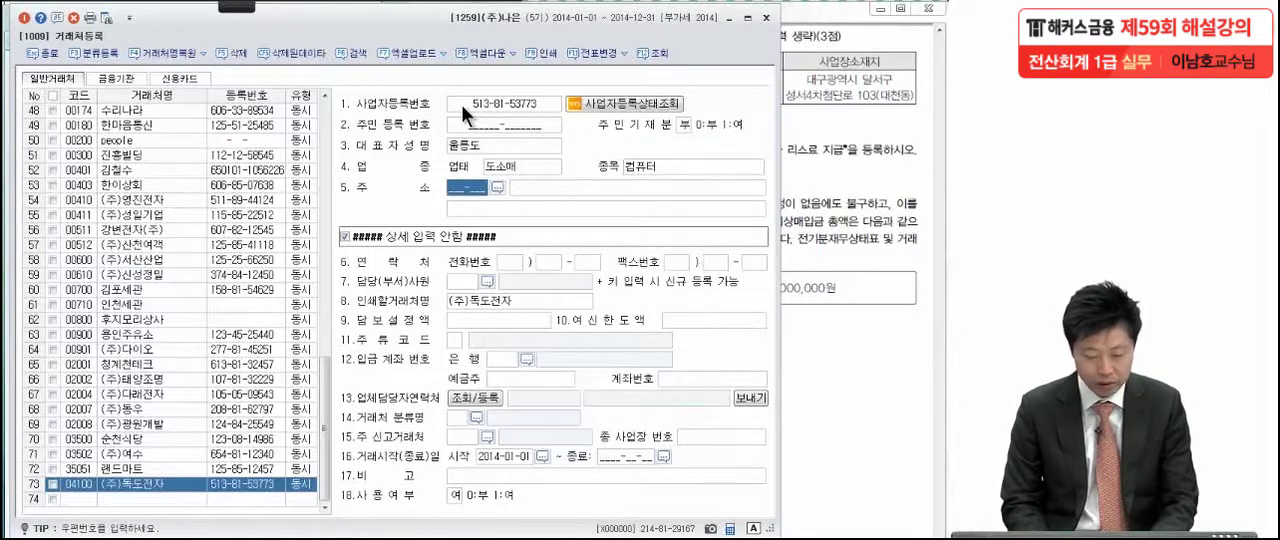
Enter the client's business address without a postal code and close the client registration
{"action": "type", "text": "대구광역"}
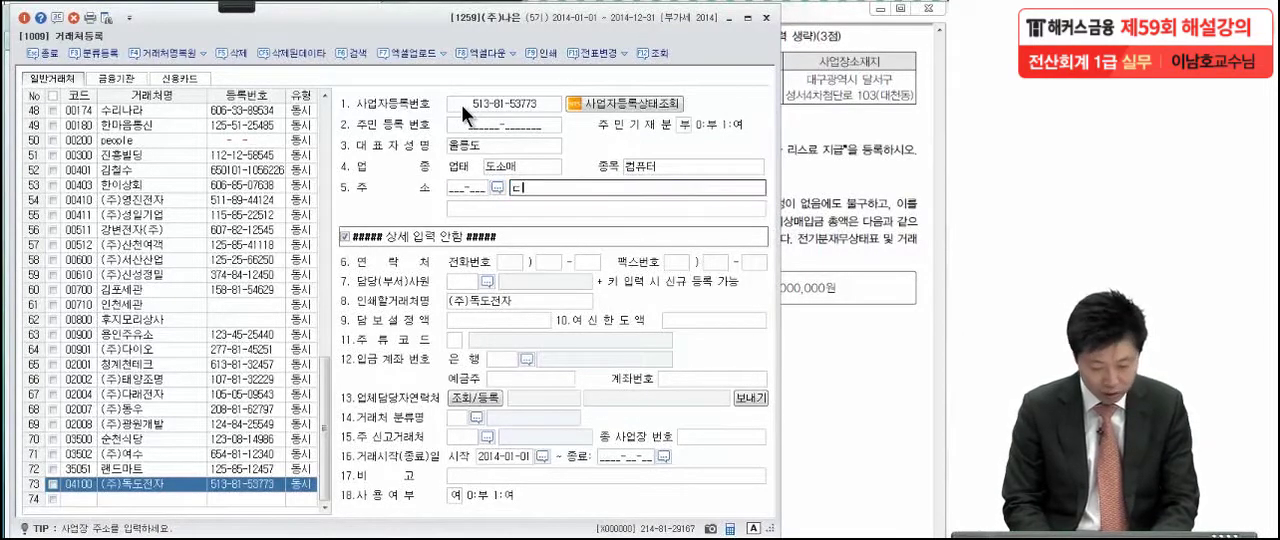
{"action": "type", "text": "시"}
{"action": "type", "text": " 달서"}
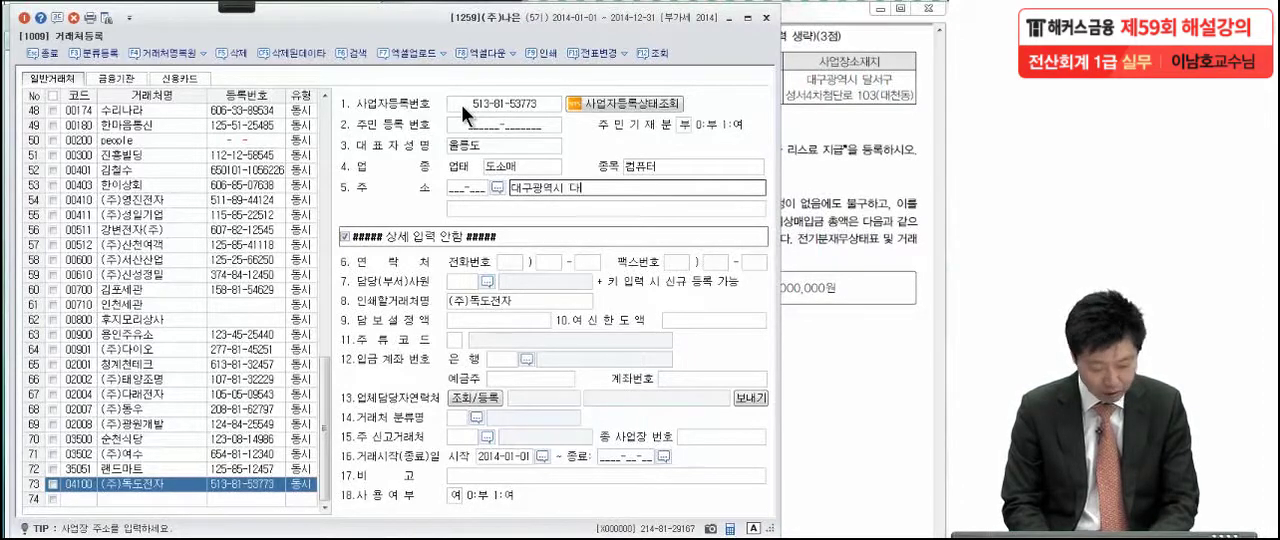
{"action": "type", "text": "구 "}
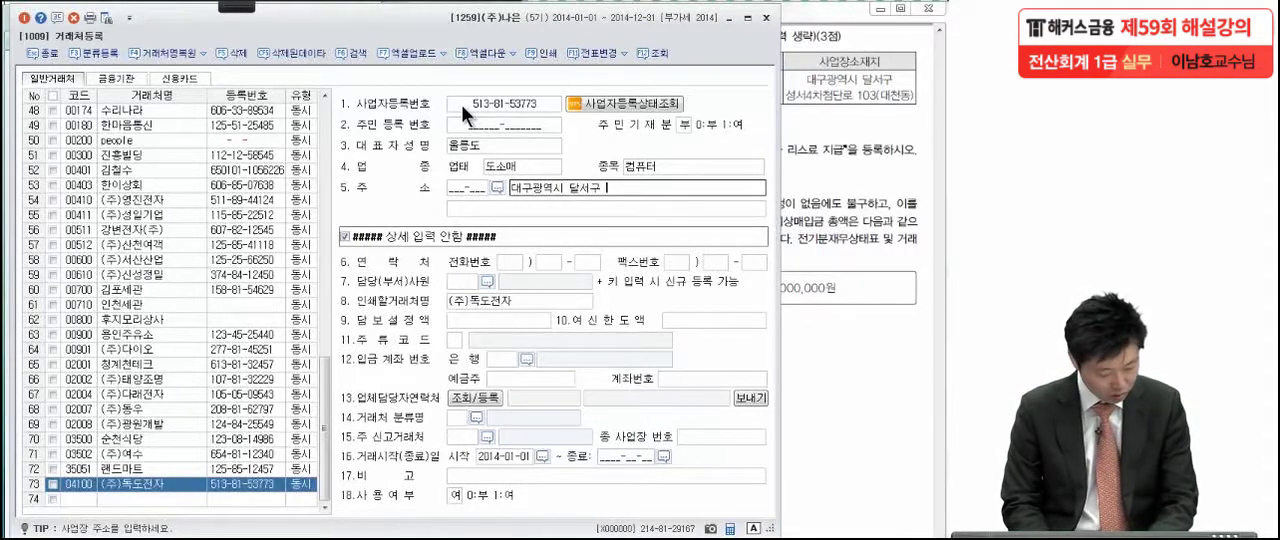
{"action": "type", "text": "성서4차첨"}
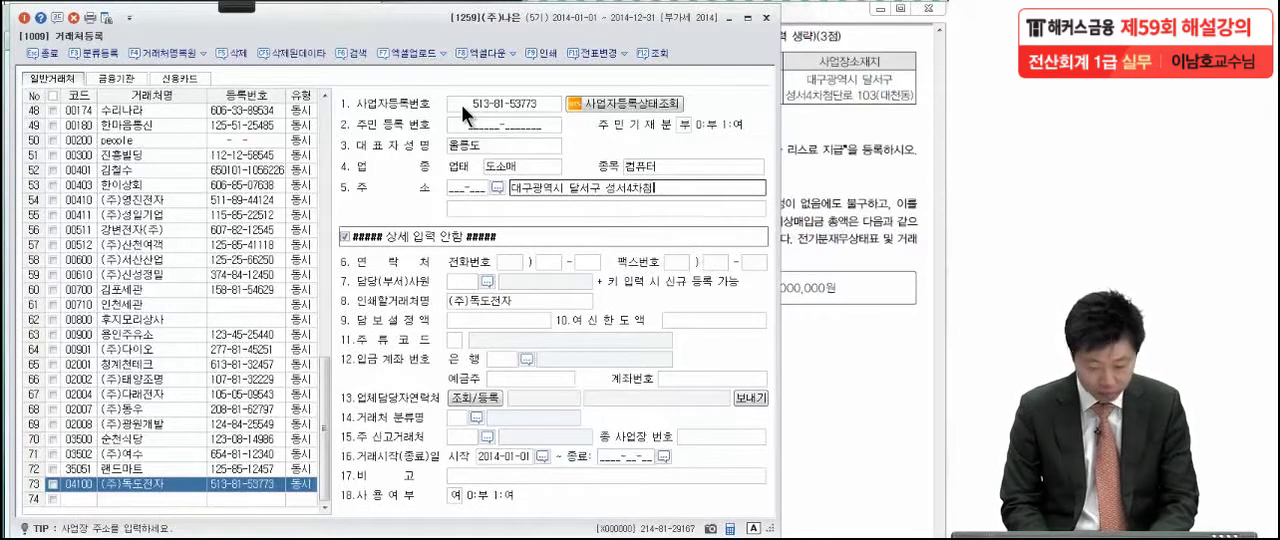
{"action": "type", "text": "단로 1"}
{"action": "key", "text": "BackSpace"}
{"action": "key", "text": "BackSpace"}
{"action": "key", "text": "BackSpace"}
{"action": "type", "text": "ㄴ로"}
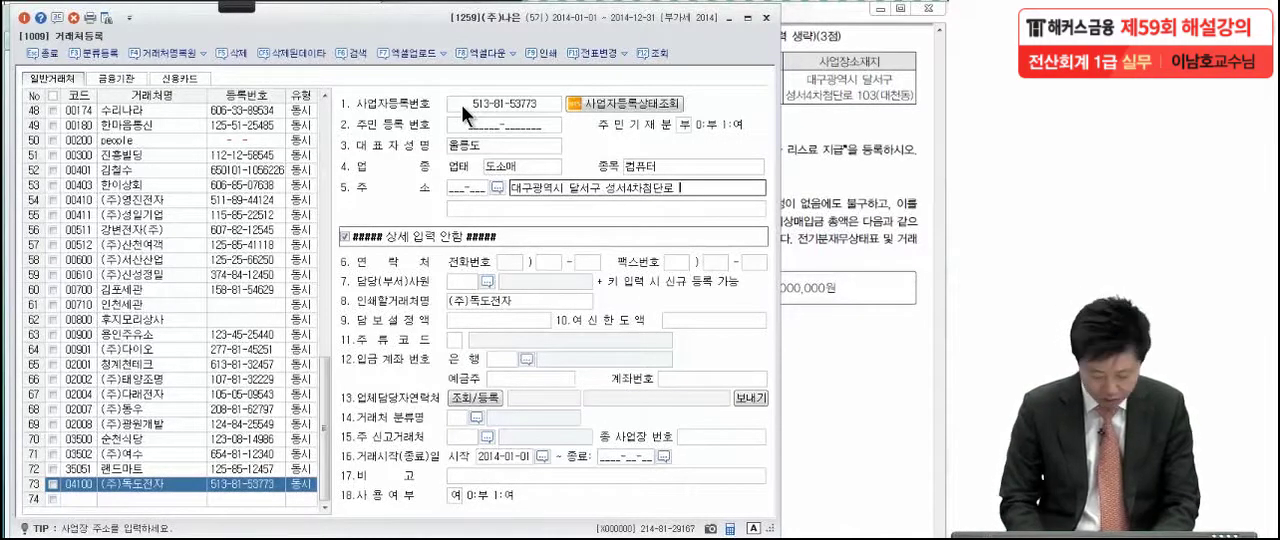
{"action": "type", "text": " 103"}
{"action": "type", "text": "("}
{"action": "type", "text": "ㄷ"}
{"action": "type", "text": "대전동"}
{"action": "type", "text": ")"}
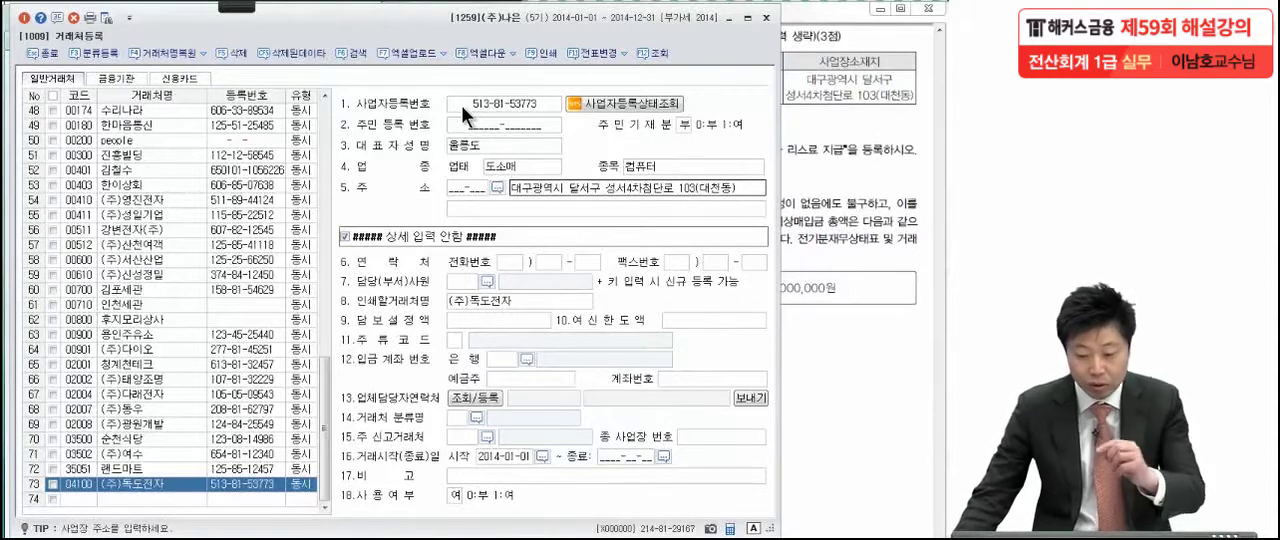
{"action": "key", "text": "Return"}
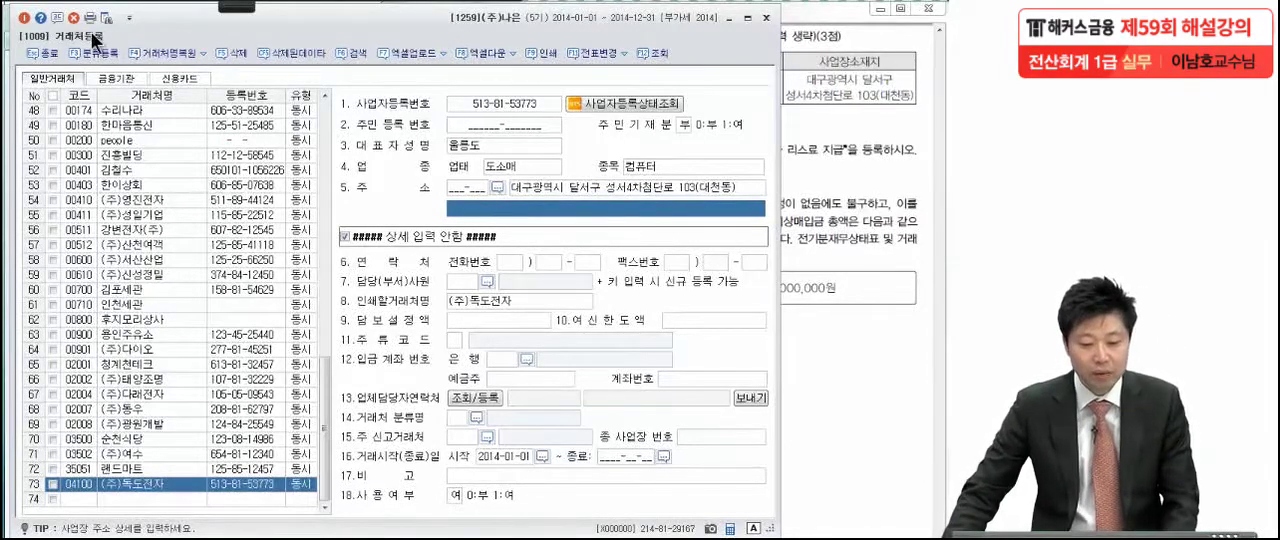
{"action": "left_click", "coordinate": [23, 17]}
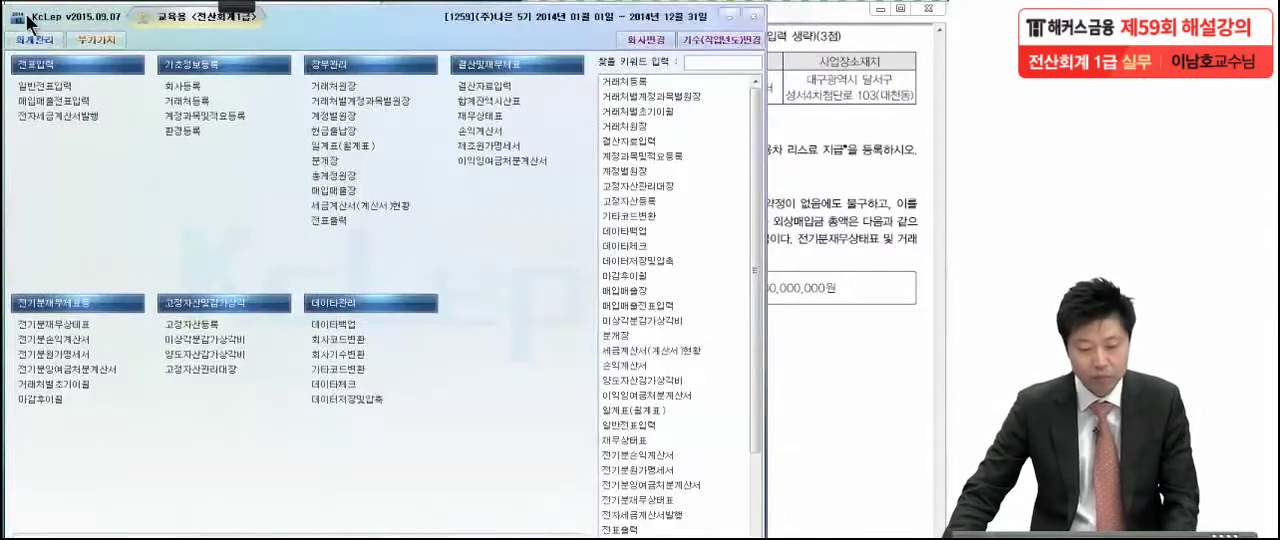
Switch to the exam PDF in Adobe Reader and underline the account, cash summary number and wording required in question (2)
{"action": "left_click", "coordinate": [818, 166]}
{"action": "scroll", "coordinate": [786, 366], "scroll_direction": "down", "scroll_amount": 3}
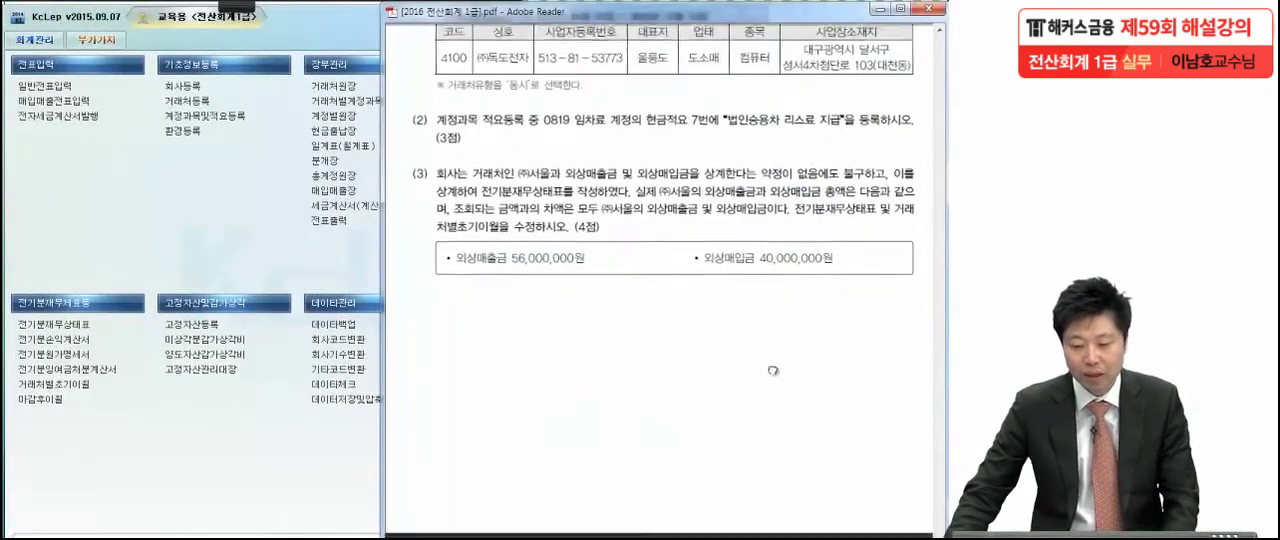
{"action": "mouse_move", "coordinate": [238, 6]}
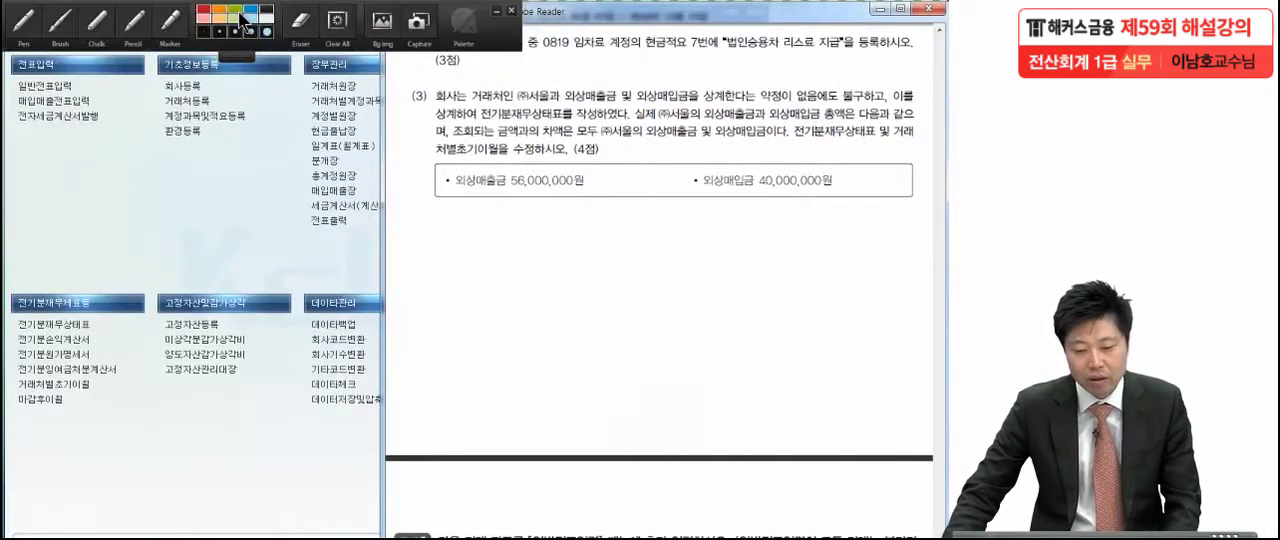
{"action": "left_click", "coordinate": [16, 30]}
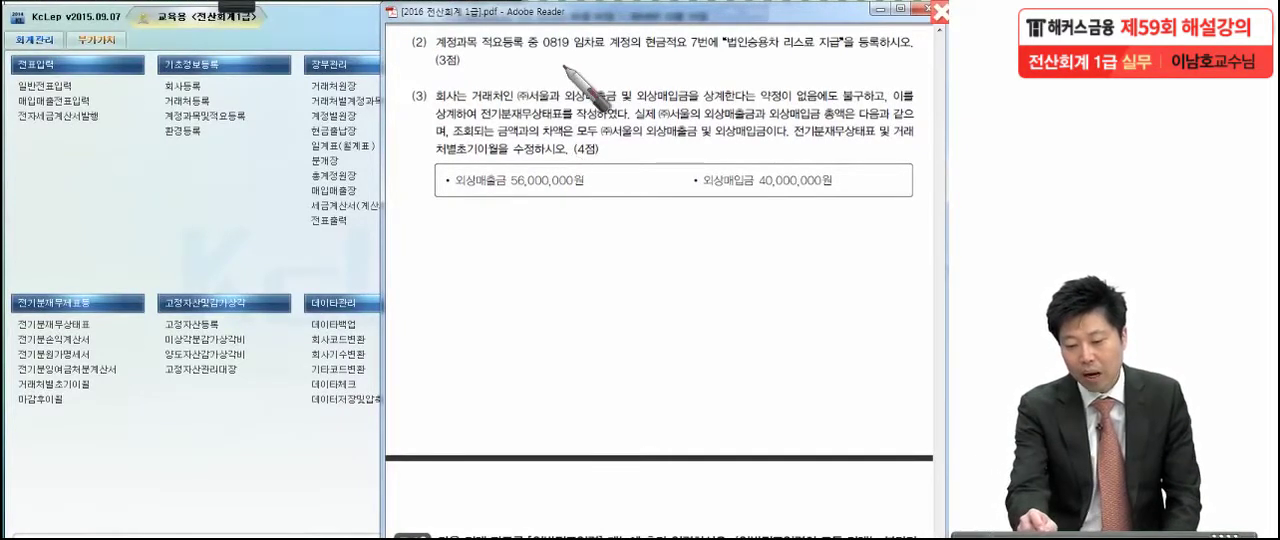
{"action": "left_click_drag", "start_coordinate": [537, 60], "coordinate": [853, 61]}
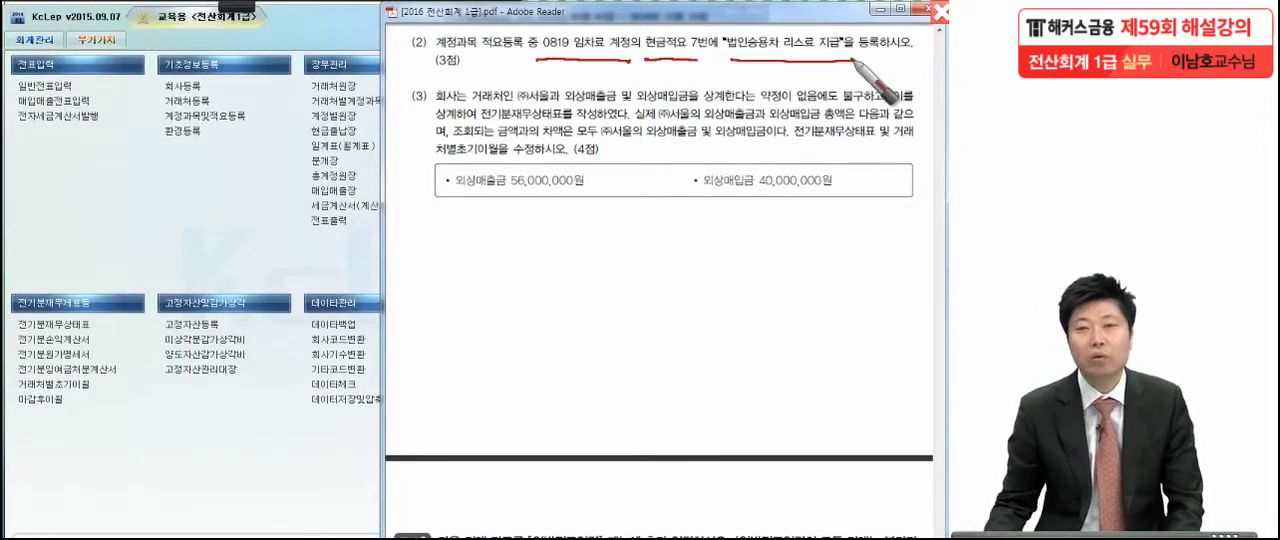
{"action": "key", "text": "Escape"}
In 계정과목및적요등록, add cash summary (현금적요) number 7 "법인승용차 리스료 지급" to account 0819 임차료
{"action": "left_click", "coordinate": [193, 122]}
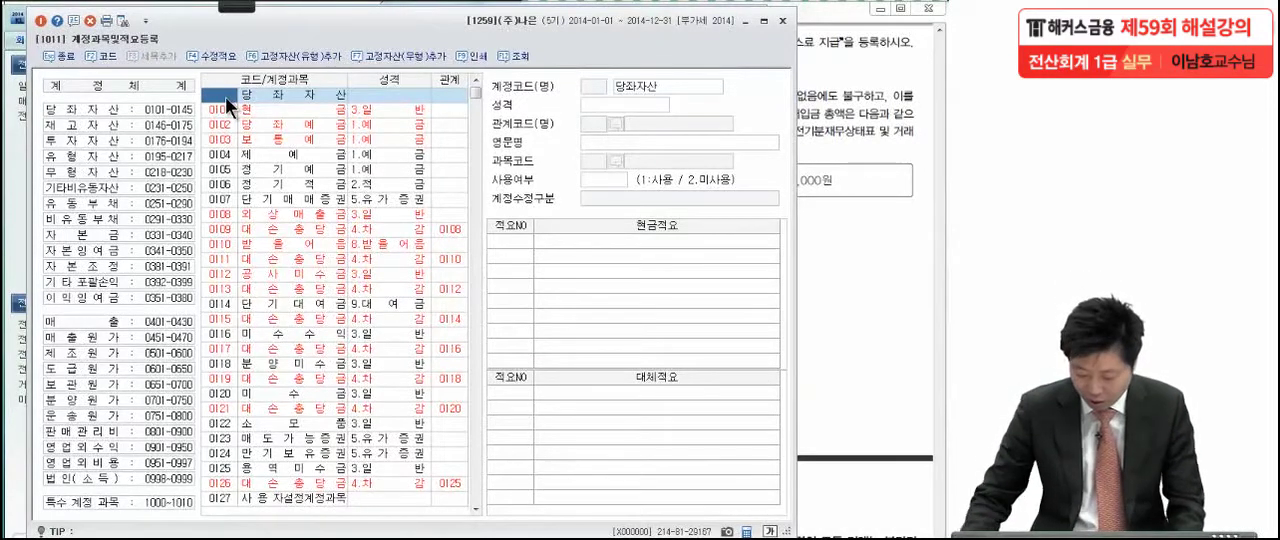
{"action": "type", "text": "0819"}
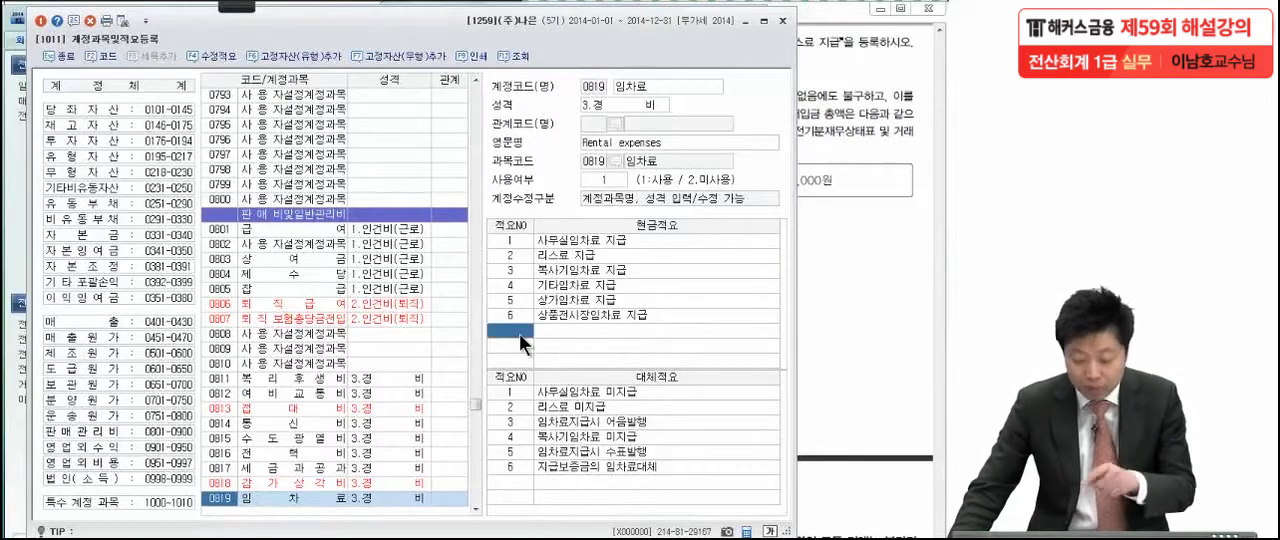
{"action": "type", "text": "7"}
{"action": "key", "text": "Return"}
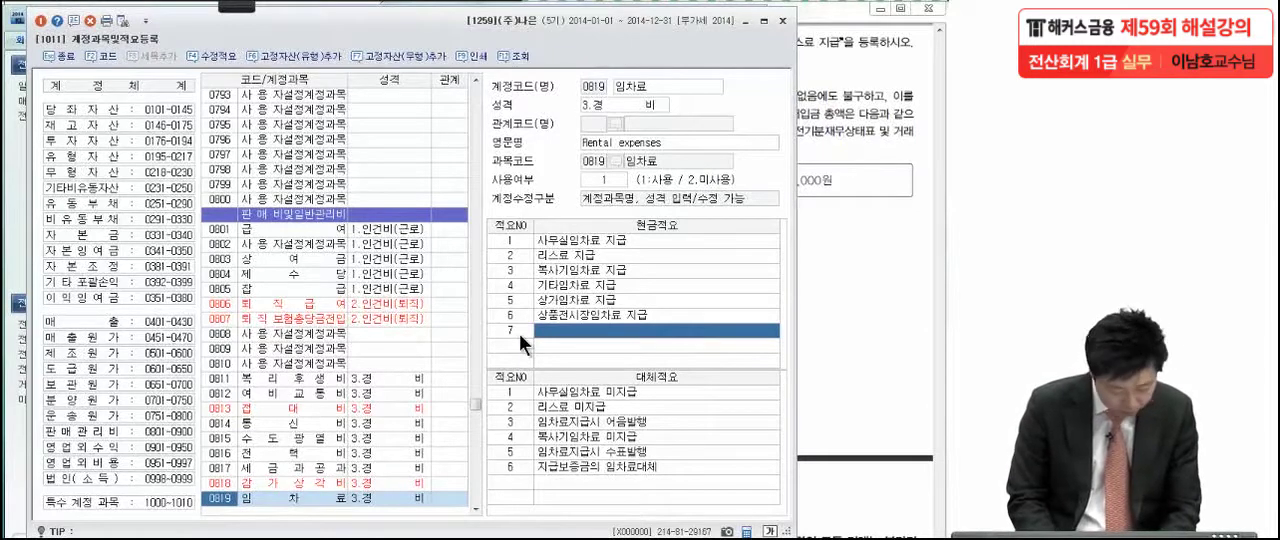
{"action": "type", "text": "법인승용차"}
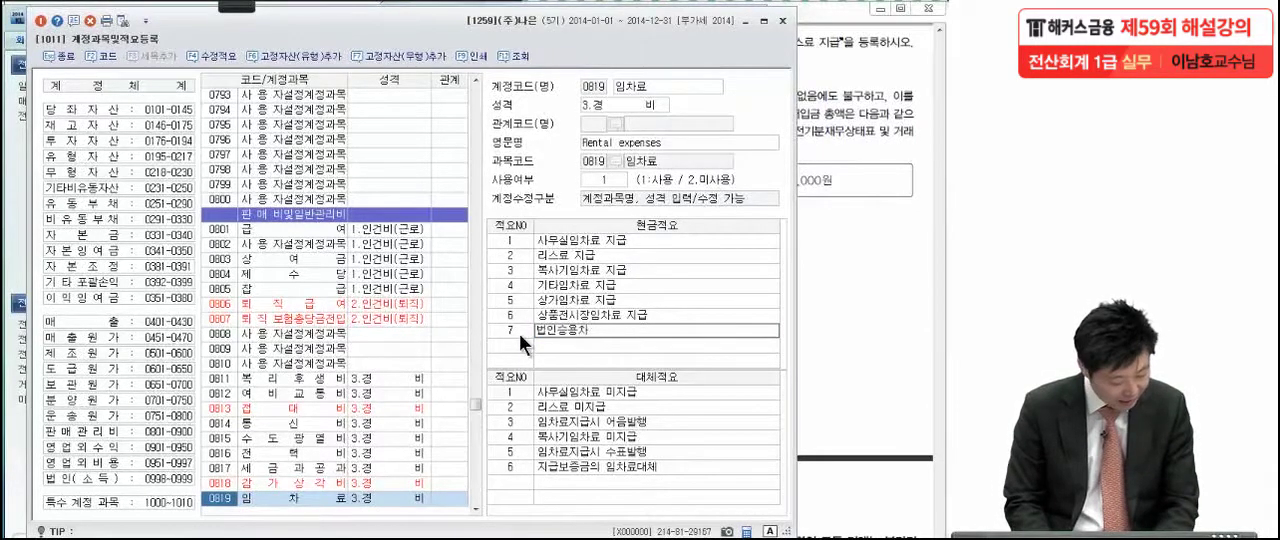
{"action": "type", "text": " 리스료 "}
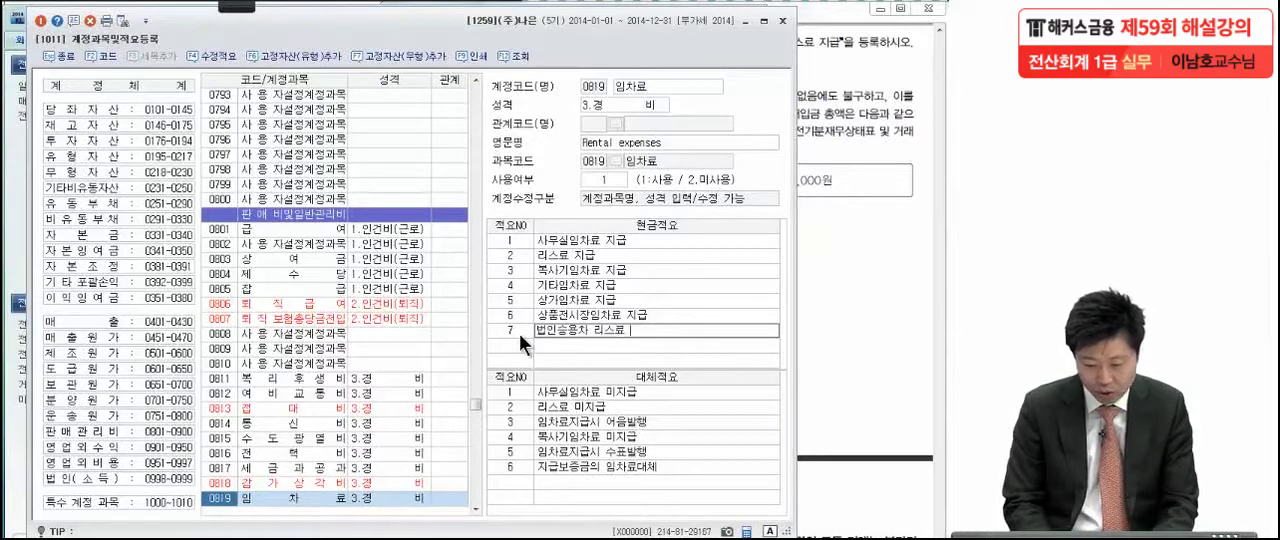
{"action": "type", "text": "지급"}
{"action": "key", "text": "Return"}
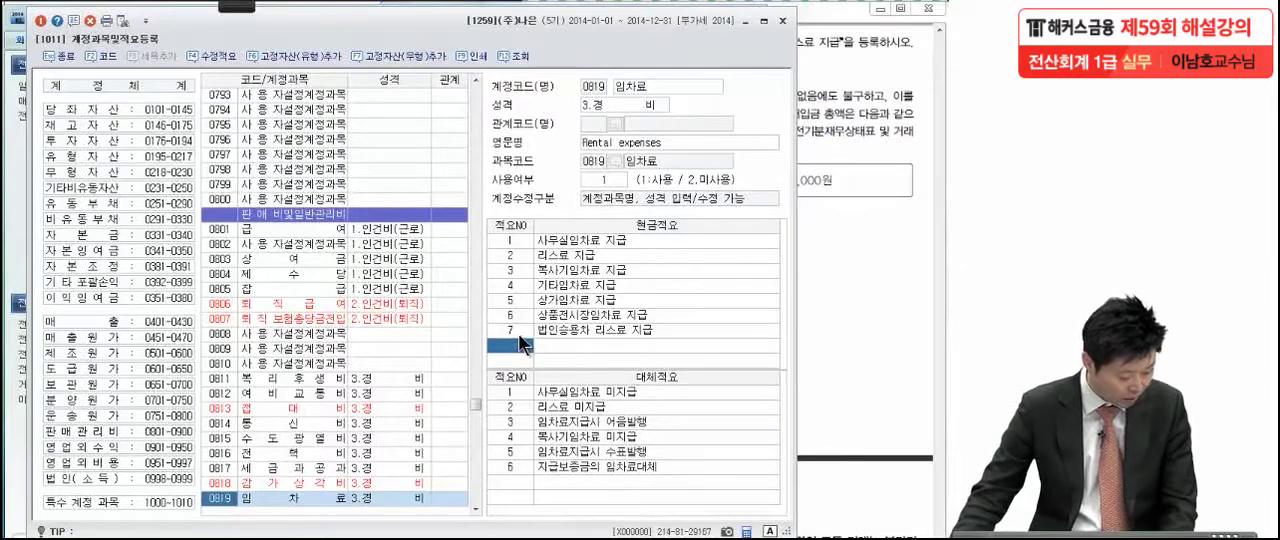
Close 계정과목및적요등록 and switch to the exam PDF in Adobe Reader, marking the accounts named in question (3)
{"action": "left_click", "coordinate": [42, 21]}
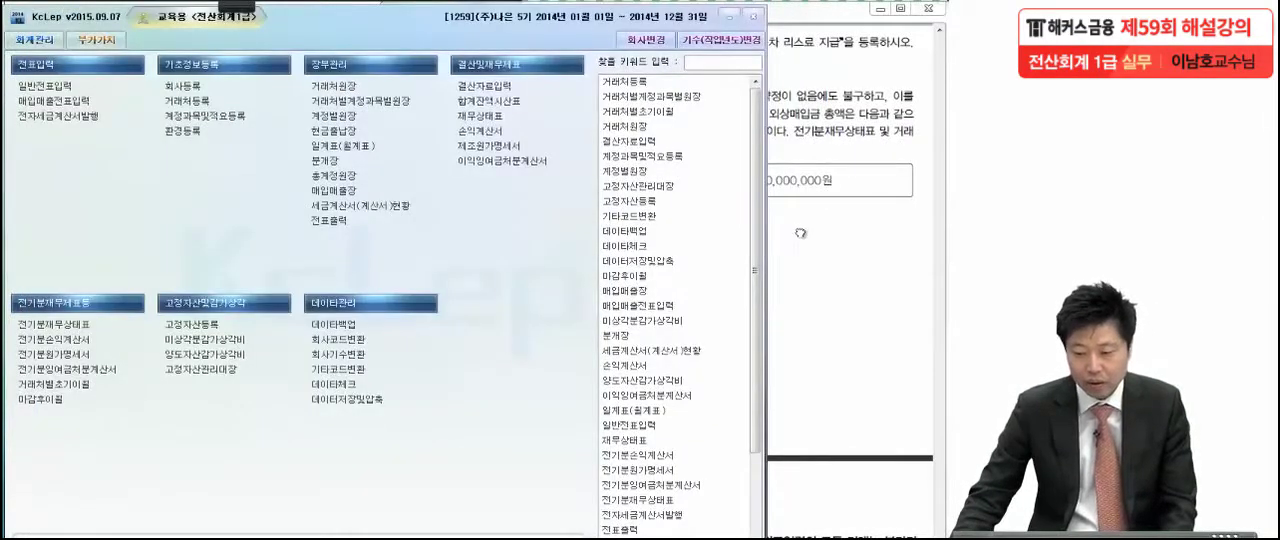
{"action": "left_click", "coordinate": [782, 336]}
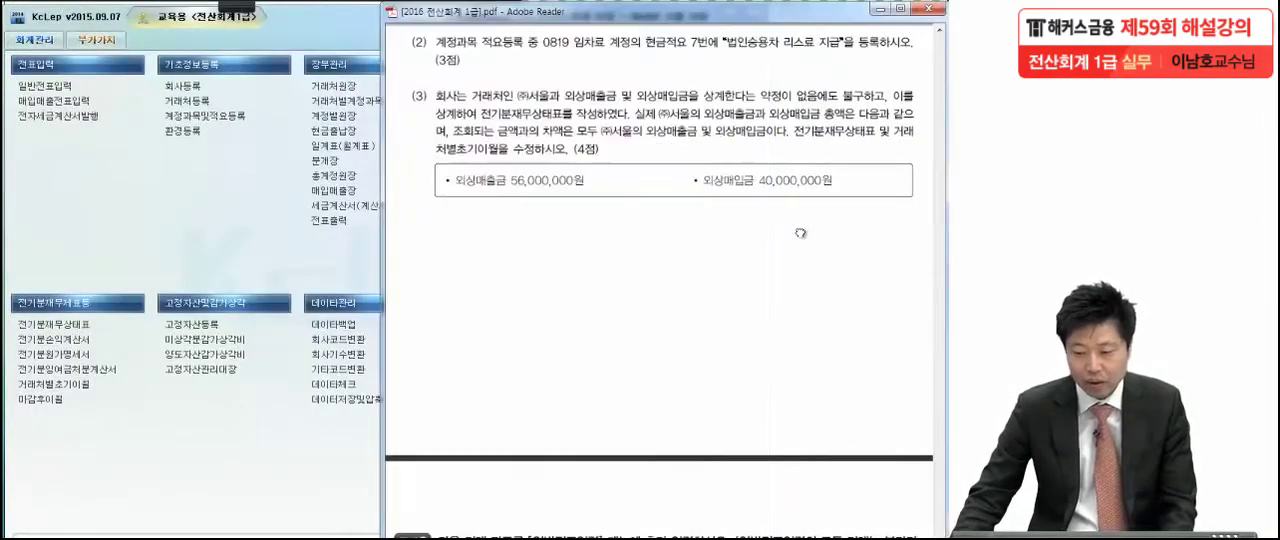
{"action": "left_click_drag", "start_coordinate": [768, 361], "coordinate": [758, 307]}
{"action": "left_click", "coordinate": [234, 8]}
{"action": "left_click", "coordinate": [90, 24]}
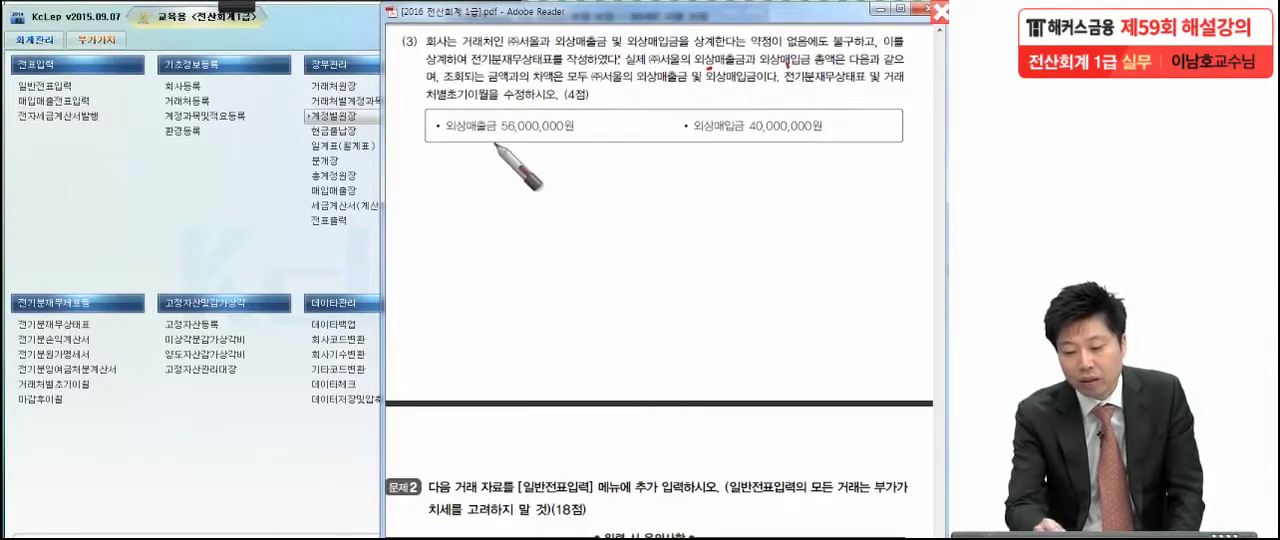
Underline question (3)'s receivable and payable amounts, the difference attributed to ㈜서울, and the two statements requiring correction
{"action": "left_click_drag", "start_coordinate": [428, 156], "coordinate": [525, 155]}
{"action": "left_click_drag", "start_coordinate": [681, 154], "coordinate": [847, 157]}
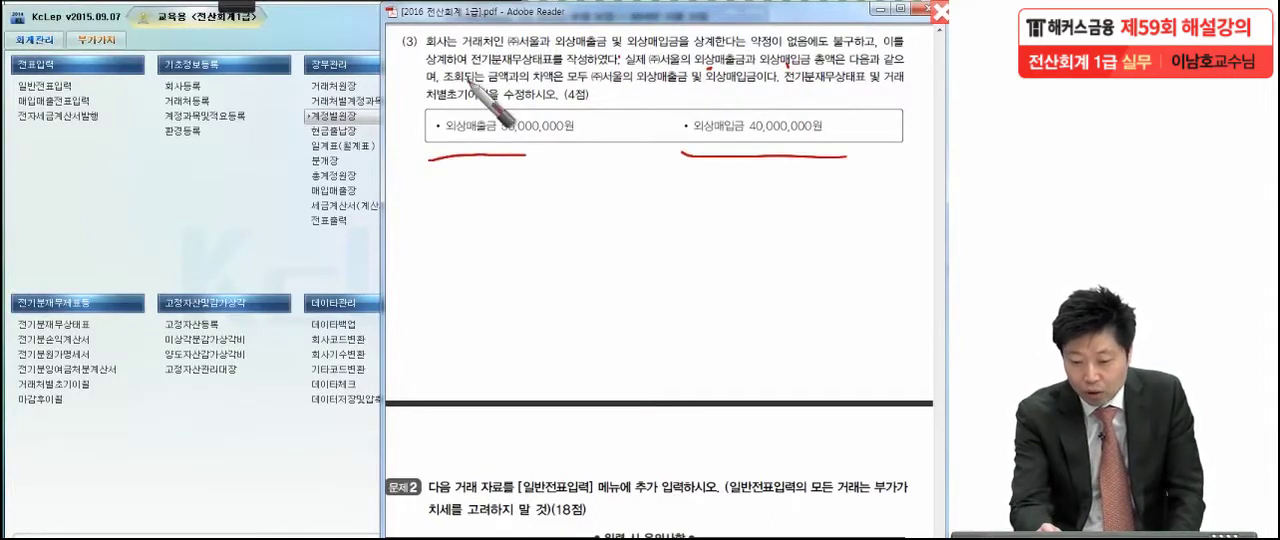
{"action": "left_click_drag", "start_coordinate": [462, 101], "coordinate": [548, 101]}
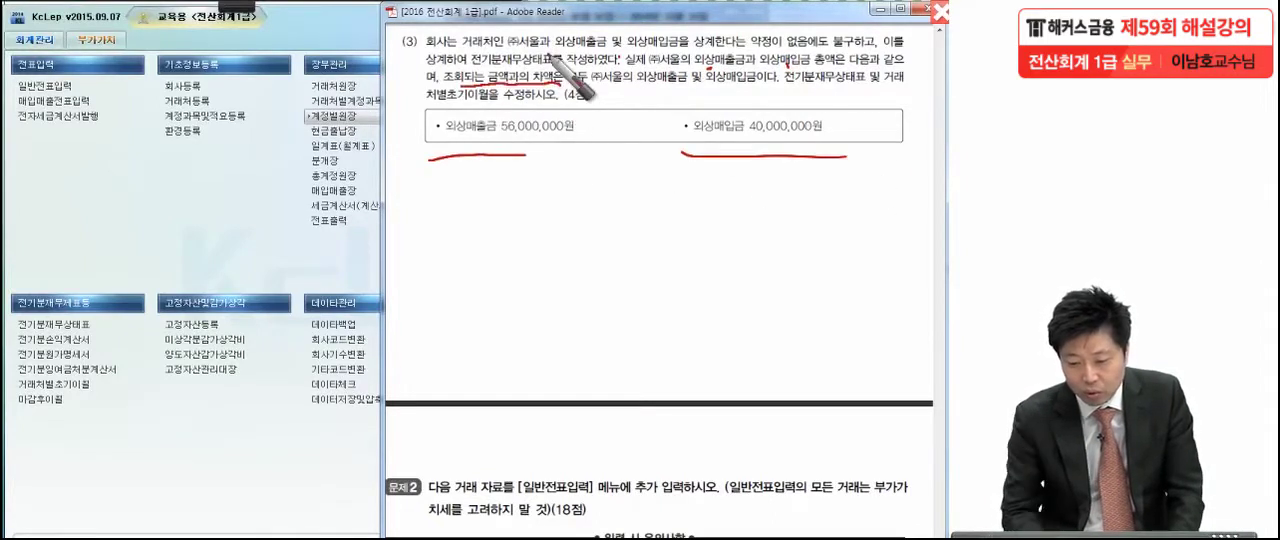
{"action": "left_click_drag", "start_coordinate": [652, 97], "coordinate": [733, 98]}
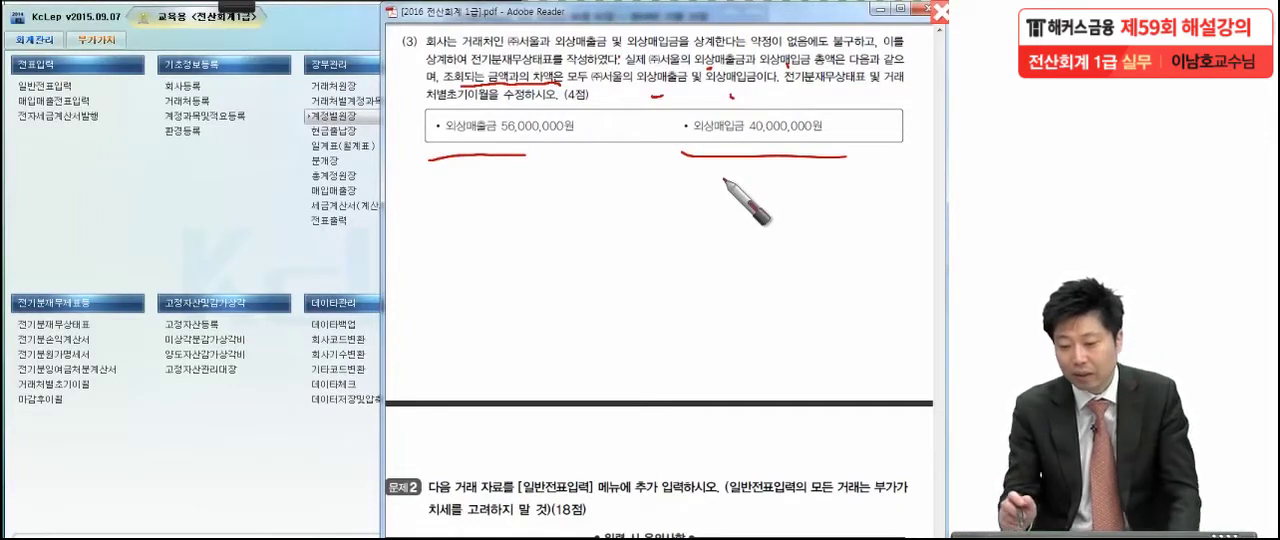
{"action": "left_click_drag", "start_coordinate": [786, 101], "coordinate": [793, 101]}
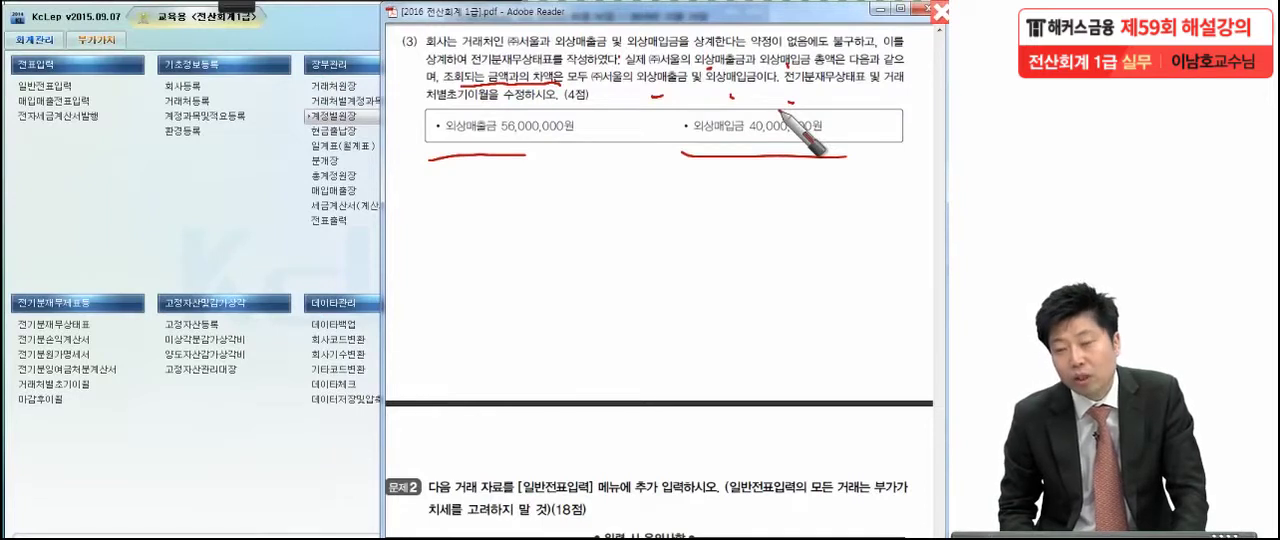
{"action": "left_click_drag", "start_coordinate": [770, 98], "coordinate": [935, 86]}
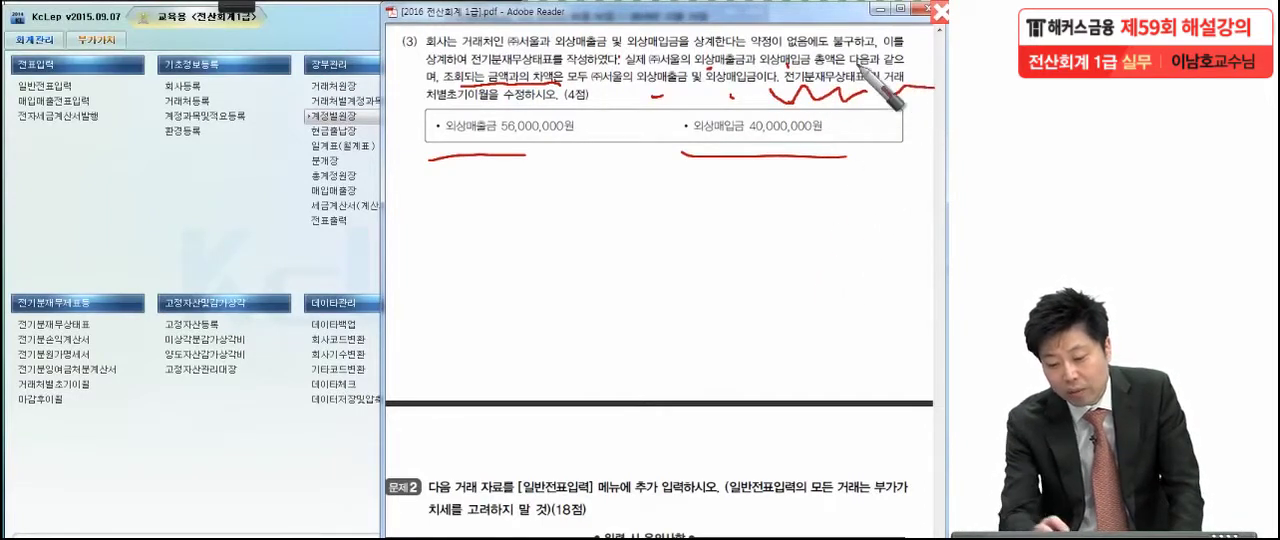
{"action": "left_click_drag", "start_coordinate": [418, 102], "coordinate": [517, 100]}
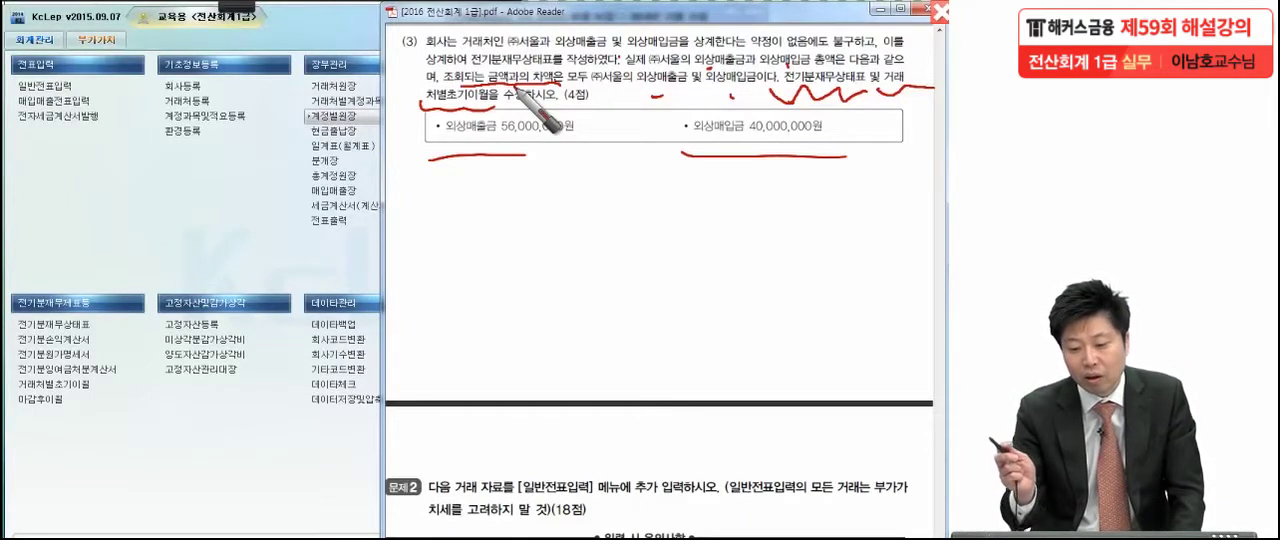
Circle 56,000,000, handwrite 16,000,000 under 외상매출금 and 0 under 외상매입금, and clear the pen annotations
{"action": "left_click_drag", "start_coordinate": [449, 155], "coordinate": [573, 154]}
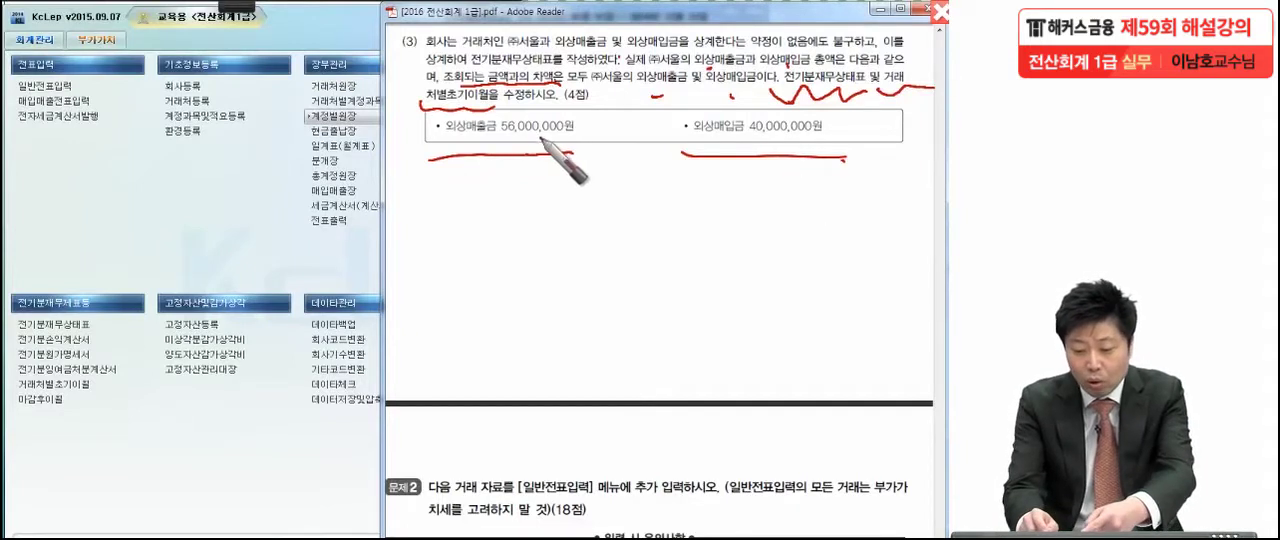
{"action": "mouse_move", "coordinate": [562, 138]}
{"action": "left_mouse_down"}
{"action": "mouse_move", "coordinate": [506, 106]}
{"action": "mouse_move", "coordinate": [548, 157]}
{"action": "left_mouse_up"}
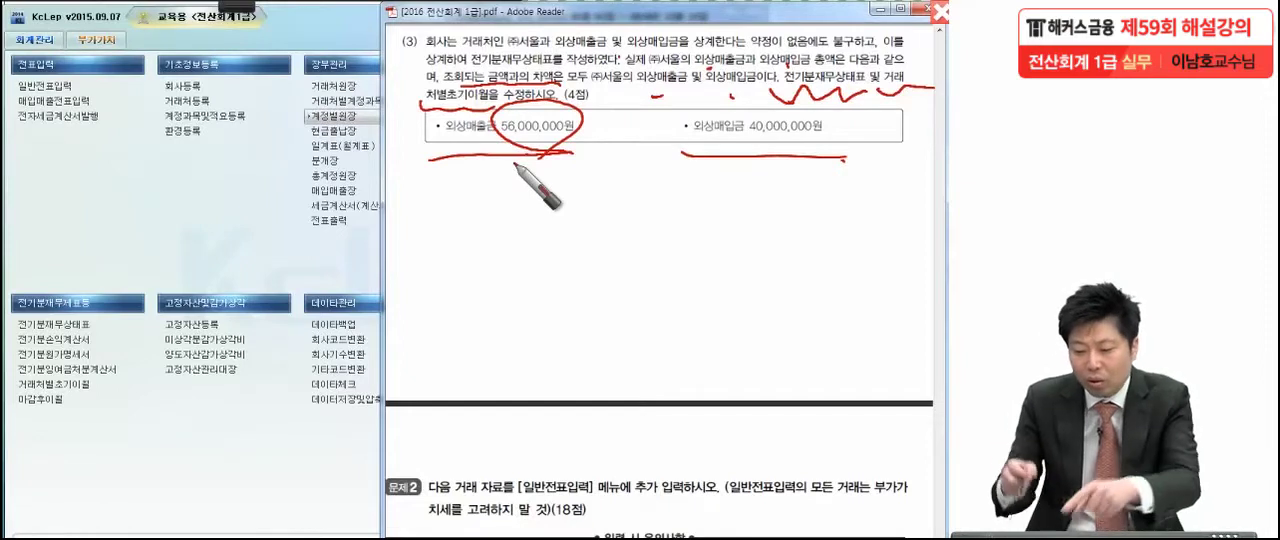
{"action": "mouse_move", "coordinate": [503, 190]}
{"action": "left_mouse_down"}
{"action": "mouse_move", "coordinate": [501, 216]}
{"action": "mouse_move", "coordinate": [541, 220]}
{"action": "left_mouse_up"}
{"action": "left_click_drag", "start_coordinate": [562, 200], "coordinate": [647, 205]}
{"action": "mouse_move", "coordinate": [801, 180]}
{"action": "left_mouse_down"}
{"action": "mouse_move", "coordinate": [803, 196]}
{"action": "mouse_move", "coordinate": [801, 179]}
{"action": "left_mouse_up"}
{"action": "left_click_drag", "start_coordinate": [812, 173], "coordinate": [749, 230]}
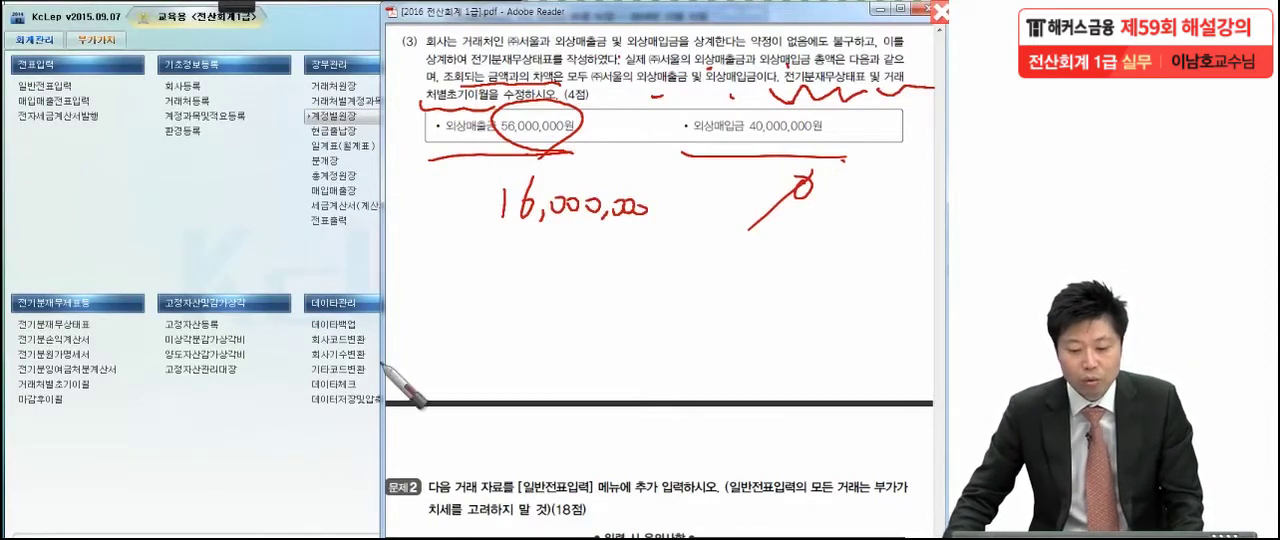
{"action": "key", "text": "Escape"}
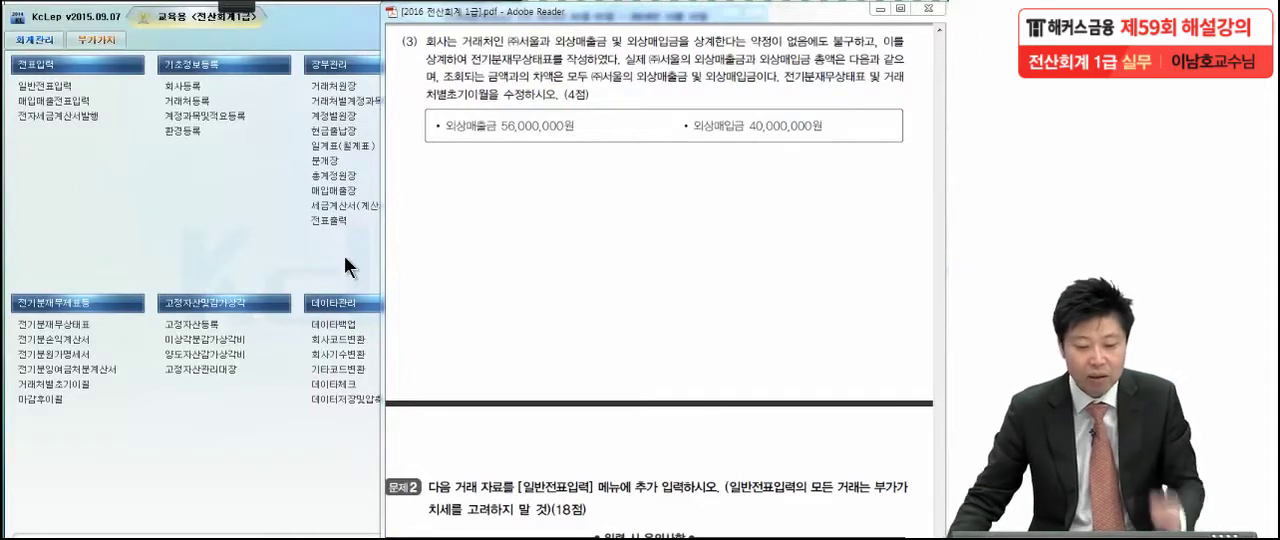
Switch to KcLep, open 거래처별초기이월, and set (주)서울's balance under 0108 외상매출금 to 56,000,000
{"action": "left_click", "coordinate": [97, 281]}
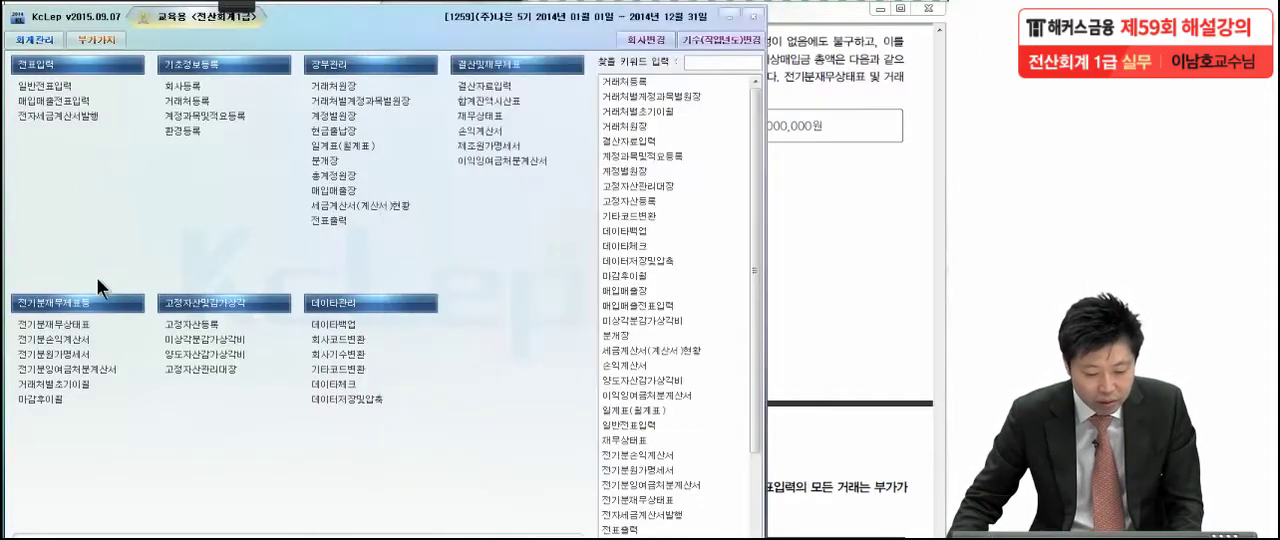
{"action": "left_click", "coordinate": [64, 385]}
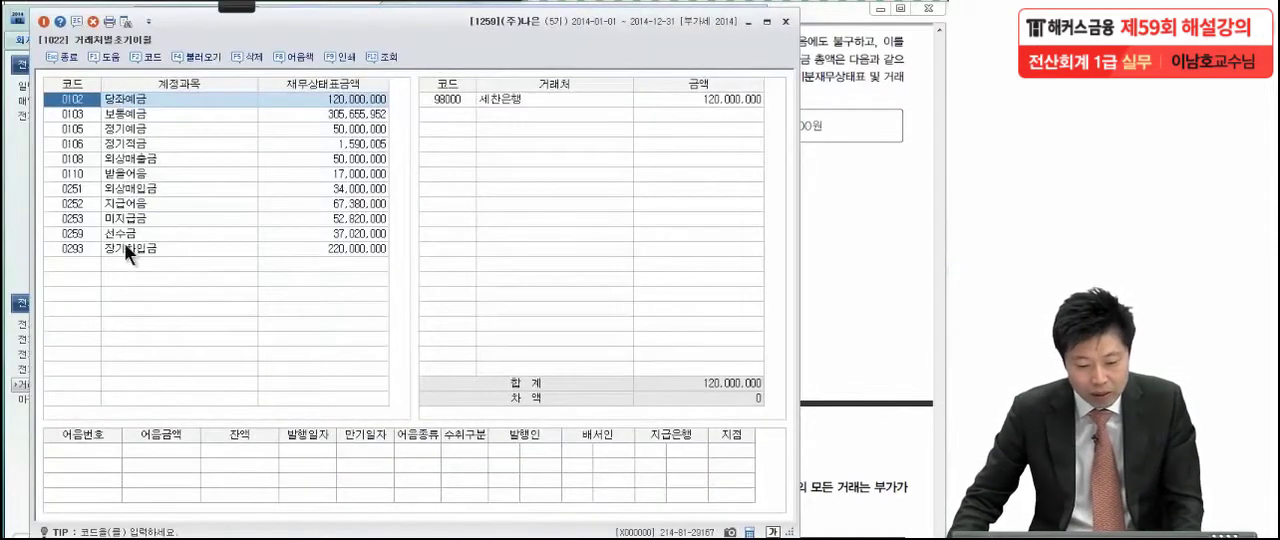
{"action": "left_click", "coordinate": [133, 158]}
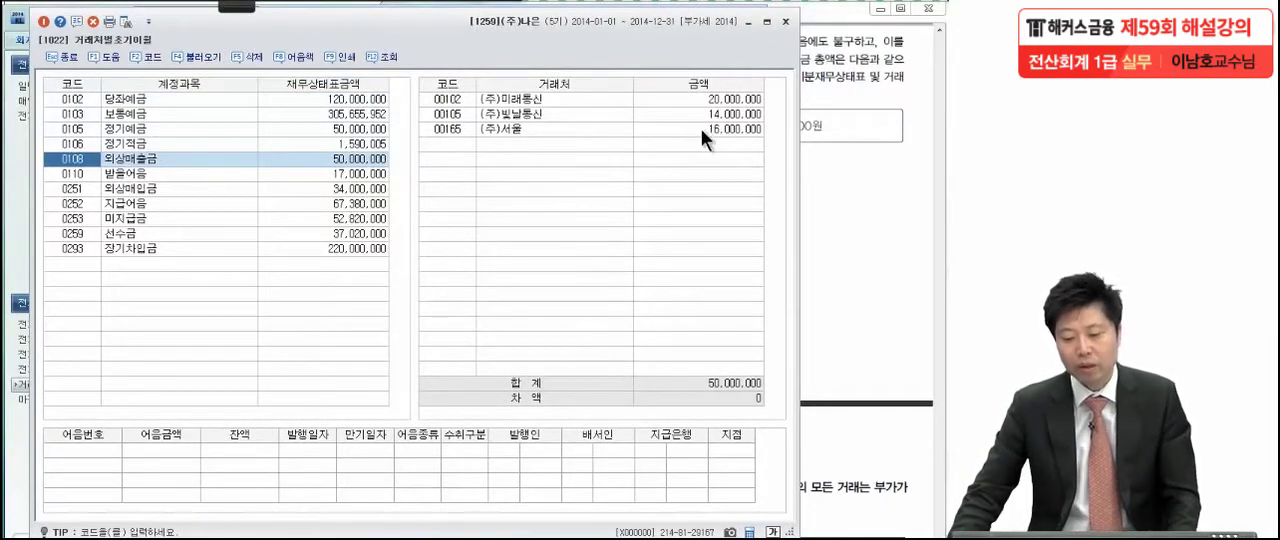
{"action": "left_click", "coordinate": [528, 134]}
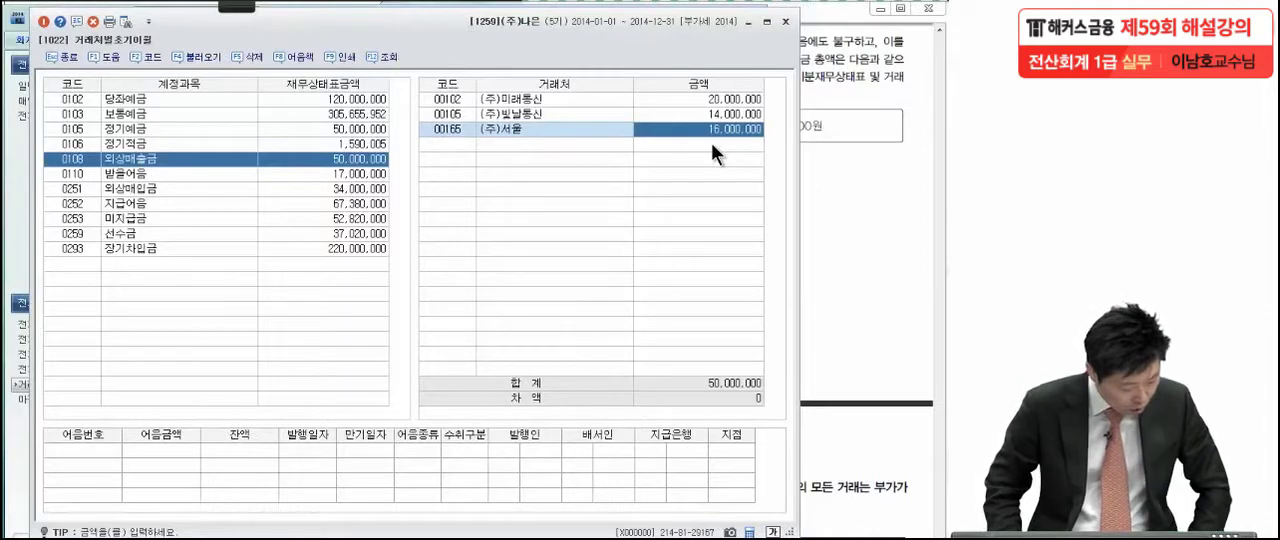
{"action": "key", "text": "BackSpace"}
{"action": "type", "text": "56,00"}
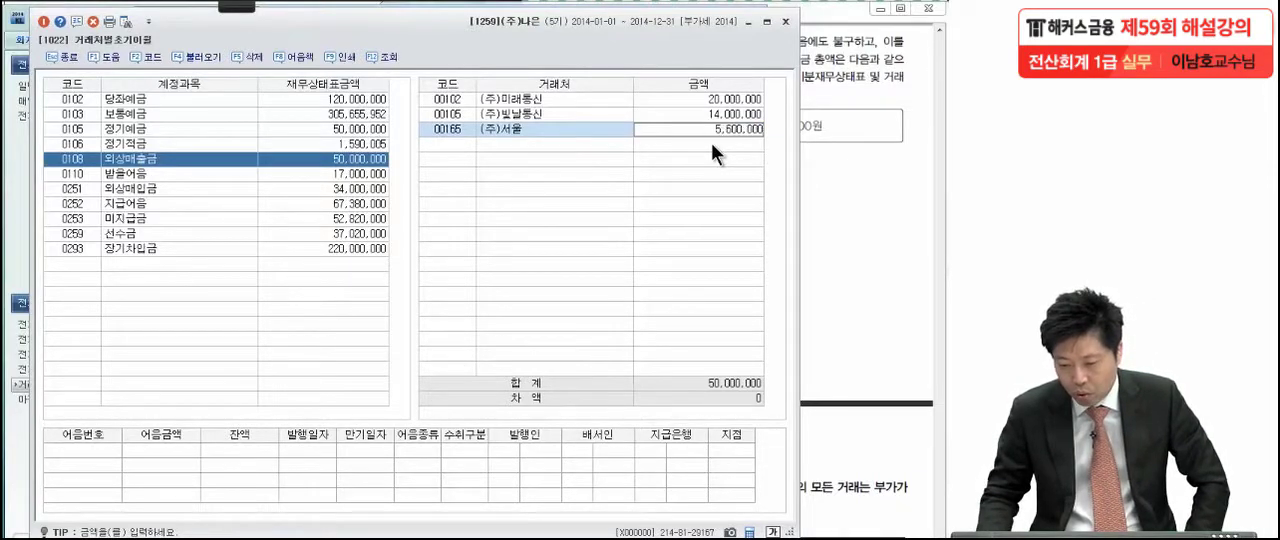
{"action": "type", "text": "0"}
{"action": "key", "text": "Return"}
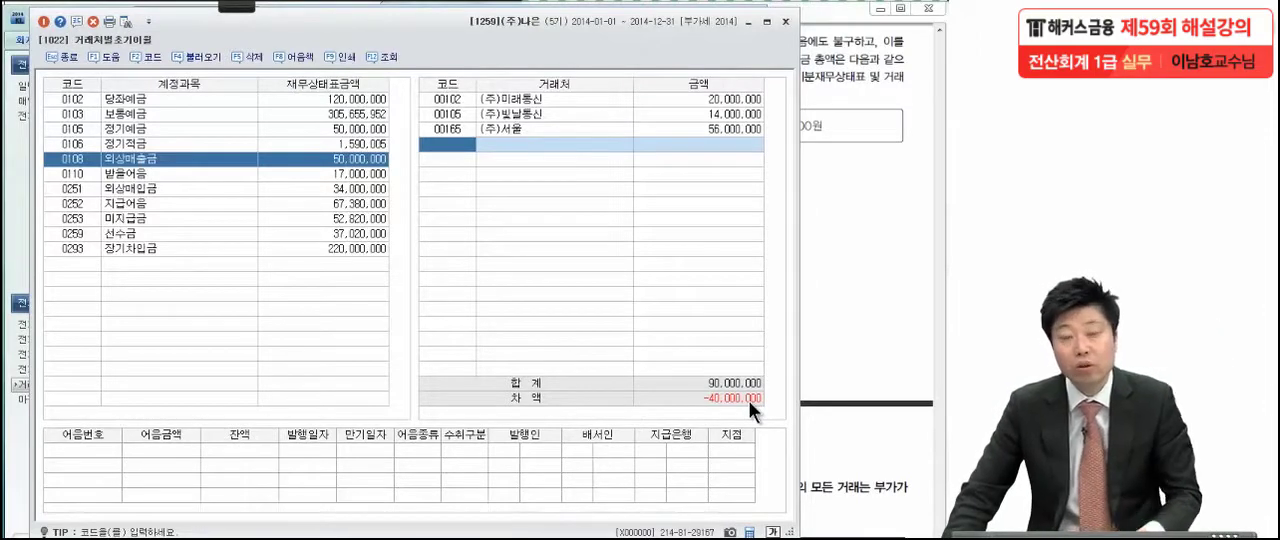
Add client (주)서울 with a balance of 40,000,000 under account 0251 외상매입금
{"action": "left_click", "coordinate": [153, 186]}
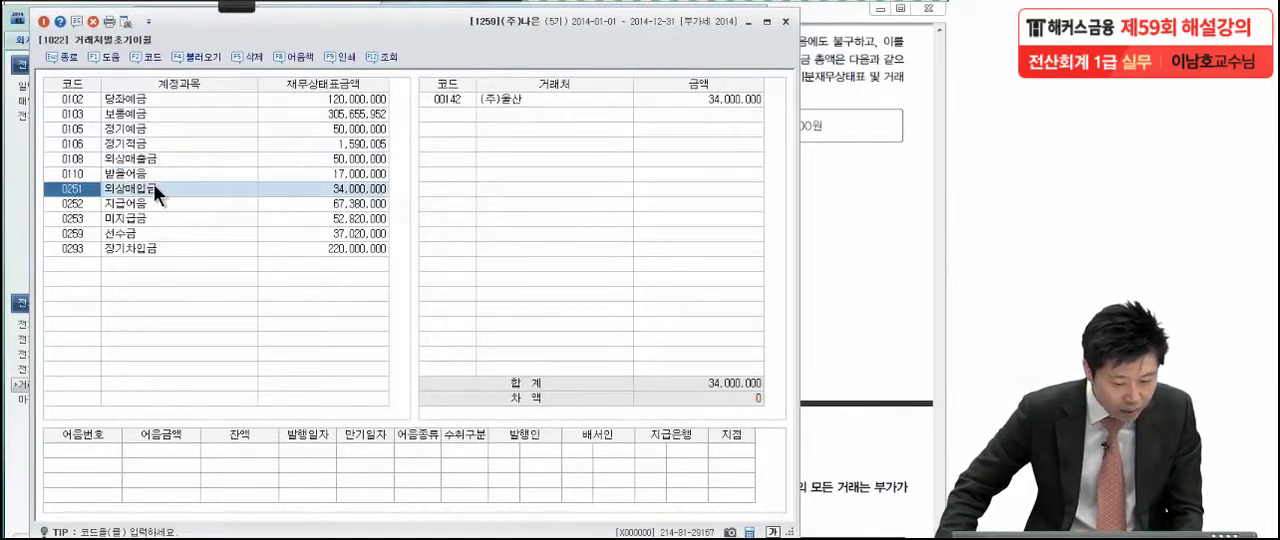
{"action": "left_click", "coordinate": [320, 188]}
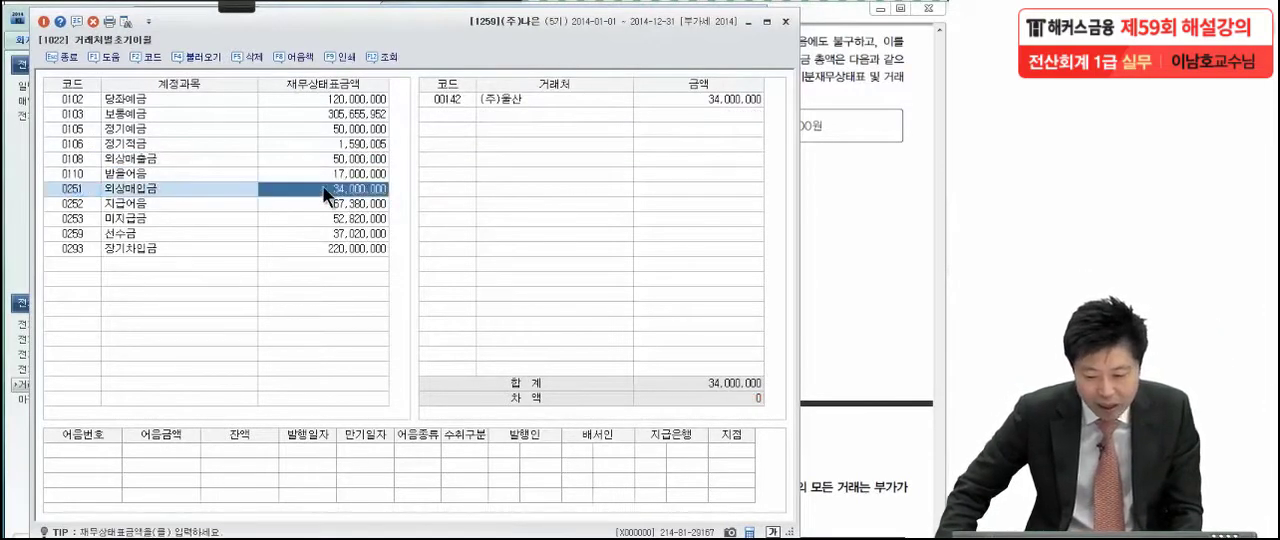
{"action": "left_click", "coordinate": [503, 102]}
{"action": "left_click", "coordinate": [456, 114]}
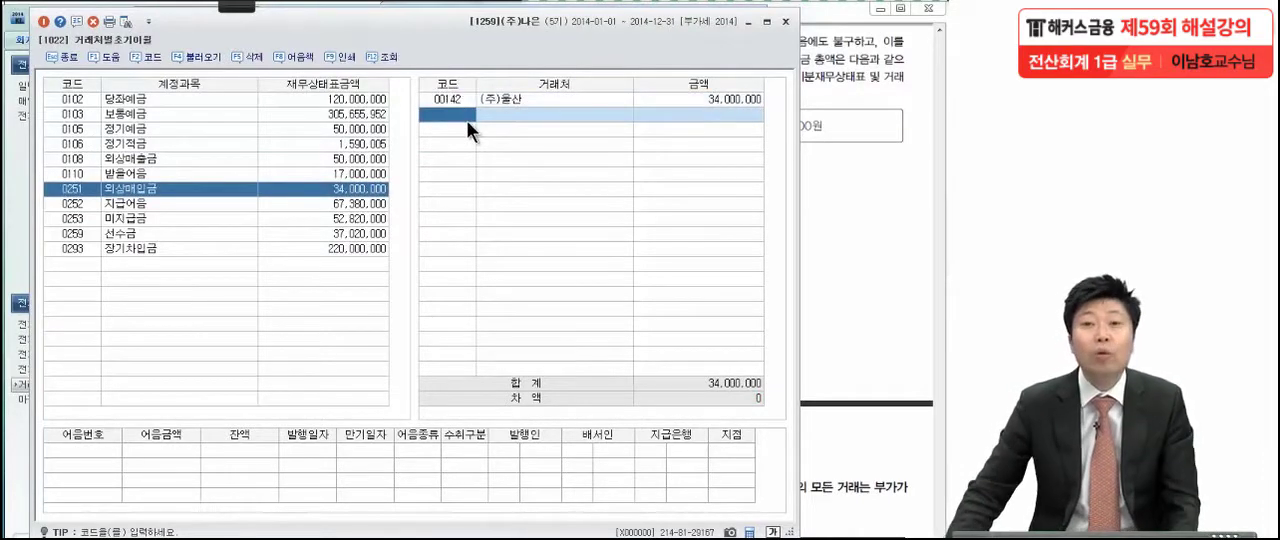
{"action": "key", "text": "F2"}
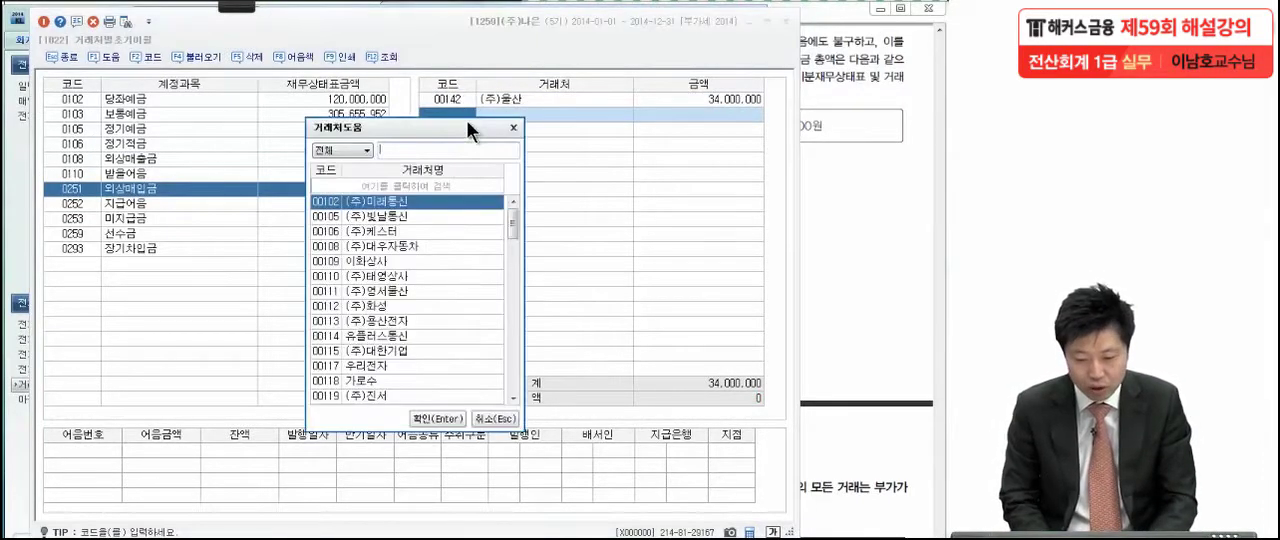
{"action": "type", "text": "성울"}
{"action": "key", "text": "Return"}
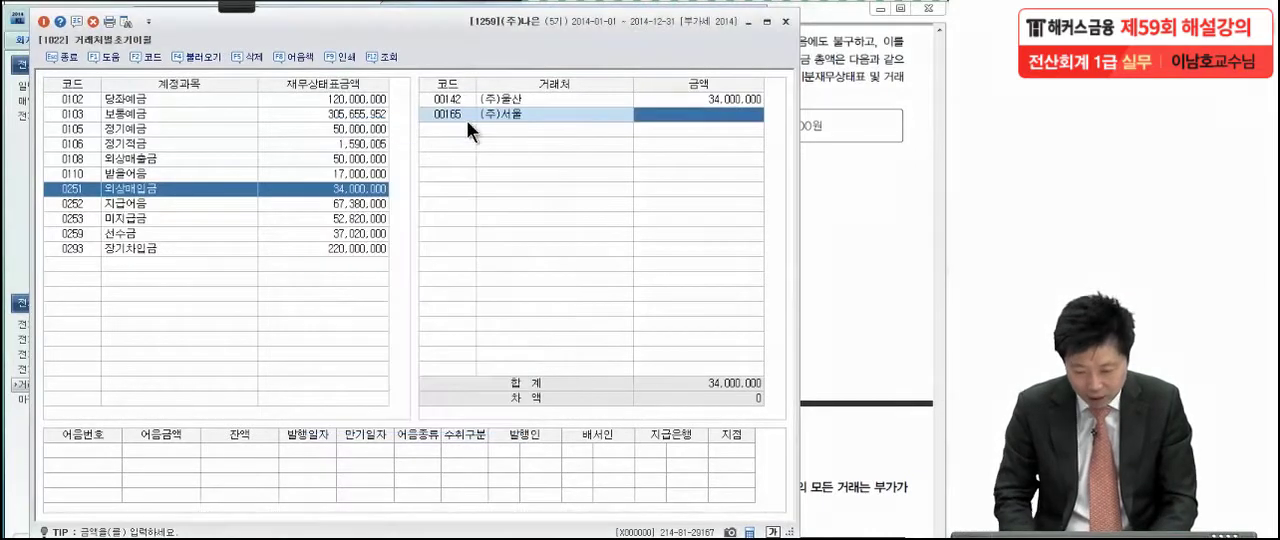
{"action": "type", "text": "40"}
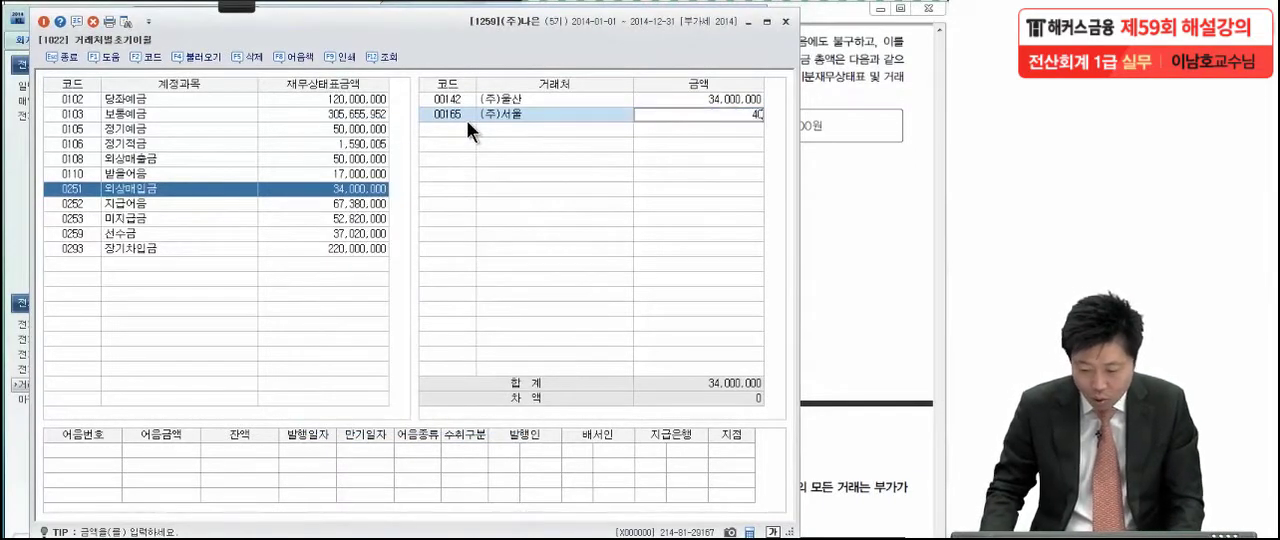
{"action": "type", "text": ",000,000"}
{"action": "key", "text": "Return"}
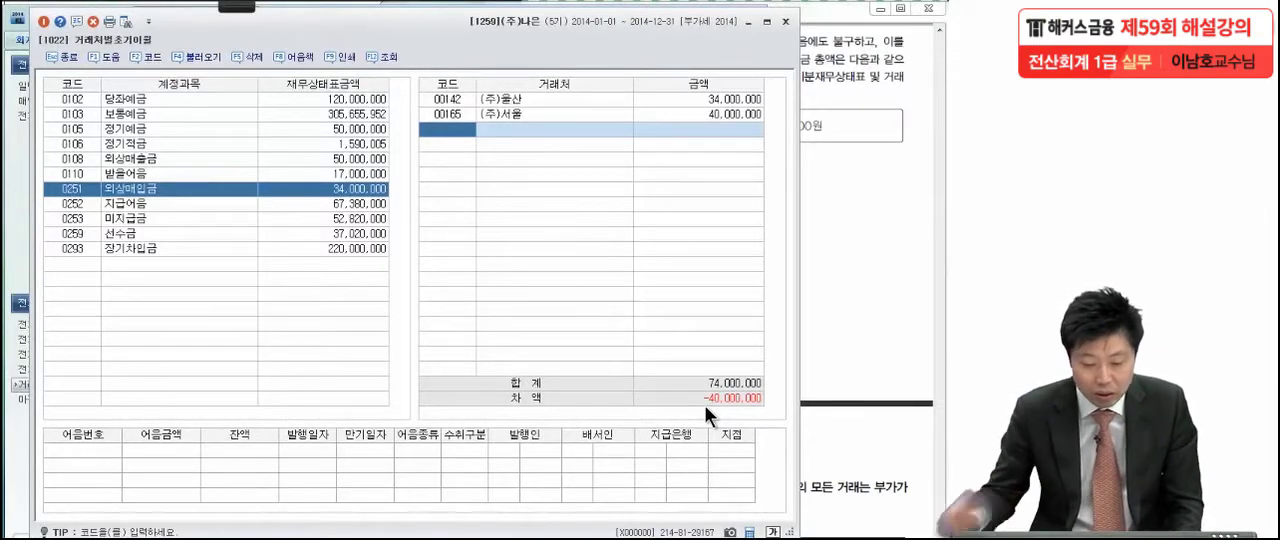
Open 전기분재무상태표 and set the amount of account 0108 외상매출금 to 90,000,000
{"action": "left_click", "coordinate": [25, 278]}
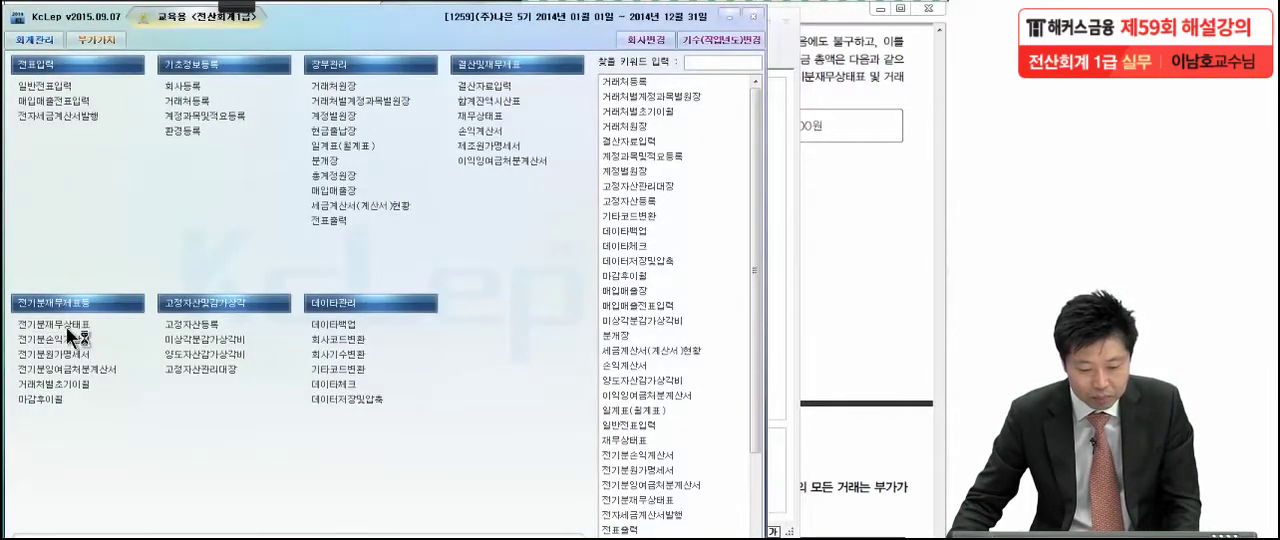
{"action": "left_click", "coordinate": [67, 326]}
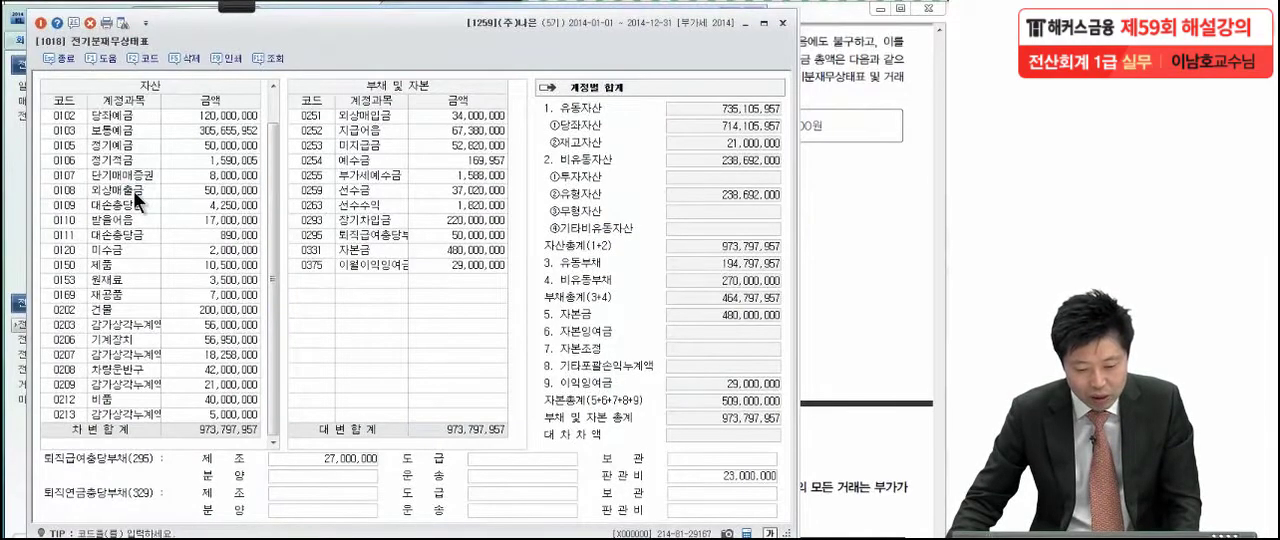
{"action": "left_click", "coordinate": [183, 189]}
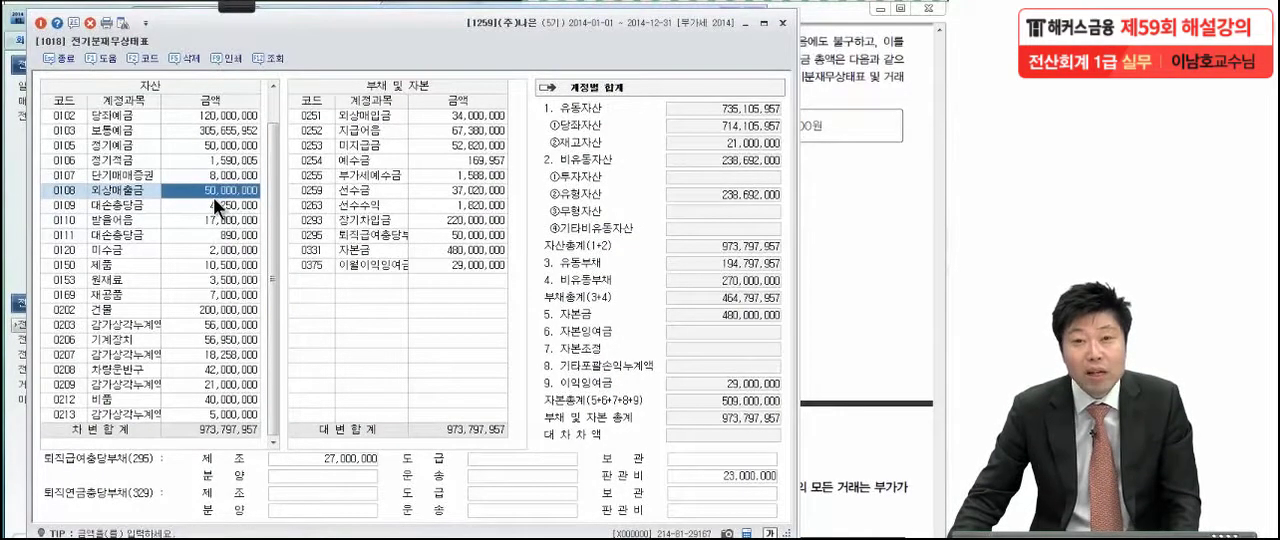
{"action": "type", "text": "90,"}
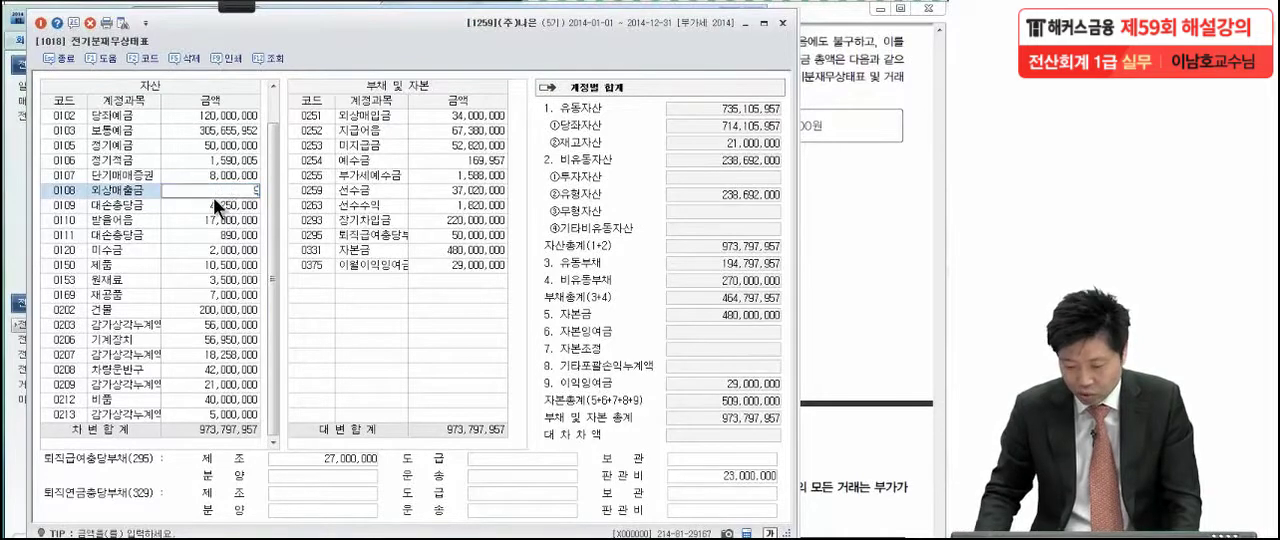
{"action": "type", "text": "000,00"}
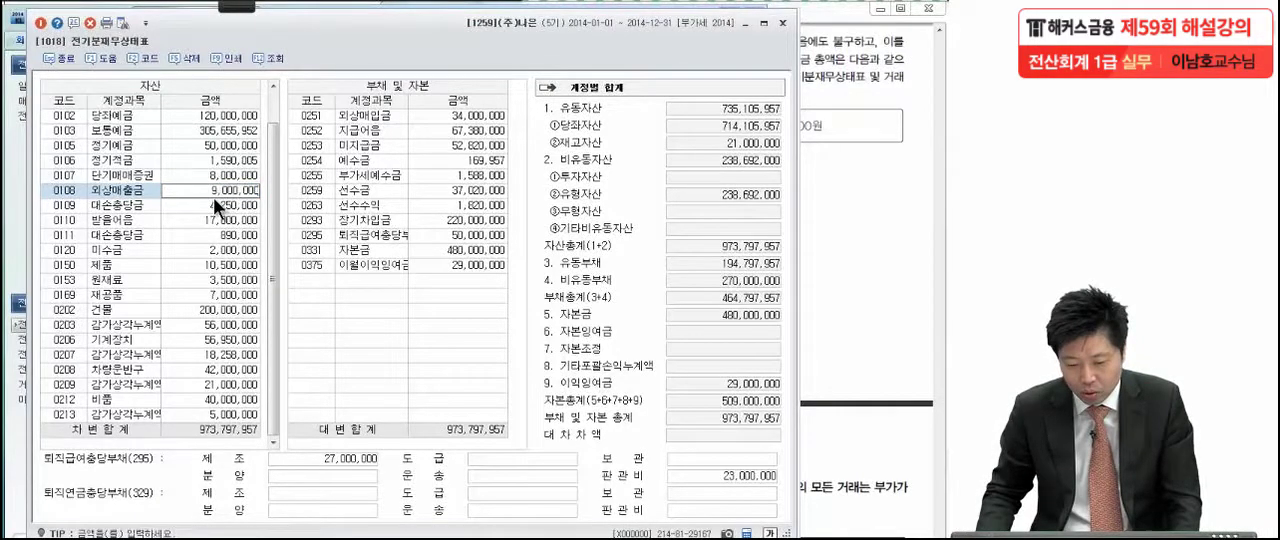
{"action": "type", "text": "0"}
{"action": "key", "text": "Return"}
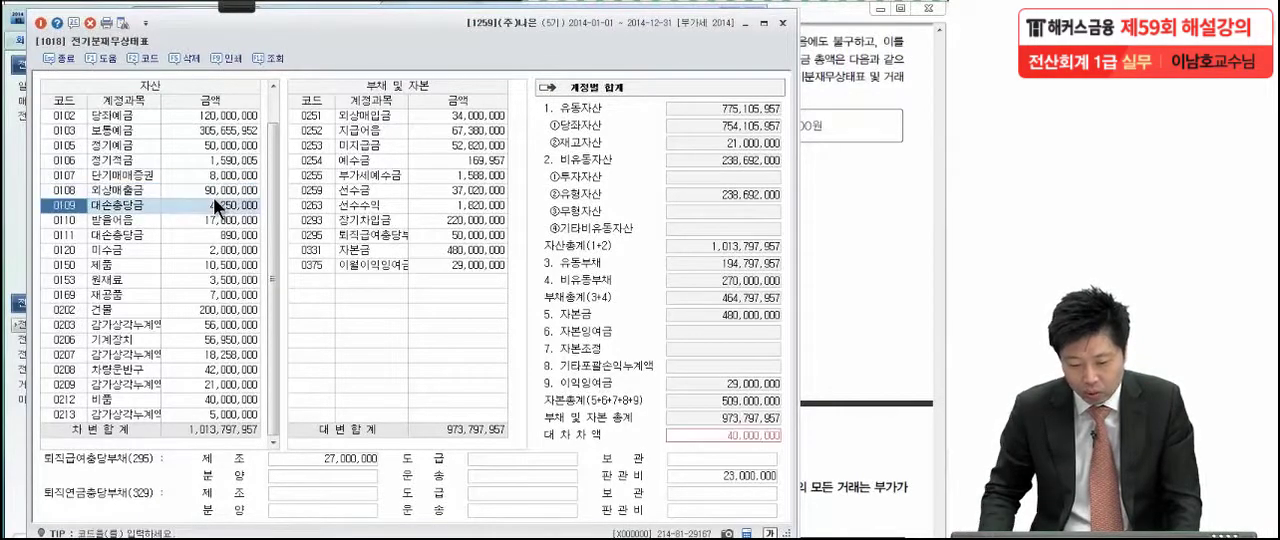
Set the amount of account 0251 외상매입금 to 74,000,000 and close 전기분재무상태표
{"action": "left_click", "coordinate": [456, 117]}
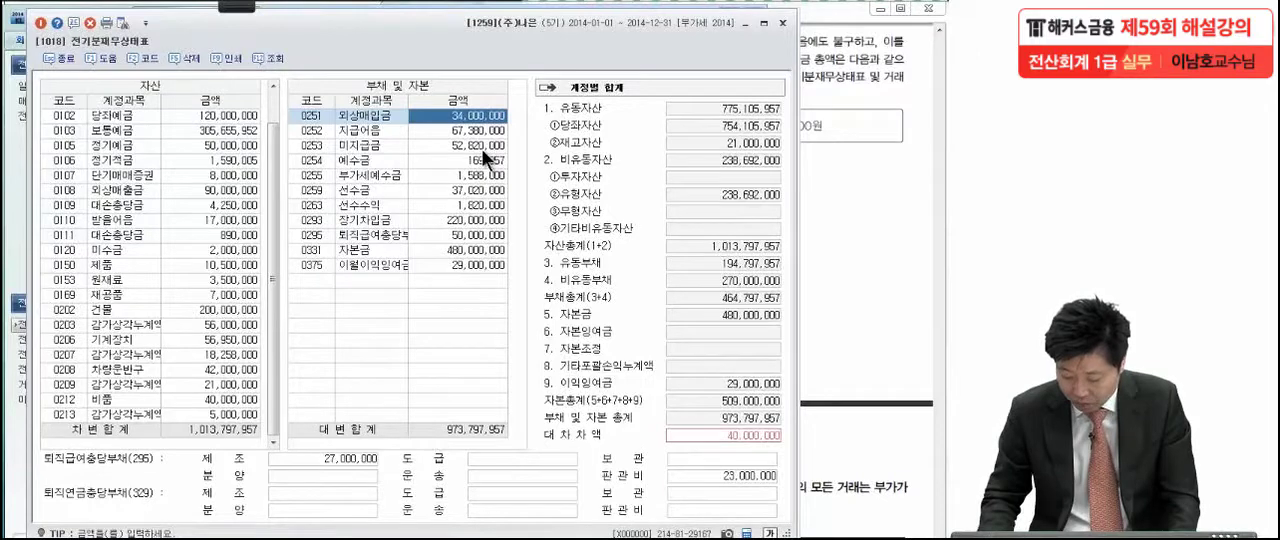
{"action": "type", "text": "74,000,000"}
{"action": "key", "text": "Return"}
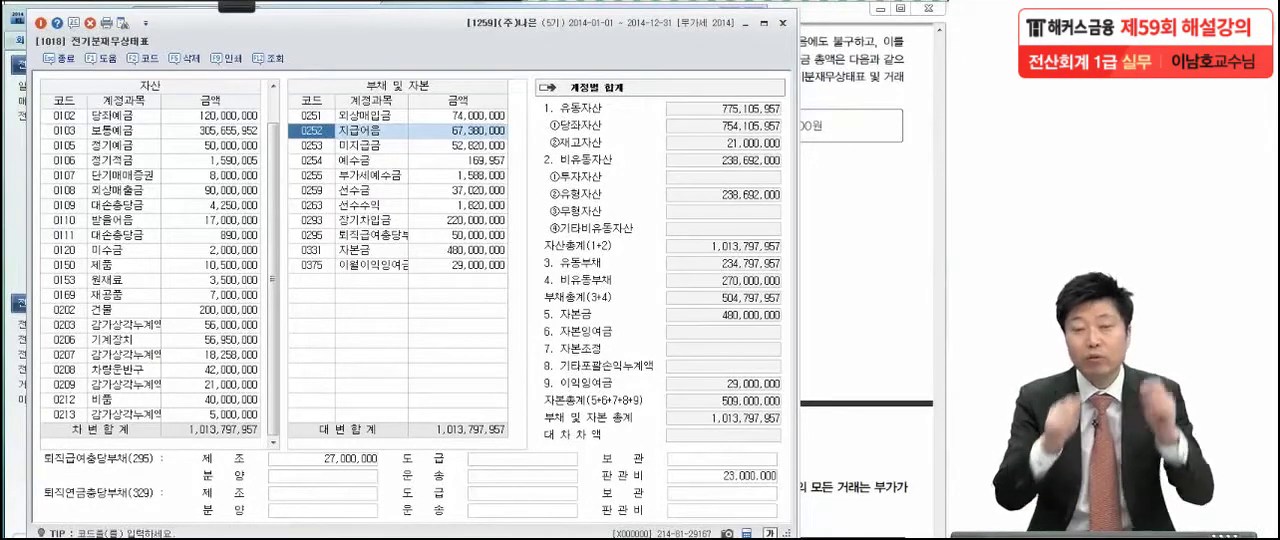
{"action": "key", "text": "Escape"}
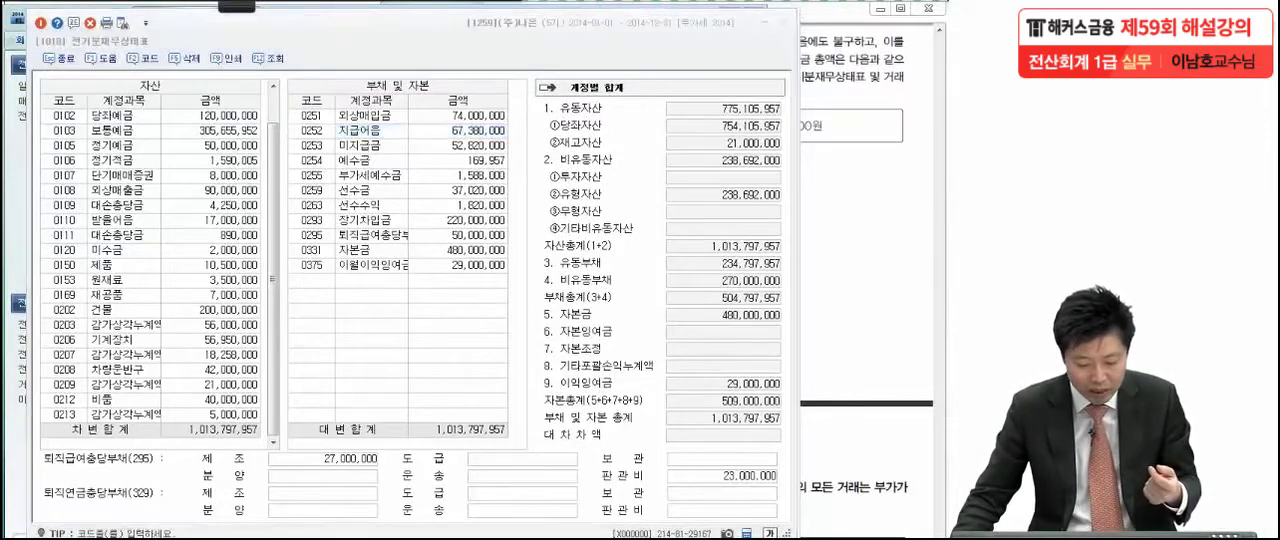
Reload 거래처별초기이월 with the corrected balance sheet amounts and check the client balances of 0251 외상매입금 and 0108 외상매출금
{"action": "left_click", "coordinate": [277, 335]}
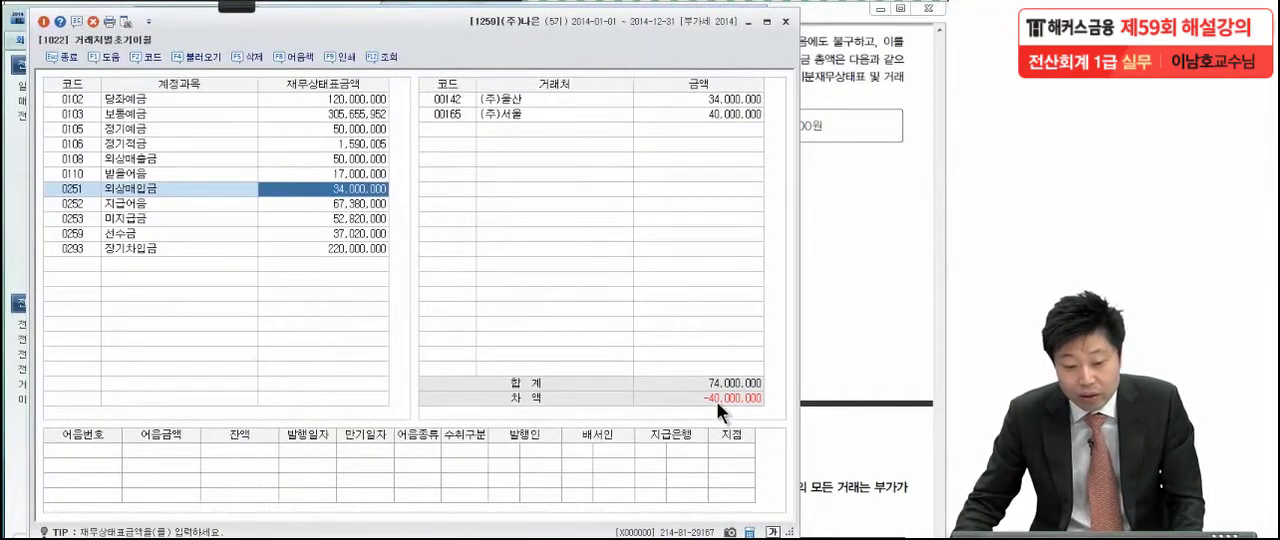
{"action": "left_click", "coordinate": [127, 21]}
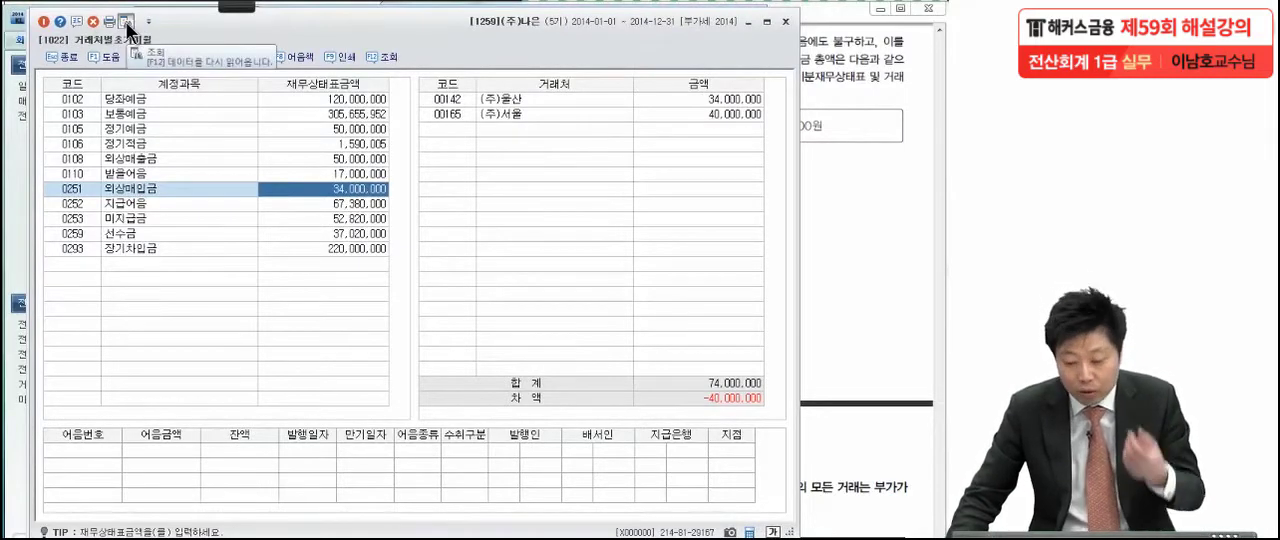
{"action": "left_click", "coordinate": [338, 160]}
{"action": "left_click", "coordinate": [355, 189]}
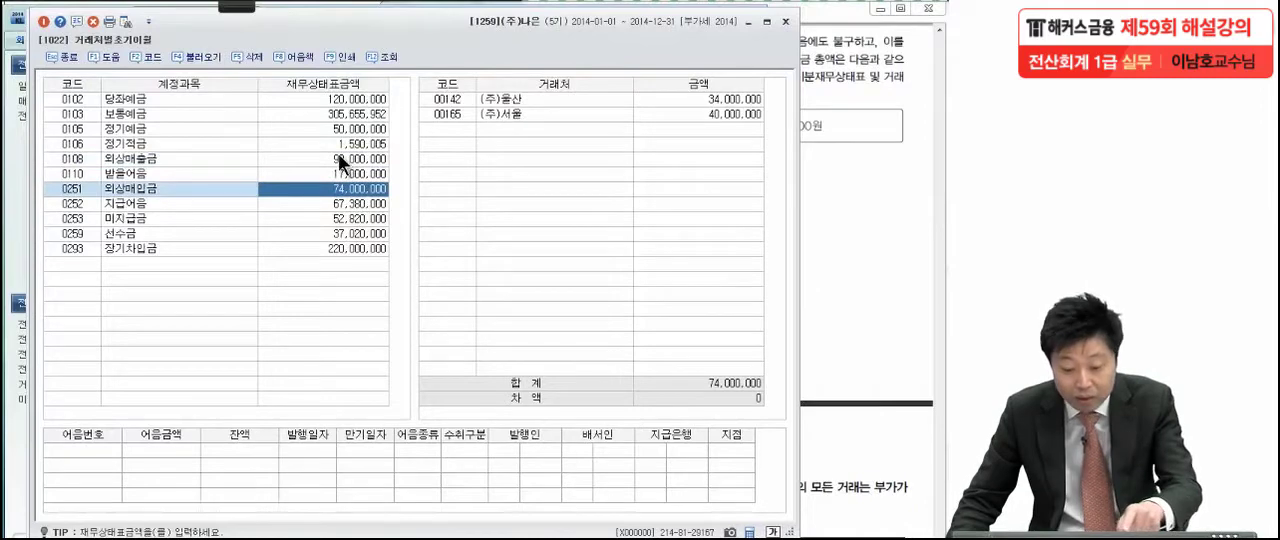
{"action": "left_click", "coordinate": [339, 157]}
{"action": "left_click", "coordinate": [334, 188]}
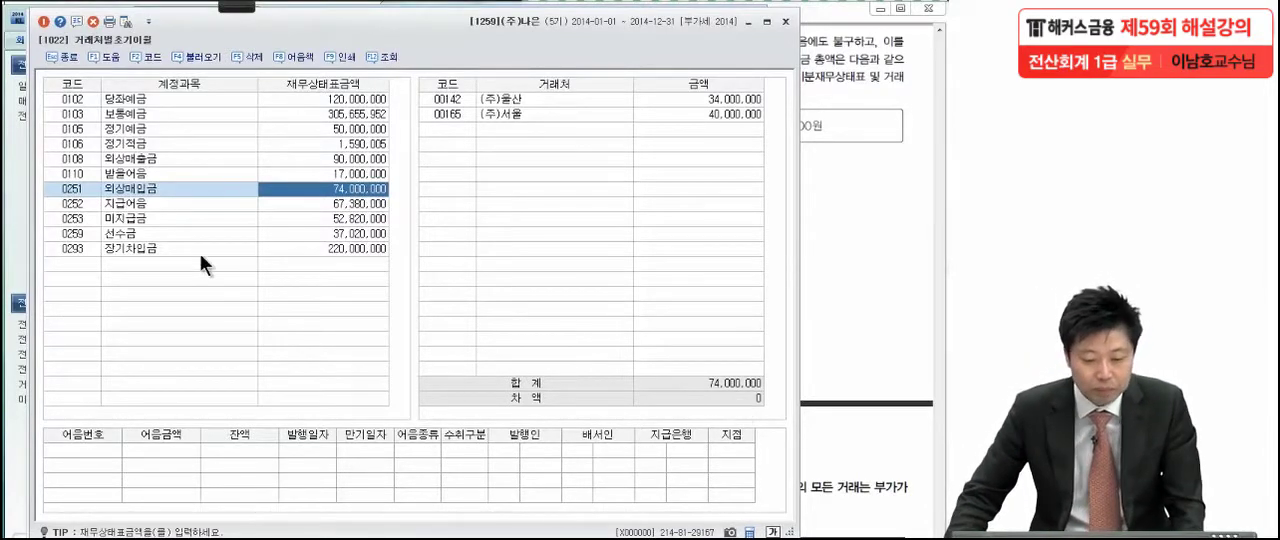
{"action": "left_click", "coordinate": [191, 159]}
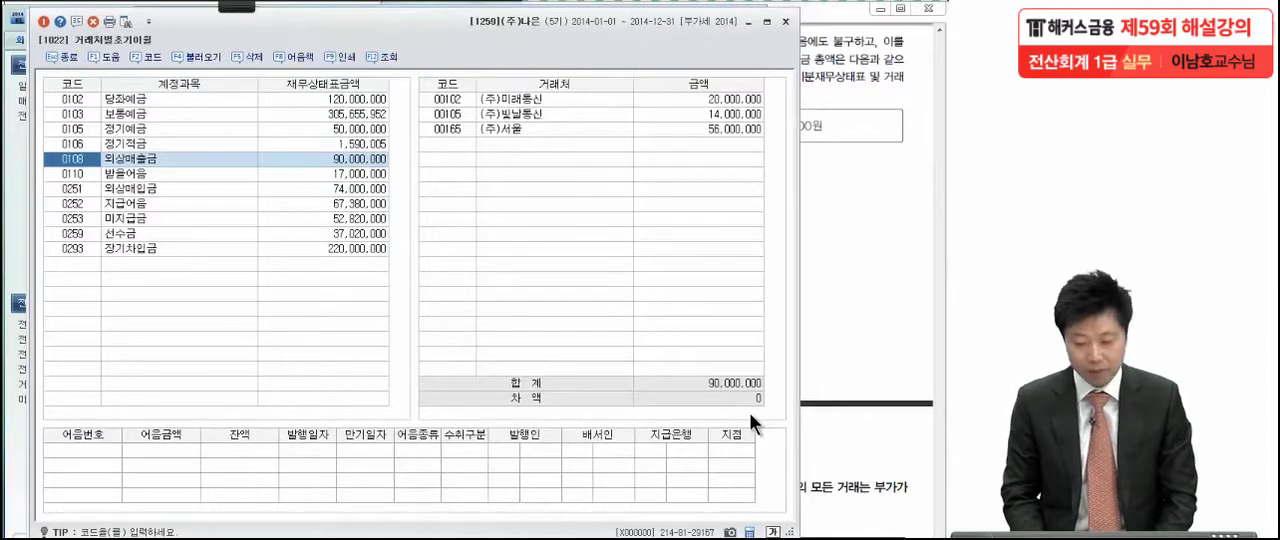
Switch to the exam PDF in Adobe Reader and mark question (3) with red pen strokes, underlining the box of amounts
{"action": "left_click", "coordinate": [856, 194]}
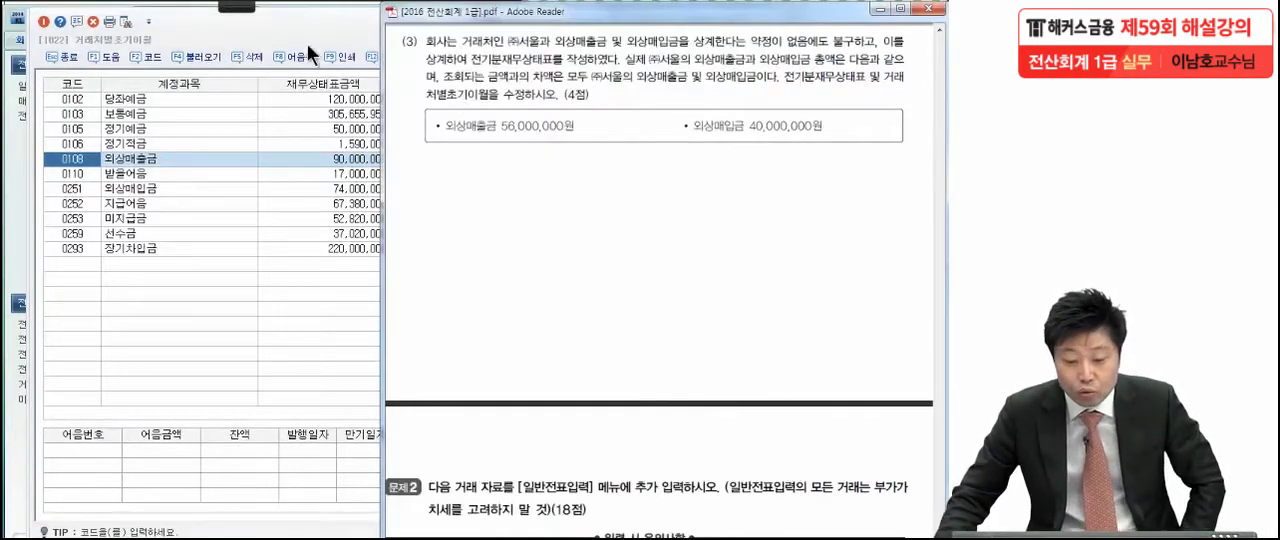
{"action": "left_click", "coordinate": [240, 8]}
{"action": "left_click", "coordinate": [28, 20]}
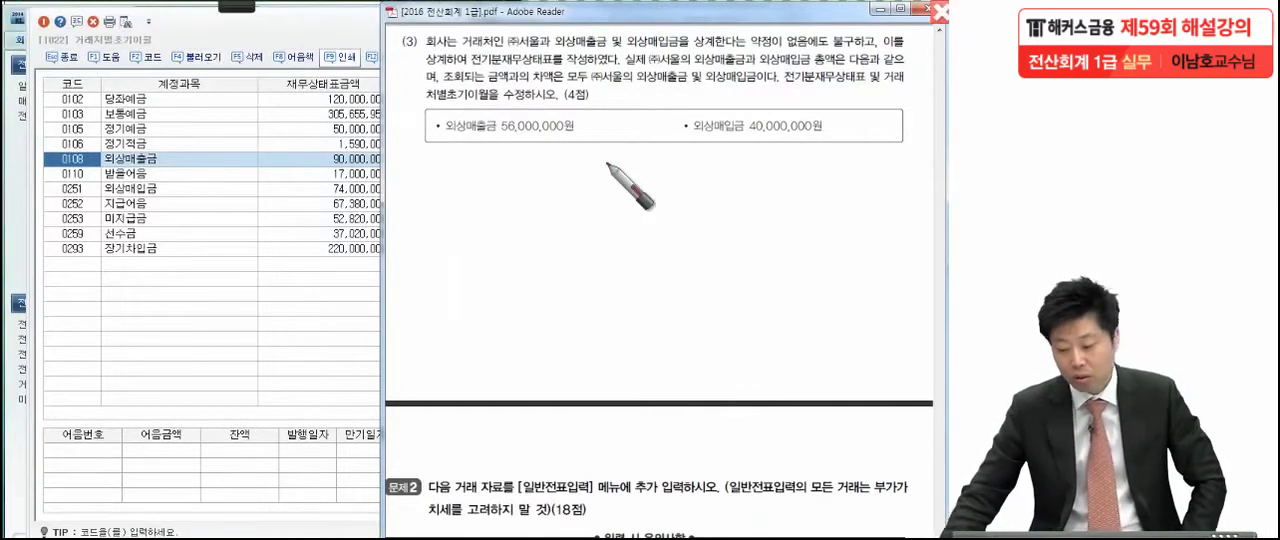
{"action": "mouse_move", "coordinate": [402, 90]}
{"action": "left_mouse_down"}
{"action": "mouse_move", "coordinate": [371, 38]}
{"action": "mouse_move", "coordinate": [346, 71]}
{"action": "left_mouse_up"}
{"action": "mouse_move", "coordinate": [390, 100]}
{"action": "left_mouse_down"}
{"action": "mouse_move", "coordinate": [335, 8]}
{"action": "mouse_move", "coordinate": [355, 120]}
{"action": "left_mouse_up"}
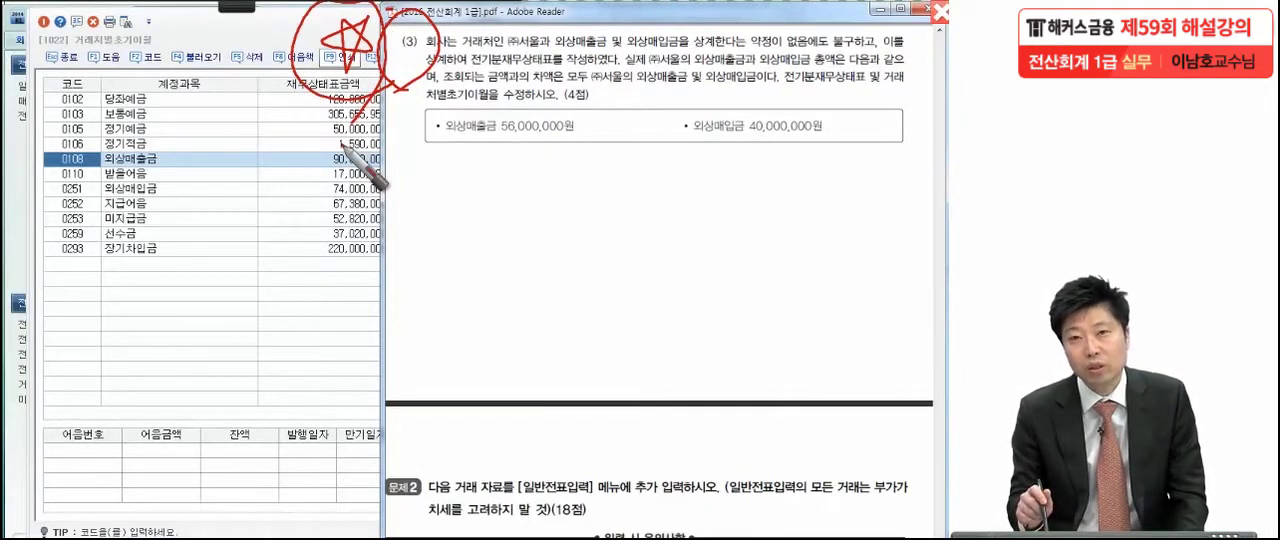
{"action": "left_click_drag", "start_coordinate": [884, 128], "coordinate": [868, 152]}
{"action": "left_click_drag", "start_coordinate": [898, 132], "coordinate": [888, 152]}
{"action": "left_click_drag", "start_coordinate": [415, 157], "coordinate": [890, 171]}
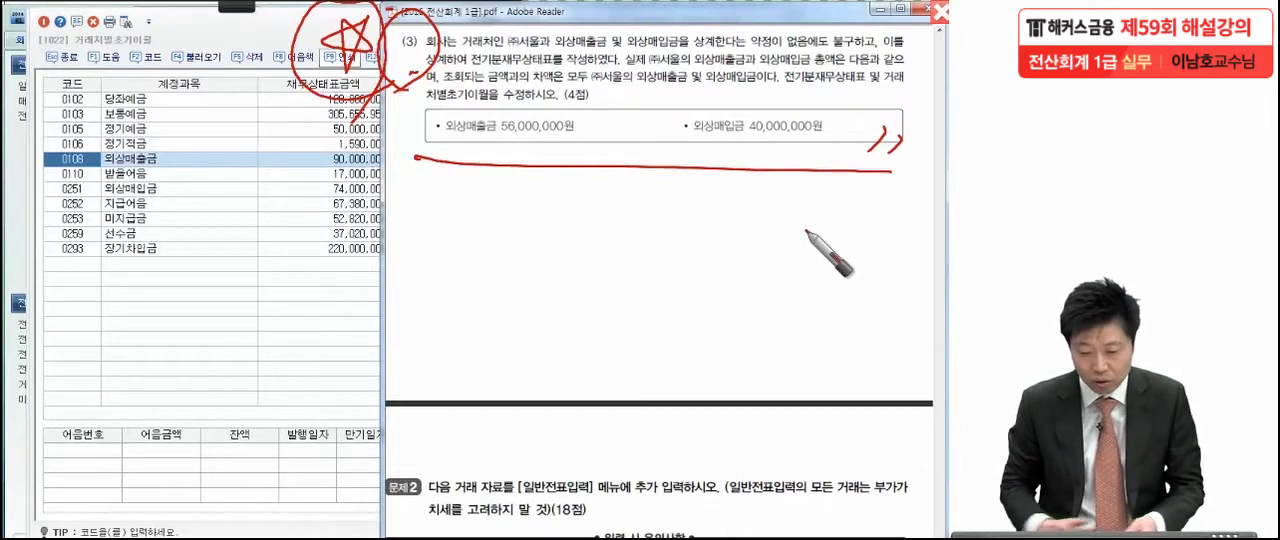
{"action": "key", "text": "Escape"}
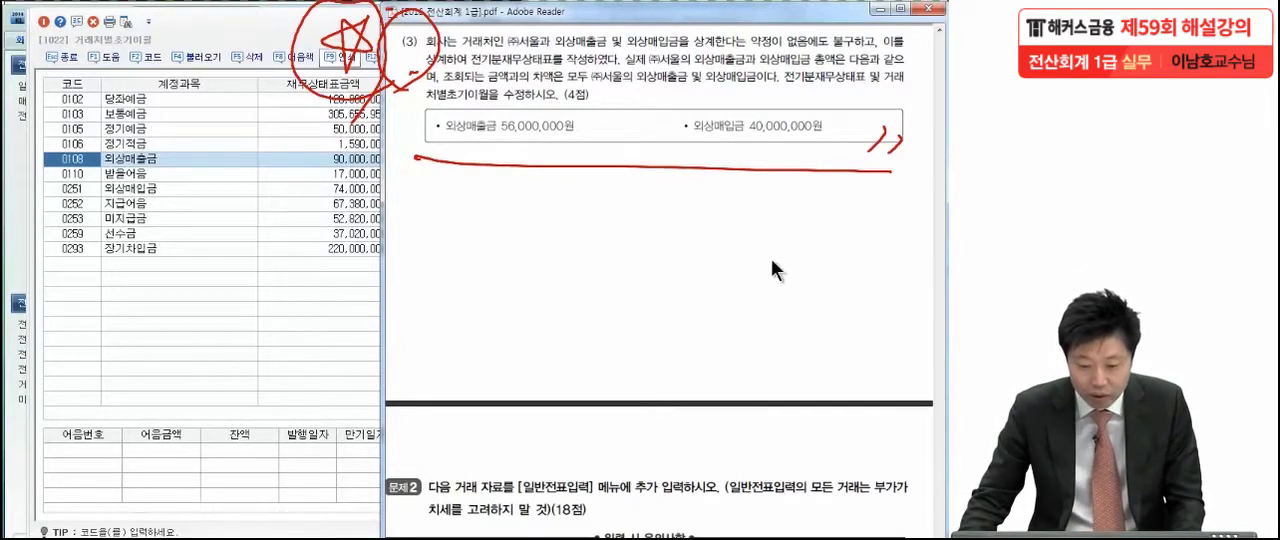
Close 거래처별초기이월 in KcLep and bring 문제 2 of the exam PDF into view
{"action": "left_click", "coordinate": [259, 42]}
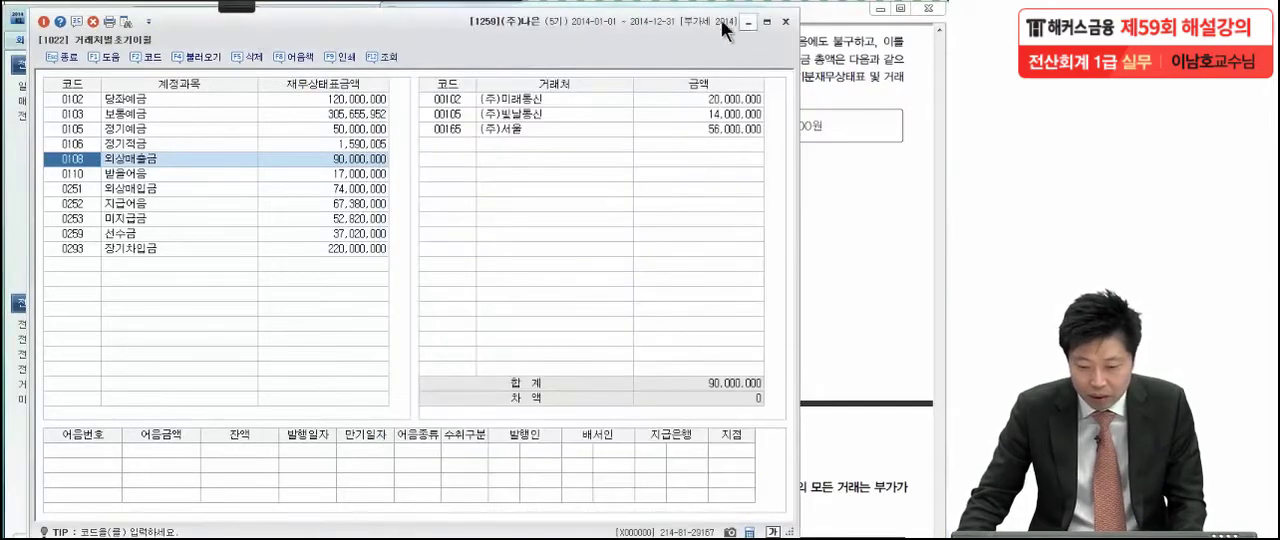
{"action": "left_click", "coordinate": [43, 22]}
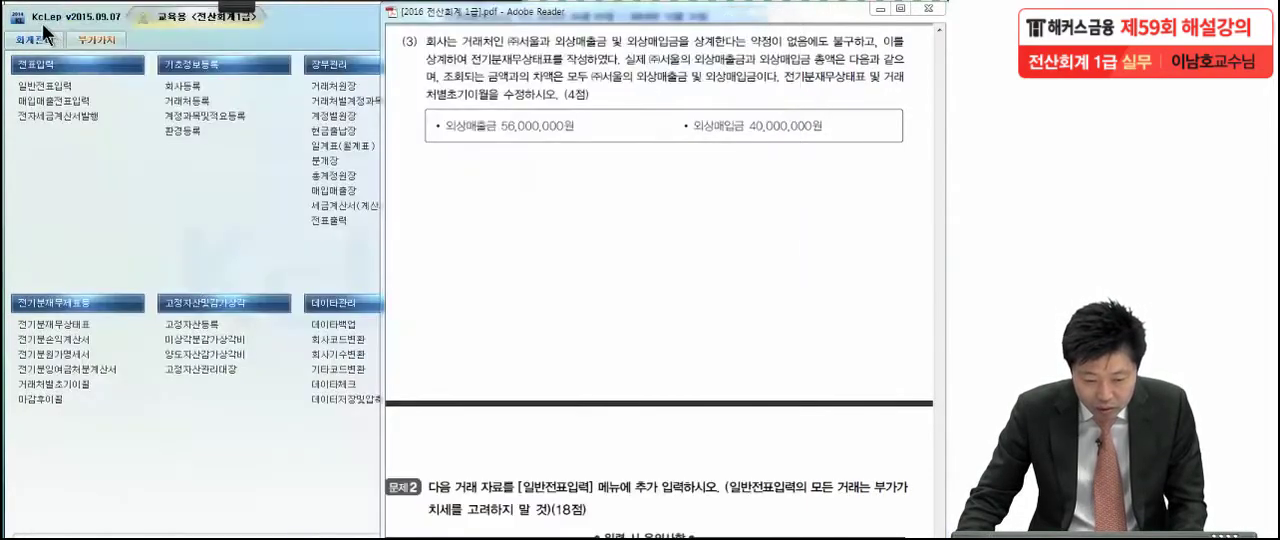
{"action": "left_click", "coordinate": [628, 184]}
{"action": "left_click_drag", "start_coordinate": [647, 485], "coordinate": [642, 106]}
{"action": "left_click_drag", "start_coordinate": [640, 378], "coordinate": [651, 271]}
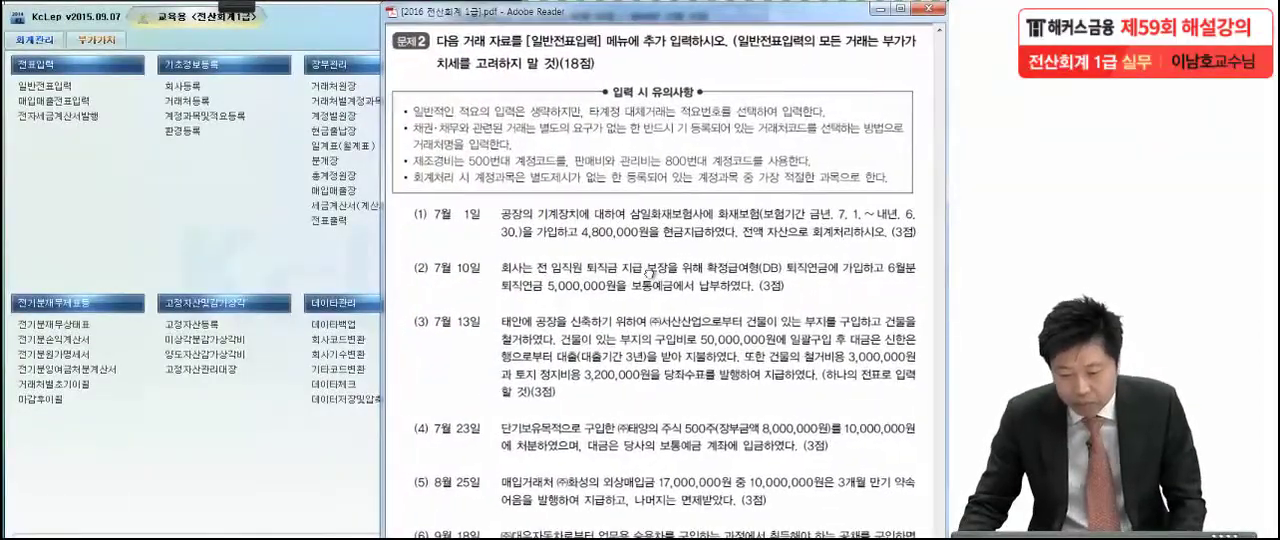
Open 일반전표입력 in KcLep and return to the exam PDF to review the transactions of 문제 2
{"action": "left_click", "coordinate": [63, 92]}
{"action": "left_click", "coordinate": [62, 89]}
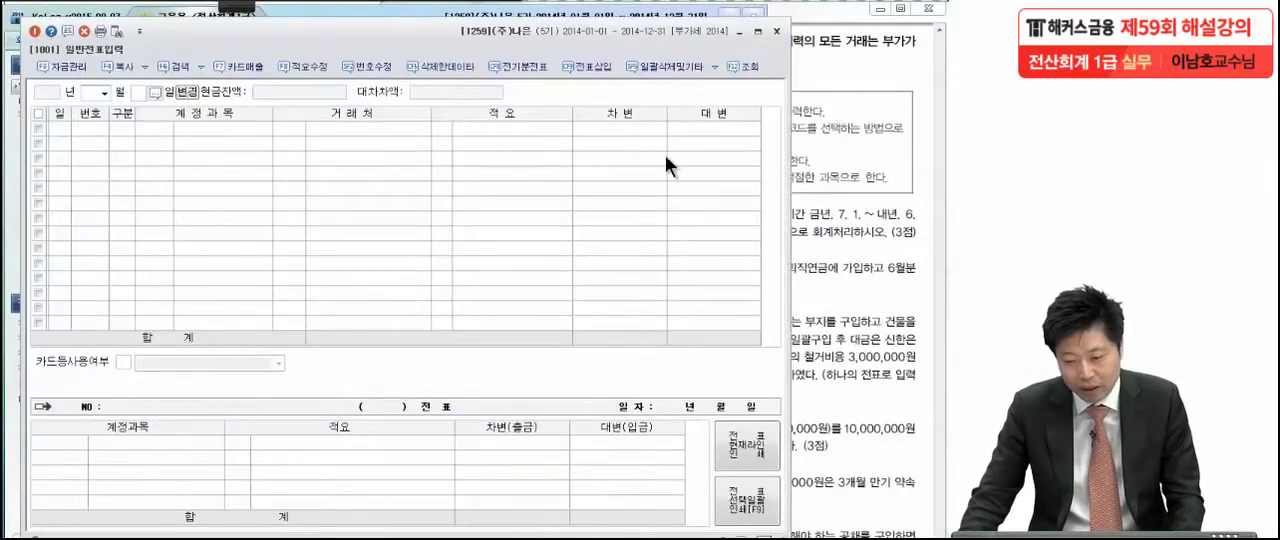
{"action": "left_click", "coordinate": [842, 202]}
{"action": "scroll", "coordinate": [790, 327], "scroll_direction": "down", "scroll_amount": 3}
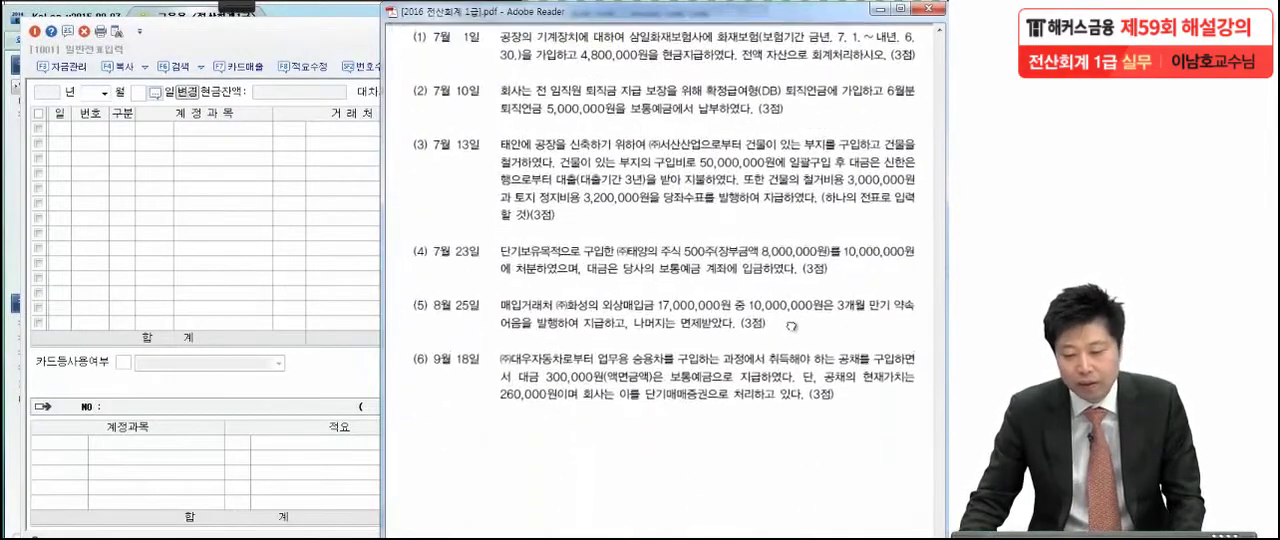
Mark transaction (1) with the red pen, circling 7월 1일 and 자산 and underlining the 4,800,000원 cash payment
{"action": "left_click", "coordinate": [224, 15]}
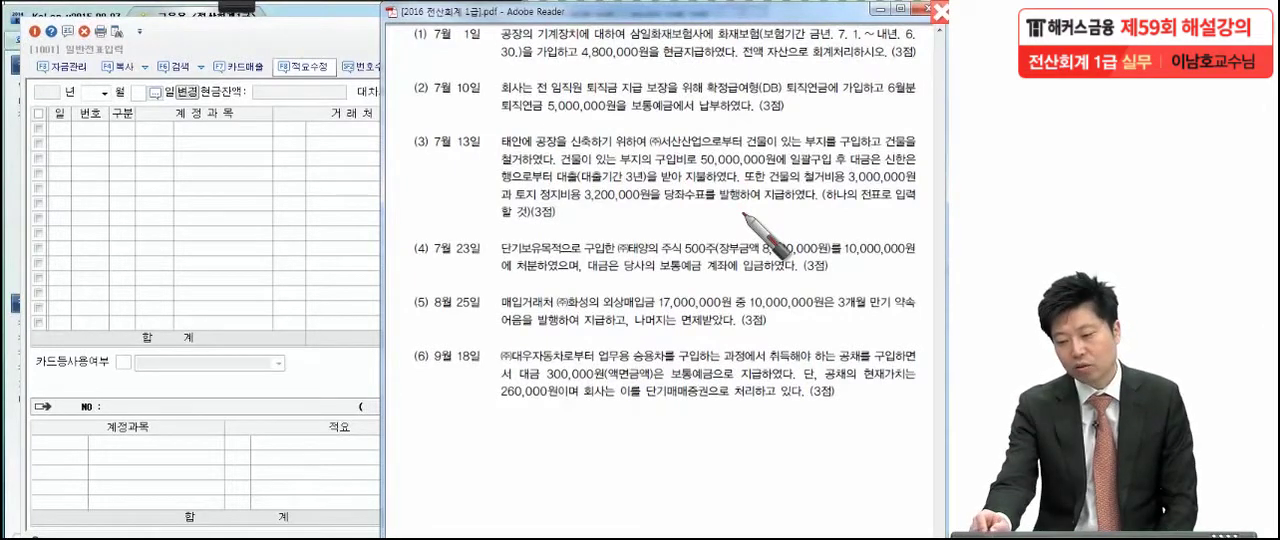
{"action": "left_click_drag", "start_coordinate": [920, 62], "coordinate": [918, 67]}
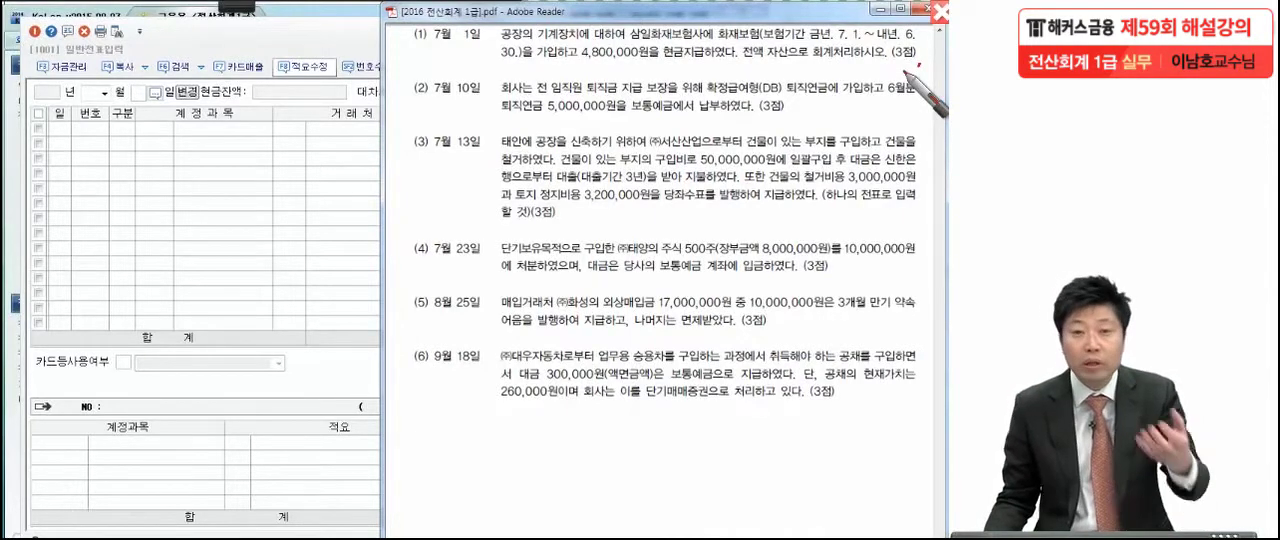
{"action": "mouse_move", "coordinate": [800, 70]}
{"action": "left_mouse_down"}
{"action": "mouse_move", "coordinate": [775, 60]}
{"action": "mouse_move", "coordinate": [763, 90]}
{"action": "left_mouse_up"}
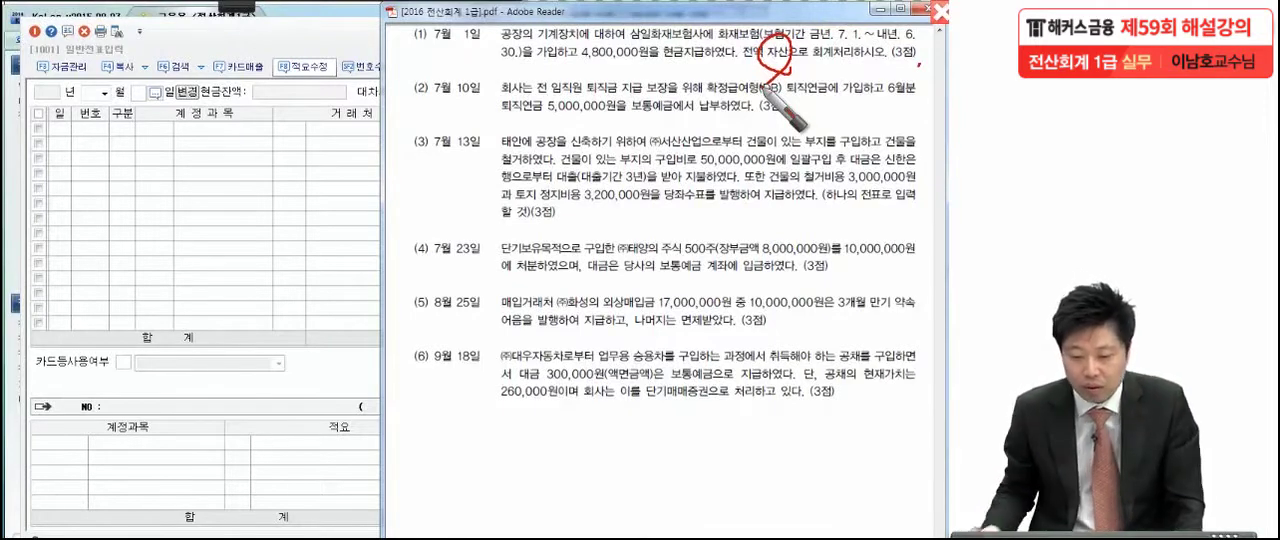
{"action": "left_click_drag", "start_coordinate": [580, 69], "coordinate": [709, 72]}
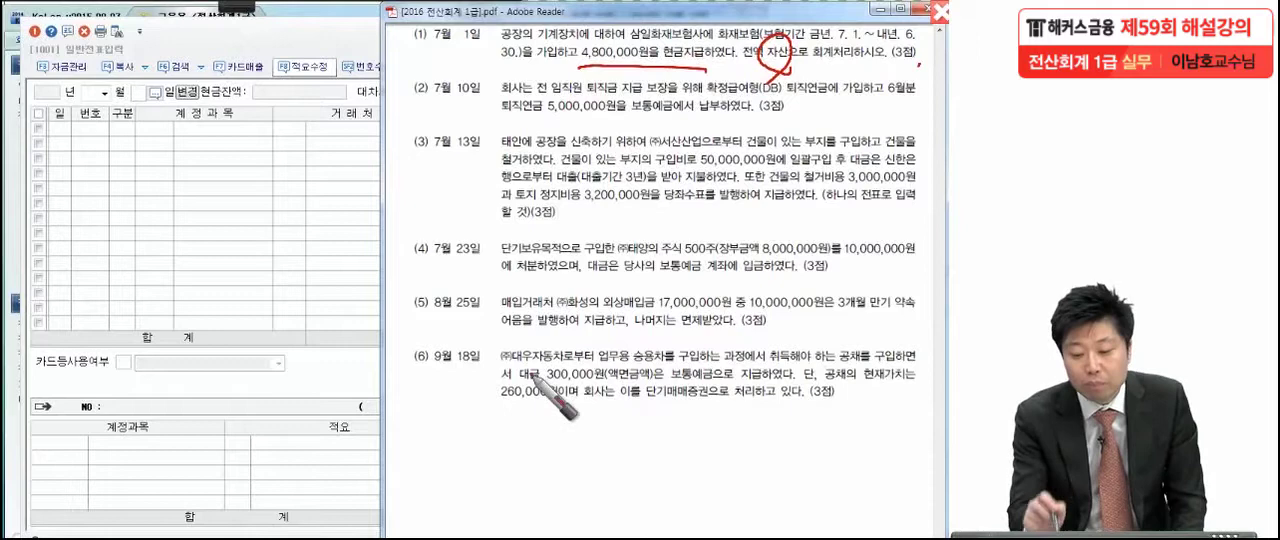
{"action": "mouse_move", "coordinate": [386, 73]}
{"action": "left_mouse_down"}
{"action": "mouse_move", "coordinate": [495, 66]}
{"action": "mouse_move", "coordinate": [430, 58]}
{"action": "mouse_move", "coordinate": [478, 30]}
{"action": "left_mouse_up"}
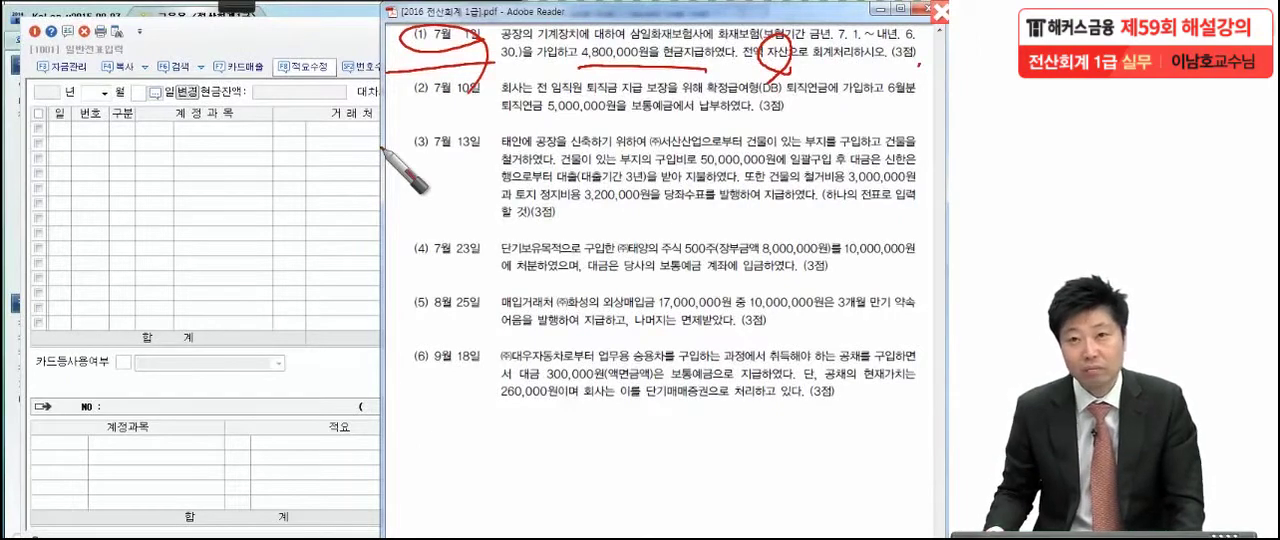
{"action": "key", "text": "Escape"}
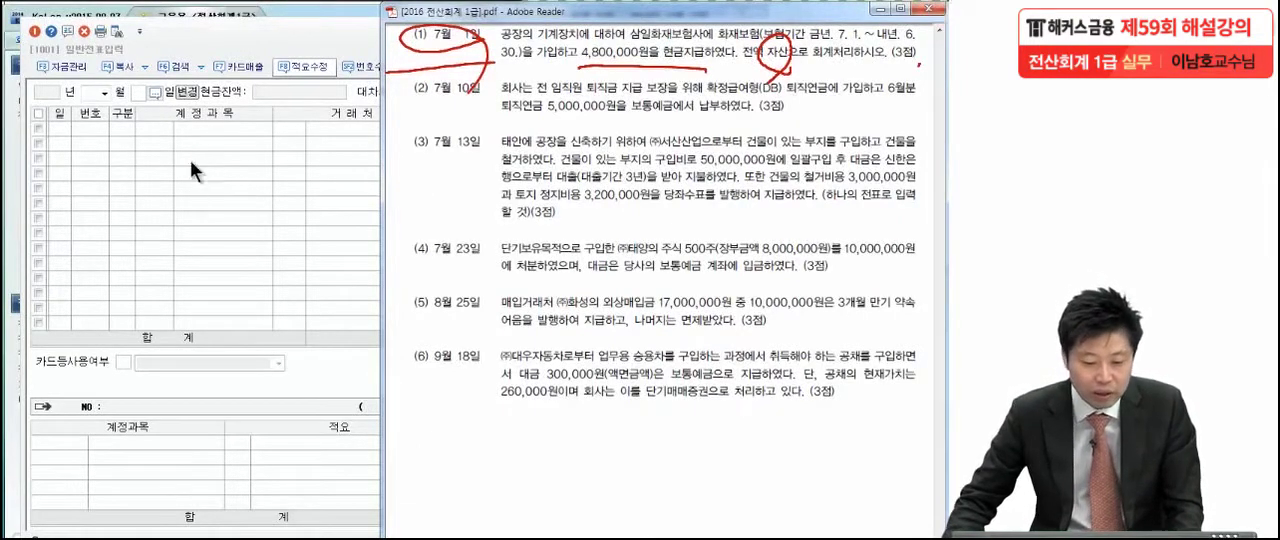
Set the voucher date in KcLep's 일반전표입력 to month 07, day 1
{"action": "left_click", "coordinate": [104, 93]}
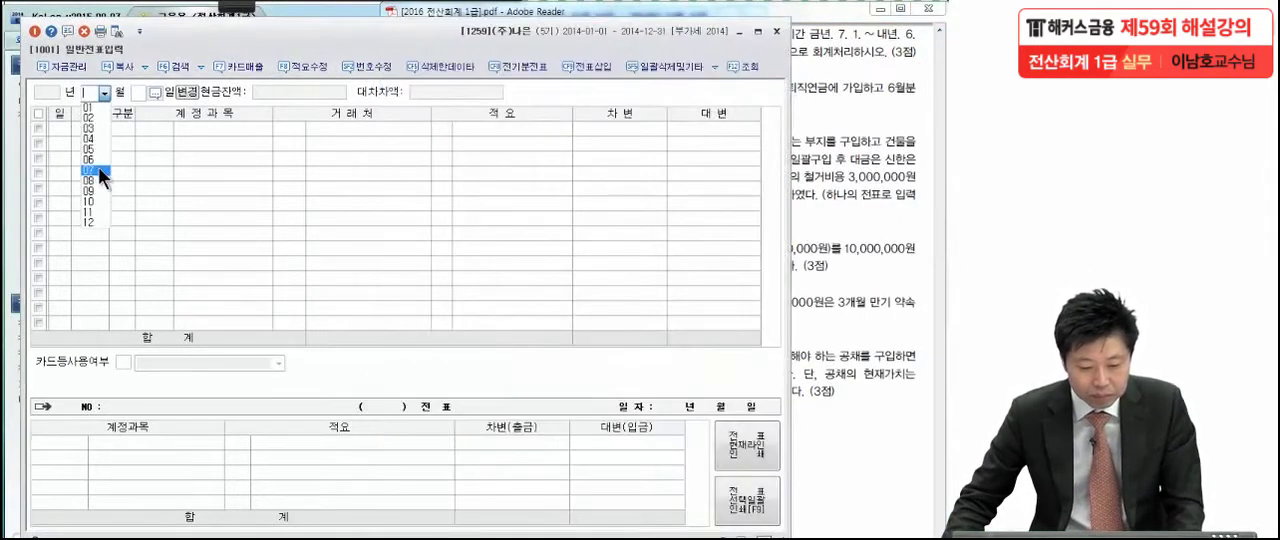
{"action": "left_click", "coordinate": [98, 169]}
{"action": "type", "text": "1"}
{"action": "key", "text": "Return"}
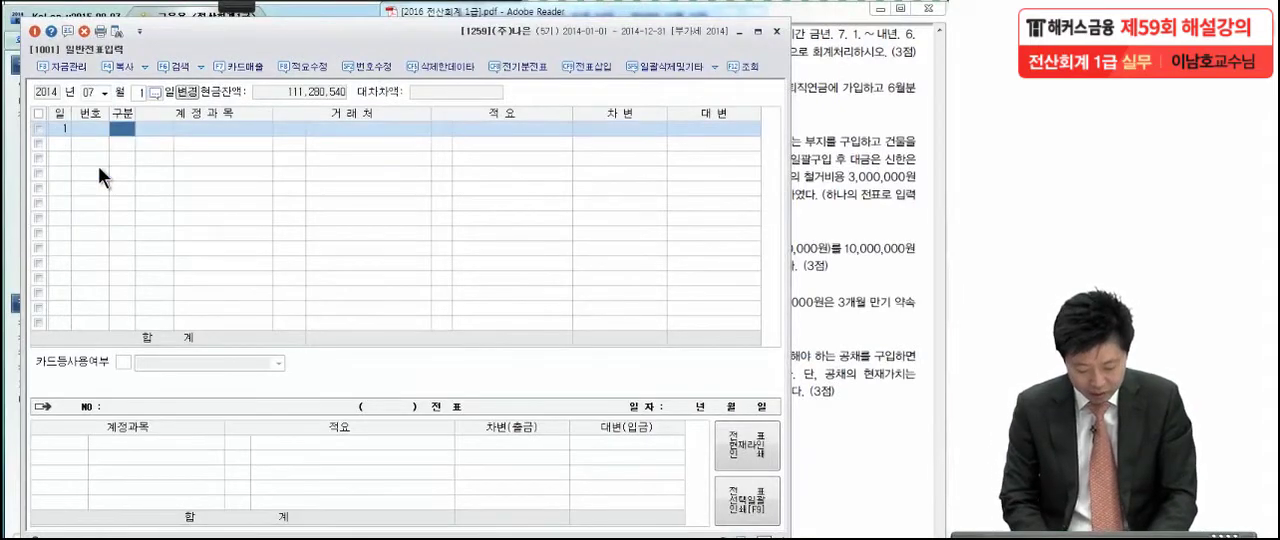
Enter a 대변 line for account 0101 현금 with an amount of 4,800,000 on July 1
{"action": "type", "text": "4"}
{"action": "key", "text": "Return"}
{"action": "type", "text": "현"}
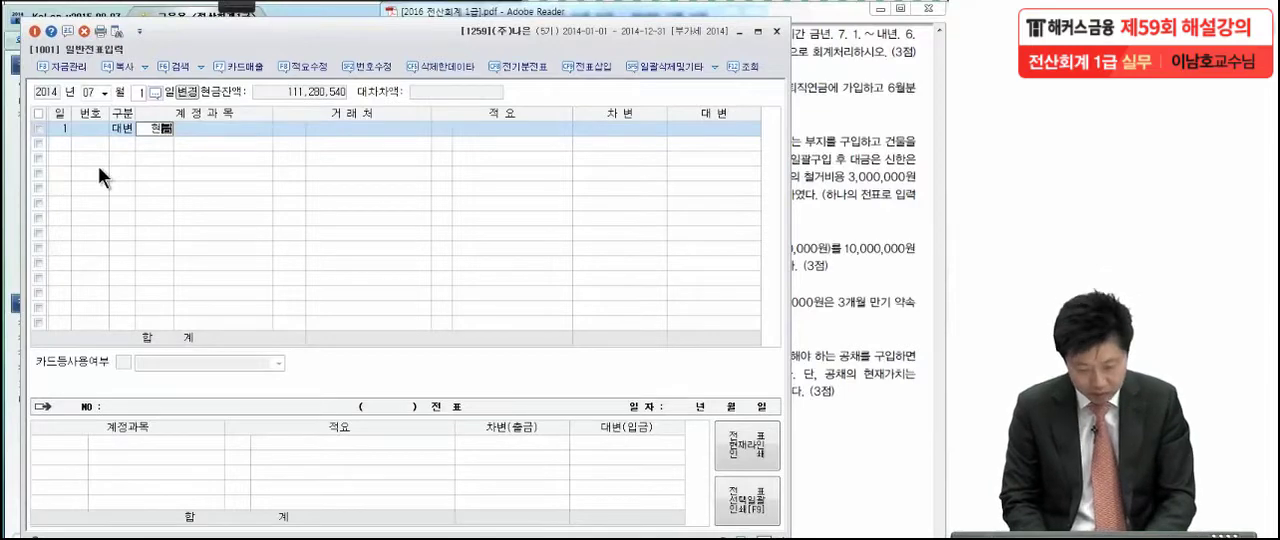
{"action": "type", "text": "금"}
{"action": "key", "text": "Return"}
{"action": "key", "text": "Return"}
{"action": "key", "text": "Return"}
{"action": "key", "text": "Return"}
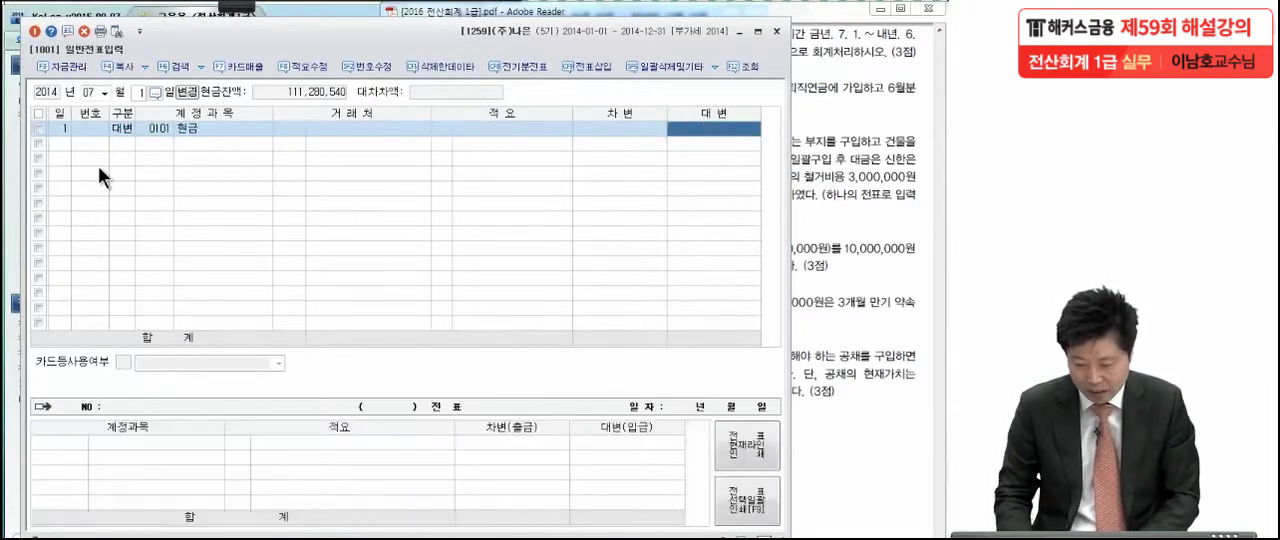
{"action": "type", "text": "4,800,000"}
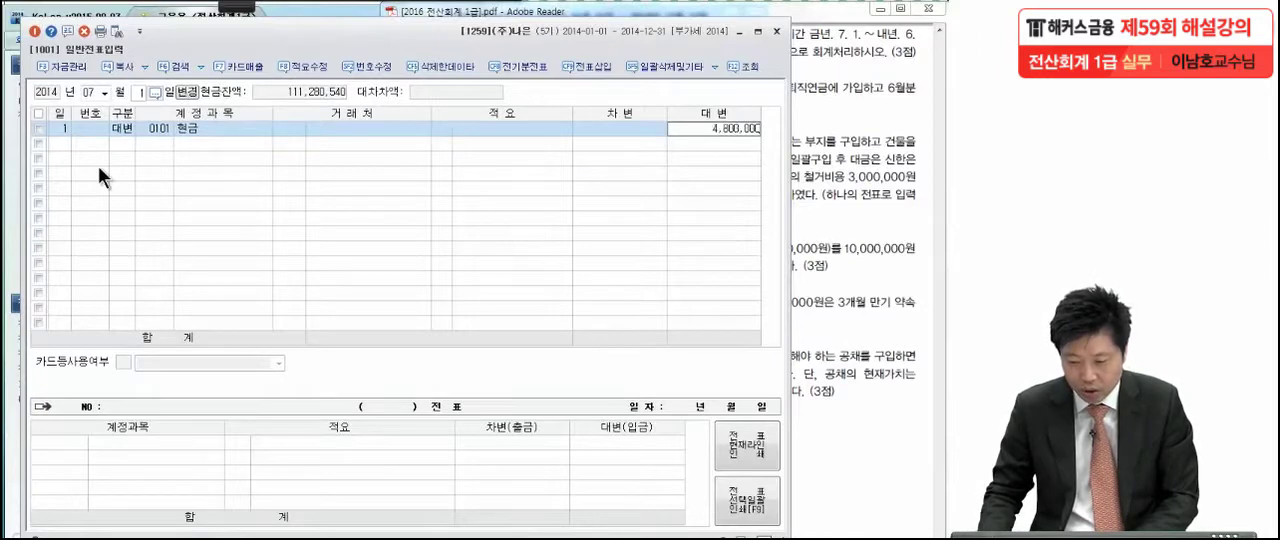
{"action": "key", "text": "Return"}
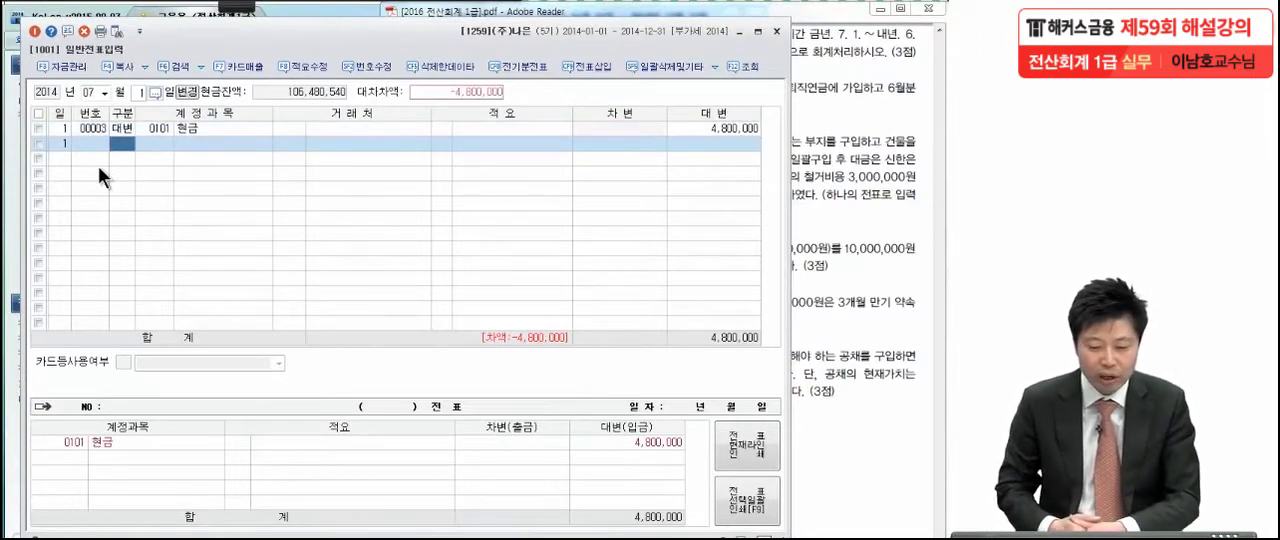
Add a 차변 line for 4,800,000 with account 0131 선급금 to the July 1 voucher
{"action": "type", "text": "3"}
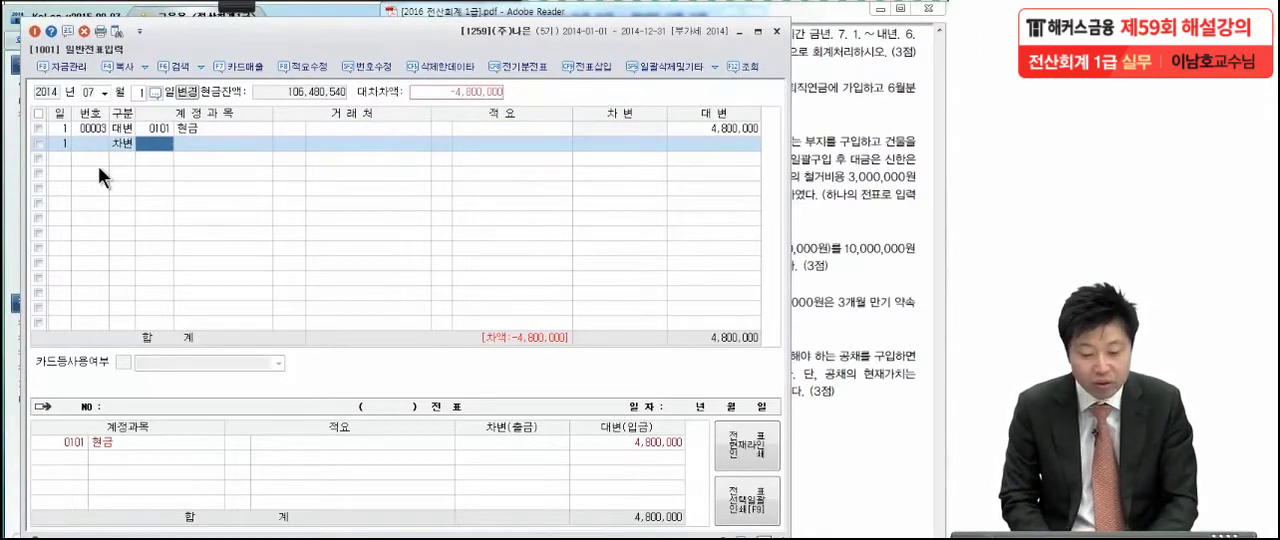
{"action": "type", "text": "선급"}
{"action": "key", "text": "Return"}
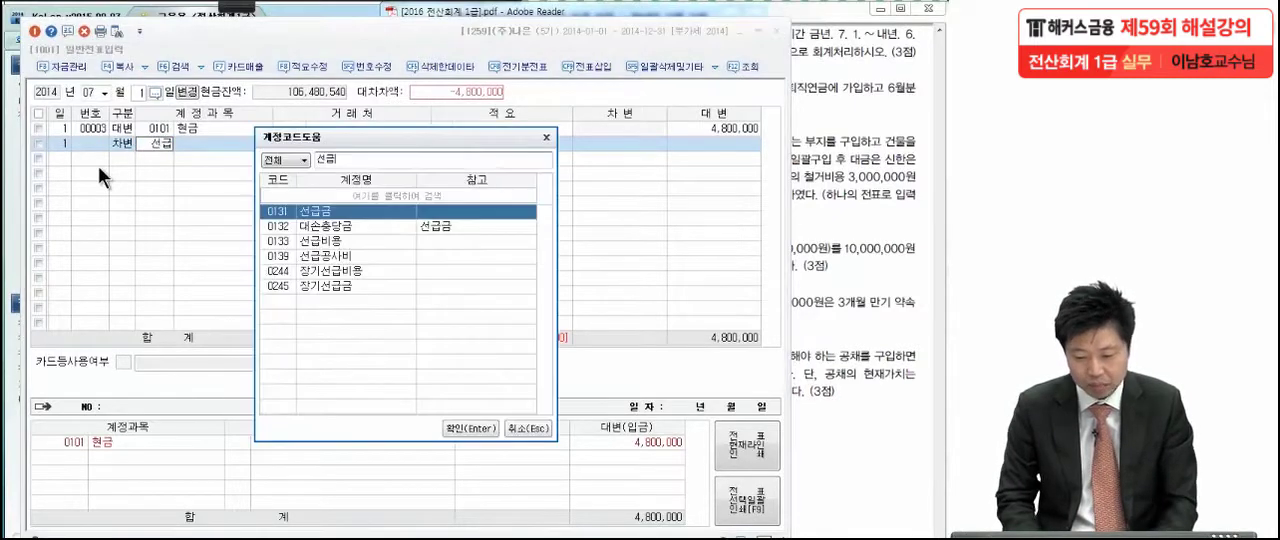
{"action": "key", "text": "Return"}
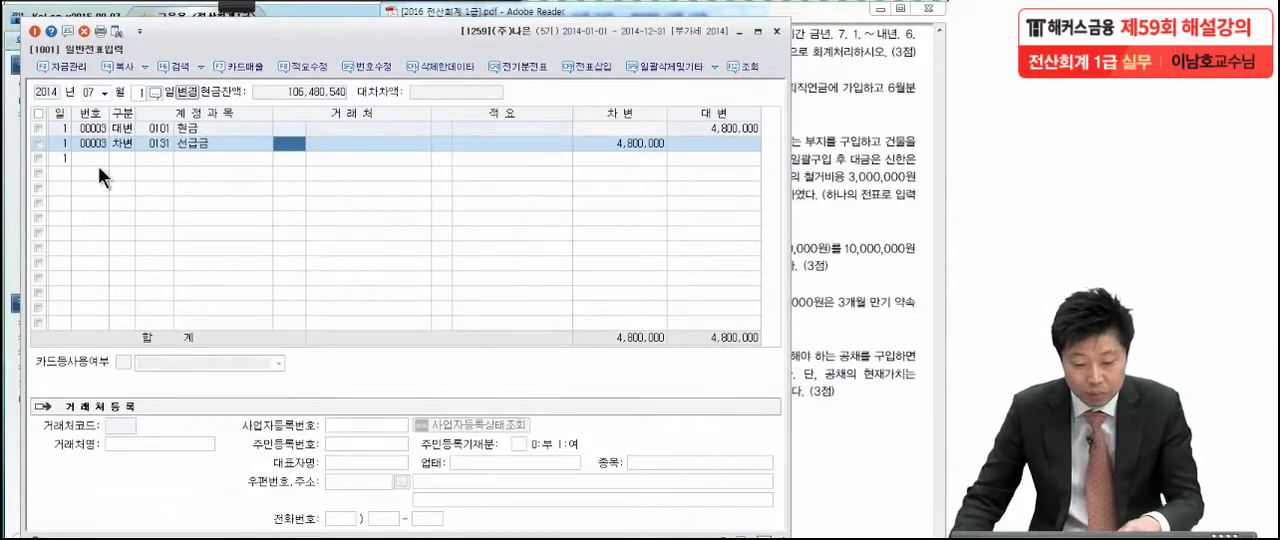
Change the account of the July 1 차변 line to 0133 선급비용 and check the line's amount
{"action": "left_click", "coordinate": [158, 143]}
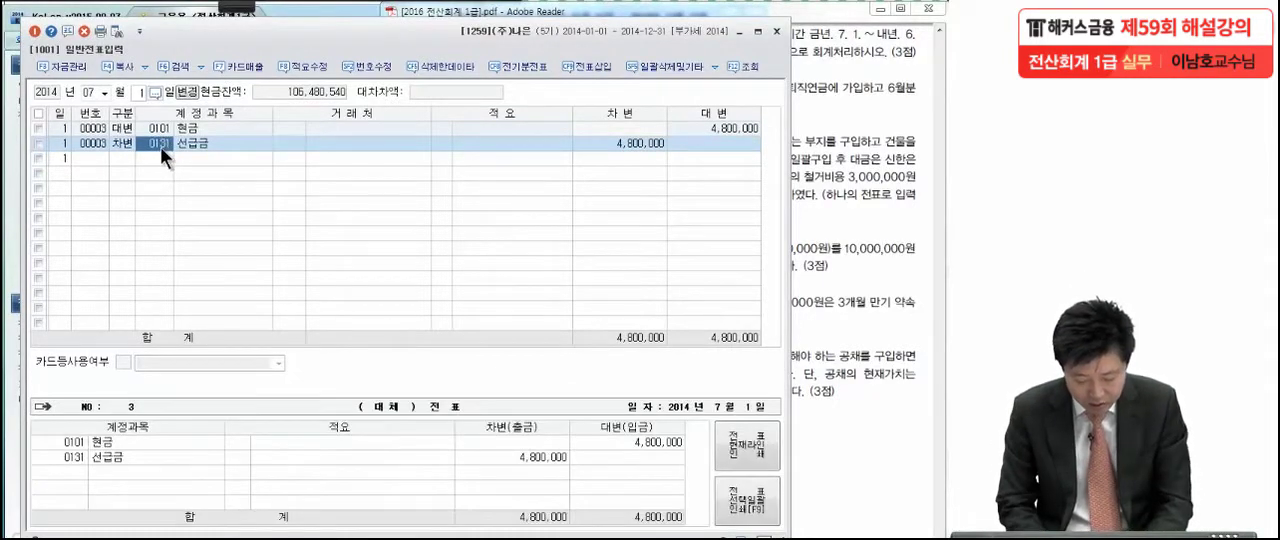
{"action": "type", "text": "선급비"}
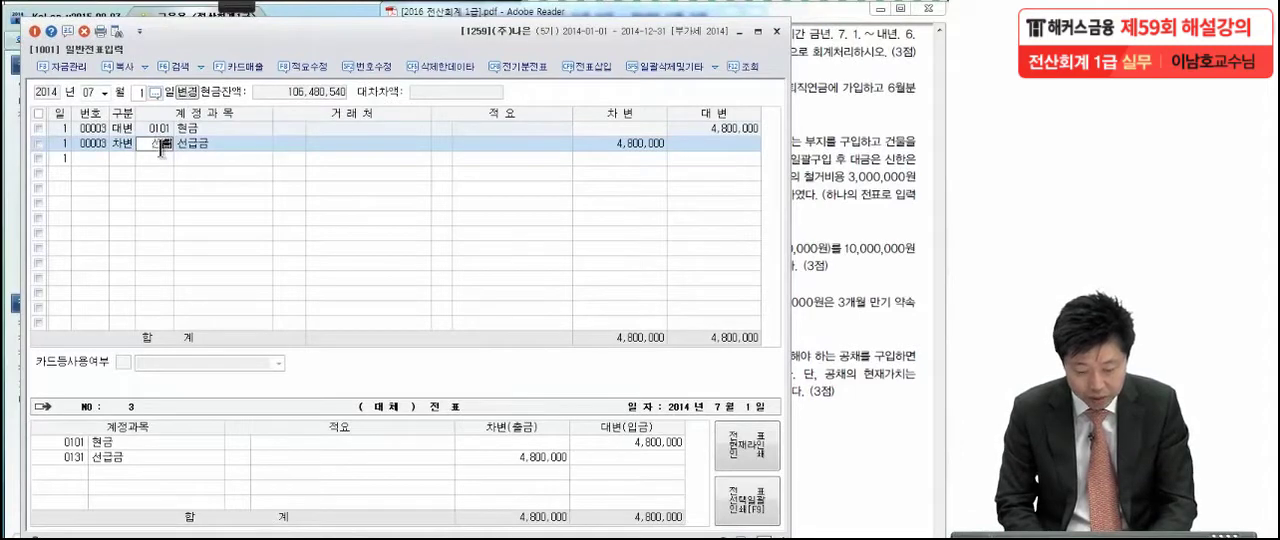
{"action": "key", "text": "Return"}
{"action": "key", "text": "Return"}
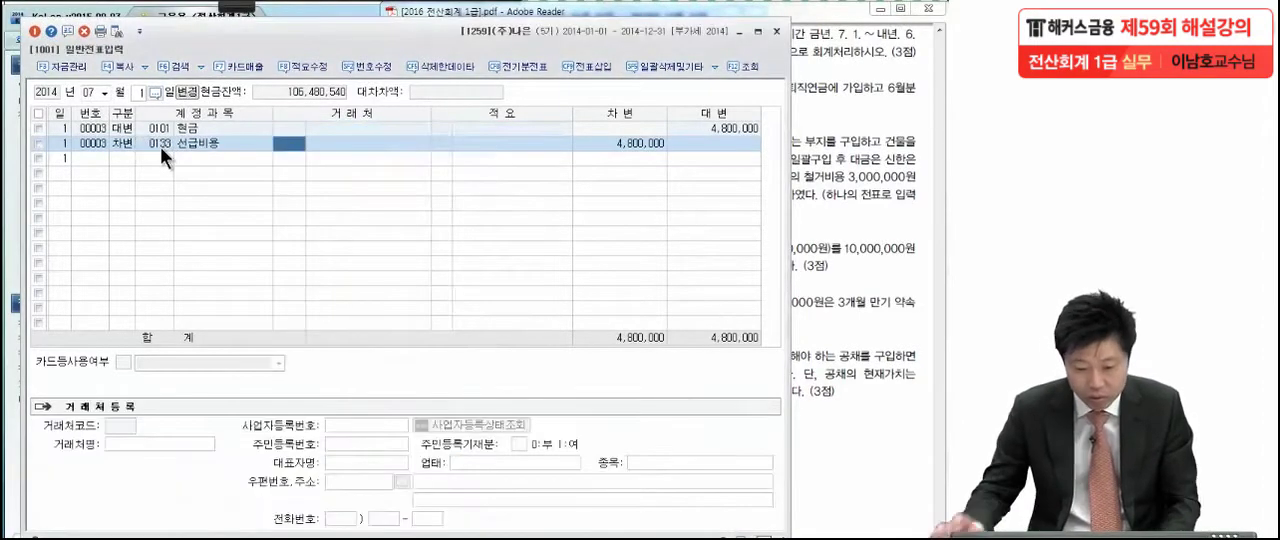
{"action": "left_click", "coordinate": [606, 147]}
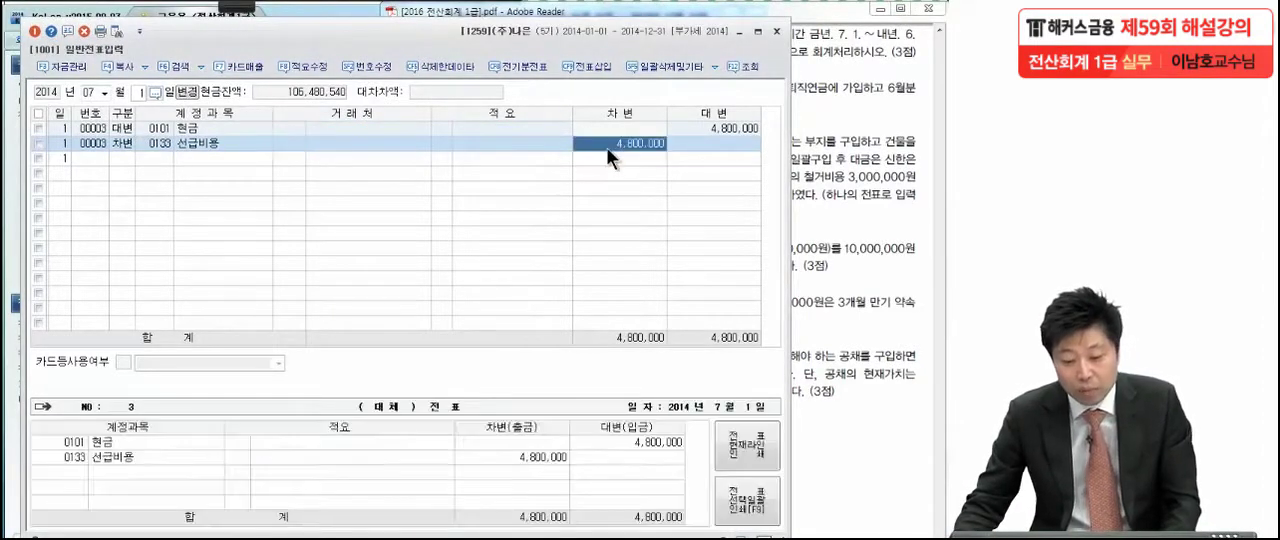
{"action": "left_click", "coordinate": [247, 144]}
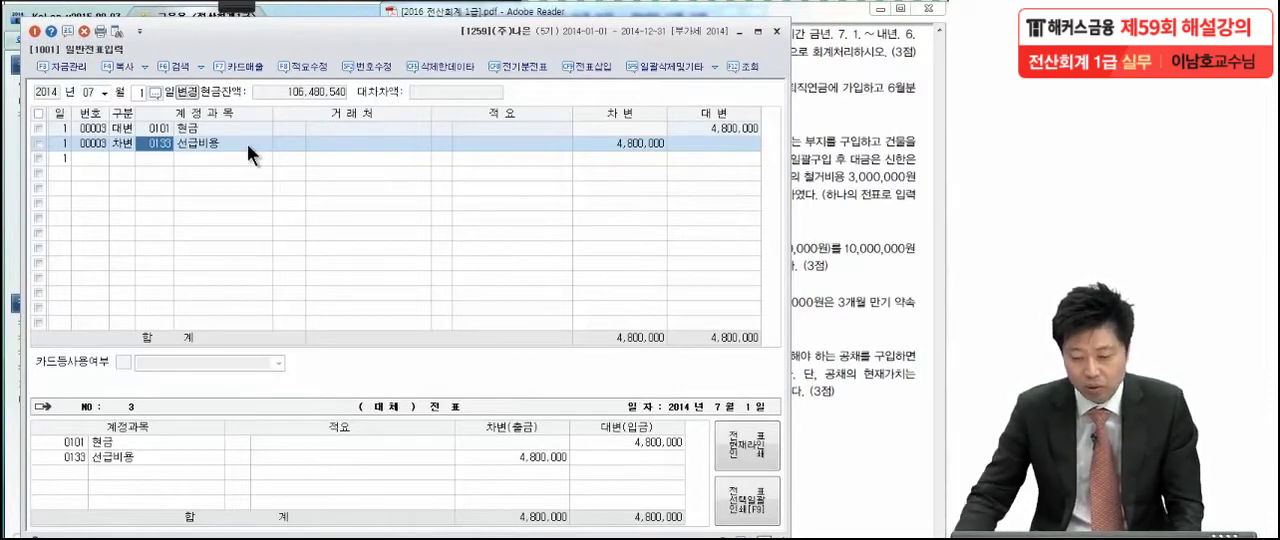
Switch to the exam PDF in Adobe Reader and read the July 10 퇴직연금 transaction
{"action": "left_click", "coordinate": [880, 139]}
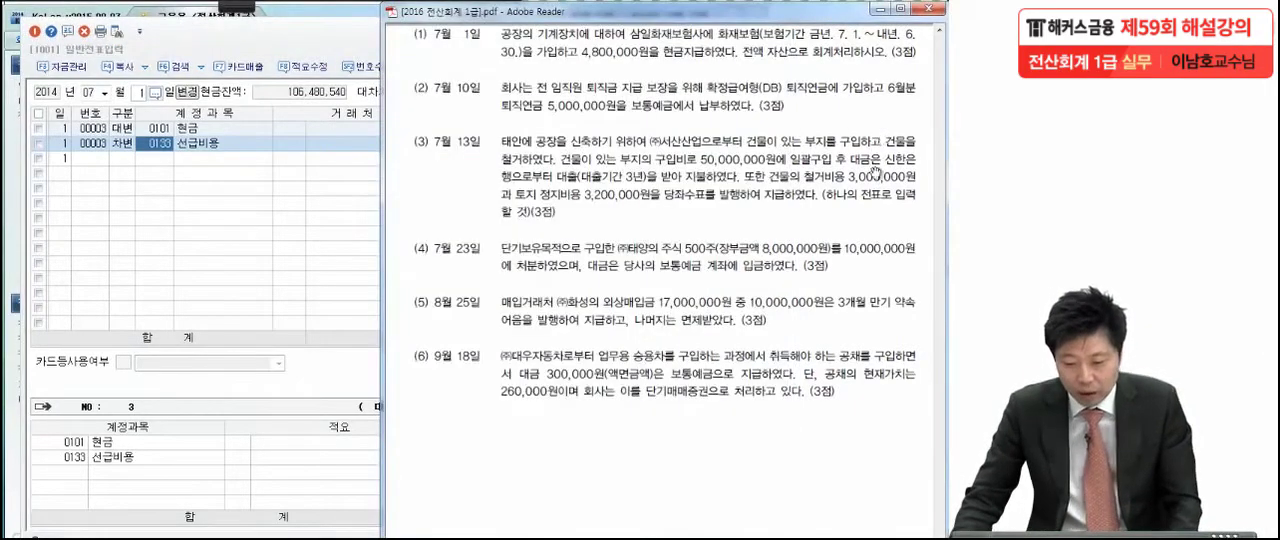
{"action": "scroll", "coordinate": [830, 240], "scroll_direction": "down", "scroll_amount": 1}
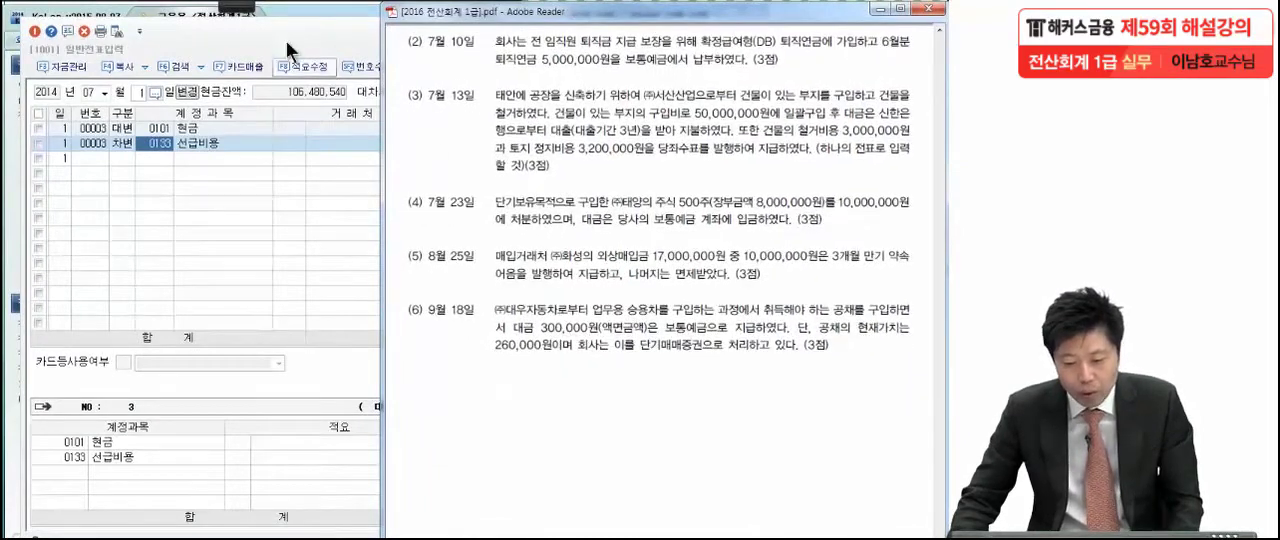
{"action": "left_click", "coordinate": [234, 5]}
{"action": "left_click", "coordinate": [33, 25]}
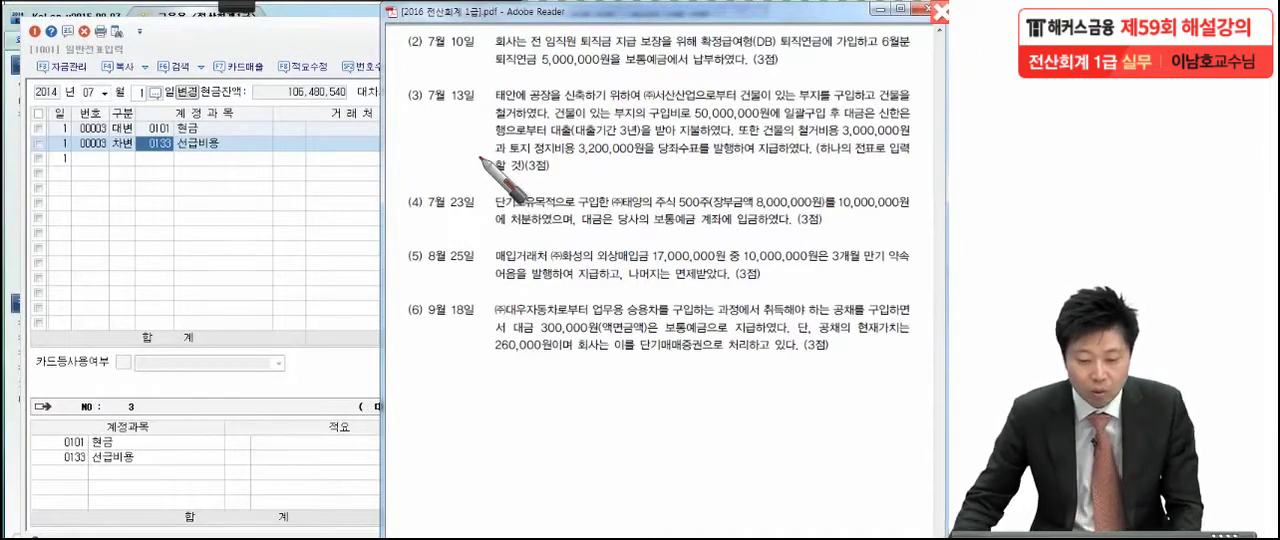
{"action": "key", "text": "Escape"}
Return to KcLep, set the voucher day to 10, and enter a 대변 line for 0103 보통예금 with 5,000,000
{"action": "left_click", "coordinate": [138, 92]}
{"action": "type", "text": "10"}
{"action": "key", "text": "Return"}
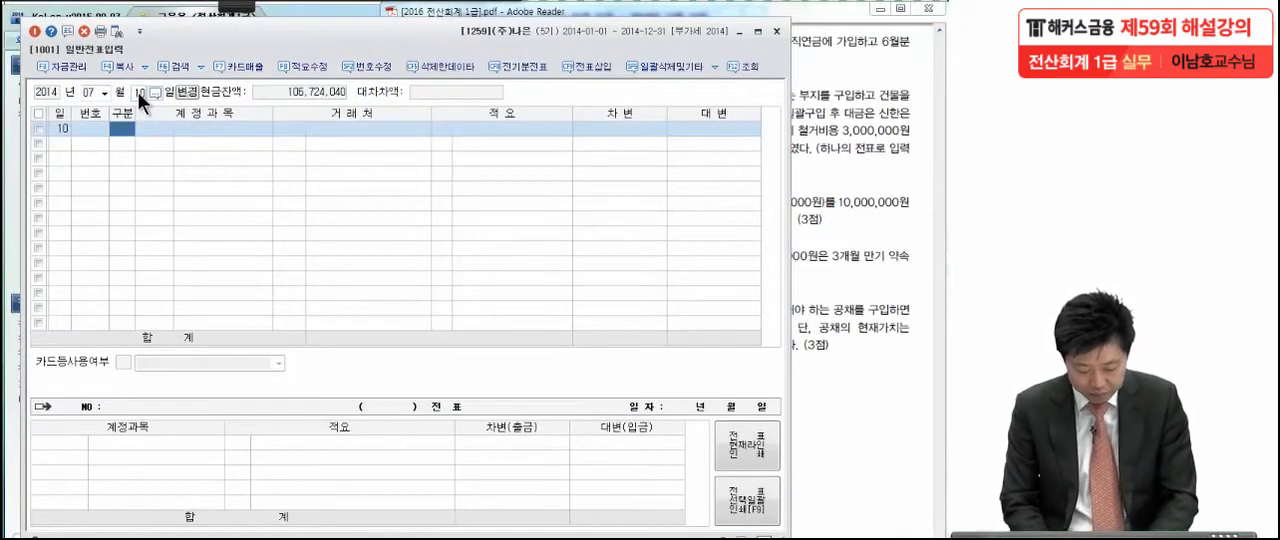
{"action": "type", "text": "4"}
{"action": "key", "text": "Return"}
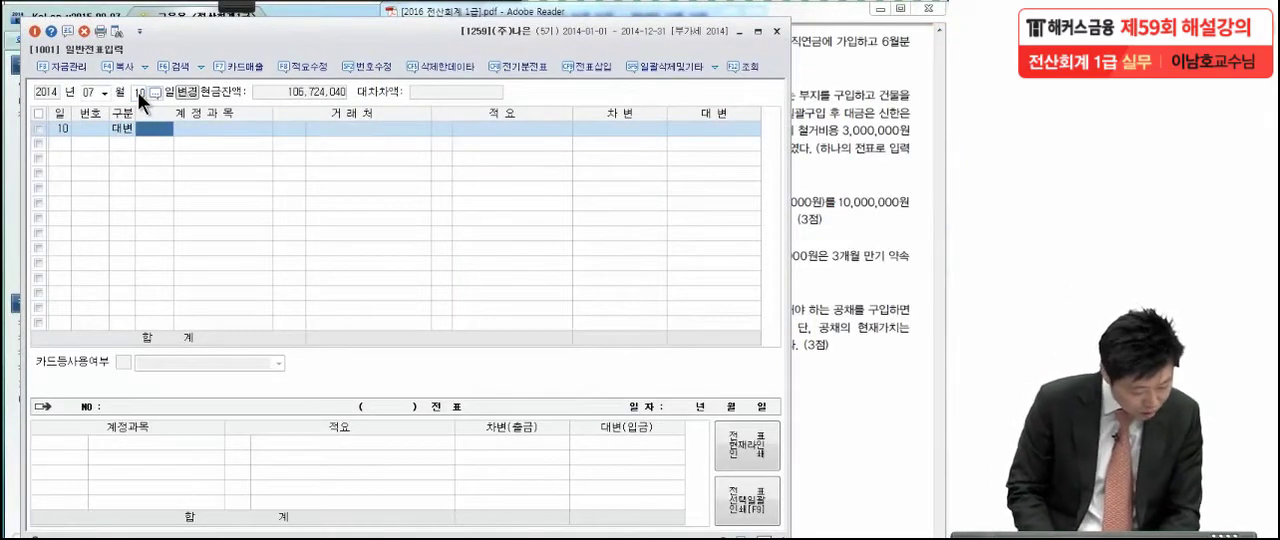
{"action": "type", "text": "보통"}
{"action": "key", "text": "Return"}
{"action": "key", "text": "Return"}
{"action": "key", "text": "Return"}
{"action": "key", "text": "Return"}
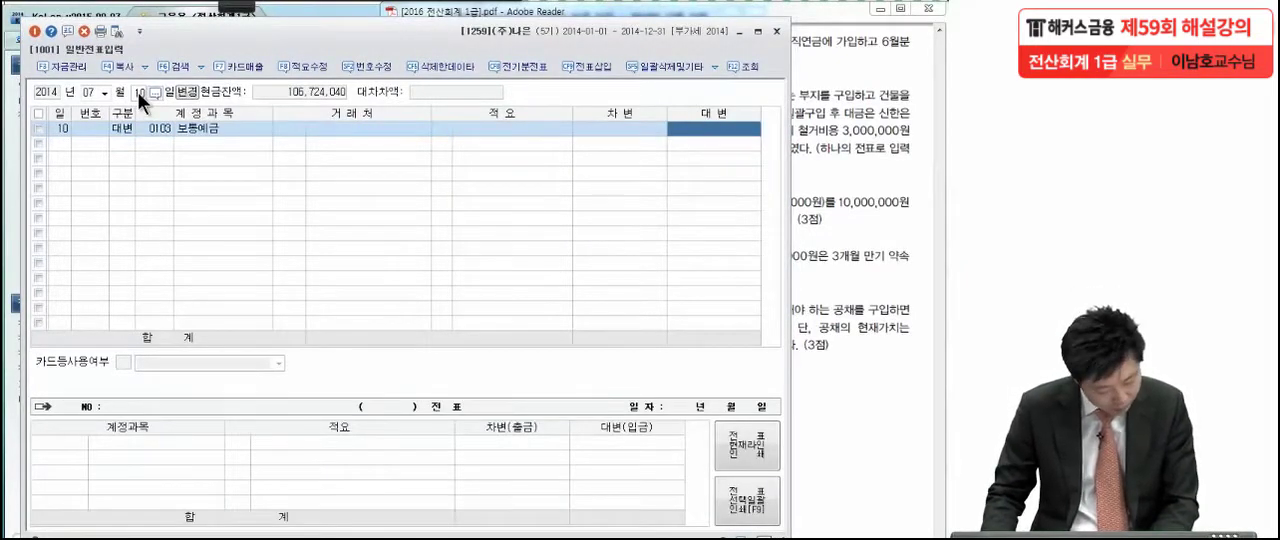
{"action": "type", "text": "5000000"}
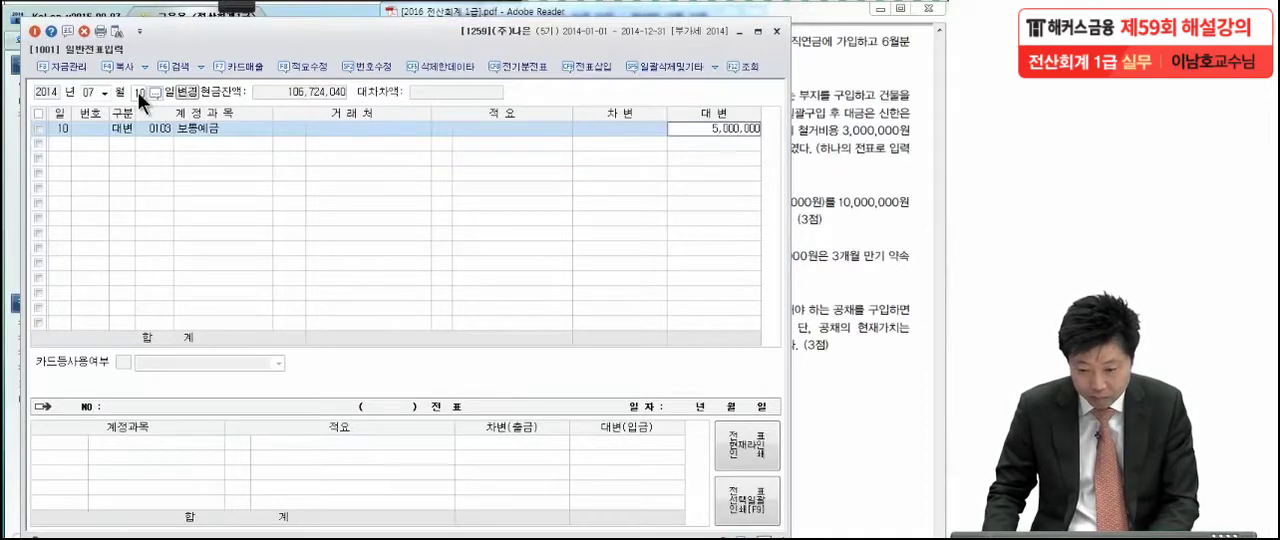
{"action": "key", "text": "Return"}
Add a 차변 line for 5,000,000 with account 0186 퇴직연금운용자산 to the July 10 voucher
{"action": "type", "text": "3"}
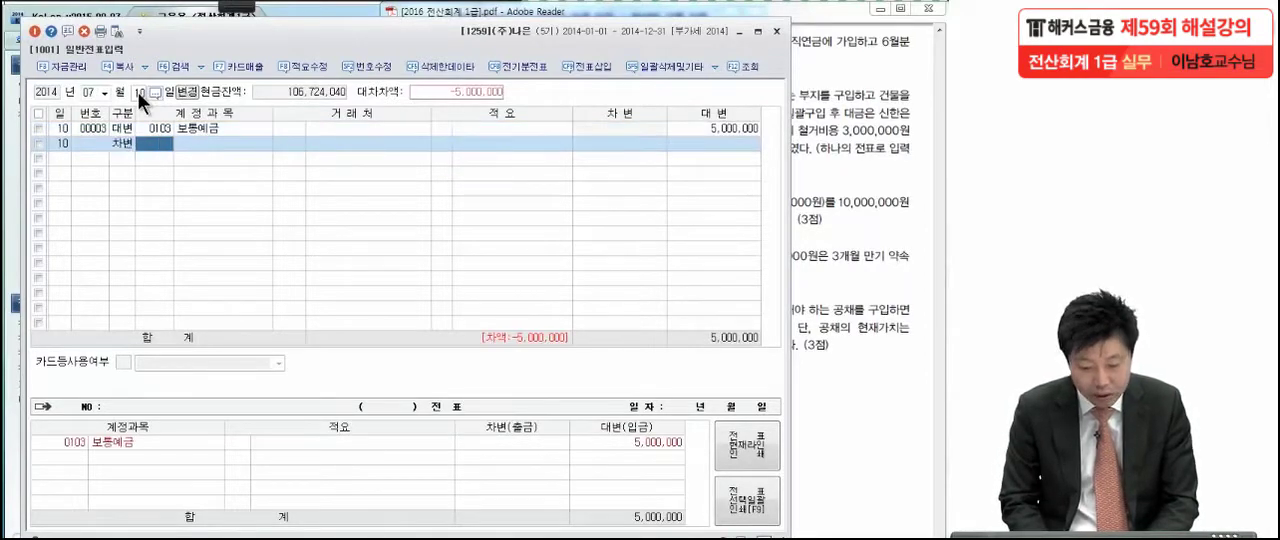
{"action": "type", "text": "퇴직여"}
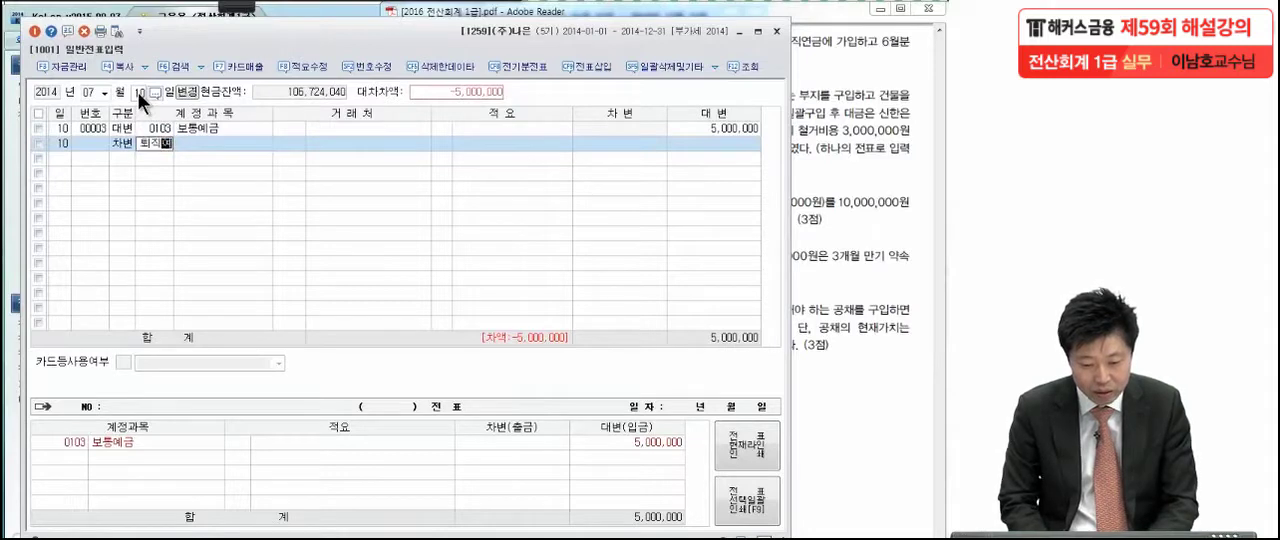
{"action": "key", "text": "Return"}
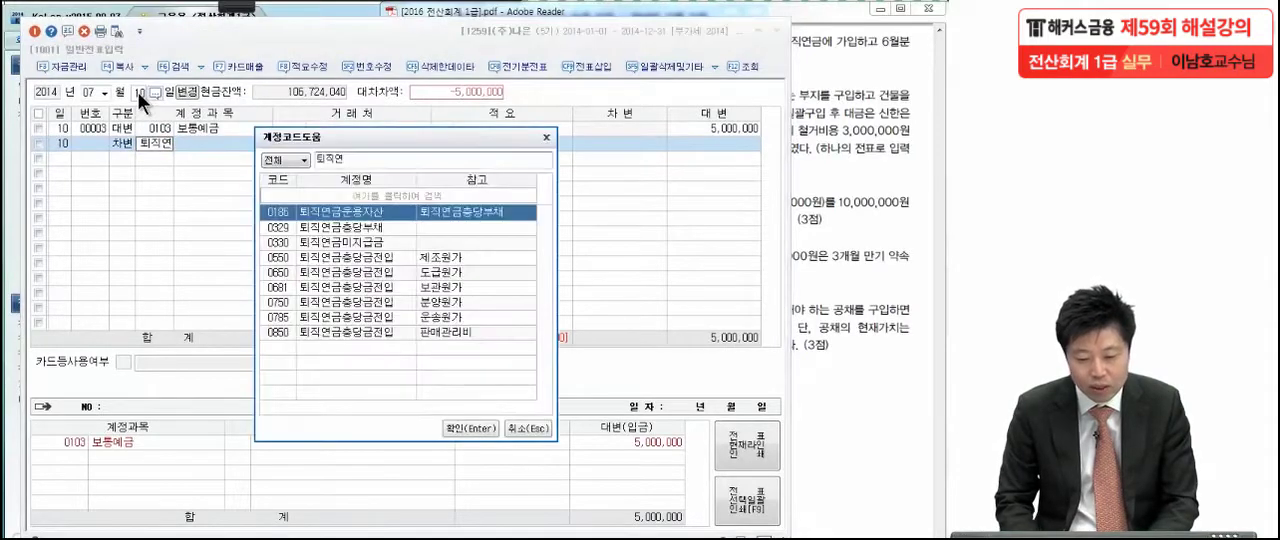
{"action": "key", "text": "Return"}
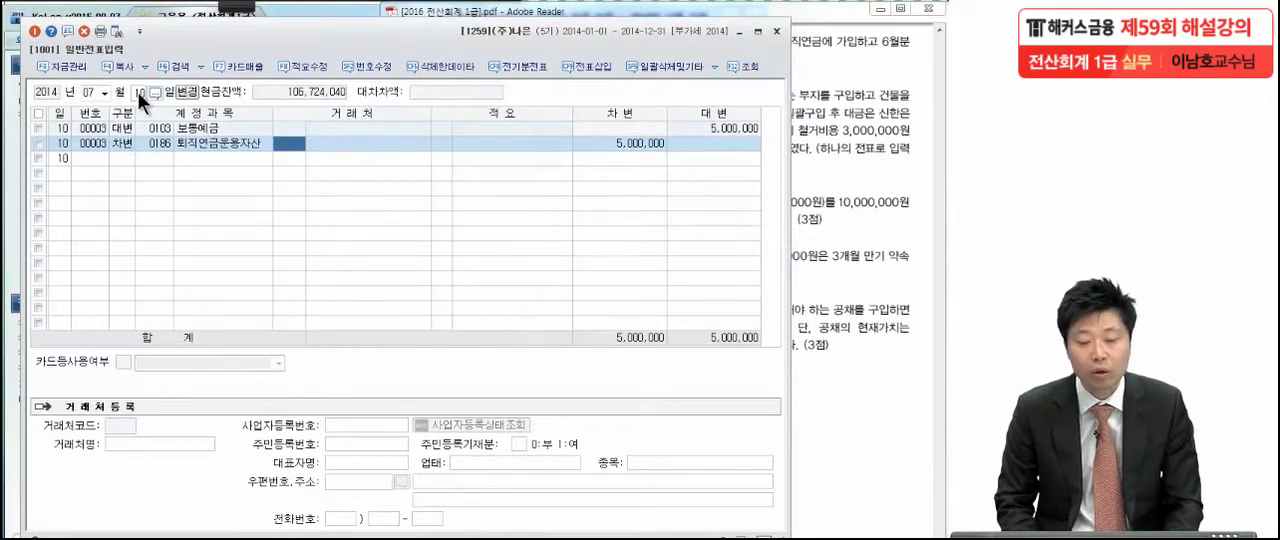
Switch to the exam PDF, go to the July 13 land purchase transaction and ready the red annotation pen
{"action": "left_click", "coordinate": [878, 228]}
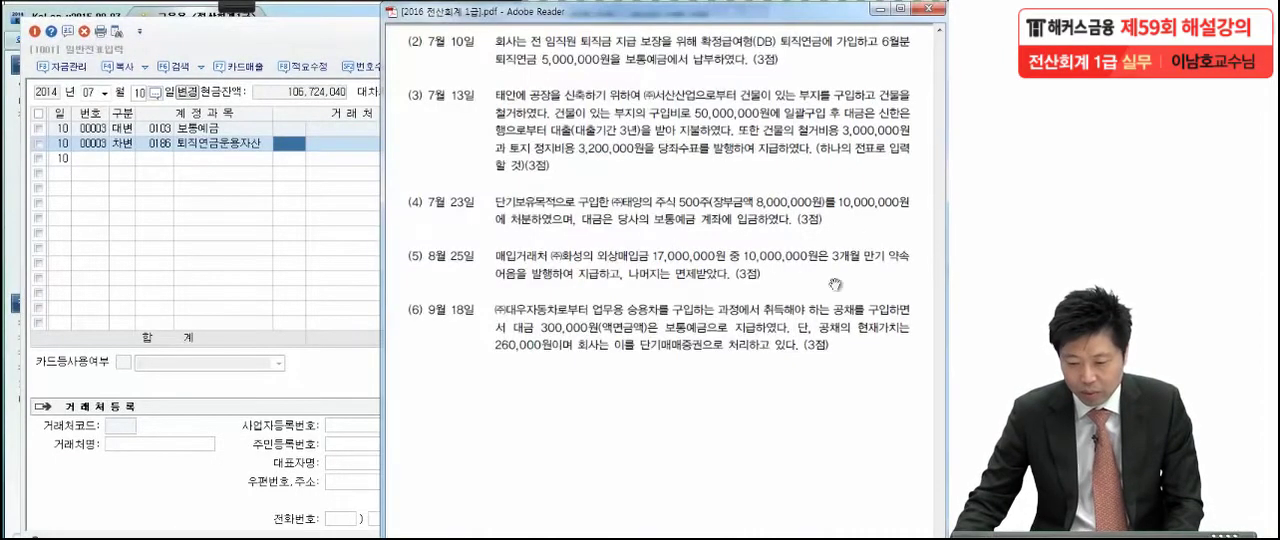
{"action": "scroll", "coordinate": [806, 283], "scroll_direction": "down", "scroll_amount": 3}
{"action": "left_click_drag", "start_coordinate": [806, 283], "coordinate": [806, 264]}
{"action": "left_click", "coordinate": [246, 10]}
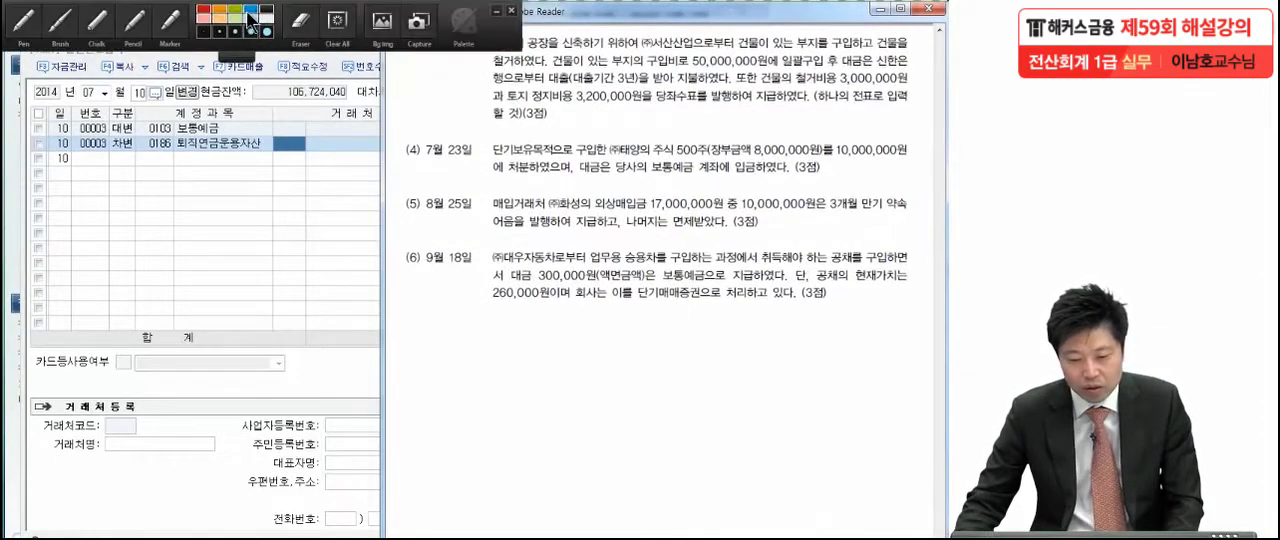
{"action": "left_click", "coordinate": [25, 40]}
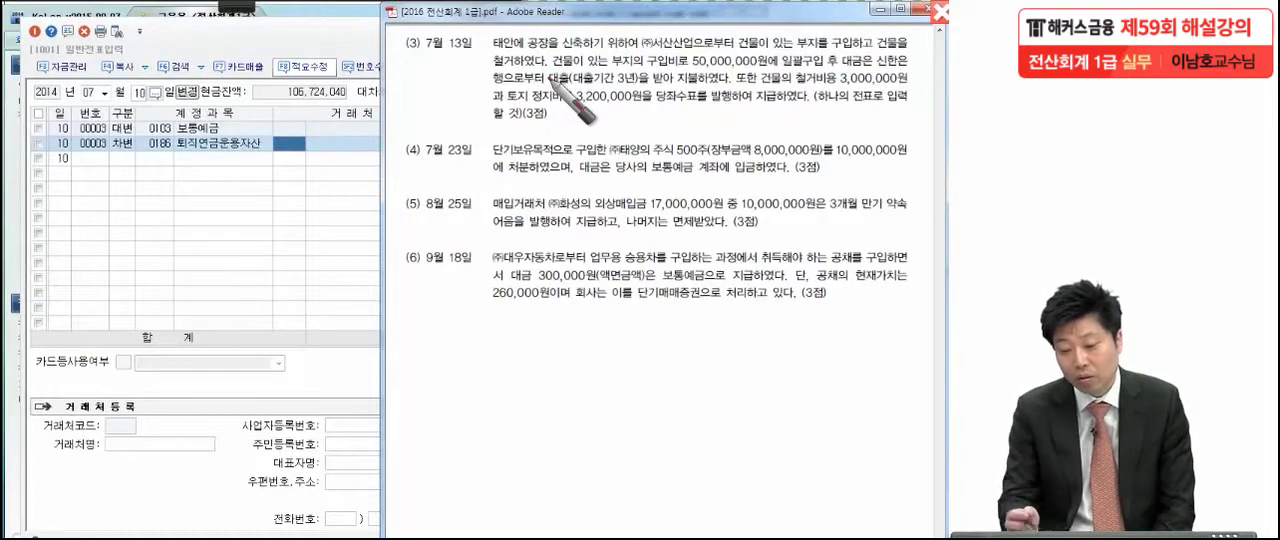
Mark the key terms and amounts of the July 13 transaction in red, including 50,000,000 and the 당좌수표 payment, and clear the markings
{"action": "mouse_move", "coordinate": [614, 90]}
{"action": "left_mouse_down"}
{"action": "mouse_move", "coordinate": [631, 88]}
{"action": "mouse_move", "coordinate": [625, 98]}
{"action": "left_mouse_up"}
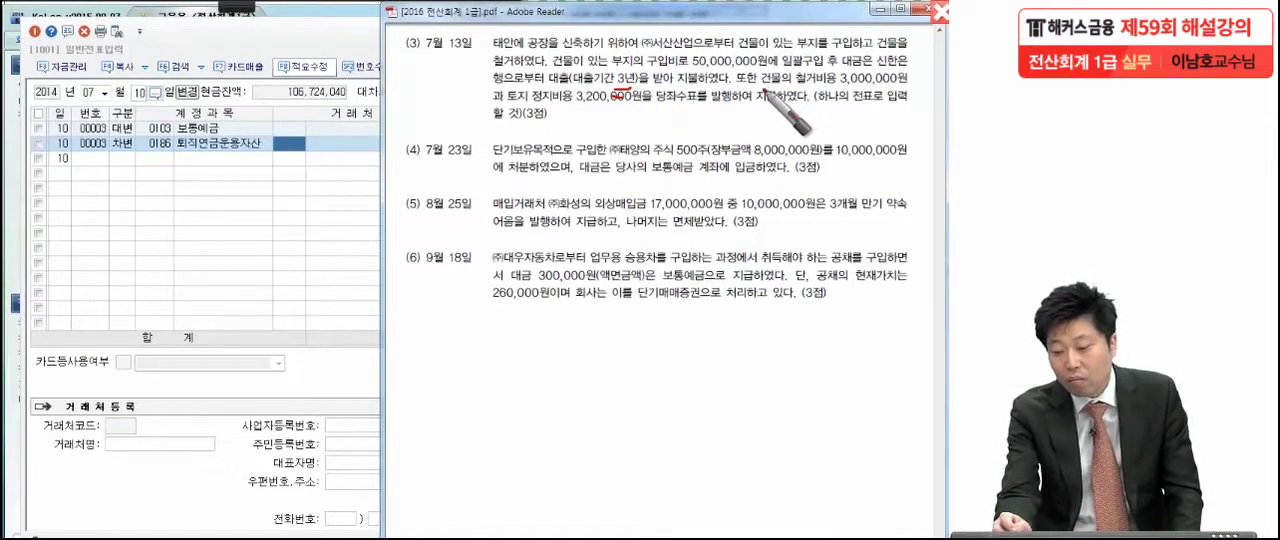
{"action": "left_click_drag", "start_coordinate": [772, 86], "coordinate": [762, 92]}
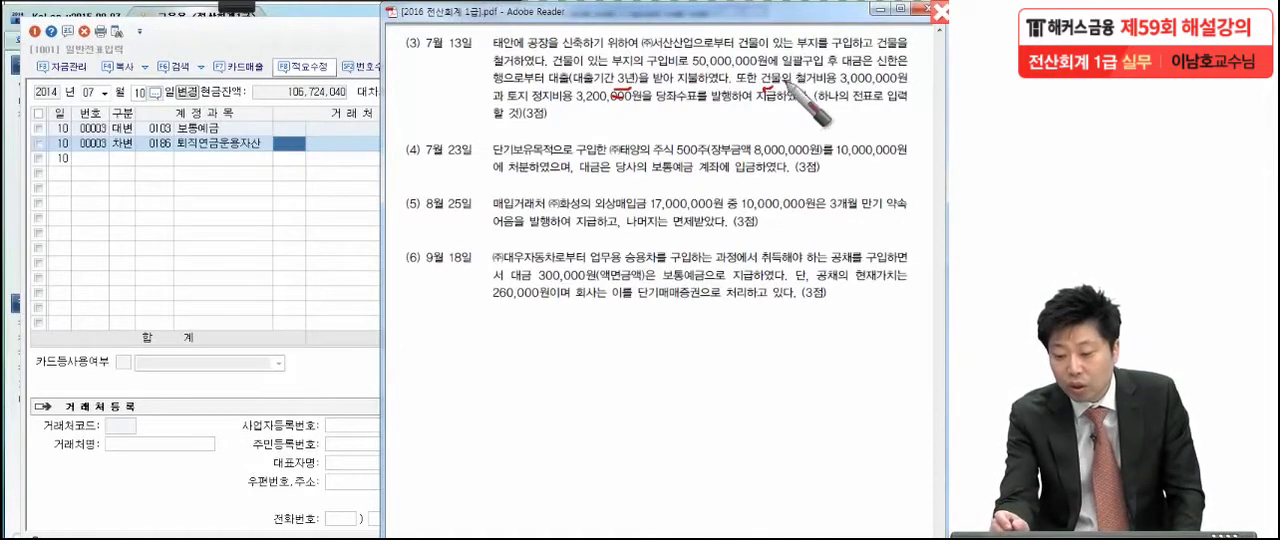
{"action": "left_click_drag", "start_coordinate": [904, 87], "coordinate": [901, 96]}
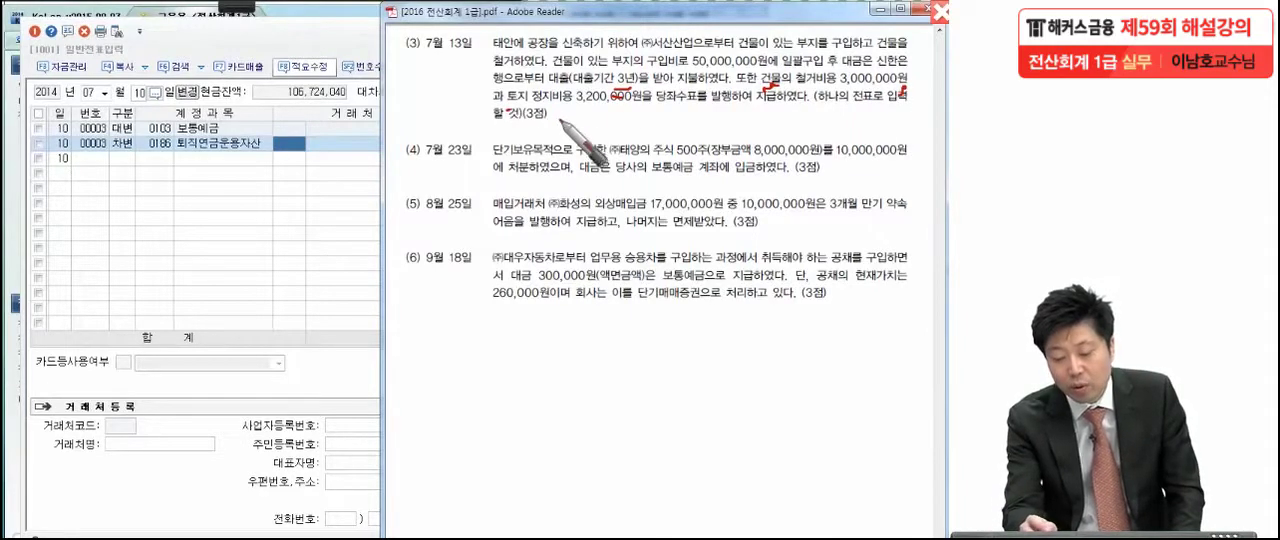
{"action": "left_click_drag", "start_coordinate": [577, 114], "coordinate": [801, 101]}
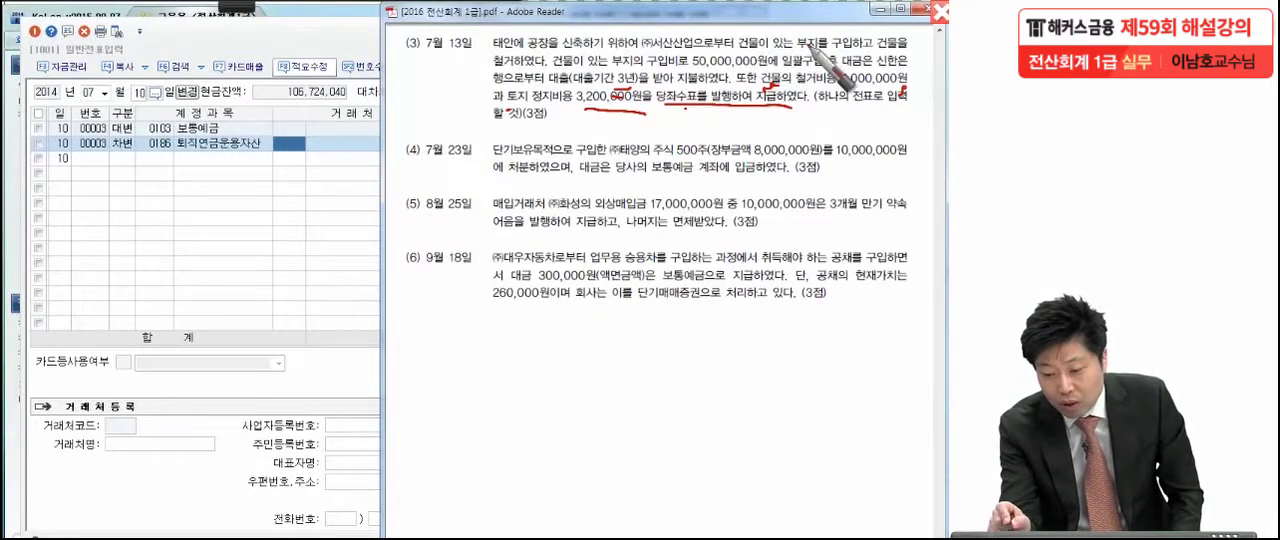
{"action": "left_click_drag", "start_coordinate": [726, 62], "coordinate": [766, 45]}
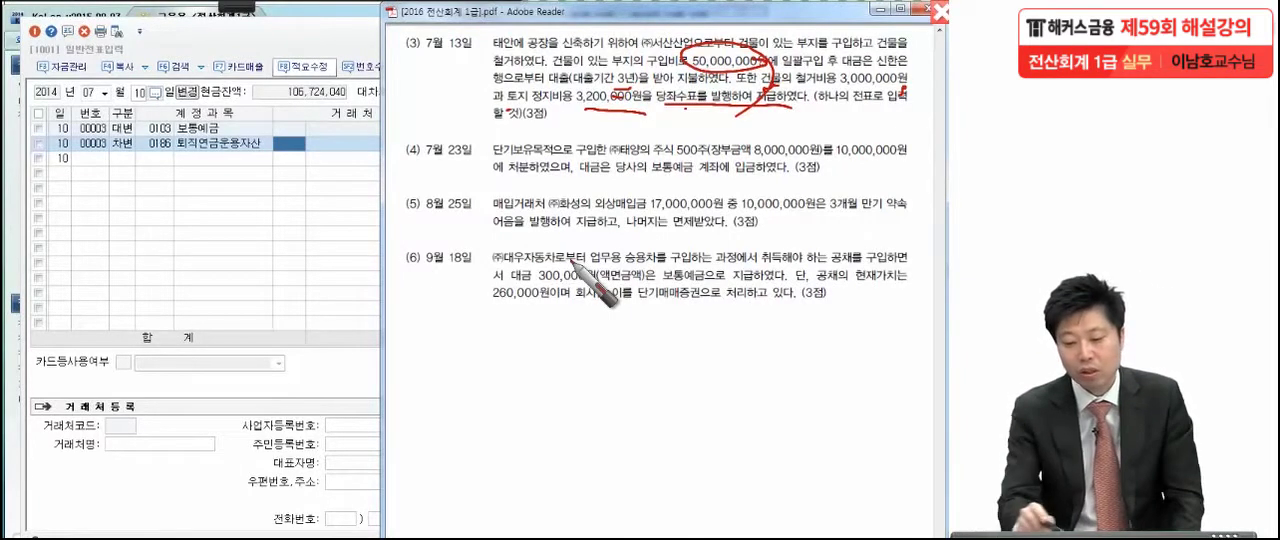
{"action": "left_click_drag", "start_coordinate": [399, 28], "coordinate": [376, 94]}
{"action": "mouse_move", "coordinate": [404, 58]}
{"action": "left_mouse_down"}
{"action": "mouse_move", "coordinate": [418, 50]}
{"action": "mouse_move", "coordinate": [398, 24]}
{"action": "mouse_move", "coordinate": [345, 100]}
{"action": "mouse_move", "coordinate": [380, 60]}
{"action": "mouse_move", "coordinate": [362, 185]}
{"action": "left_mouse_up"}
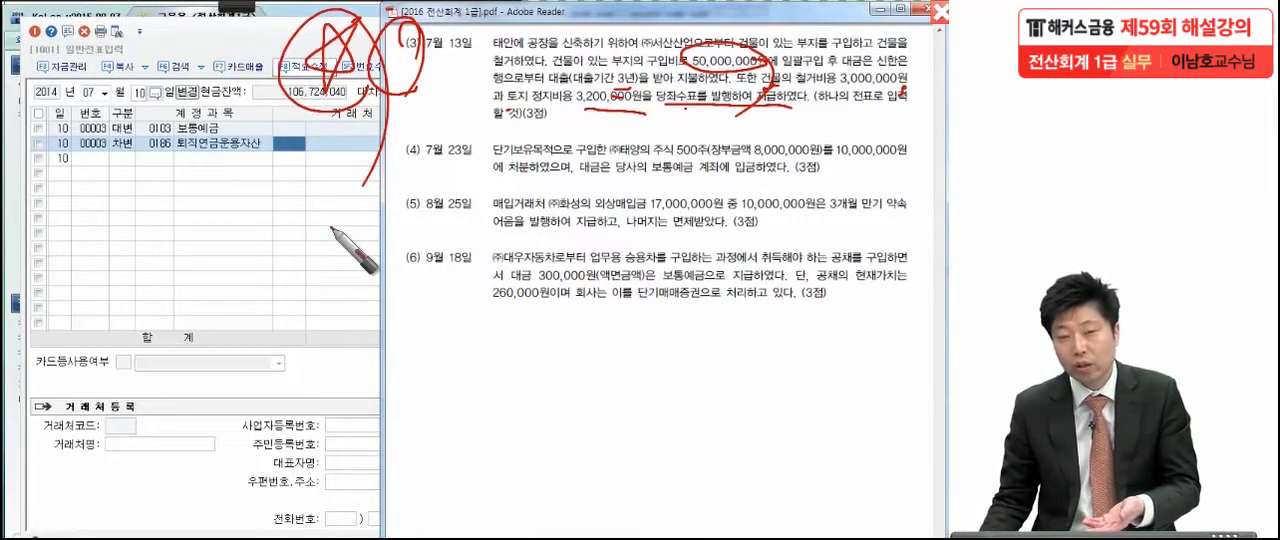
{"action": "key", "text": "Escape"}
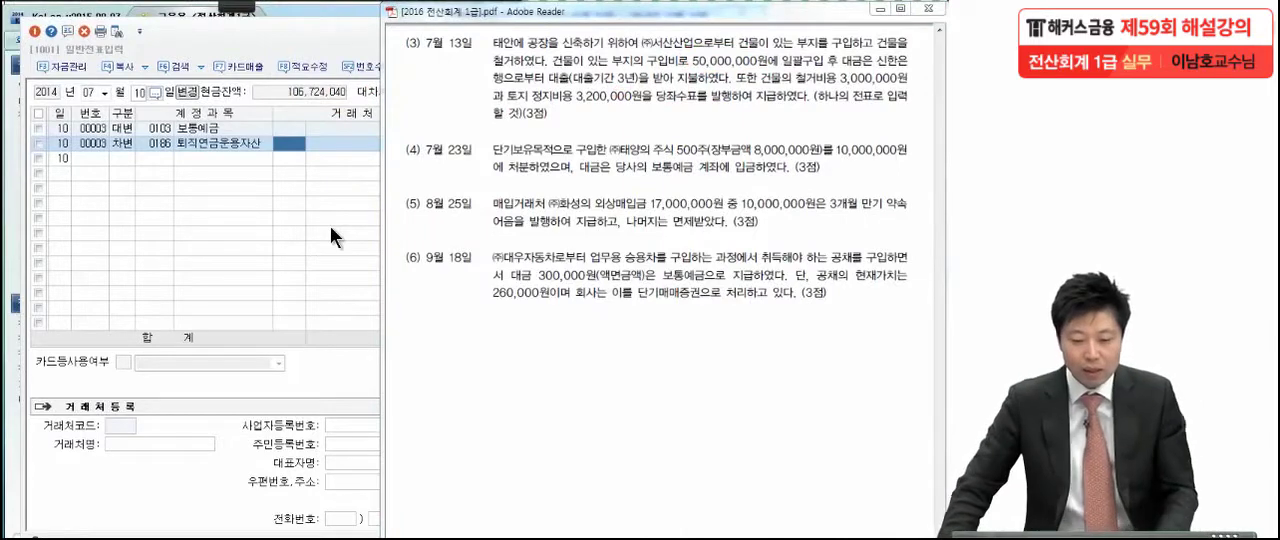
Return to KcLep's 일반전표입력 and set the voucher day to 13
{"action": "left_click", "coordinate": [330, 226]}
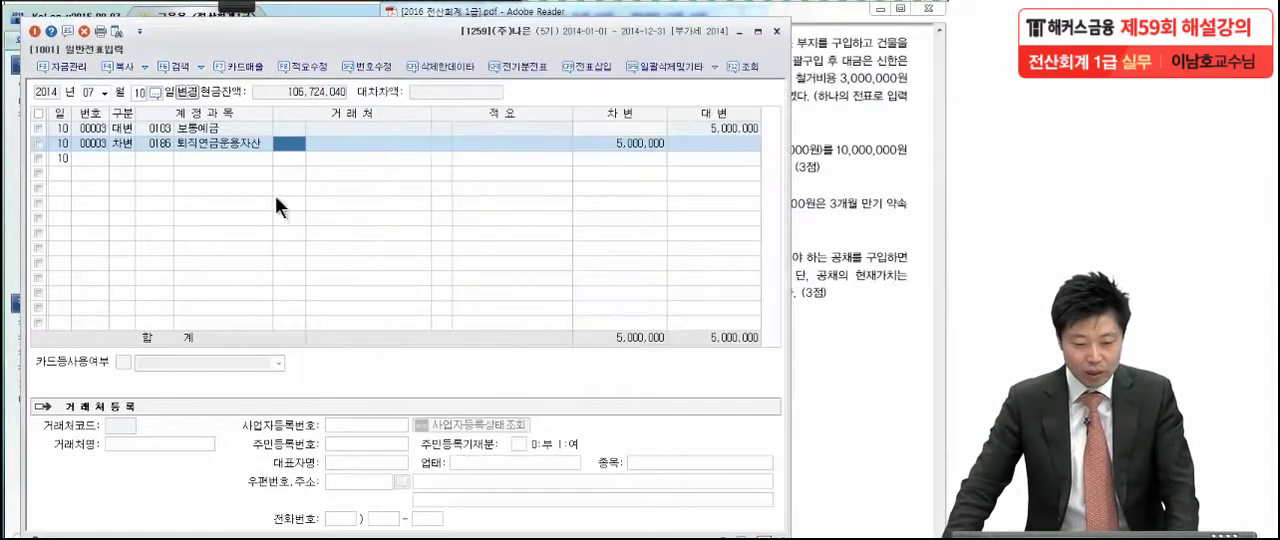
{"action": "left_click", "coordinate": [140, 92]}
{"action": "type", "text": "13"}
{"action": "key", "text": "Return"}
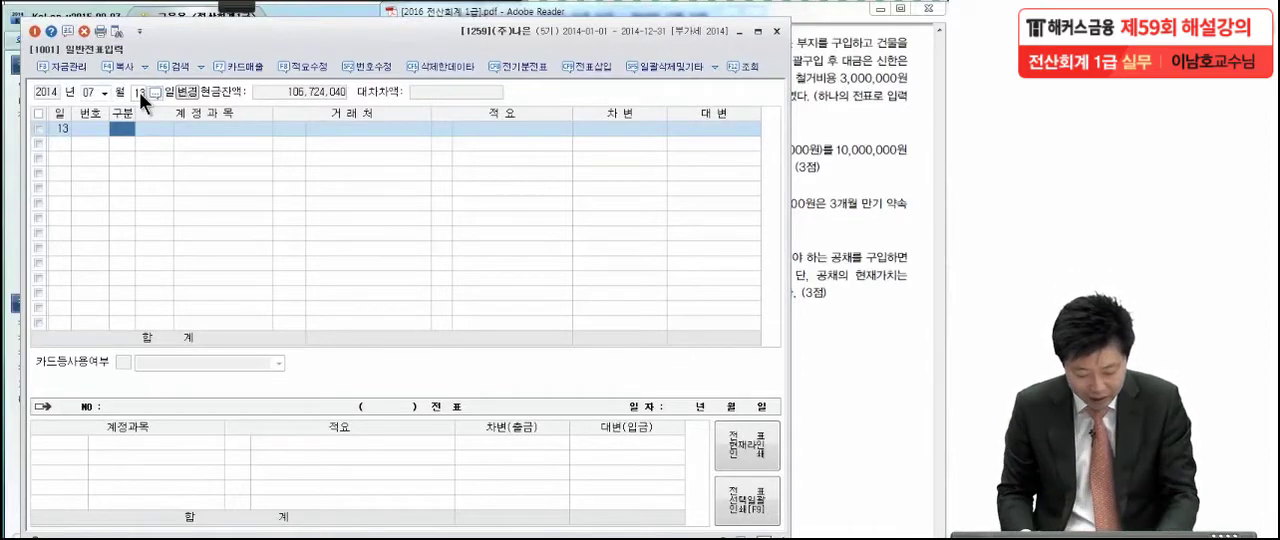
Enter a 대변 line for account 0293 장기차입금 with 거래처 98004 신한은행 and an amount of 50,000,000
{"action": "type", "text": "4"}
{"action": "key", "text": "Return"}
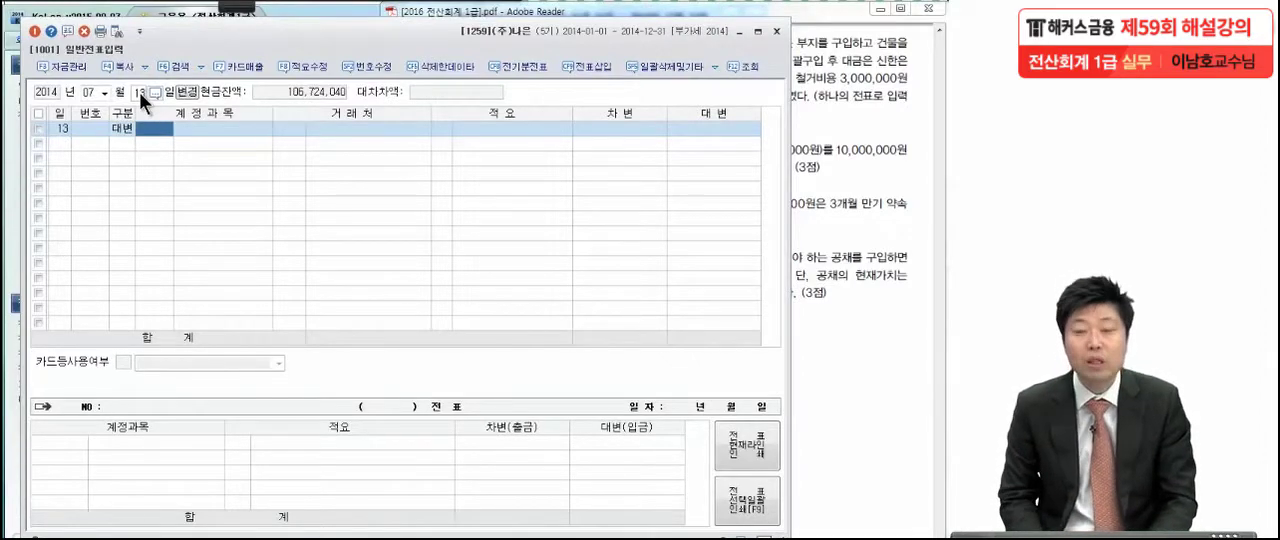
{"action": "type", "text": "자"}
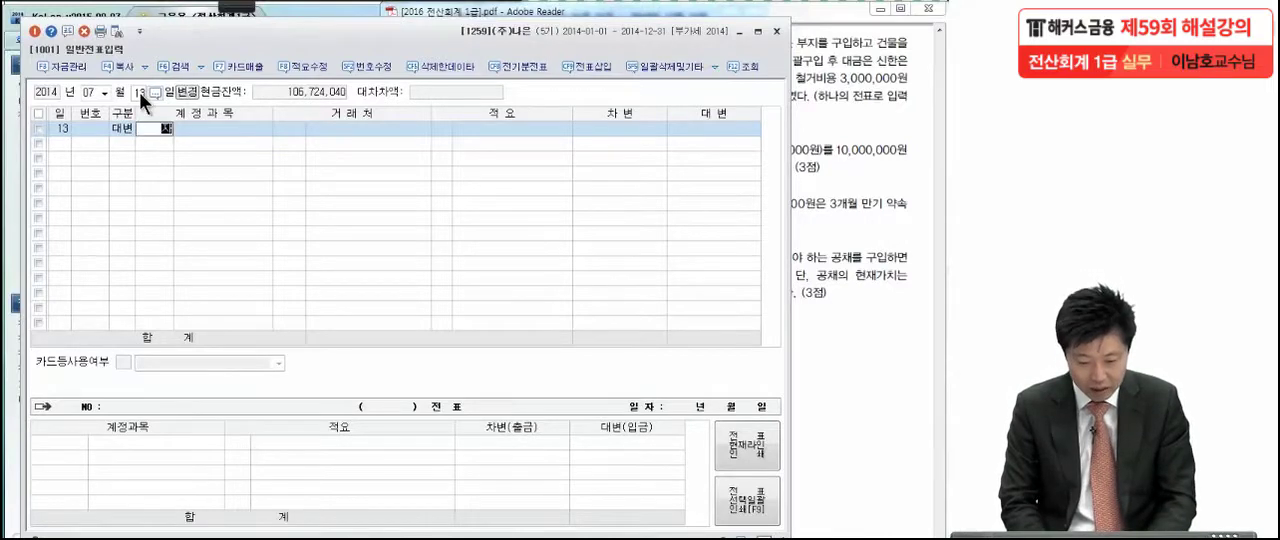
{"action": "type", "text": "기차"}
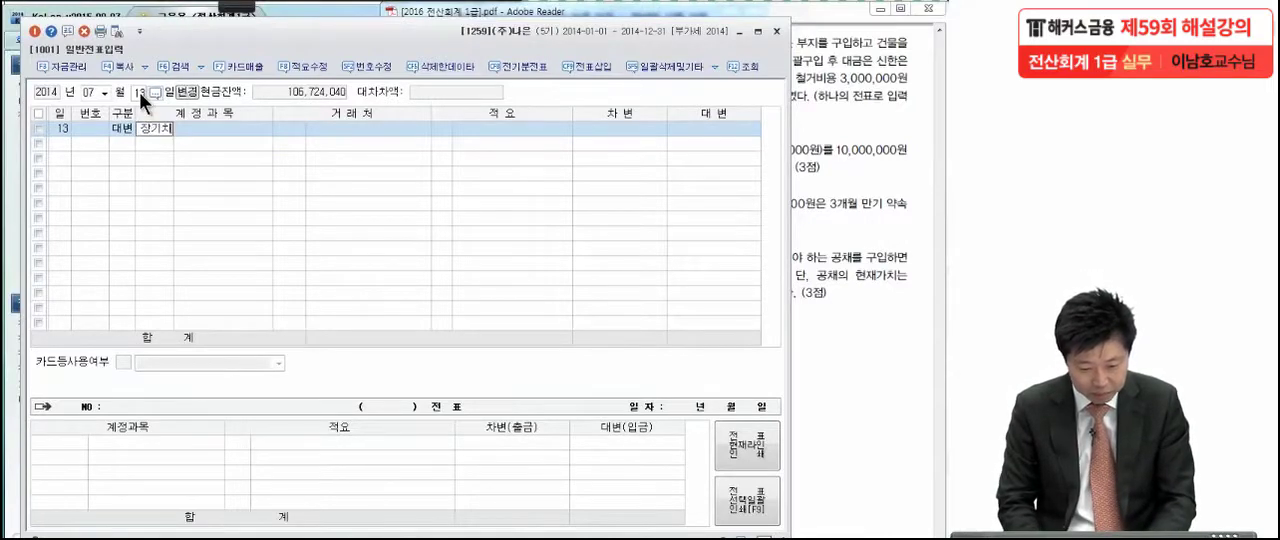
{"action": "key", "text": "Return"}
{"action": "key", "text": "Return"}
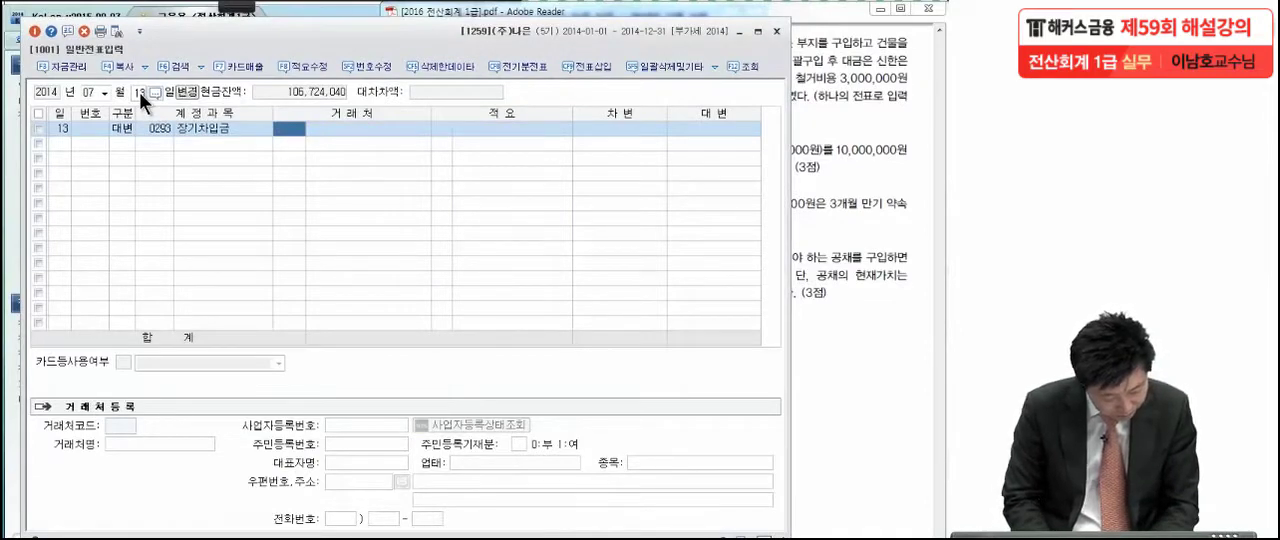
{"action": "type", "text": "신한"}
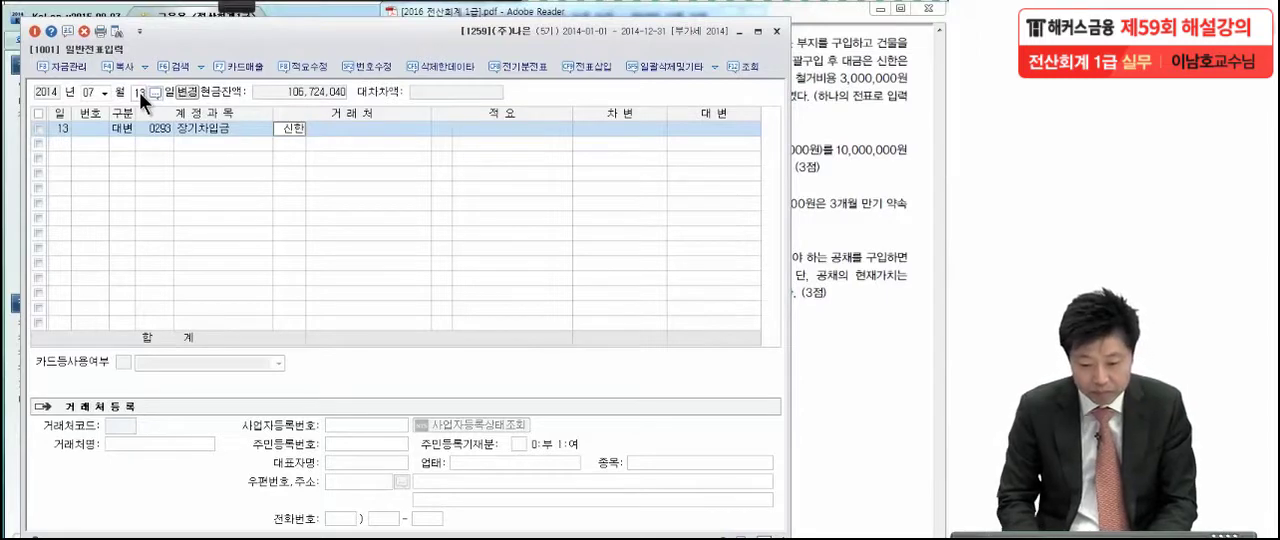
{"action": "key", "text": "Return"}
{"action": "key", "text": "Return"}
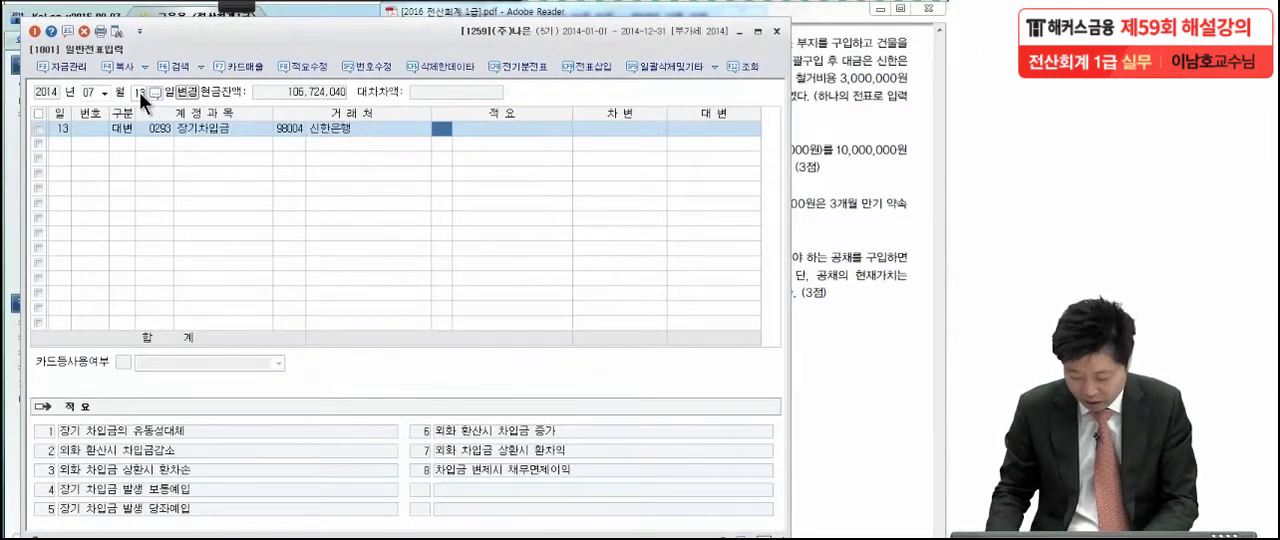
{"action": "key", "text": "Return"}
{"action": "type", "text": "5"}
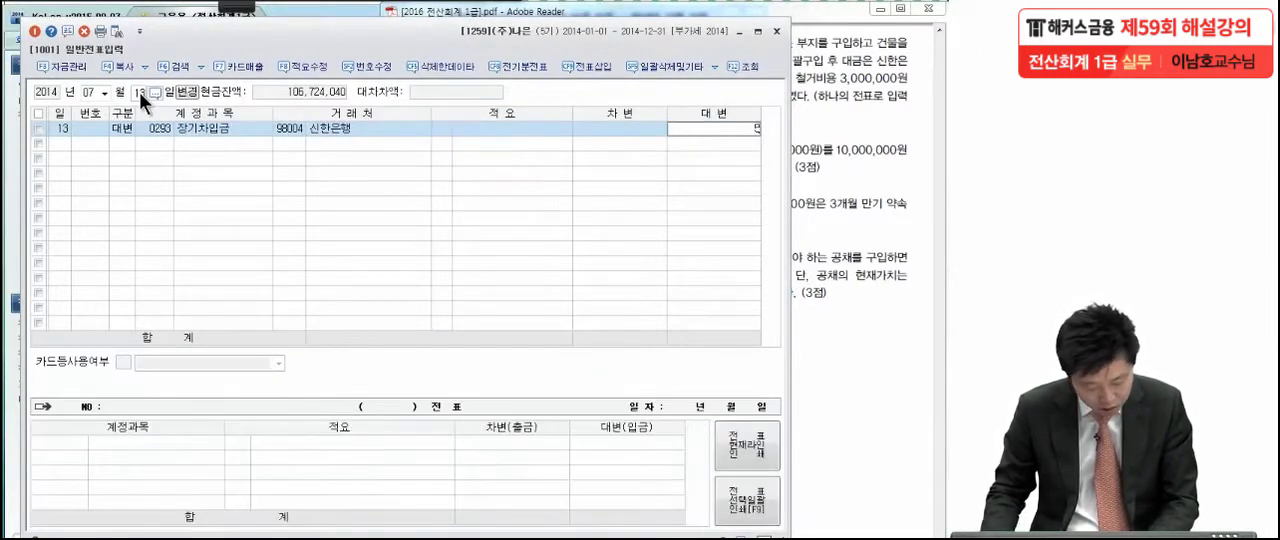
{"action": "type", "text": "0,000,000"}
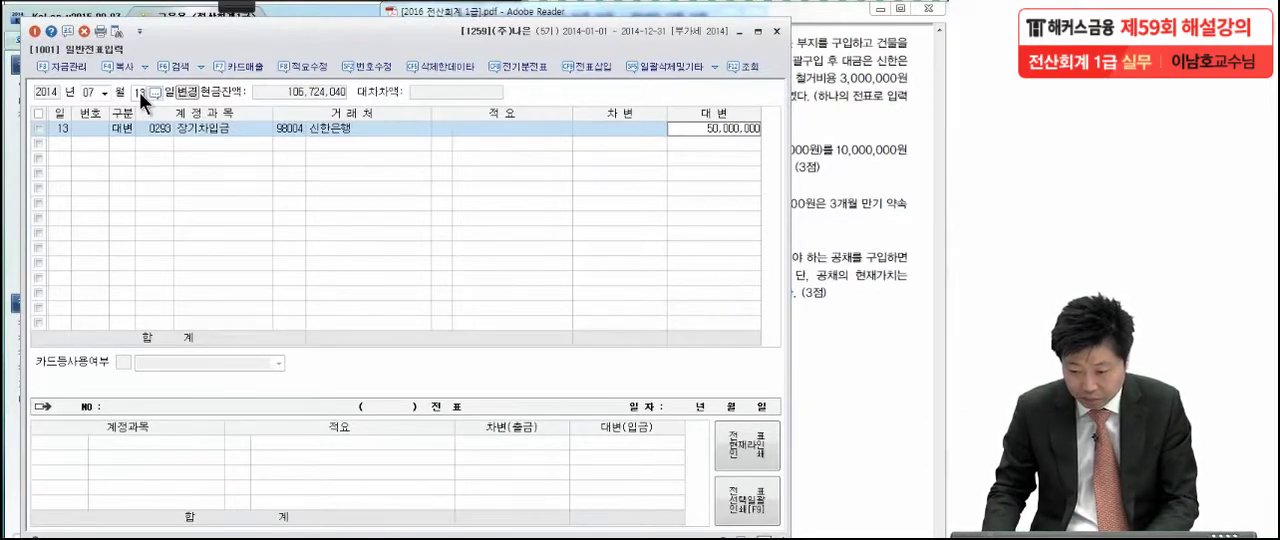
{"action": "key", "text": "Return"}
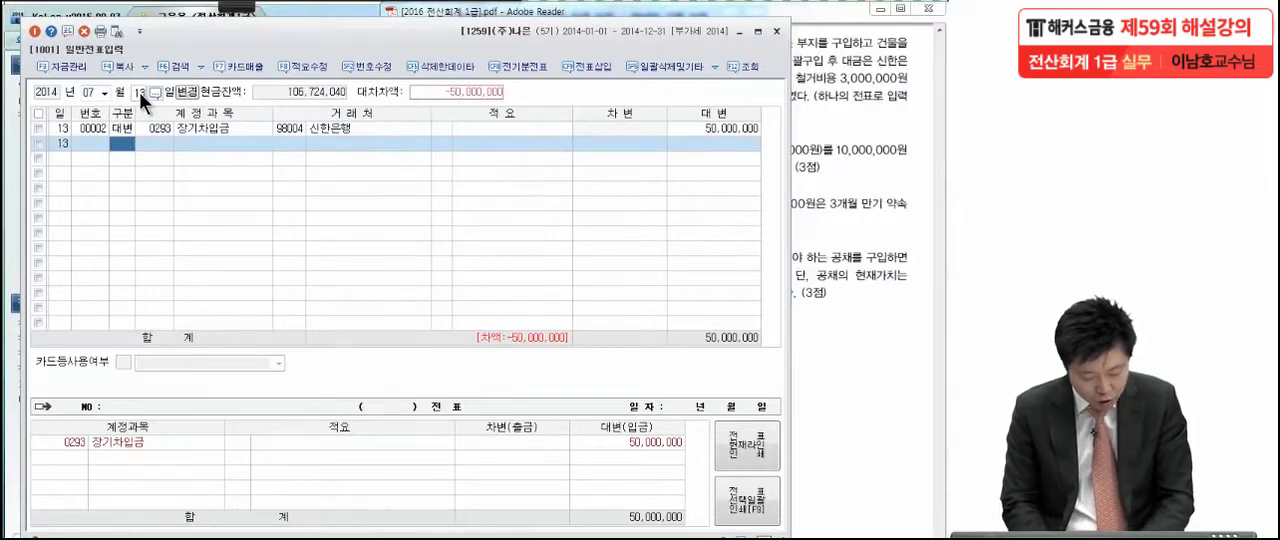
Start a 대변 line for account 0102 당좌예금 and leave its 거래처 blank
{"action": "type", "text": "4"}
{"action": "key", "text": "Return"}
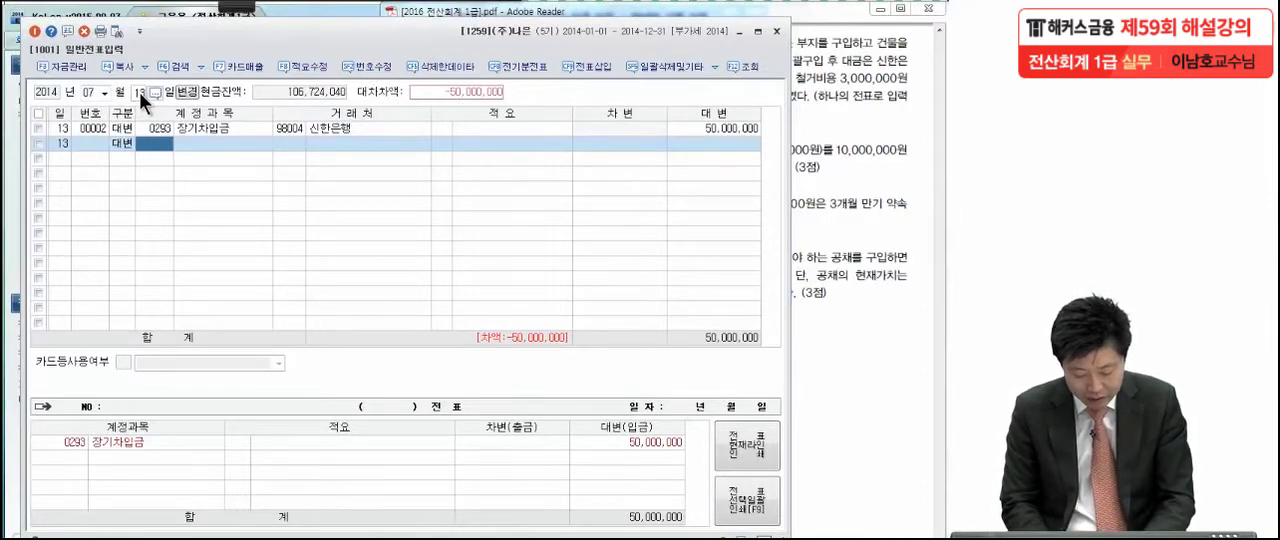
{"action": "type", "text": "당좌예"}
{"action": "key", "text": "Return"}
{"action": "key", "text": "Return"}
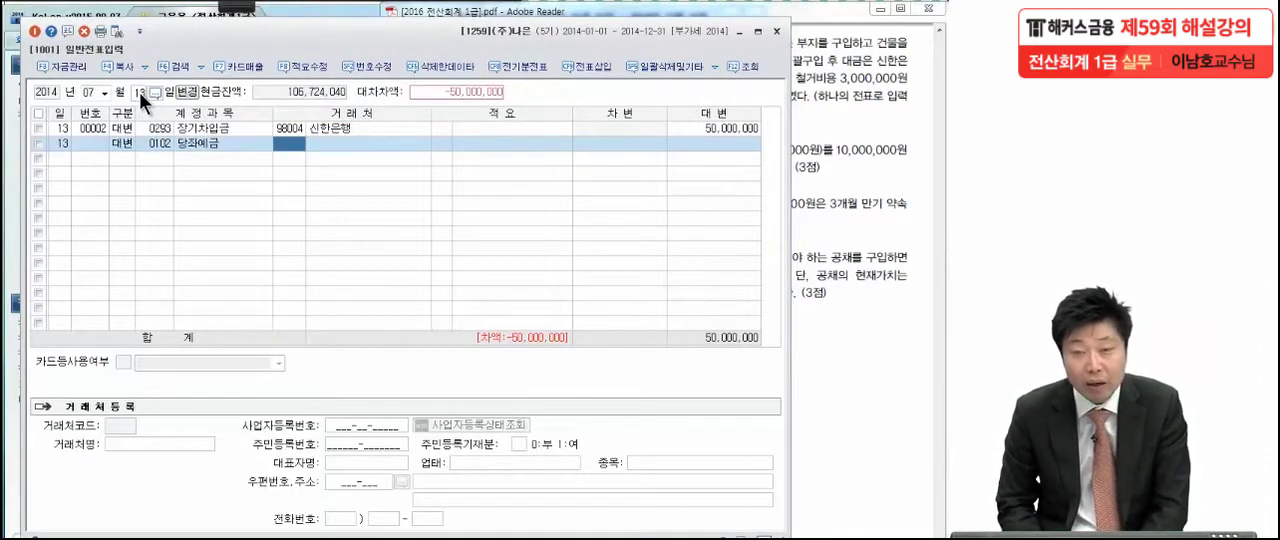
{"action": "type", "text": "62"}
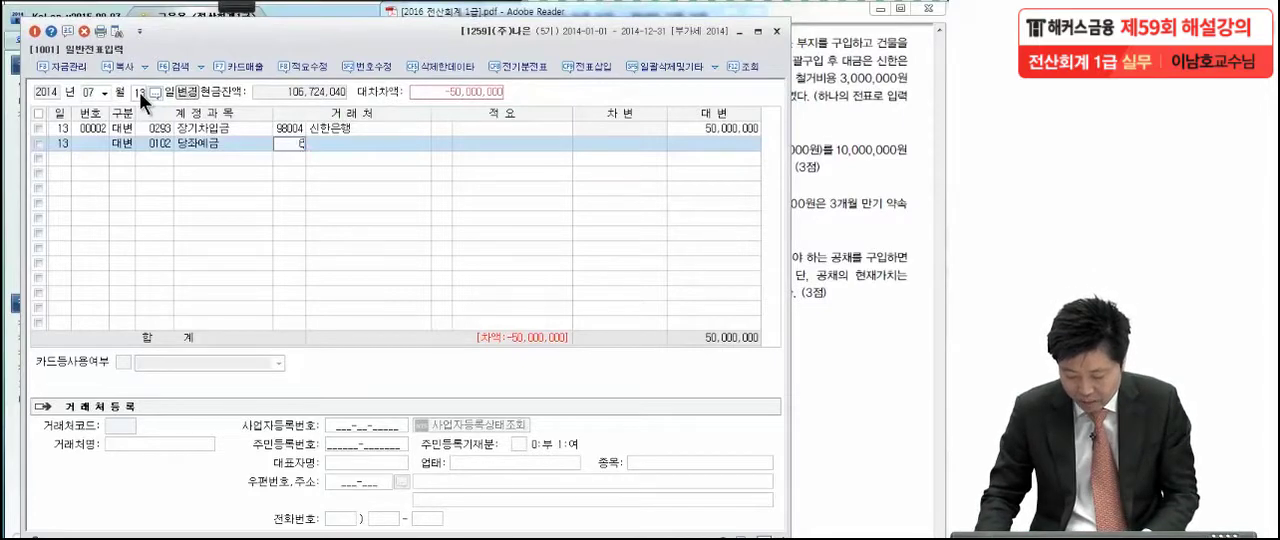
{"action": "key", "text": "BackSpace"}
{"action": "key", "text": "BackSpace"}
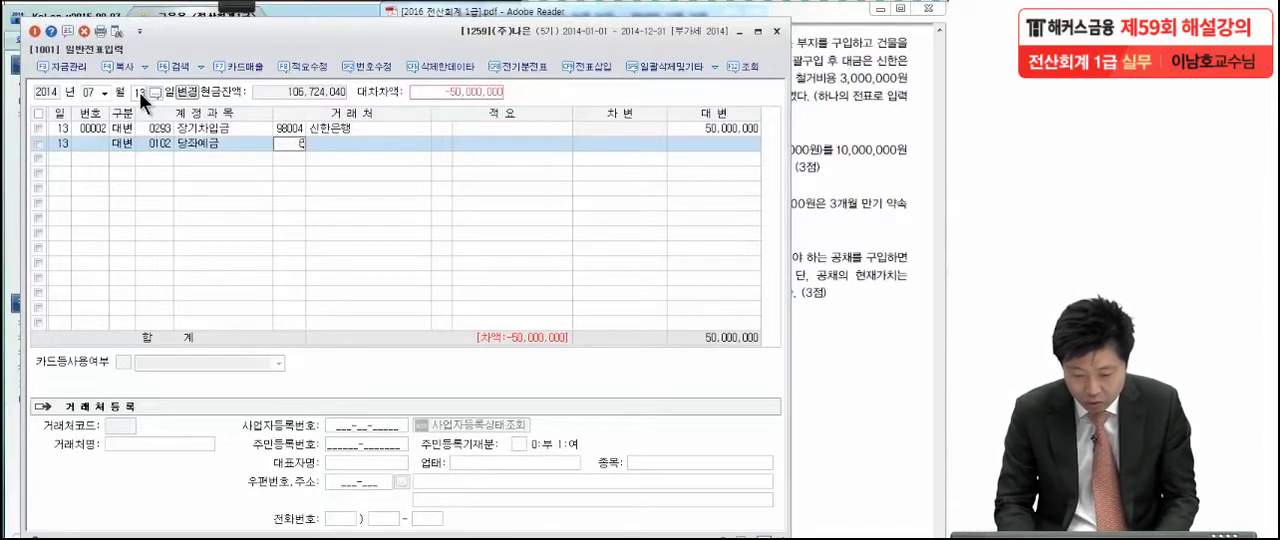
Set the 당좌예금 line's 대변 amount to 6,200,000 and add a 차변 line for account 0201 토지 of 56,200,000
{"action": "left_click", "coordinate": [693, 140]}
{"action": "type", "text": "6300000"}
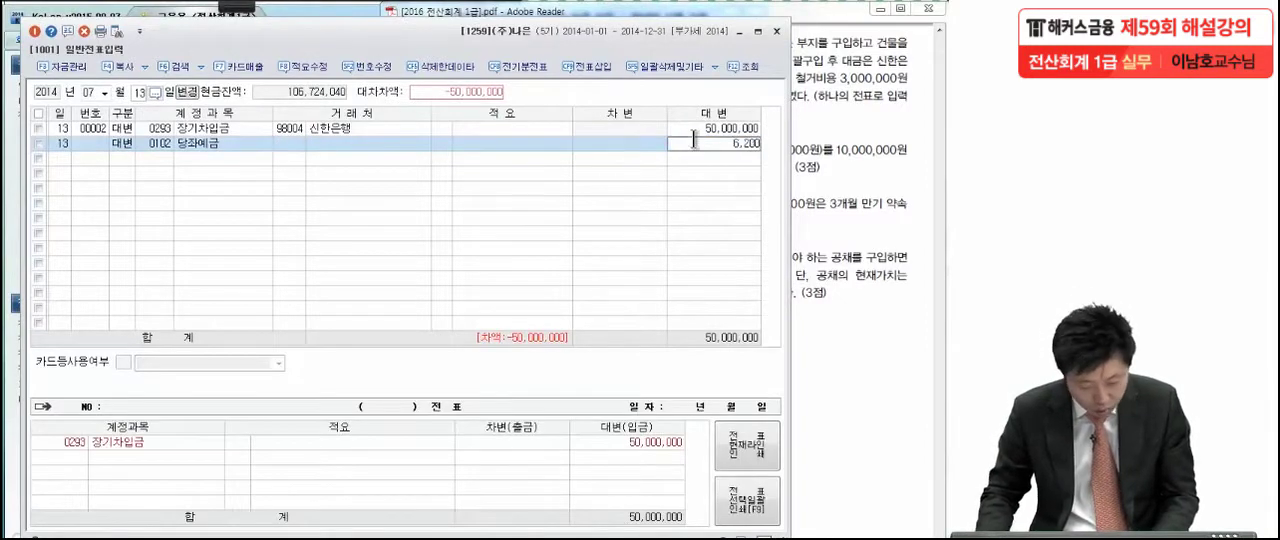
{"action": "key", "text": "Return"}
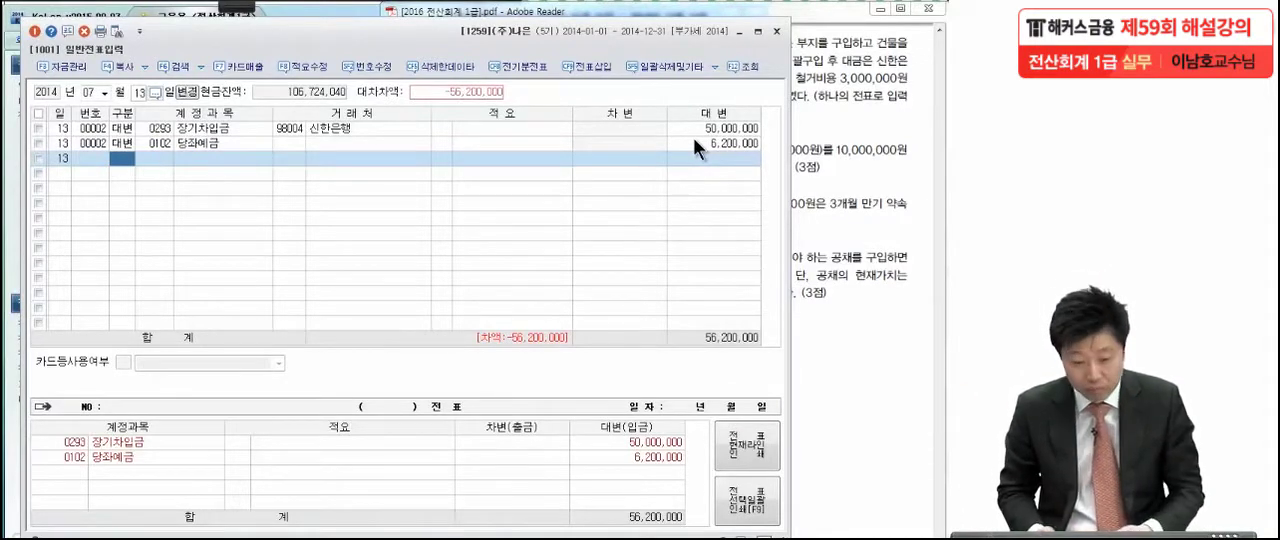
{"action": "type", "text": "3201"}
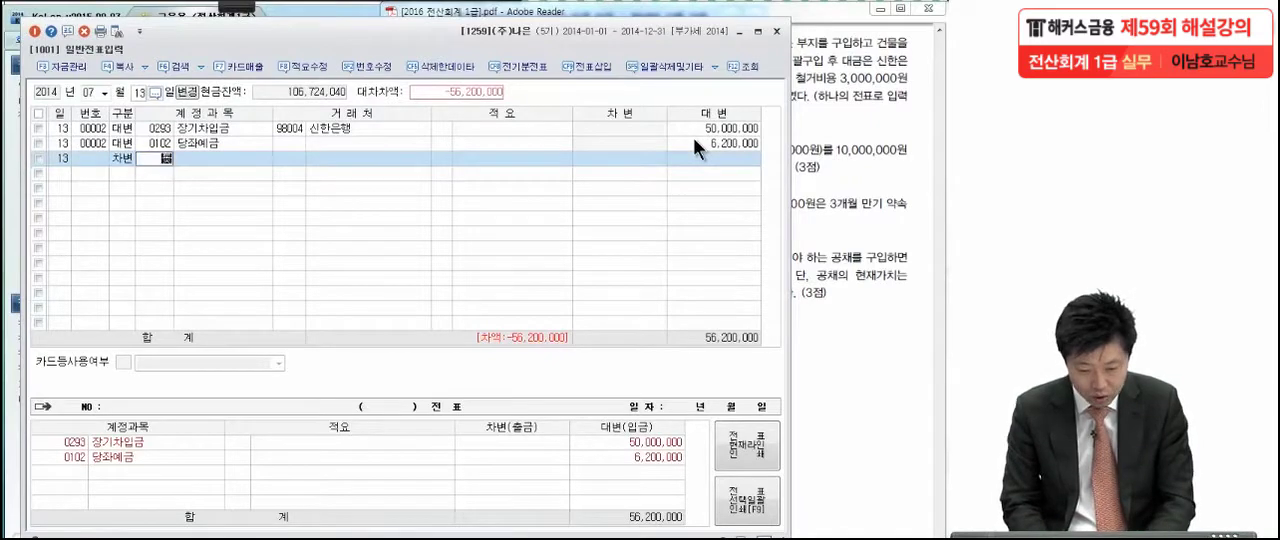
{"action": "key", "text": "Return"}
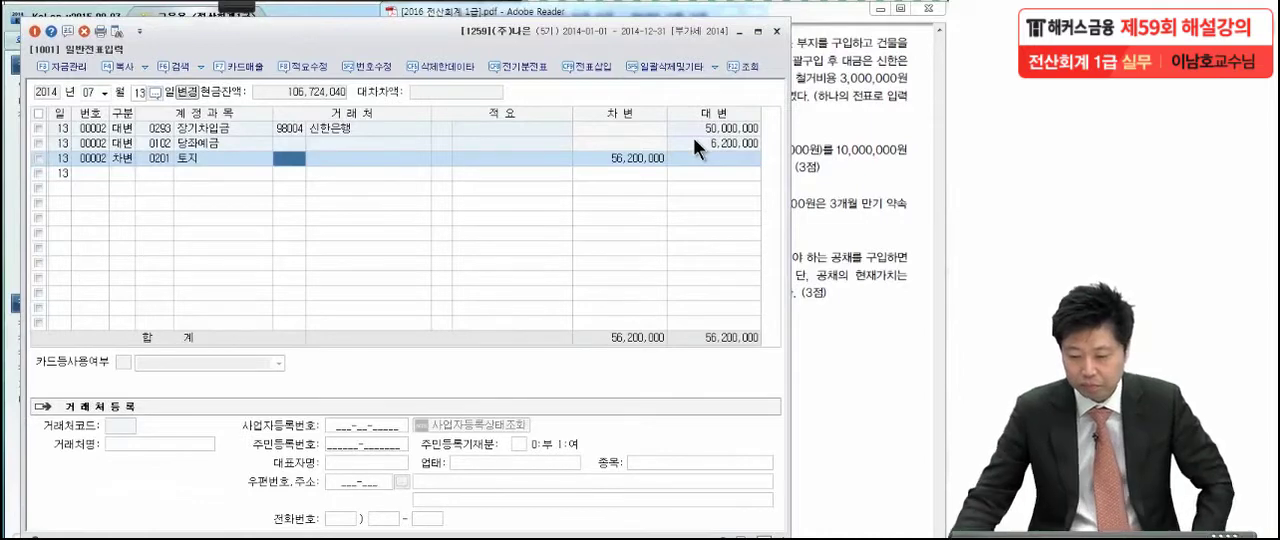
Switch to the exam PDF, go to the July 23 share sale transaction and go over its amounts with the red annotation pen
{"action": "left_click", "coordinate": [840, 141]}
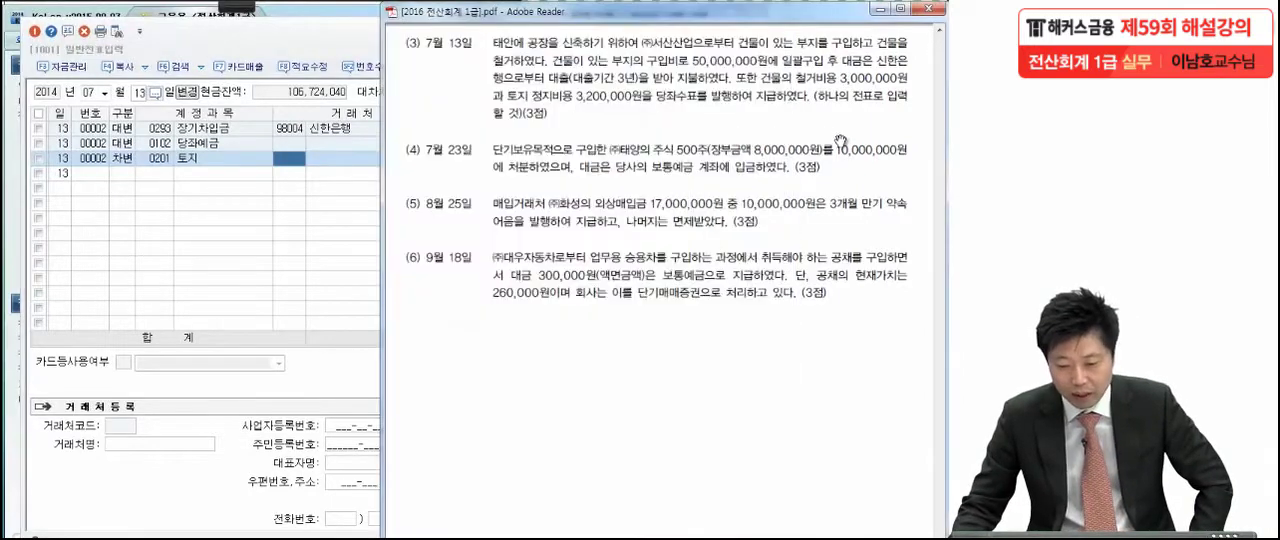
{"action": "left_click_drag", "start_coordinate": [782, 226], "coordinate": [782, 120]}
{"action": "mouse_move", "coordinate": [235, 12]}
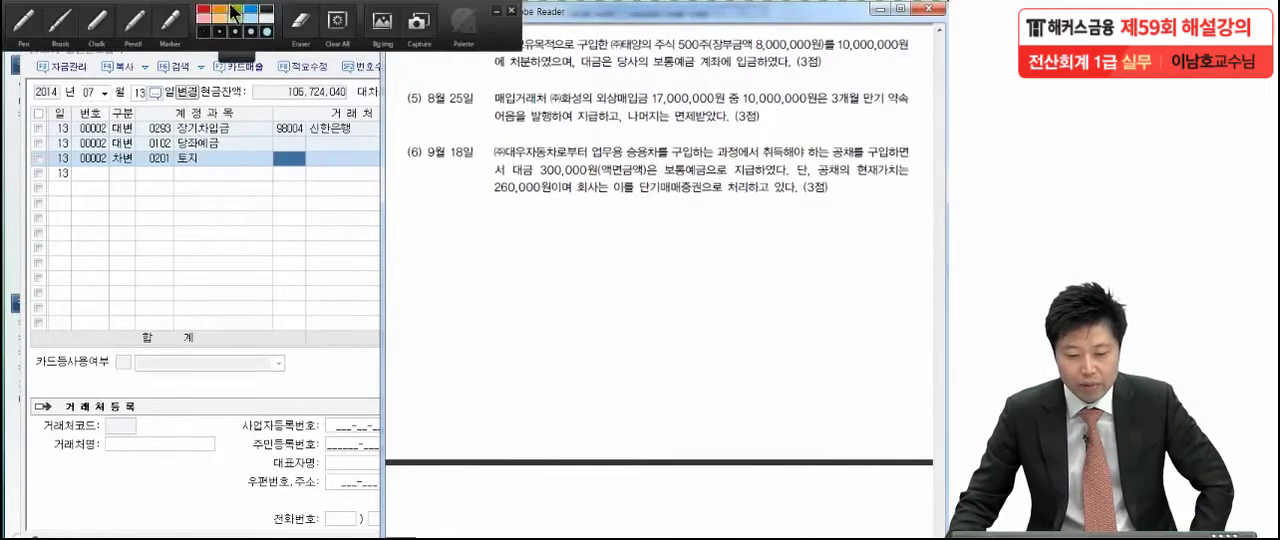
{"action": "left_click", "coordinate": [25, 24]}
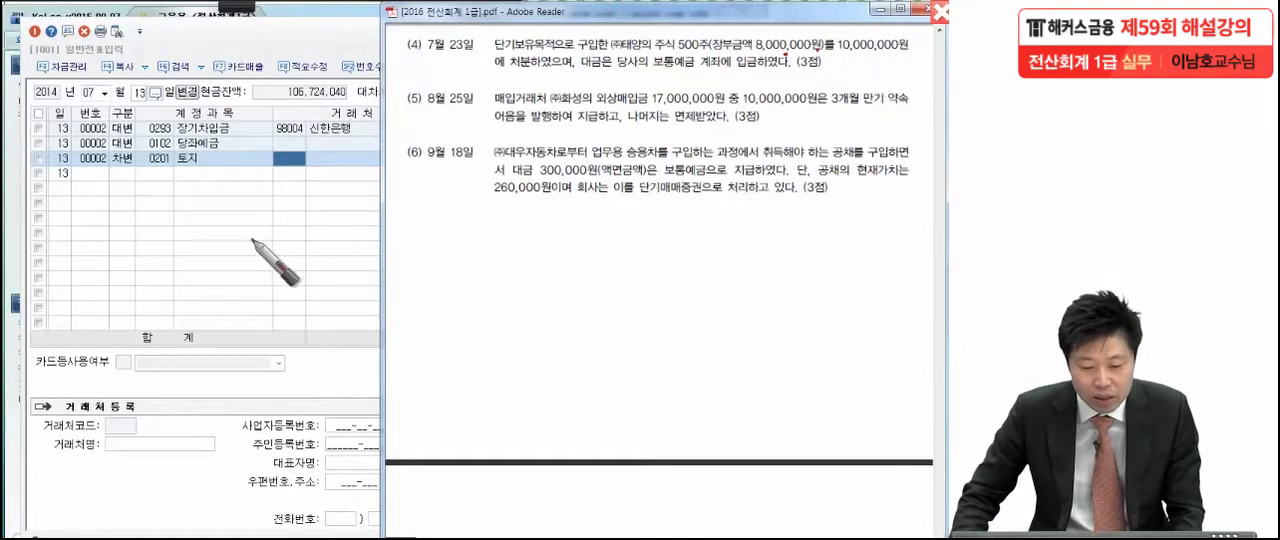
{"action": "key", "text": "Escape"}
Return to KcLep's 일반전표입력 and set the voucher day to 23
{"action": "left_click", "coordinate": [144, 93]}
{"action": "type", "text": "23"}
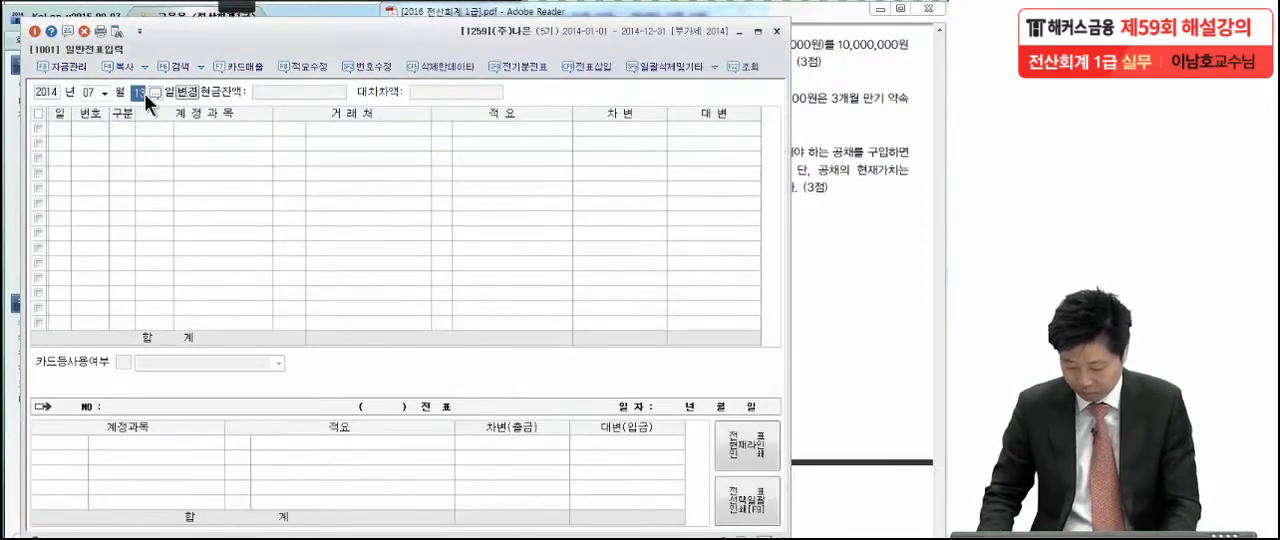
{"action": "key", "text": "Return"}
{"action": "key", "text": "Return"}
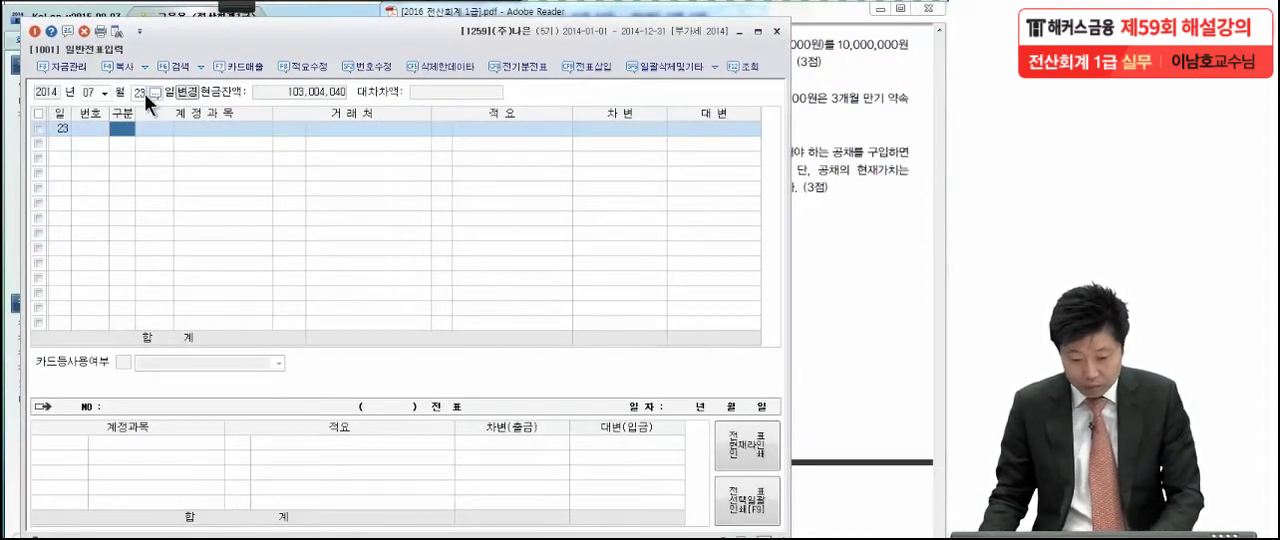
Enter a 대변 line for account 0107 단기매매증권 with an amount of 8,000,000
{"action": "key", "text": "4"}
{"action": "key", "text": "Return"}
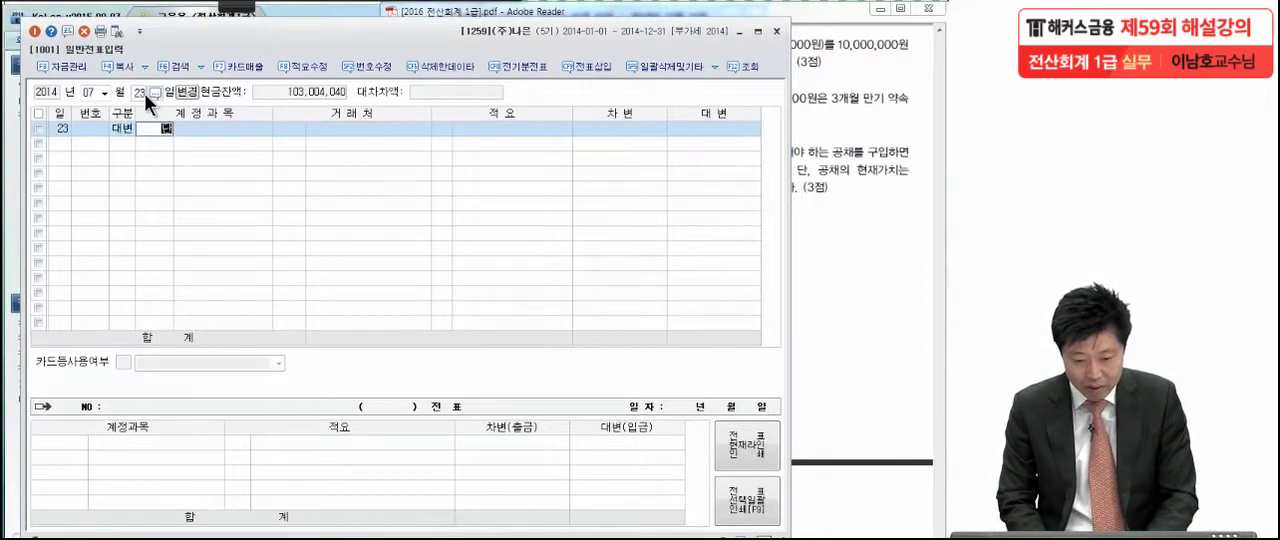
{"action": "type", "text": "단기매"}
{"action": "key", "text": "Return"}
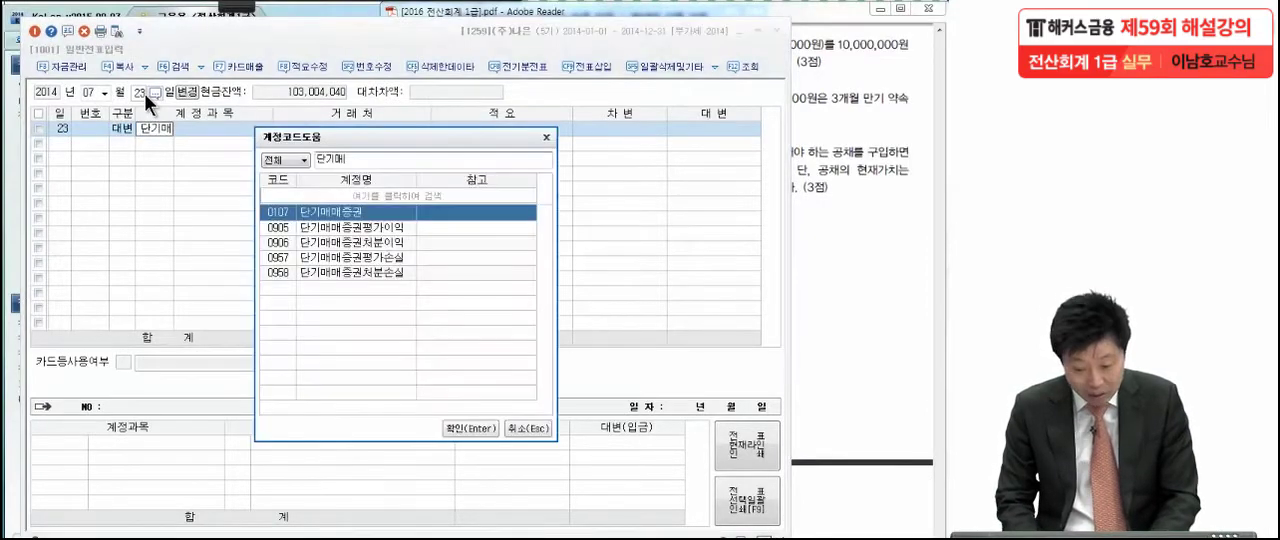
{"action": "key", "text": "Return"}
{"action": "key", "text": "Return"}
{"action": "key", "text": "Return"}
{"action": "type", "text": "8,0"}
{"action": "type", "text": "00,000"}
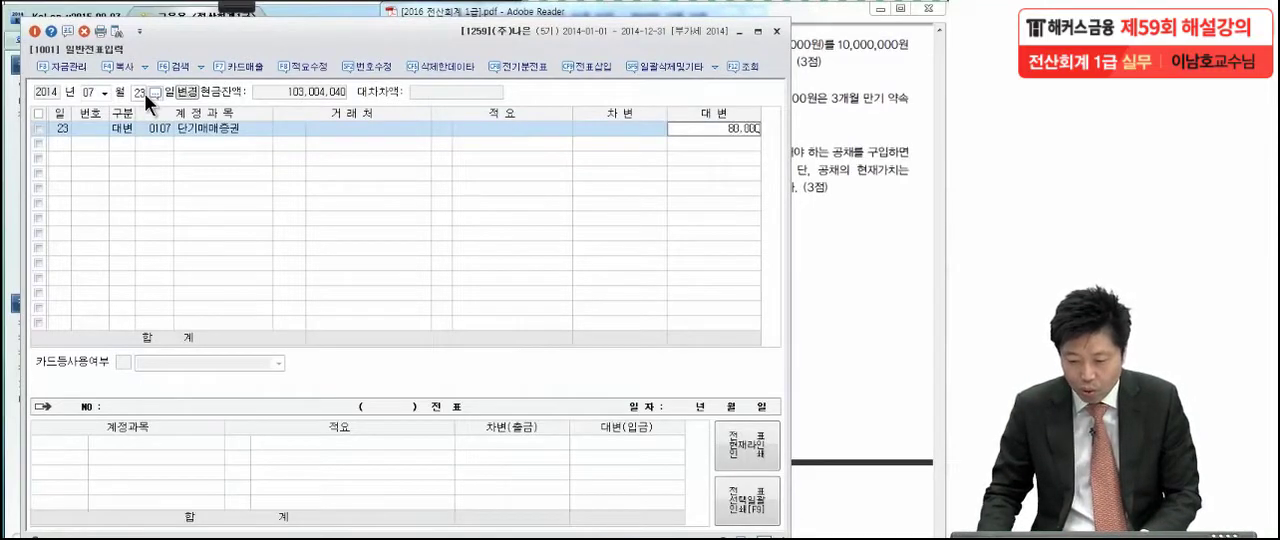
{"action": "key", "text": "Return"}
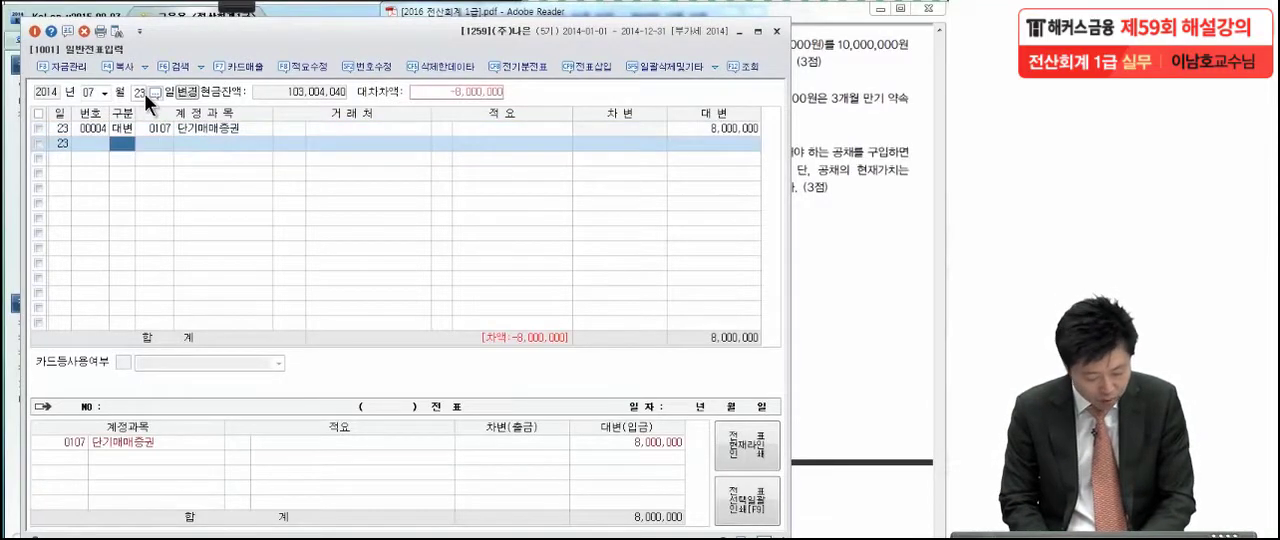
Enter a 차변 line for account 0103 보통예금 with an amount of 10,000,000
{"action": "type", "text": "3"}
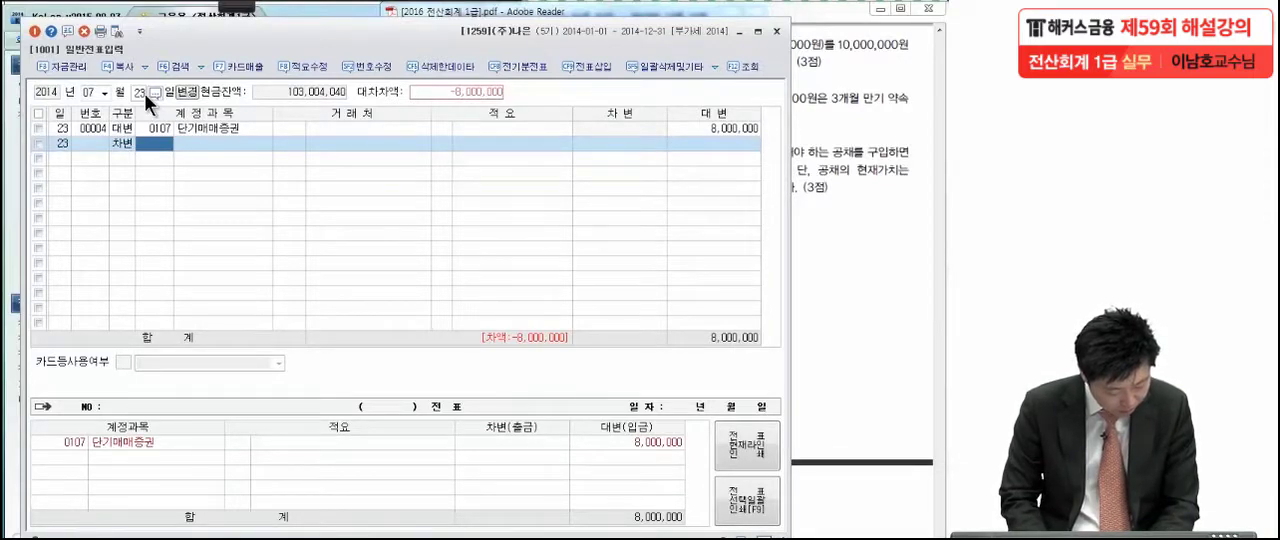
{"action": "type", "text": "보통"}
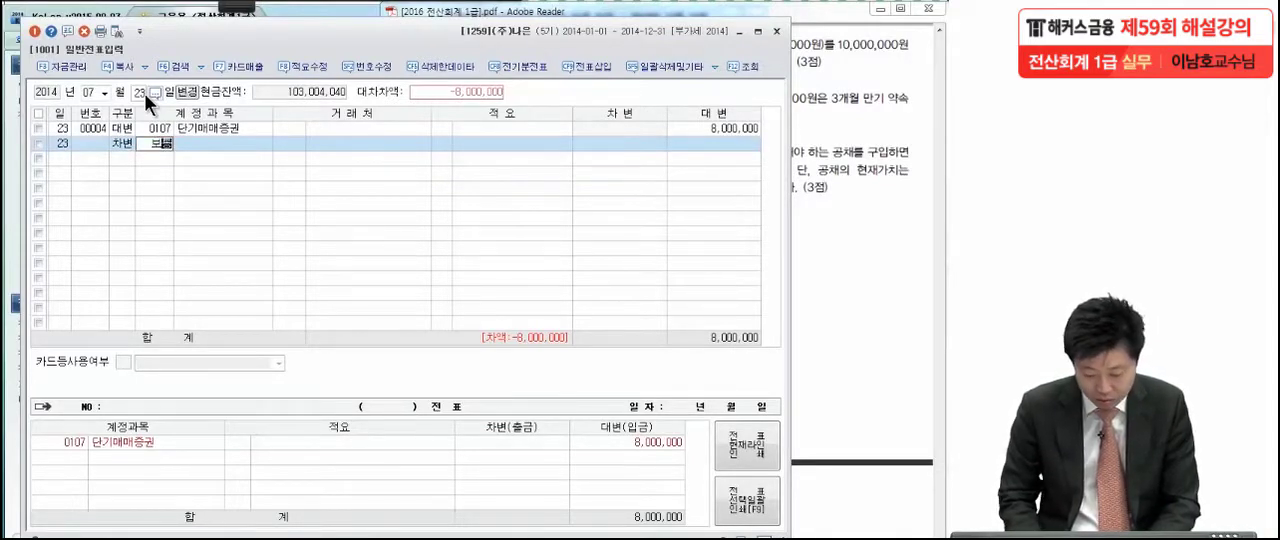
{"action": "key", "text": "Return"}
{"action": "key", "text": "Return"}
{"action": "key", "text": "Return"}
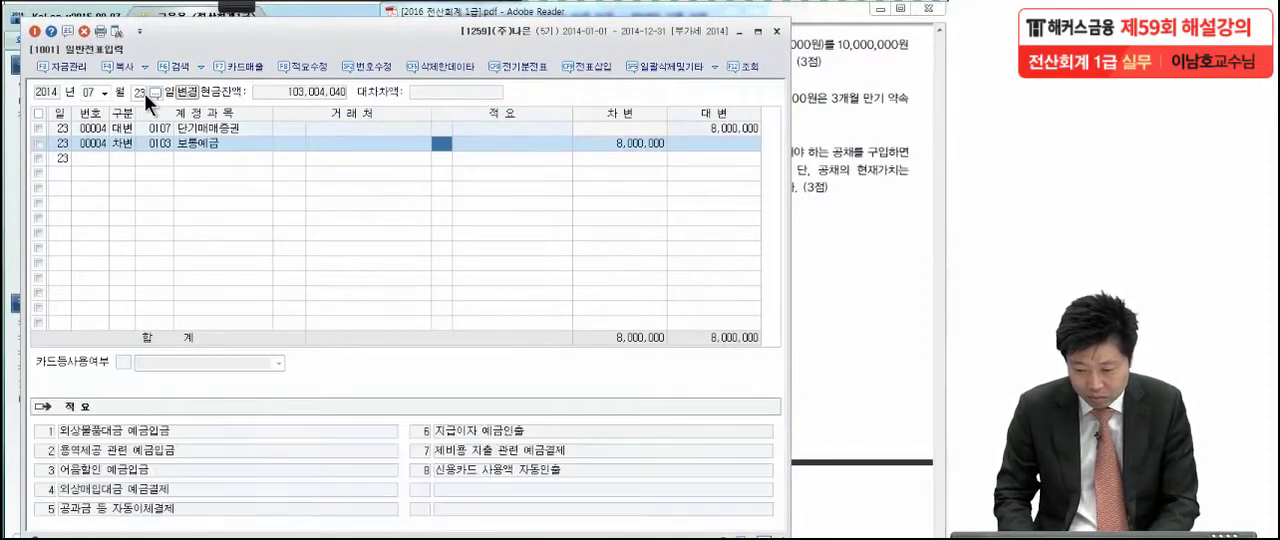
{"action": "key", "text": "Return"}
{"action": "type", "text": "10,000,000"}
{"action": "key", "text": "Return"}
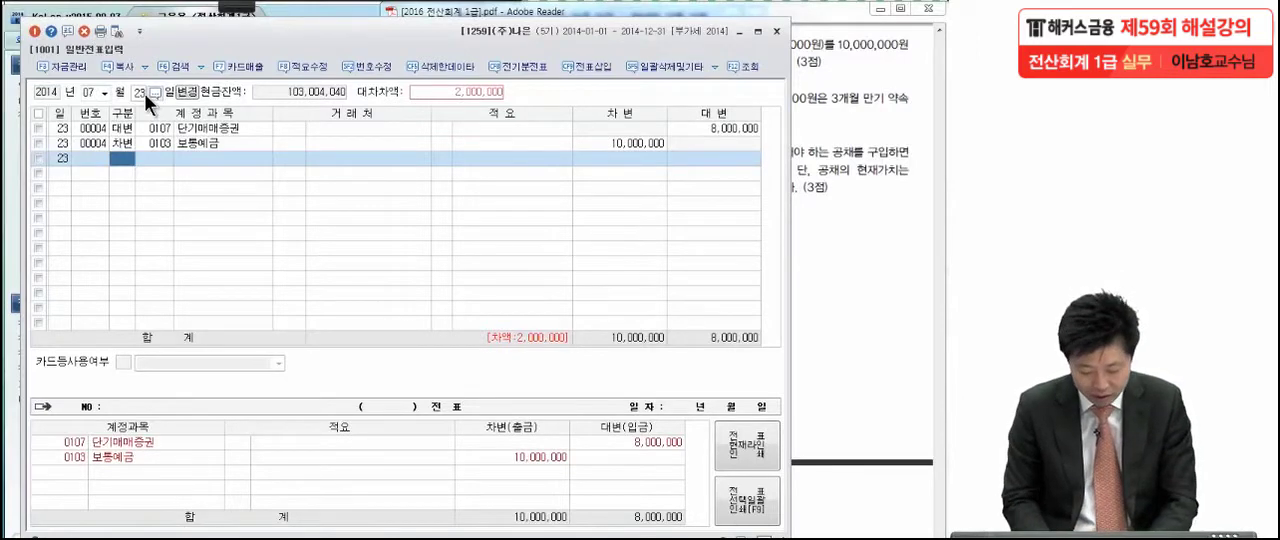
Enter a 대변 line for account 0906 단기매매증권처분이익 with an amount of 2,000,000
{"action": "type", "text": "4"}
{"action": "key", "text": "Return"}
{"action": "type", "text": "단기매"}
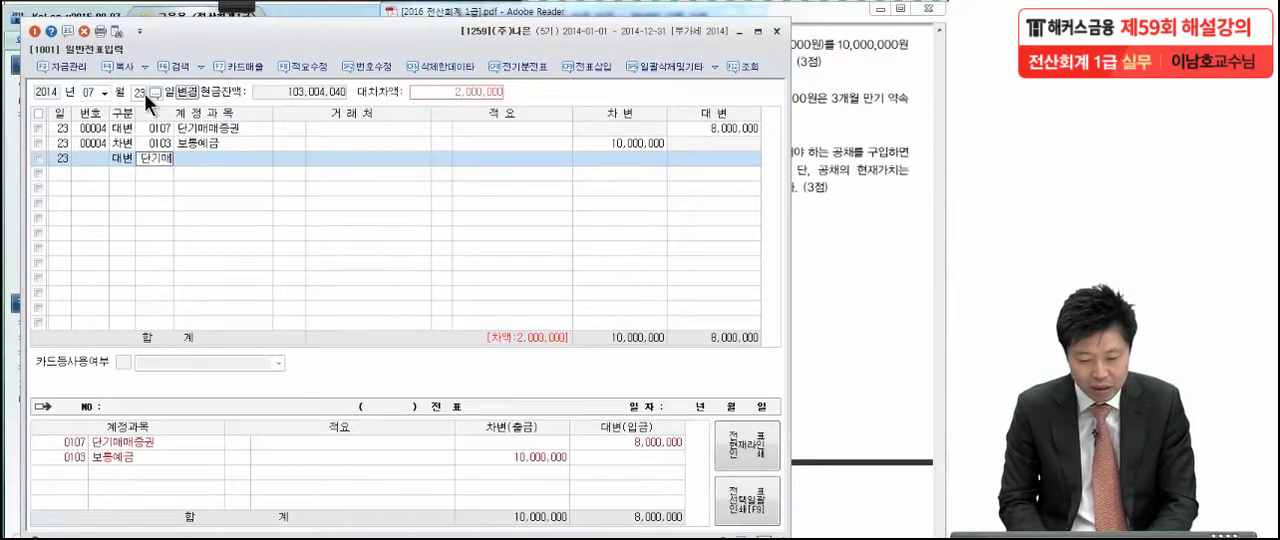
{"action": "key", "text": "Return"}
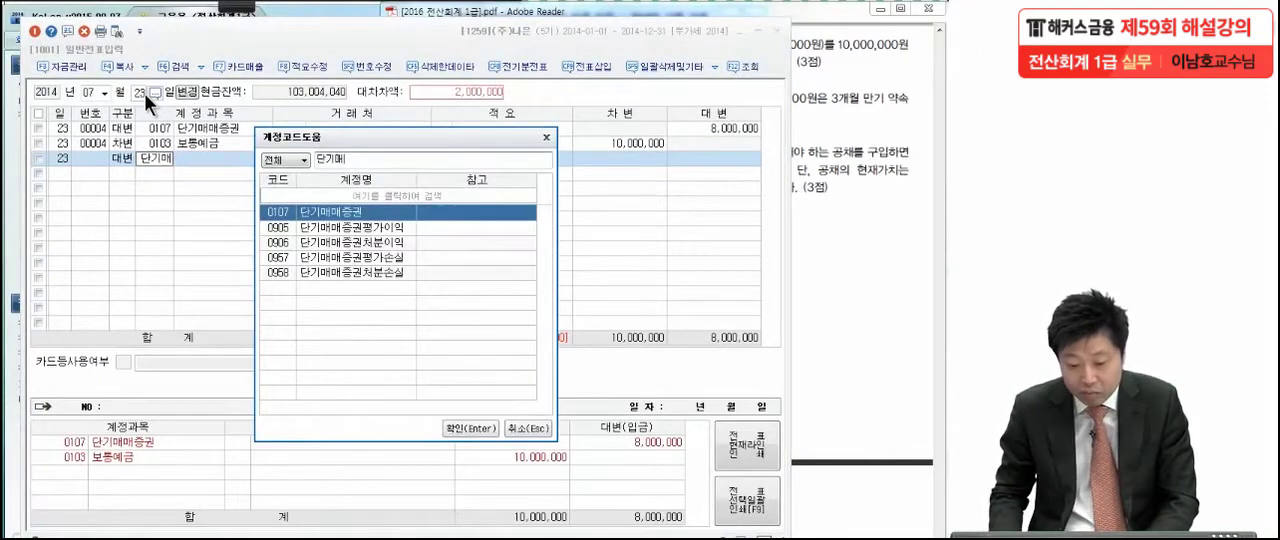
{"action": "key", "text": "Down"}
{"action": "key", "text": "Down"}
{"action": "key", "text": "Return"}
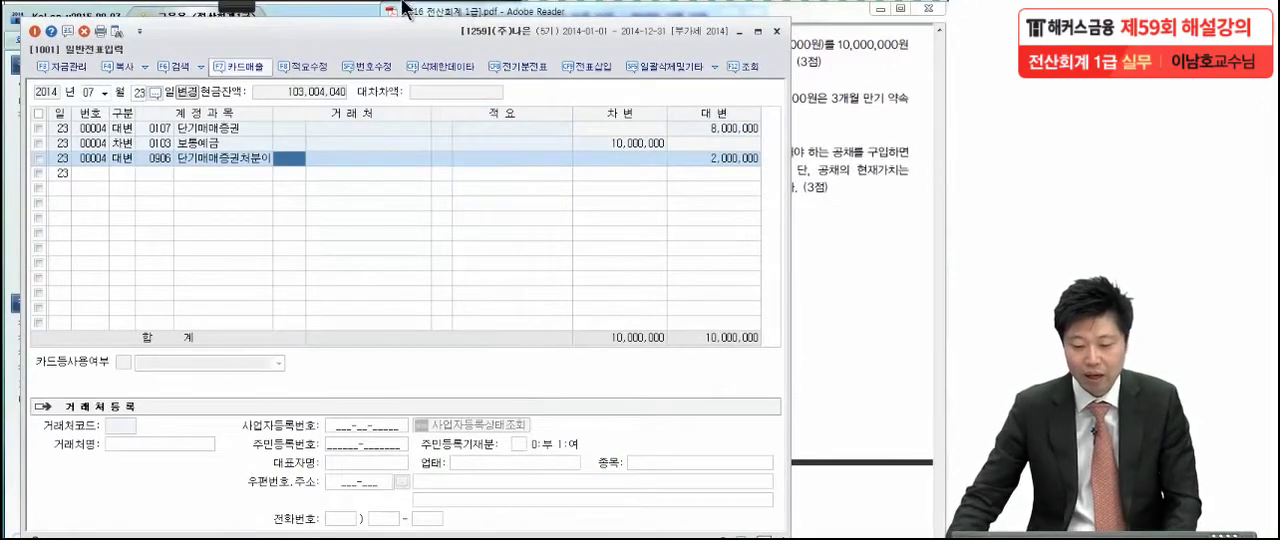
Switch to the exam PDF, go to the August 25 외상매입금 transaction and ready the red annotation pen
{"action": "left_click", "coordinate": [811, 293]}
{"action": "scroll", "coordinate": [811, 293], "scroll_direction": "down", "scroll_amount": 2}
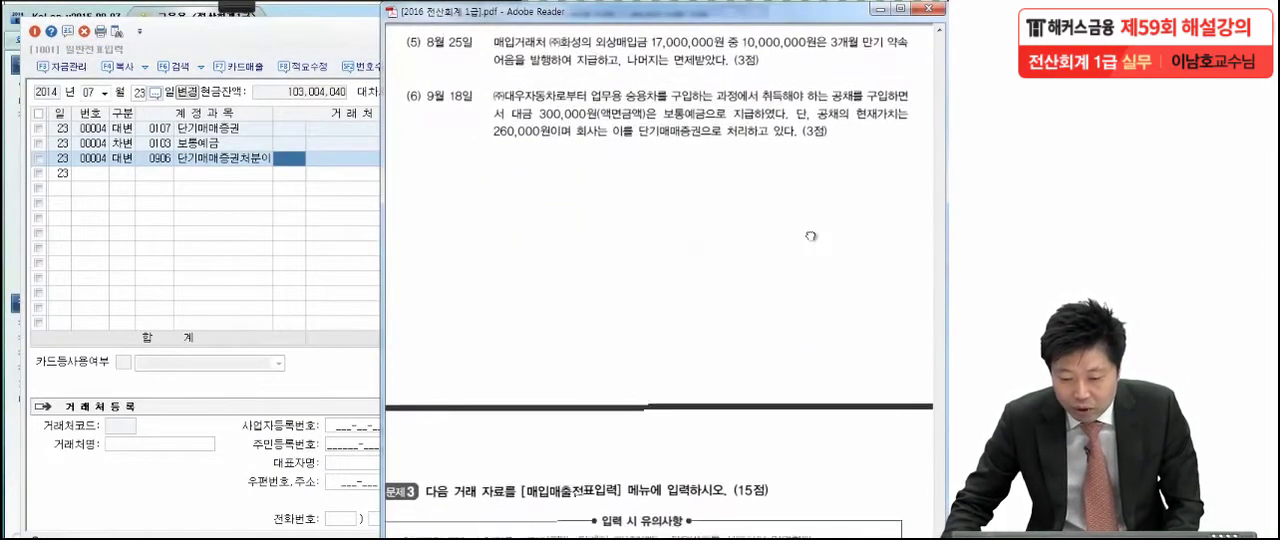
{"action": "mouse_move", "coordinate": [257, 12]}
{"action": "left_click", "coordinate": [127, 45]}
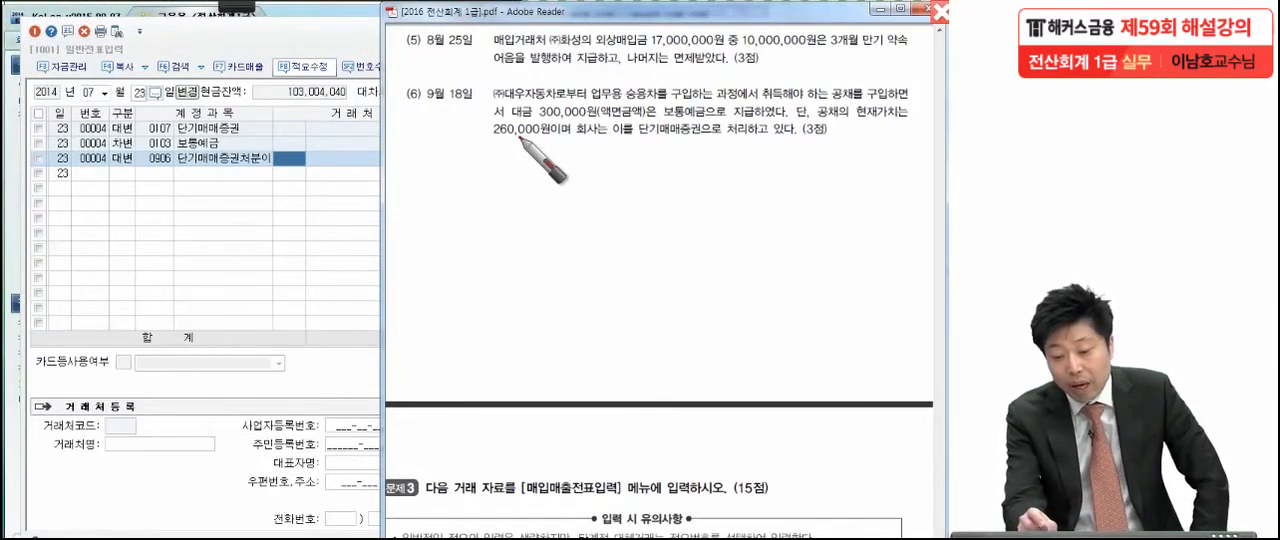
Mark the key parts of the August 25 transaction in red, underlining the 10,000,000 paid by 약속어음 and the waived remainder
{"action": "left_click", "coordinate": [557, 49]}
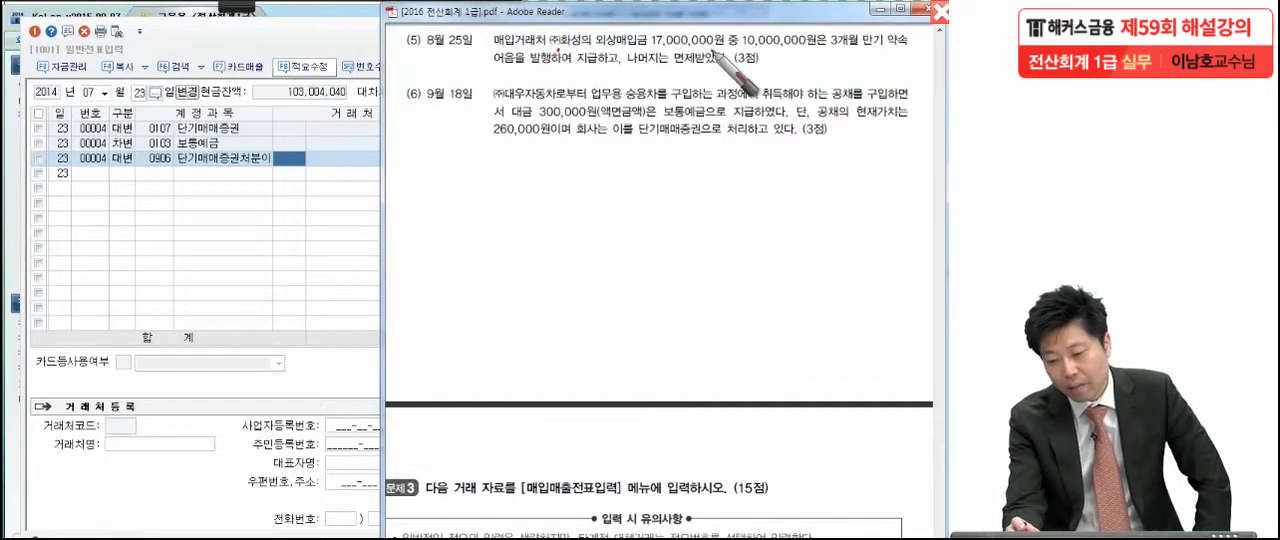
{"action": "left_click_drag", "start_coordinate": [723, 42], "coordinate": [724, 48]}
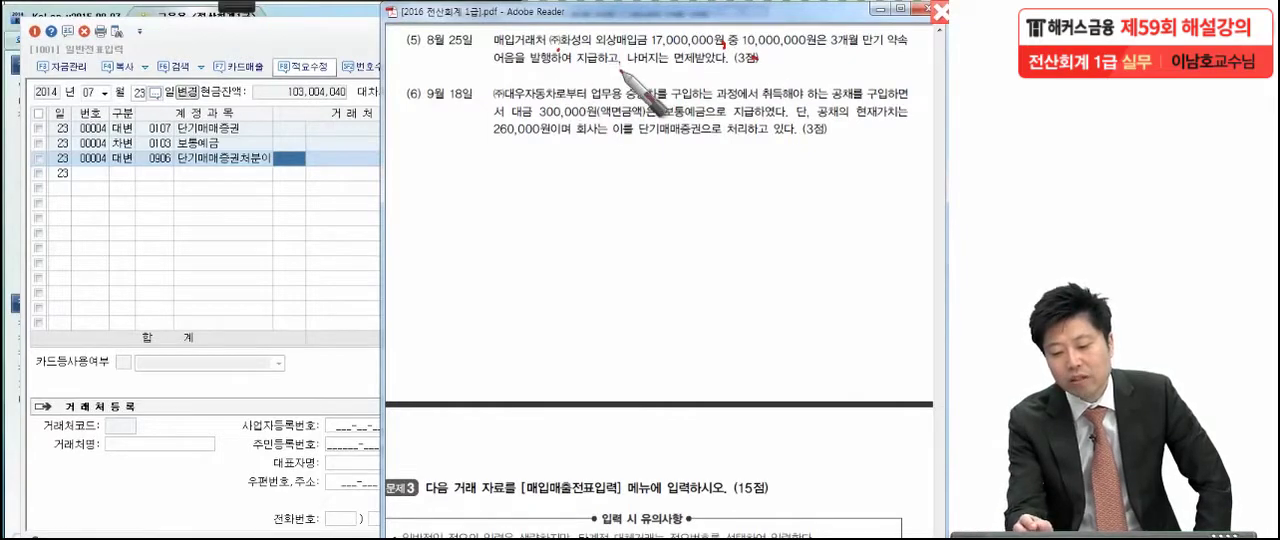
{"action": "left_click_drag", "start_coordinate": [620, 66], "coordinate": [619, 73]}
{"action": "left_click", "coordinate": [767, 68]}
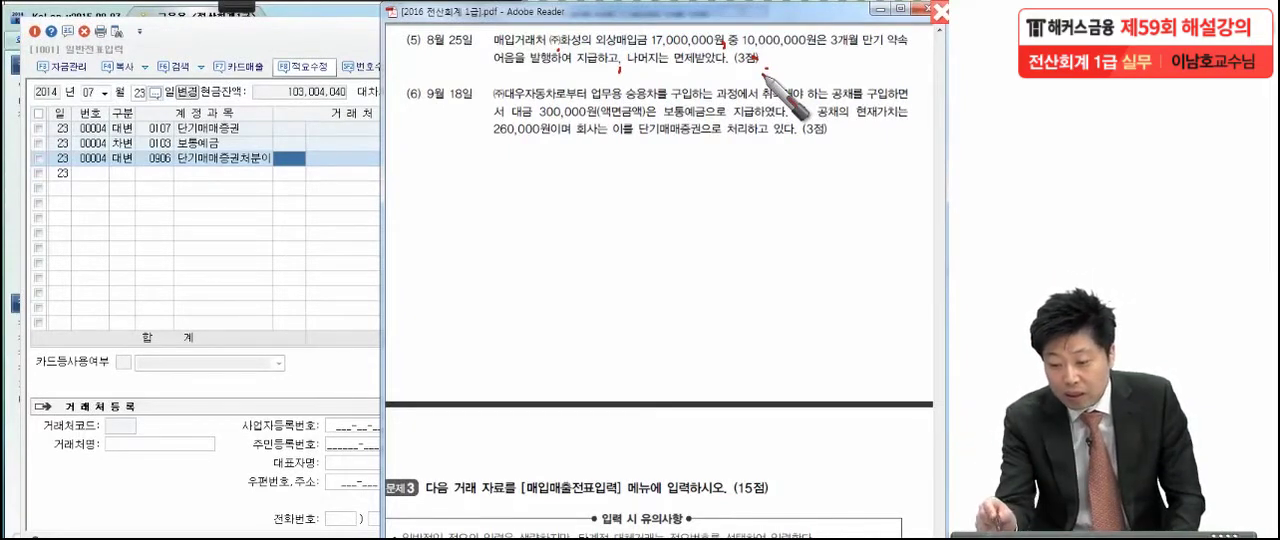
{"action": "left_click_drag", "start_coordinate": [738, 58], "coordinate": [822, 59]}
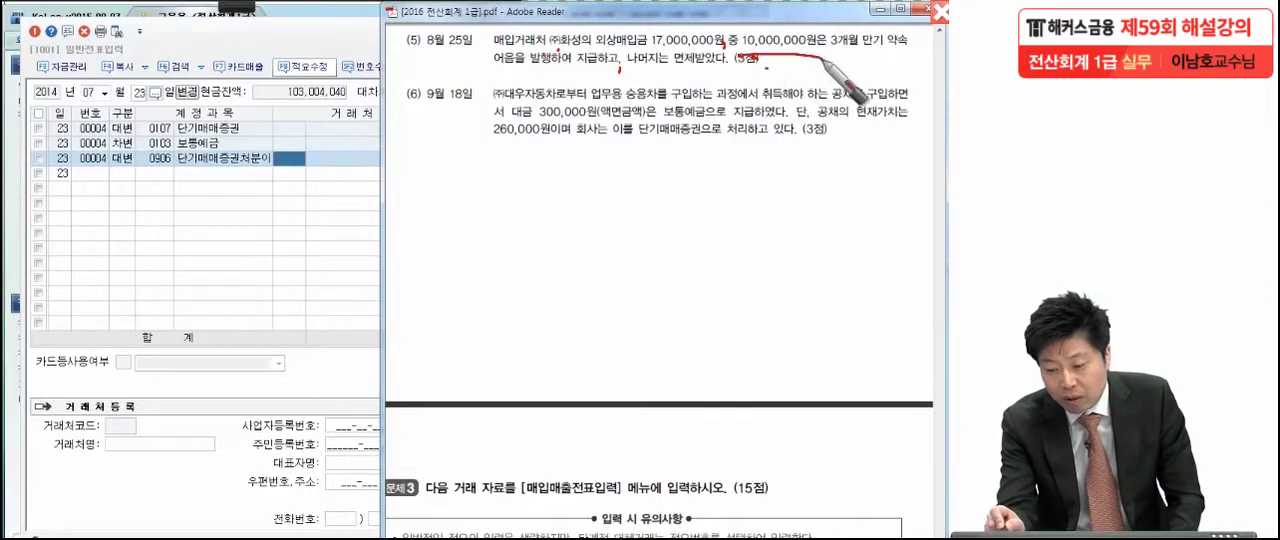
{"action": "mouse_move", "coordinate": [622, 73]}
{"action": "left_mouse_down"}
{"action": "mouse_move", "coordinate": [758, 70]}
{"action": "mouse_move", "coordinate": [751, 94]}
{"action": "left_mouse_up"}
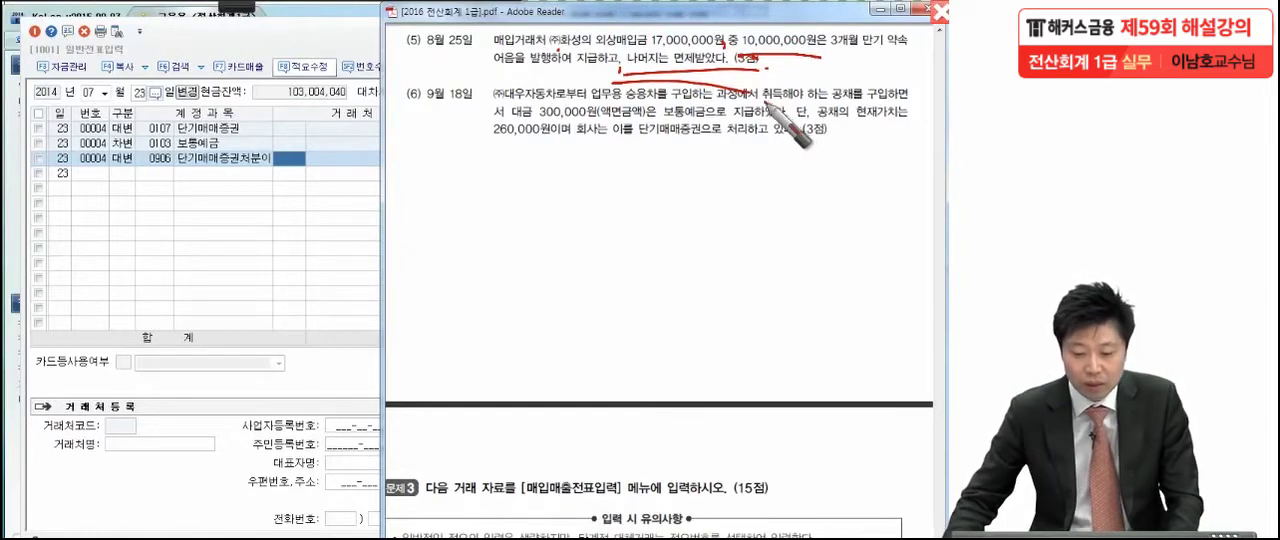
Return to KcLep's 일반전표입력 and set the voucher date to month 08, day 25
{"action": "left_click", "coordinate": [238, 246]}
{"action": "left_click", "coordinate": [104, 92]}
{"action": "left_click", "coordinate": [92, 181]}
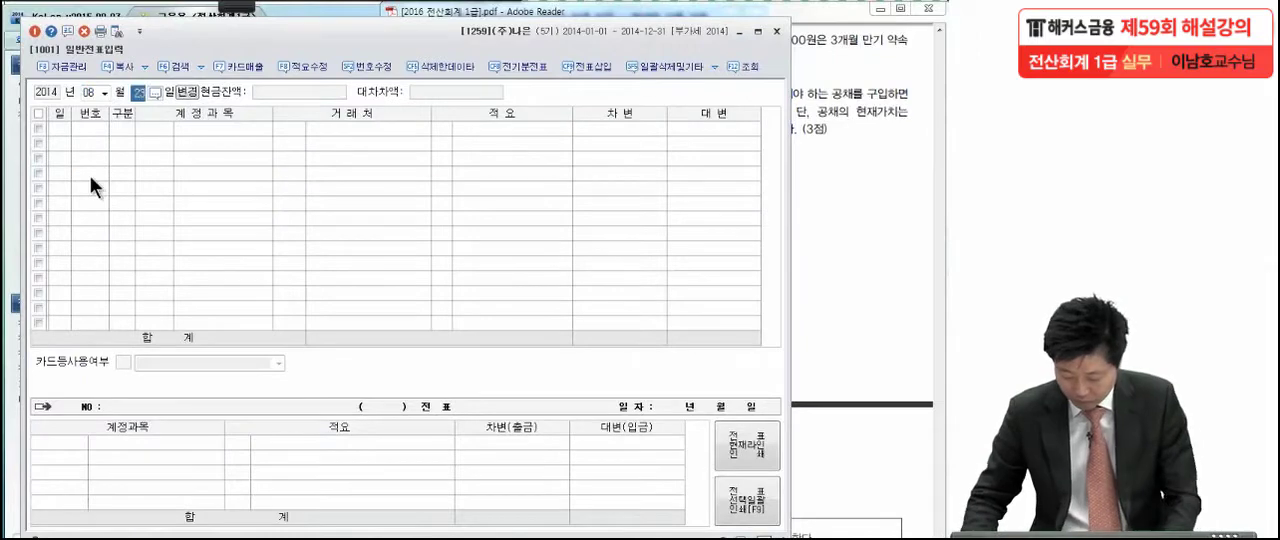
{"action": "type", "text": "25"}
{"action": "key", "text": "Return"}
Start a 차변 line for August 25 with account 0251 외상매입금
{"action": "type", "text": "3"}
{"action": "key", "text": "Return"}
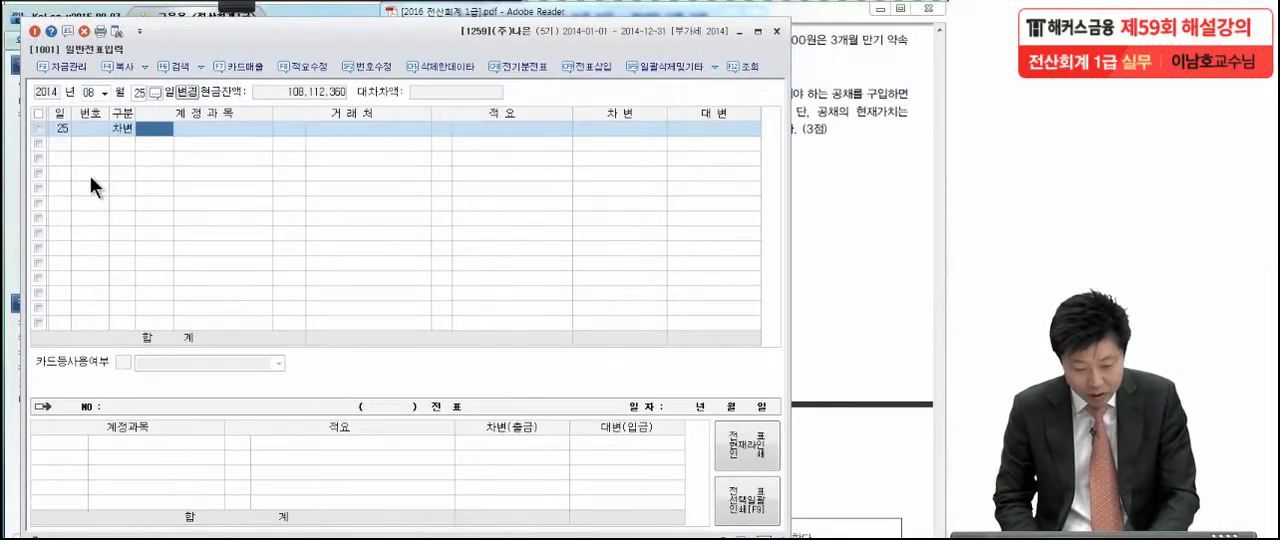
{"action": "type", "text": "외상매"}
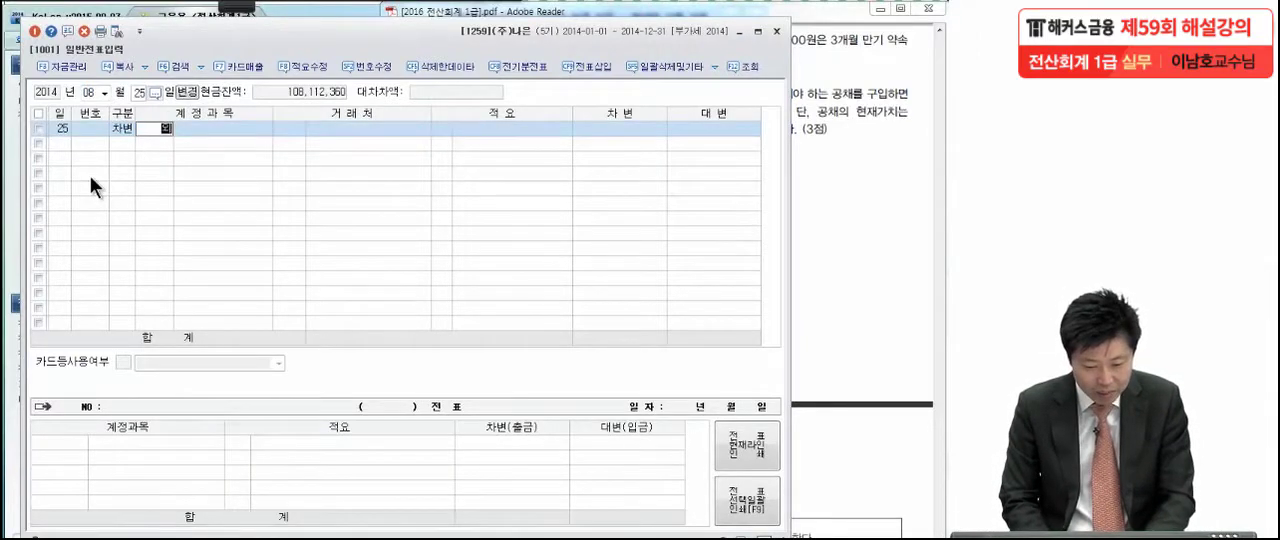
{"action": "key", "text": "Return"}
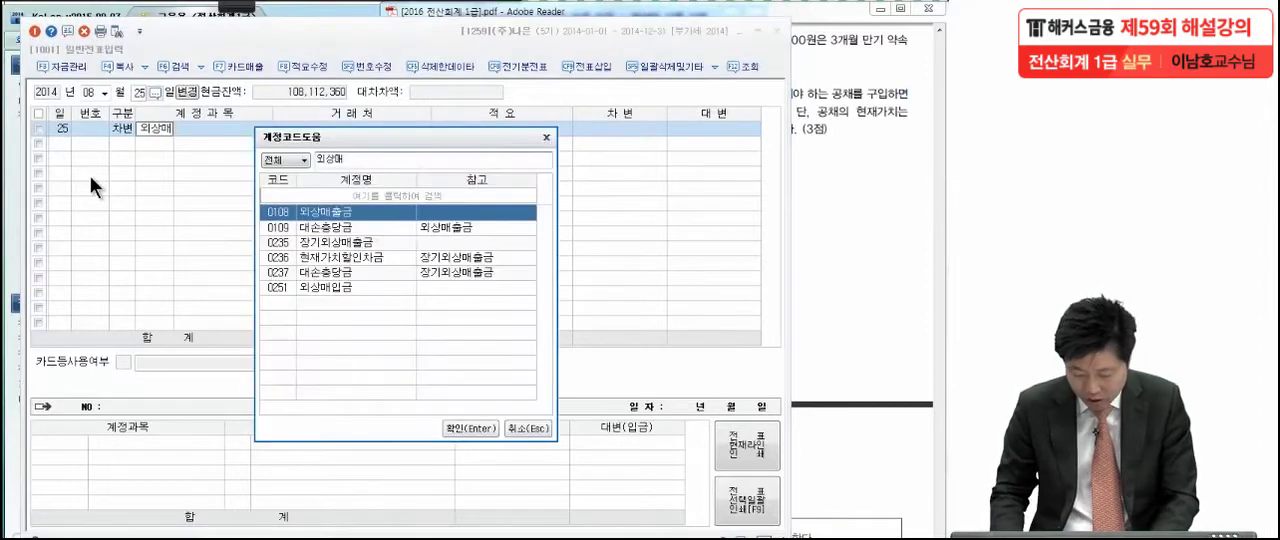
{"action": "key", "text": "Down"}
{"action": "key", "text": "Down"}
{"action": "key", "text": "Down"}
{"action": "key", "text": "Down"}
{"action": "key", "text": "Down"}
{"action": "key", "text": "Return"}
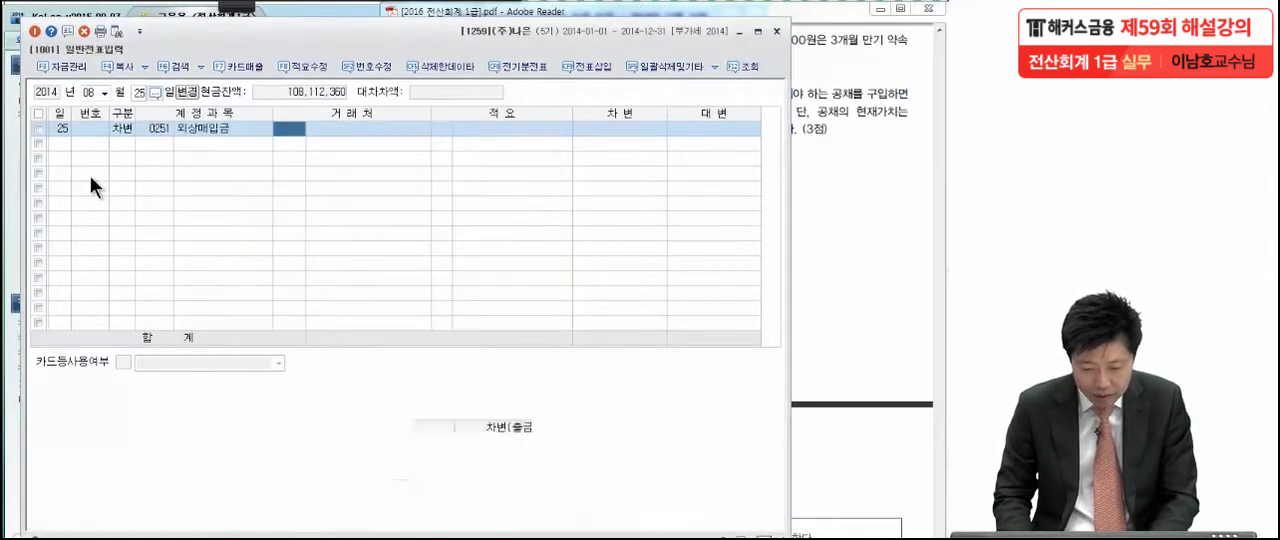
Assign 거래처 (주)화성 to the 외상매입금 line, leave 적요 blank and enter a 차변 amount of 17,000,000
{"action": "type", "text": "화성"}
{"action": "key", "text": "Return"}
{"action": "key", "text": "Return"}
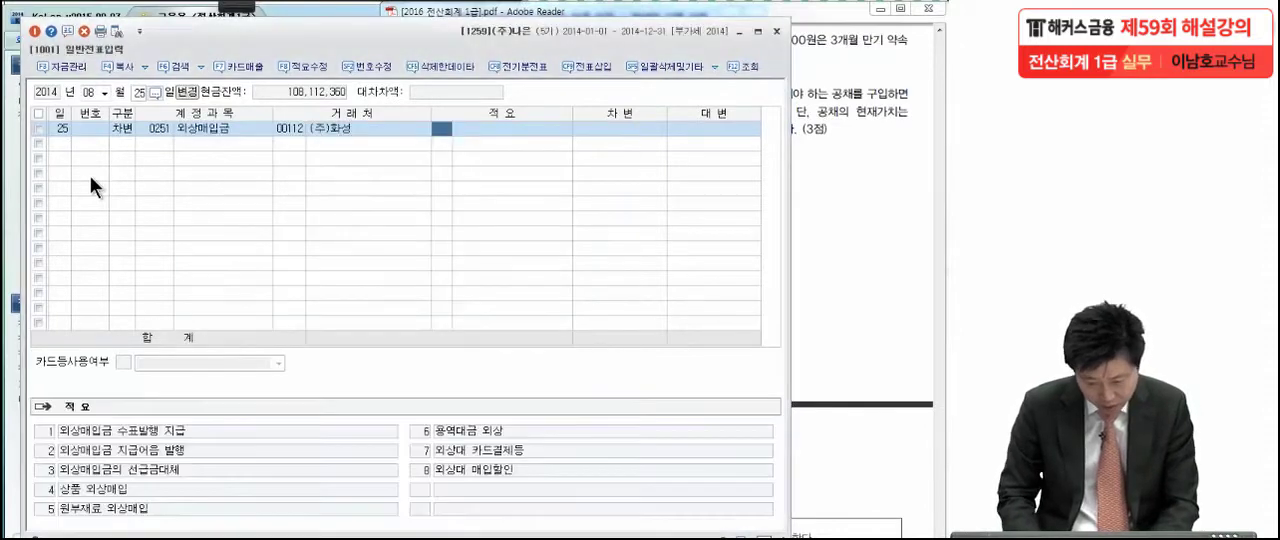
{"action": "key", "text": "Return"}
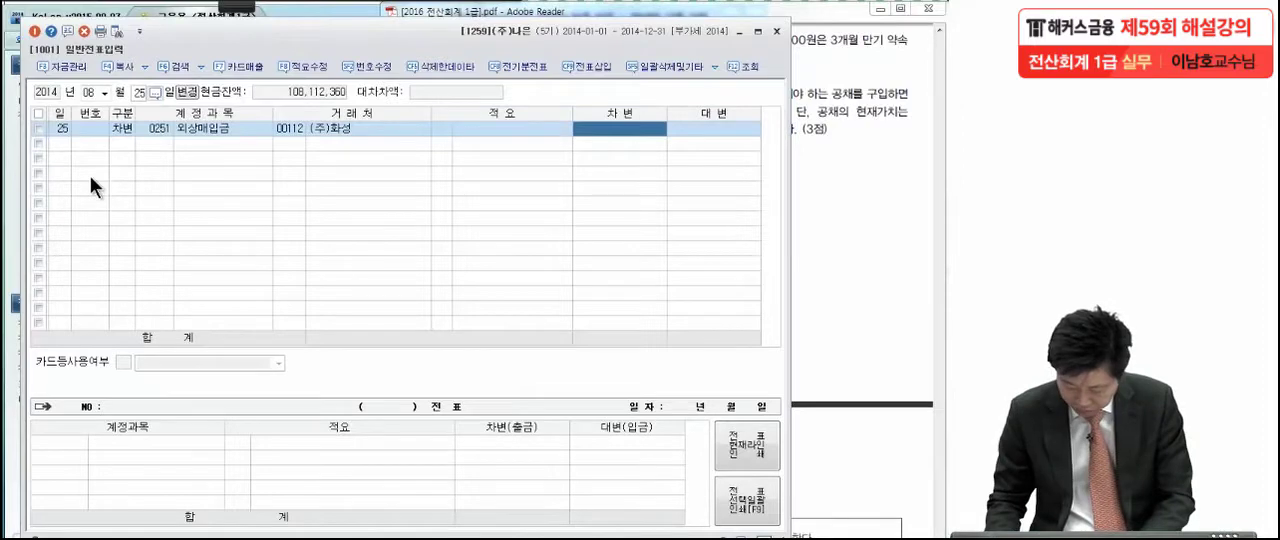
{"action": "type", "text": "17,000,000"}
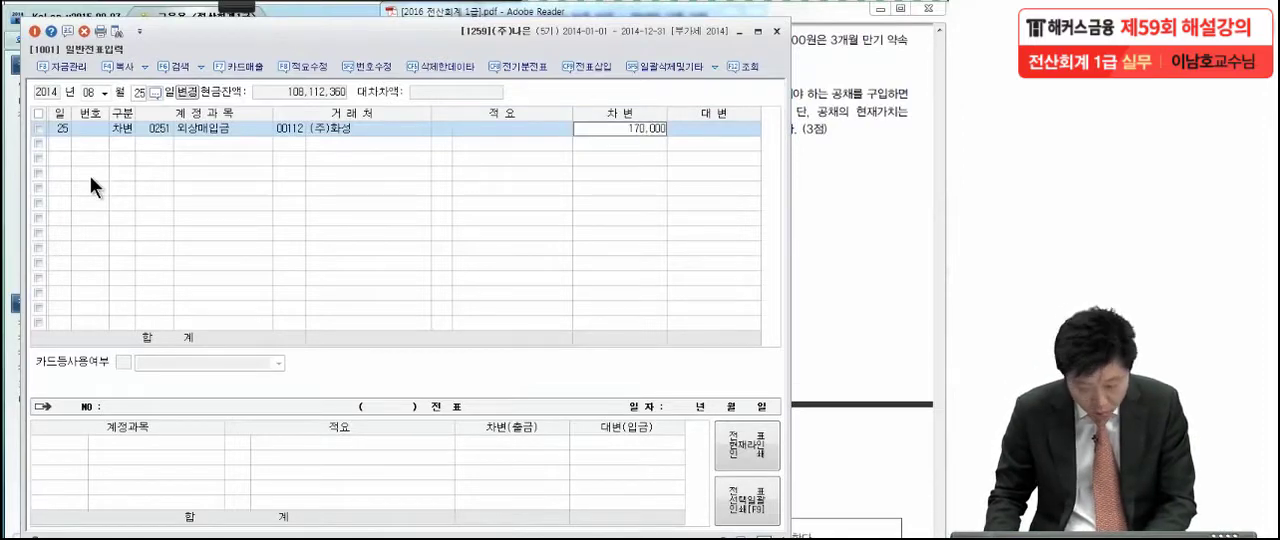
{"action": "key", "text": "Return"}
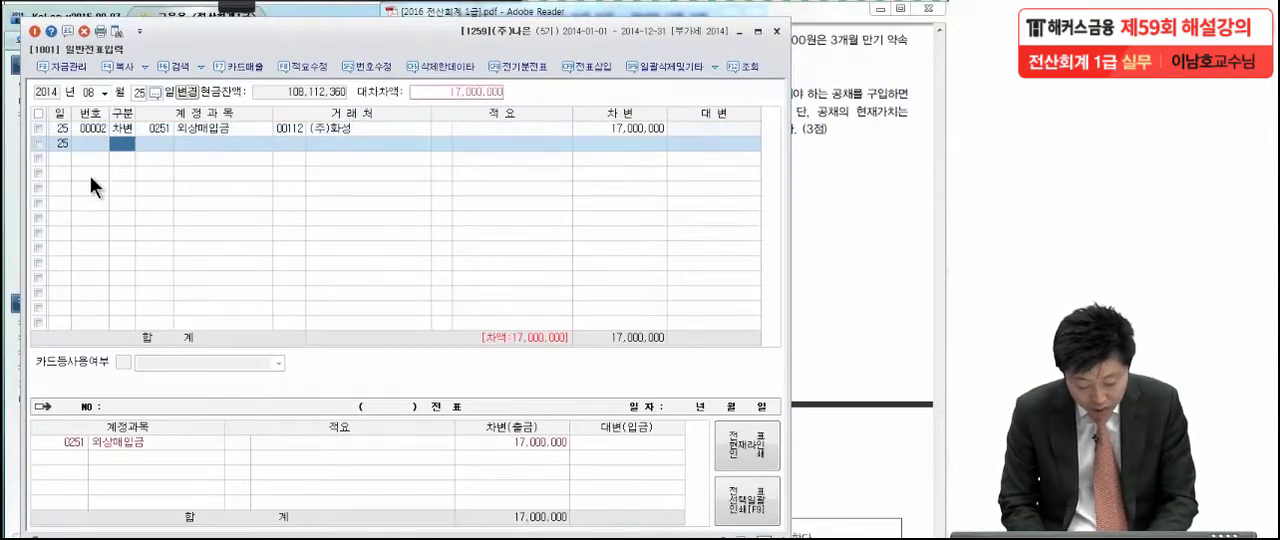
Add a 대변 line for account 0252 지급어음 with 거래처 (주)화성 and no 적요
{"action": "type", "text": "4"}
{"action": "key", "text": "Return"}
{"action": "type", "text": "지급어"}
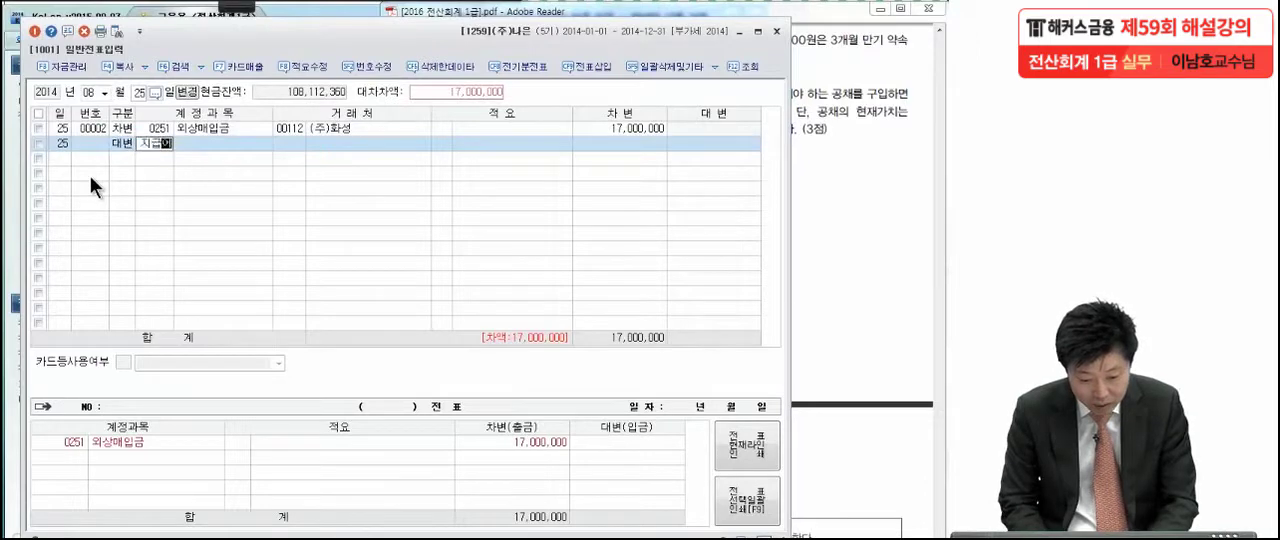
{"action": "key", "text": "Return"}
{"action": "key", "text": "Return"}
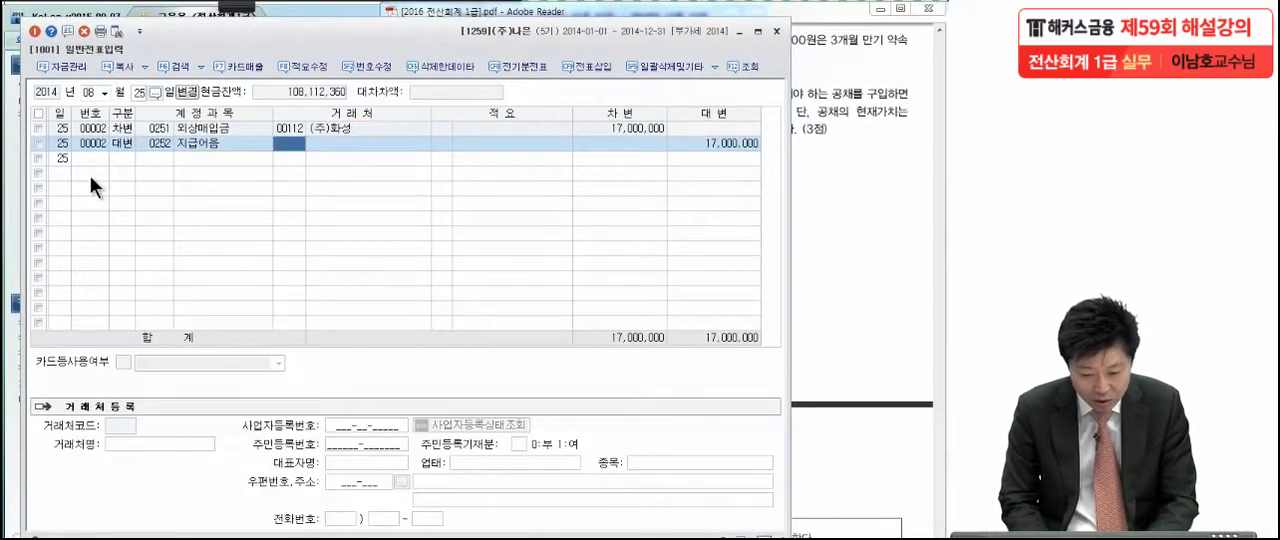
{"action": "type", "text": "화성"}
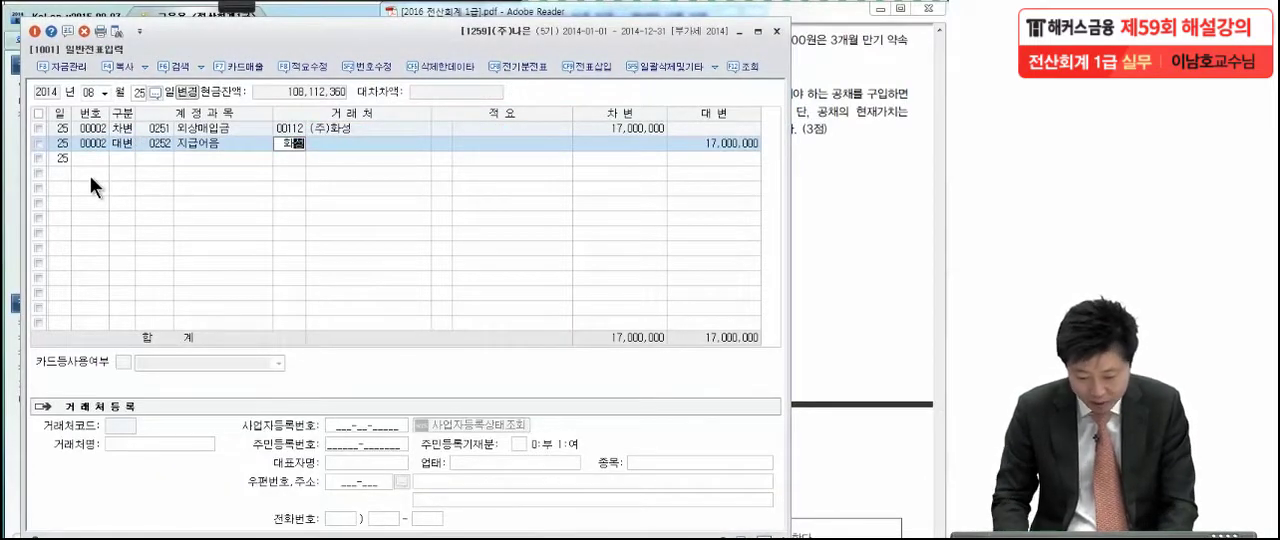
{"action": "key", "text": "Return"}
{"action": "key", "text": "Return"}
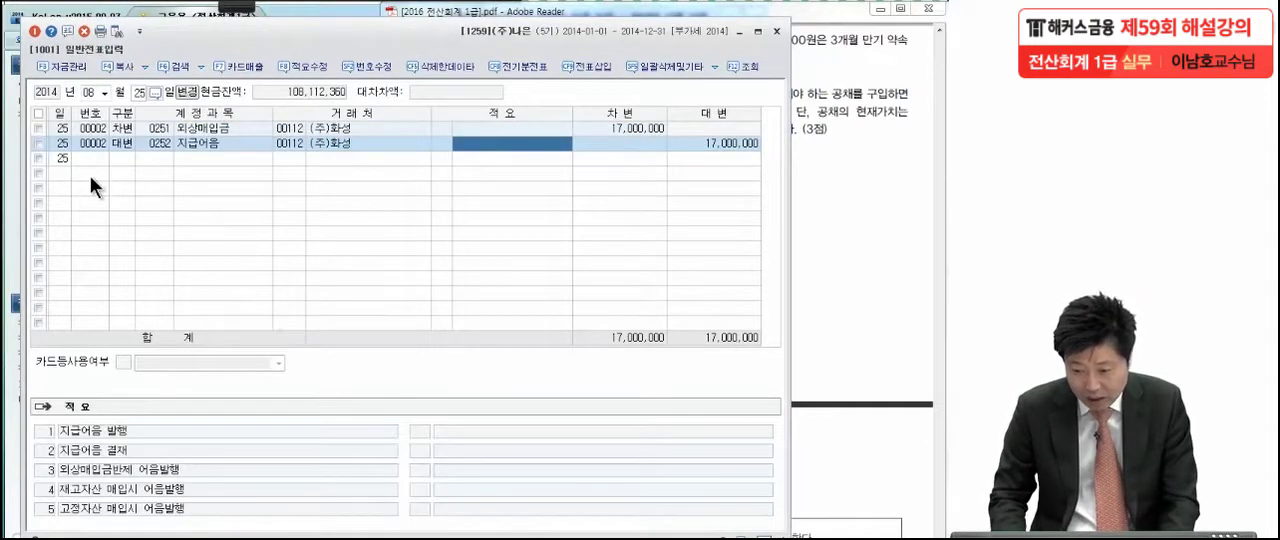
{"action": "key", "text": "Return"}
{"action": "key", "text": "Return"}
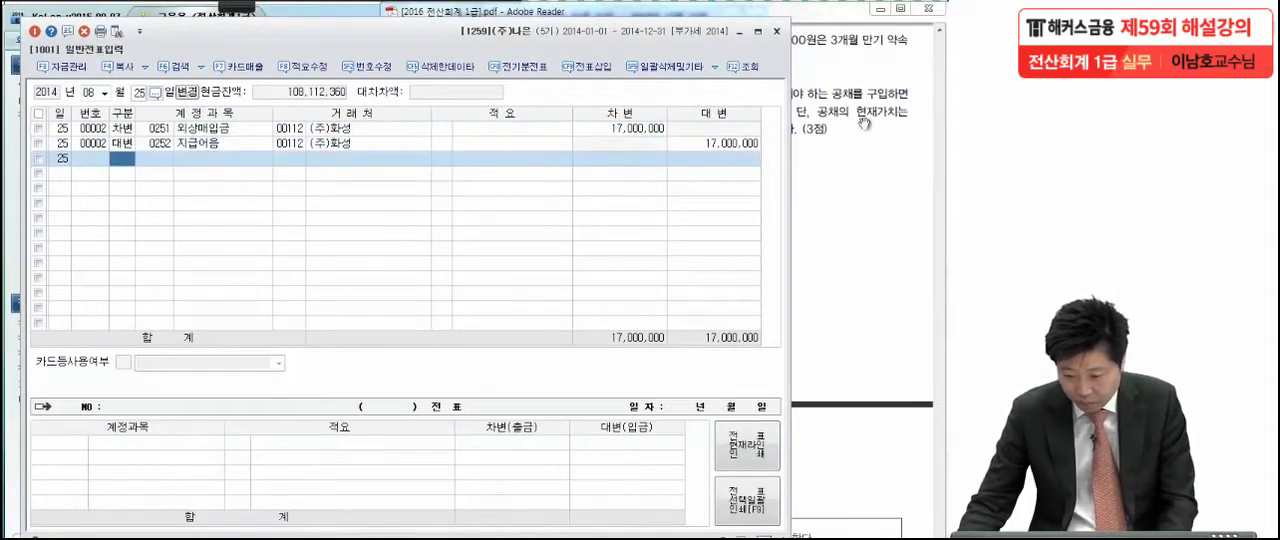
Set the 대변 amount of the 지급어음 line to 10,000,000
{"action": "left_click", "coordinate": [733, 143]}
{"action": "type", "text": "10,000,000"}
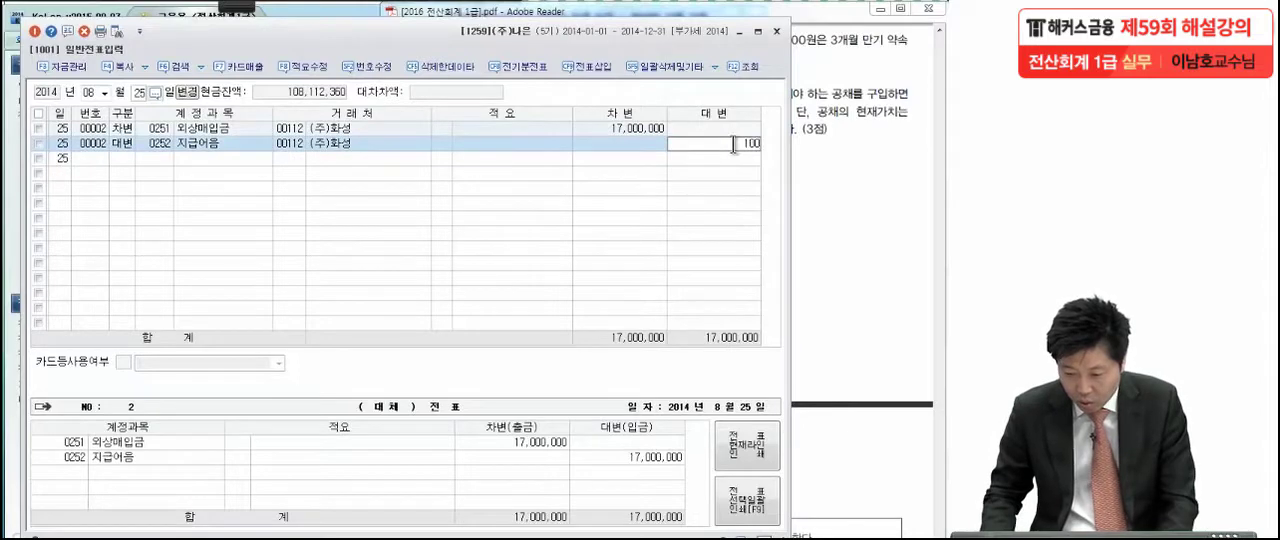
{"action": "key", "text": "Return"}
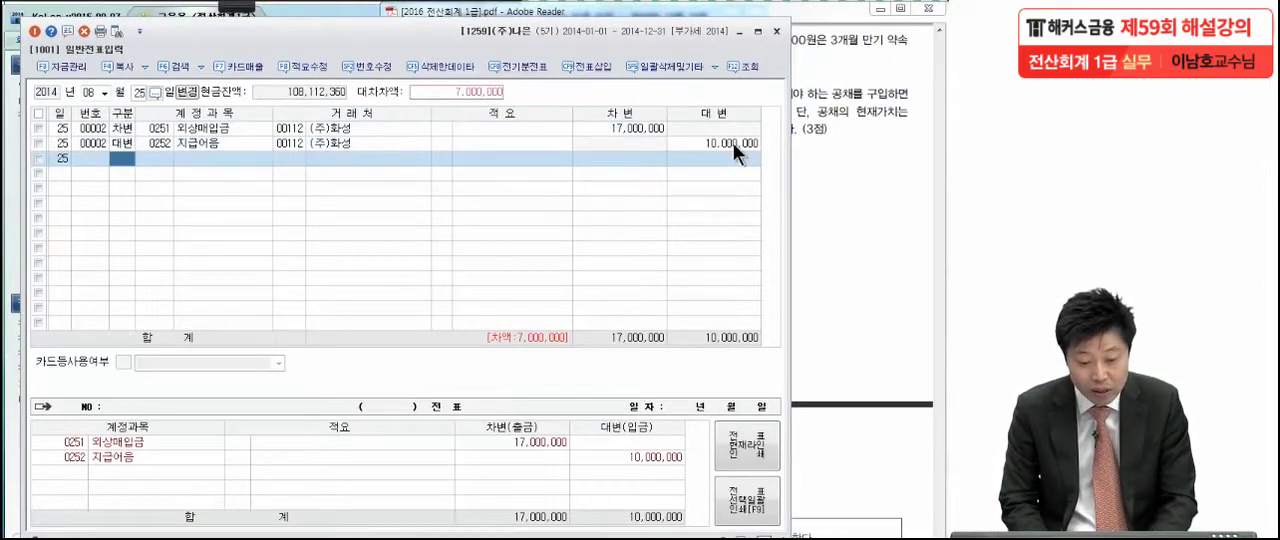
Add a 대변 line for account 0918 채무면제이익 with the remaining 7,000,000, leaving 거래처 blank
{"action": "key", "text": "4"}
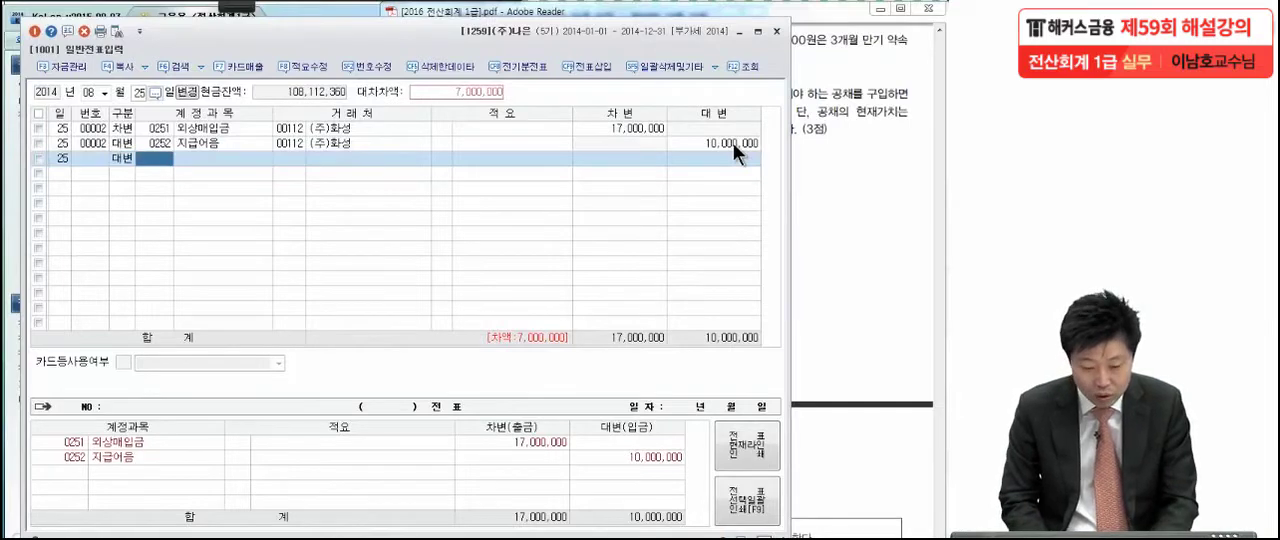
{"action": "type", "text": "채무면"}
{"action": "key", "text": "Return"}
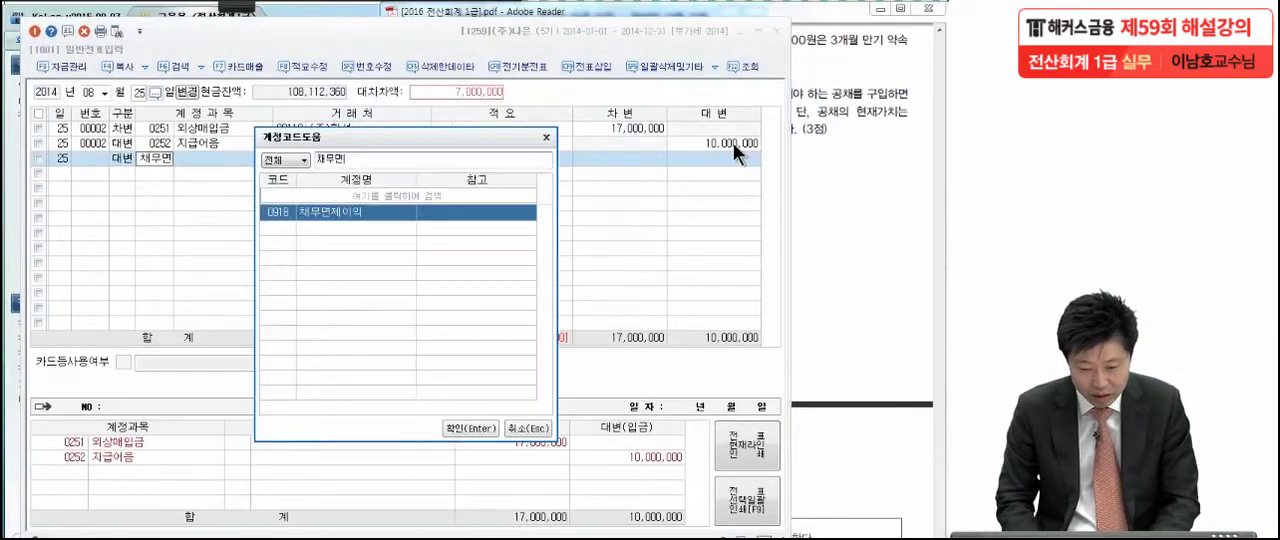
{"action": "key", "text": "Return"}
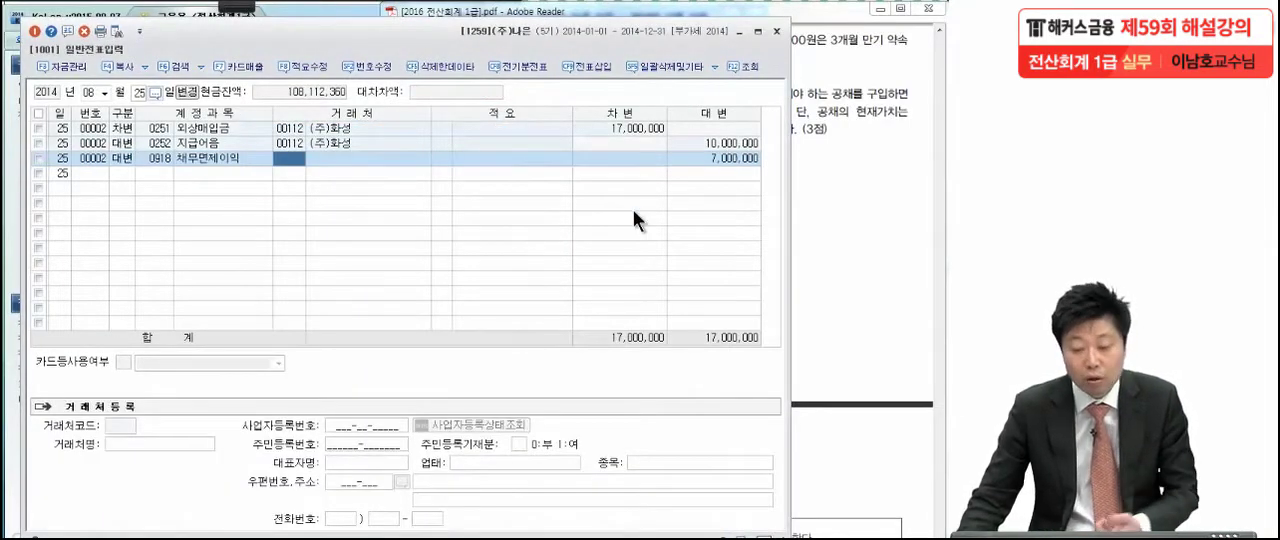
{"action": "key", "text": "Return"}
{"action": "key", "text": "Return"}
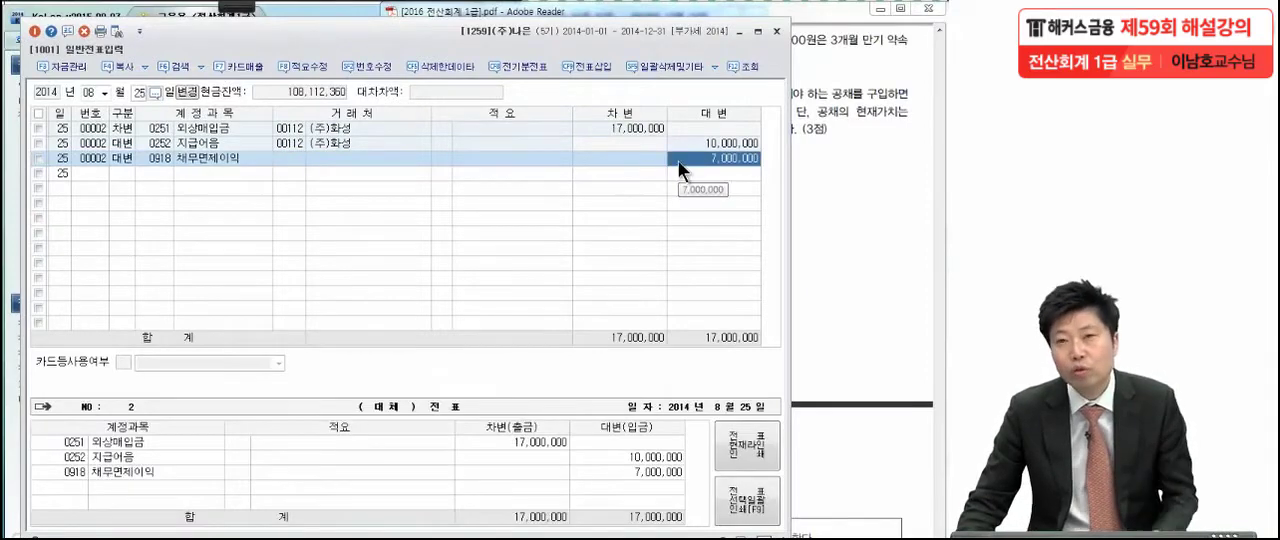
Switch to the exam PDF, go to the September 18 공채 transaction and ready the red annotation pen
{"action": "left_click", "coordinate": [835, 167]}
{"action": "left_click_drag", "start_coordinate": [791, 230], "coordinate": [791, 225]}
{"action": "left_click", "coordinate": [242, 7]}
{"action": "left_click", "coordinate": [23, 22]}
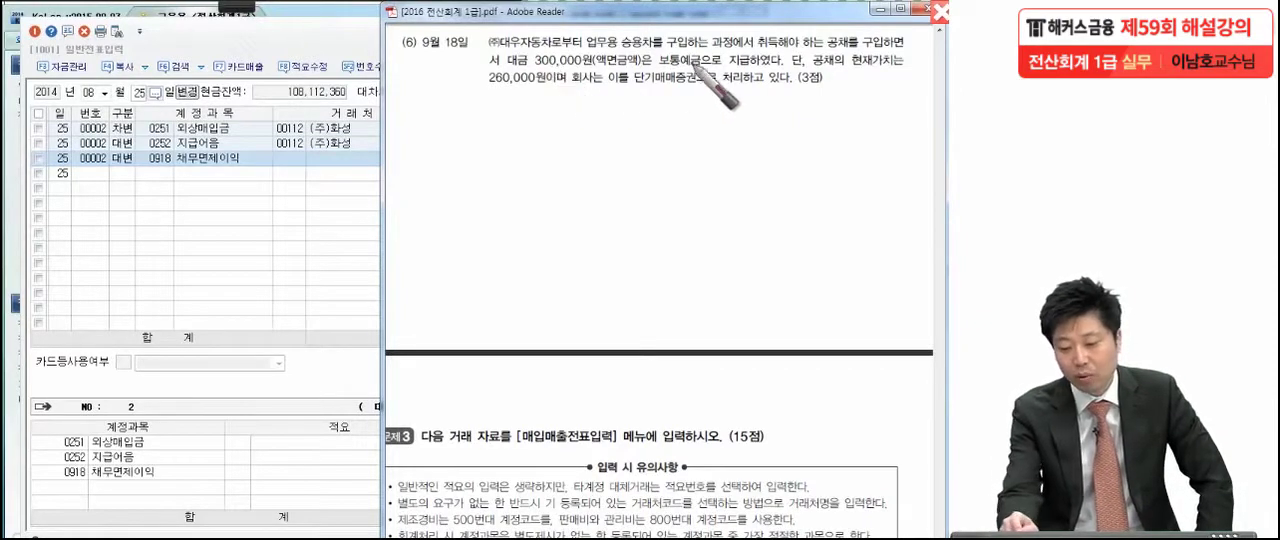
Mark the key parts of the September 18 transaction in red, including the 300,000원 액면금액, 공채, the 260,000원 현재가치 and 단기매매증권
{"action": "left_click_drag", "start_coordinate": [656, 72], "coordinate": [537, 68]}
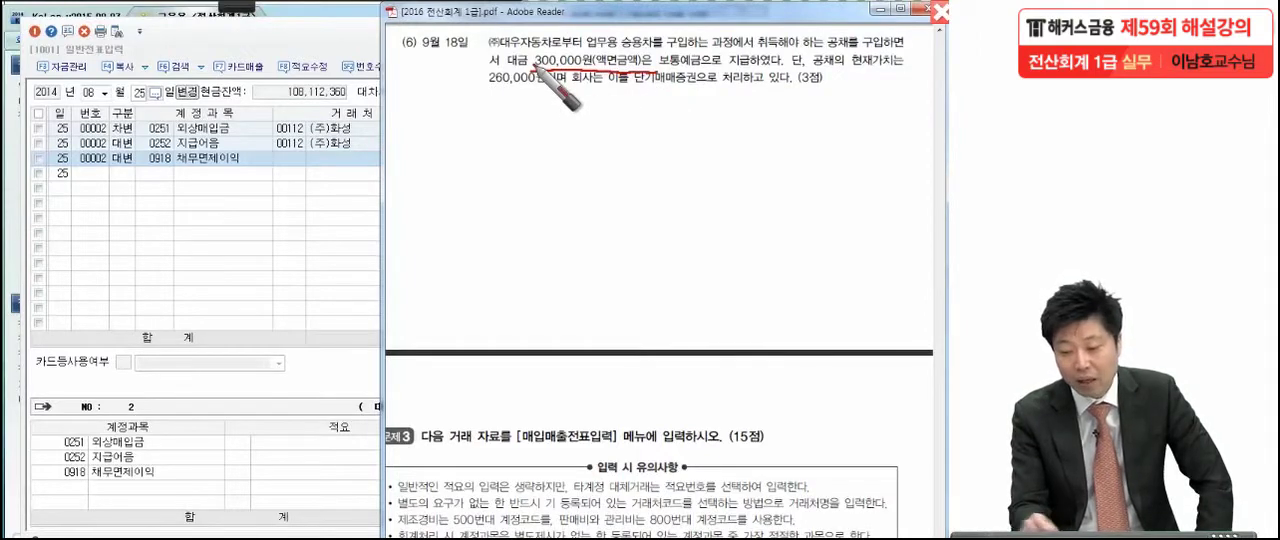
{"action": "mouse_move", "coordinate": [838, 60]}
{"action": "left_mouse_down"}
{"action": "mouse_move", "coordinate": [830, 90]}
{"action": "mouse_move", "coordinate": [889, 78]}
{"action": "left_mouse_up"}
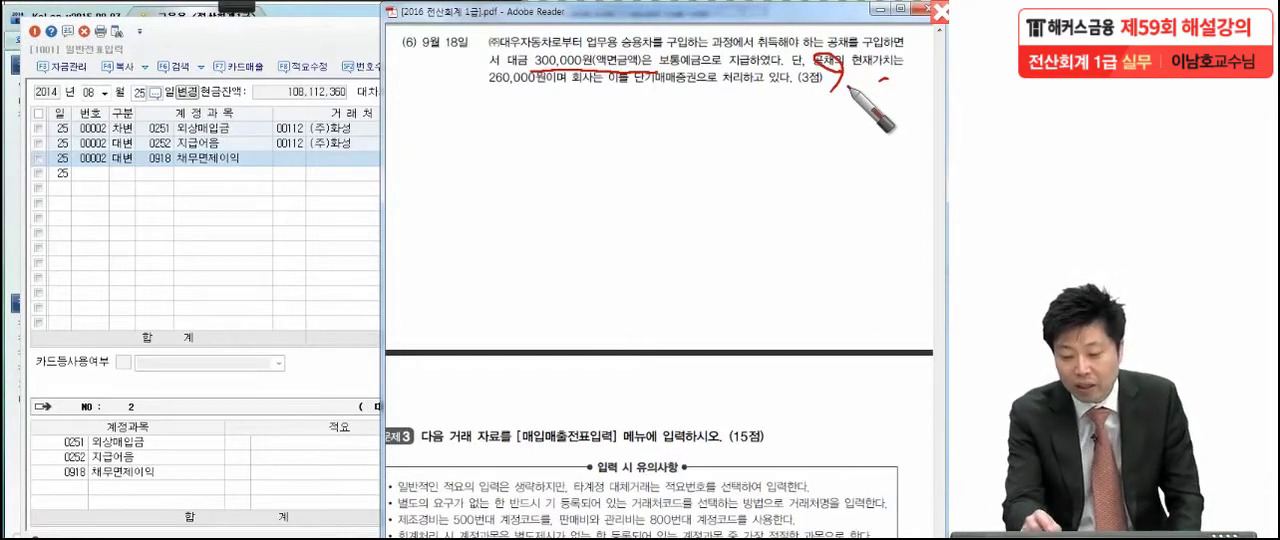
{"action": "left_click_drag", "start_coordinate": [462, 104], "coordinate": [572, 103]}
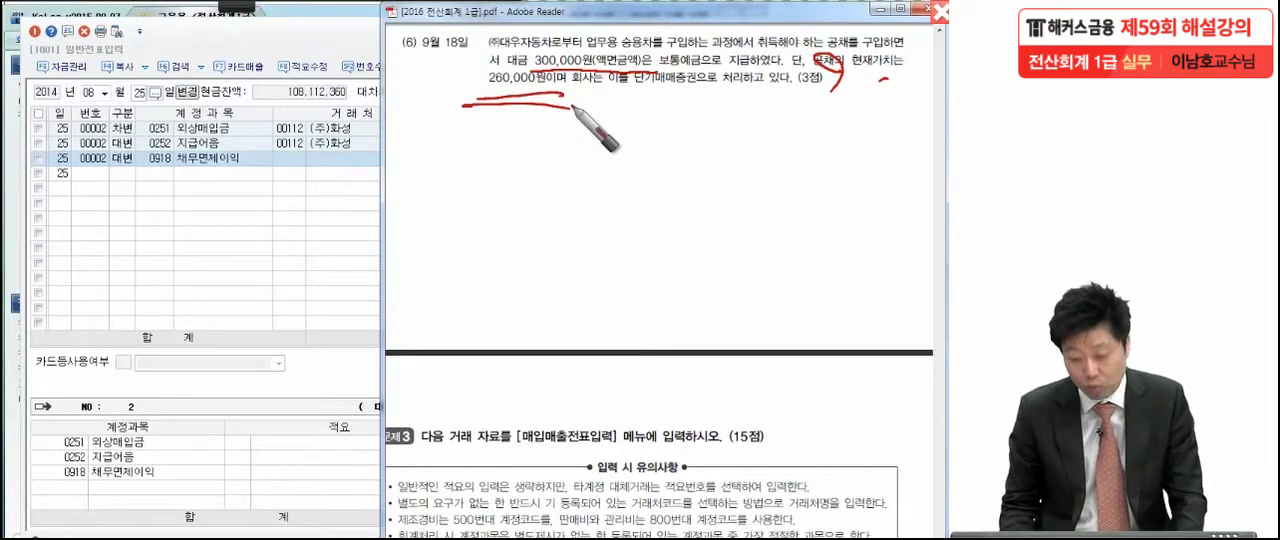
{"action": "left_click_drag", "start_coordinate": [585, 102], "coordinate": [706, 91]}
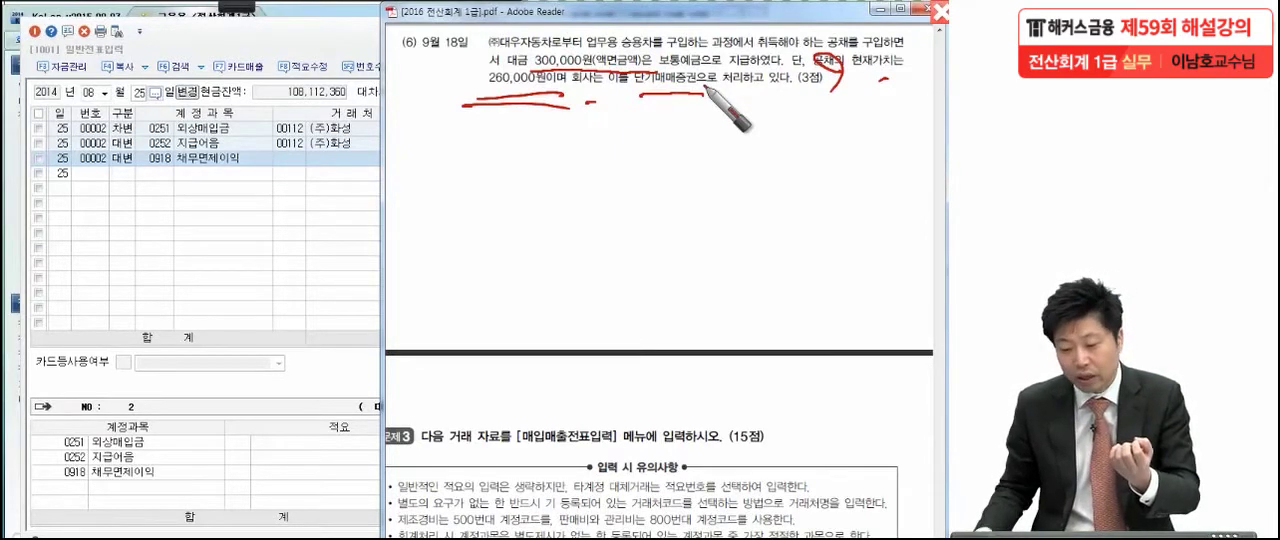
{"action": "left_click_drag", "start_coordinate": [633, 101], "coordinate": [717, 98]}
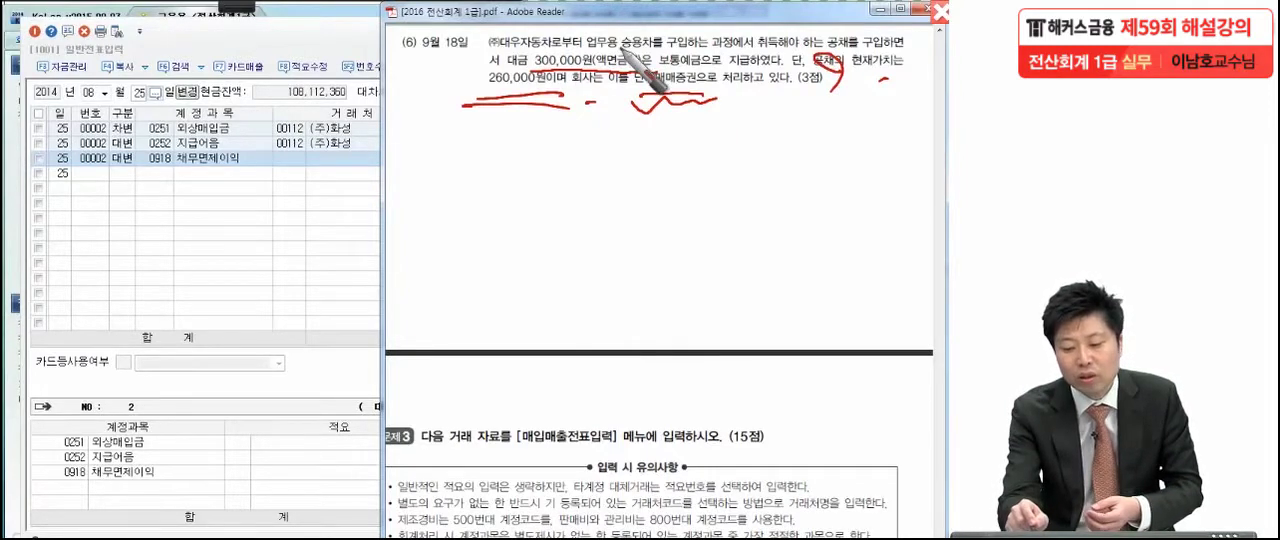
{"action": "mouse_move", "coordinate": [627, 72]}
{"action": "left_mouse_down"}
{"action": "mouse_move", "coordinate": [472, 38]}
{"action": "mouse_move", "coordinate": [660, 45]}
{"action": "left_mouse_up"}
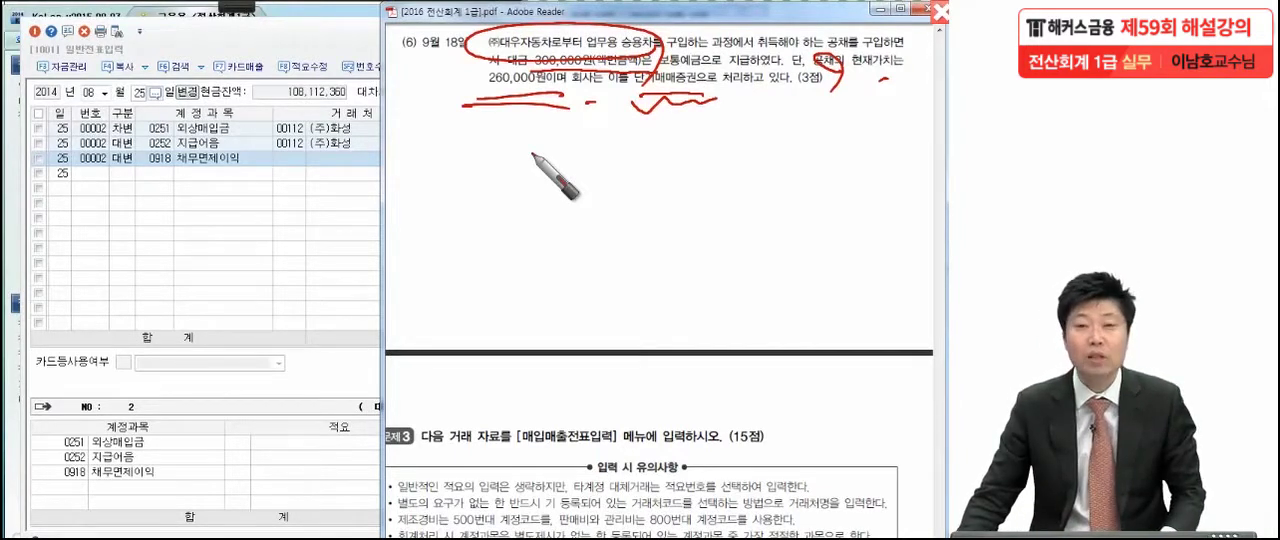
Return to KcLep's 일반전표입력 and set the voucher date to month 09, day 18
{"action": "left_click", "coordinate": [342, 212]}
{"action": "left_click", "coordinate": [104, 92]}
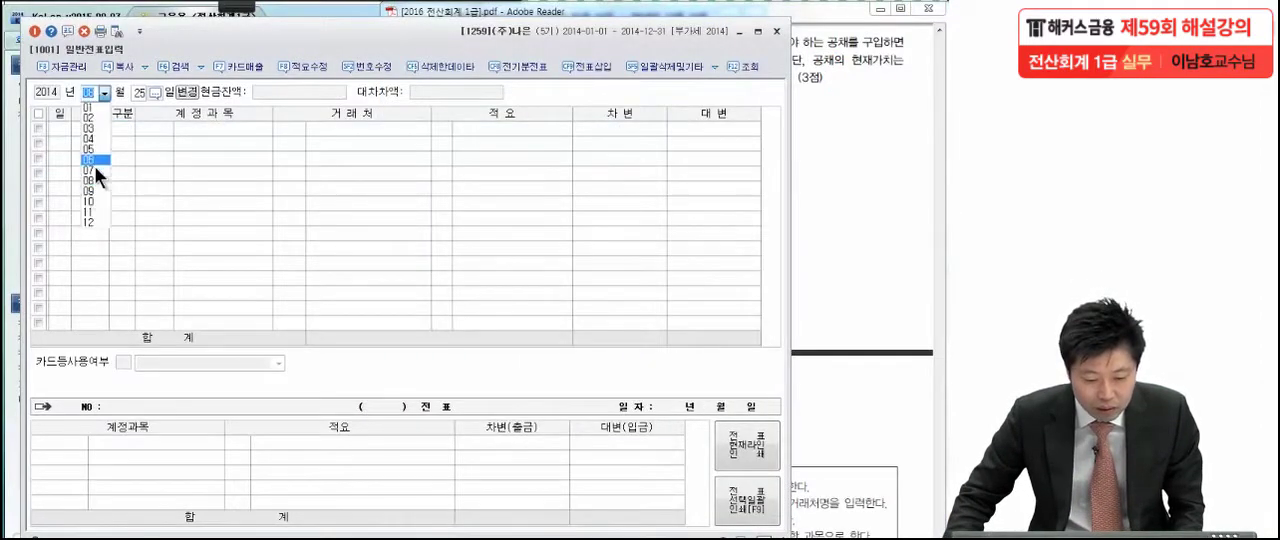
{"action": "left_click", "coordinate": [92, 191]}
{"action": "type", "text": "18"}
{"action": "key", "text": "Return"}
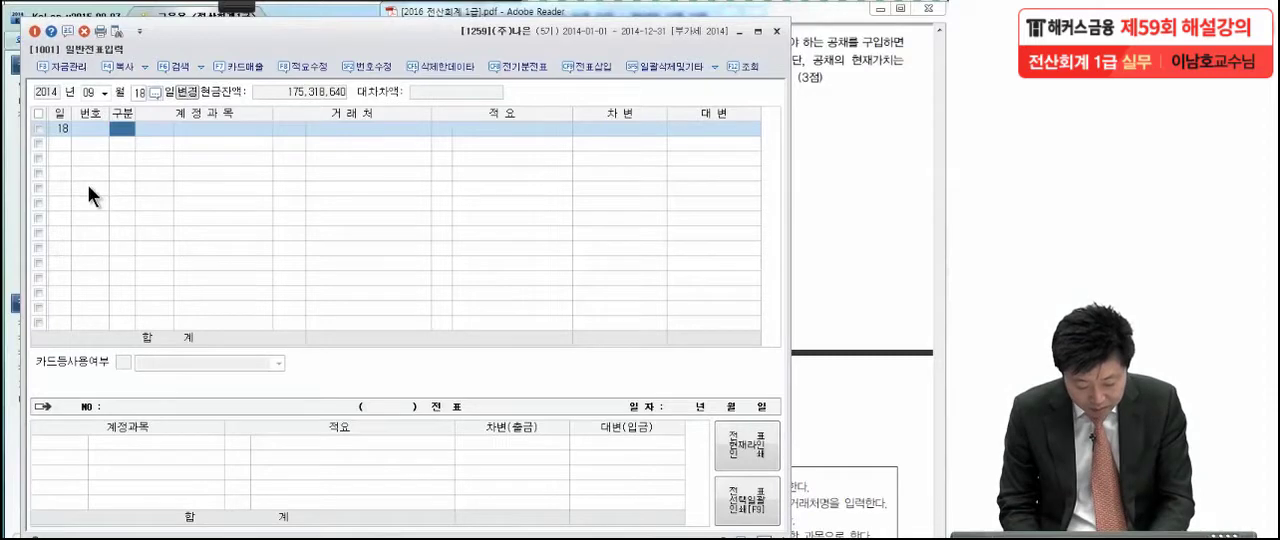
Enter a 차변 line for account 0107 단기매매증권 with an amount of 260,000, leaving 거래처 and 적요 blank
{"action": "type", "text": "3"}
{"action": "key", "text": "Return"}
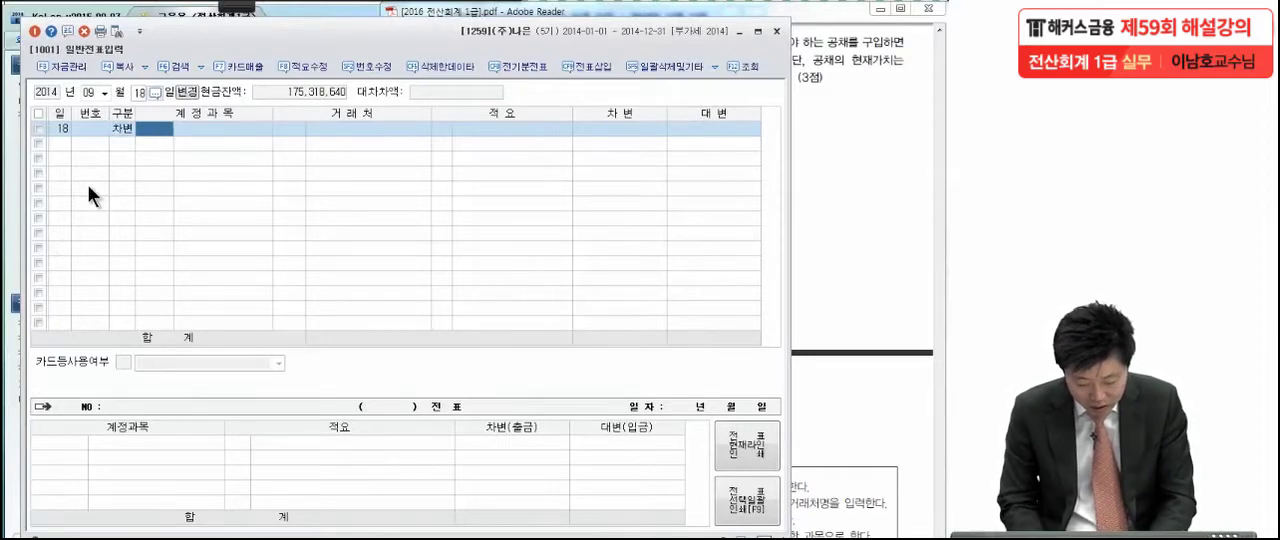
{"action": "type", "text": "단기매"}
{"action": "key", "text": "Return"}
{"action": "key", "text": "Return"}
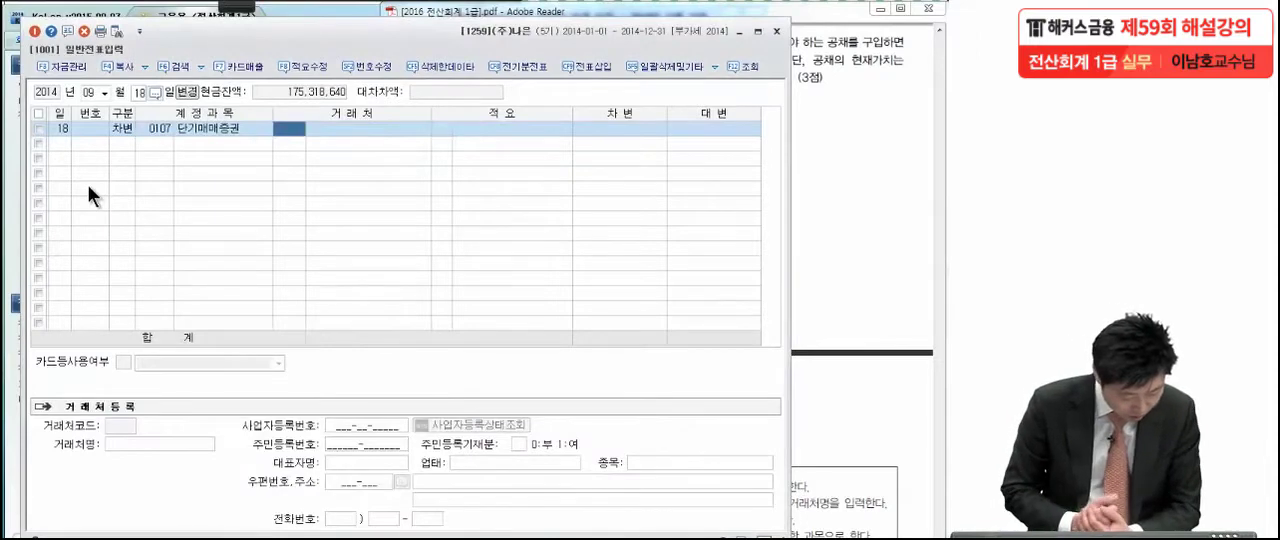
{"action": "key", "text": "Return"}
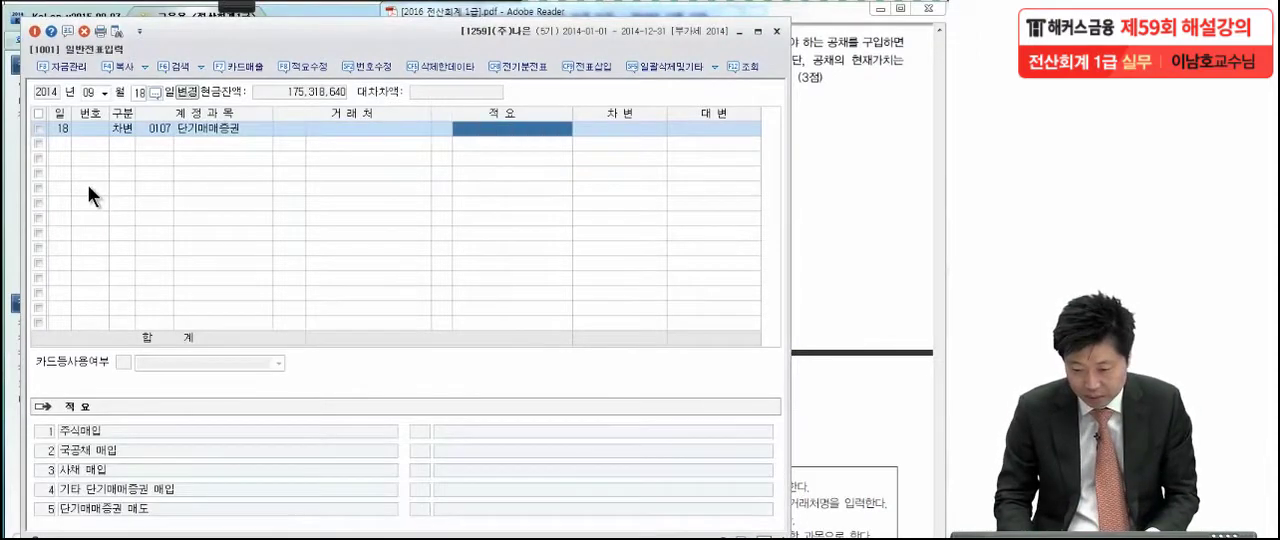
{"action": "key", "text": "Return"}
{"action": "type", "text": "260,000"}
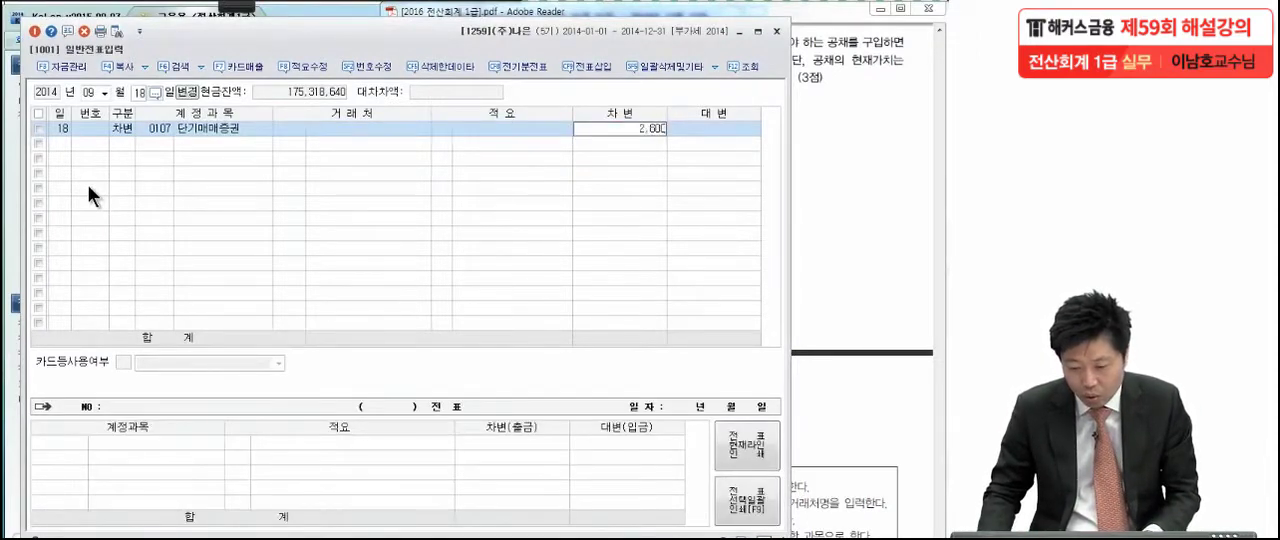
{"action": "key", "text": "Return"}
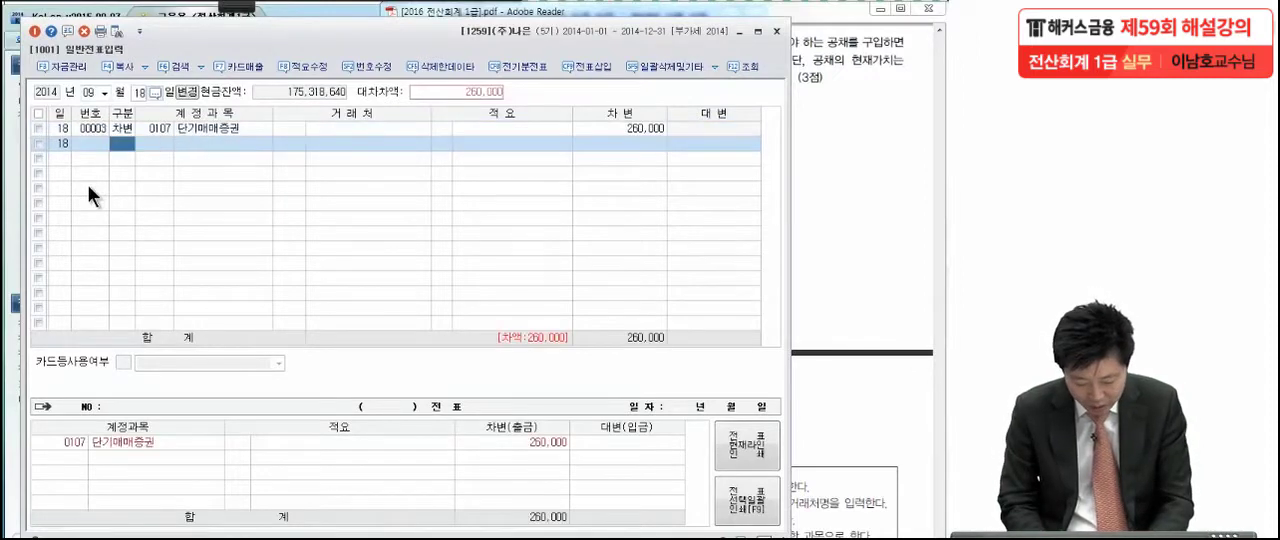
Add a 차변 line for account 0208 차량운반구 with an amount of 40,000, leaving 거래처 and 적요 blank
{"action": "type", "text": "3"}
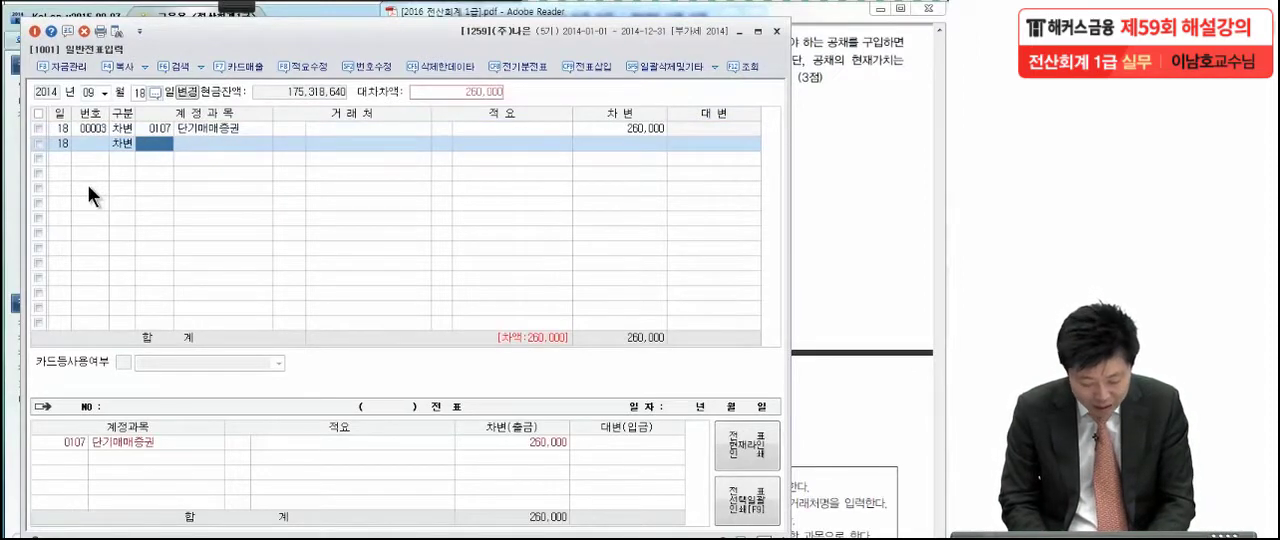
{"action": "type", "text": "차량"}
{"action": "key", "text": "Return"}
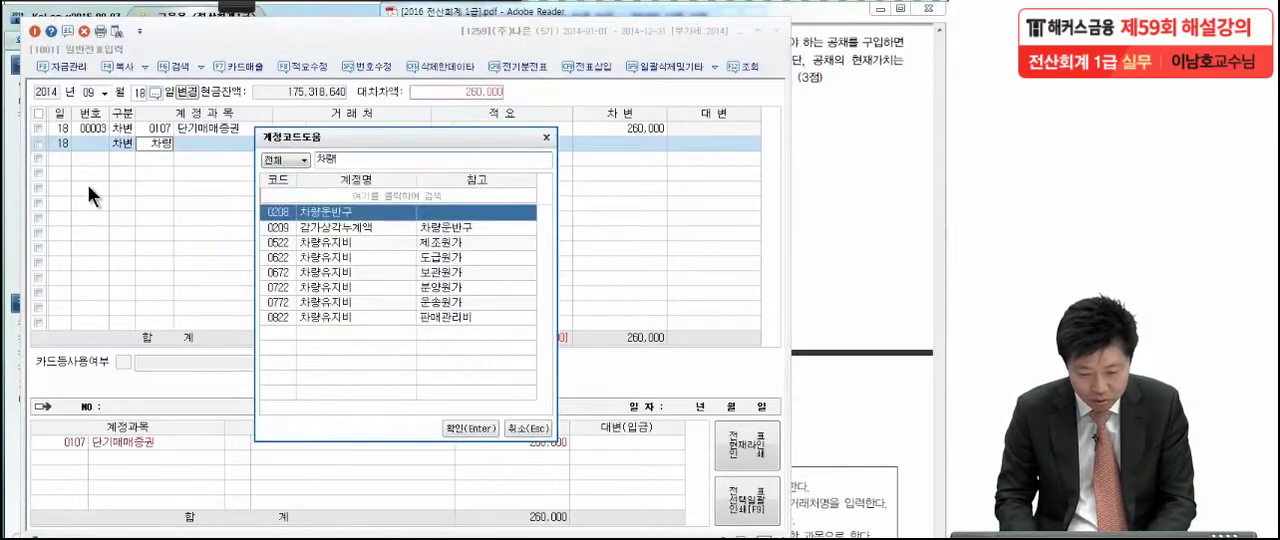
{"action": "key", "text": "Return"}
{"action": "key", "text": "Return"}
{"action": "key", "text": "Return"}
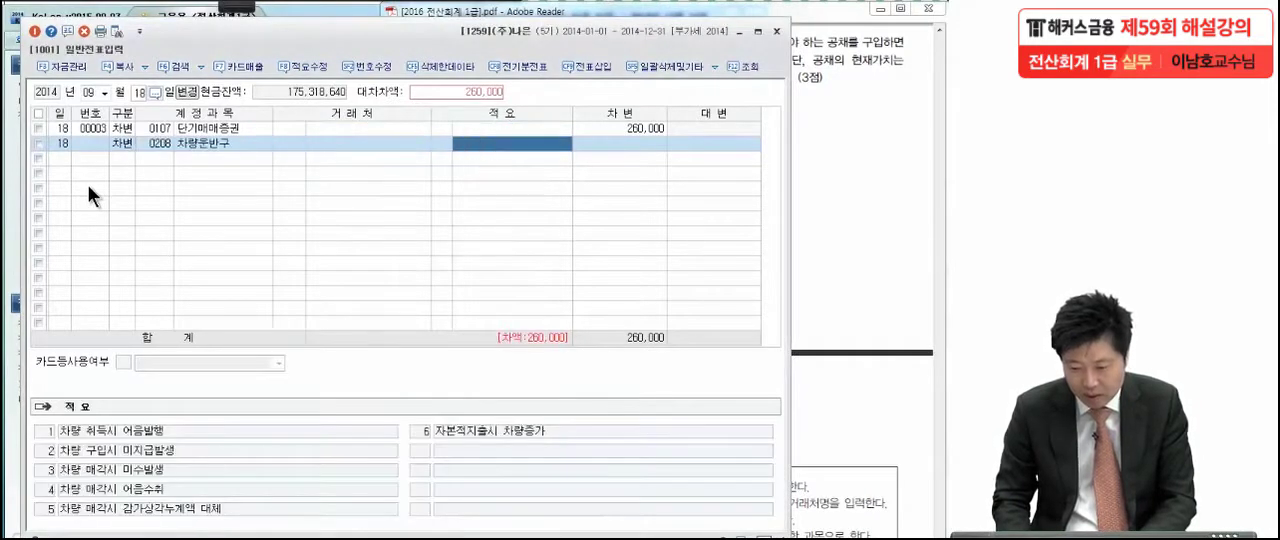
{"action": "type", "text": "400000"}
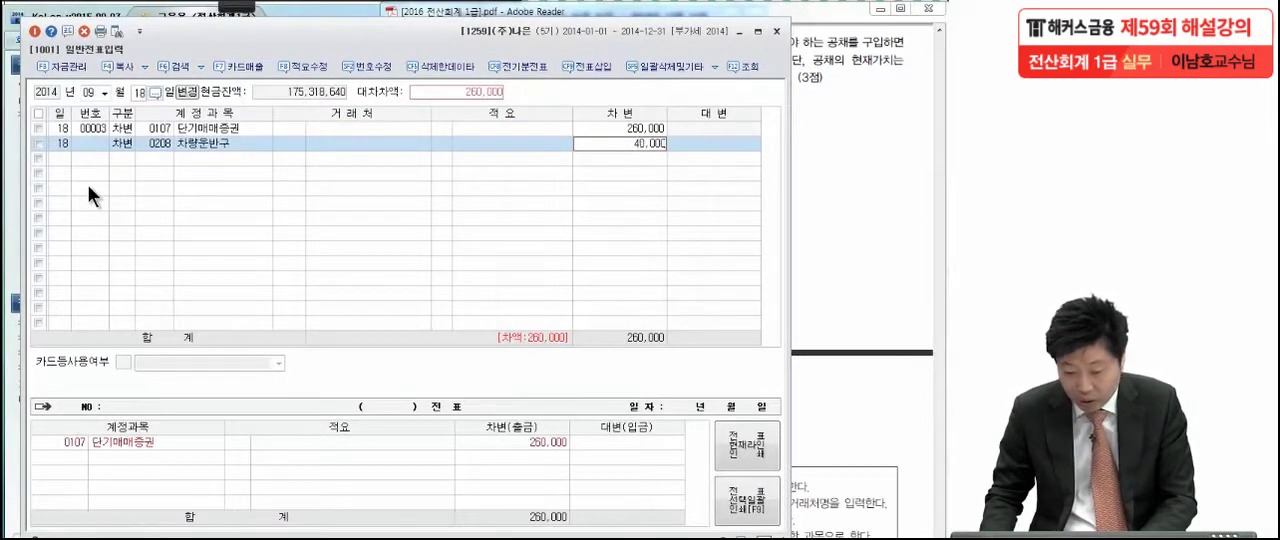
{"action": "key", "text": "Return"}
Add a 대변 line for account 0103 보통예금 with an amount of 300,000 to balance the September 18 voucher
{"action": "key", "text": "4"}
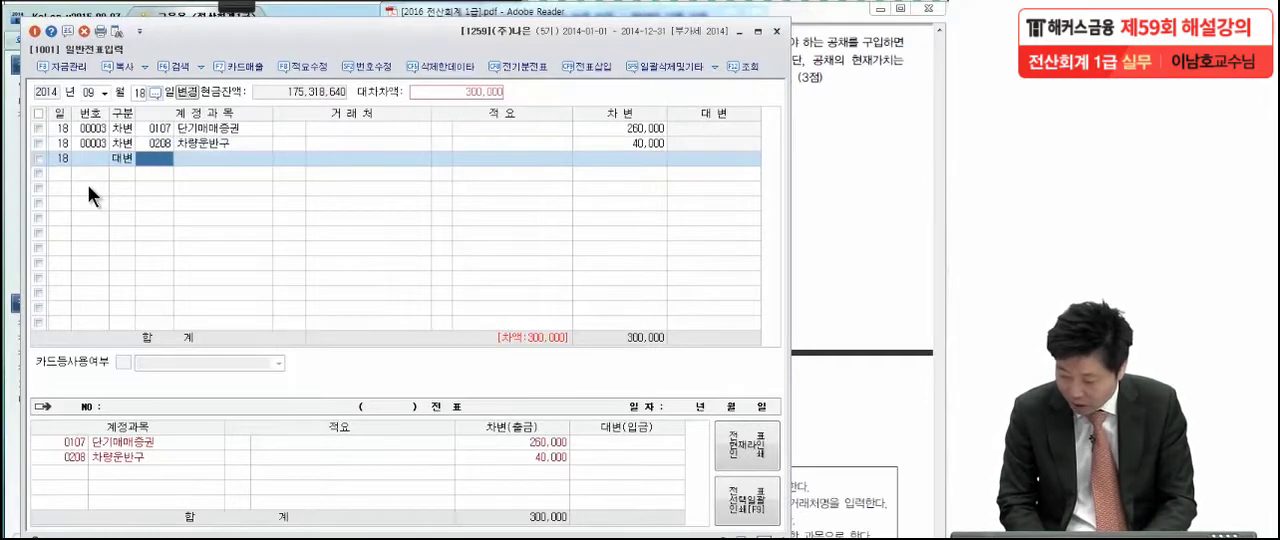
{"action": "type", "text": "보통"}
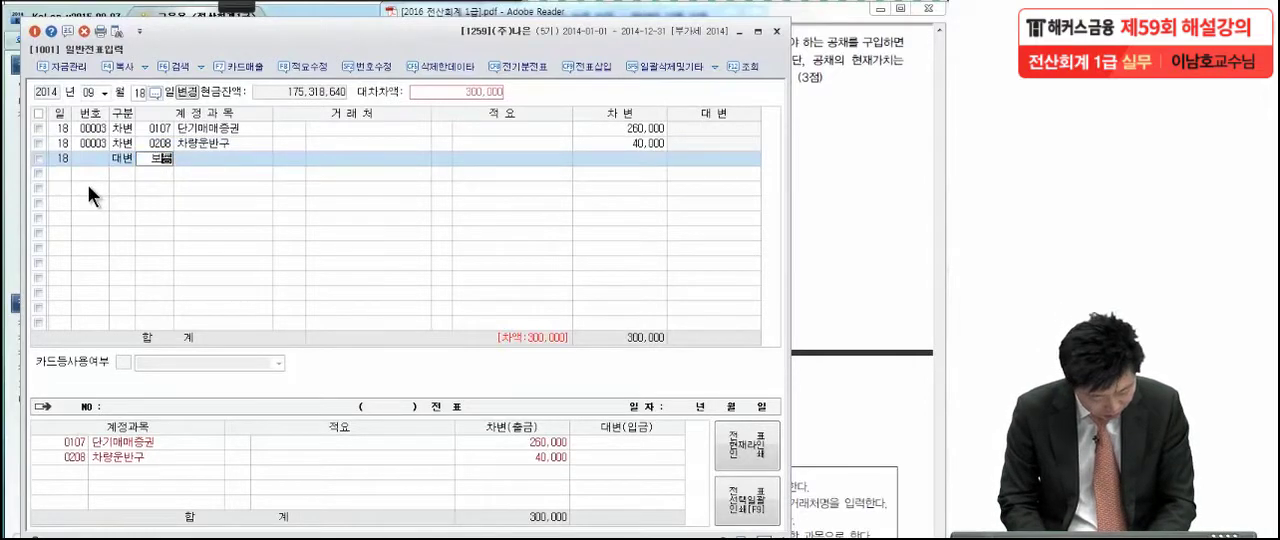
{"action": "key", "text": "Return"}
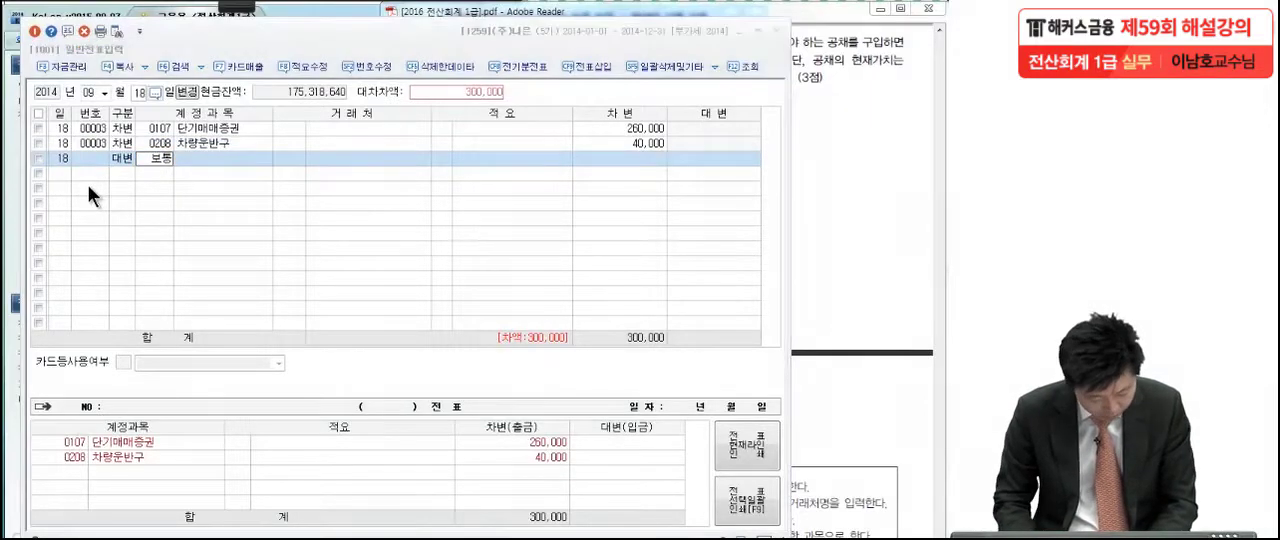
{"action": "key", "text": "Return"}
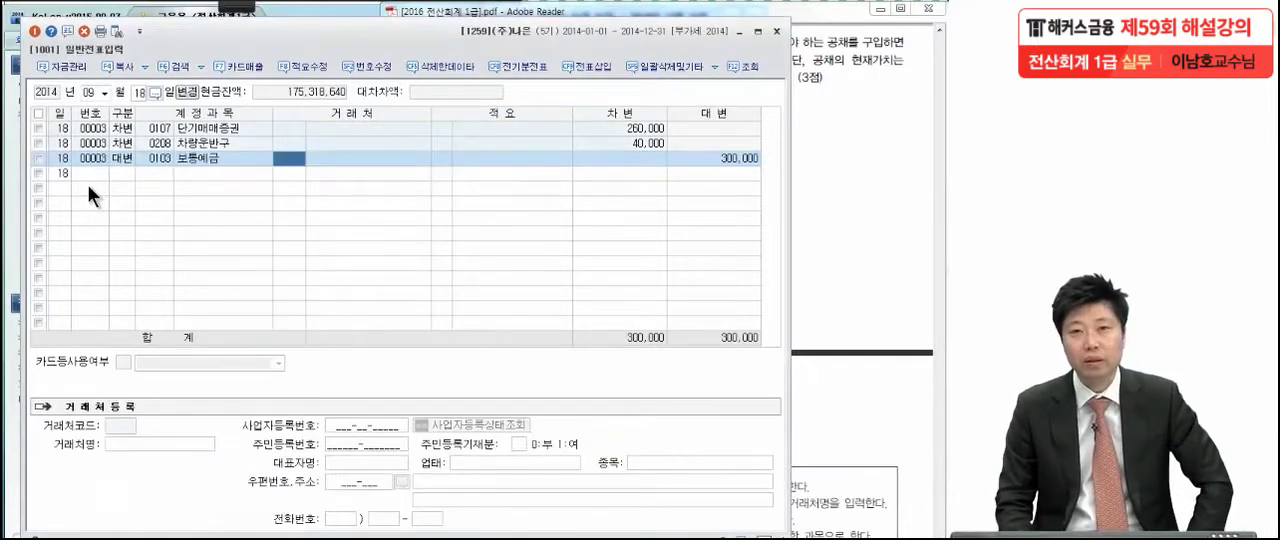
Close 일반전표입력, bring 문제 3 into view in the exam PDF and open 매입매출전표입력 in KcLep
{"action": "left_click", "coordinate": [895, 168]}
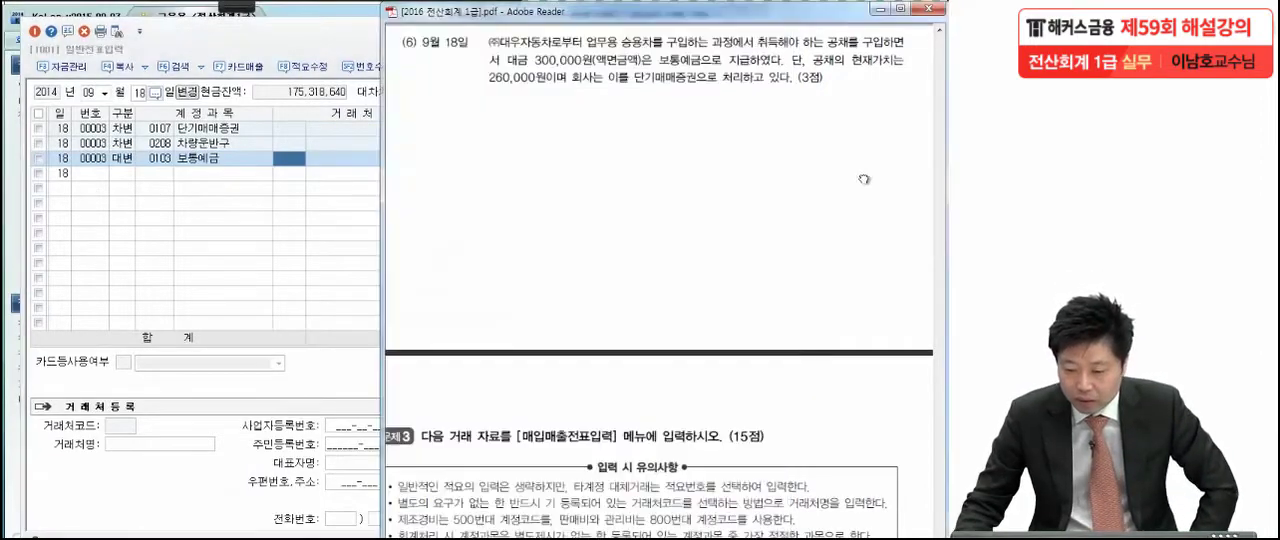
{"action": "mouse_move", "coordinate": [826, 445]}
{"action": "left_mouse_down"}
{"action": "mouse_move", "coordinate": [826, 413]}
{"action": "mouse_move", "coordinate": [836, 447]}
{"action": "left_mouse_up"}
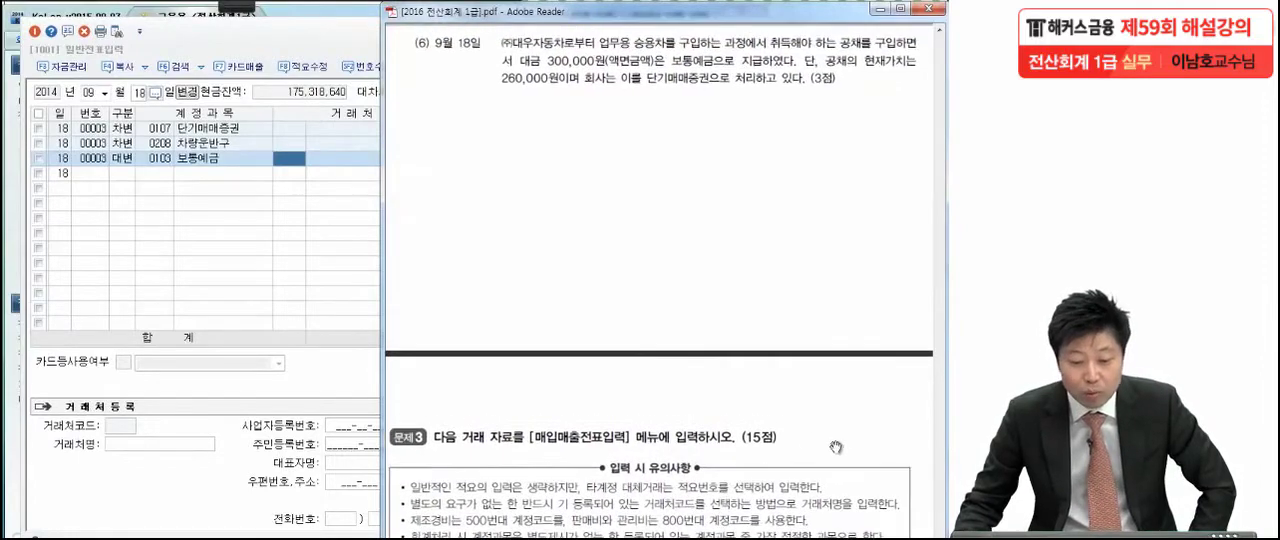
{"action": "left_click", "coordinate": [308, 42]}
{"action": "left_click", "coordinate": [776, 31]}
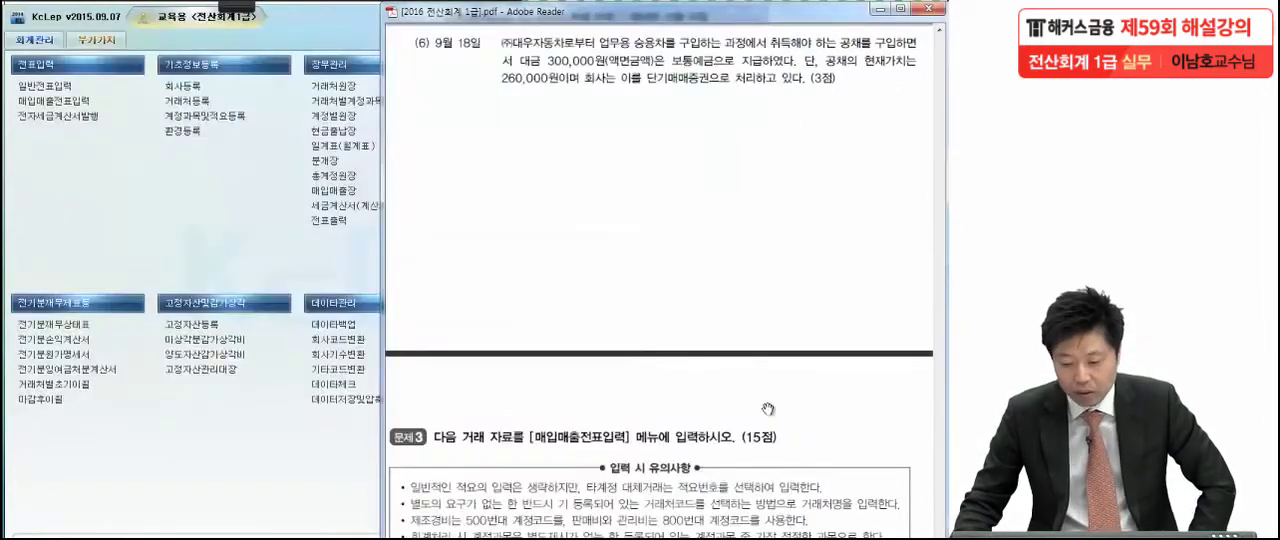
{"action": "scroll", "coordinate": [767, 409], "scroll_direction": "down", "scroll_amount": 6}
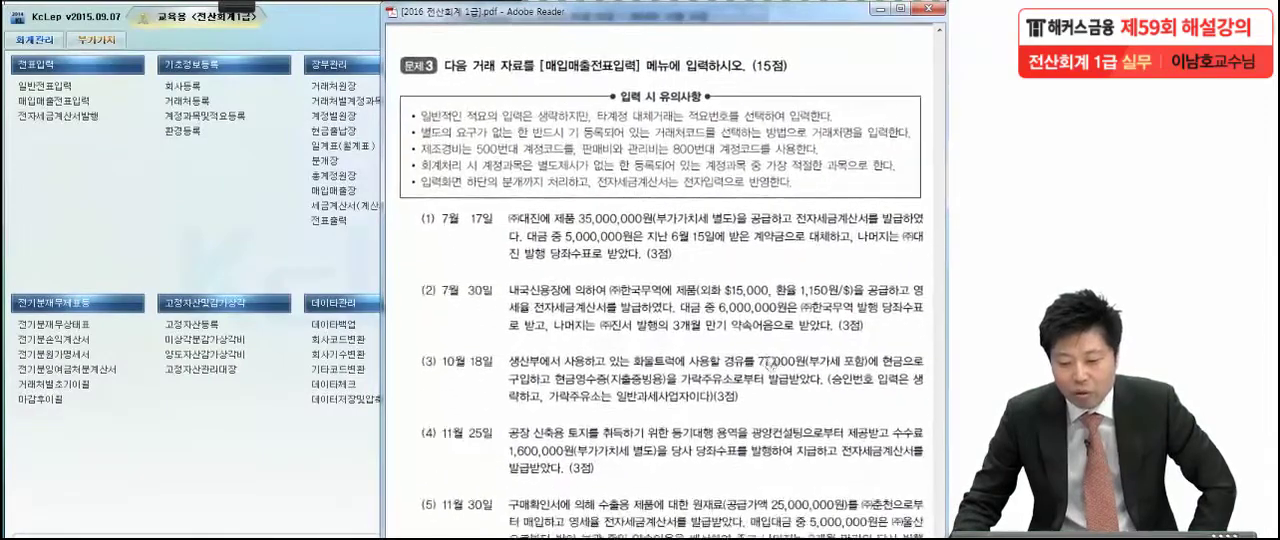
{"action": "scroll", "coordinate": [768, 362], "scroll_direction": "down", "scroll_amount": 1}
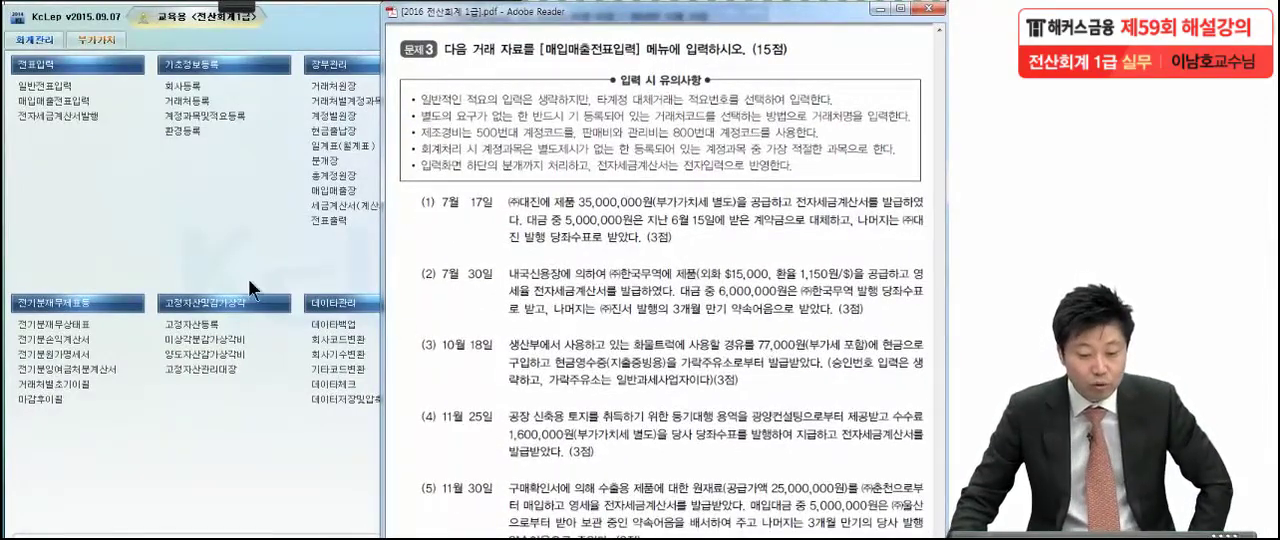
{"action": "left_click", "coordinate": [56, 98]}
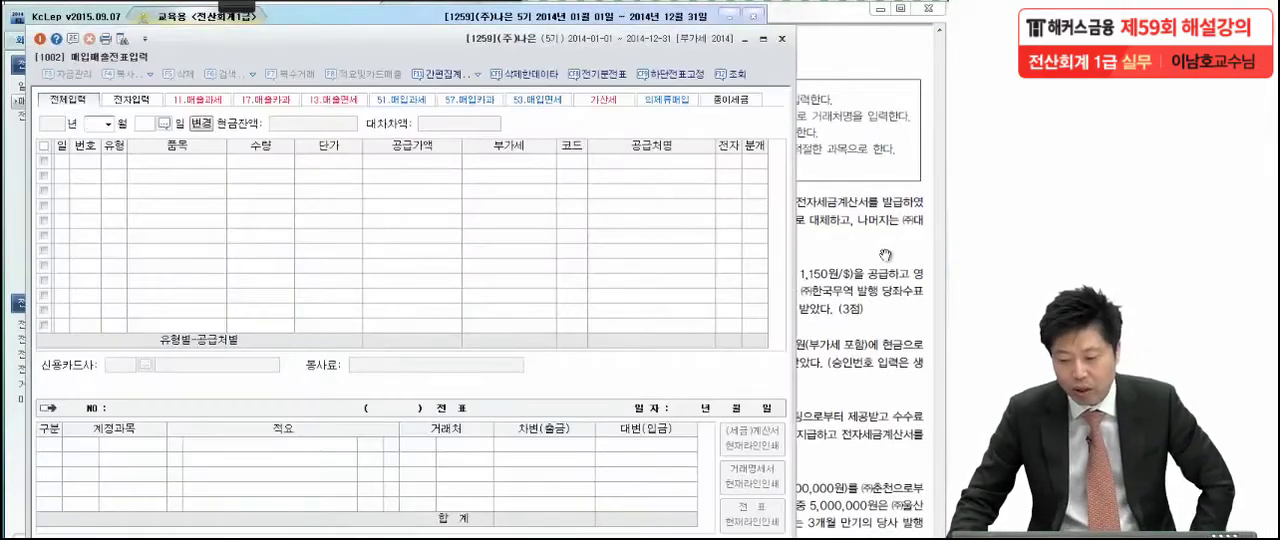
In the exam PDF, mark the July 17 transaction in red with a circled 11 beside it and an underline below 당좌수표로 받았다
{"action": "left_click", "coordinate": [887, 255]}
{"action": "scroll", "coordinate": [840, 451], "scroll_direction": "down", "scroll_amount": 5}
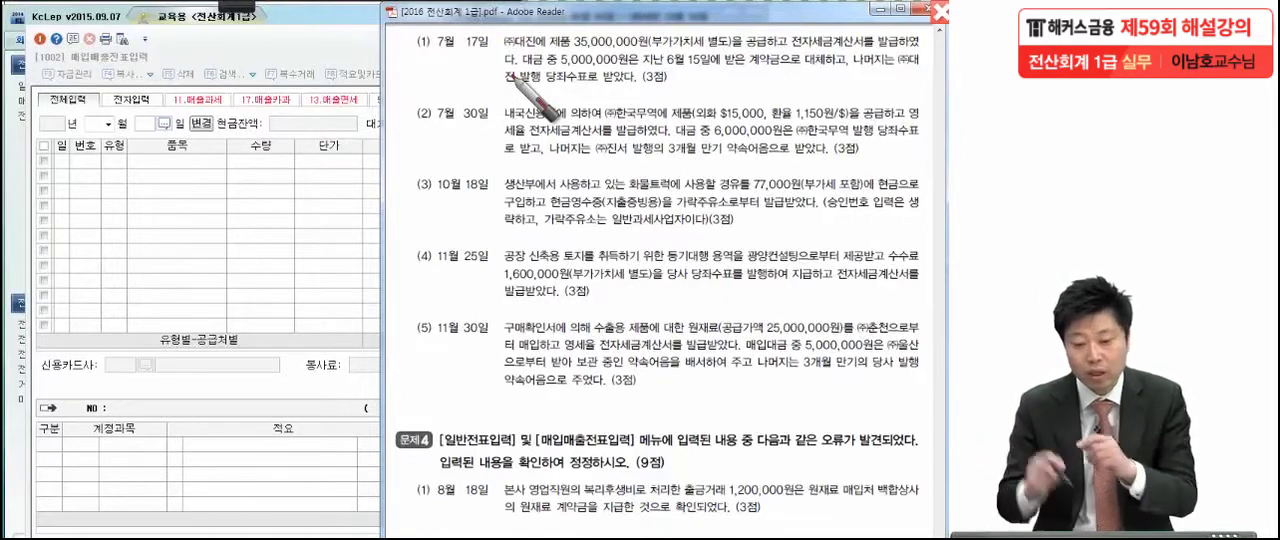
{"action": "left_click_drag", "start_coordinate": [407, 60], "coordinate": [413, 86]}
{"action": "left_click_drag", "start_coordinate": [428, 55], "coordinate": [425, 87]}
{"action": "mouse_move", "coordinate": [456, 97]}
{"action": "left_mouse_down"}
{"action": "mouse_move", "coordinate": [391, 65]}
{"action": "mouse_move", "coordinate": [461, 138]}
{"action": "left_mouse_up"}
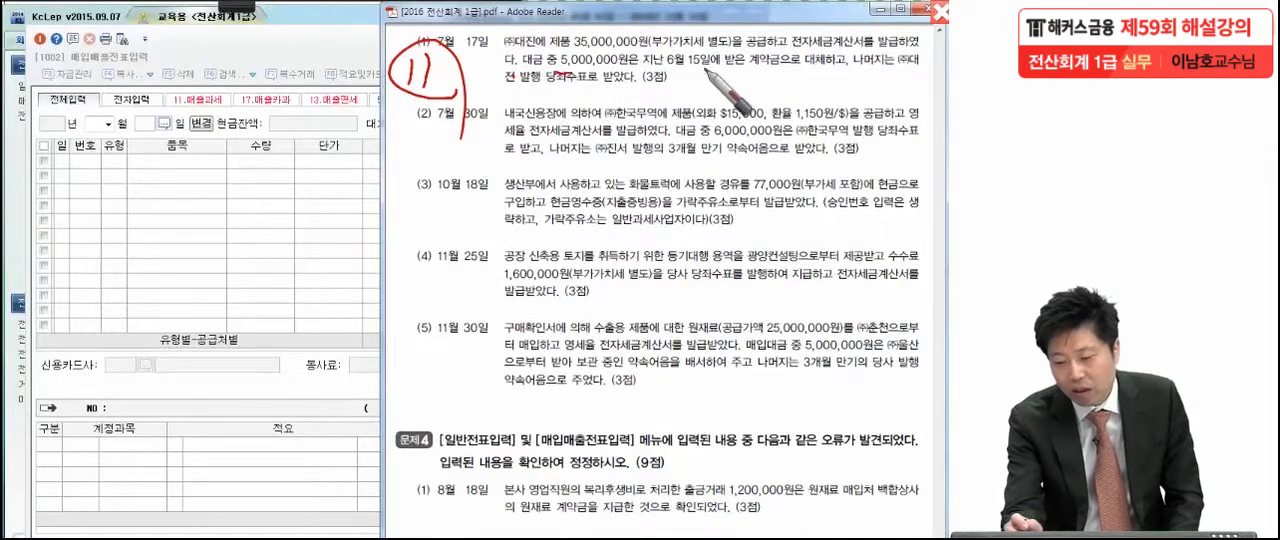
{"action": "left_click_drag", "start_coordinate": [680, 71], "coordinate": [675, 77]}
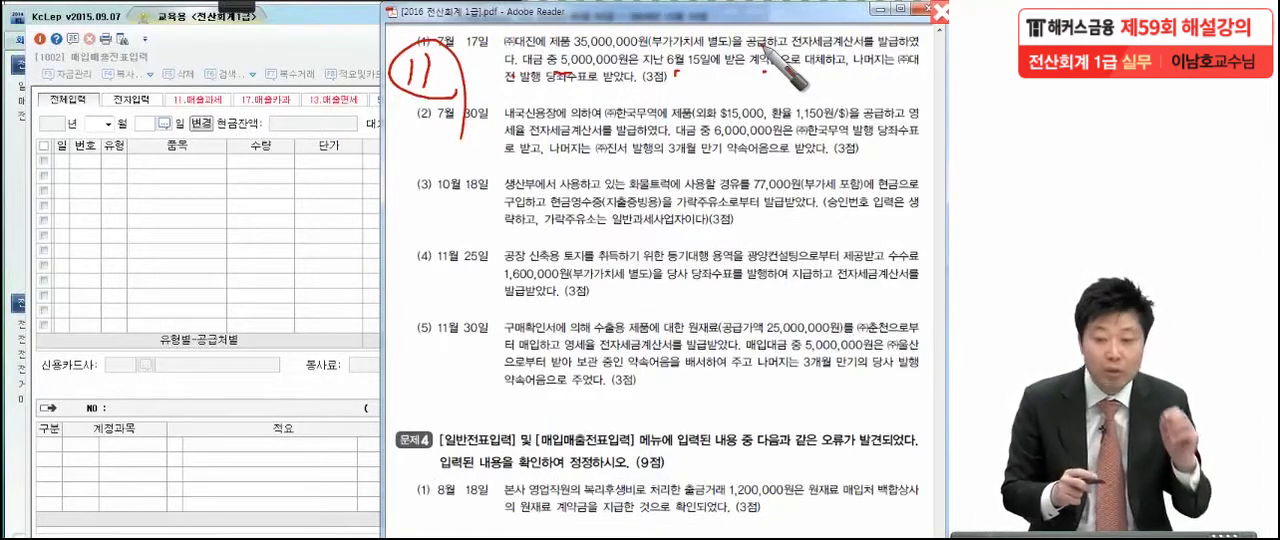
{"action": "left_click_drag", "start_coordinate": [880, 74], "coordinate": [886, 75]}
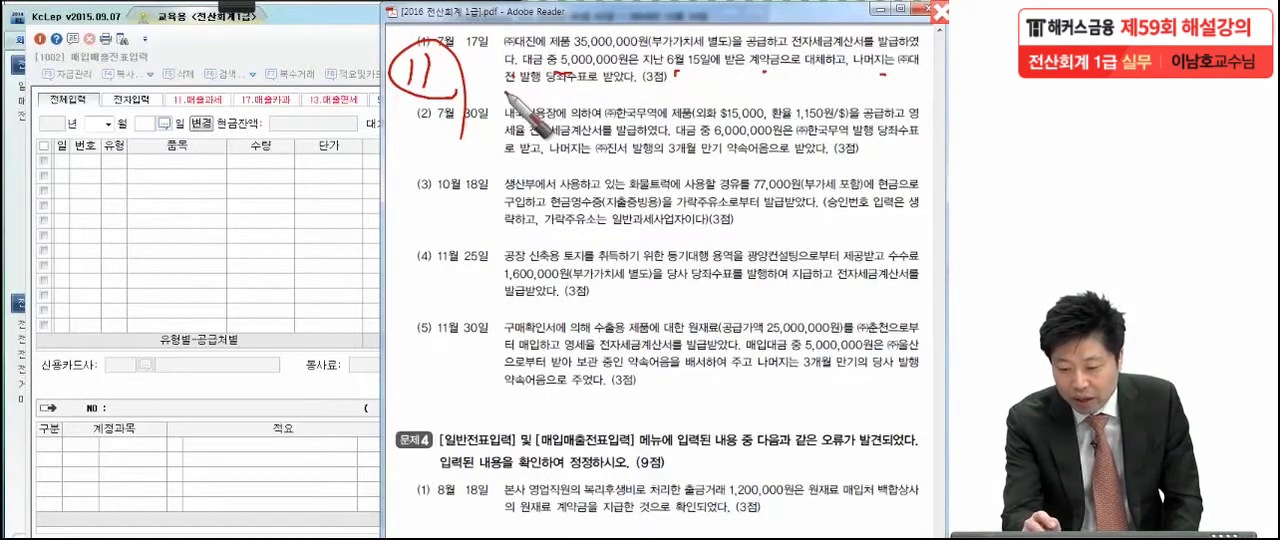
{"action": "left_click_drag", "start_coordinate": [505, 91], "coordinate": [632, 94]}
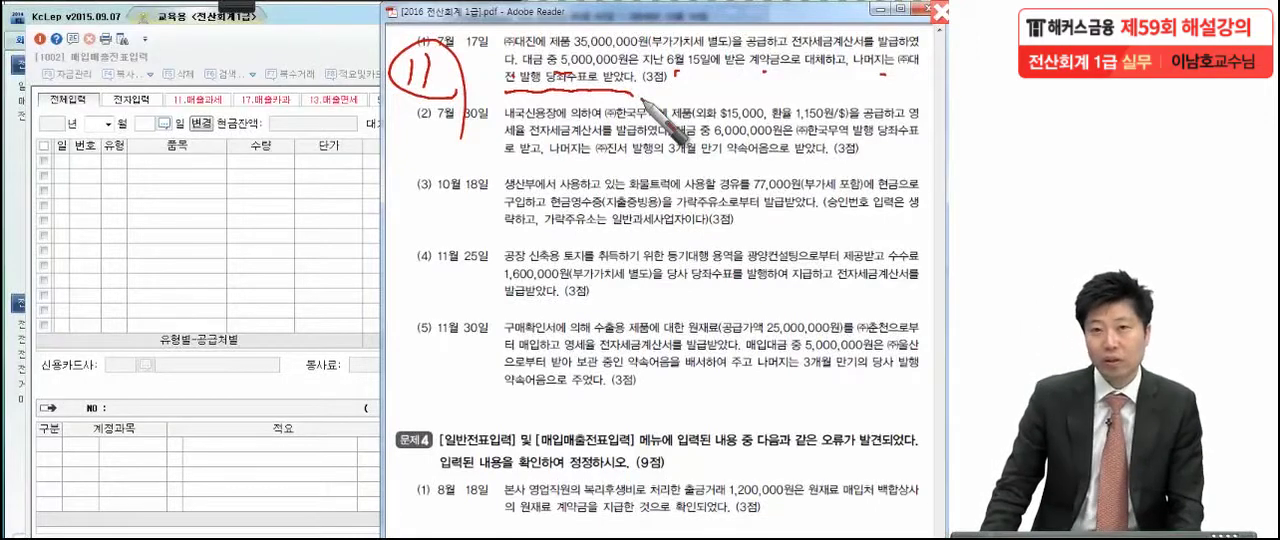
Leave the annotation pen, return to KcLep's 매입매출전표입력 and set the voucher date to month 07, day 17
{"action": "key", "text": "Escape"}
{"action": "left_click", "coordinate": [184, 186]}
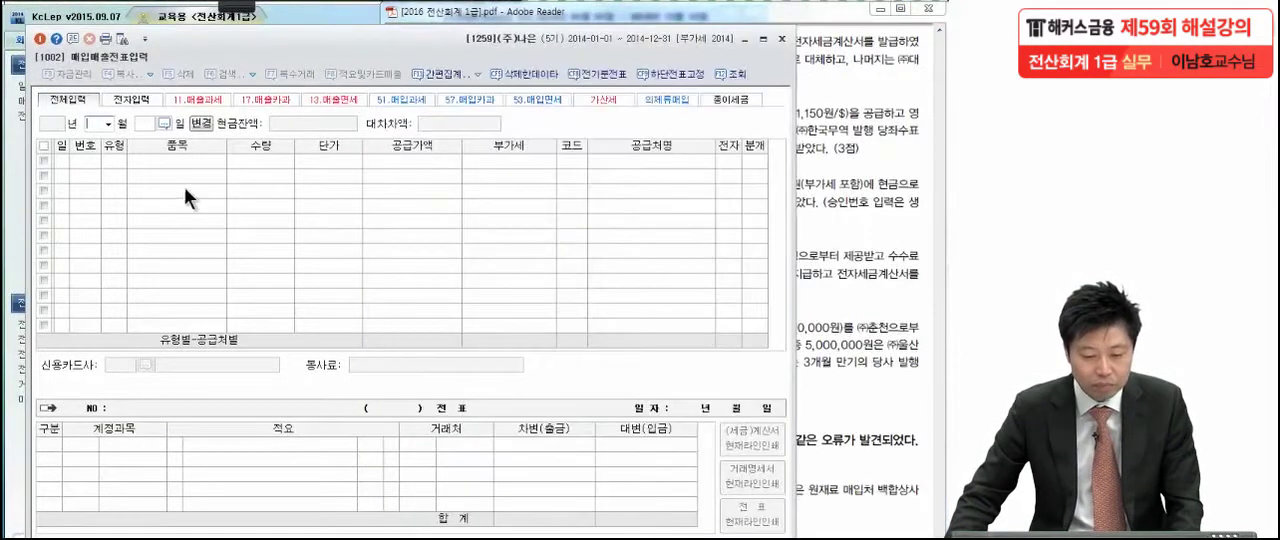
{"action": "left_click", "coordinate": [107, 124]}
{"action": "left_click", "coordinate": [101, 201]}
{"action": "type", "text": "17"}
{"action": "key", "text": "Return"}
Enter a sales line of 유형 11 과세 with a 공급가액 of 35,000,000, leaving 품목, 수량 and 단가 blank
{"action": "type", "text": "11"}
{"action": "key", "text": "Return"}
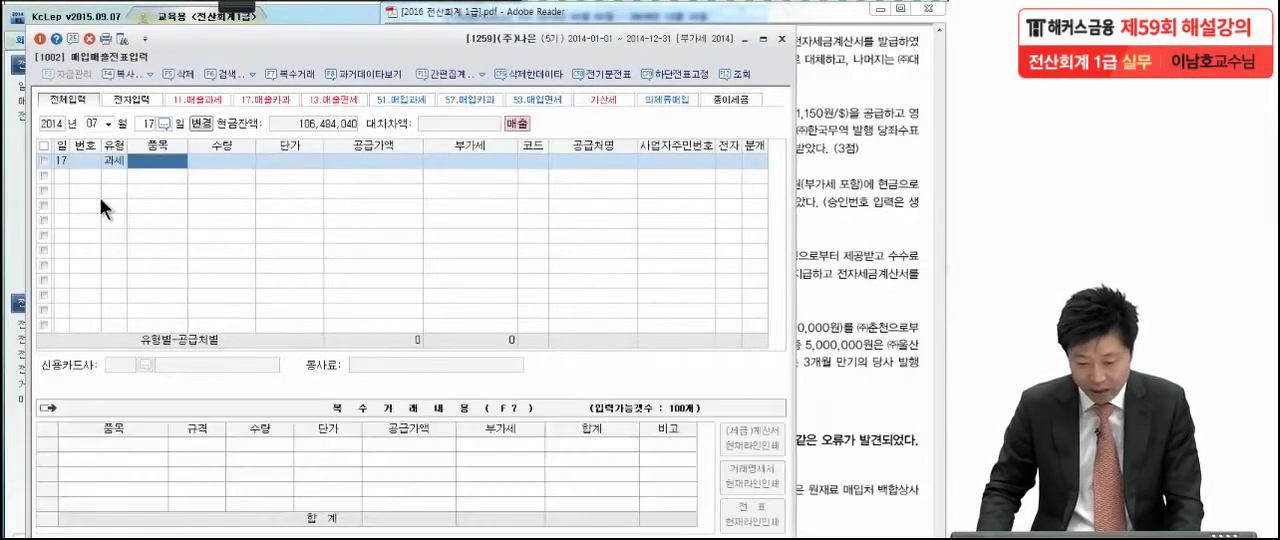
{"action": "key", "text": "Return"}
{"action": "key", "text": "Return"}
{"action": "key", "text": "Return"}
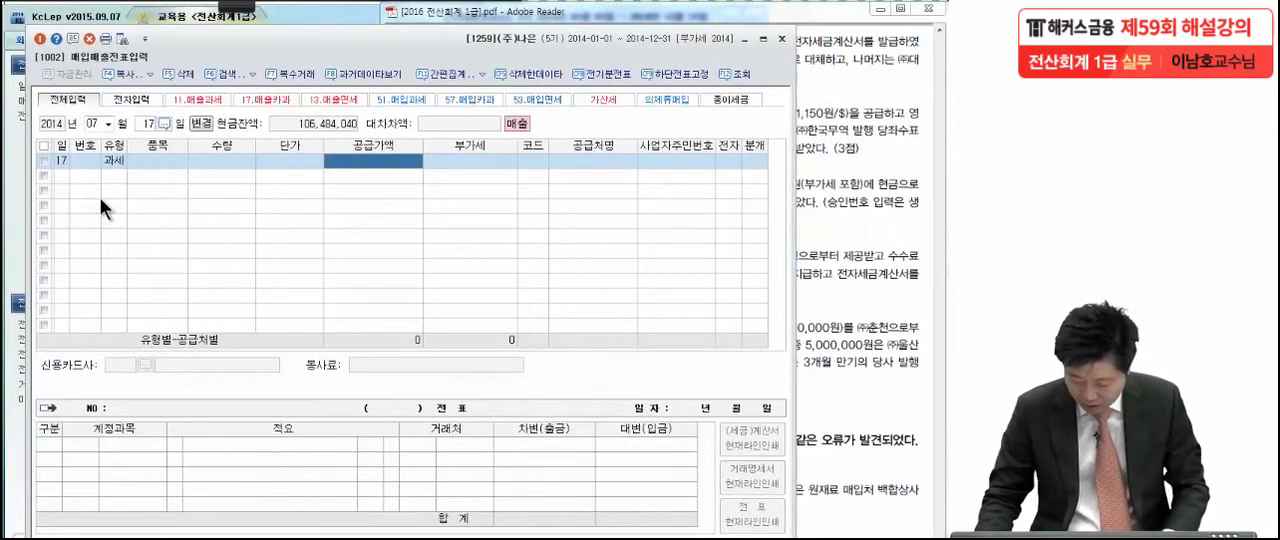
{"action": "type", "text": "350"}
{"action": "type", "text": "000"}
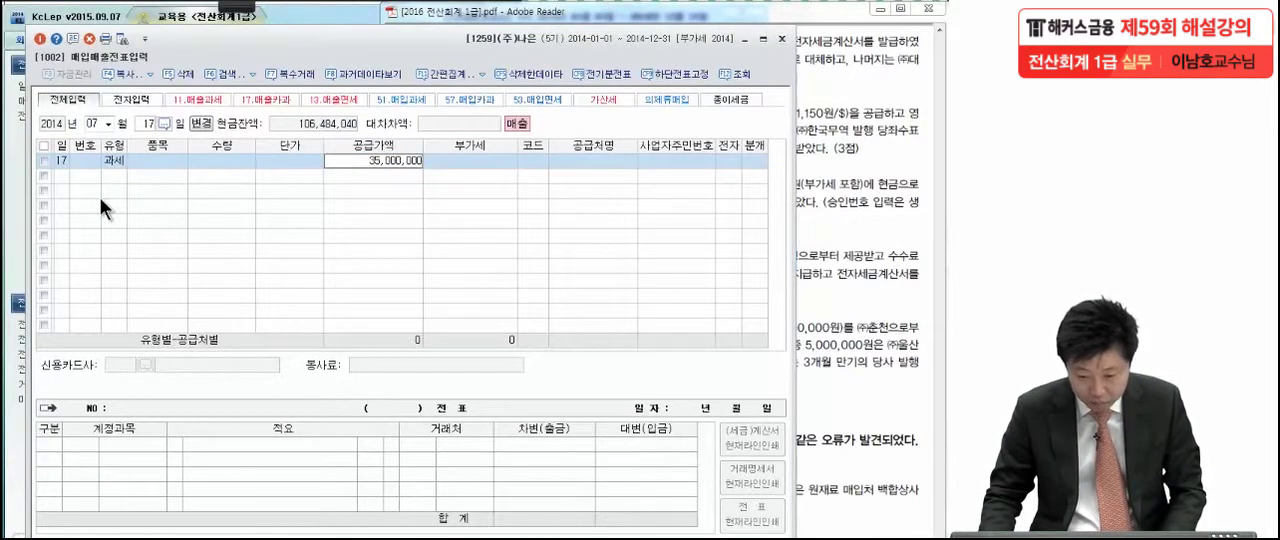
{"action": "key", "text": "Return"}
Set the sales line's 공급처 to (주)대진, 전자 to 여 and 분개 to 혼합
{"action": "key", "text": "Return"}
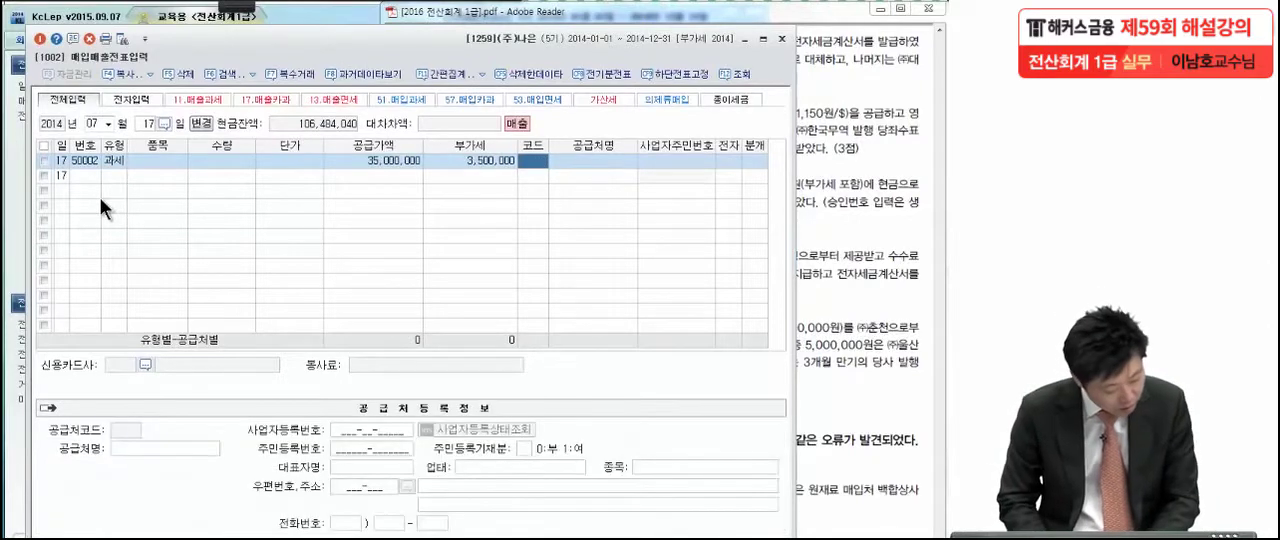
{"action": "type", "text": "대진"}
{"action": "key", "text": "Return"}
{"action": "key", "text": "Return"}
{"action": "key", "text": "Return"}
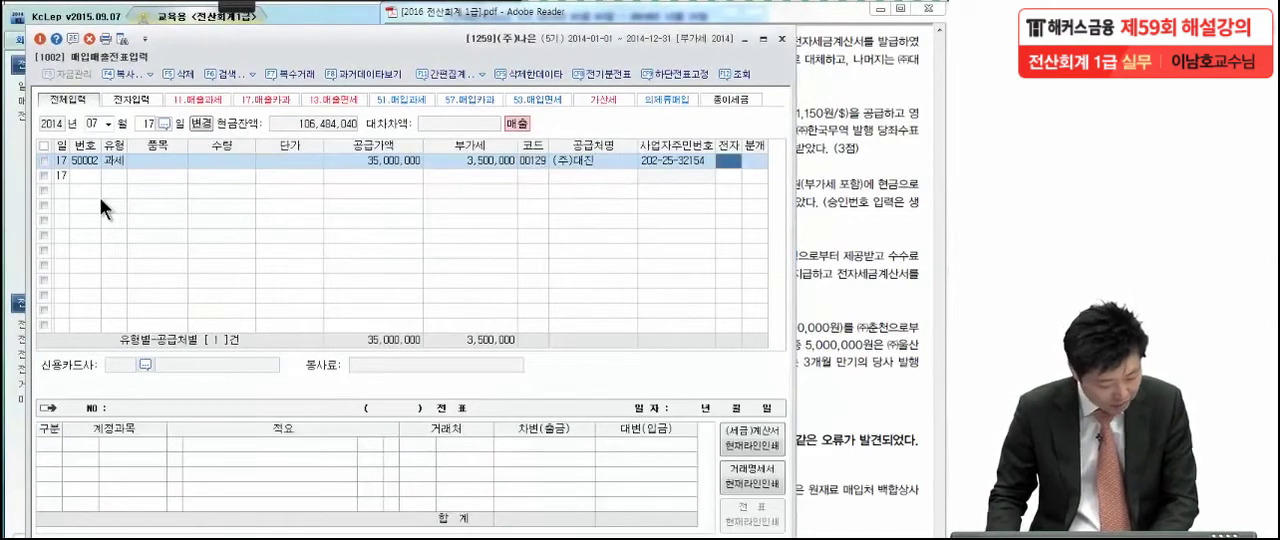
{"action": "key", "text": "1"}
{"action": "key", "text": "Return"}
{"action": "key", "text": "3"}
{"action": "key", "text": "Return"}
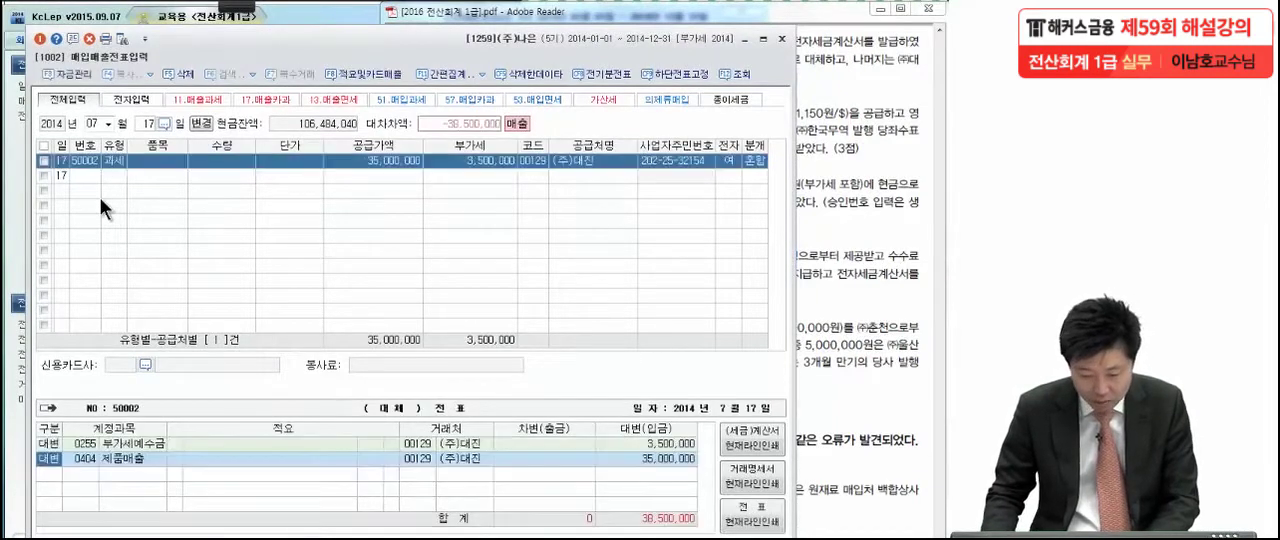
Keep the 제품매출 line as generated and add a 차변 line for account 0259 선수금 with an amount of 5,000,000
{"action": "key", "text": "Return"}
{"action": "key", "text": "Return"}
{"action": "key", "text": "Return"}
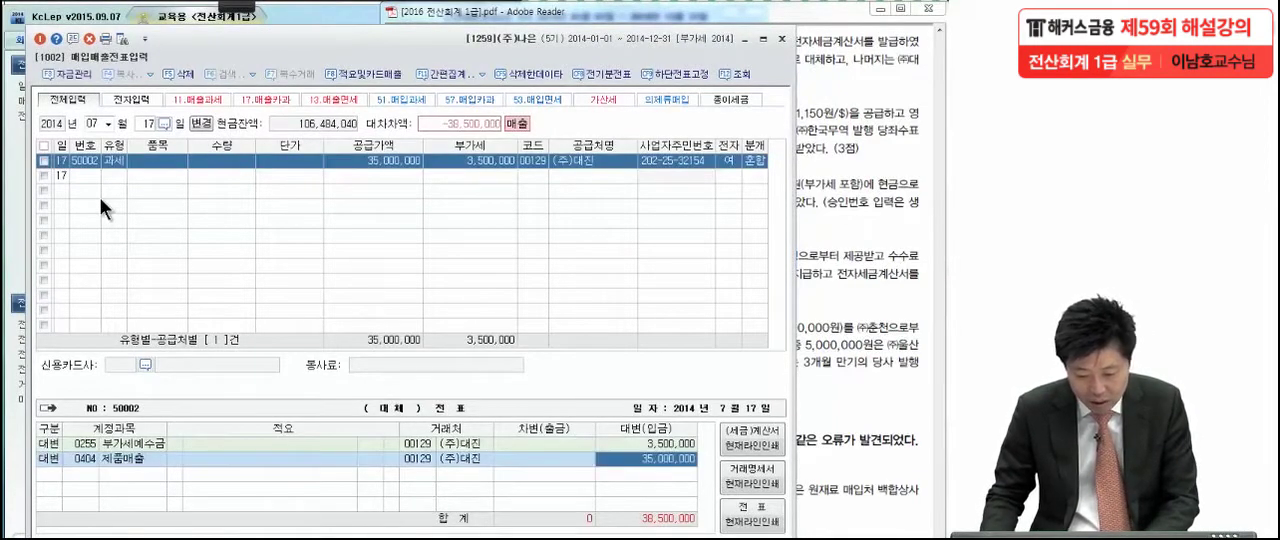
{"action": "key", "text": "3"}
{"action": "key", "text": "Return"}
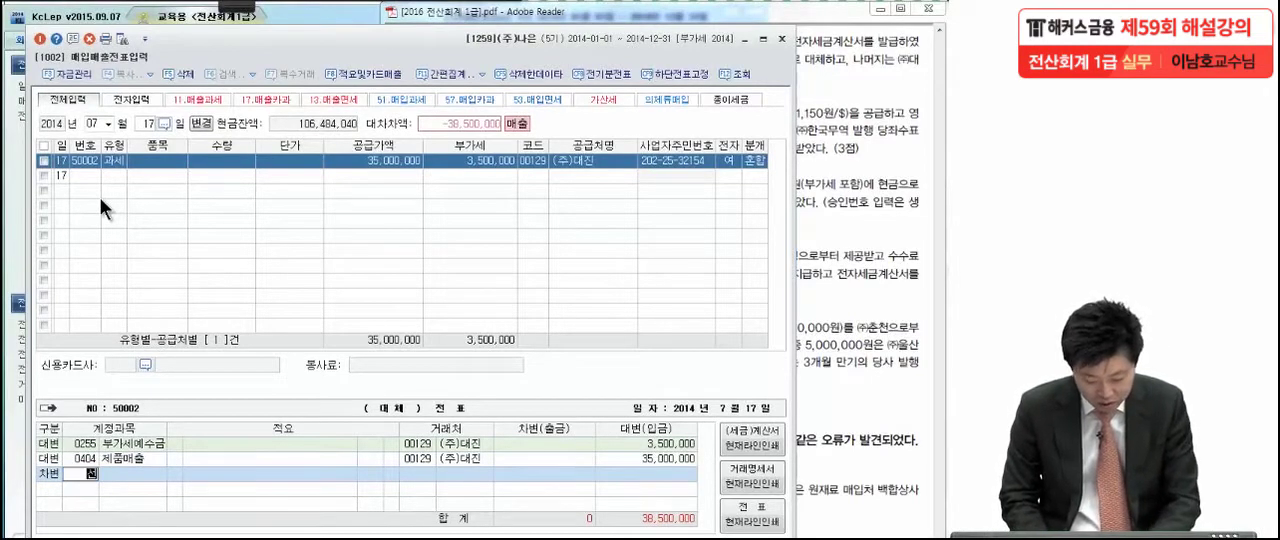
{"action": "type", "text": "선수"}
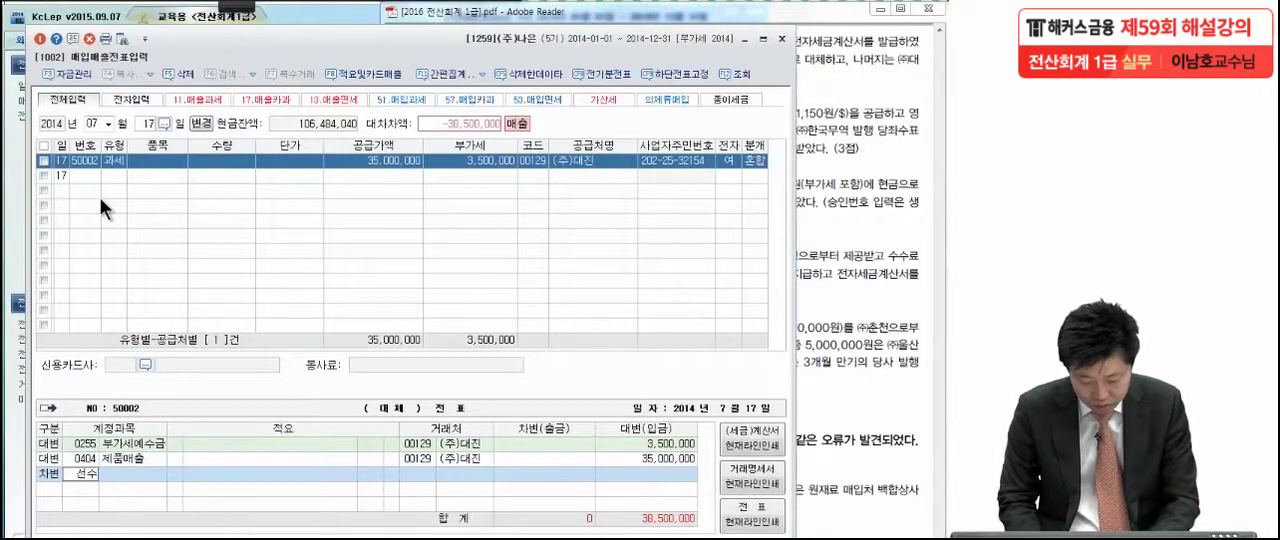
{"action": "key", "text": "Return"}
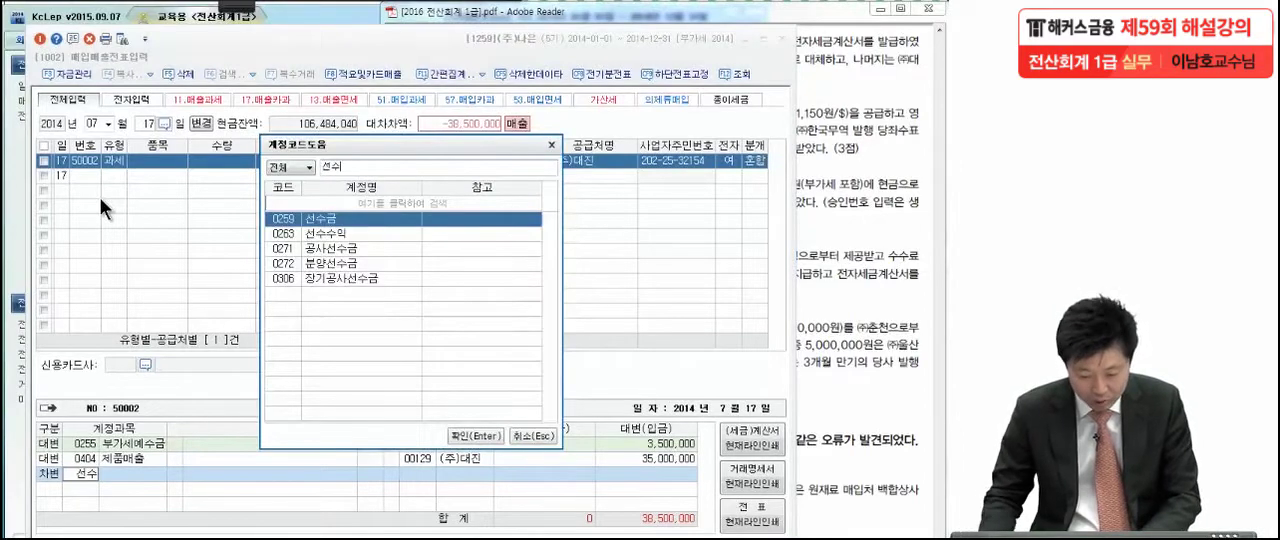
{"action": "key", "text": "Return"}
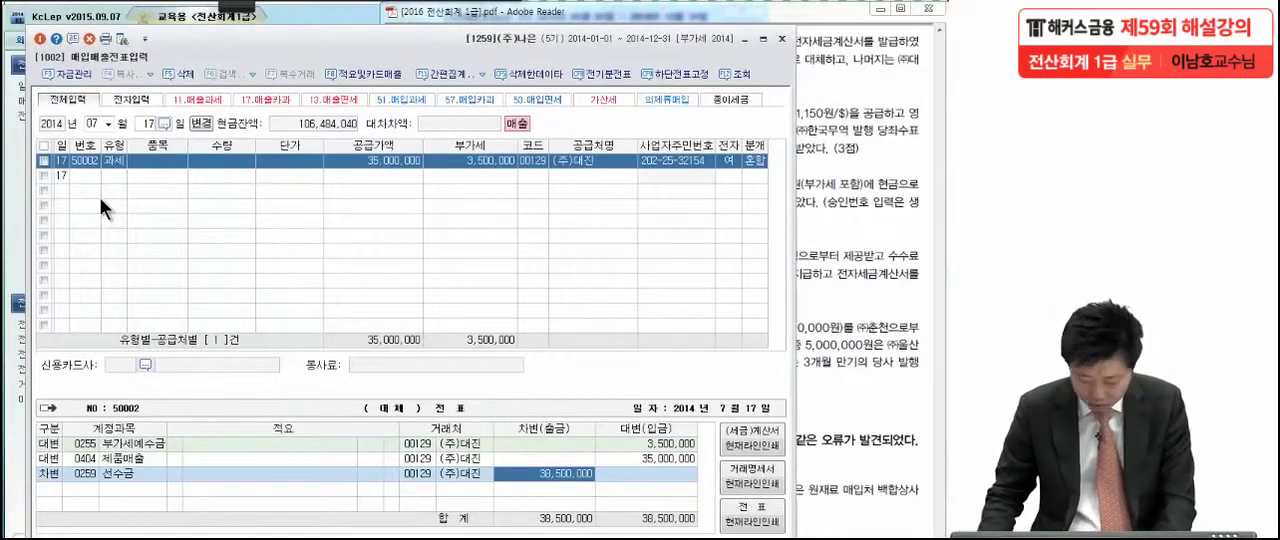
{"action": "type", "text": "5,000,0"}
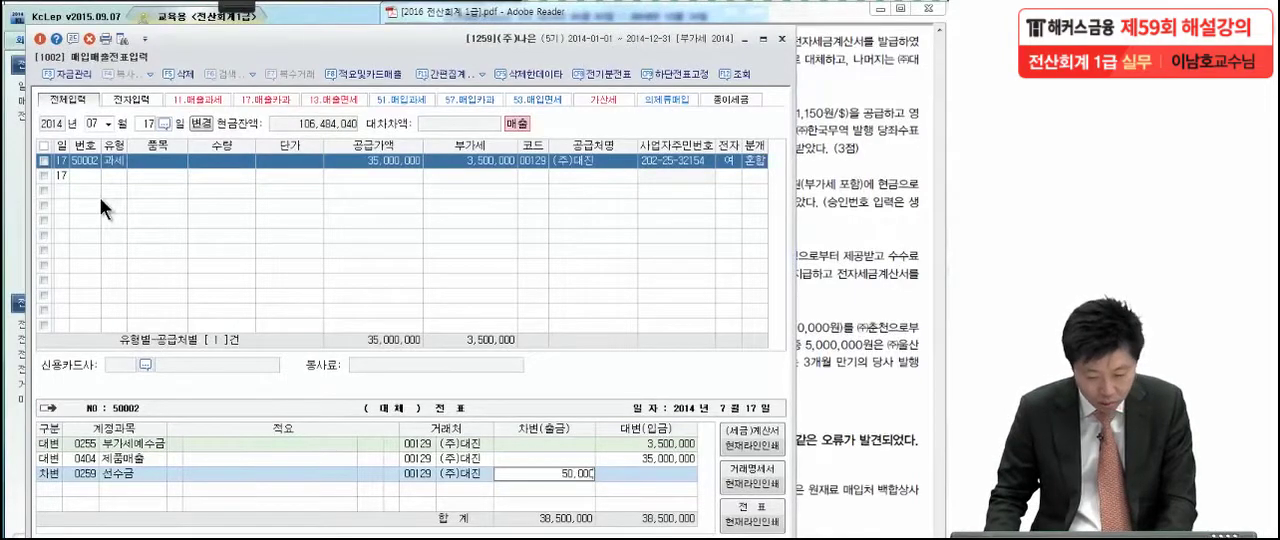
{"action": "type", "text": "00"}
{"action": "key", "text": "Return"}
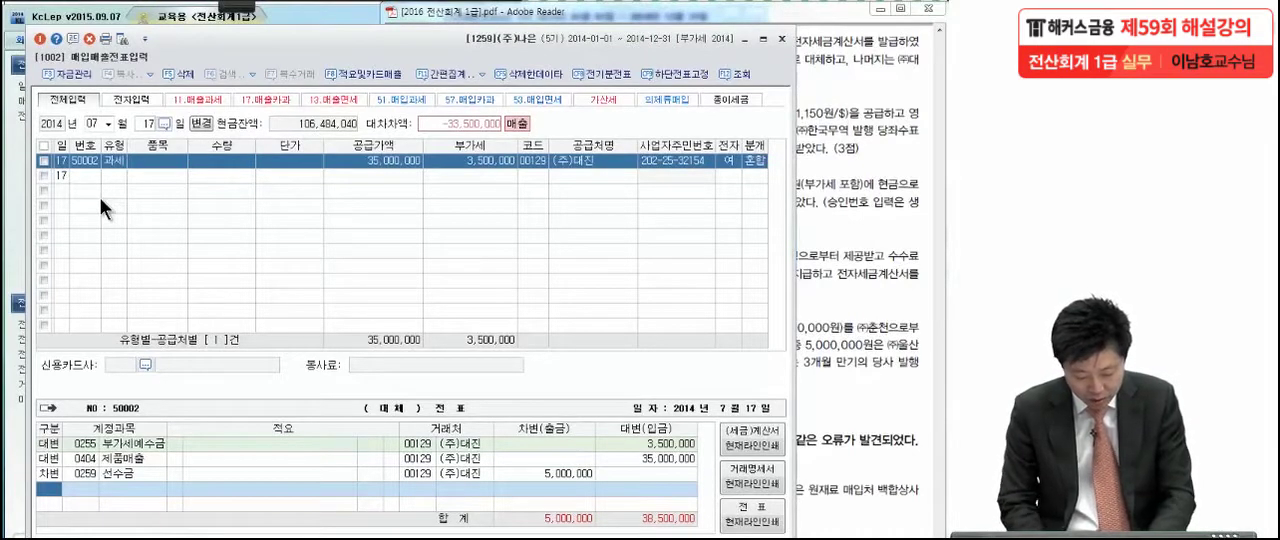
Add a 차변 line for account 0101 현금 with the remaining 33,500,000 to balance the July 17 entry
{"action": "type", "text": "3"}
{"action": "key", "text": "Return"}
{"action": "type", "text": "현금"}
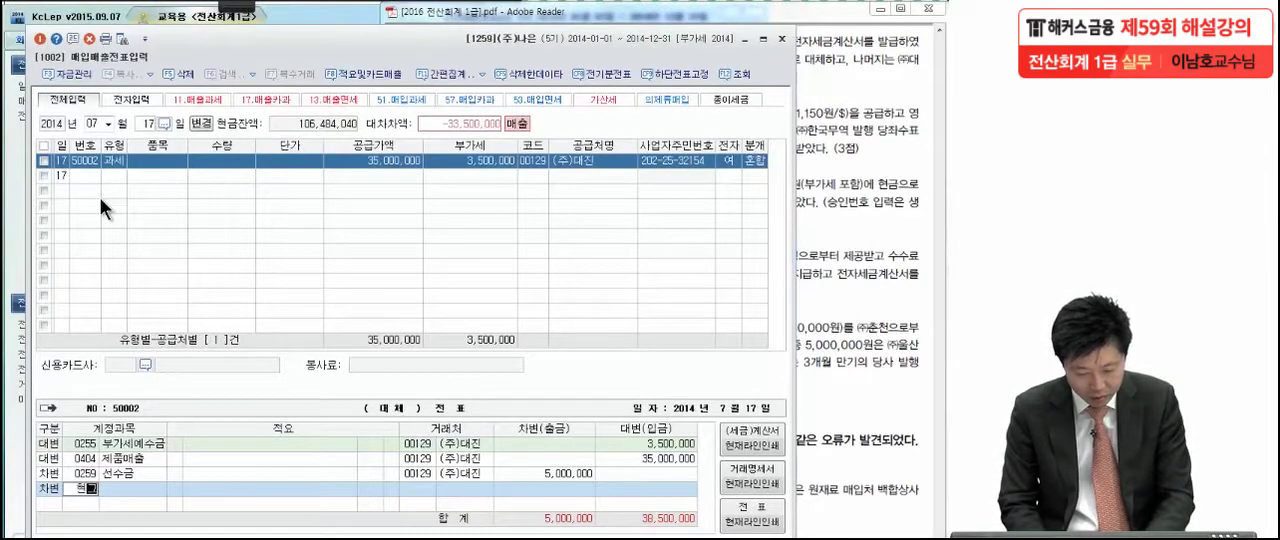
{"action": "key", "text": "Return"}
{"action": "key", "text": "Return"}
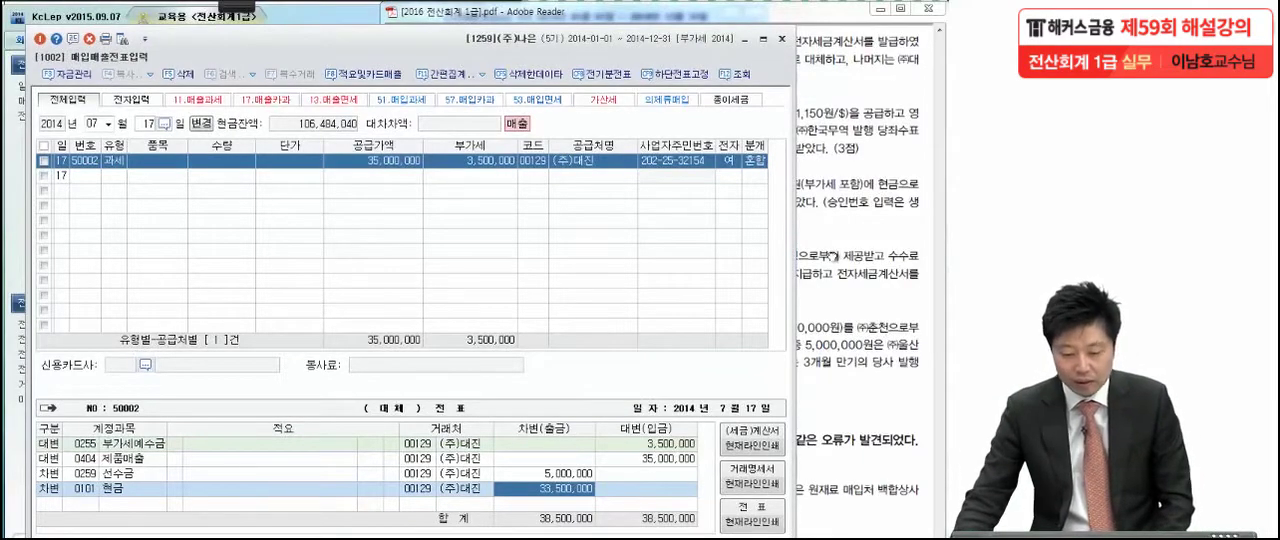
Switch to the exam PDF in Adobe Reader and annotate 문제 3 (2) of July 30 in red pen, writing a circled 12 beside it
{"action": "left_click", "coordinate": [832, 256]}
{"action": "scroll", "coordinate": [832, 256], "scroll_direction": "down", "scroll_amount": 2}
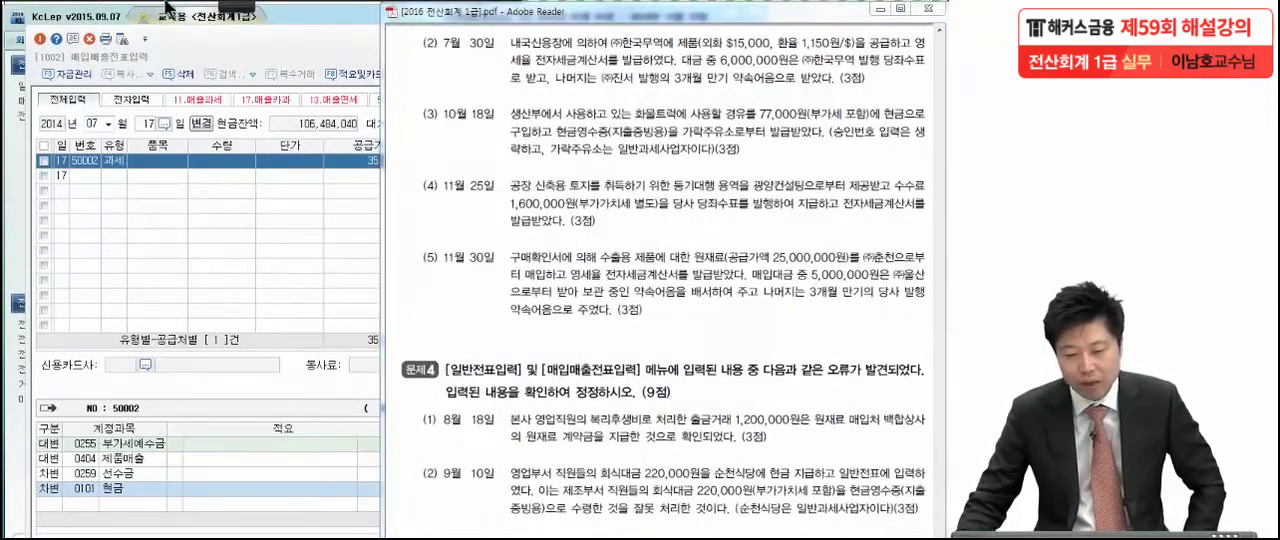
{"action": "mouse_move", "coordinate": [231, 3]}
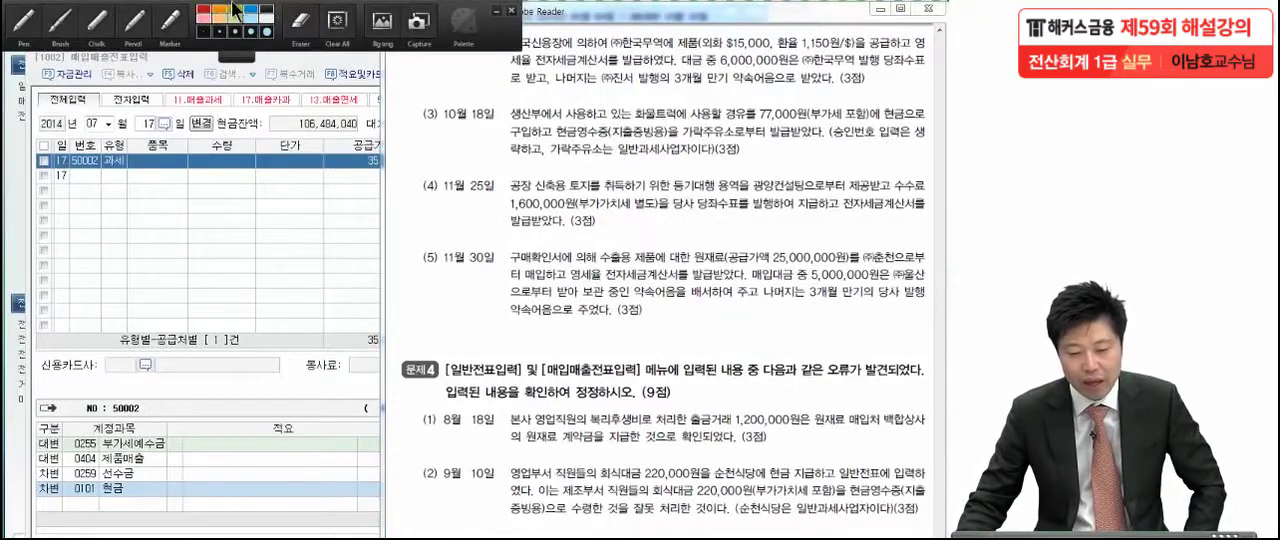
{"action": "left_click", "coordinate": [38, 28]}
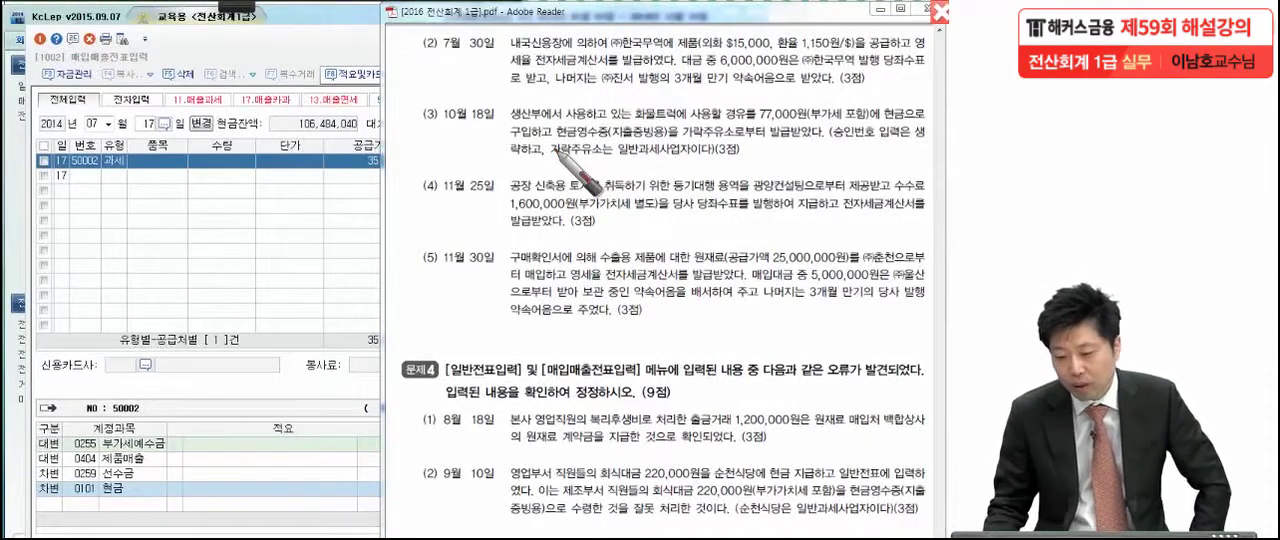
{"action": "left_click_drag", "start_coordinate": [769, 51], "coordinate": [767, 56]}
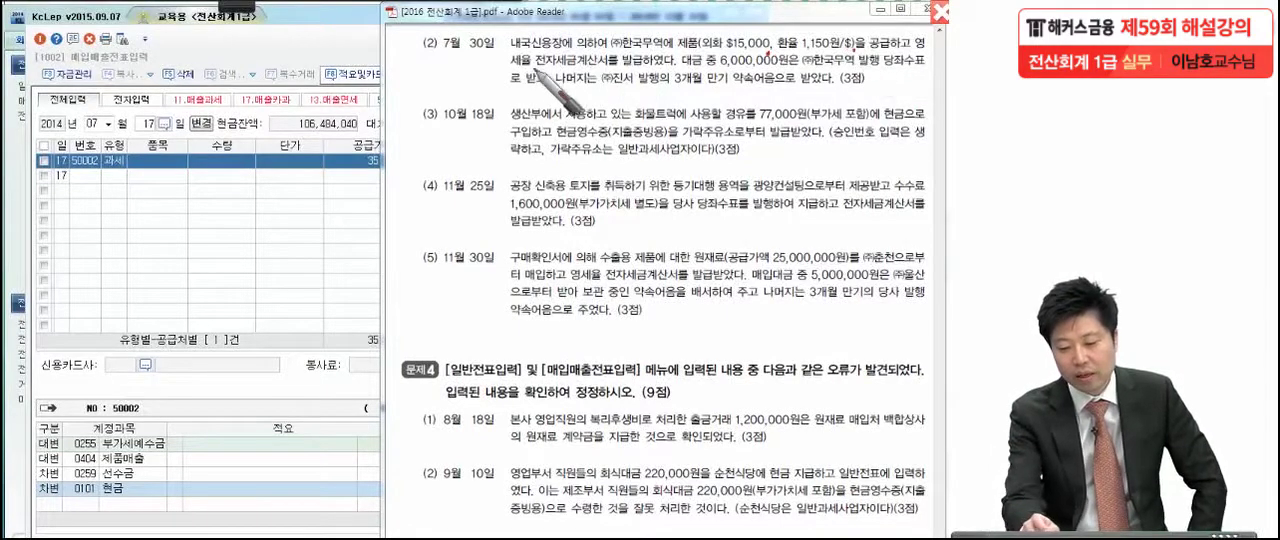
{"action": "left_click_drag", "start_coordinate": [677, 53], "coordinate": [679, 62]}
{"action": "mouse_move", "coordinate": [409, 48]}
{"action": "left_mouse_down"}
{"action": "mouse_move", "coordinate": [413, 91]}
{"action": "mouse_move", "coordinate": [454, 83]}
{"action": "left_mouse_up"}
{"action": "mouse_move", "coordinate": [472, 80]}
{"action": "left_mouse_down"}
{"action": "mouse_move", "coordinate": [390, 56]}
{"action": "mouse_move", "coordinate": [435, 200]}
{"action": "left_mouse_up"}
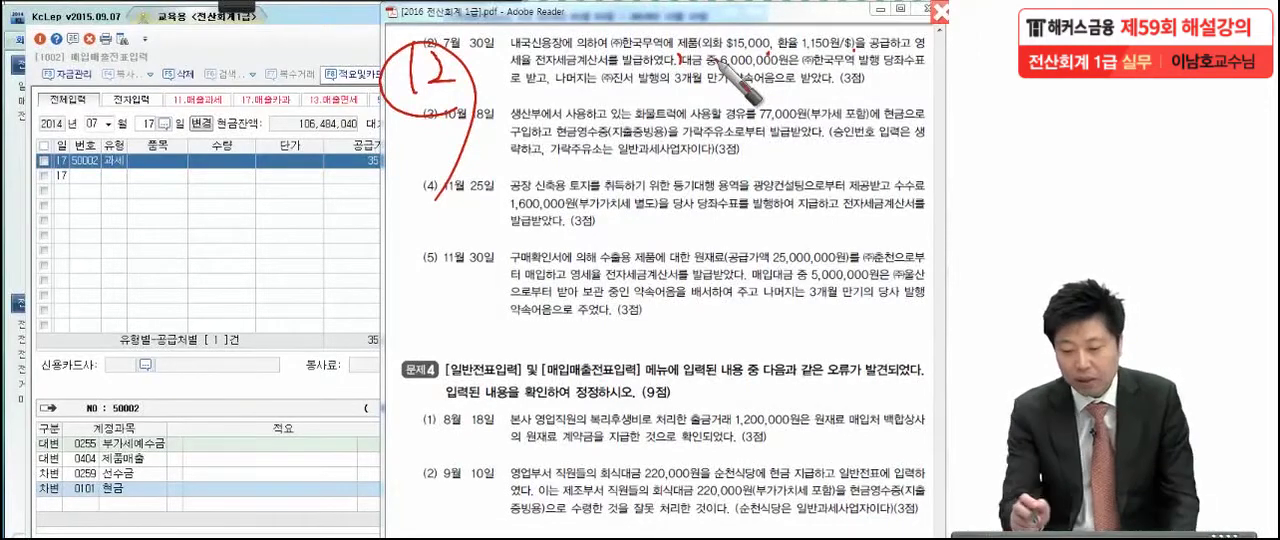
Underline the 3개월 만기 약속어음 wording in the July 30 question and mark its issuer ㈜진서 in red pen
{"action": "left_click", "coordinate": [586, 88]}
{"action": "mouse_move", "coordinate": [598, 86]}
{"action": "left_mouse_down"}
{"action": "mouse_move", "coordinate": [622, 101]}
{"action": "mouse_move", "coordinate": [646, 88]}
{"action": "mouse_move", "coordinate": [776, 90]}
{"action": "left_mouse_up"}
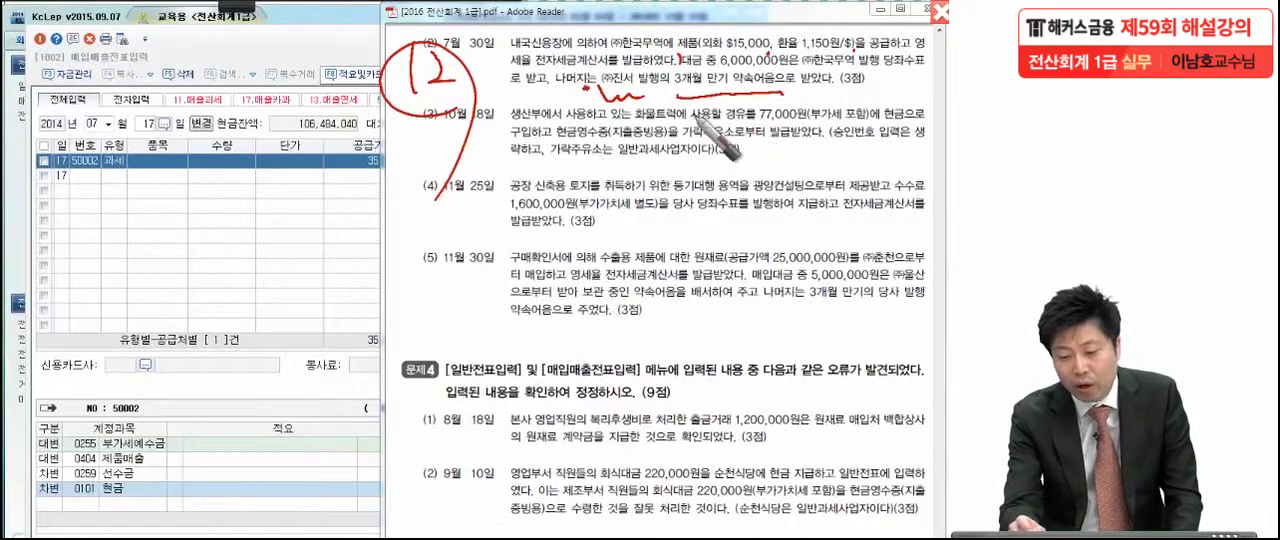
{"action": "left_click_drag", "start_coordinate": [651, 41], "coordinate": [646, 47]}
{"action": "left_click_drag", "start_coordinate": [634, 86], "coordinate": [642, 100]}
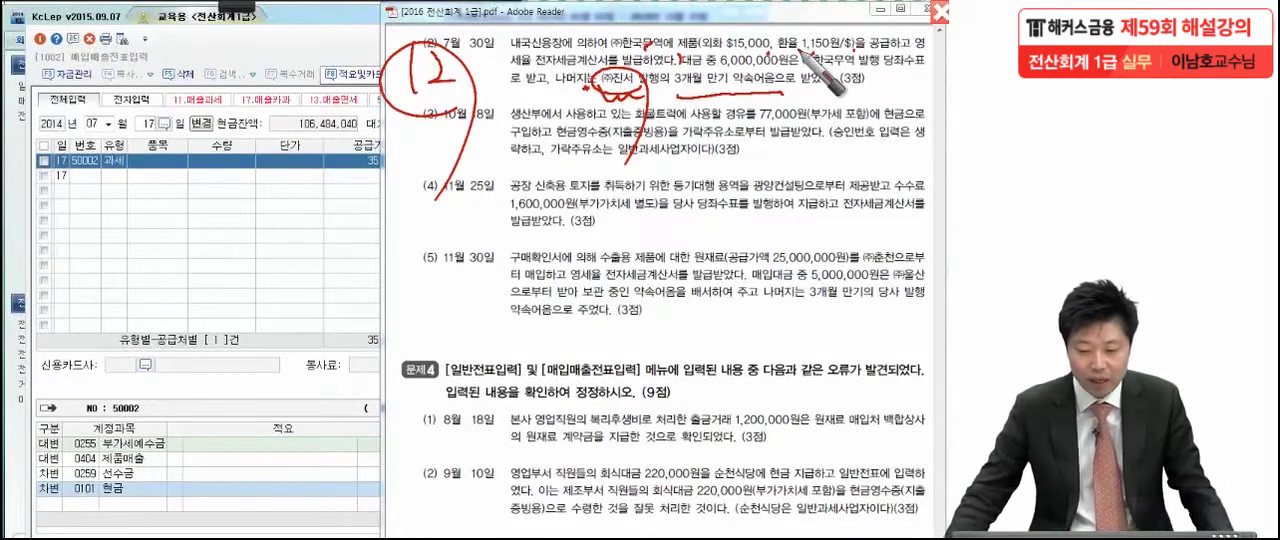
Return to 매입매출전표입력 and enter a July 30 sales line of 유형 12 영세 with a 공급가액 of 17,250,000, leaving 품목, 수량 and 단가 blank
{"action": "left_click", "coordinate": [151, 119]}
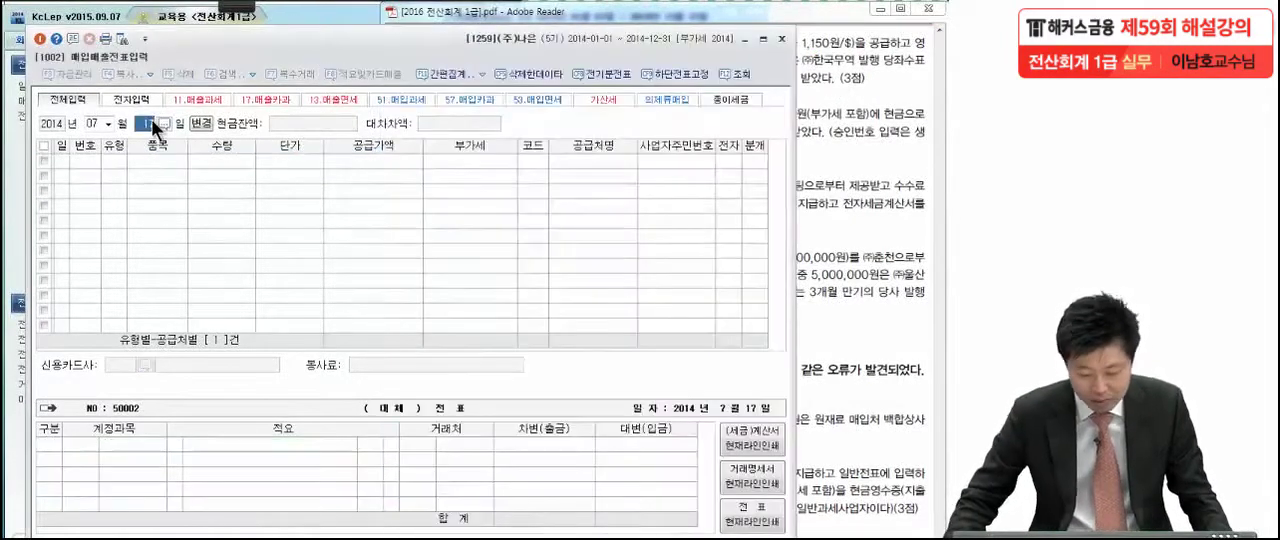
{"action": "type", "text": "30"}
{"action": "key", "text": "Return"}
{"action": "type", "text": "12"}
{"action": "key", "text": "Return"}
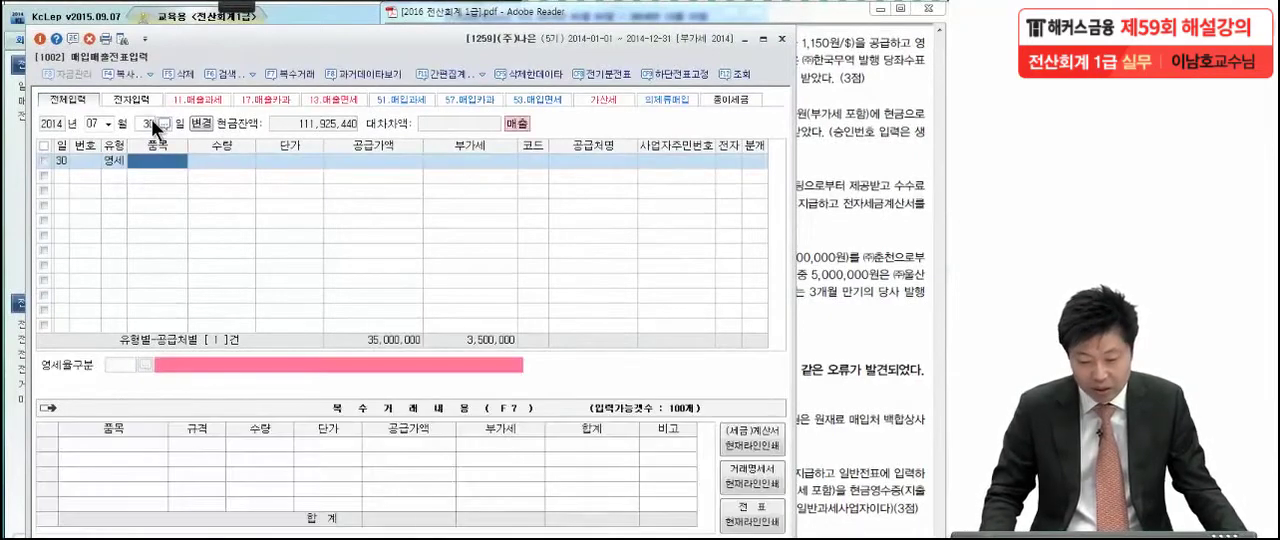
{"action": "key", "text": "Return"}
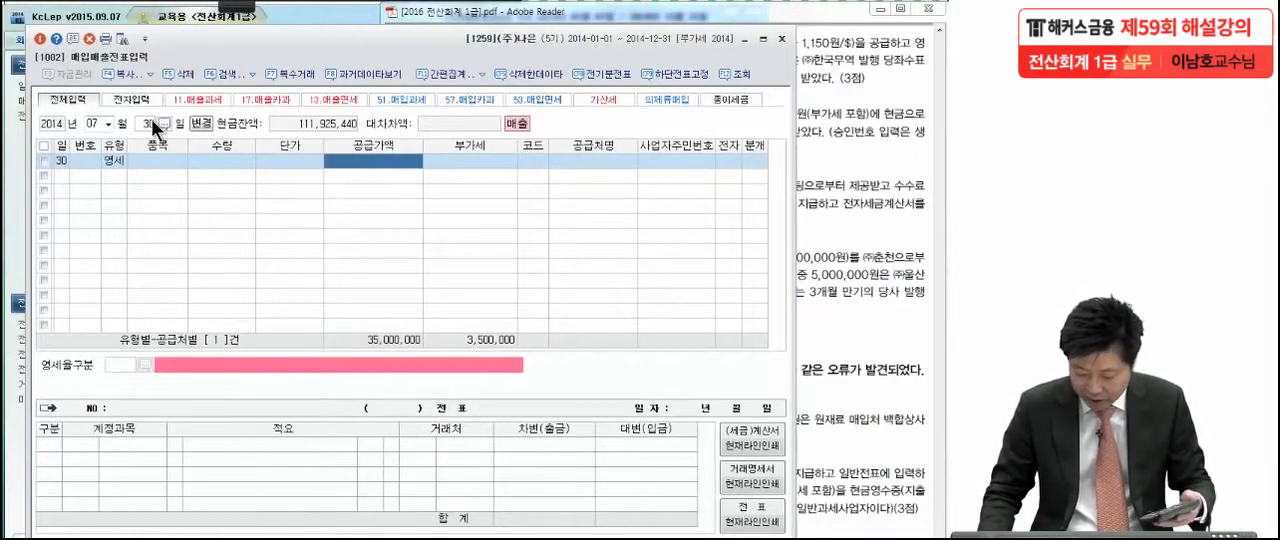
{"action": "type", "text": "17,250,"}
{"action": "type", "text": "000"}
{"action": "key", "text": "Return"}
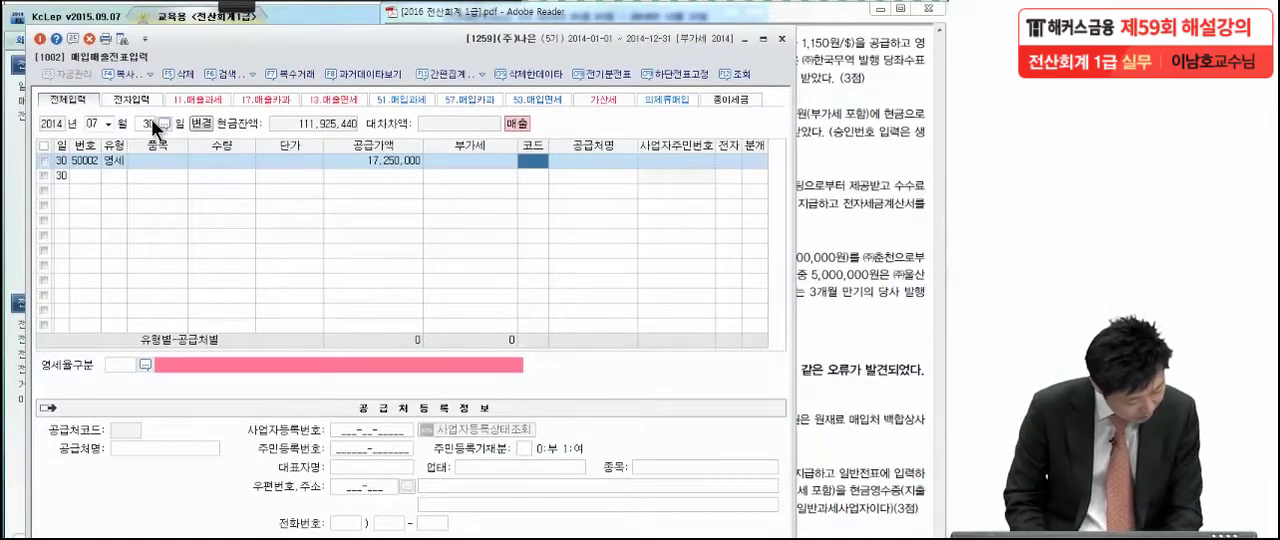
Set the July 30 sales line's 공급처 to (주)한국무역 and 전자 to 여
{"action": "type", "text": "한국무"}
{"action": "key", "text": "Return"}
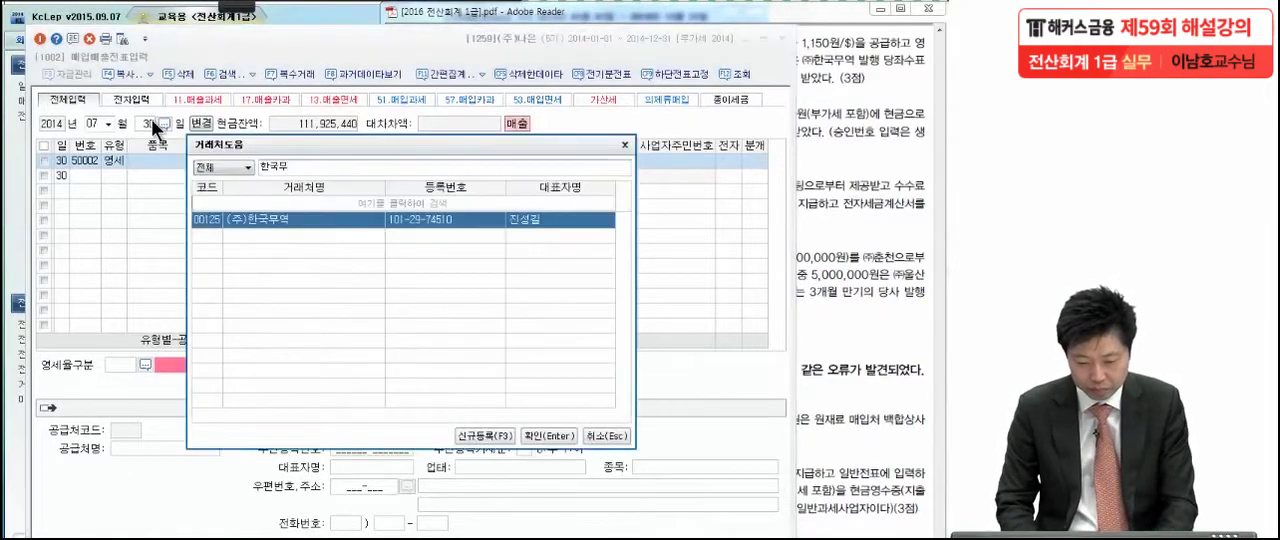
{"action": "key", "text": "Return"}
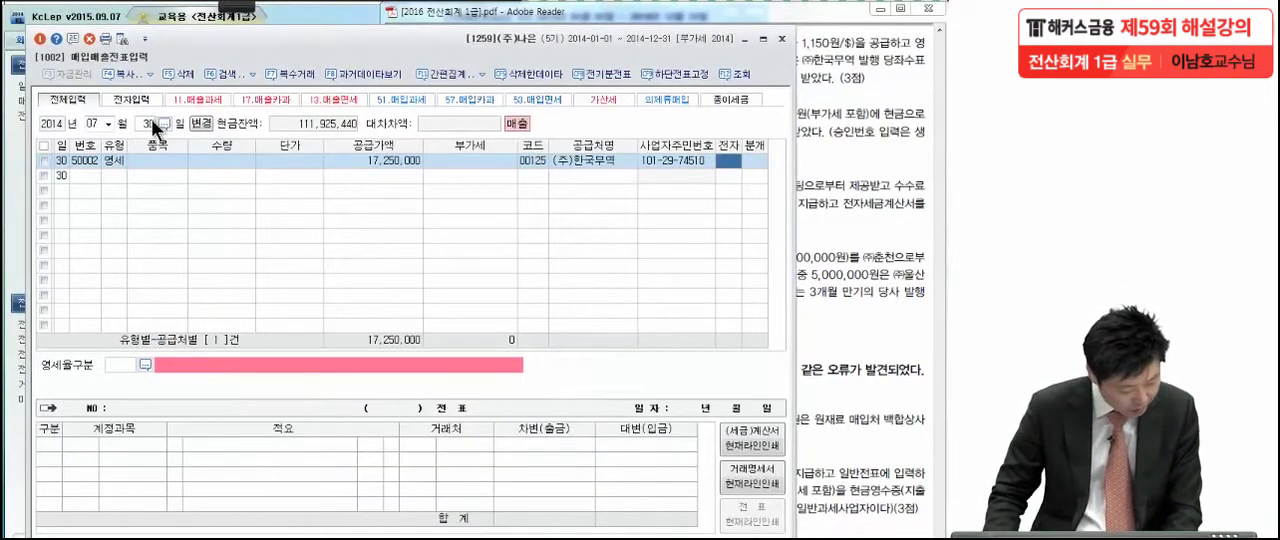
{"action": "type", "text": "1"}
{"action": "key", "text": "Return"}
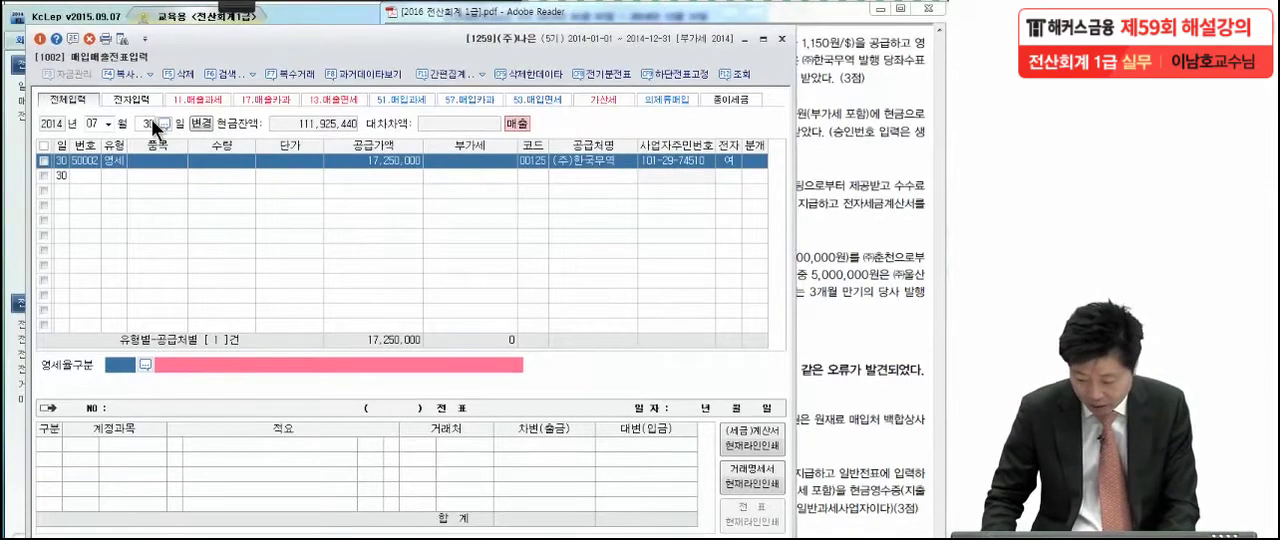
Set 영세율구분 to 3 (내국신용장·구매확인서에 의하여 공급하는 재화) and 분개 to 혼합, keeping the generated 제품매출 line
{"action": "left_click", "coordinate": [146, 364]}
{"action": "left_click", "coordinate": [220, 248]}
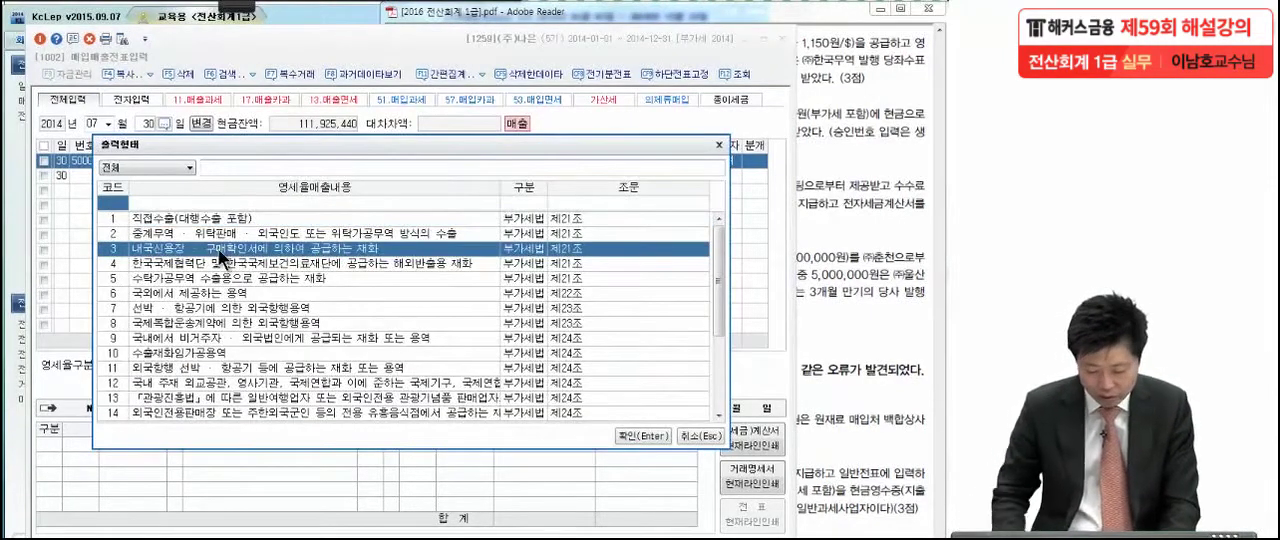
{"action": "double_click", "coordinate": [219, 250]}
{"action": "key", "text": "Return"}
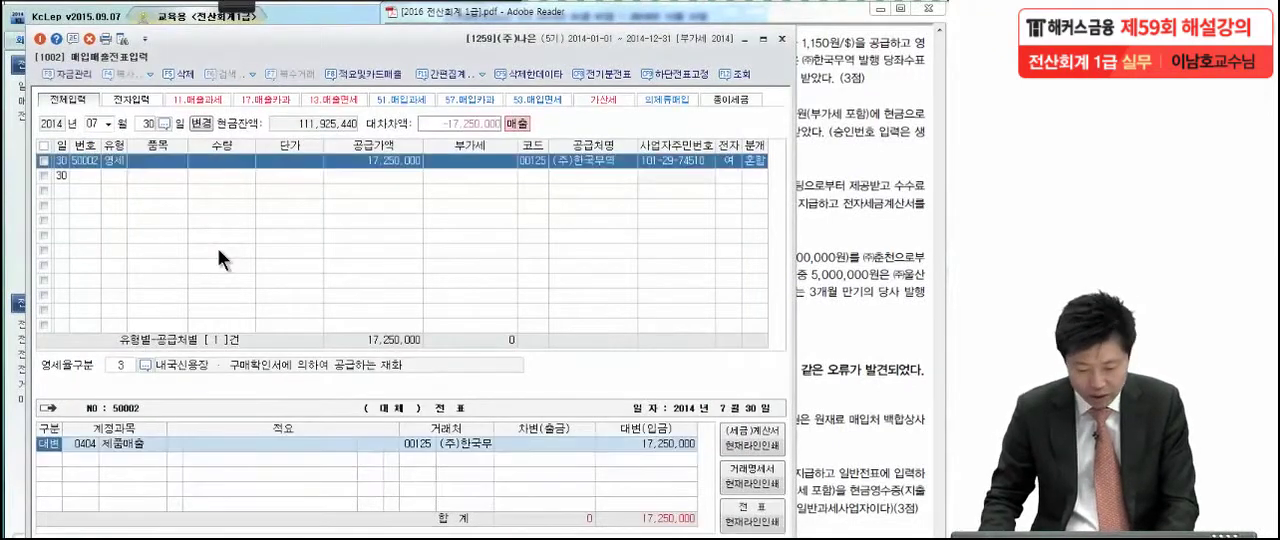
{"action": "key", "text": "Return"}
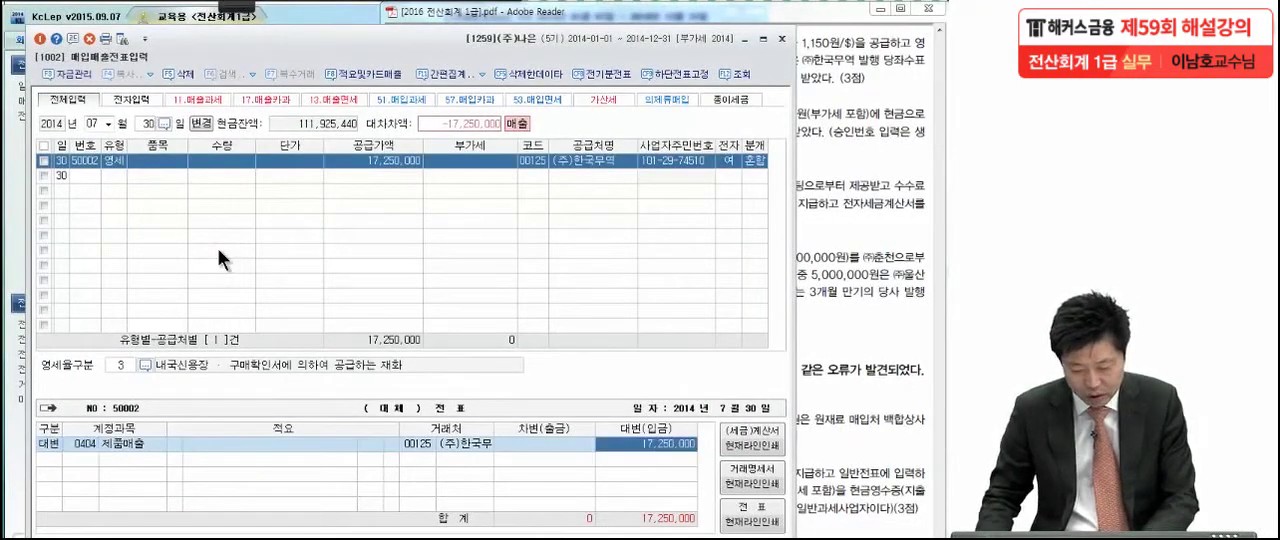
{"action": "key", "text": "Return"}
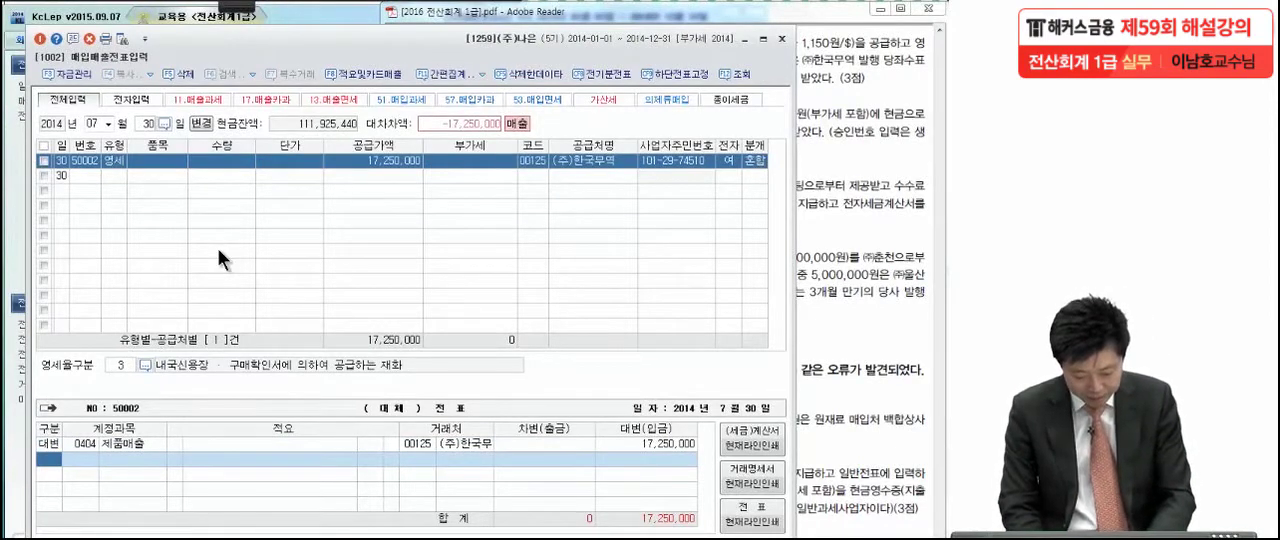
Add a 차변 line for account 0101 현금 with an amount of 6,000,000
{"action": "type", "text": "3"}
{"action": "key", "text": "Return"}
{"action": "type", "text": "현금"}
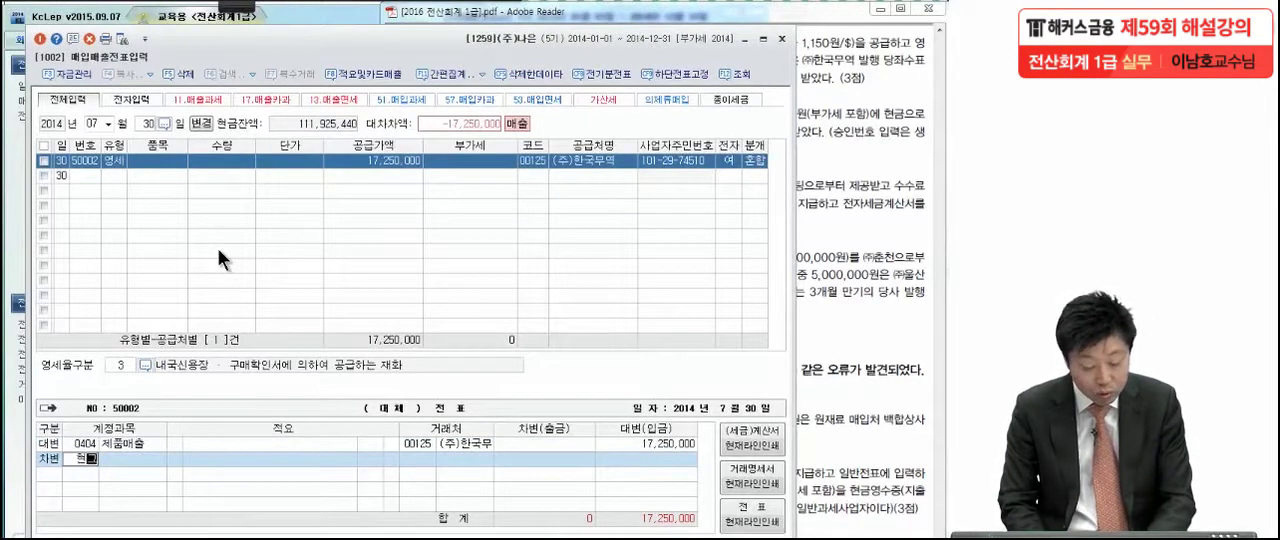
{"action": "key", "text": "Return"}
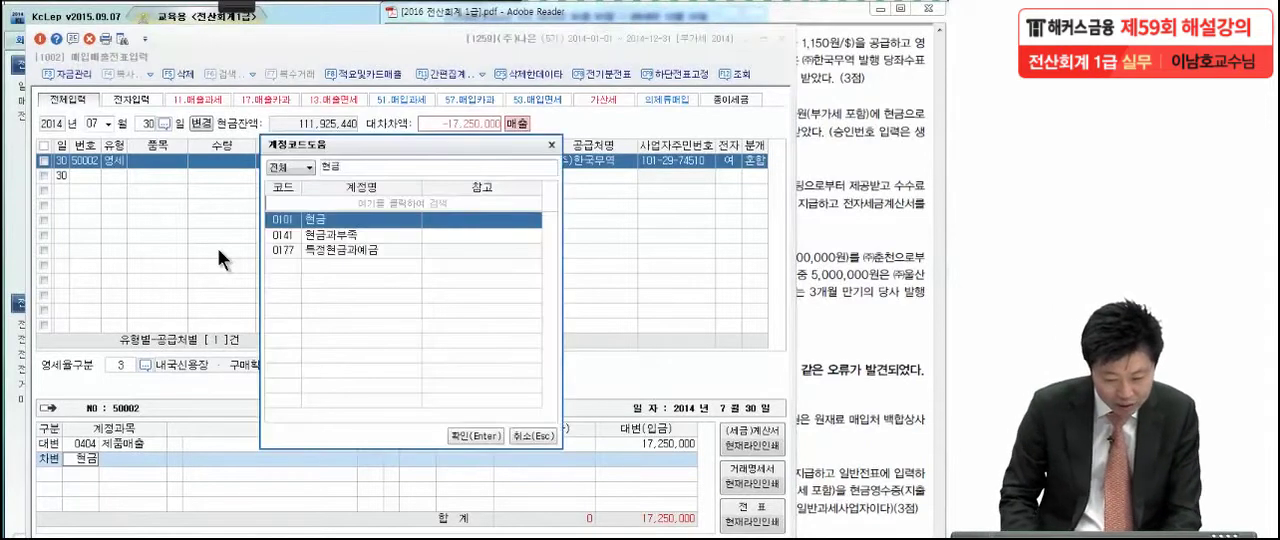
{"action": "key", "text": "Return"}
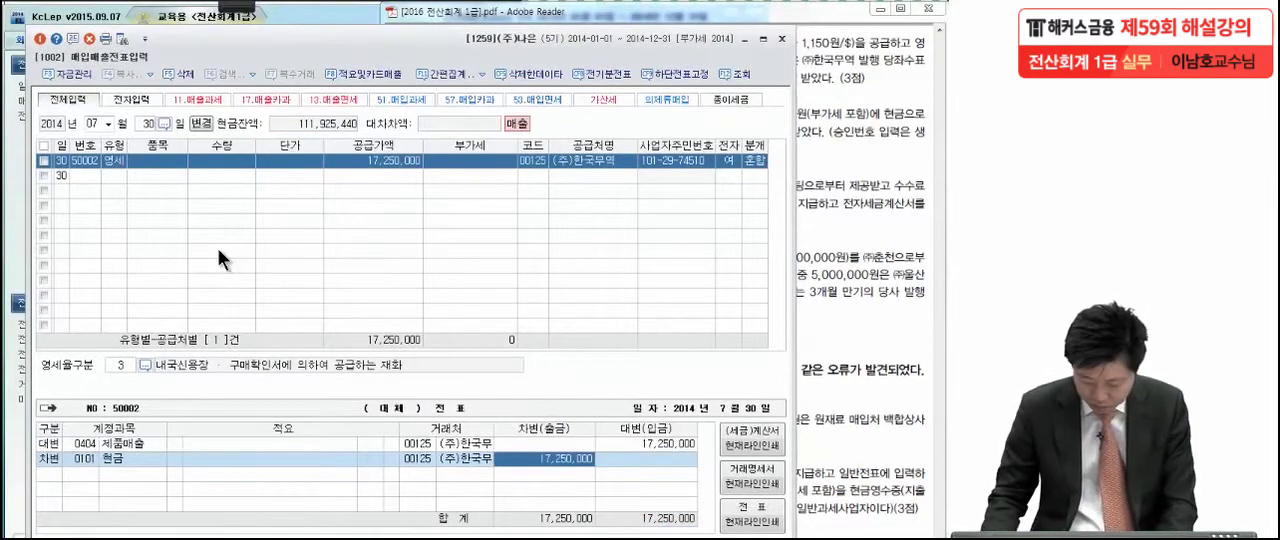
{"action": "type", "text": "6000000"}
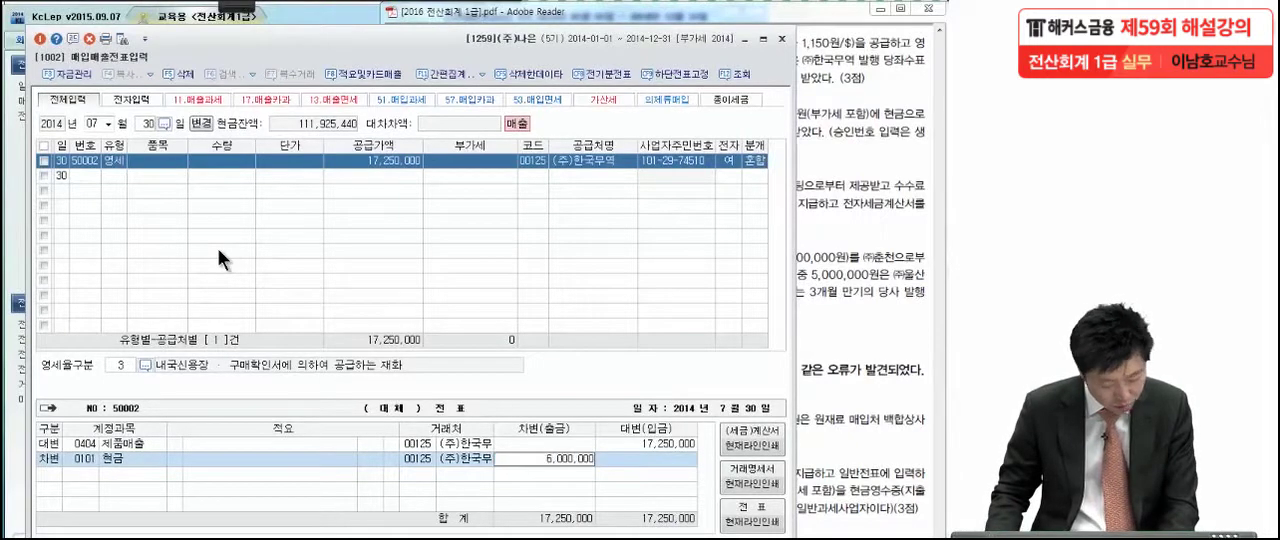
{"action": "key", "text": "Return"}
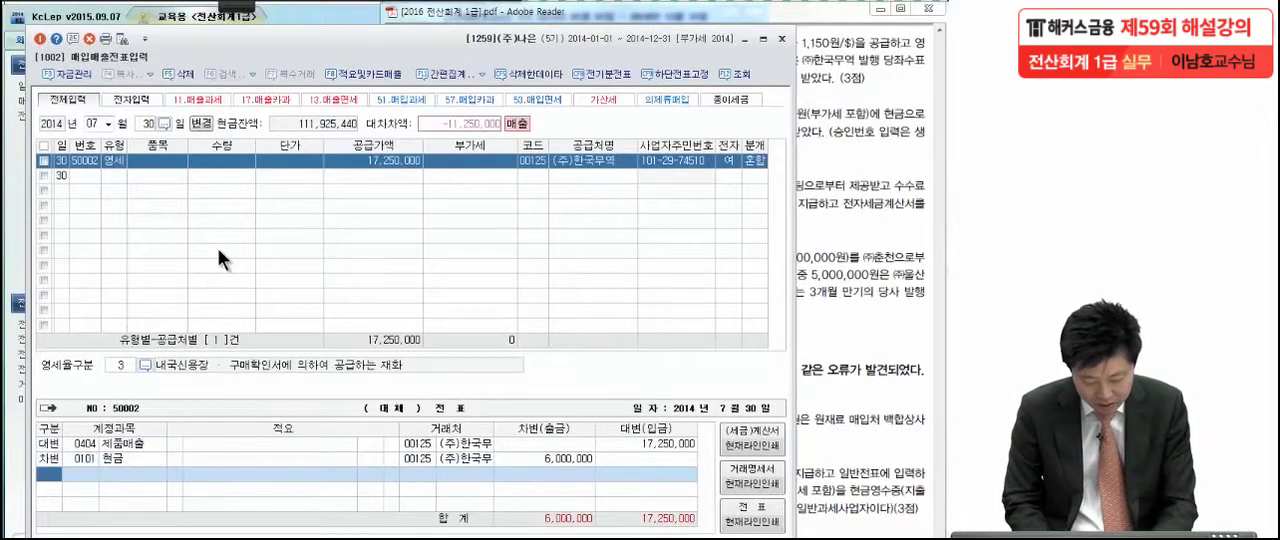
Add a 차변 line for account 0110 받을어음 with the remaining 11,250,000
{"action": "type", "text": "3받을어"}
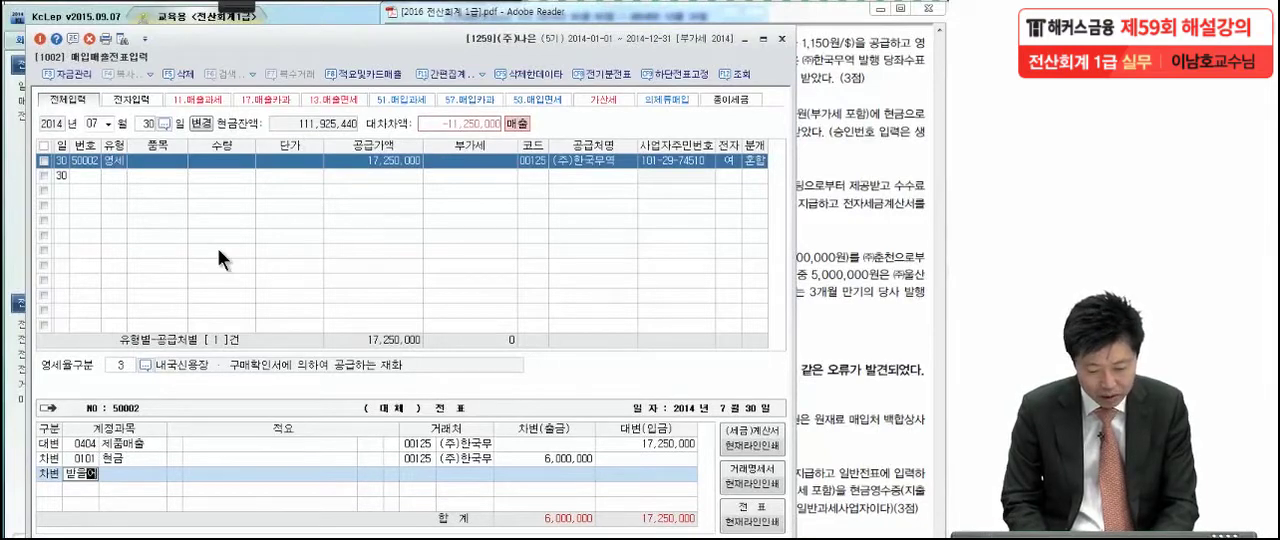
{"action": "key", "text": "Return"}
{"action": "key", "text": "Return"}
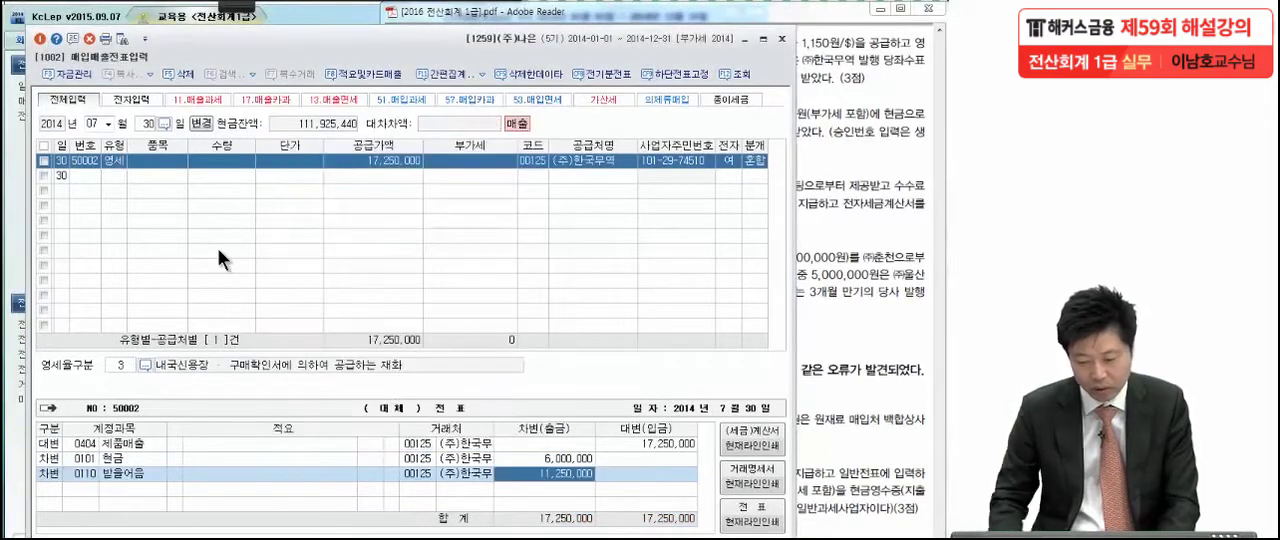
Change the 거래처 of the 받을어음 line to 00119 (주)진서
{"action": "left_click", "coordinate": [424, 476]}
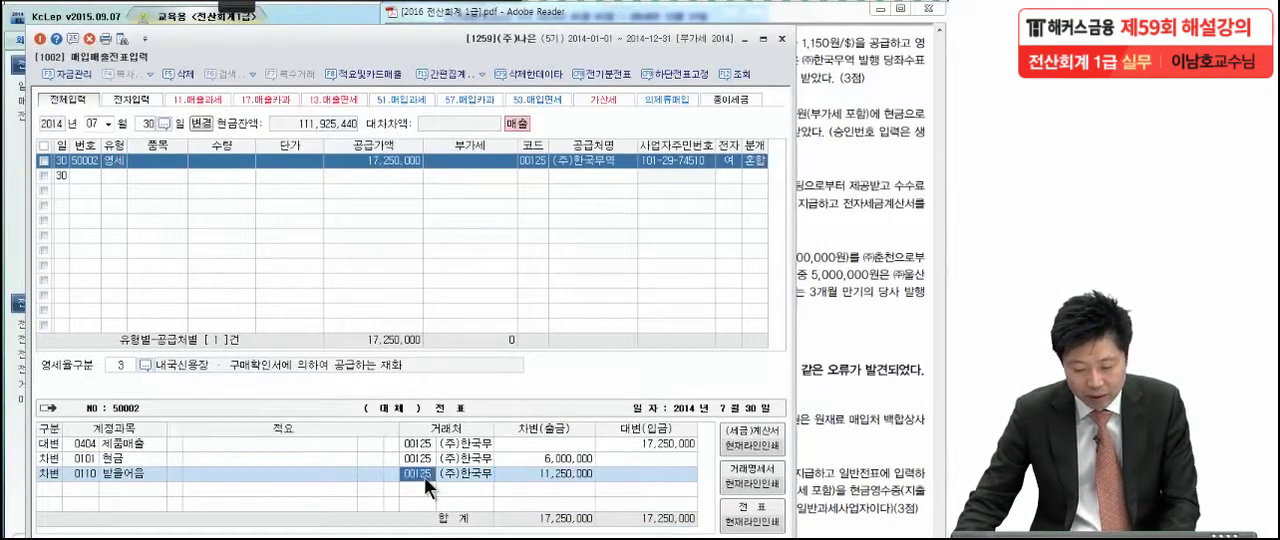
{"action": "key", "text": "F2"}
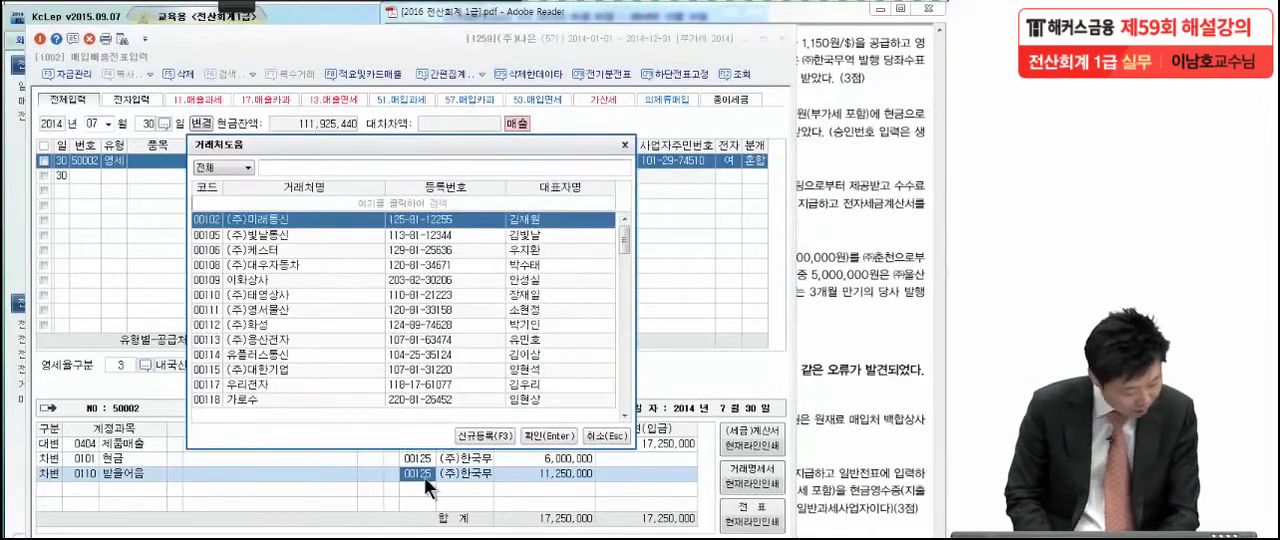
{"action": "type", "text": "진서"}
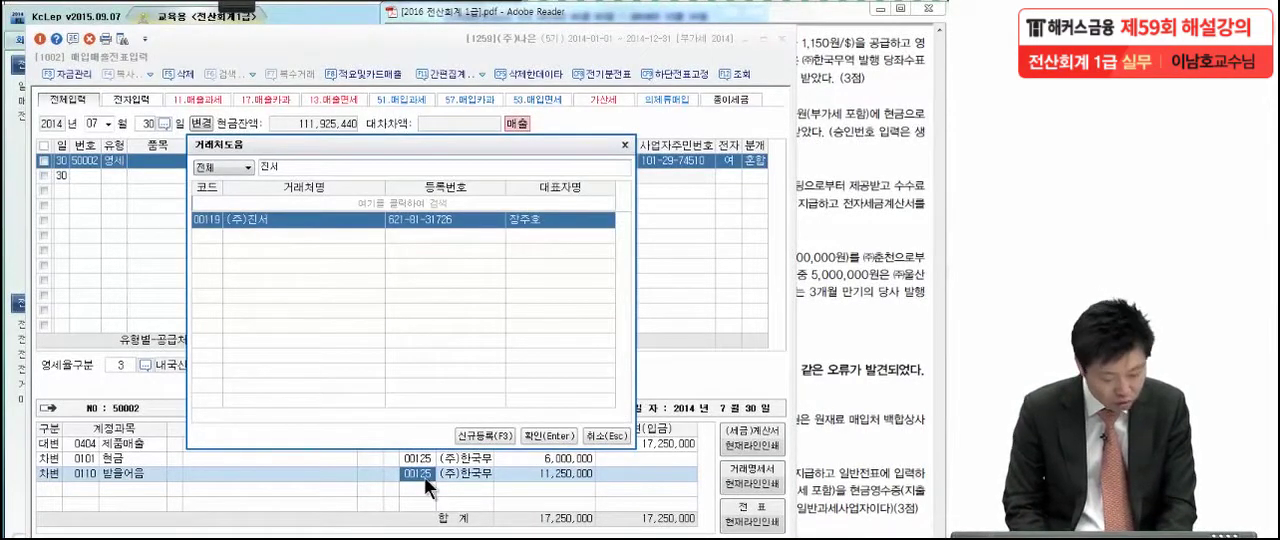
{"action": "key", "text": "Return"}
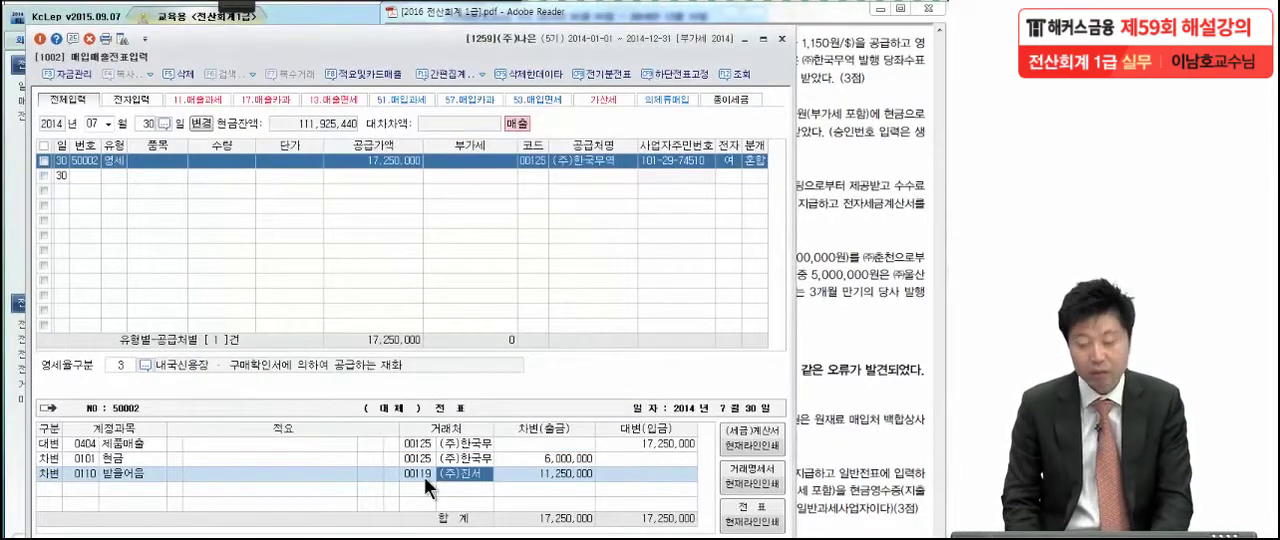
{"action": "left_click", "coordinate": [572, 470]}
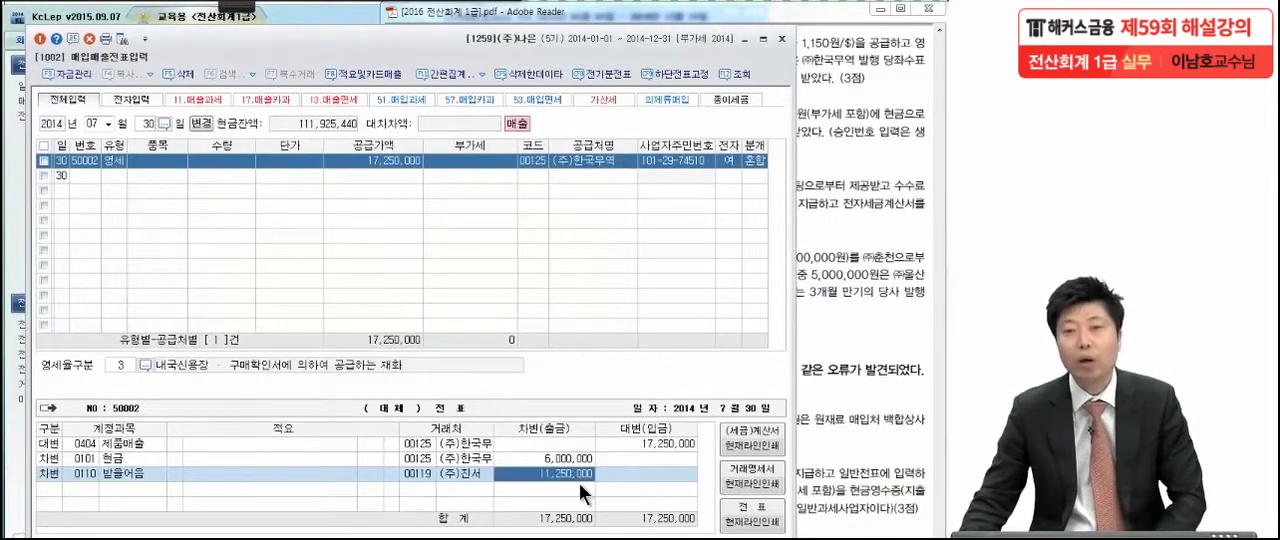
Switch to the exam PDF and mark the key phrases of the October 18 transaction (3) with the pen, circling 화물트럭 and underlining 일반과세사업자
{"action": "left_click_drag", "start_coordinate": [828, 366], "coordinate": [823, 365]}
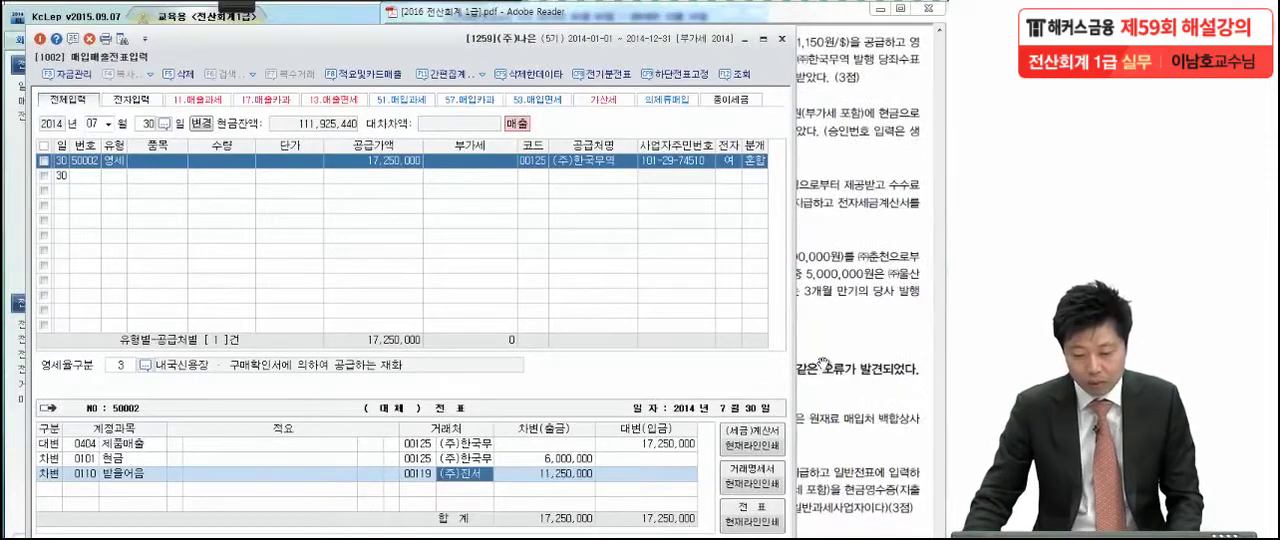
{"action": "left_click", "coordinate": [822, 366]}
{"action": "scroll", "coordinate": [822, 366], "scroll_direction": "down", "scroll_amount": 3}
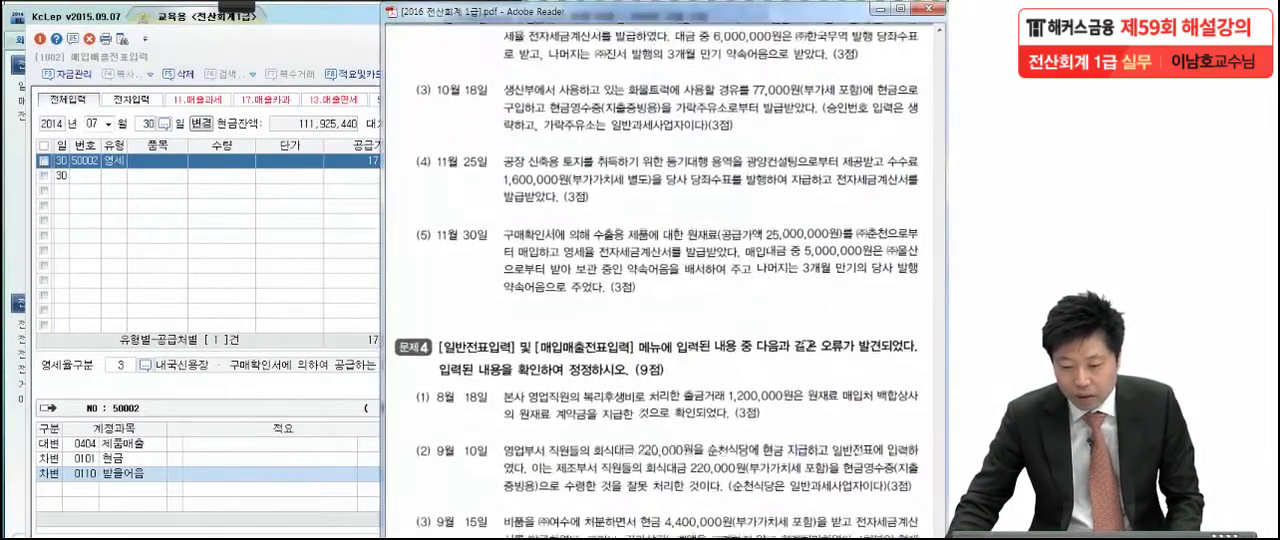
{"action": "left_click", "coordinate": [236, 6]}
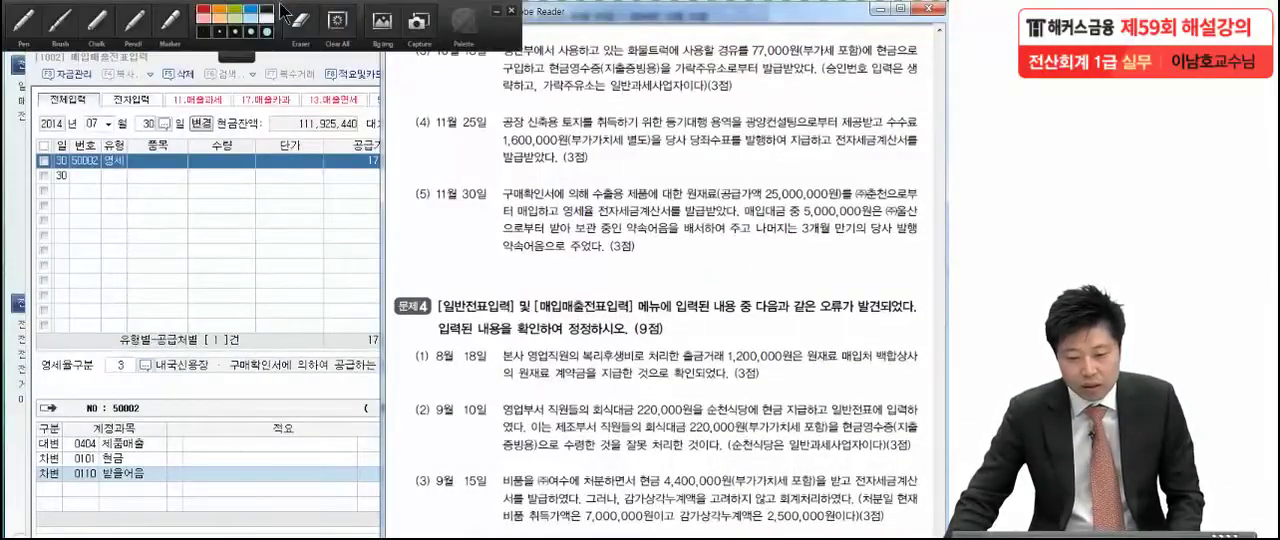
{"action": "left_click", "coordinate": [40, 22]}
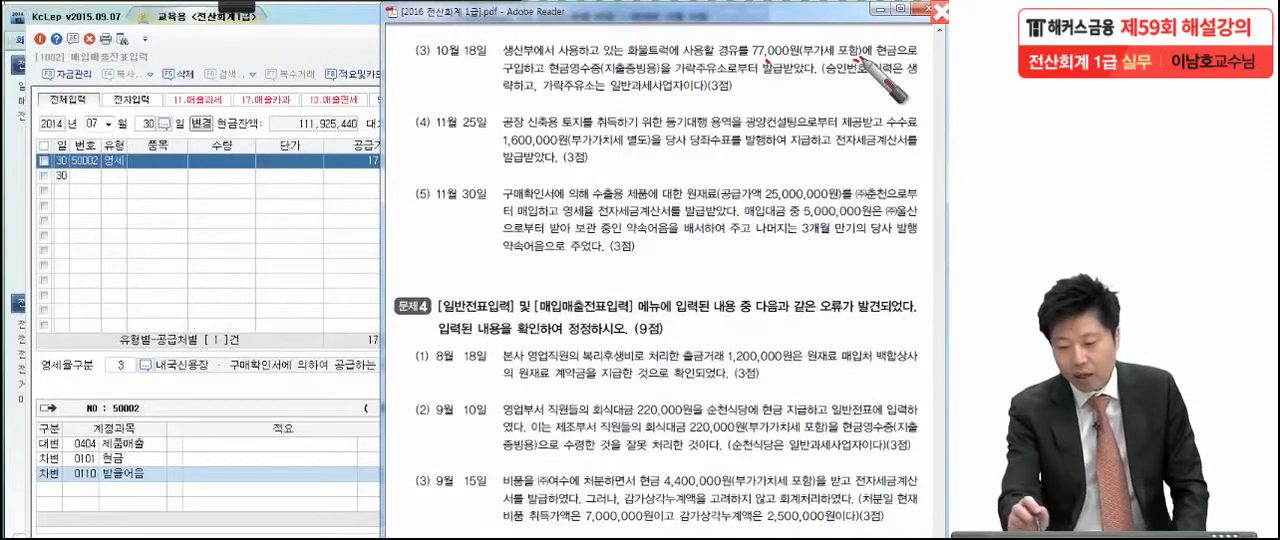
{"action": "left_click_drag", "start_coordinate": [566, 76], "coordinate": [569, 81]}
{"action": "left_click_drag", "start_coordinate": [681, 77], "coordinate": [685, 80]}
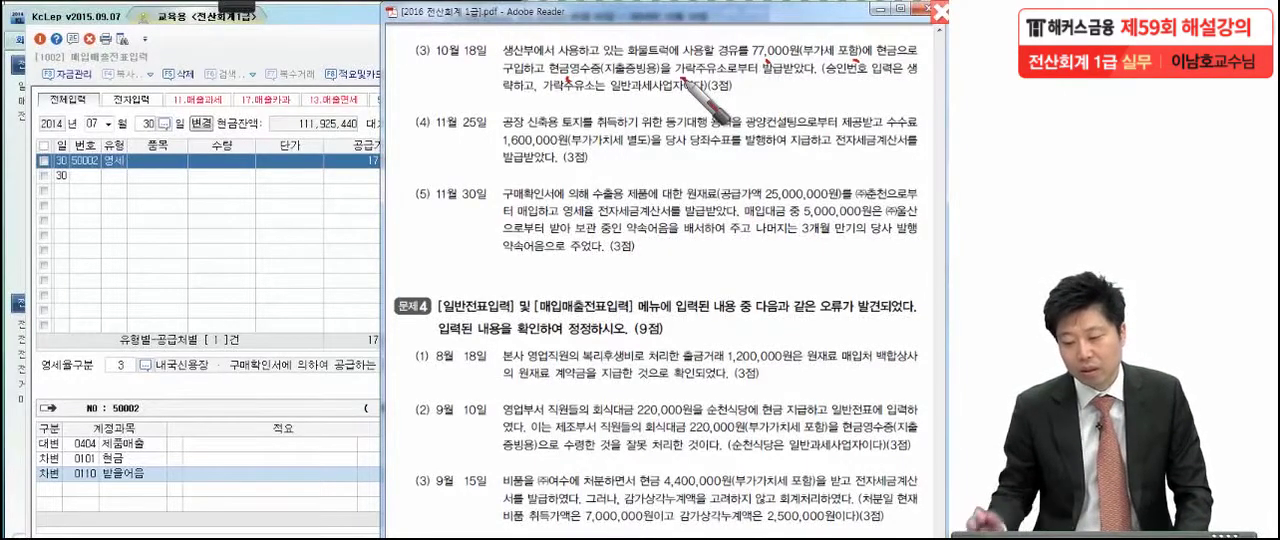
{"action": "left_click_drag", "start_coordinate": [539, 102], "coordinate": [547, 103]}
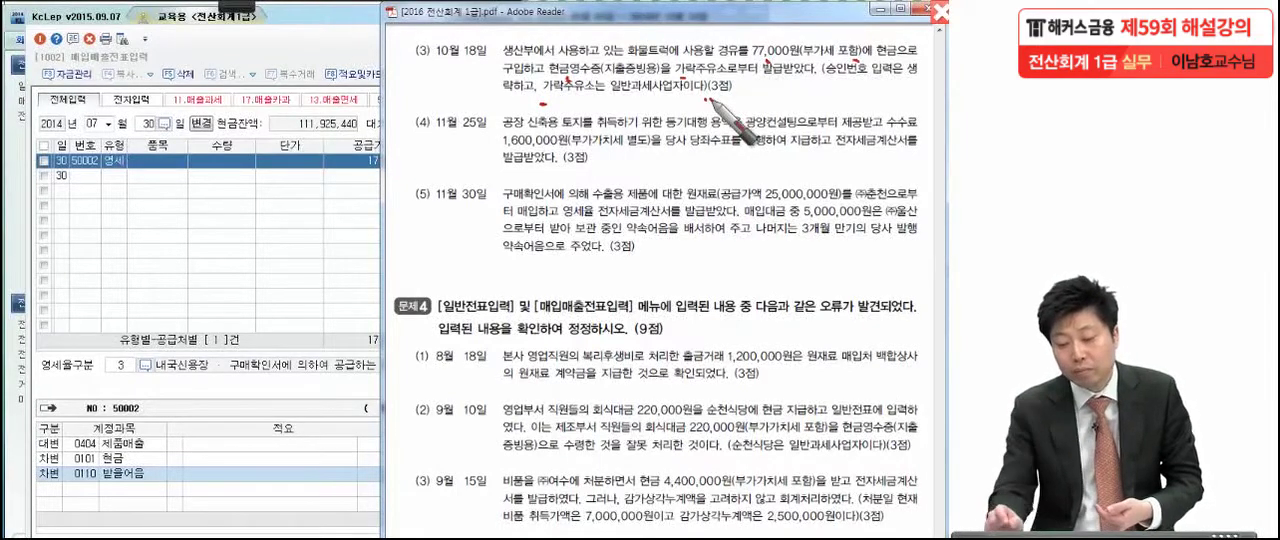
{"action": "left_click", "coordinate": [750, 88]}
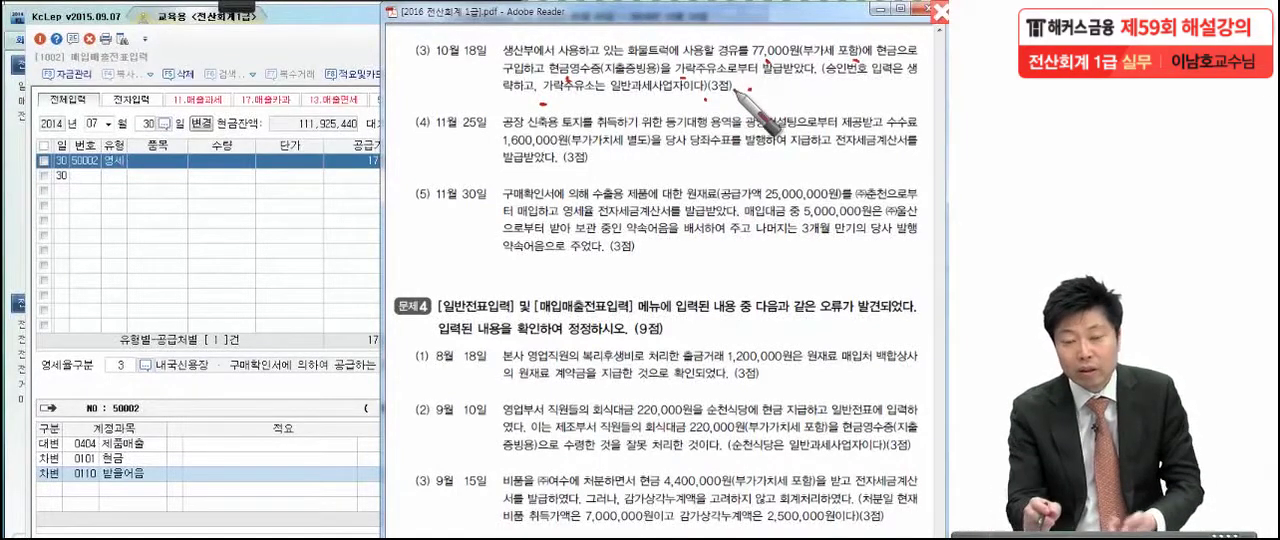
{"action": "mouse_move", "coordinate": [670, 54]}
{"action": "left_mouse_down"}
{"action": "mouse_move", "coordinate": [649, 59]}
{"action": "mouse_move", "coordinate": [683, 38]}
{"action": "mouse_move", "coordinate": [673, 82]}
{"action": "left_mouse_up"}
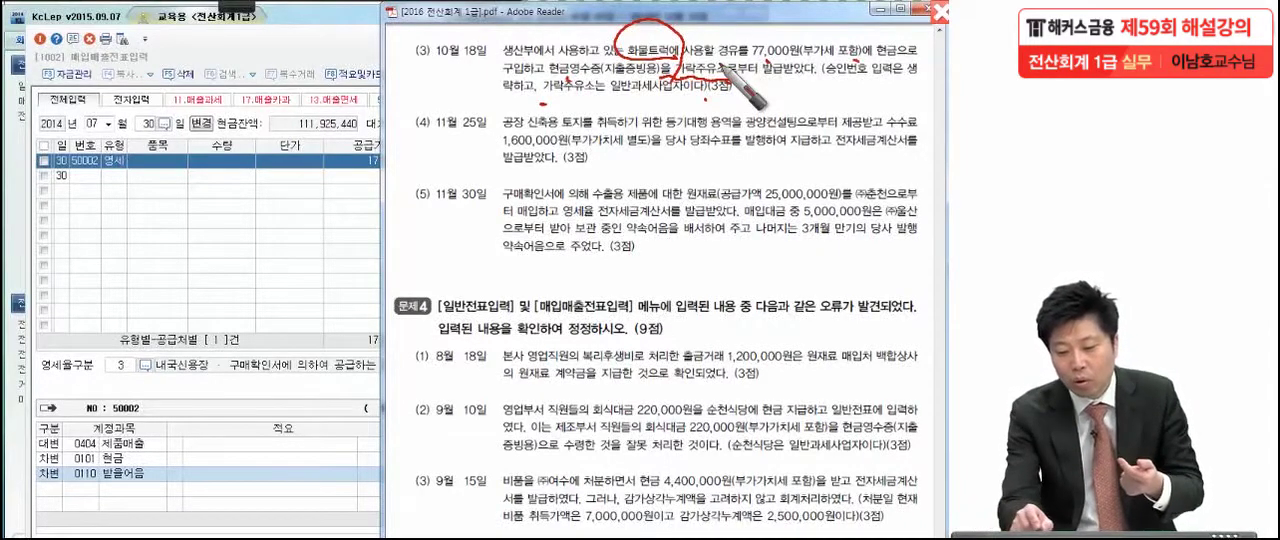
{"action": "left_click_drag", "start_coordinate": [546, 100], "coordinate": [655, 97]}
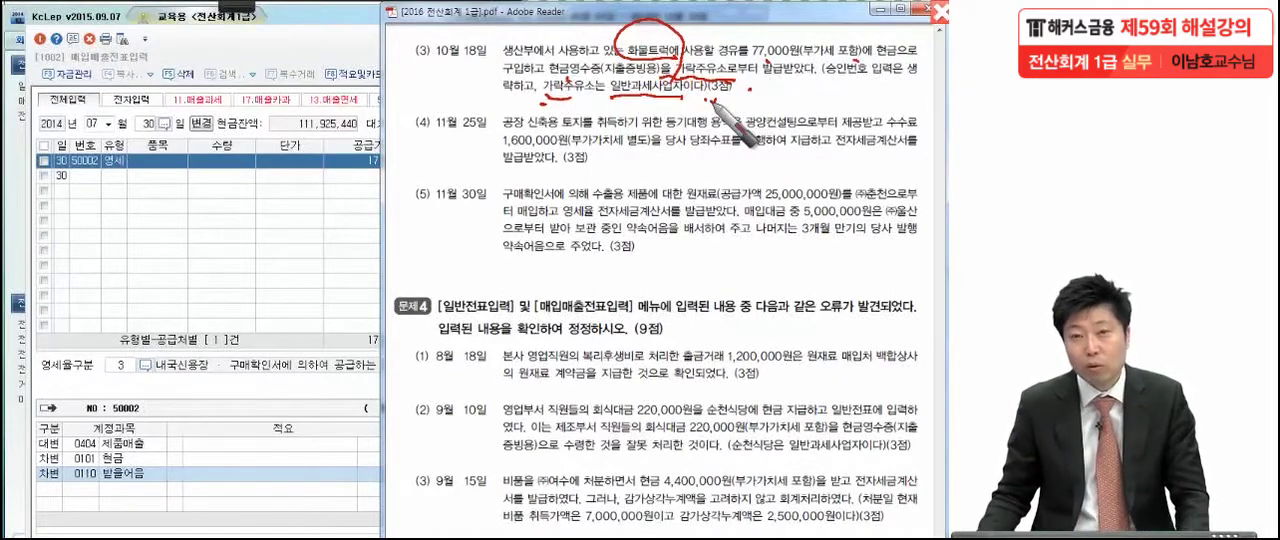
Write a circled, underlined 61 beside transaction (3), circle 생산부, and leave the annotation mode
{"action": "mouse_move", "coordinate": [414, 76]}
{"action": "left_mouse_down"}
{"action": "mouse_move", "coordinate": [404, 102]}
{"action": "mouse_move", "coordinate": [436, 102]}
{"action": "left_mouse_up"}
{"action": "left_click", "coordinate": [455, 101]}
{"action": "left_click_drag", "start_coordinate": [462, 42], "coordinate": [385, 214]}
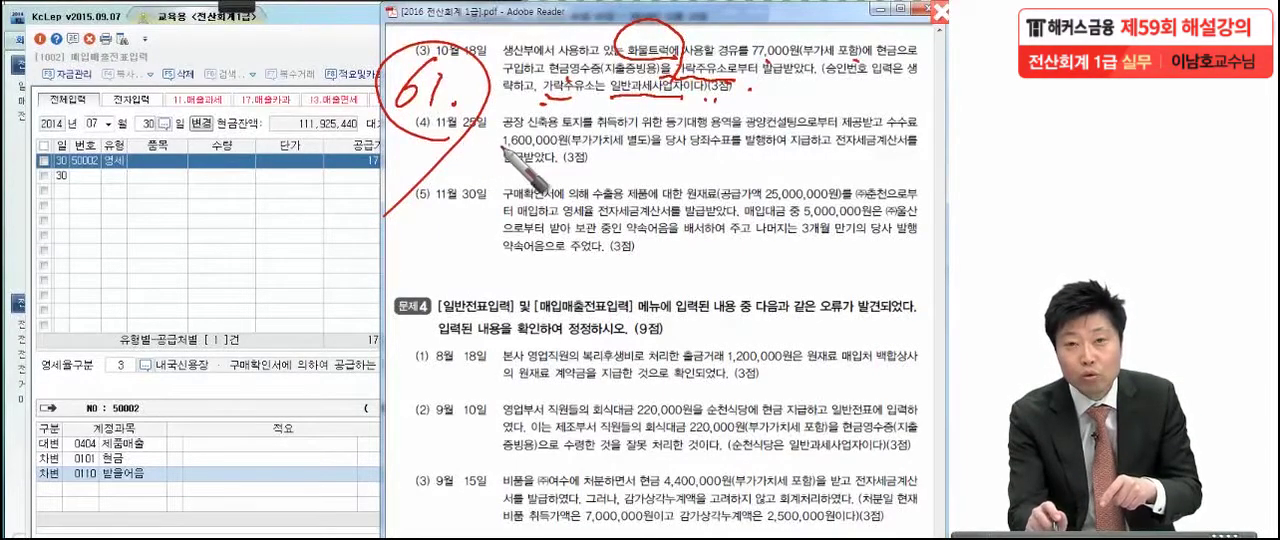
{"action": "left_click_drag", "start_coordinate": [386, 123], "coordinate": [489, 127]}
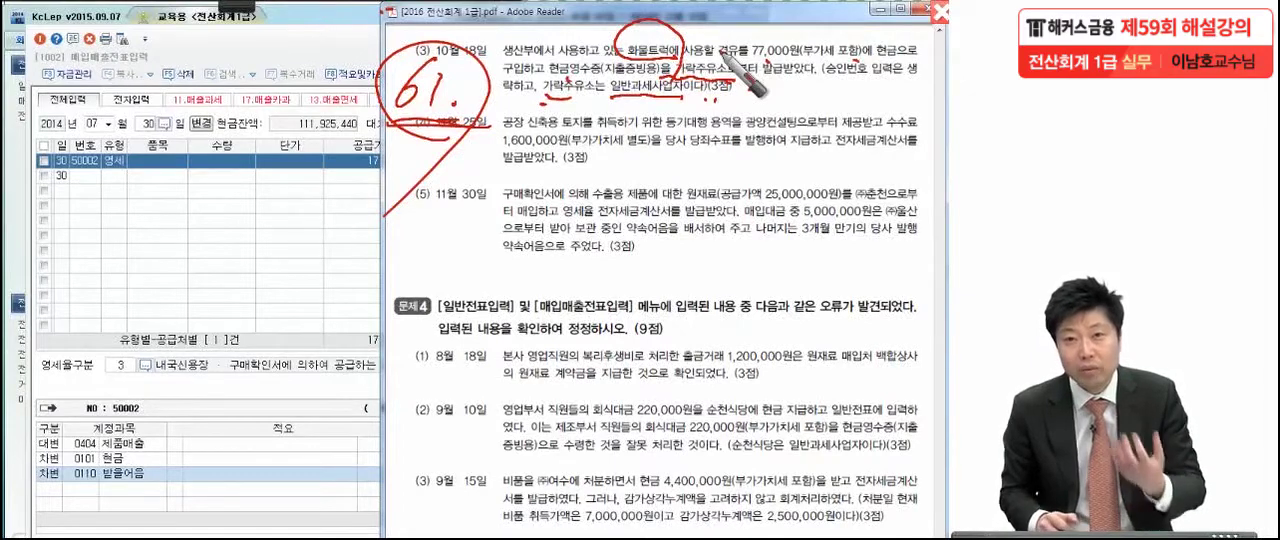
{"action": "left_click_drag", "start_coordinate": [548, 53], "coordinate": [546, 43]}
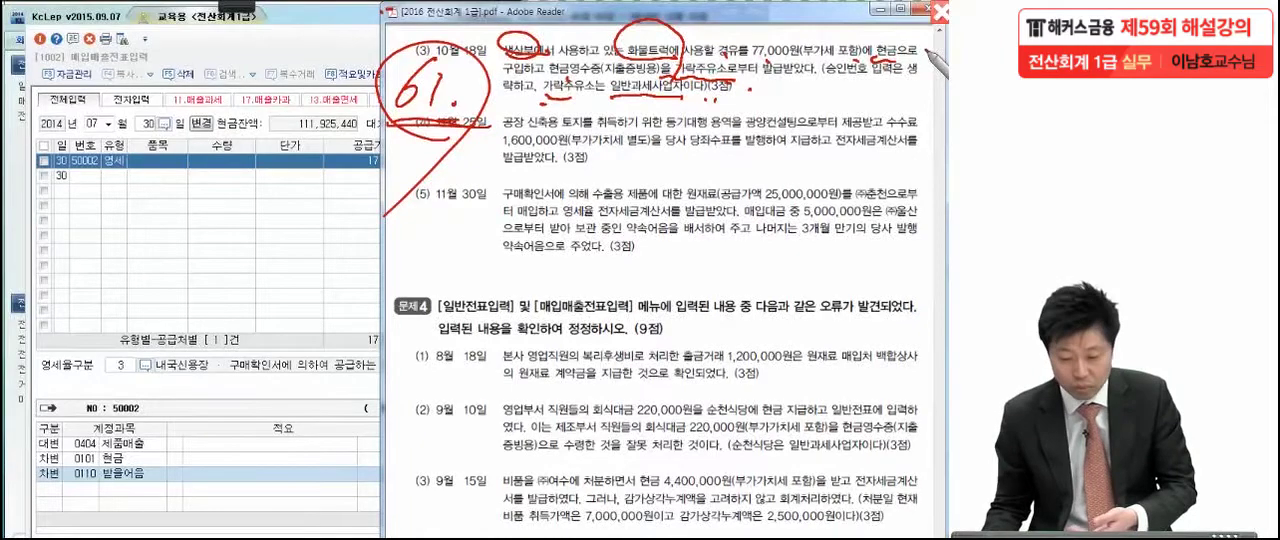
{"action": "key", "text": "Escape"}
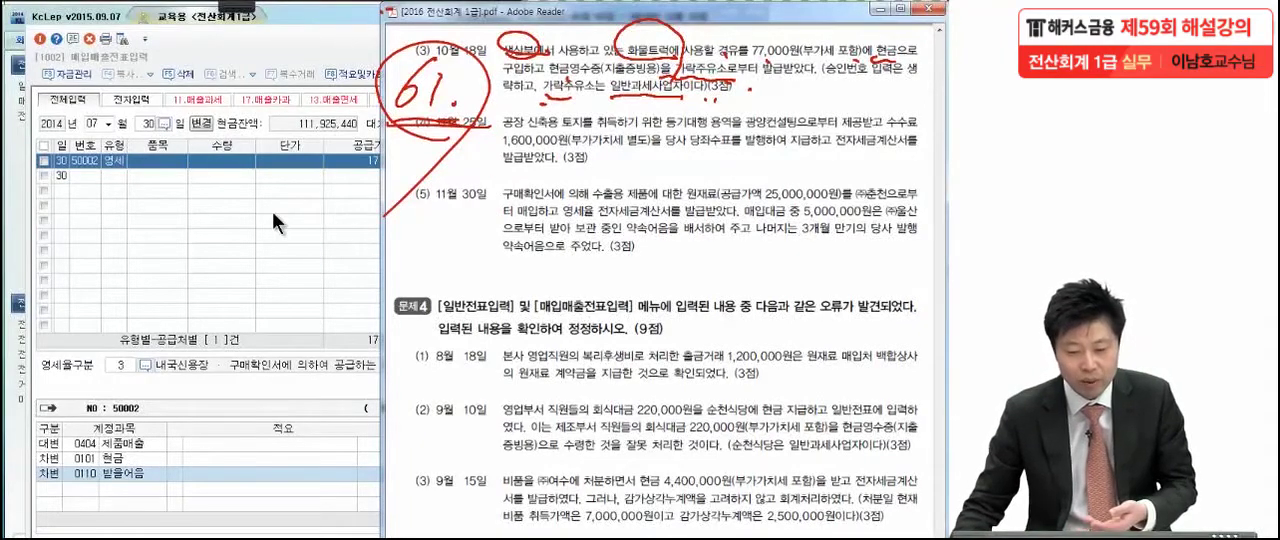
Switch back to the 매입매출전표입력 window in KcLep and set the voucher date to October 18
{"action": "left_click", "coordinate": [272, 211]}
{"action": "left_click", "coordinate": [108, 124]}
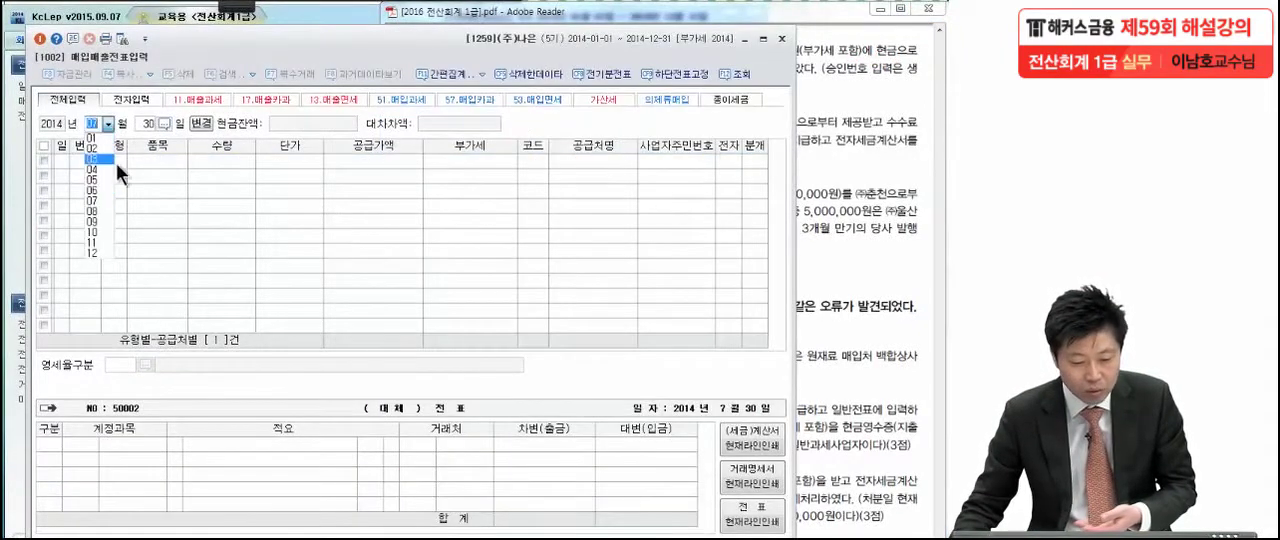
{"action": "left_click", "coordinate": [101, 229]}
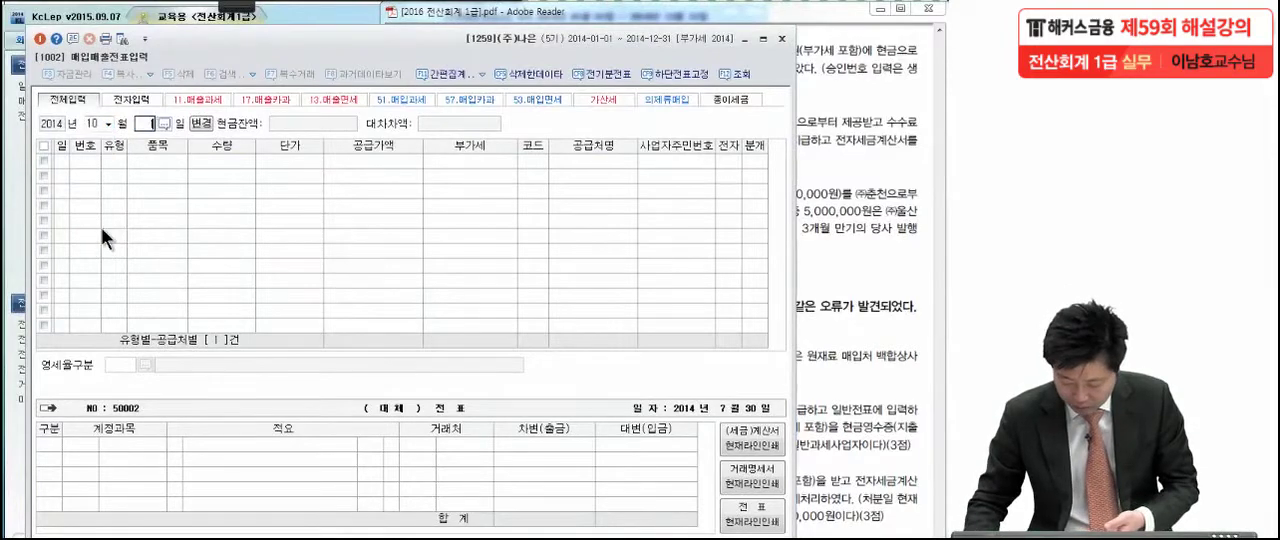
{"action": "type", "text": "18"}
{"action": "key", "text": "Return"}
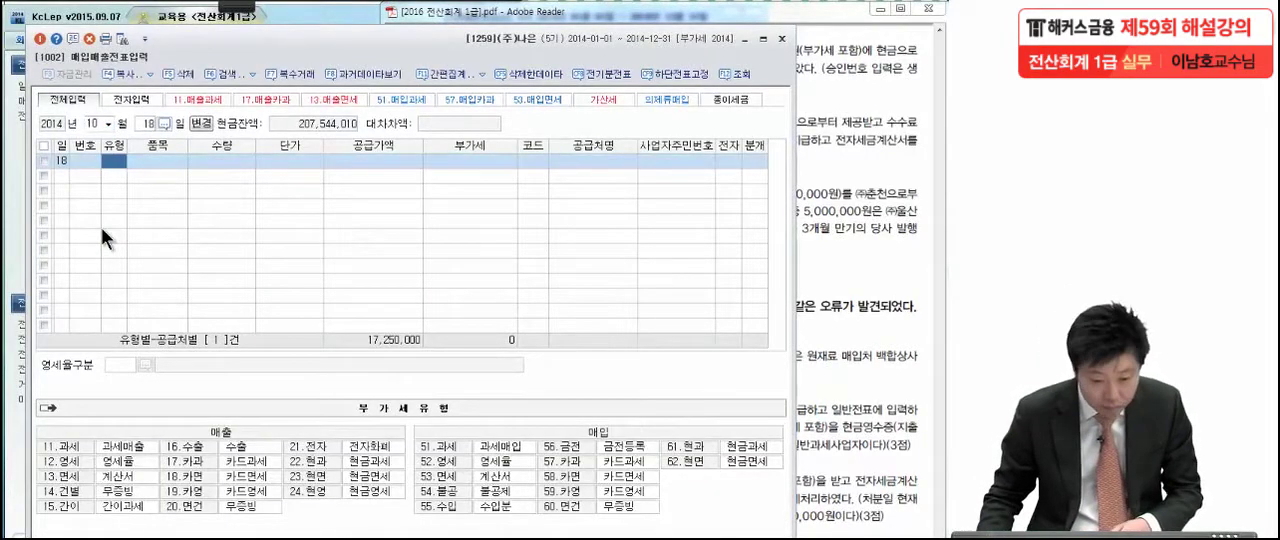
Start a purchase entry of type 61 (현과) with a 공급가액 of 70,000 and accept the calculated 부가세
{"action": "type", "text": "61"}
{"action": "key", "text": "Return"}
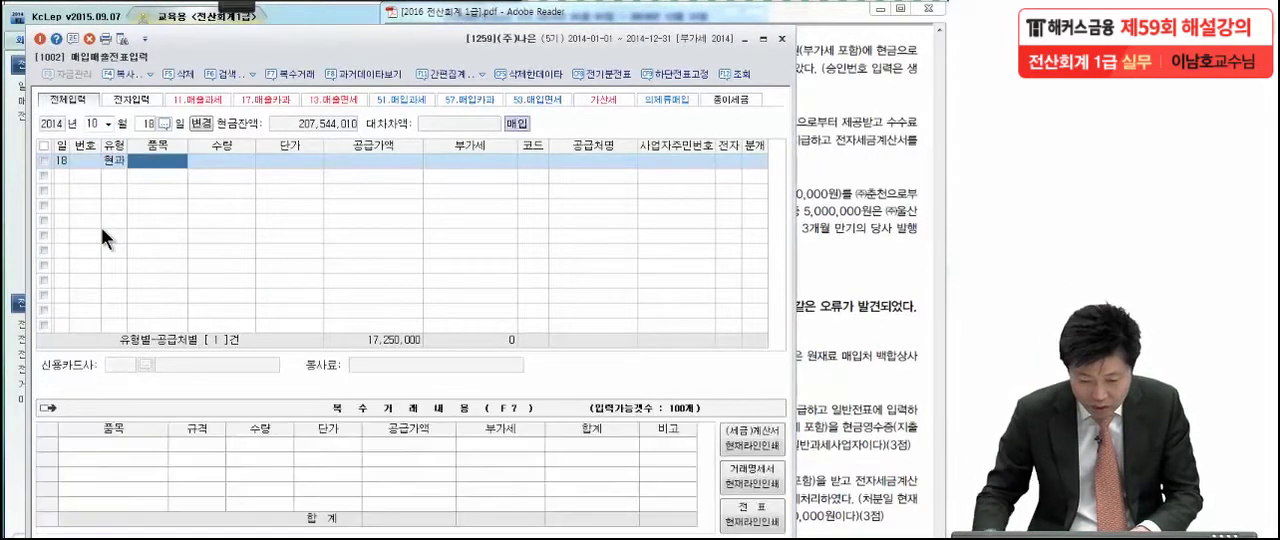
{"action": "key", "text": "Return"}
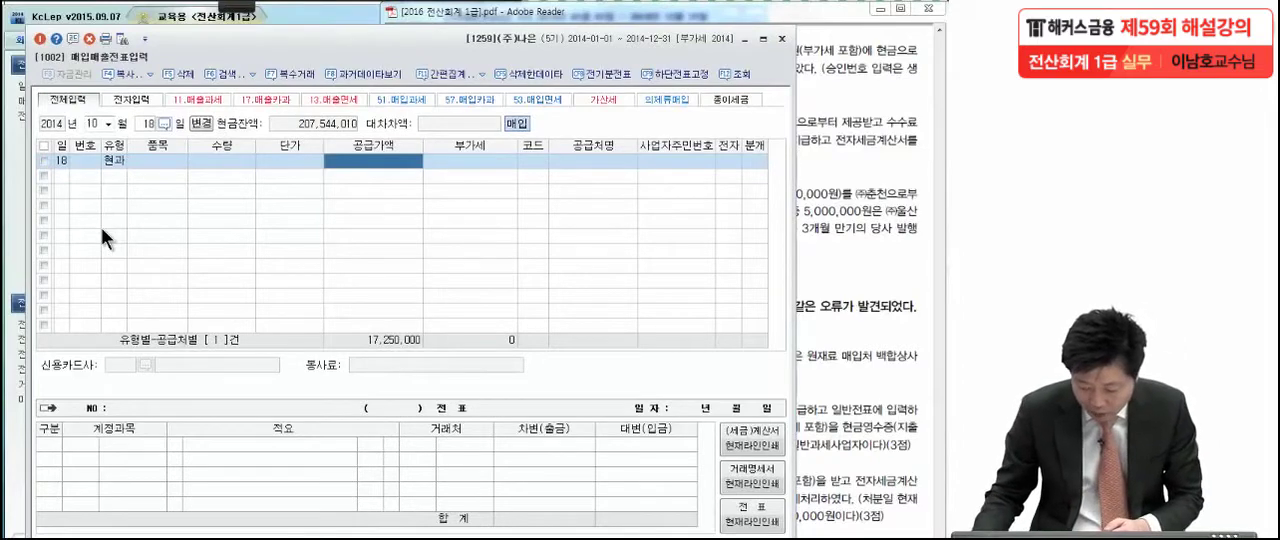
{"action": "type", "text": "70,000"}
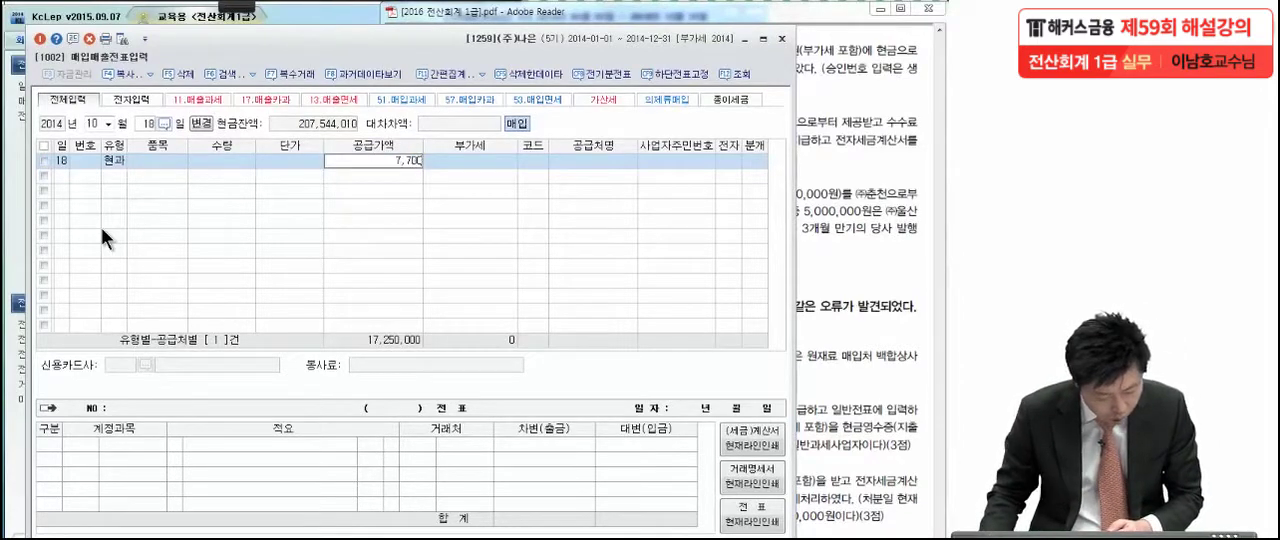
{"action": "key", "text": "Return"}
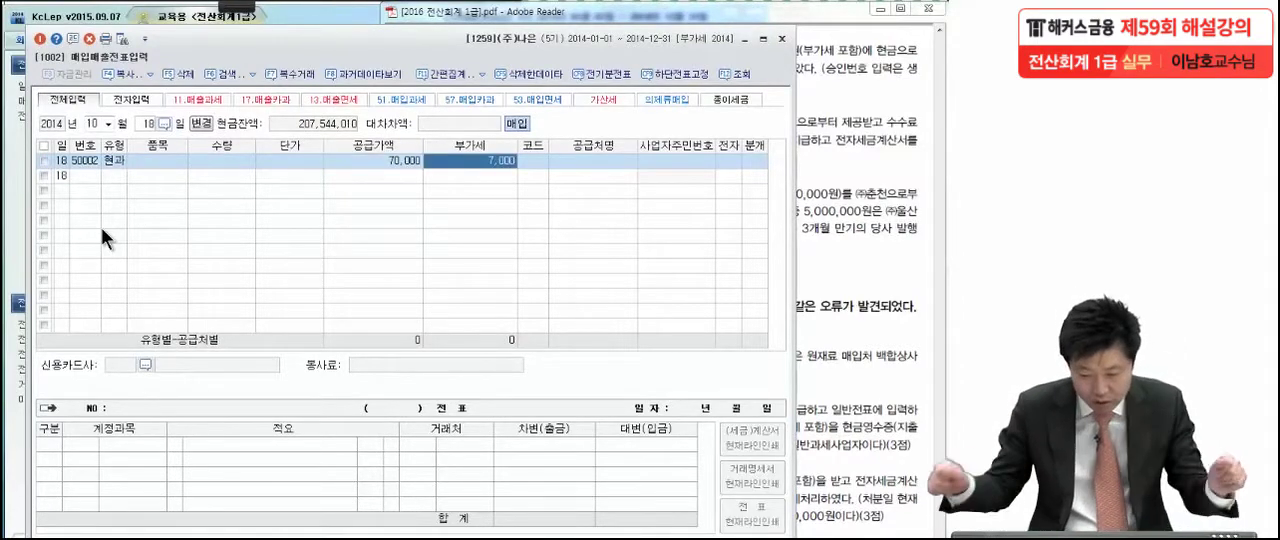
{"action": "key", "text": "Return"}
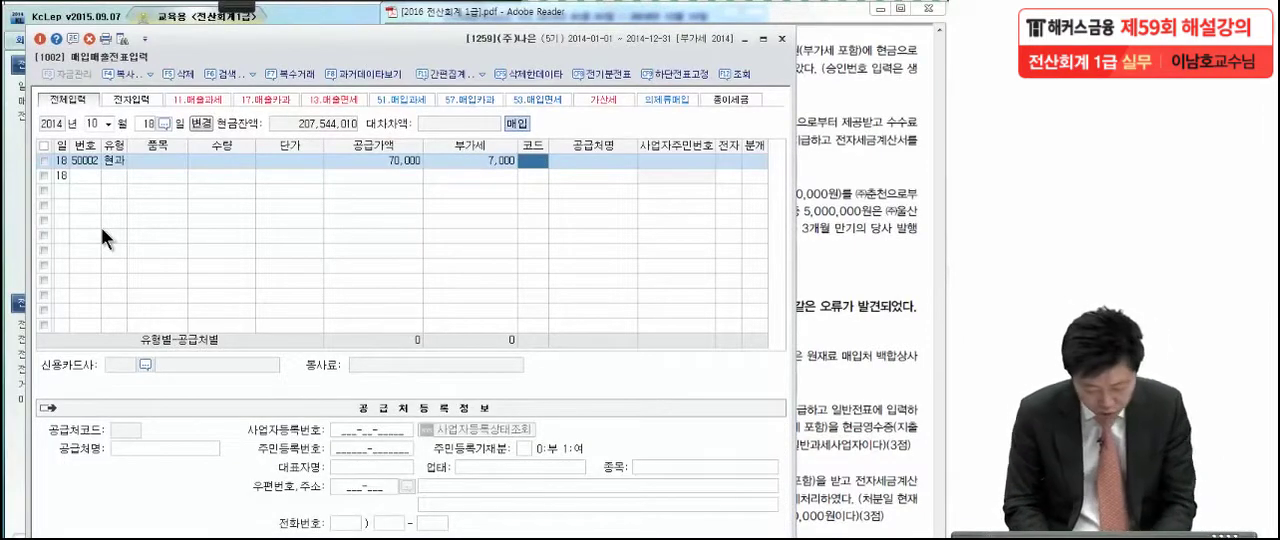
Set the supplier to 가락주유소 (00123) and the 분개 to 3 (혼합)
{"action": "type", "text": "가락"}
{"action": "key", "text": "Return"}
{"action": "key", "text": "Return"}
{"action": "key", "text": "Return"}
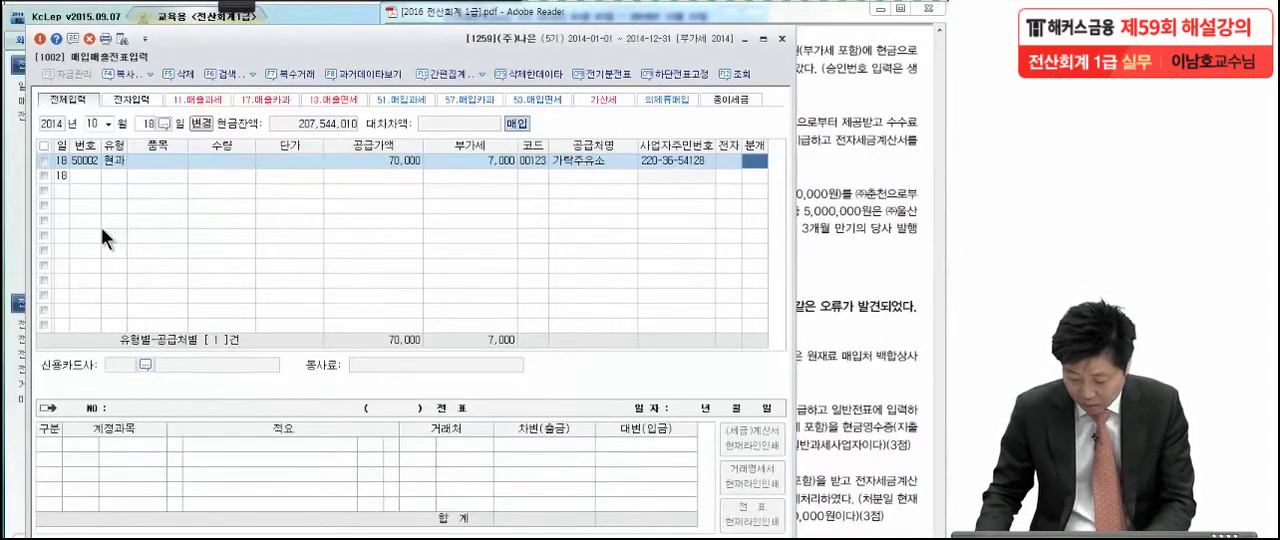
{"action": "type", "text": "3"}
{"action": "key", "text": "Return"}
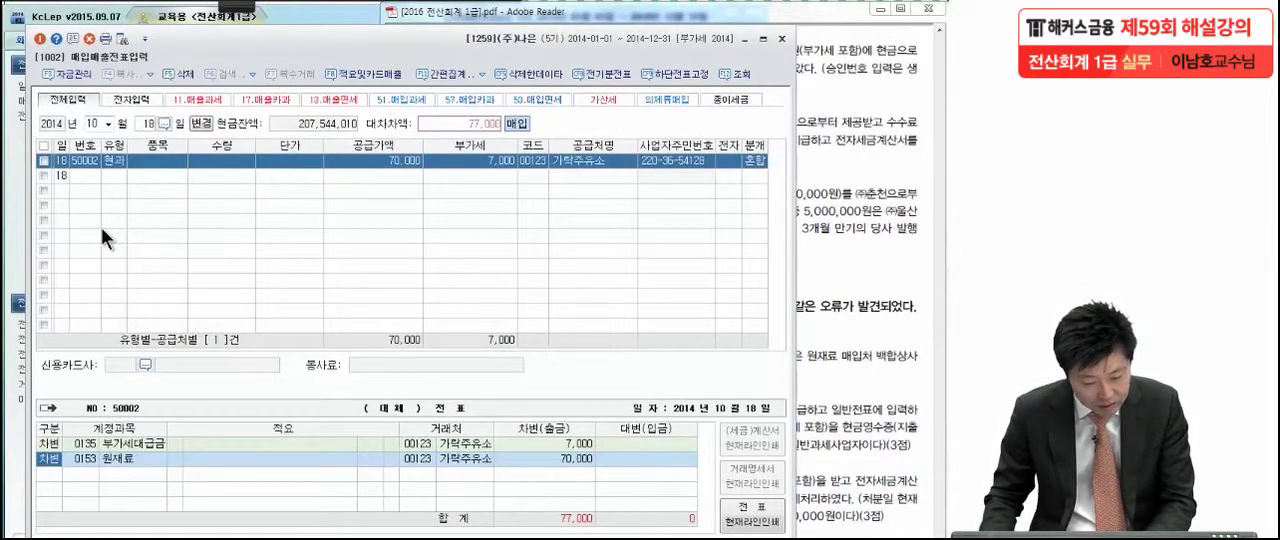
Change the account of the 원재료 line to 0522 차량유지비 (제조원가)
{"action": "key", "text": "Return"}
{"action": "type", "text": "차량유"}
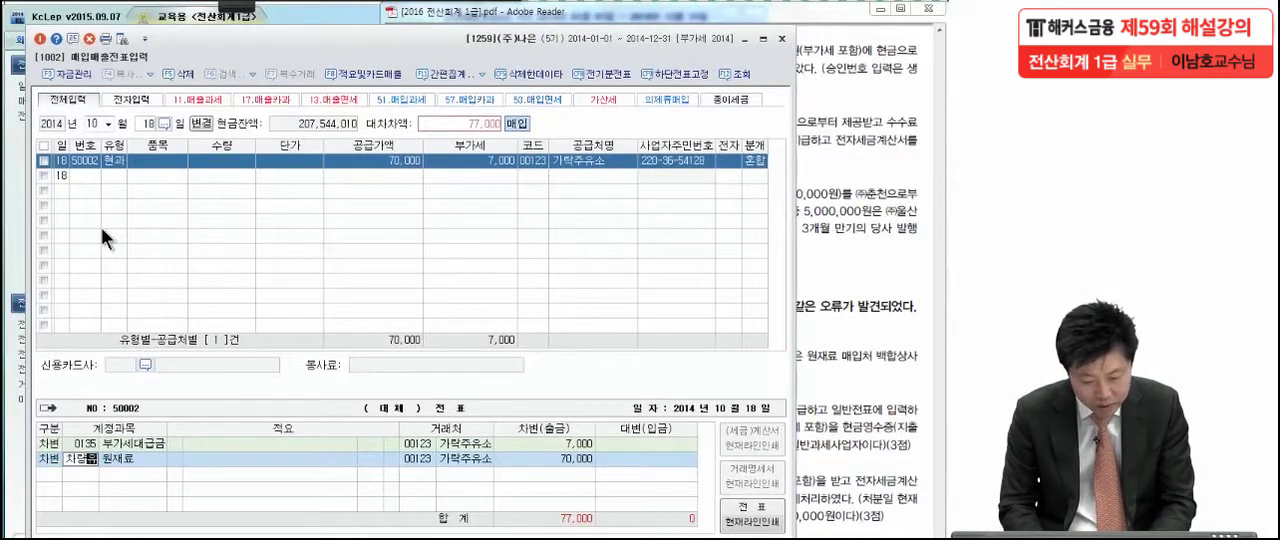
{"action": "key", "text": "Return"}
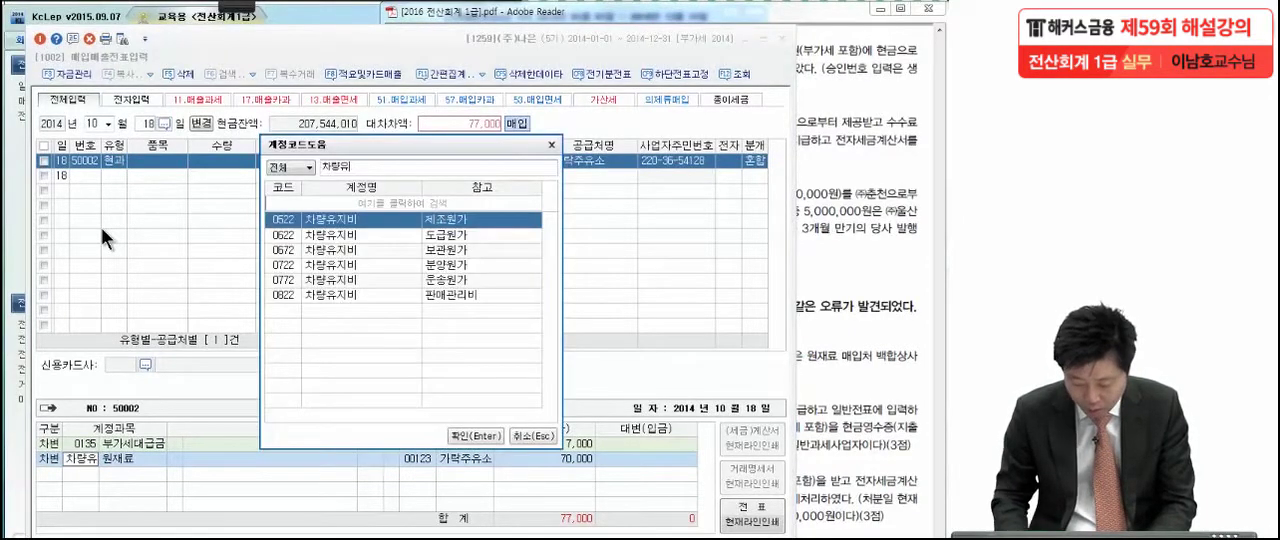
{"action": "key", "text": "Return"}
Add a 대변 line for account 0101 현금 with an amount of 77,000
{"action": "key", "text": "Return"}
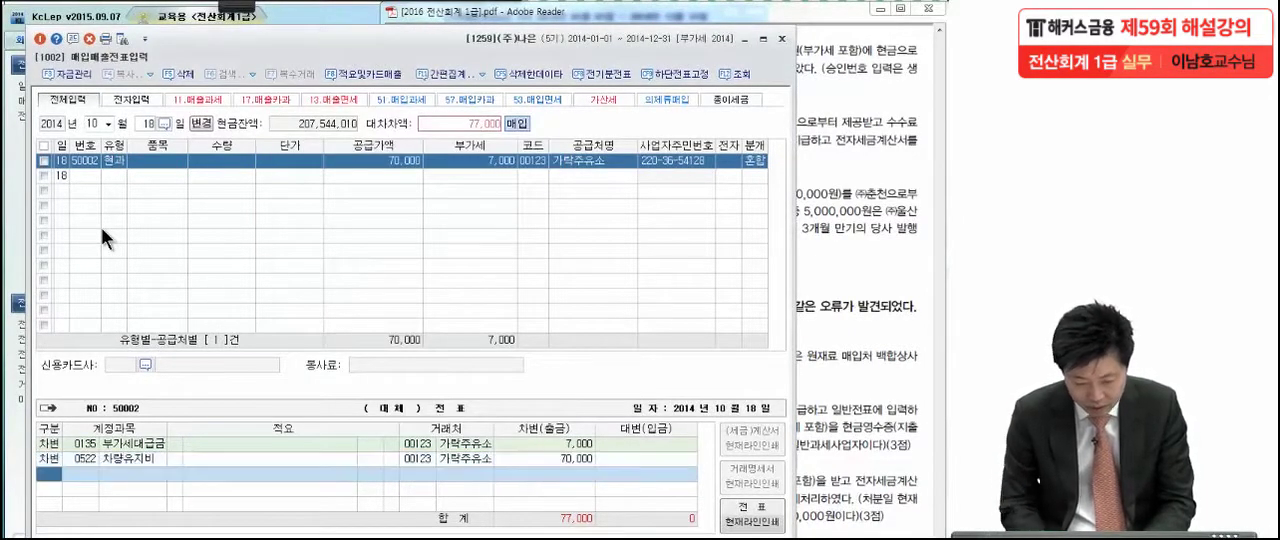
{"action": "type", "text": "4"}
{"action": "key", "text": "Return"}
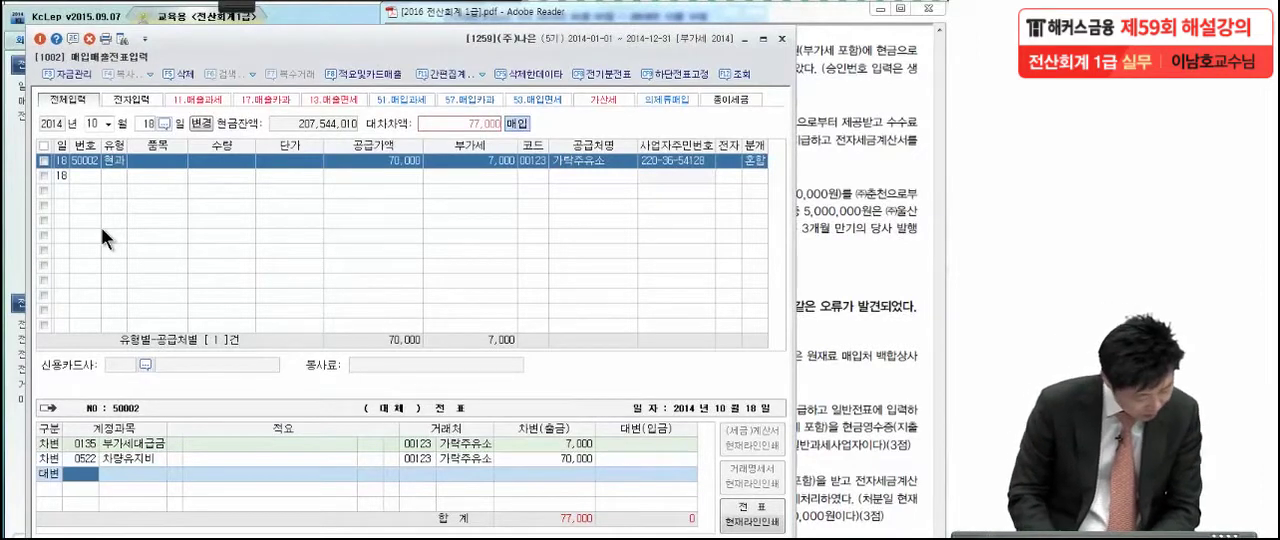
{"action": "type", "text": "현금"}
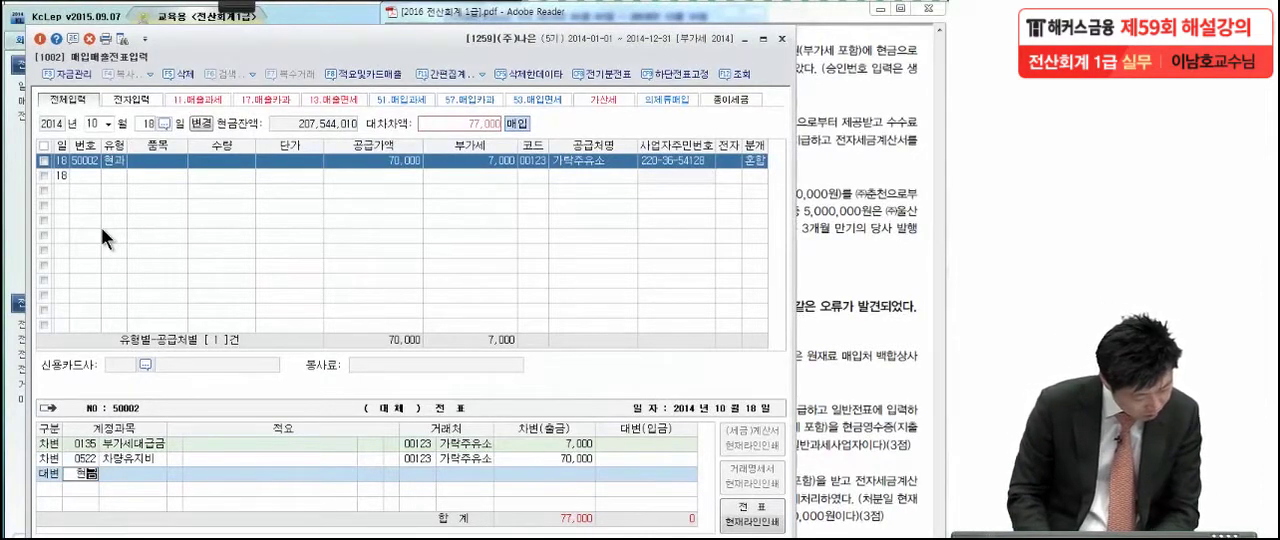
{"action": "key", "text": "Return"}
{"action": "key", "text": "Return"}
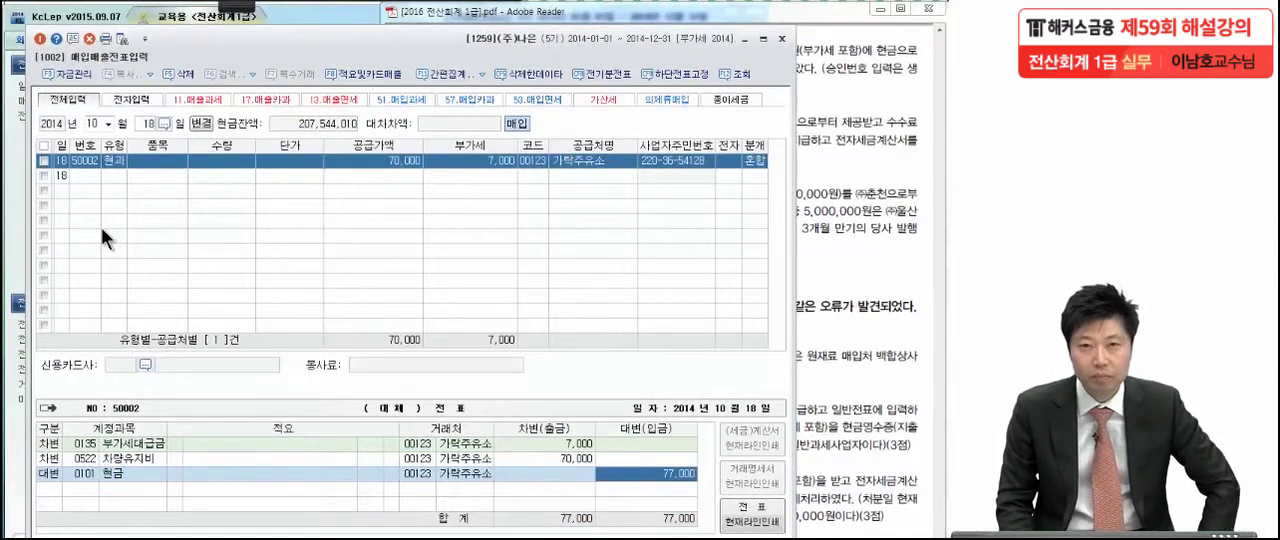
Switch to the exam PDF, bring the November 25 transaction (4) into view, and turn on the annotation pen
{"action": "left_click", "coordinate": [822, 275]}
{"action": "left_click_drag", "start_coordinate": [760, 446], "coordinate": [760, 379]}
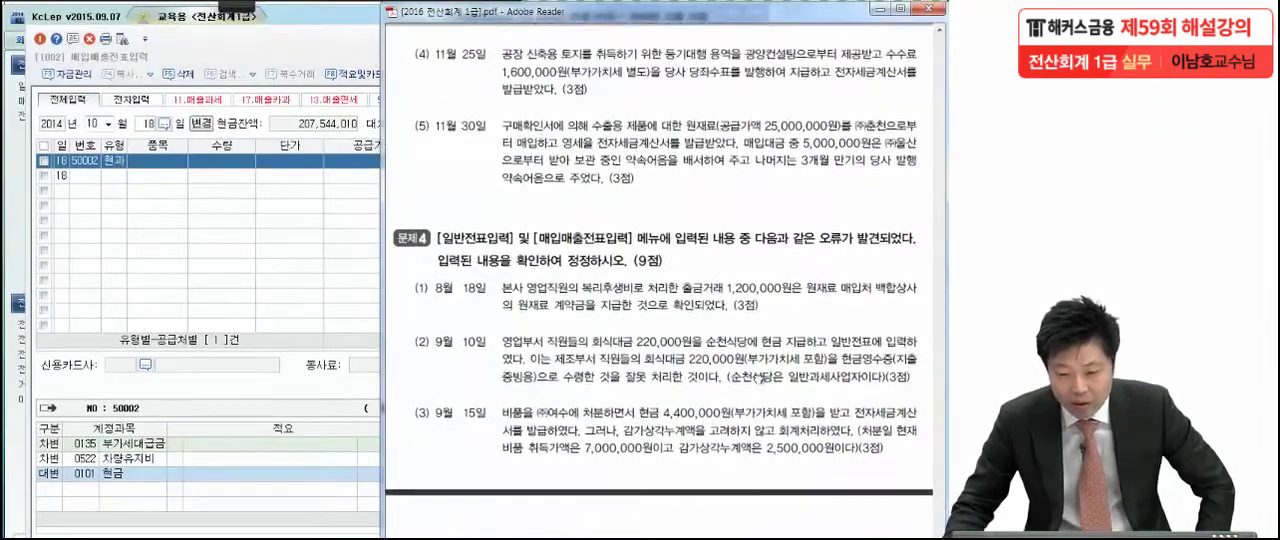
{"action": "left_click", "coordinate": [171, 21]}
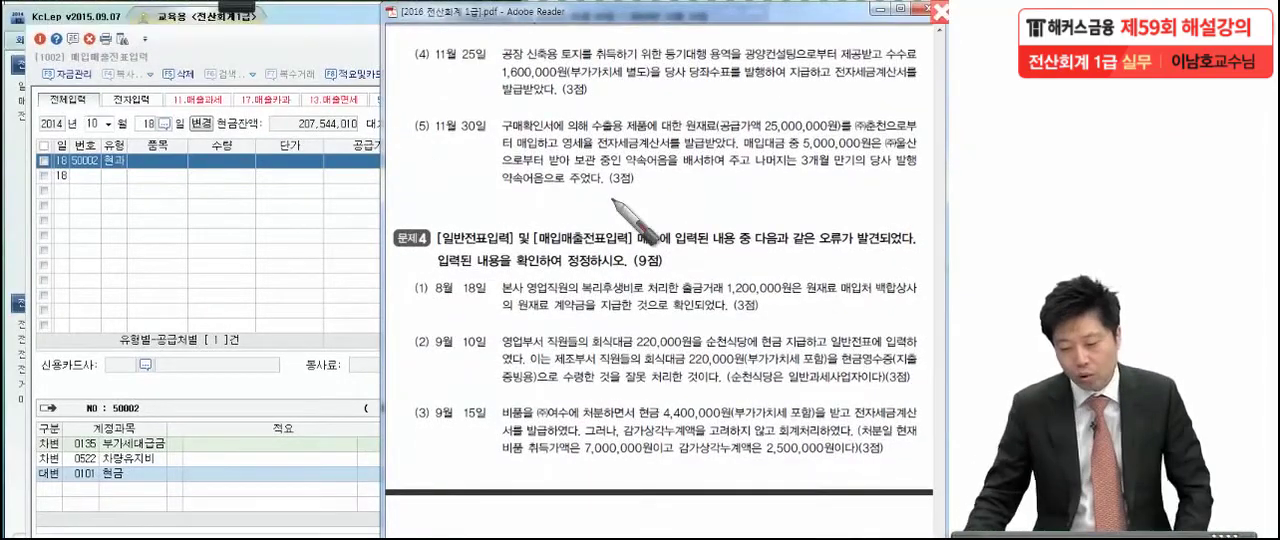
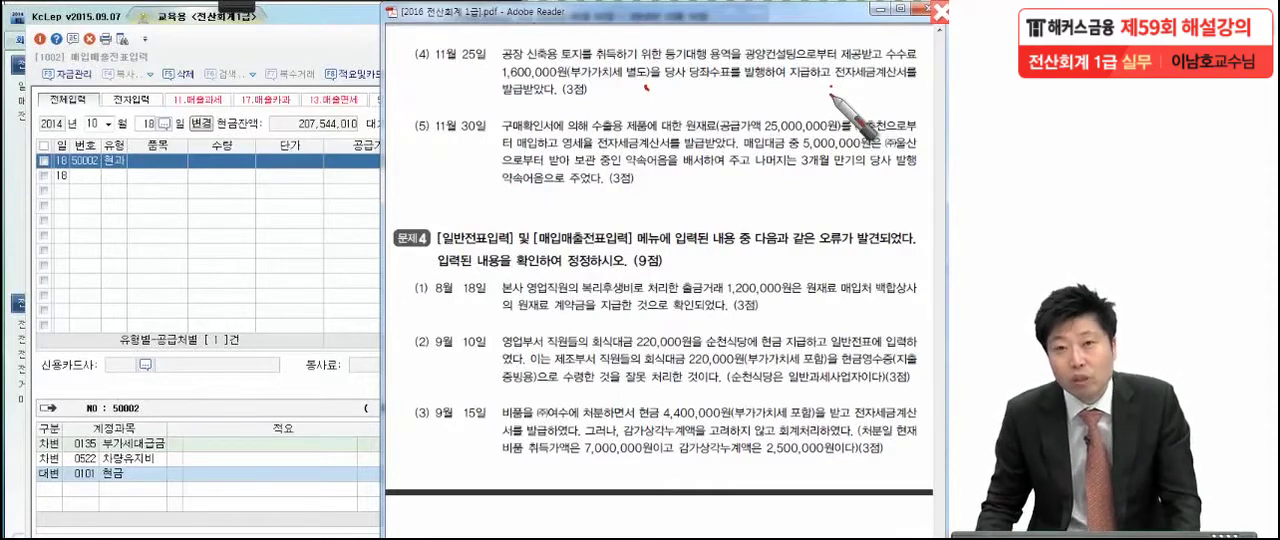
Annotate transaction (4) by circling 토지, writing a circled 54 and a circled star, and underlining 당좌수표를 발행하여
{"action": "mouse_move", "coordinate": [572, 42]}
{"action": "left_mouse_down"}
{"action": "mouse_move", "coordinate": [588, 98]}
{"action": "mouse_move", "coordinate": [521, 150]}
{"action": "left_mouse_up"}
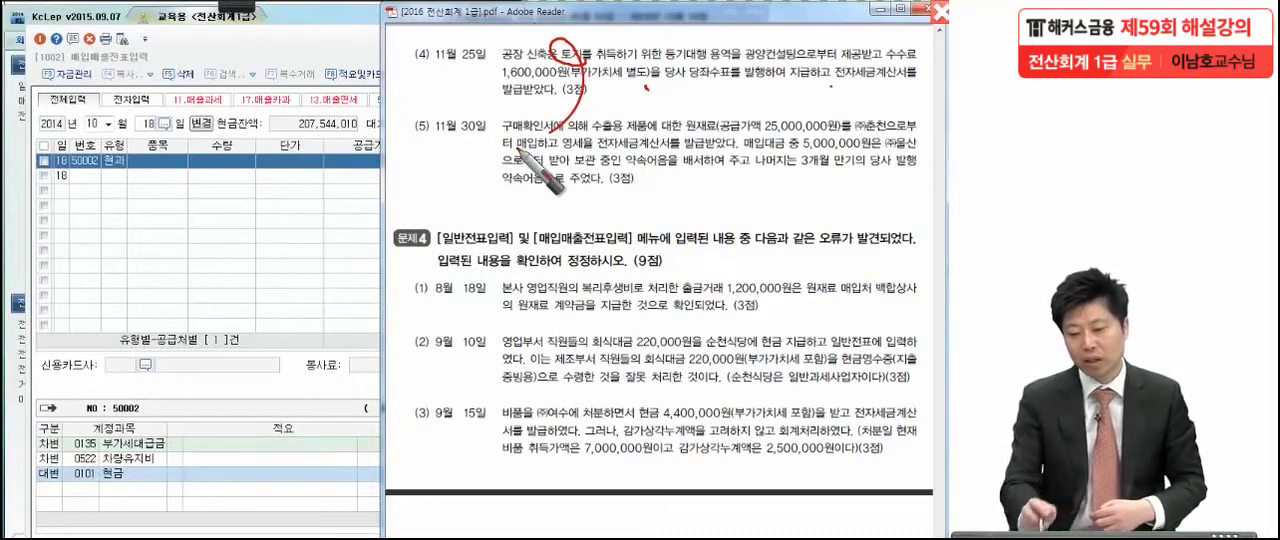
{"action": "left_click_drag", "start_coordinate": [409, 140], "coordinate": [402, 197]}
{"action": "left_click_drag", "start_coordinate": [409, 151], "coordinate": [450, 151]}
{"action": "mouse_move", "coordinate": [459, 152]}
{"action": "left_mouse_down"}
{"action": "mouse_move", "coordinate": [470, 185]}
{"action": "mouse_move", "coordinate": [490, 184]}
{"action": "left_mouse_up"}
{"action": "left_click_drag", "start_coordinate": [472, 154], "coordinate": [460, 218]}
{"action": "mouse_move", "coordinate": [478, 127]}
{"action": "left_mouse_down"}
{"action": "mouse_move", "coordinate": [505, 150]}
{"action": "mouse_move", "coordinate": [459, 291]}
{"action": "left_mouse_up"}
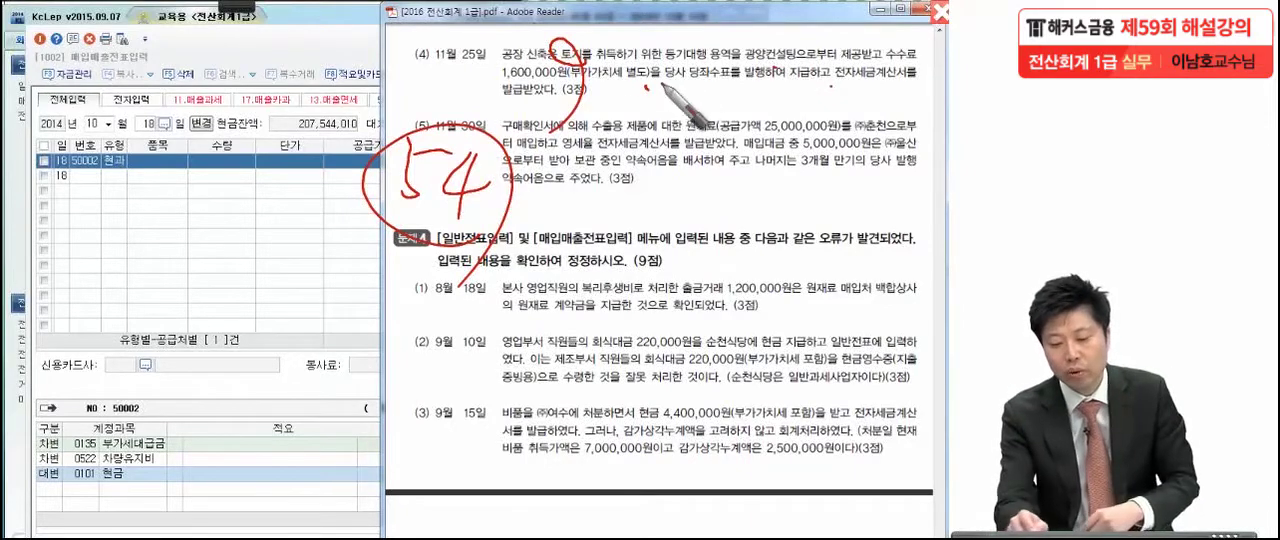
{"action": "mouse_move", "coordinate": [631, 94]}
{"action": "left_mouse_down"}
{"action": "mouse_move", "coordinate": [683, 124]}
{"action": "mouse_move", "coordinate": [628, 97]}
{"action": "left_mouse_up"}
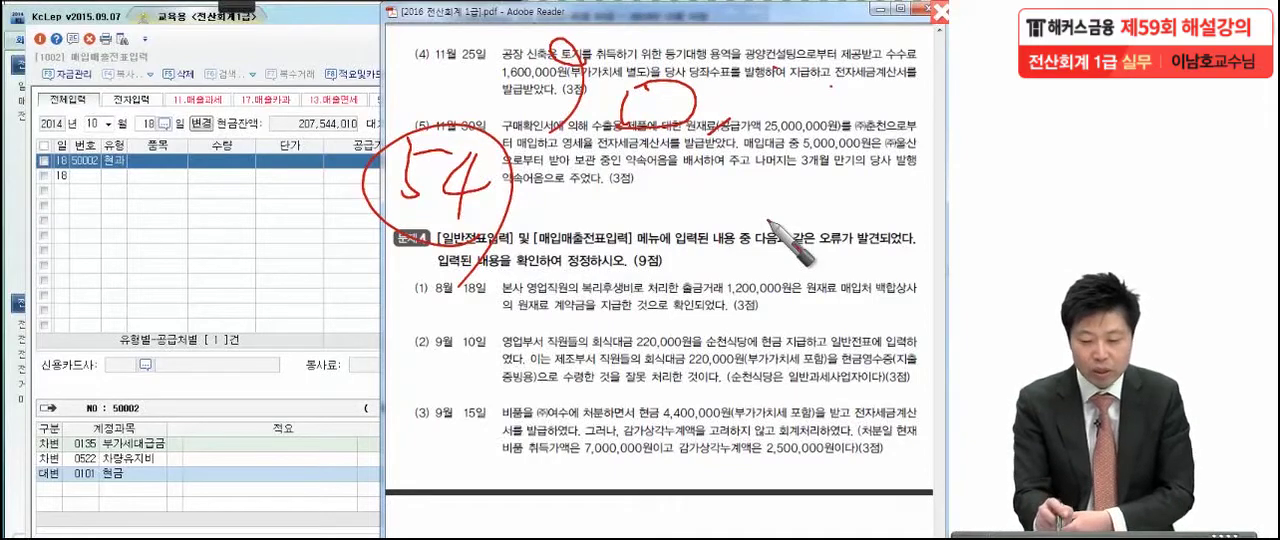
{"action": "left_click_drag", "start_coordinate": [387, 50], "coordinate": [404, 117]}
{"action": "mouse_move", "coordinate": [302, 72]}
{"action": "left_mouse_down"}
{"action": "mouse_move", "coordinate": [383, 76]}
{"action": "mouse_move", "coordinate": [305, 205]}
{"action": "left_mouse_up"}
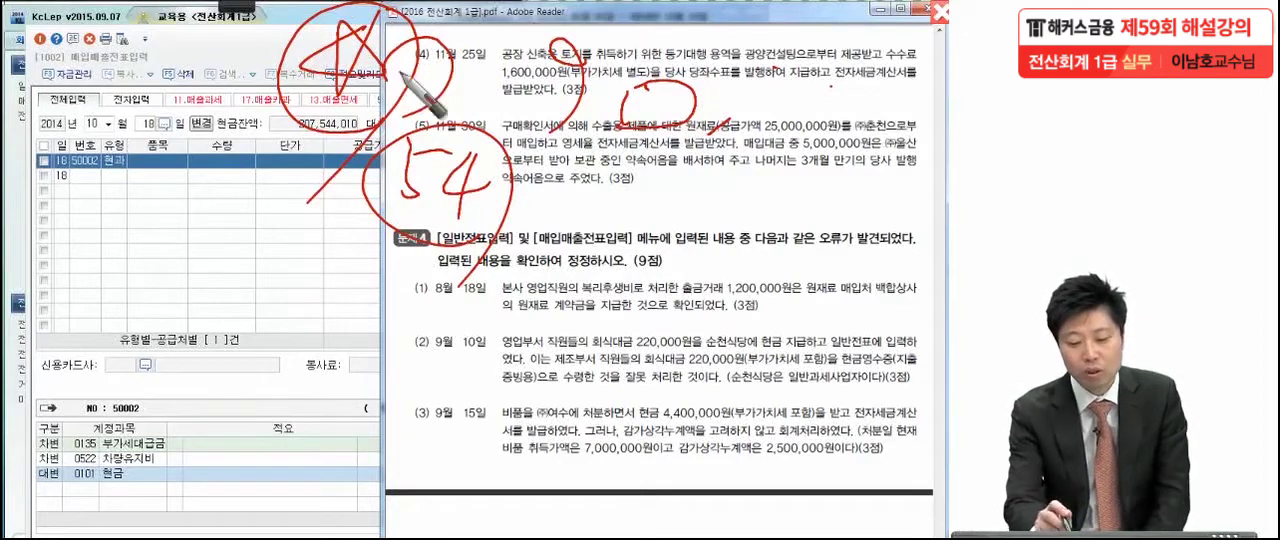
{"action": "left_click_drag", "start_coordinate": [392, 114], "coordinate": [378, 12]}
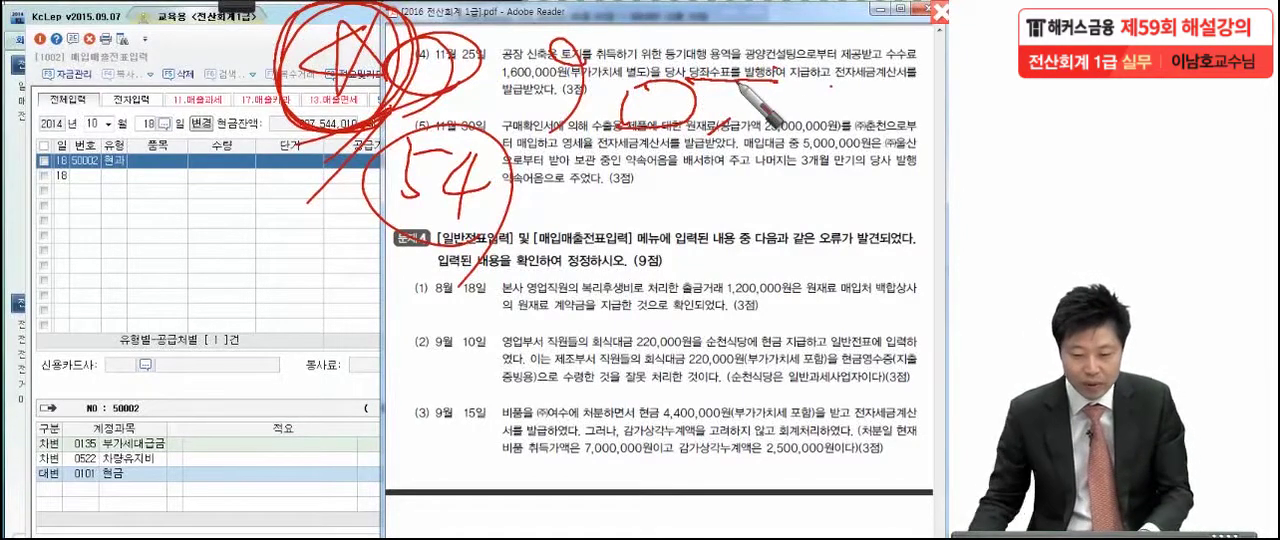
Return to KcLep's 매입매출전표입력 and start a November 25 entry with the type 54 (불공)
{"action": "left_click", "coordinate": [308, 217]}
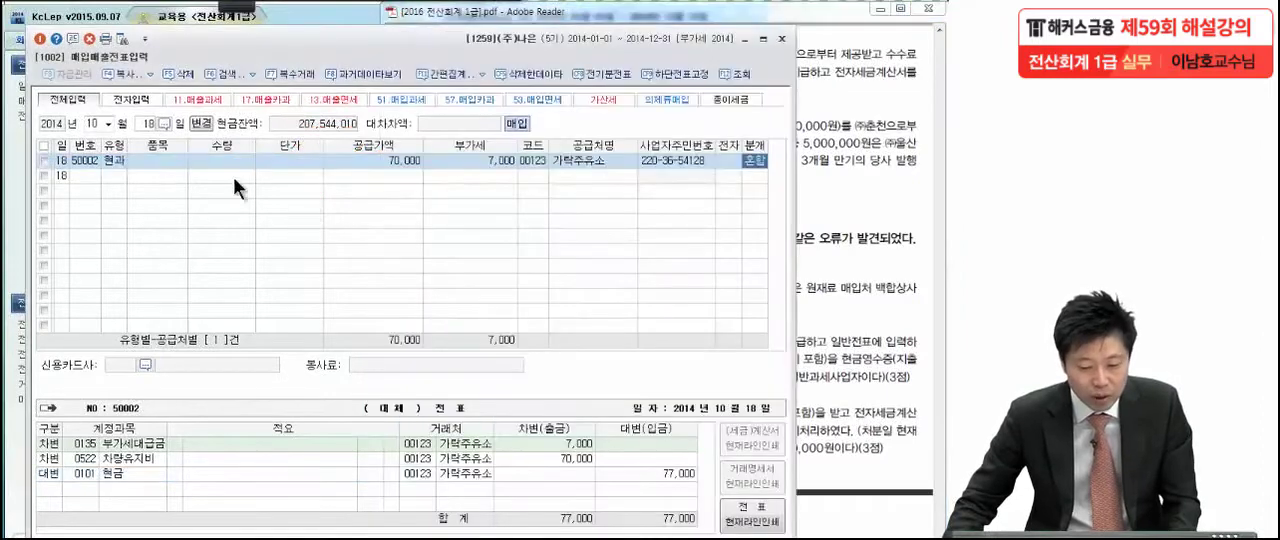
{"action": "left_click", "coordinate": [108, 124]}
{"action": "left_click", "coordinate": [100, 242]}
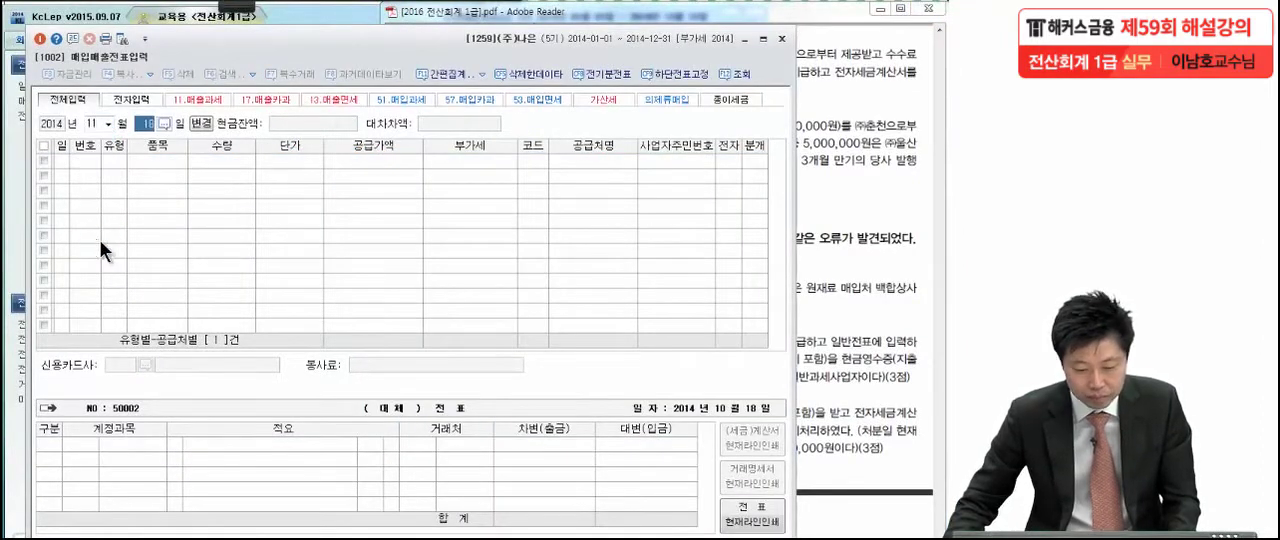
{"action": "type", "text": "25"}
{"action": "key", "text": "Return"}
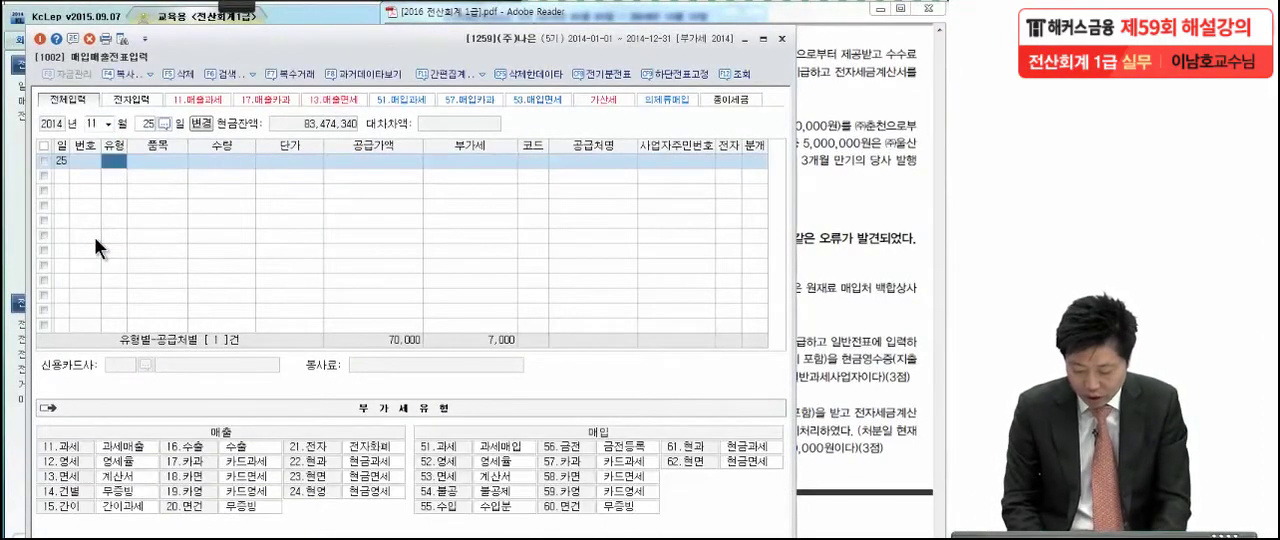
{"action": "type", "text": "54"}
{"action": "key", "text": "Return"}
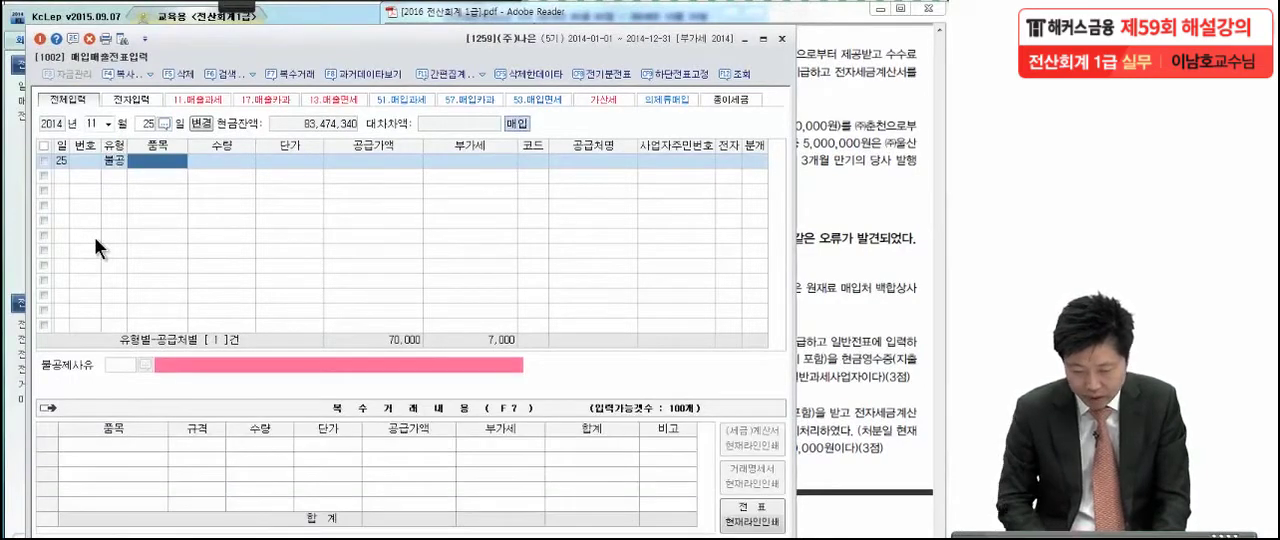
Set the 공급가액 of the November 25 entry to 1,600,000, leaving 품목, 수량 and 단가 blank
{"action": "key", "text": "Return"}
{"action": "key", "text": "Return"}
{"action": "key", "text": "Return"}
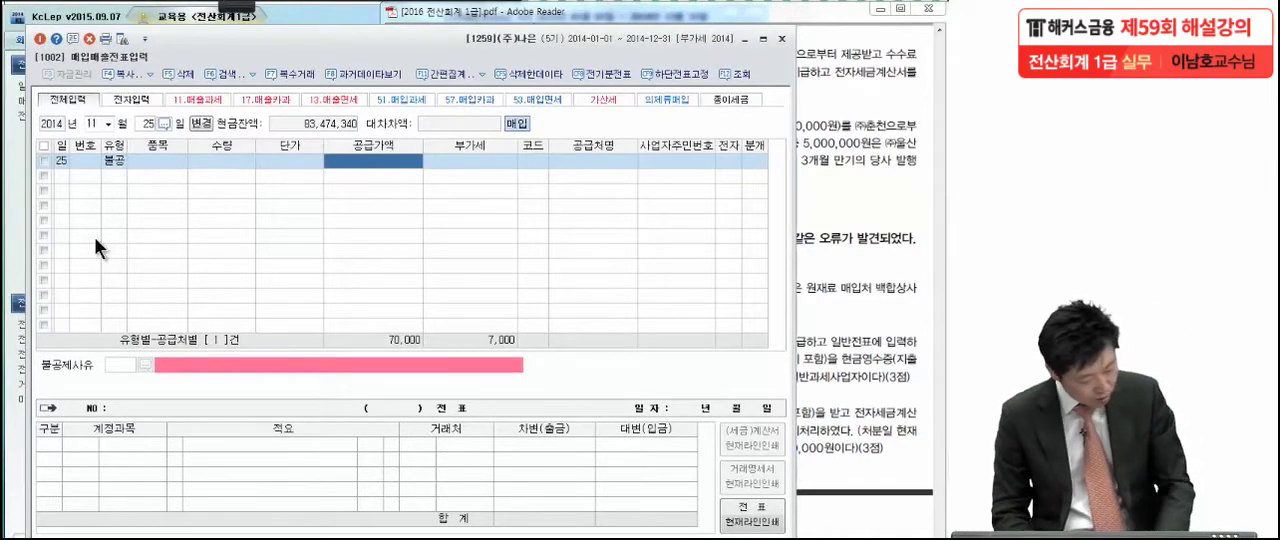
{"action": "type", "text": "1"}
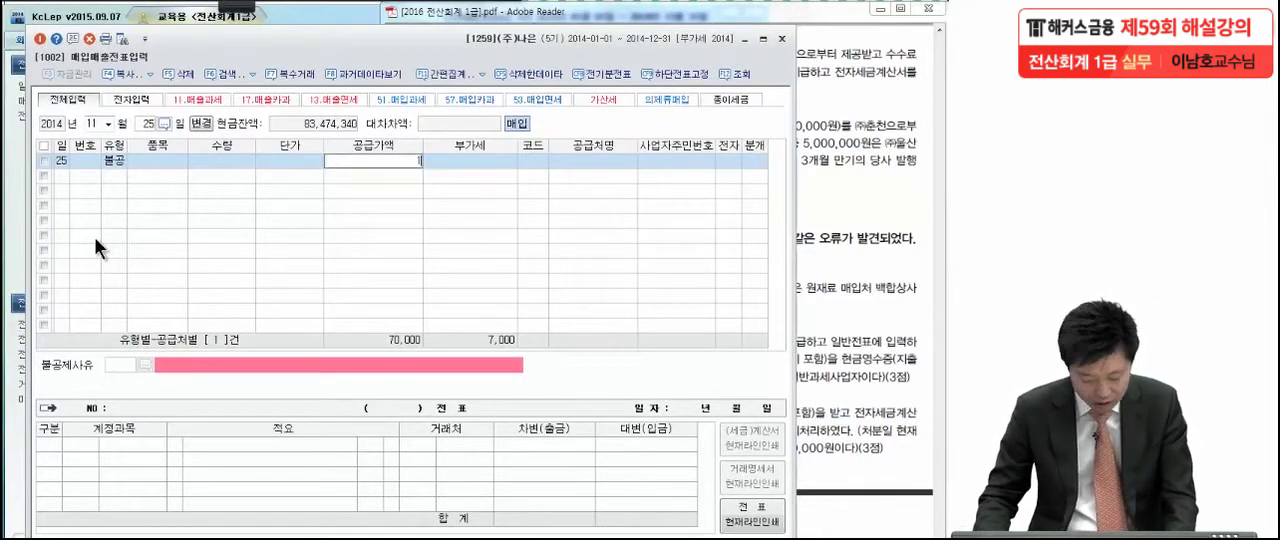
{"action": "type", "text": ",600,000"}
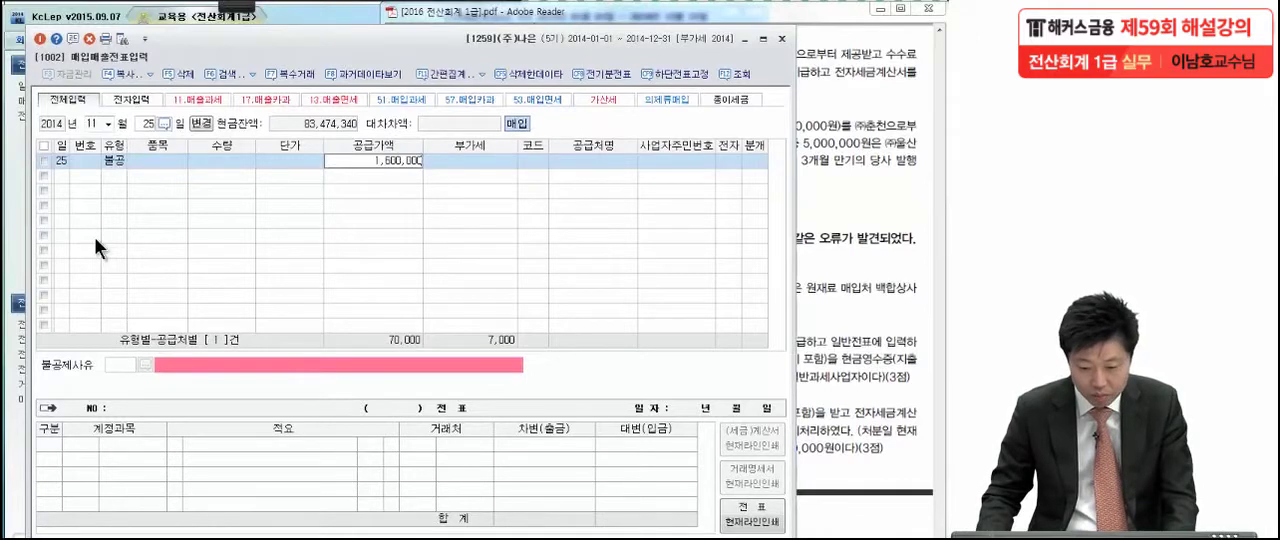
{"action": "key", "text": "Return"}
{"action": "key", "text": "Return"}
Set the supplier to 광양컨설팅 (00169) and mark the entry as electronic (전자: 여)
{"action": "type", "text": "광양"}
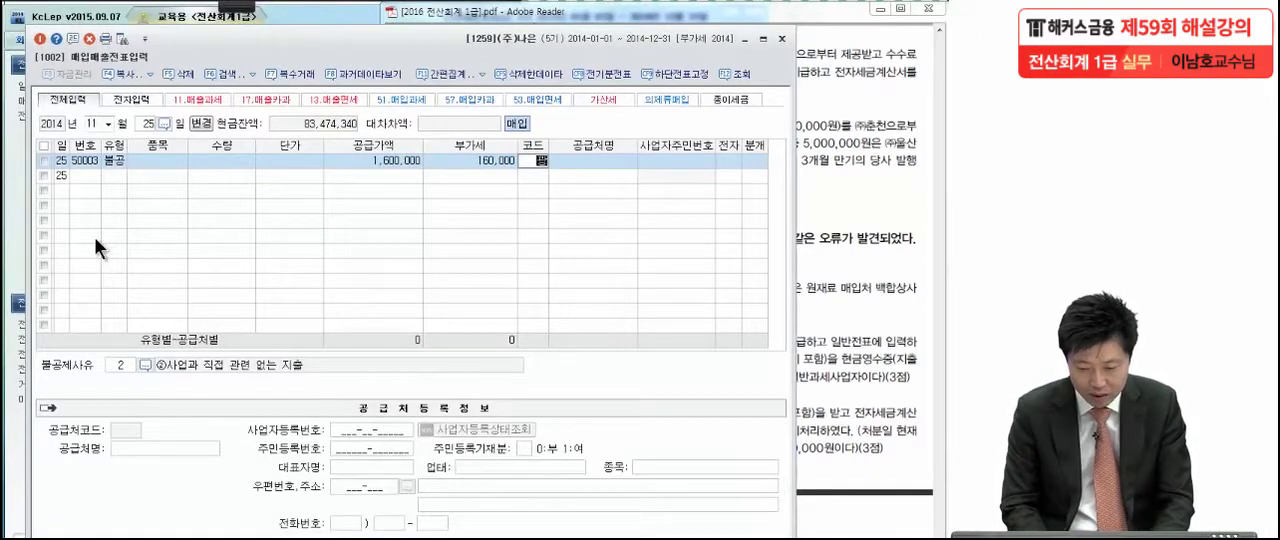
{"action": "key", "text": "Return"}
{"action": "key", "text": "Return"}
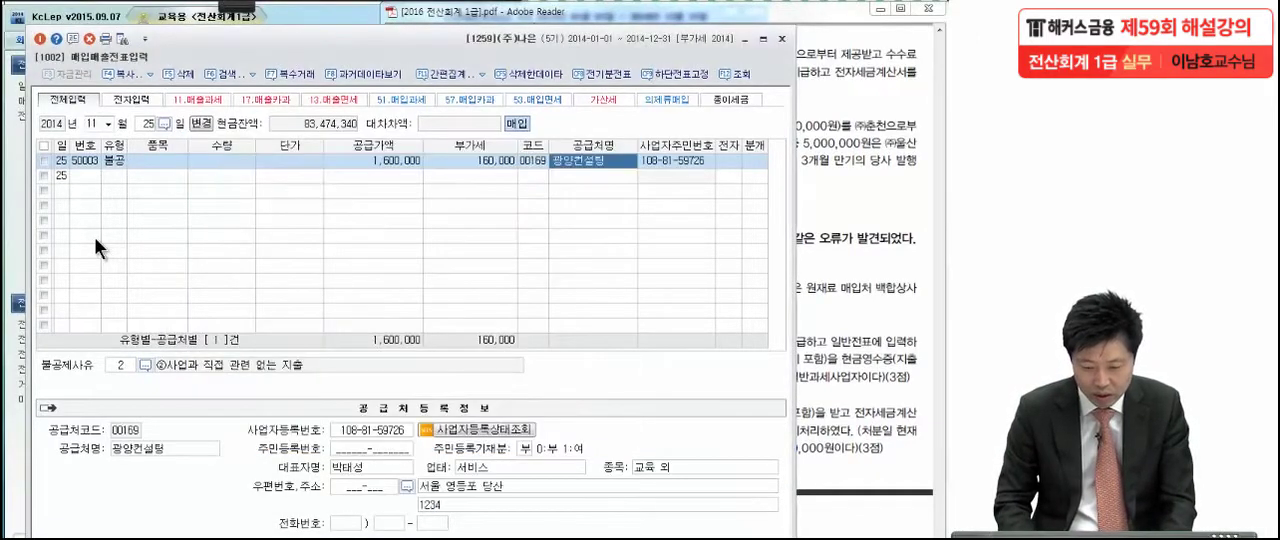
{"action": "key", "text": "Return"}
{"action": "type", "text": "1"}
{"action": "key", "text": "Return"}
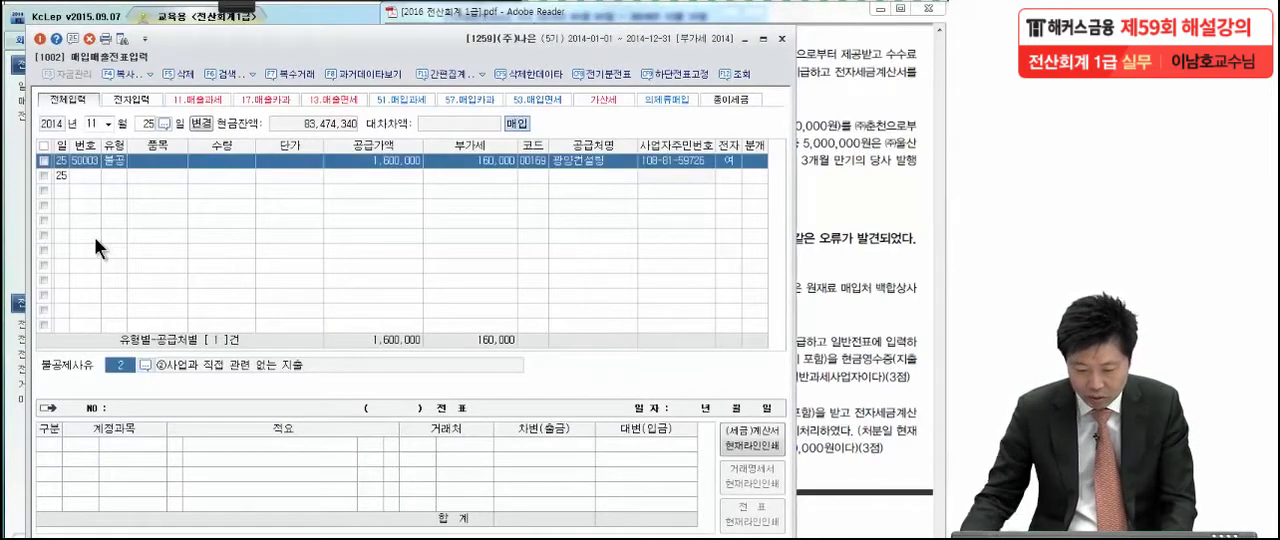
Set the 불공제사유 to 6 (토지의 자본적 지출 관련) and the 분개 to 3 (혼합)
{"action": "left_click", "coordinate": [140, 363]}
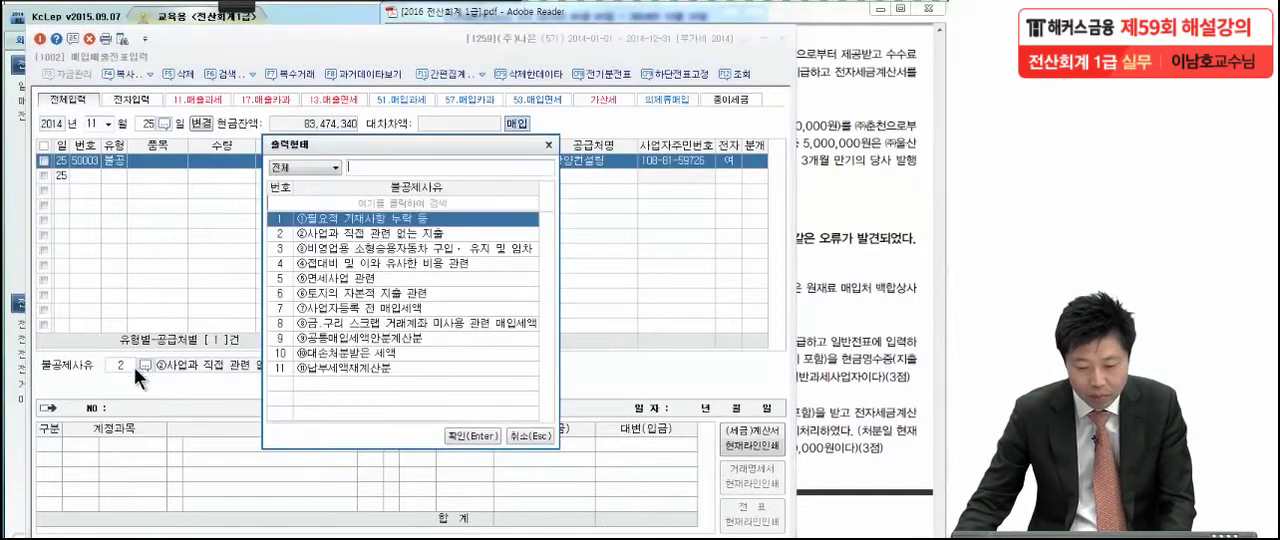
{"action": "left_click", "coordinate": [307, 290]}
{"action": "double_click", "coordinate": [320, 294]}
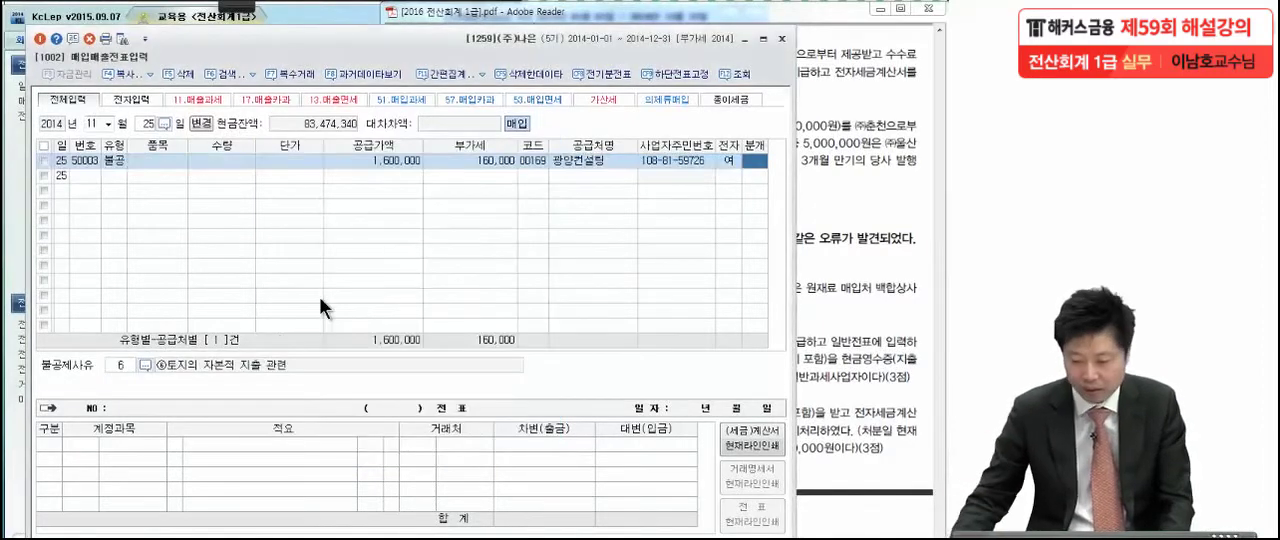
{"action": "key", "text": "3"}
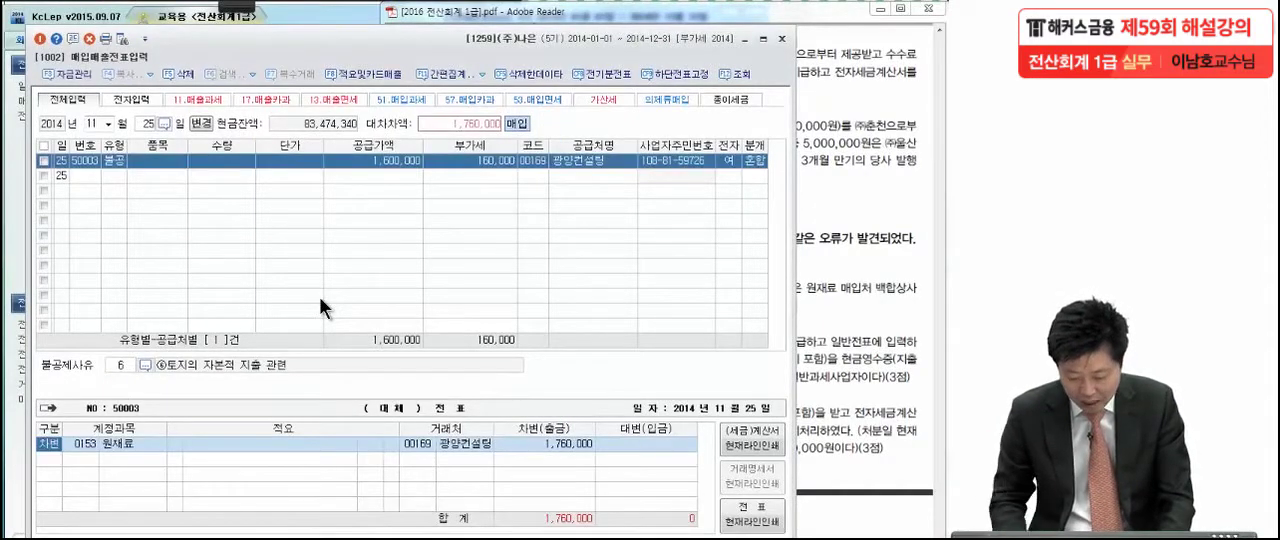
Change the account of the 원재료 line to 0201 토지, keeping its 차변 amount
{"action": "key", "text": "Return"}
{"action": "type", "text": "토"}
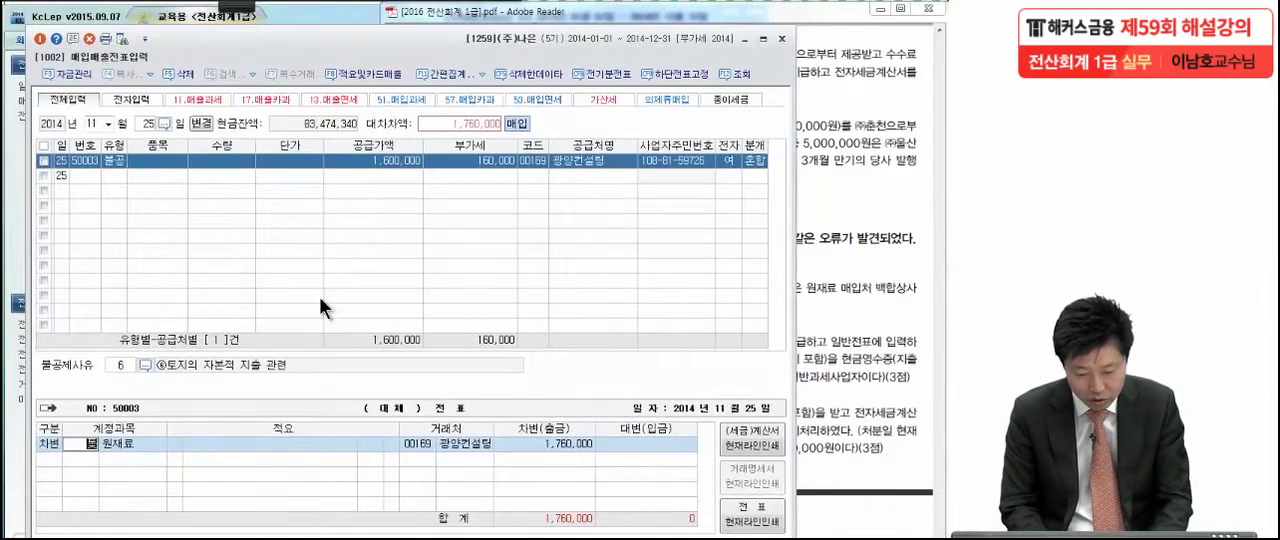
{"action": "type", "text": "지"}
{"action": "key", "text": "Return"}
{"action": "key", "text": "Return"}
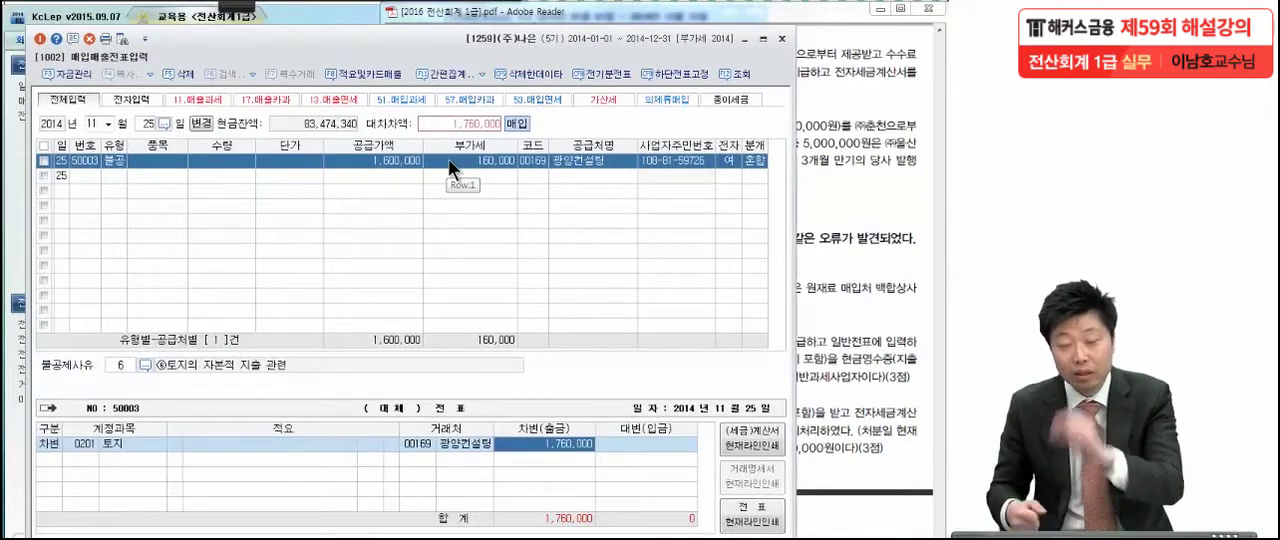
{"action": "key", "text": "Return"}
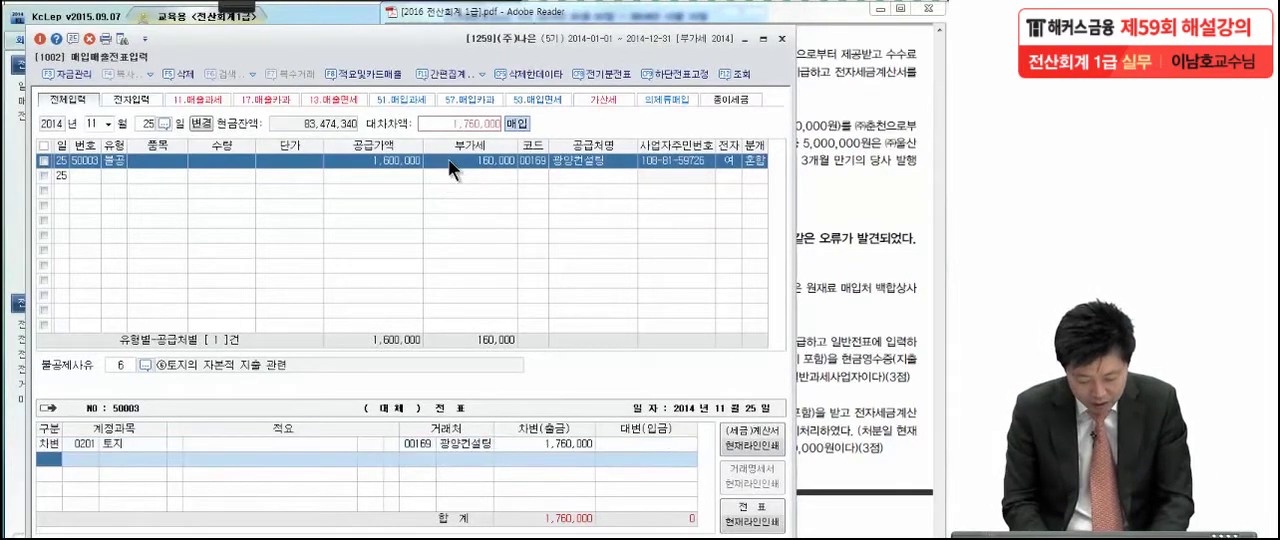
Add a 대변 line for account 0102 당좌예금 with an amount of 1,760,000
{"action": "type", "text": "4"}
{"action": "key", "text": "Return"}
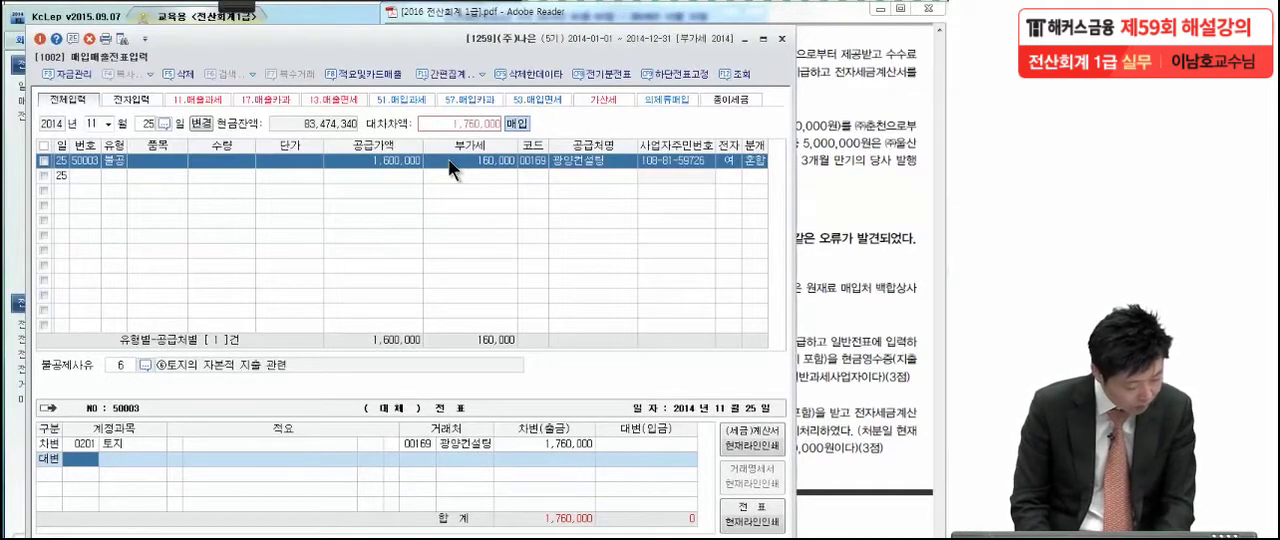
{"action": "type", "text": "당좌"}
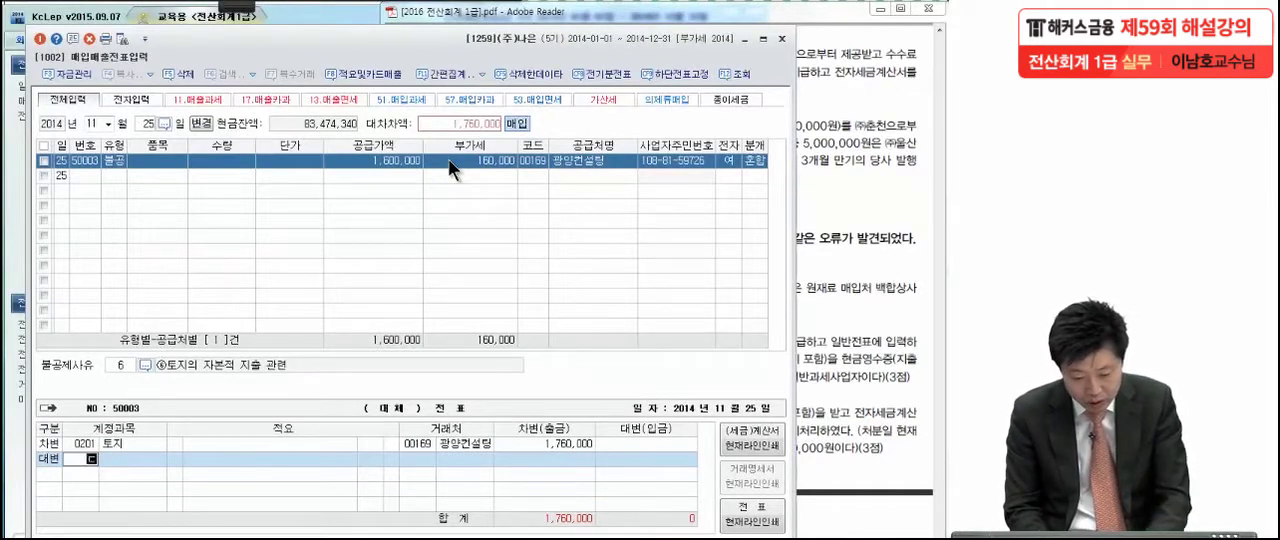
{"action": "key", "text": "Return"}
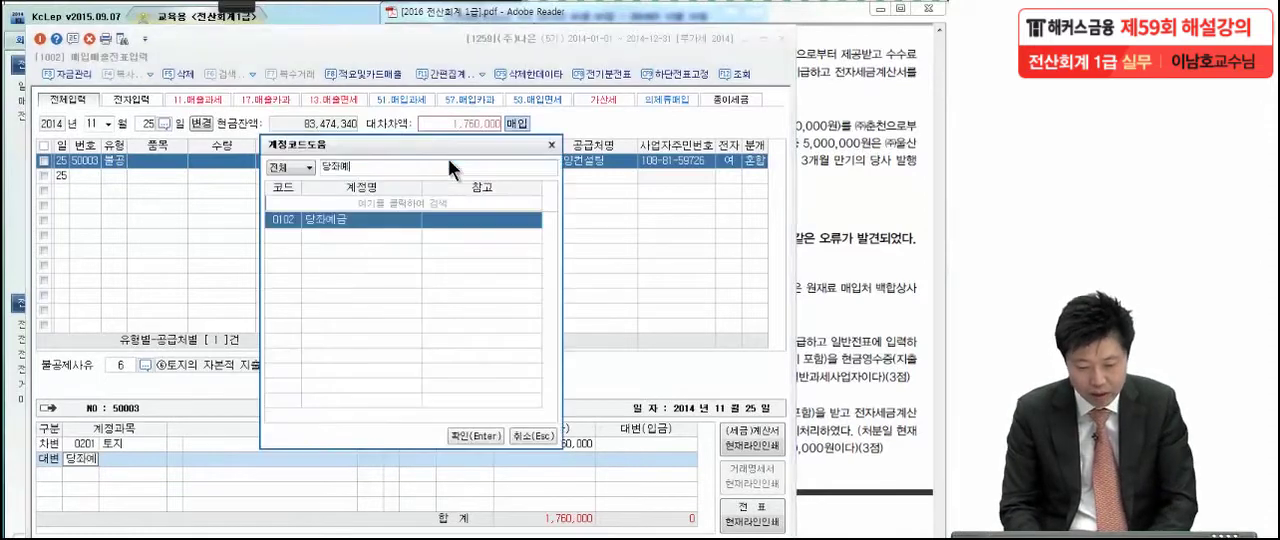
{"action": "key", "text": "Return"}
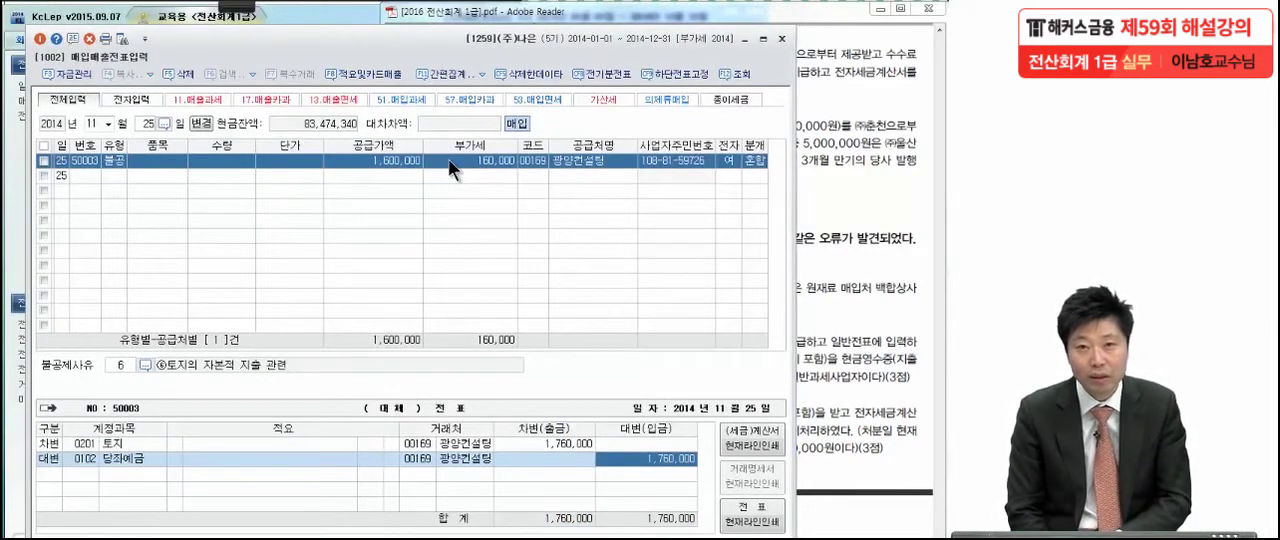
Switch to the exam PDF, bring the November 30 transaction (5) into view, and turn on the annotation pen
{"action": "left_click", "coordinate": [876, 195]}
{"action": "scroll", "coordinate": [765, 358], "scroll_direction": "down", "scroll_amount": 2}
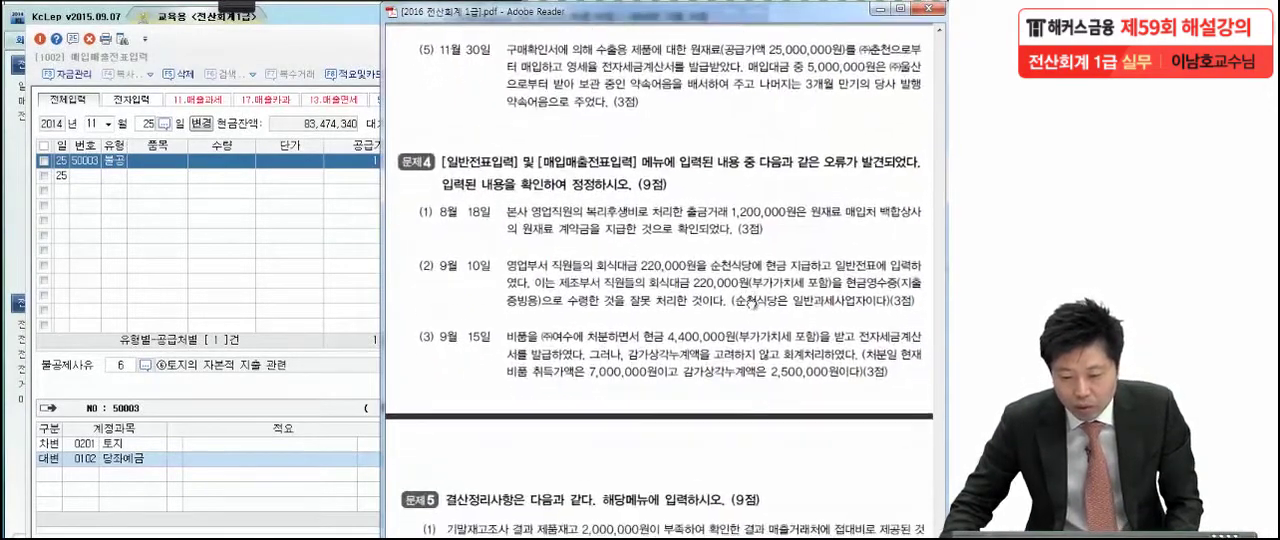
{"action": "mouse_move", "coordinate": [236, 8]}
{"action": "left_click", "coordinate": [24, 24]}
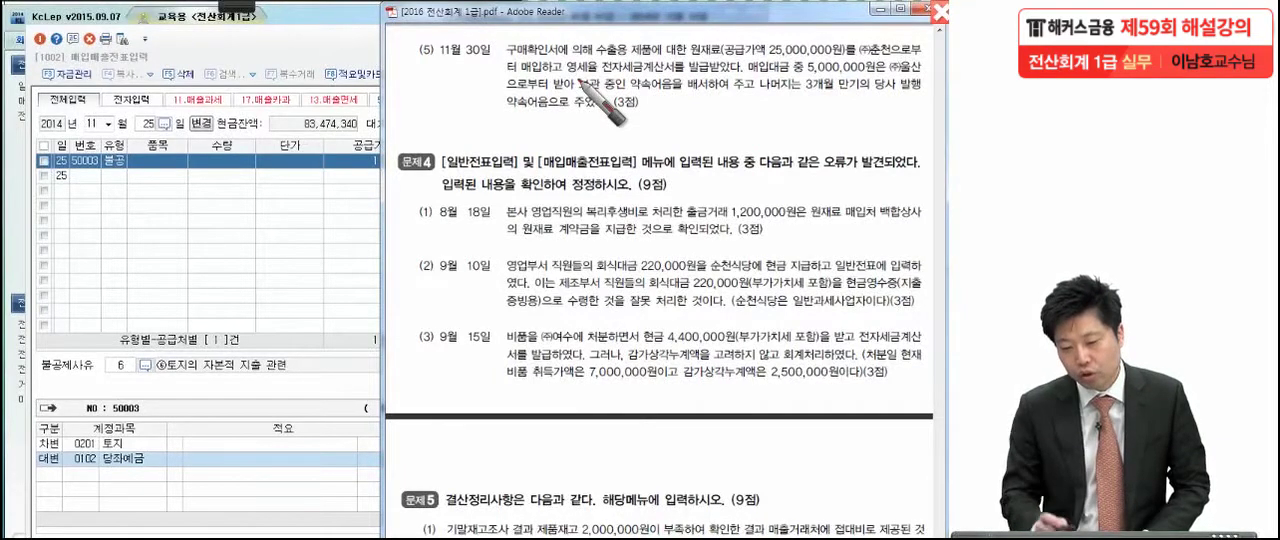
Mark the key terms of transaction (5), write a circled 52 beside it, circle ㈜울산, and leave the annotation pen
{"action": "left_click", "coordinate": [567, 73]}
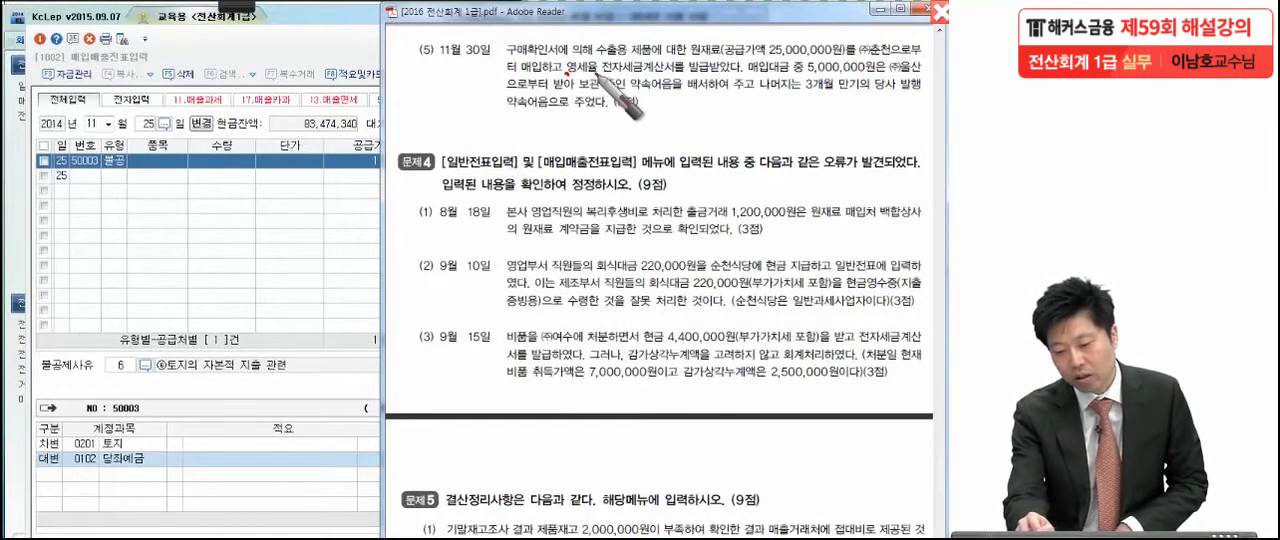
{"action": "left_click", "coordinate": [670, 73]}
{"action": "left_click_drag", "start_coordinate": [756, 45], "coordinate": [747, 77]}
{"action": "mouse_move", "coordinate": [430, 72]}
{"action": "left_mouse_down"}
{"action": "mouse_move", "coordinate": [418, 112]}
{"action": "mouse_move", "coordinate": [462, 104]}
{"action": "left_mouse_up"}
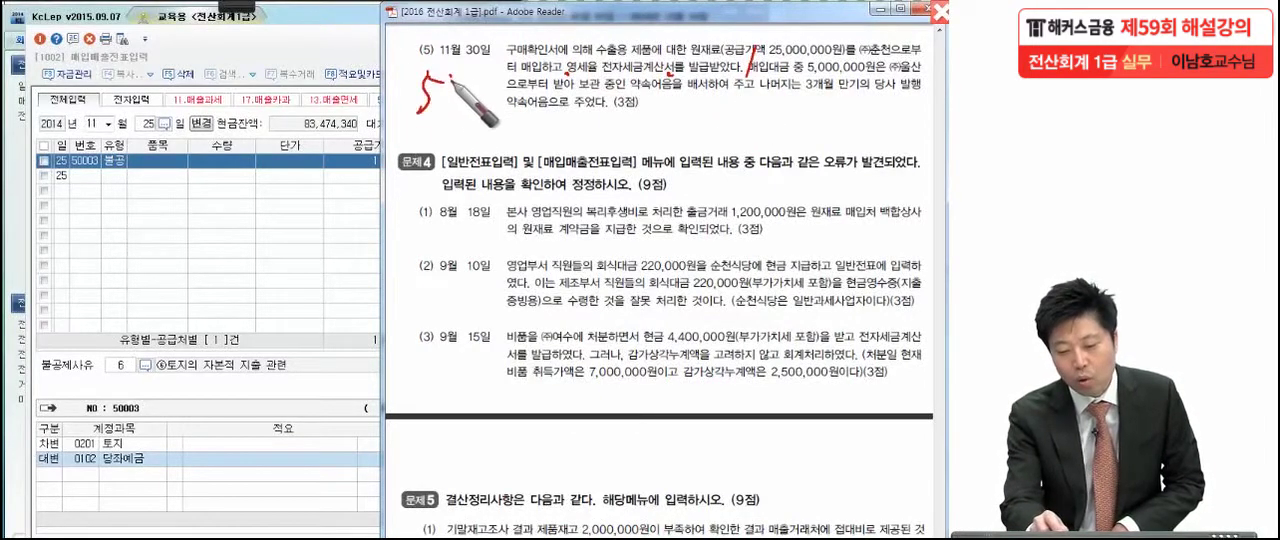
{"action": "left_click", "coordinate": [468, 105]}
{"action": "mouse_move", "coordinate": [470, 68]}
{"action": "left_mouse_down"}
{"action": "mouse_move", "coordinate": [390, 100]}
{"action": "mouse_move", "coordinate": [418, 190]}
{"action": "left_mouse_up"}
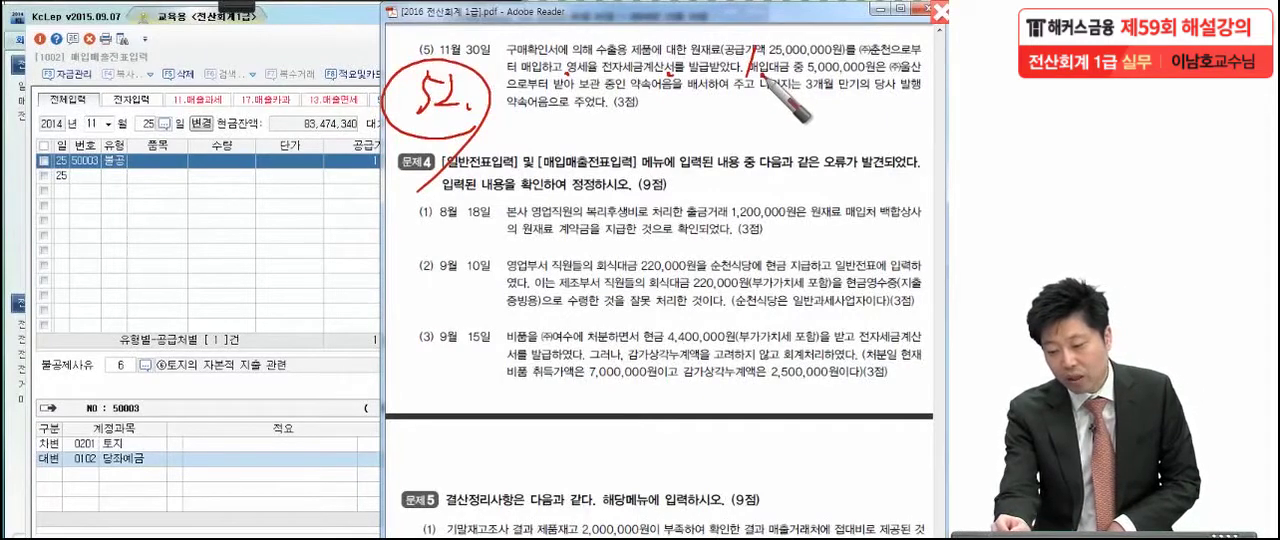
{"action": "left_click_drag", "start_coordinate": [826, 73], "coordinate": [858, 74]}
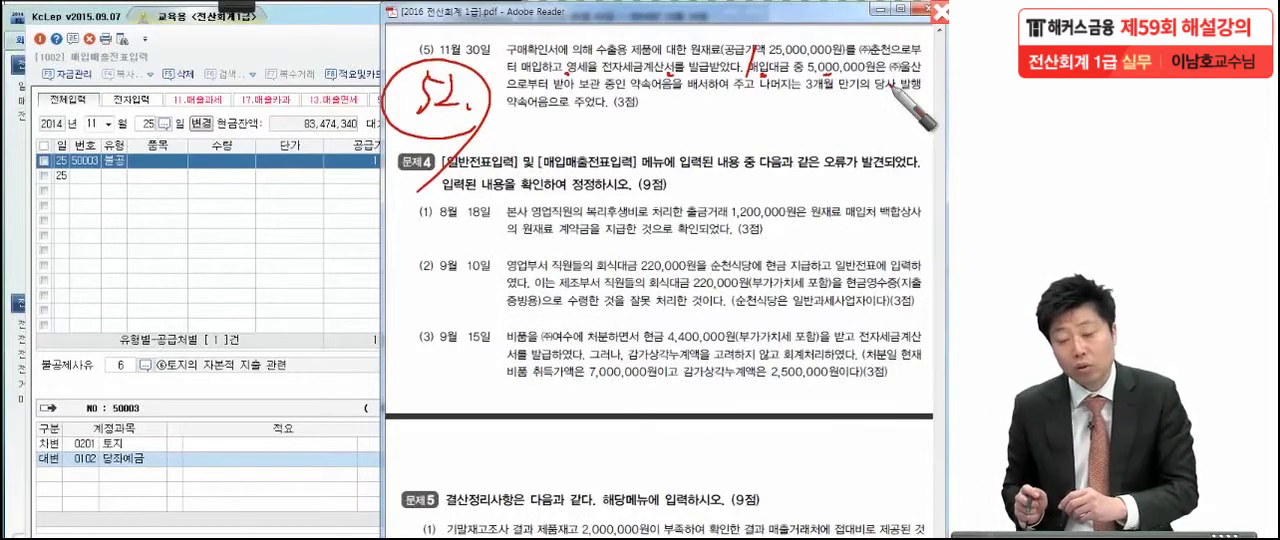
{"action": "left_click", "coordinate": [877, 58]}
{"action": "mouse_move", "coordinate": [903, 75]}
{"action": "left_mouse_down"}
{"action": "mouse_move", "coordinate": [932, 78]}
{"action": "mouse_move", "coordinate": [928, 88]}
{"action": "left_mouse_up"}
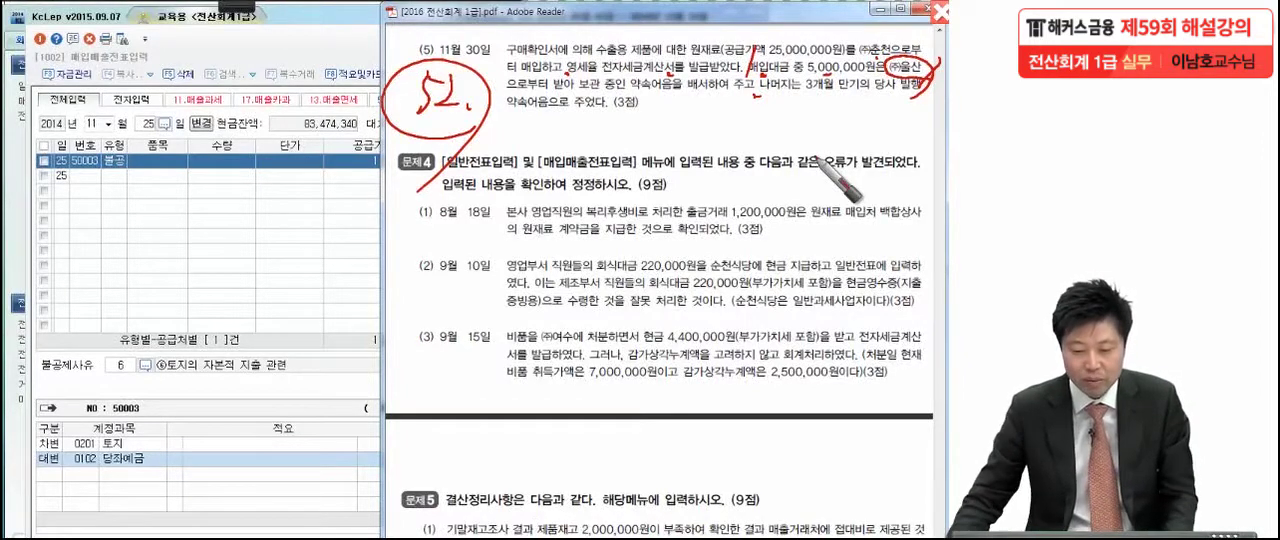
{"action": "key", "text": "Escape"}
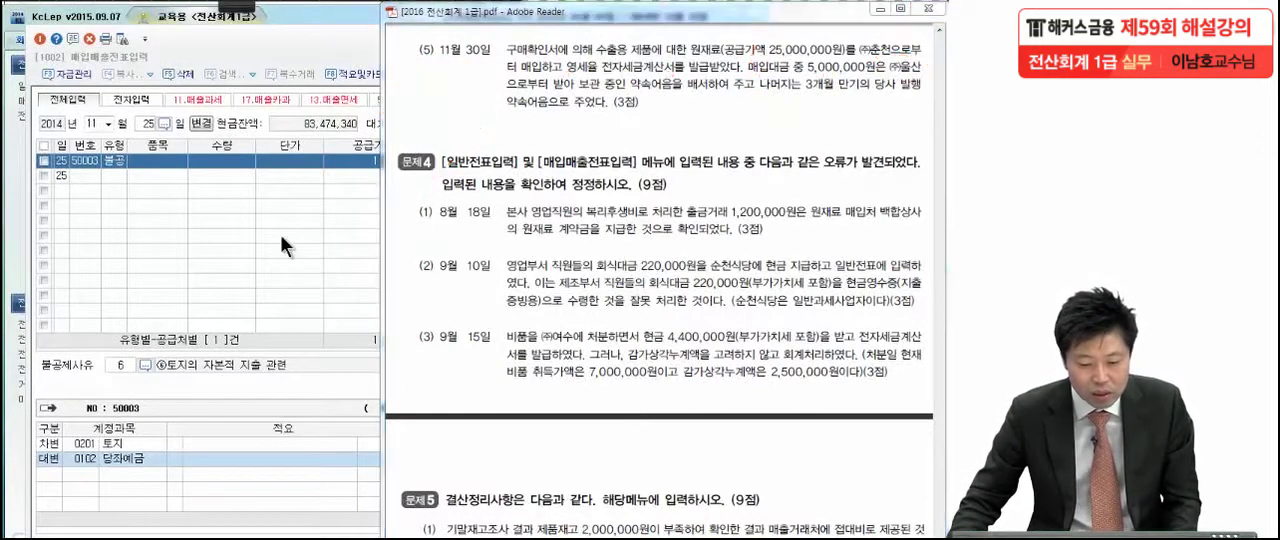
Return to KcLep and start a November 30 entry with the purchase type 52 (영세), skipping to its 공급가액
{"action": "left_click", "coordinate": [280, 234]}
{"action": "left_click", "coordinate": [150, 127]}
{"action": "type", "text": "30"}
{"action": "key", "text": "Return"}
{"action": "type", "text": "12"}
{"action": "key", "text": "Return"}
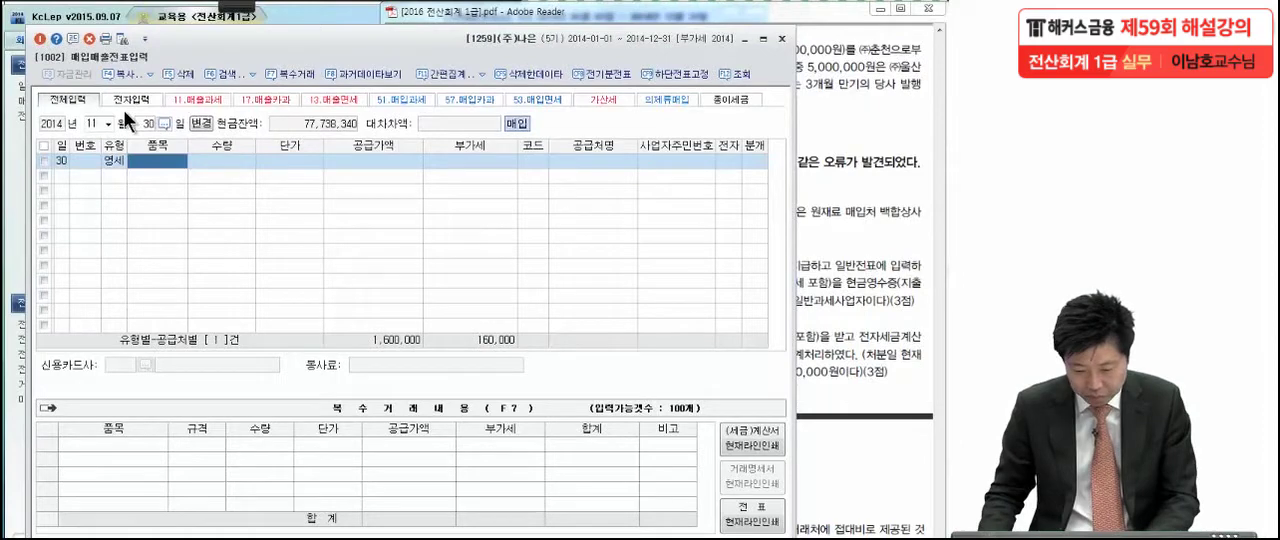
{"action": "key", "text": "Return"}
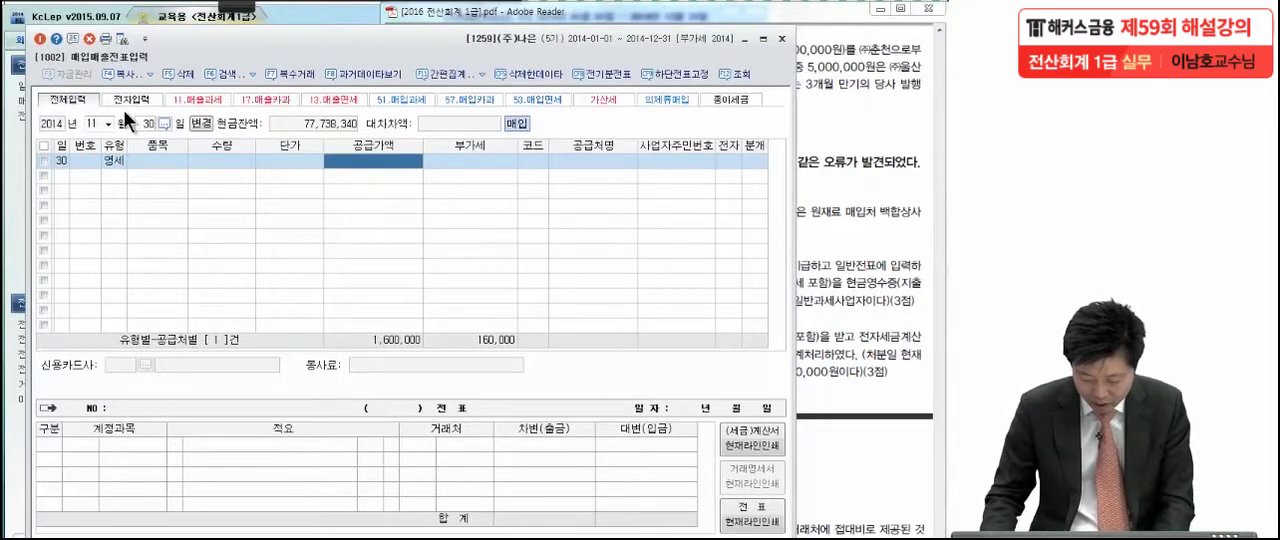
Give the November 30 purchase a 공급가액 of 25,000,000, the supplier ㈜춘천, and 전자 set to 여
{"action": "type", "text": "25000000"}
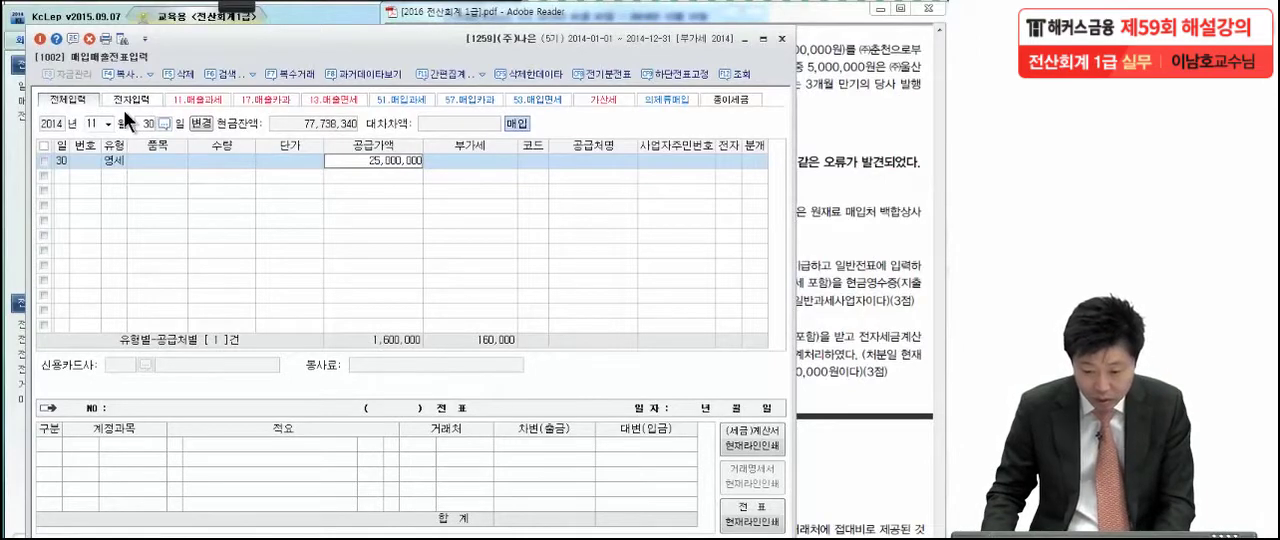
{"action": "key", "text": "Return"}
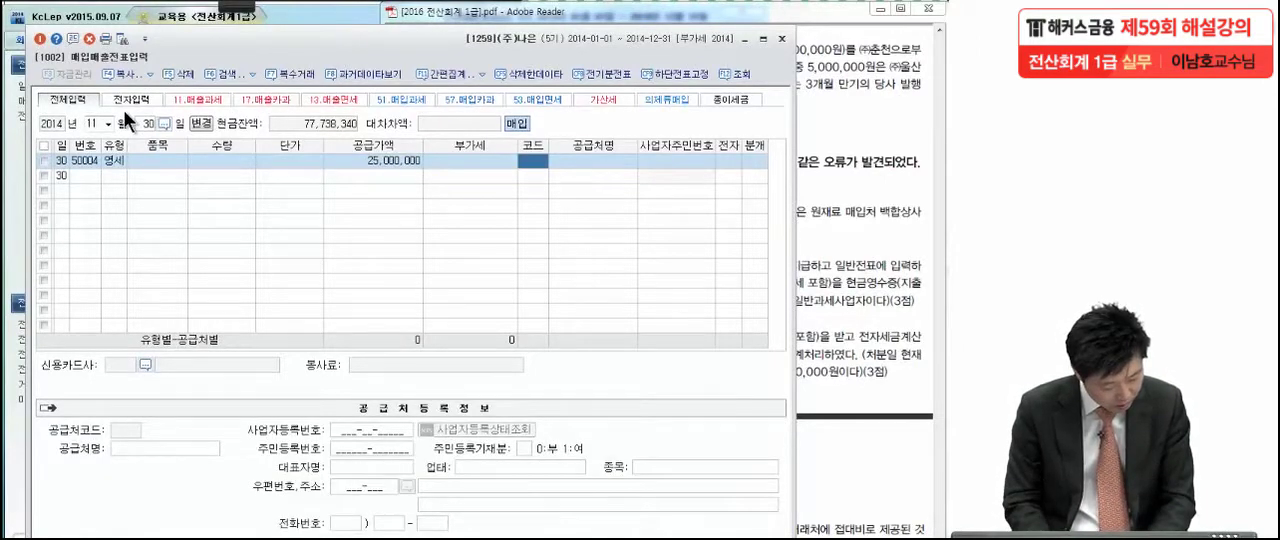
{"action": "type", "text": "춘천"}
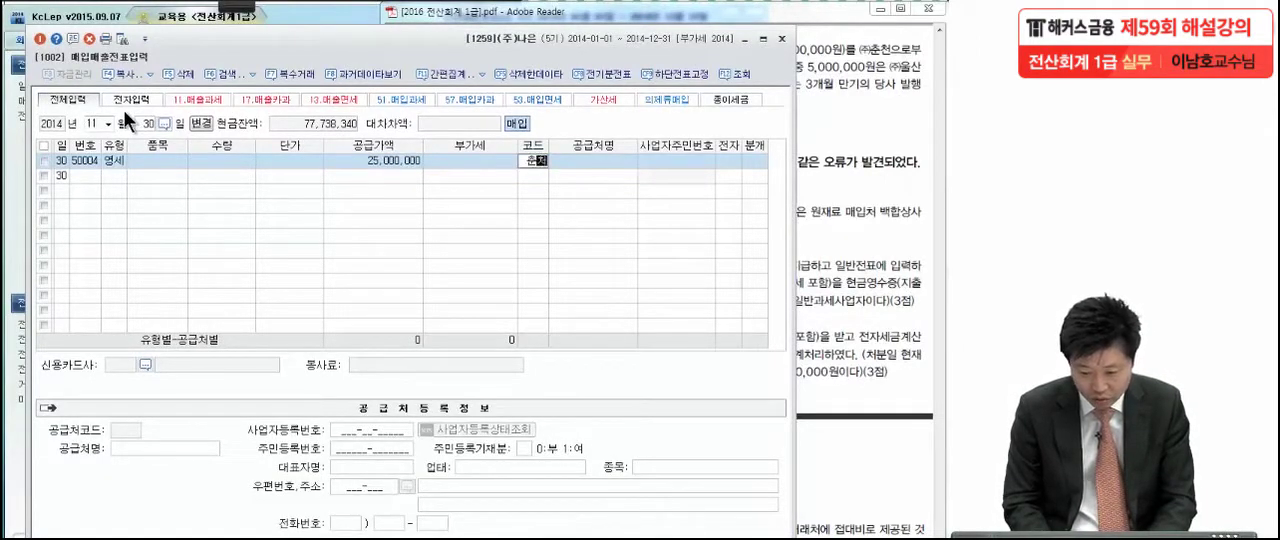
{"action": "key", "text": "Return"}
{"action": "key", "text": "Return"}
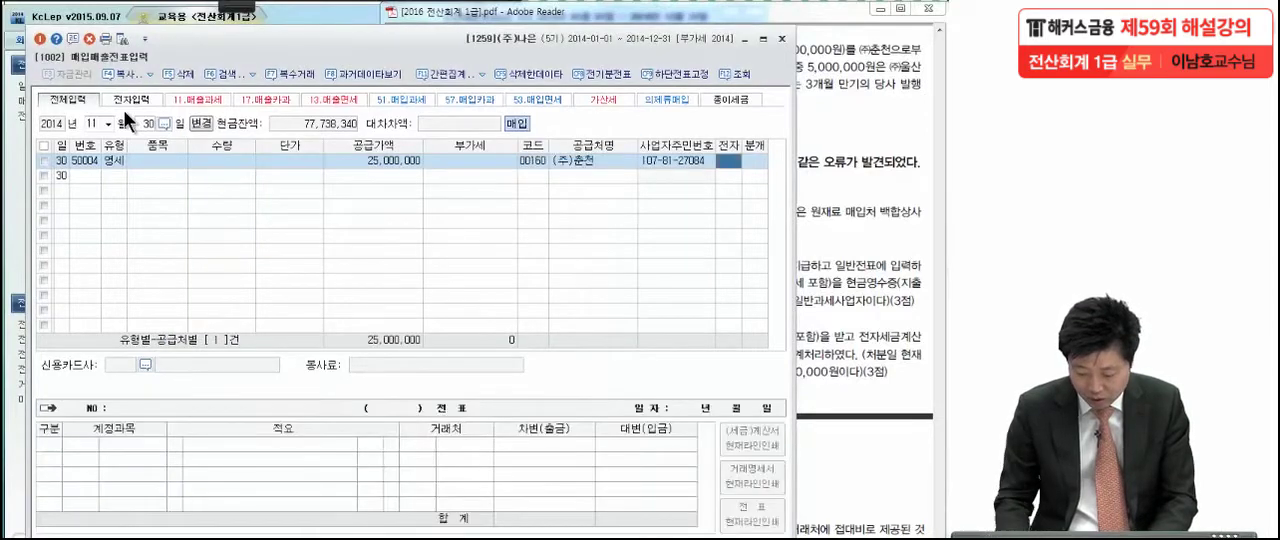
{"action": "type", "text": "1"}
{"action": "key", "text": "Return"}
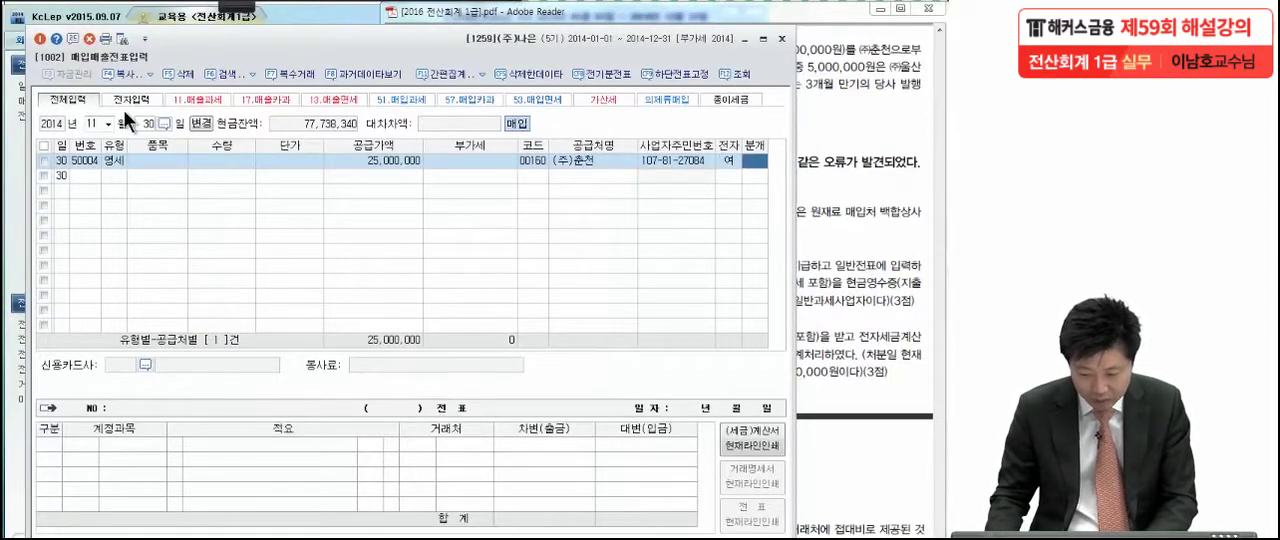
Set the purchase's 분개 type to 3 (혼합) and accept the 차변 line for 0153 원재료
{"action": "type", "text": "3"}
{"action": "key", "text": "Return"}
{"action": "key", "text": "Return"}
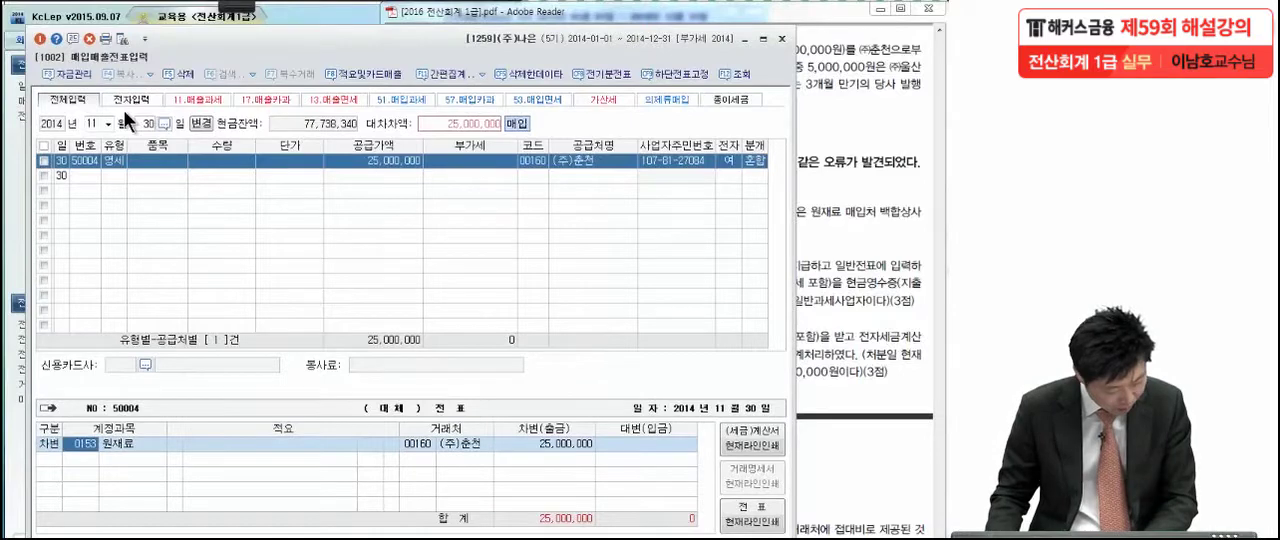
Add a 대변 line for account 0110 받을어음 with an amount of 5,000,000
{"action": "key", "text": "Return"}
{"action": "key", "text": "Return"}
{"action": "key", "text": "Return"}
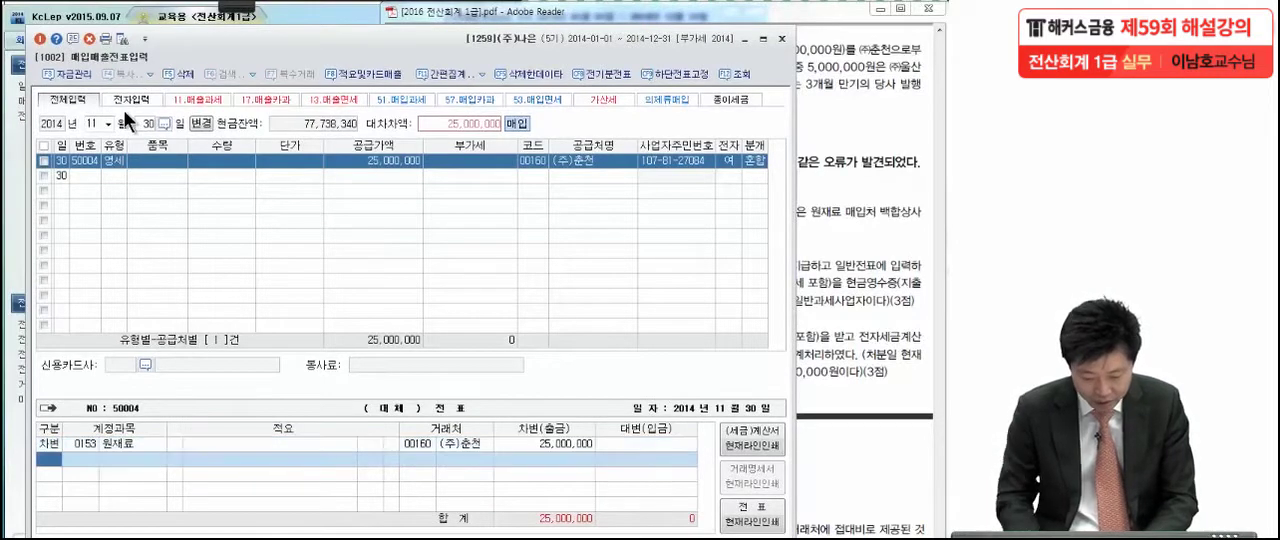
{"action": "type", "text": "4"}
{"action": "key", "text": "Return"}
{"action": "type", "text": "받을"}
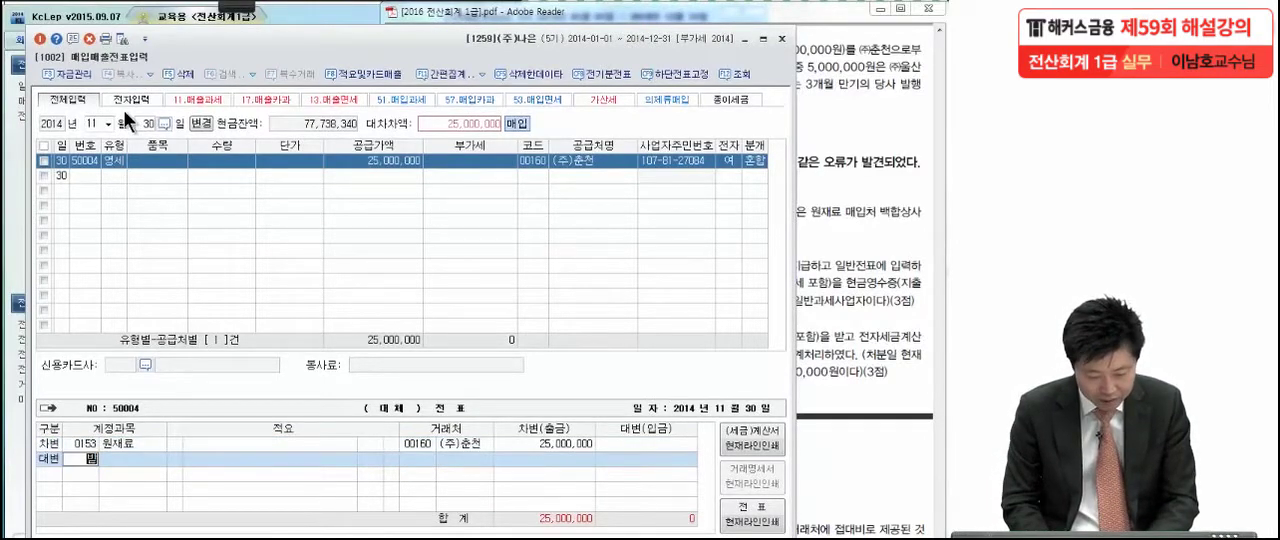
{"action": "key", "text": "Return"}
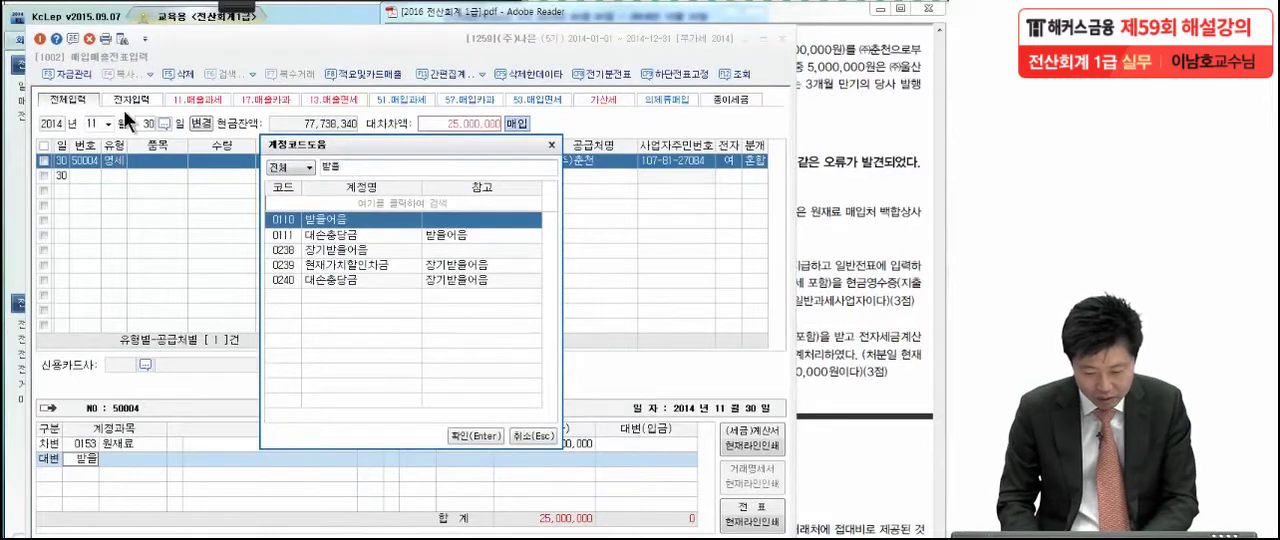
{"action": "key", "text": "Return"}
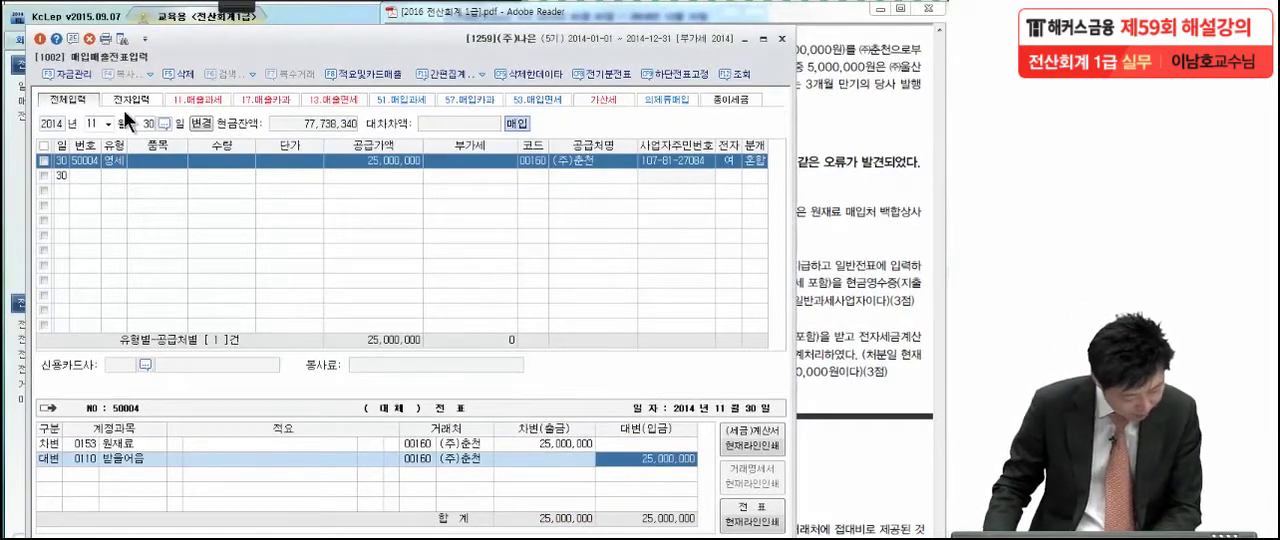
{"action": "type", "text": "5,000"}
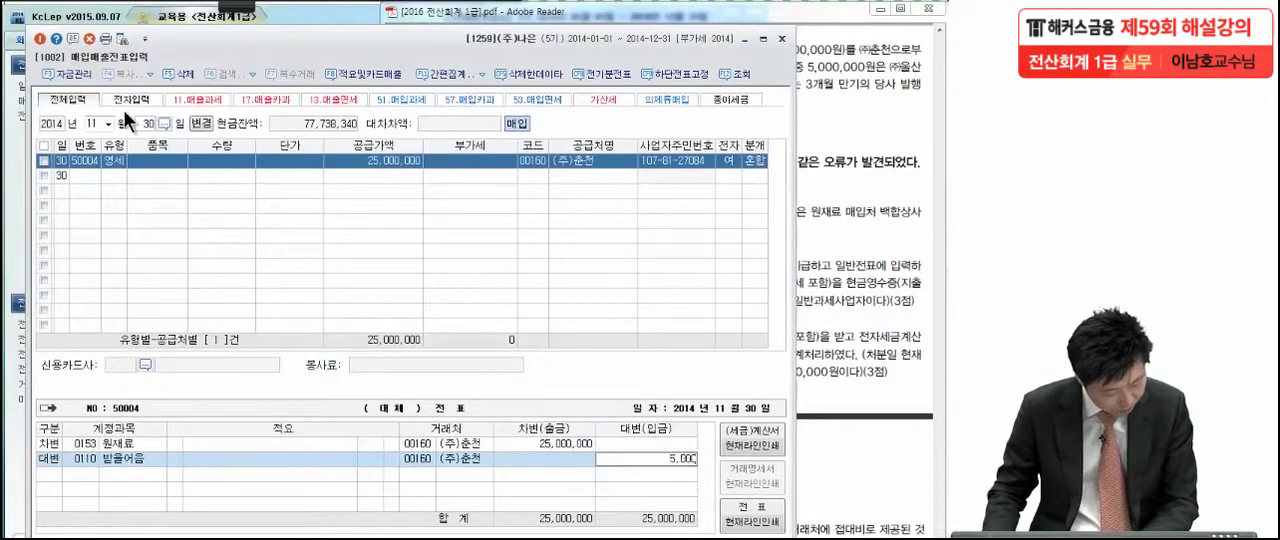
{"action": "type", "text": ",0000"}
{"action": "key", "text": "Return"}
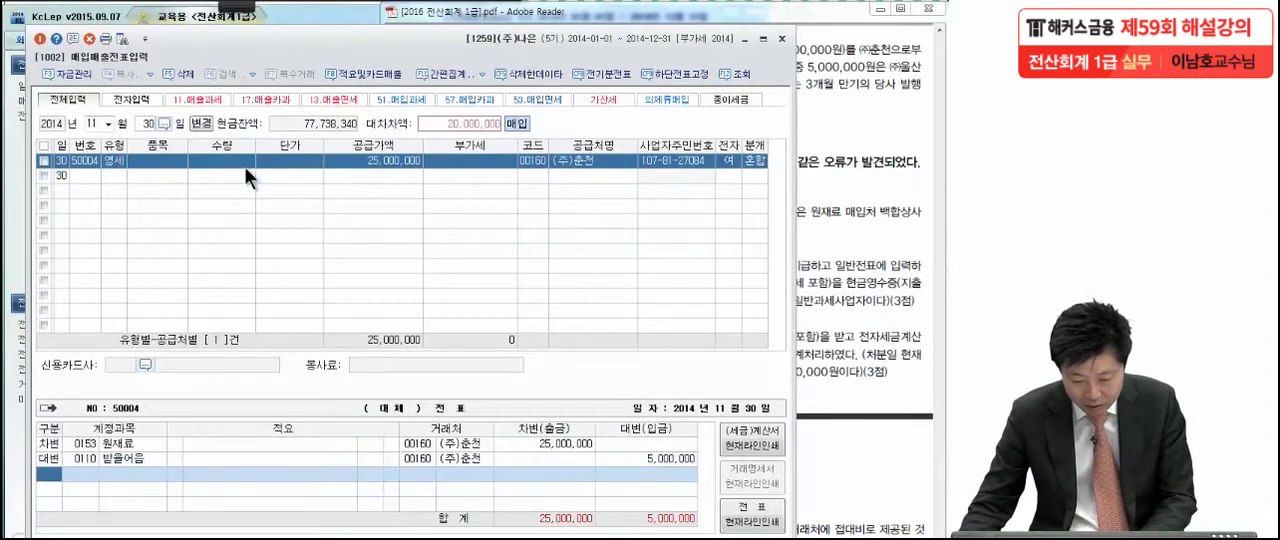
Change the 거래처 of the 받을어음 line to ㈜울산
{"action": "left_click", "coordinate": [418, 459]}
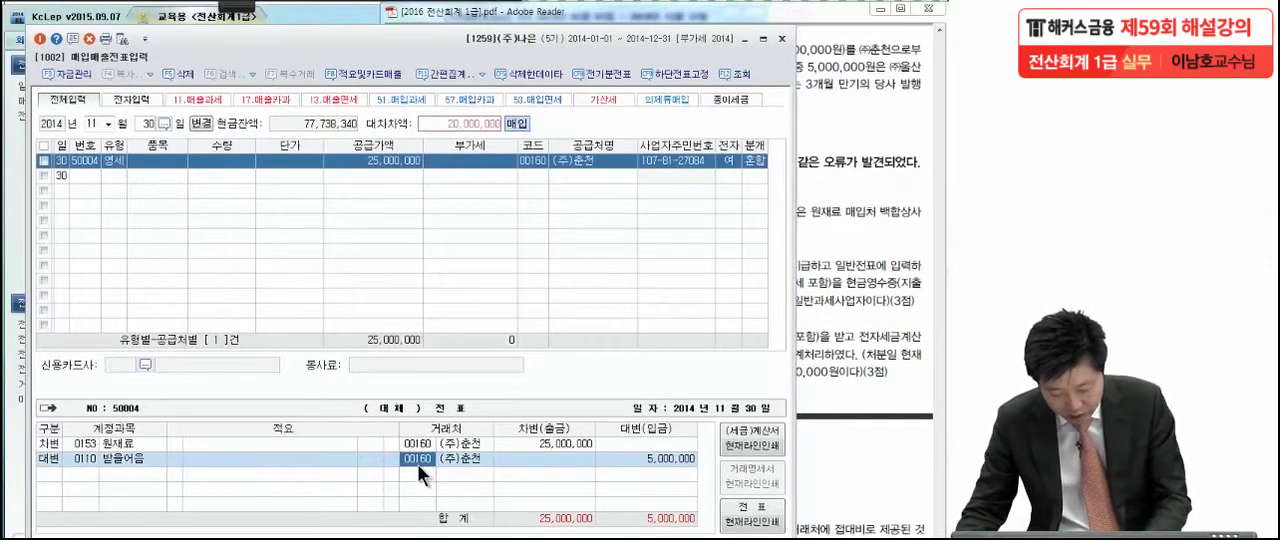
{"action": "key", "text": "F2"}
{"action": "type", "text": "울"}
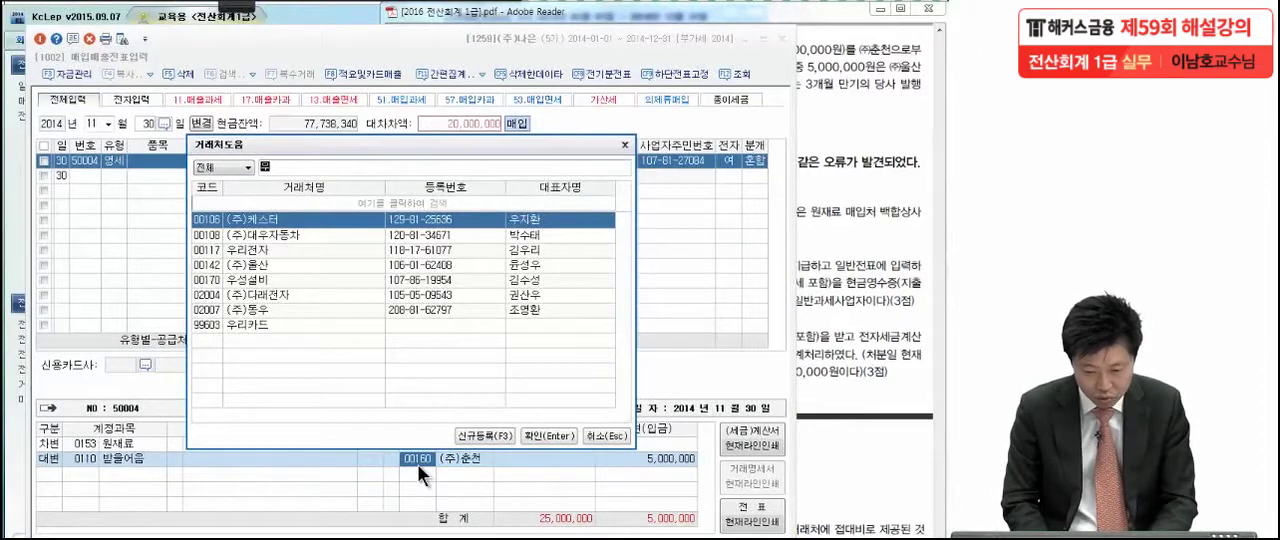
{"action": "key", "text": "Return"}
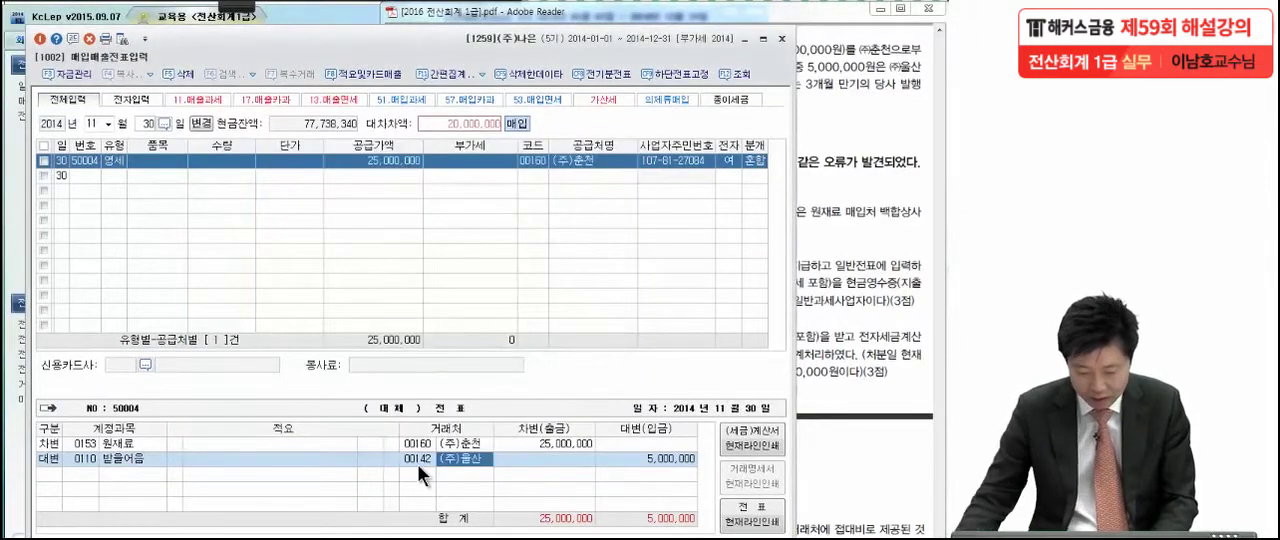
Add a 대변 line for account 0252 지급어음 with 거래처 ㈜춘천 and an amount of 20,000,000
{"action": "left_click", "coordinate": [55, 478]}
{"action": "type", "text": "4"}
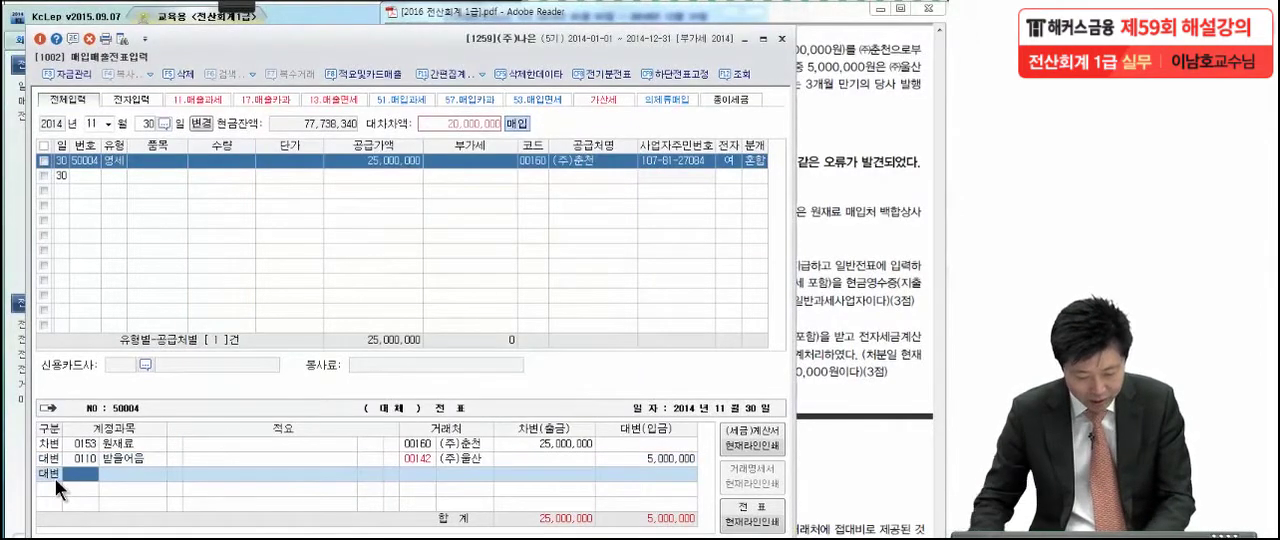
{"action": "type", "text": "지급"}
{"action": "key", "text": "Return"}
{"action": "key", "text": "Return"}
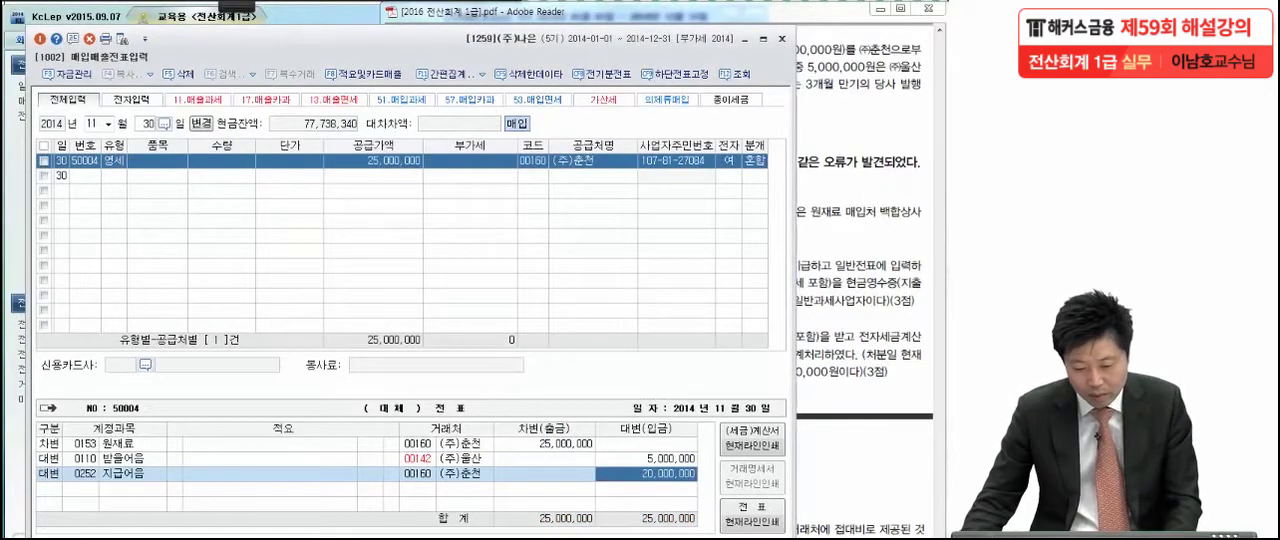
{"action": "left_click", "coordinate": [470, 472]}
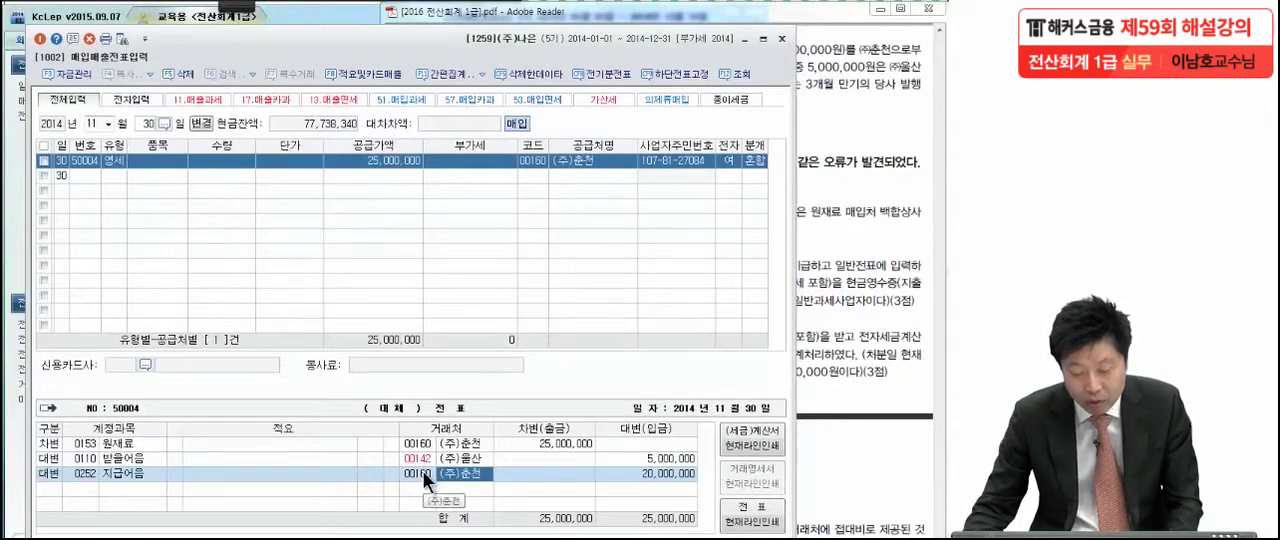
{"action": "left_click", "coordinate": [641, 474]}
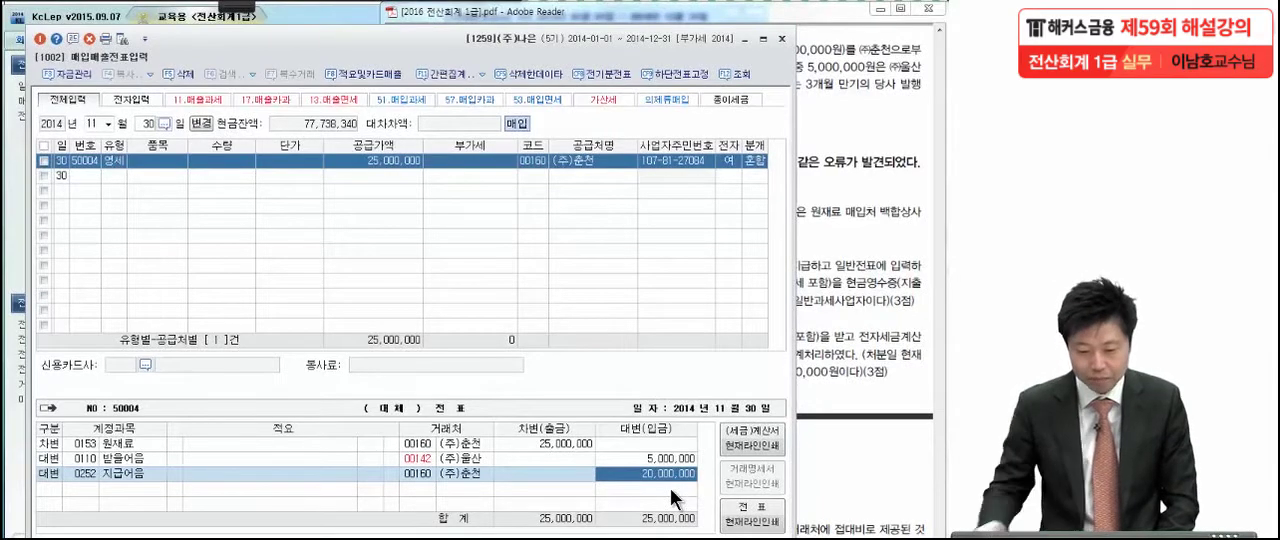
Close 매입매출전표입력 and bring the three 문제 4 correction items into view in the exam PDF
{"action": "left_click", "coordinate": [864, 335]}
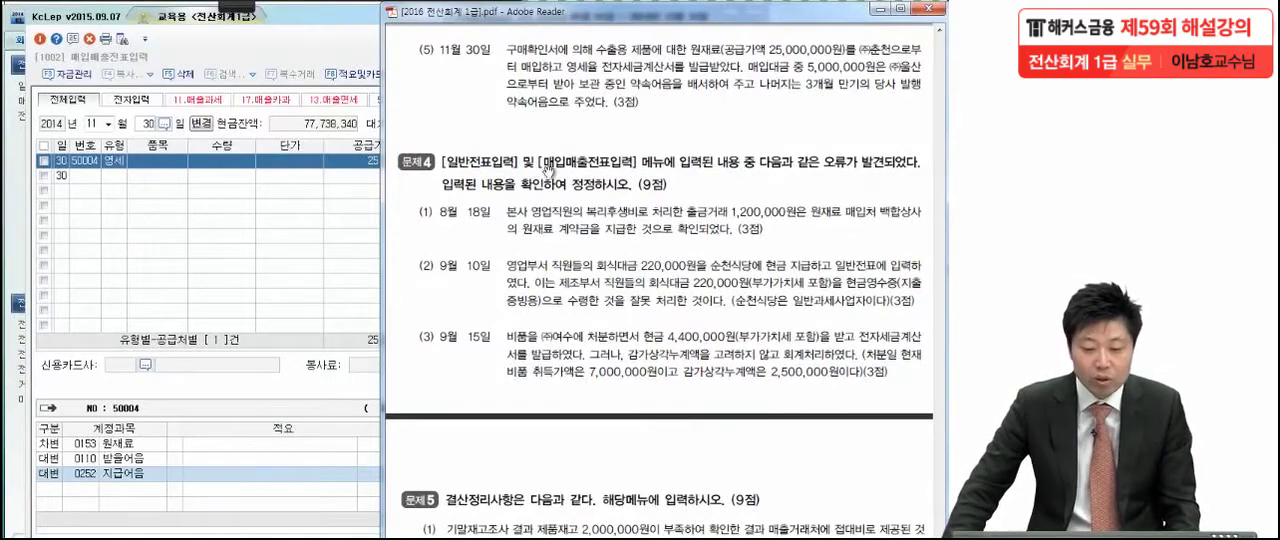
{"action": "left_click", "coordinate": [280, 50]}
{"action": "left_click", "coordinate": [763, 40]}
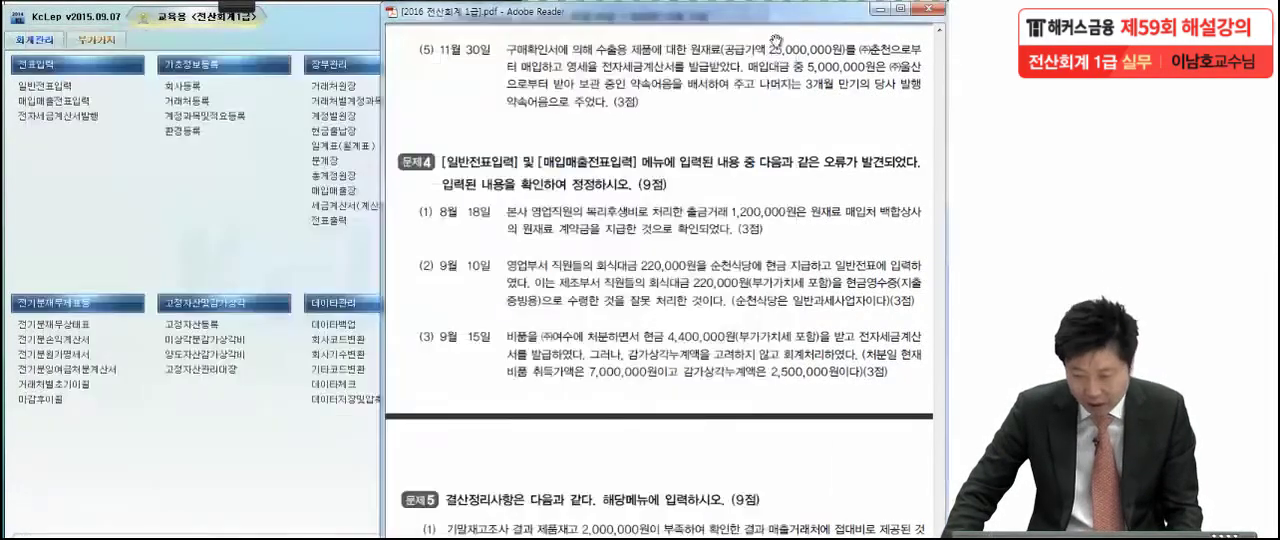
{"action": "scroll", "coordinate": [779, 243], "scroll_direction": "down", "scroll_amount": 3}
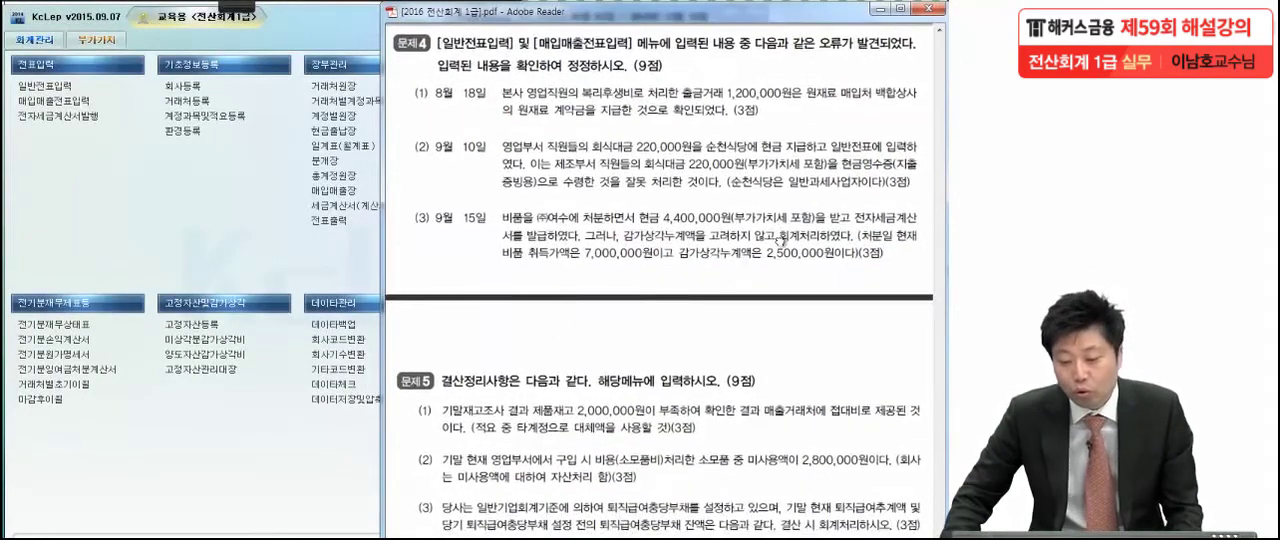
{"action": "scroll", "coordinate": [760, 338], "scroll_direction": "down", "scroll_amount": 2}
{"action": "left_click_drag", "start_coordinate": [760, 338], "coordinate": [760, 330]}
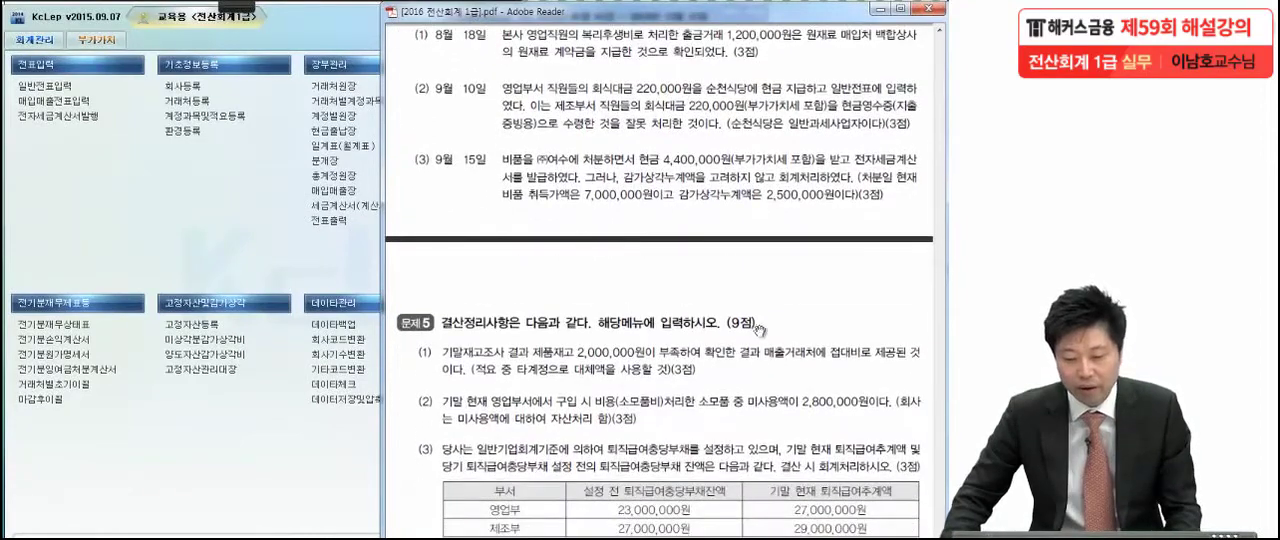
Turn on the annotation pen, mark the August 18 date and the 1,200,000원 amount of item (1), and leave the pen
{"action": "left_click", "coordinate": [237, 6]}
{"action": "left_click", "coordinate": [36, 18]}
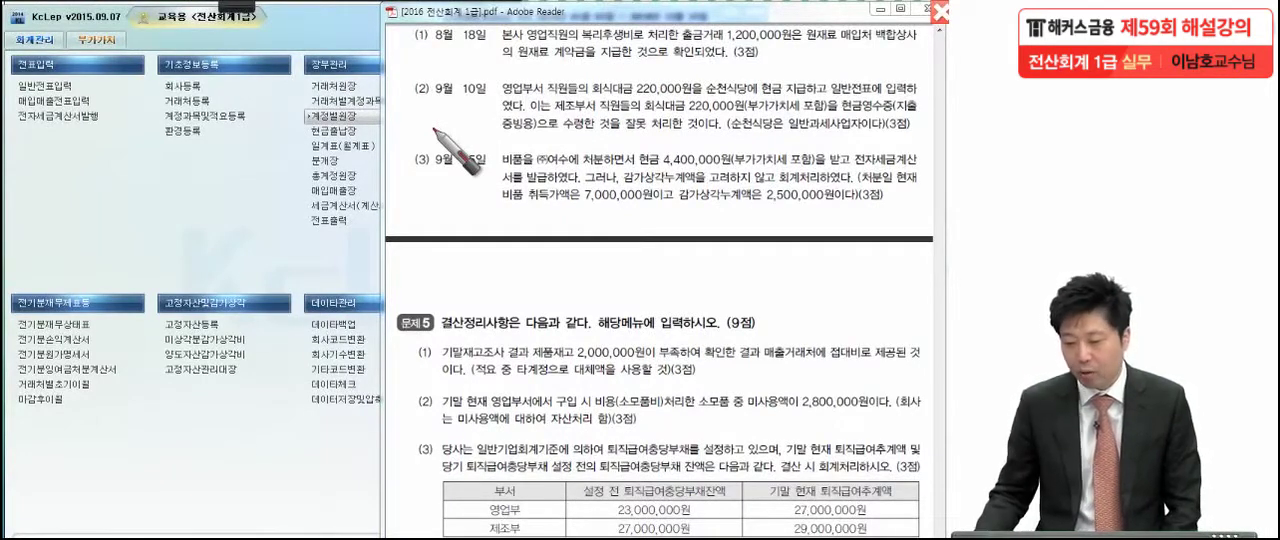
{"action": "left_click_drag", "start_coordinate": [806, 10], "coordinate": [787, 52]}
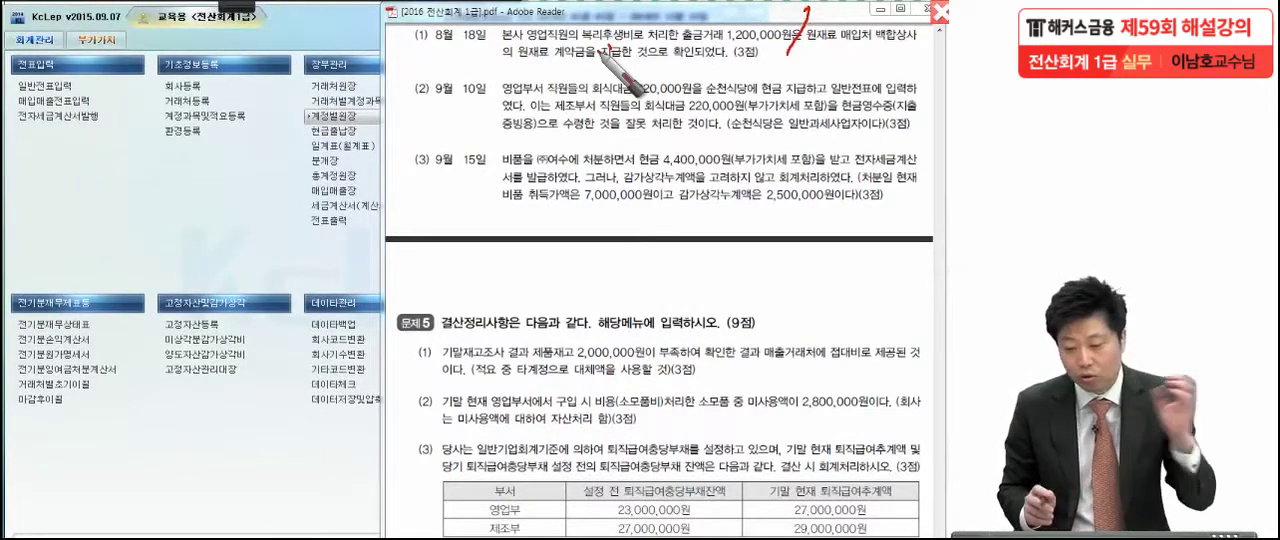
{"action": "mouse_move", "coordinate": [427, 22]}
{"action": "left_mouse_down"}
{"action": "mouse_move", "coordinate": [498, 28]}
{"action": "mouse_move", "coordinate": [480, 78]}
{"action": "left_mouse_up"}
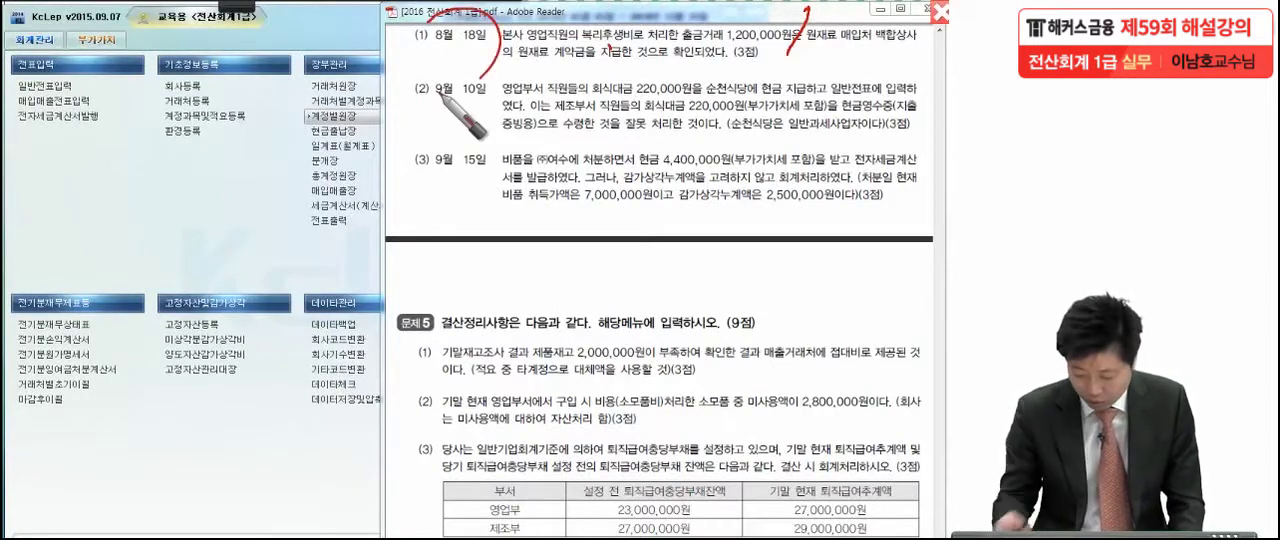
{"action": "key", "text": "Escape"}
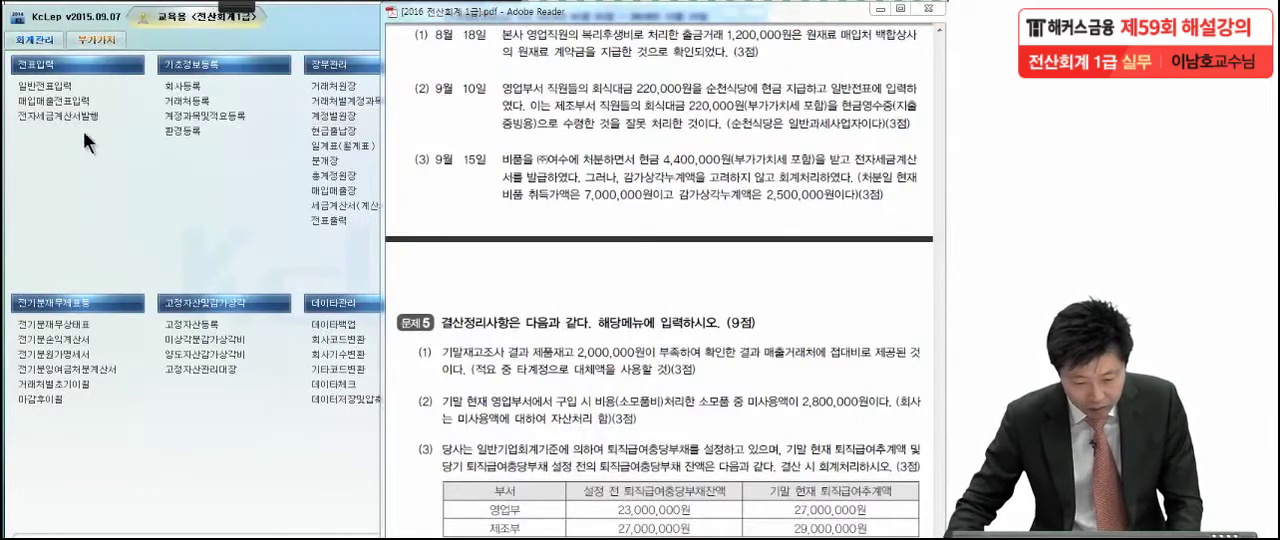
Open 일반전표입력 and call up the entries for August 18
{"action": "left_click", "coordinate": [65, 82]}
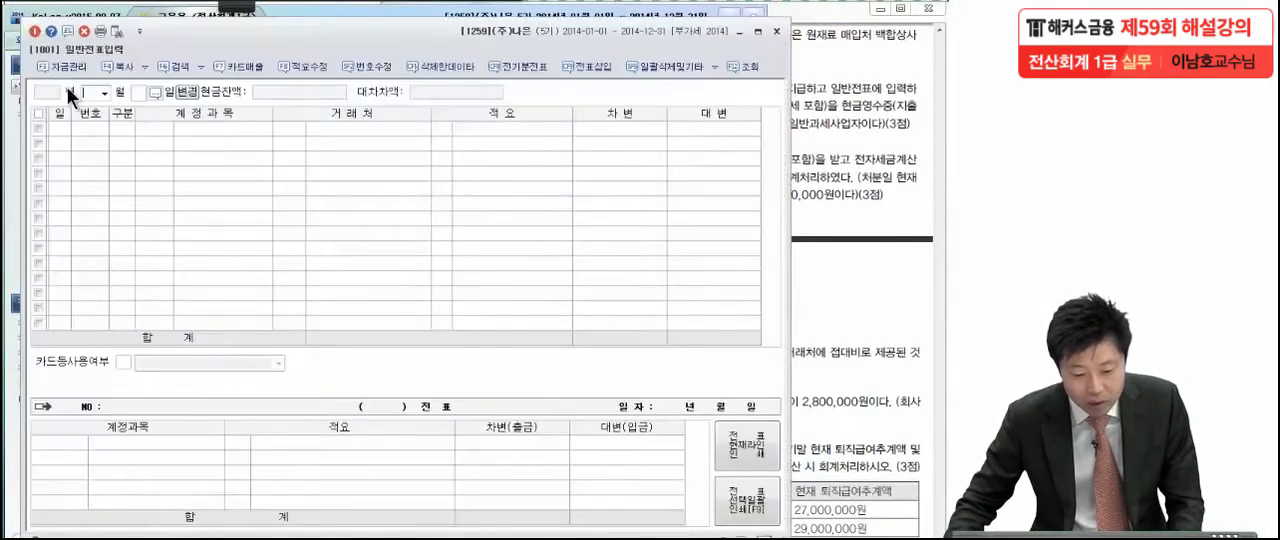
{"action": "left_click", "coordinate": [101, 92]}
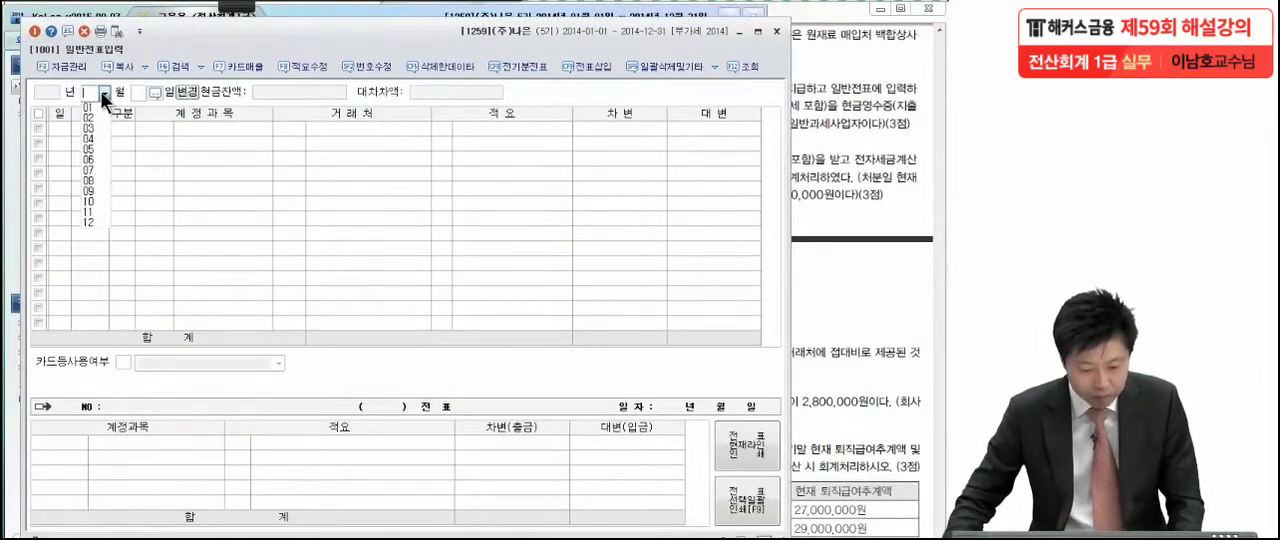
{"action": "left_click", "coordinate": [97, 181]}
{"action": "type", "text": "18"}
{"action": "key", "text": "Return"}
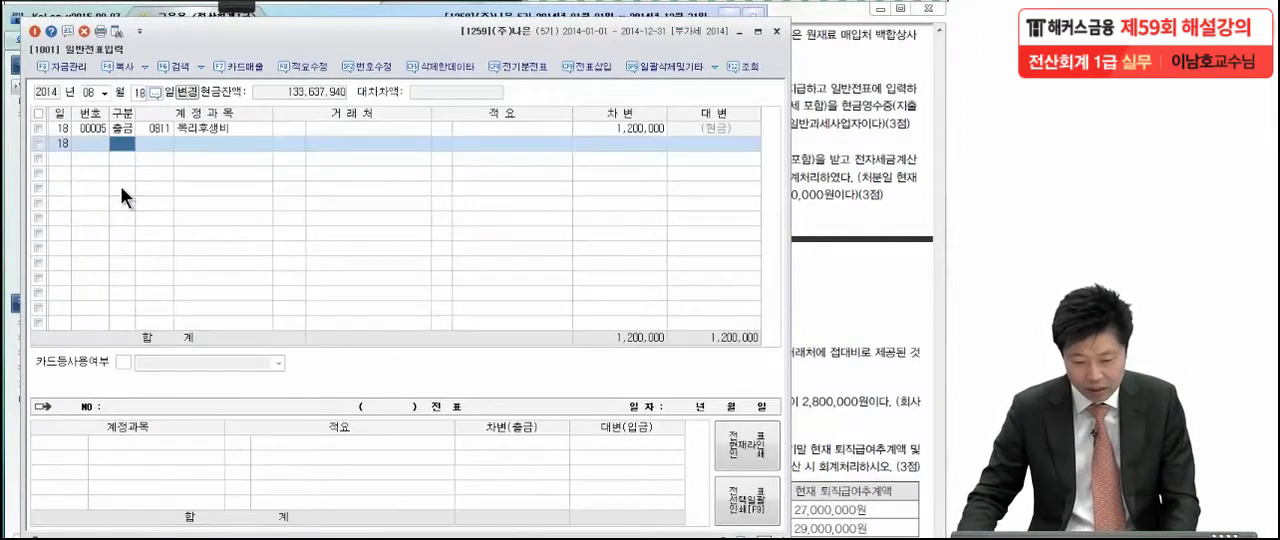
Change the 복리후생비 entry's account to 0131 선급금 and set its 거래처 to 백합상사
{"action": "left_click", "coordinate": [149, 127]}
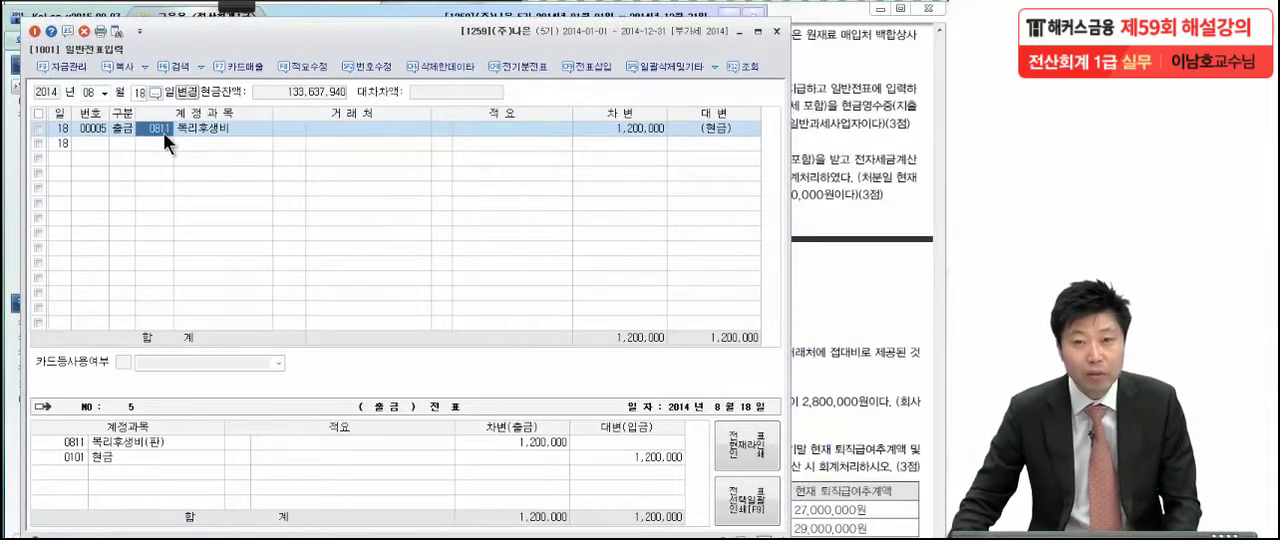
{"action": "type", "text": "접"}
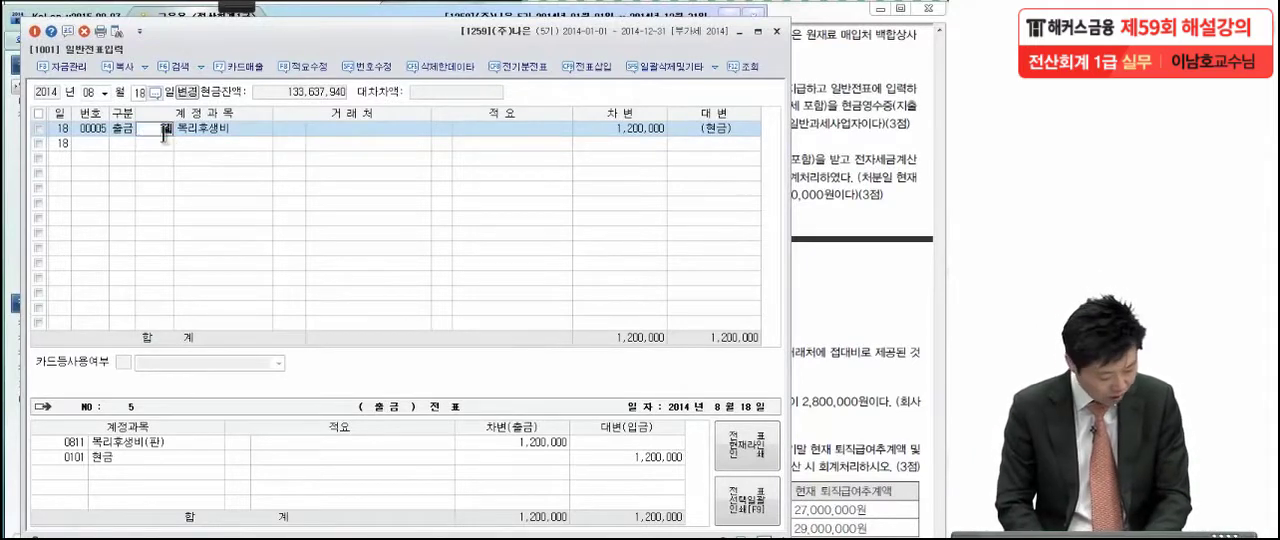
{"action": "type", "text": "대급"}
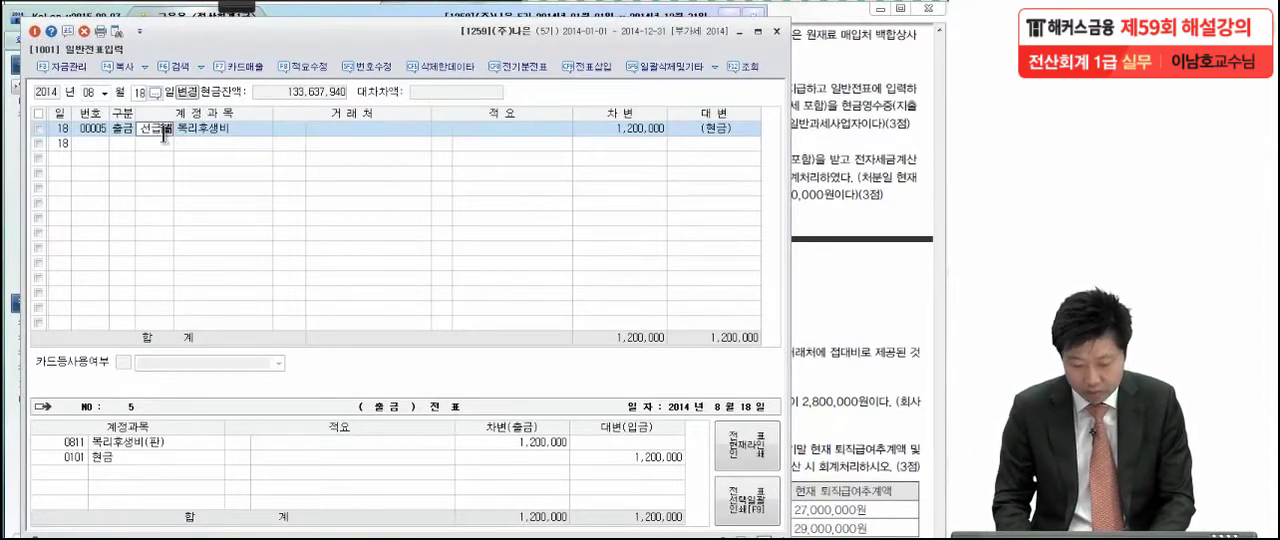
{"action": "key", "text": "Return"}
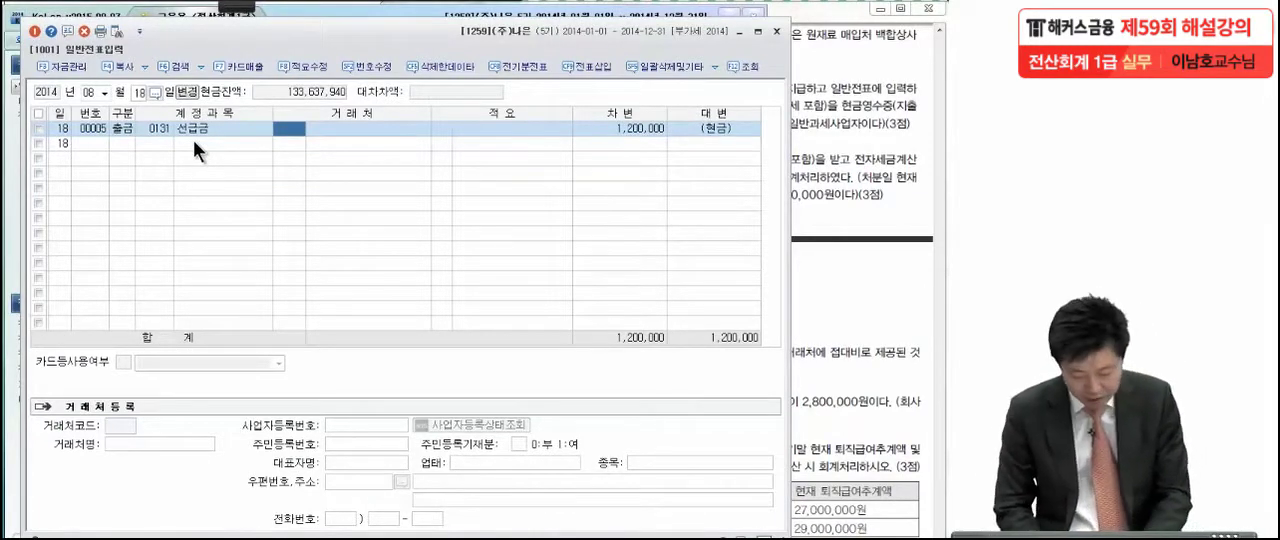
{"action": "type", "text": "백ㅎ"}
{"action": "type", "text": "합"}
{"action": "key", "text": "Return"}
{"action": "key", "text": "Return"}
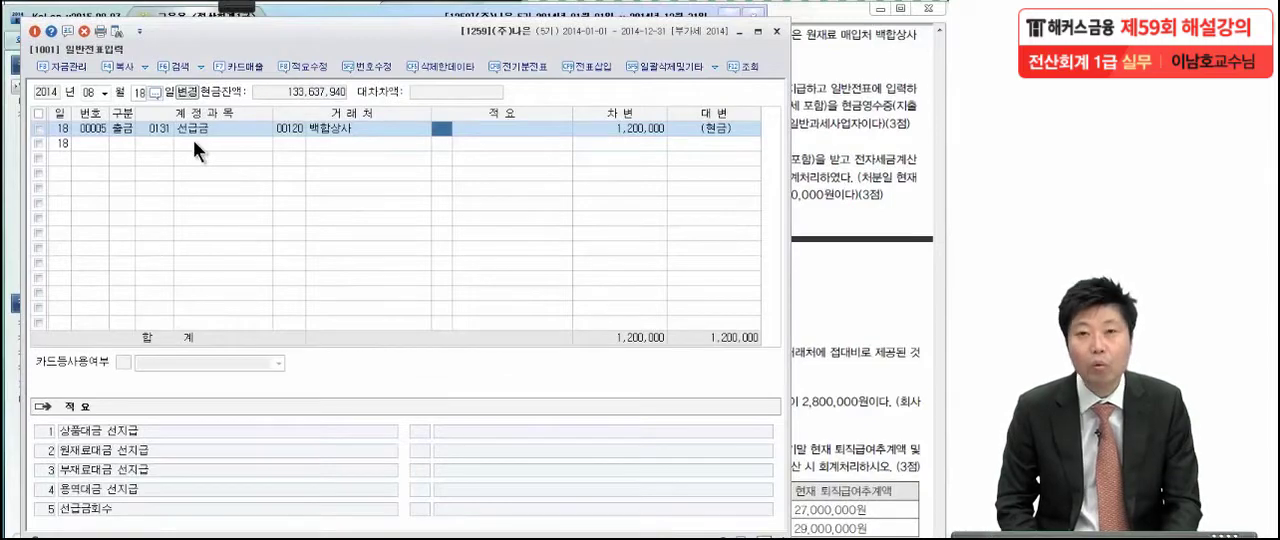
Bring correction item (2) into view in the exam PDF and mark the 220,000원 amount, the 영업부서 text and the 순천식당 note with the pen
{"action": "left_click", "coordinate": [815, 62]}
{"action": "scroll", "coordinate": [700, 312], "scroll_direction": "down", "scroll_amount": 2}
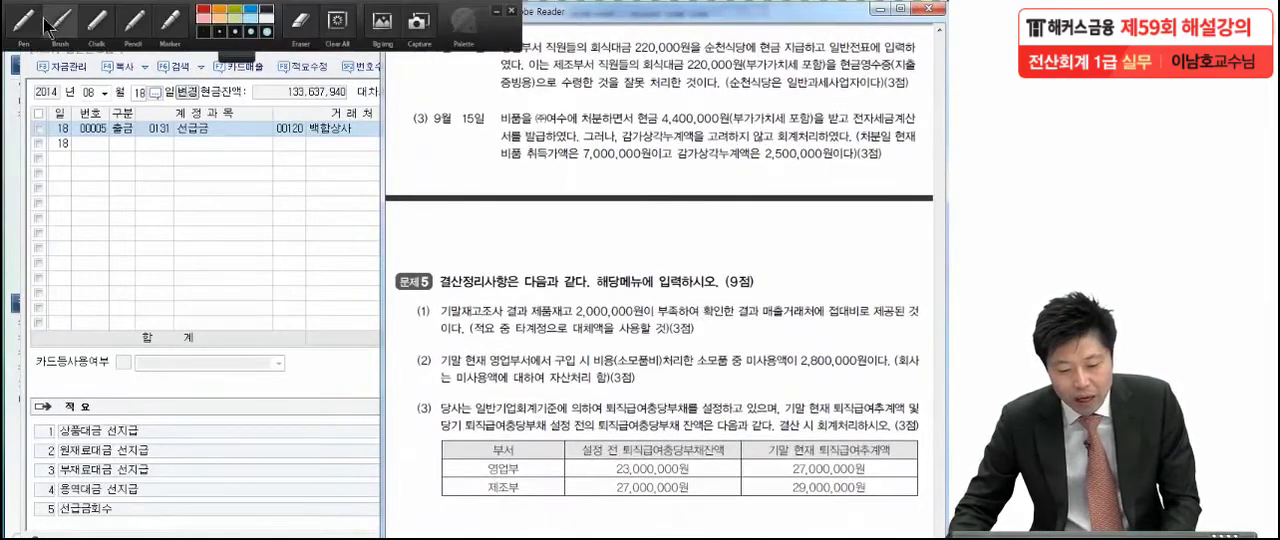
{"action": "key", "text": "ctrl+2"}
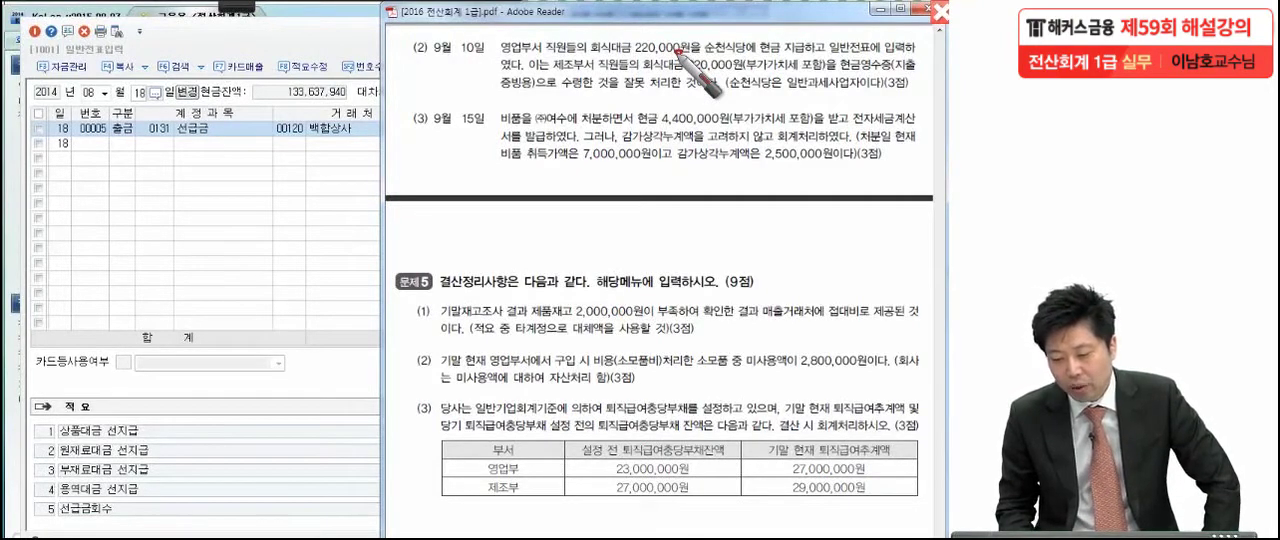
{"action": "left_click_drag", "start_coordinate": [527, 45], "coordinate": [519, 92]}
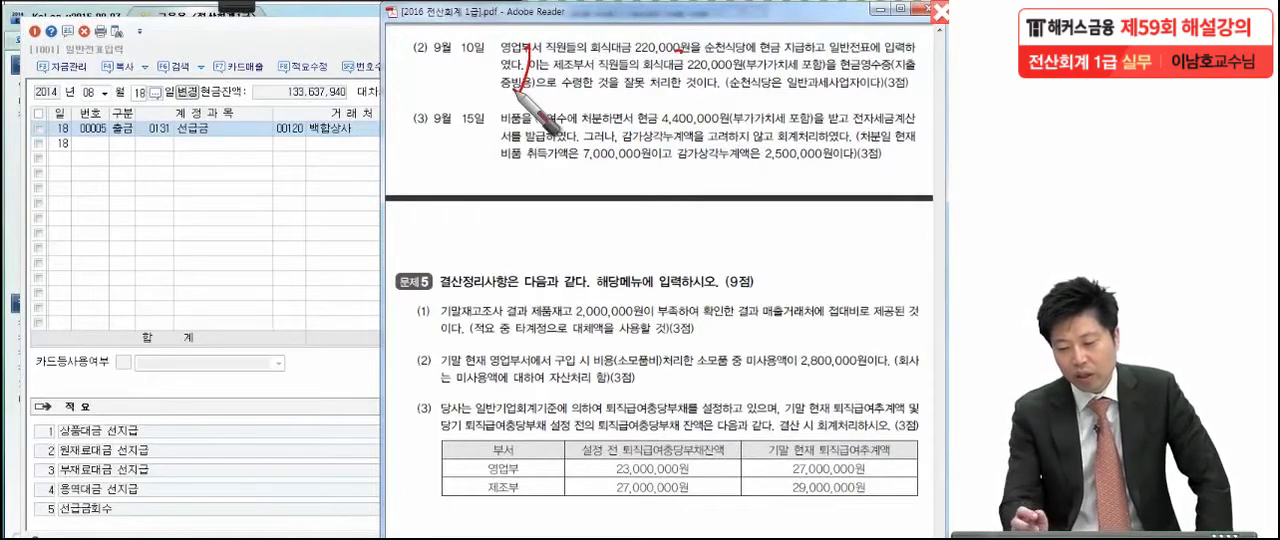
{"action": "left_click_drag", "start_coordinate": [729, 77], "coordinate": [734, 83]}
{"action": "left_click_drag", "start_coordinate": [871, 79], "coordinate": [874, 84]}
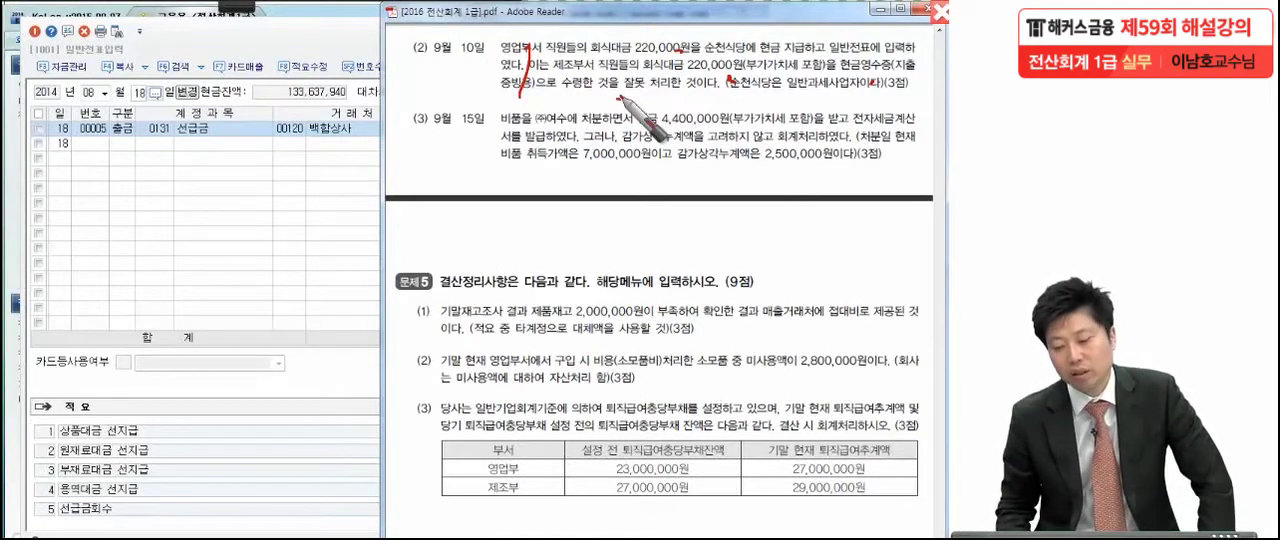
Underline 순천식당, 일반과세사업자 and 현금영수증 in item (2), write and circle 61, and leave the annotation pen
{"action": "left_click_drag", "start_coordinate": [722, 100], "coordinate": [855, 100]}
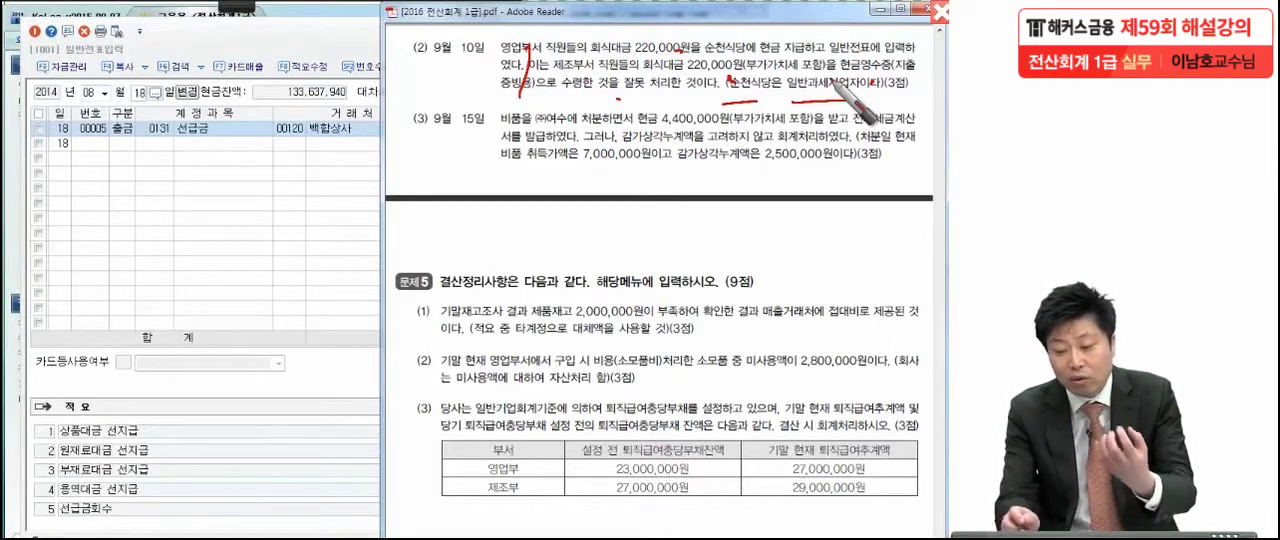
{"action": "left_click_drag", "start_coordinate": [724, 97], "coordinate": [770, 97]}
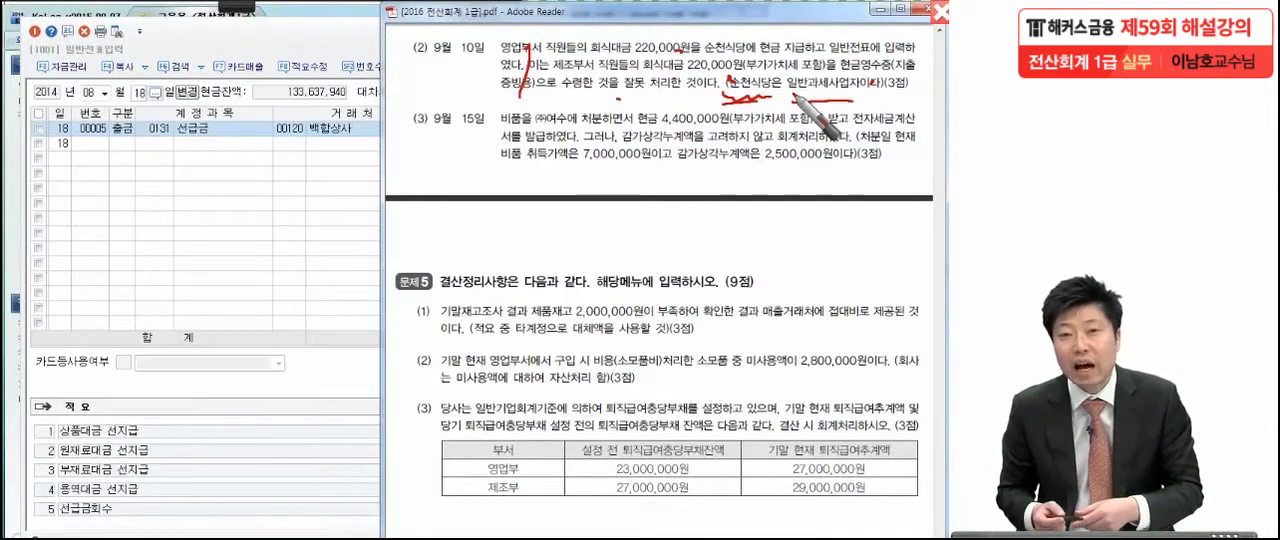
{"action": "left_click_drag", "start_coordinate": [796, 96], "coordinate": [850, 97]}
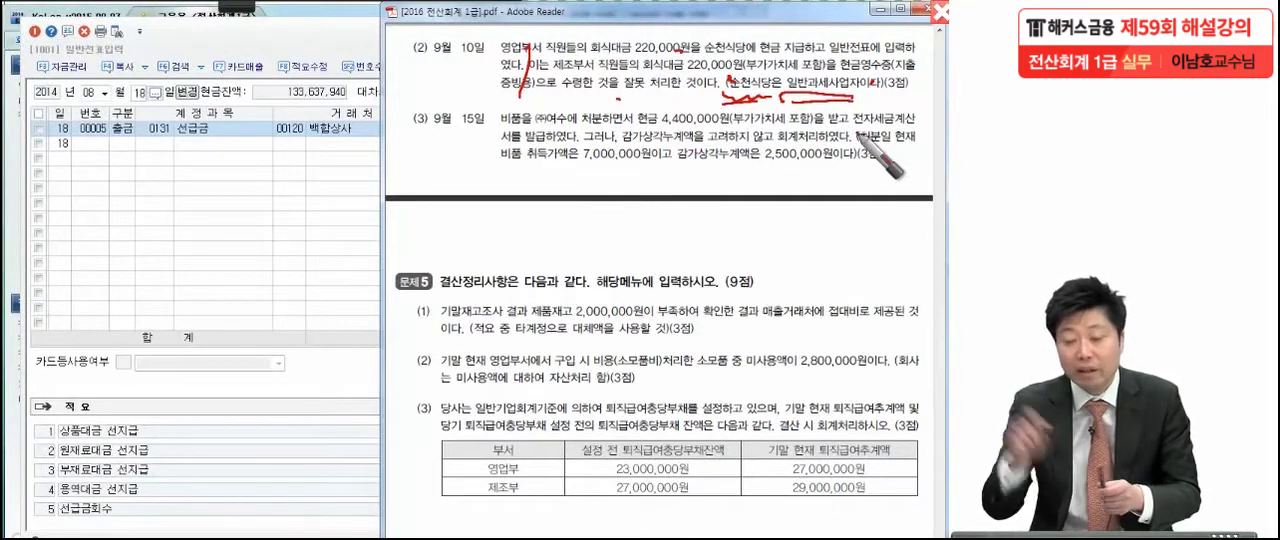
{"action": "left_click_drag", "start_coordinate": [875, 100], "coordinate": [877, 106]}
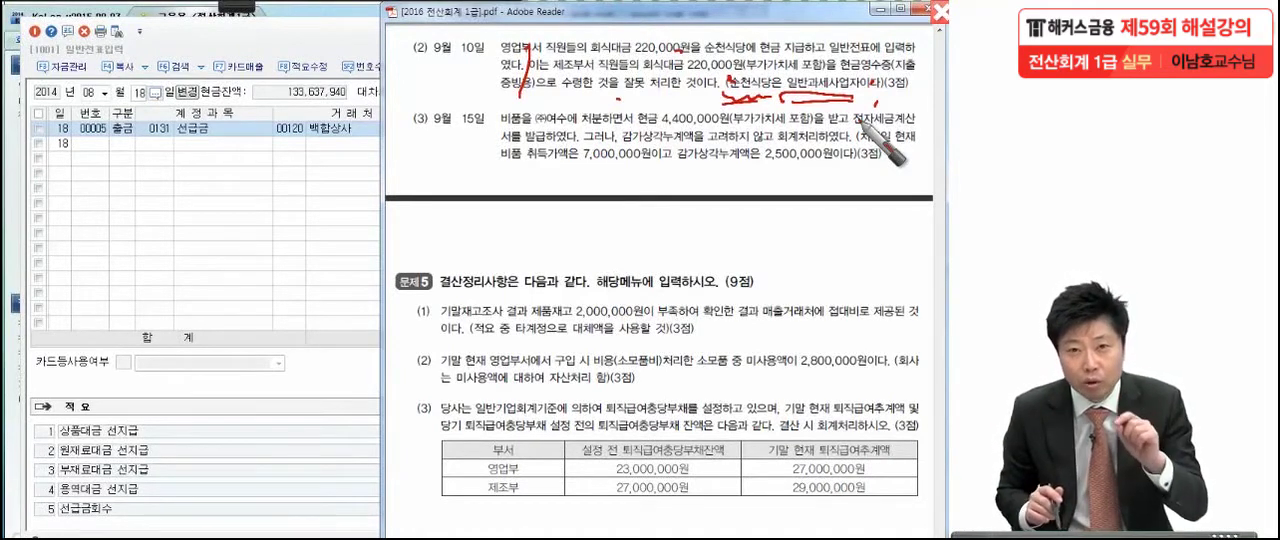
{"action": "mouse_move", "coordinate": [345, 135]}
{"action": "left_mouse_down"}
{"action": "mouse_move", "coordinate": [375, 145]}
{"action": "mouse_move", "coordinate": [265, 178]}
{"action": "mouse_move", "coordinate": [372, 322]}
{"action": "left_mouse_up"}
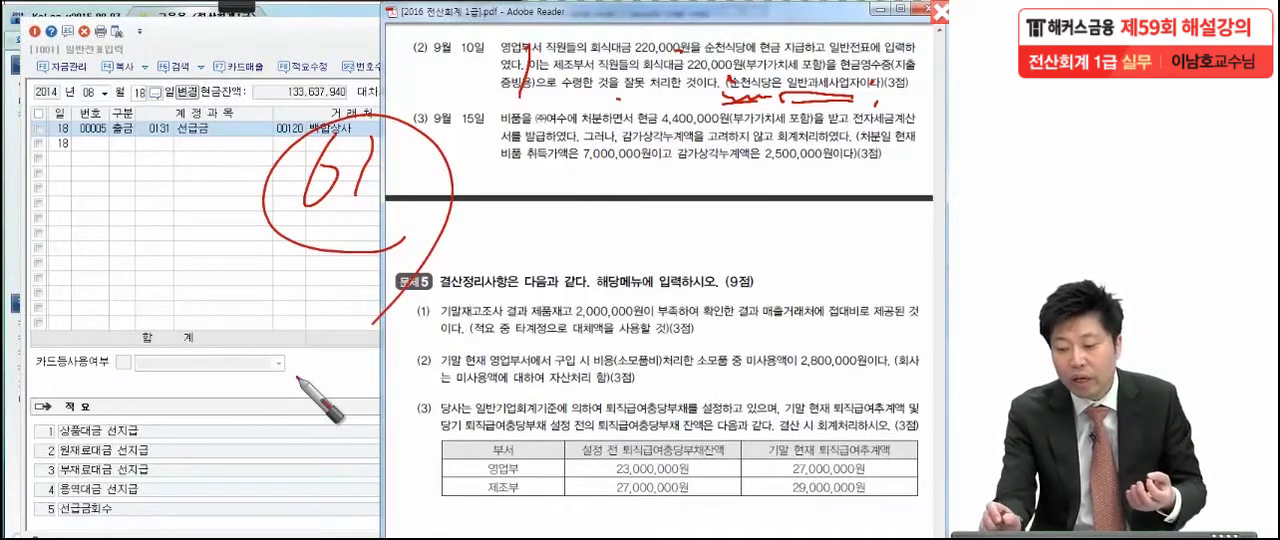
{"action": "left_click_drag", "start_coordinate": [845, 68], "coordinate": [915, 60]}
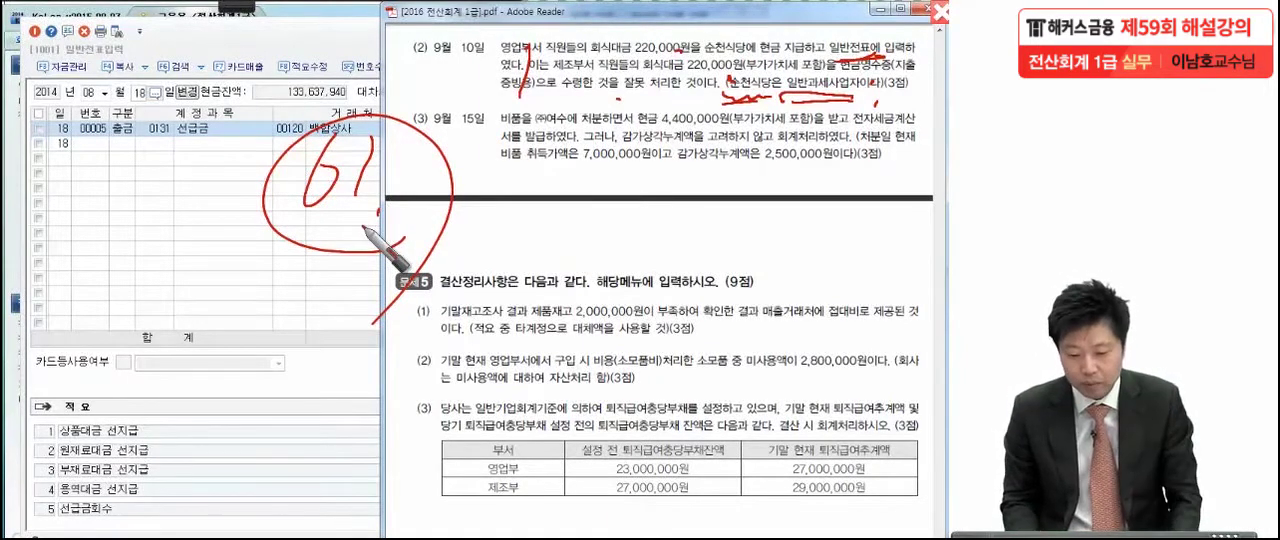
{"action": "key", "text": "Escape"}
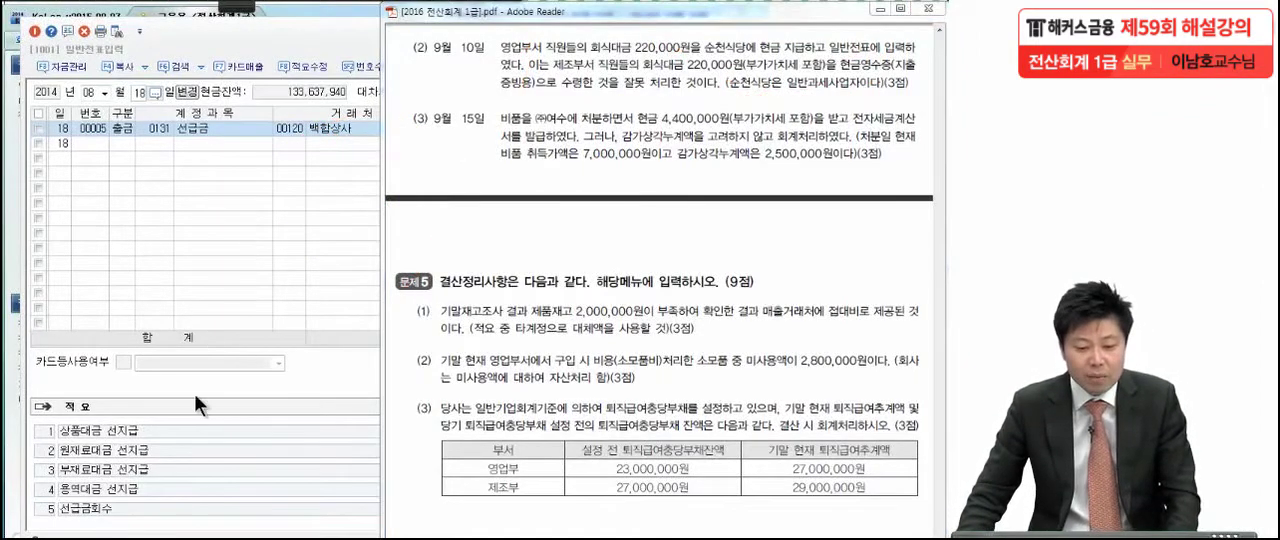
Call up the September 10 entries in 일반전표입력 and select the account of the 복리후생비 entry
{"action": "left_click", "coordinate": [105, 92]}
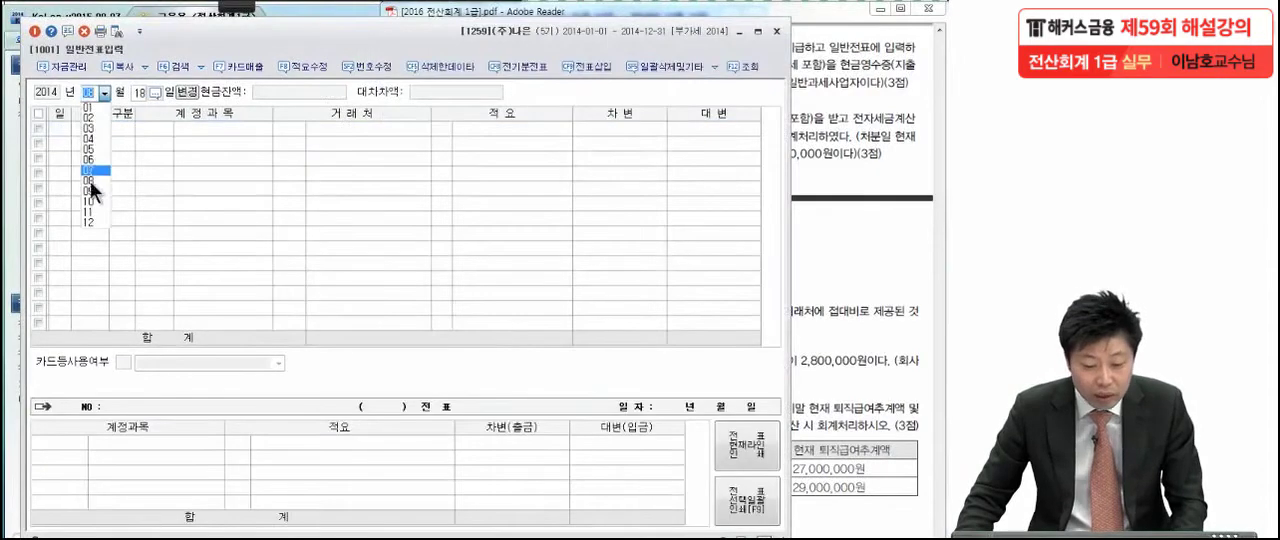
{"action": "left_click", "coordinate": [90, 191]}
{"action": "type", "text": "10"}
{"action": "key", "text": "Return"}
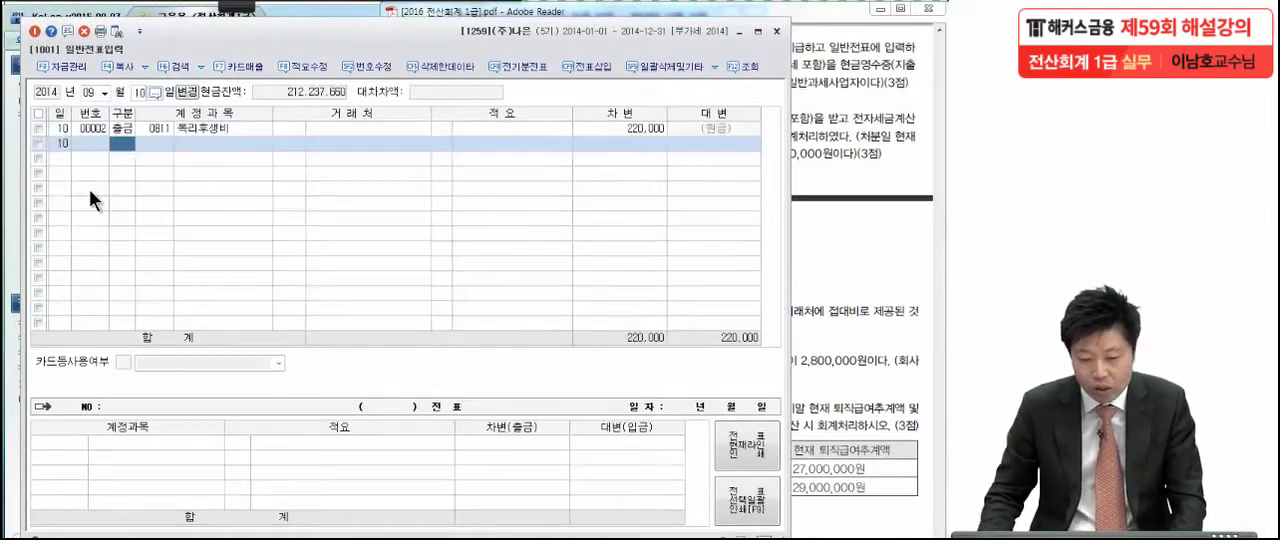
{"action": "left_click", "coordinate": [156, 128]}
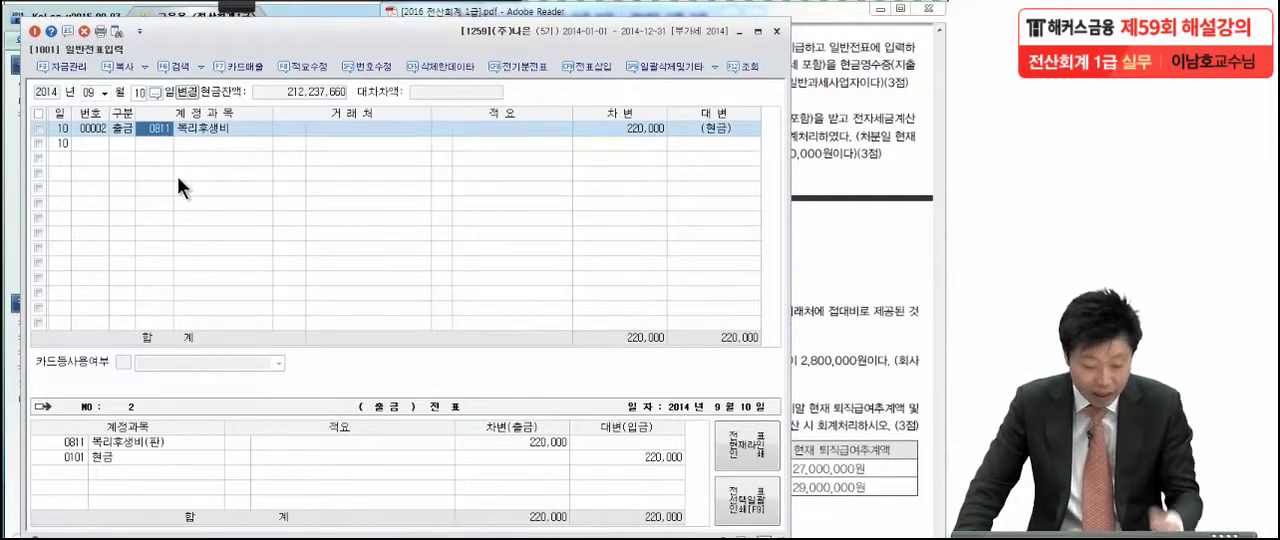
Open 매입매출전표입력 and call up the entries for September 10
{"action": "key", "text": "Escape"}
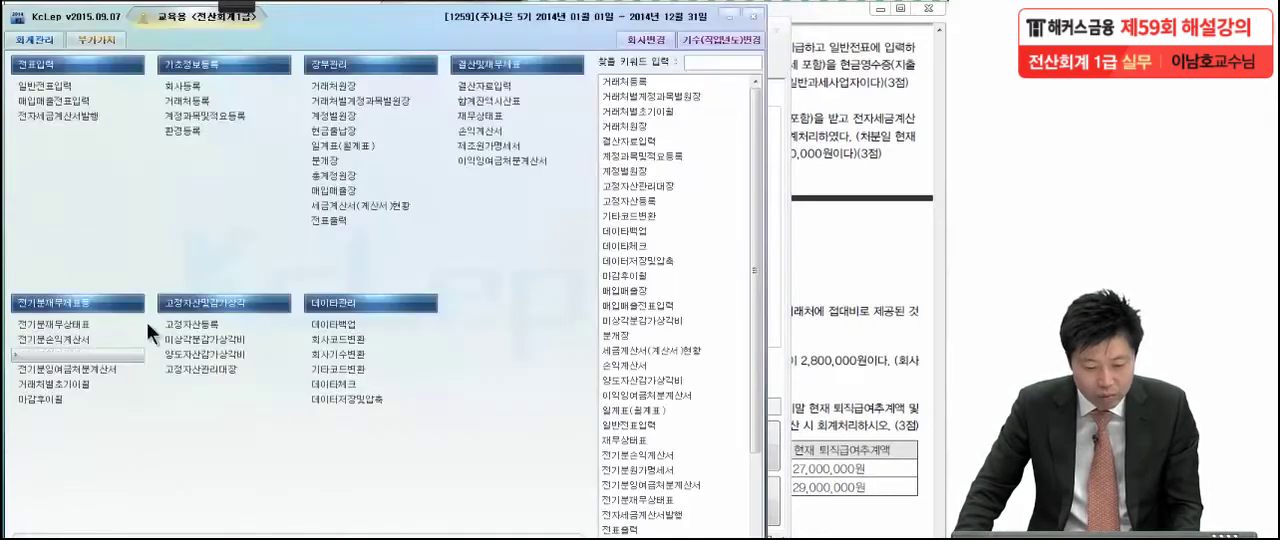
{"action": "left_click", "coordinate": [84, 103]}
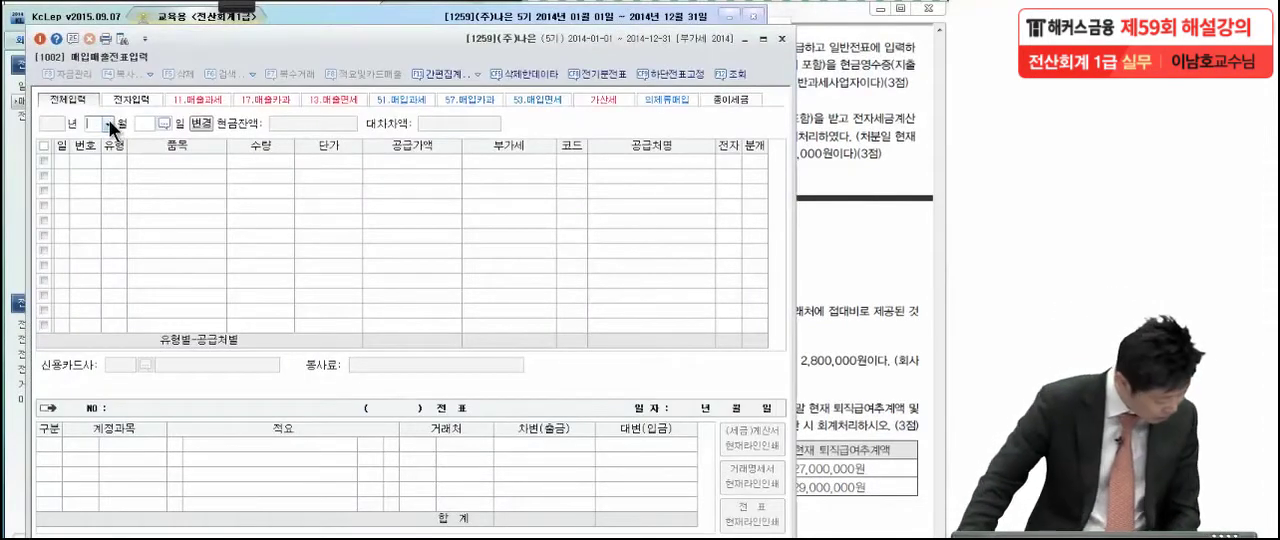
{"action": "left_click", "coordinate": [108, 119]}
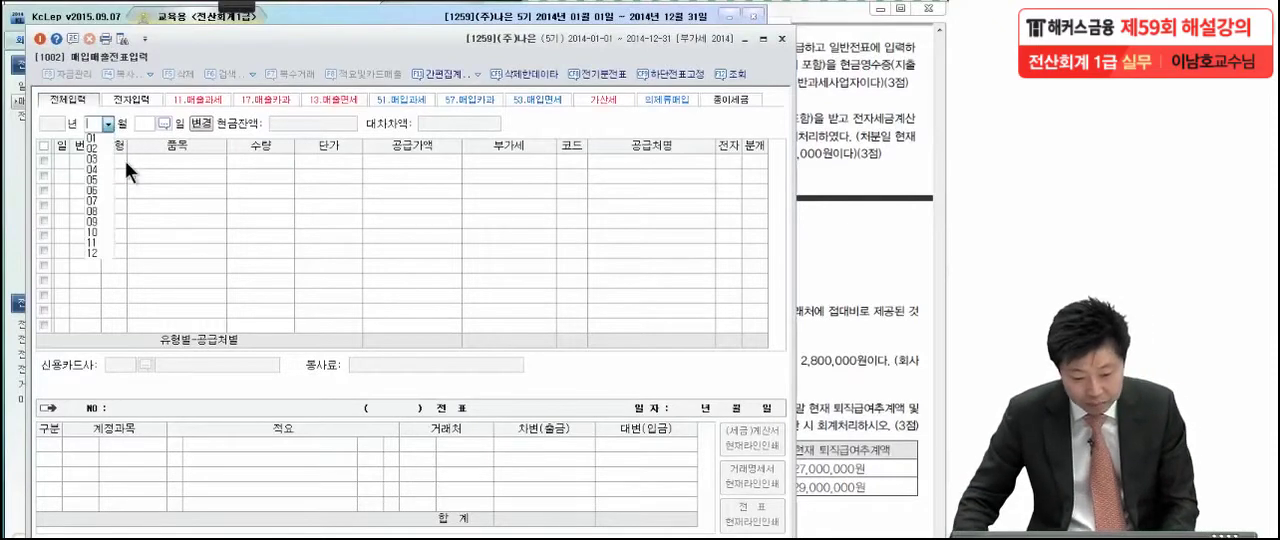
{"action": "left_click", "coordinate": [104, 217]}
{"action": "type", "text": "10"}
{"action": "key", "text": "Return"}
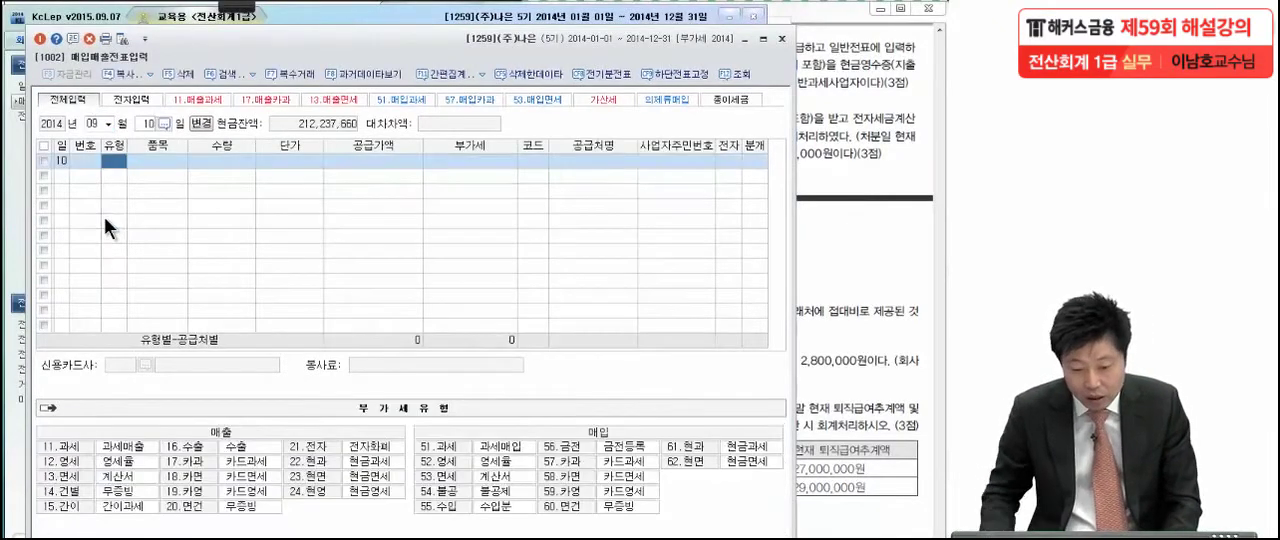
Start a purchase entry of type 61 현과 and enter the VAT-inclusive amount of 220,000 as its 공급가액
{"action": "type", "text": "61"}
{"action": "key", "text": "Return"}
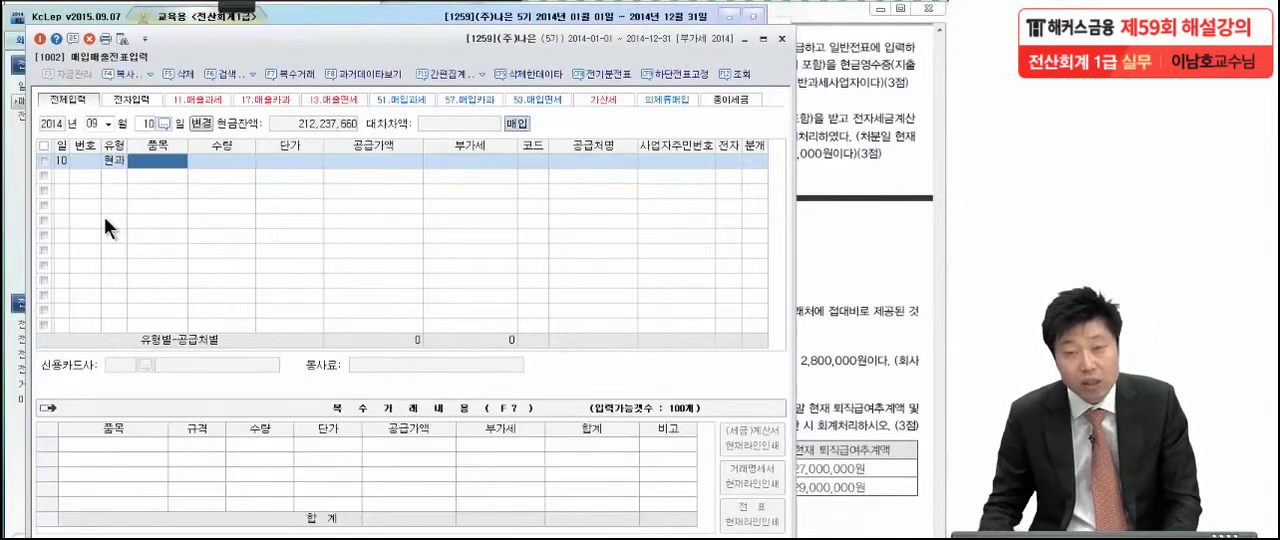
{"action": "left_click", "coordinate": [343, 166]}
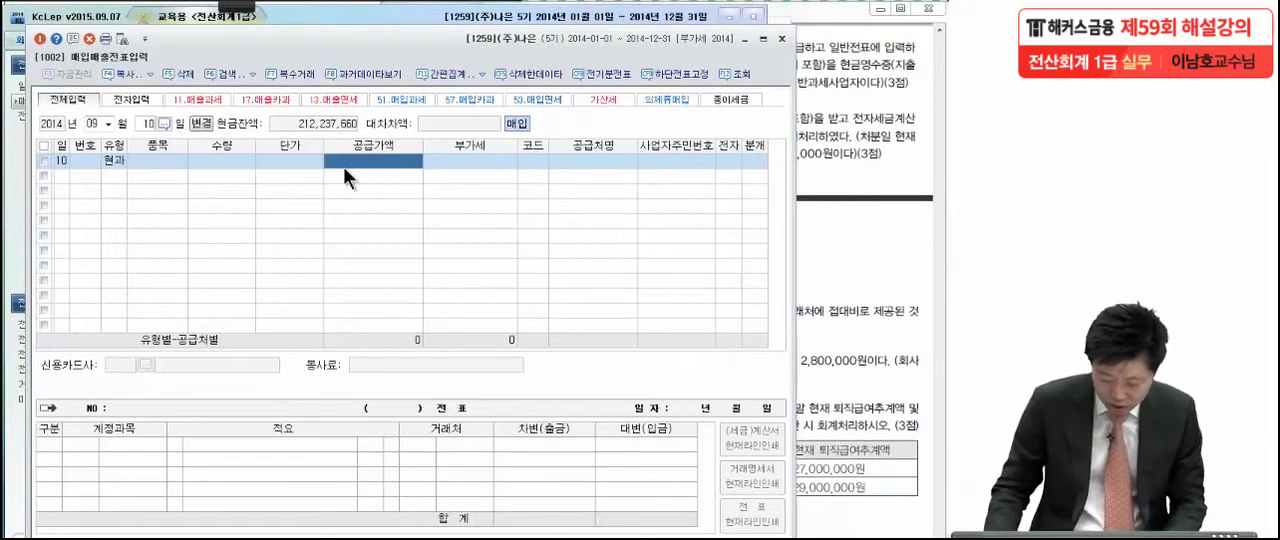
{"action": "type", "text": "2200000"}
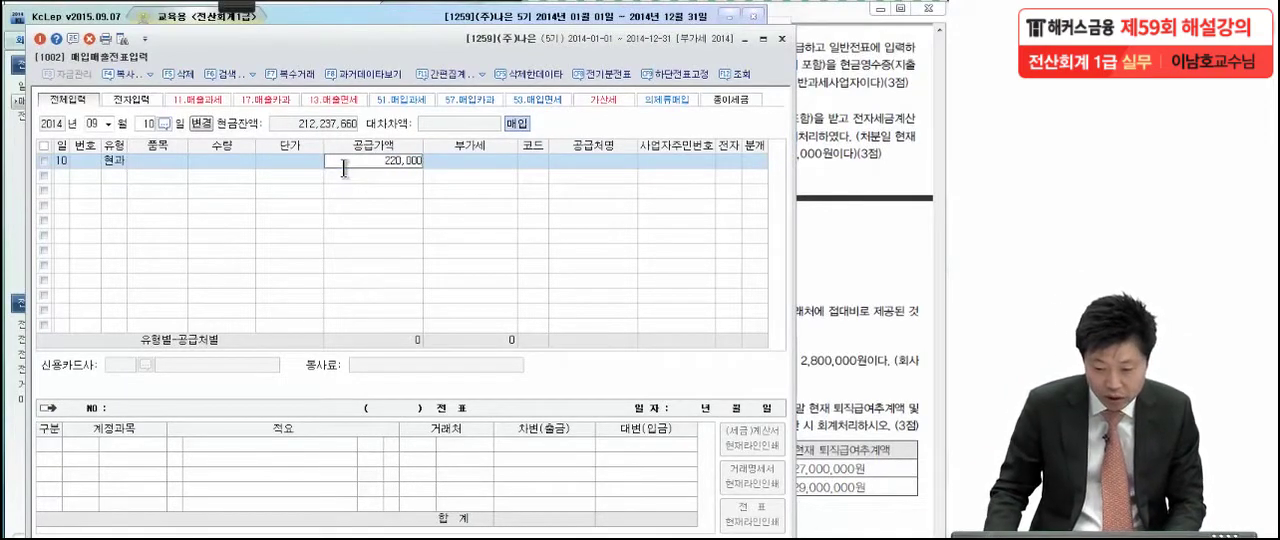
{"action": "key", "text": "Return"}
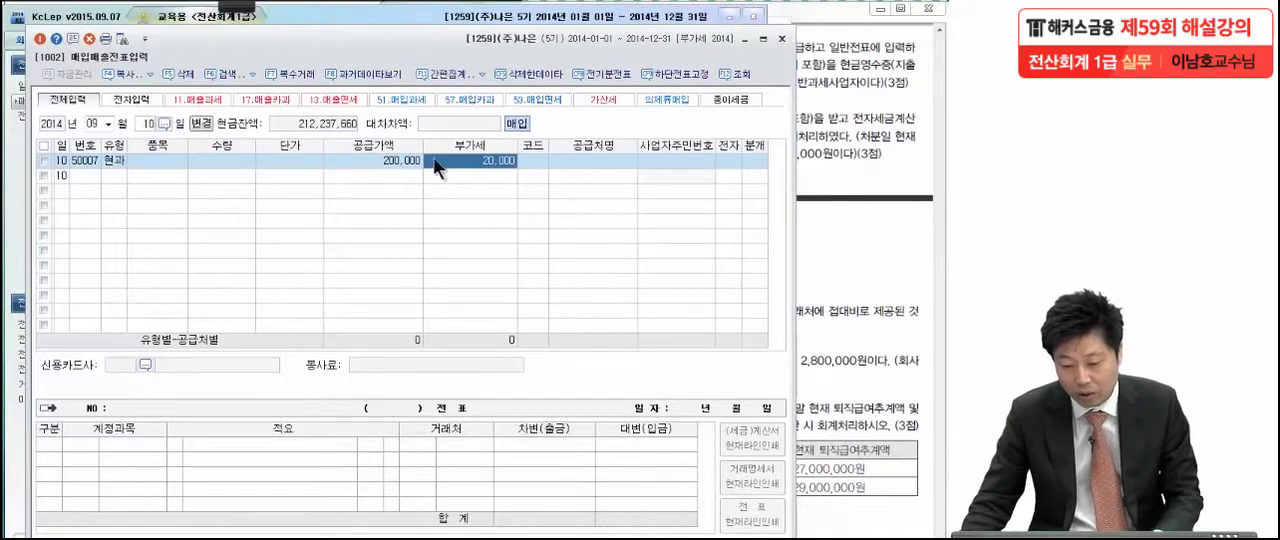
{"action": "key", "text": "Return"}
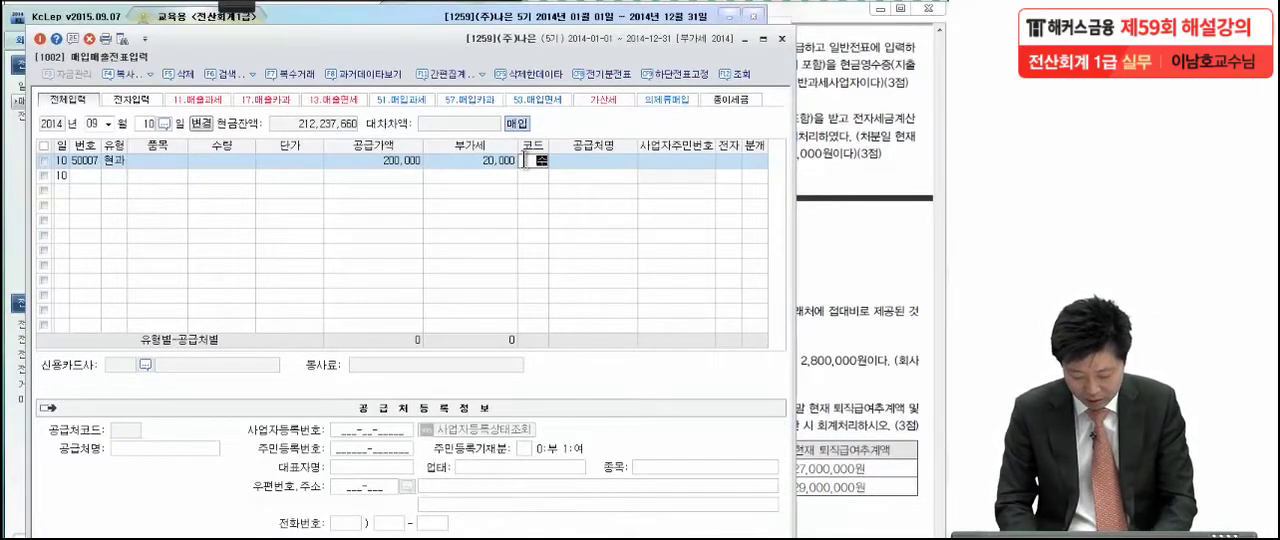
Set the supplier of the purchase entry to 순천식당 and its 분개 type to 혼합
{"action": "type", "text": "순천"}
{"action": "key", "text": "Return"}
{"action": "key", "text": "Return"}
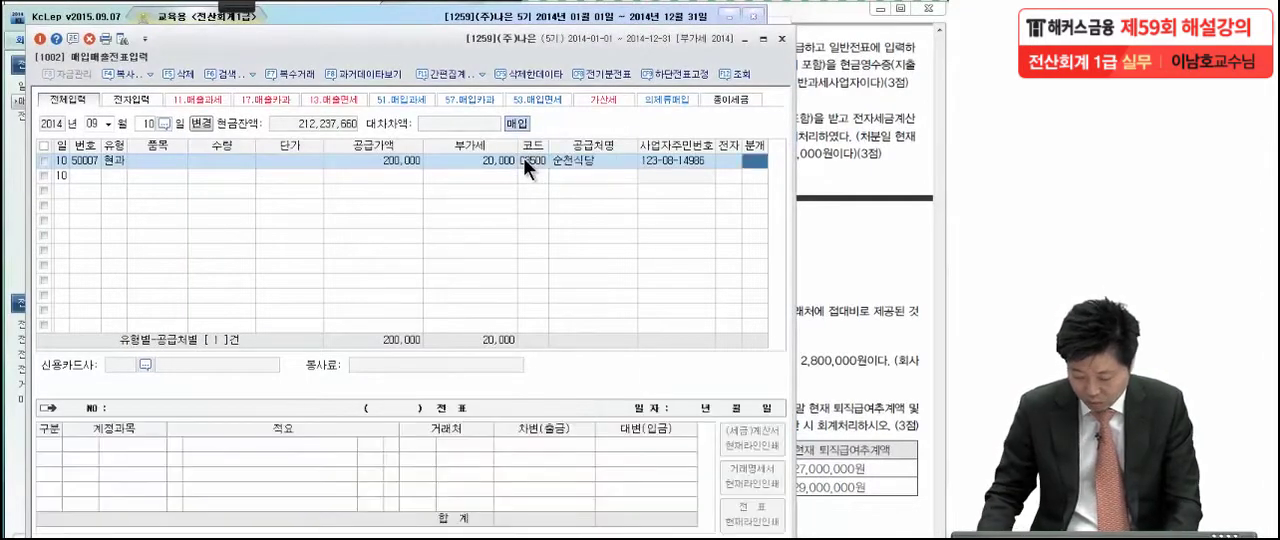
{"action": "type", "text": "3"}
{"action": "key", "text": "Return"}
{"action": "key", "text": "Return"}
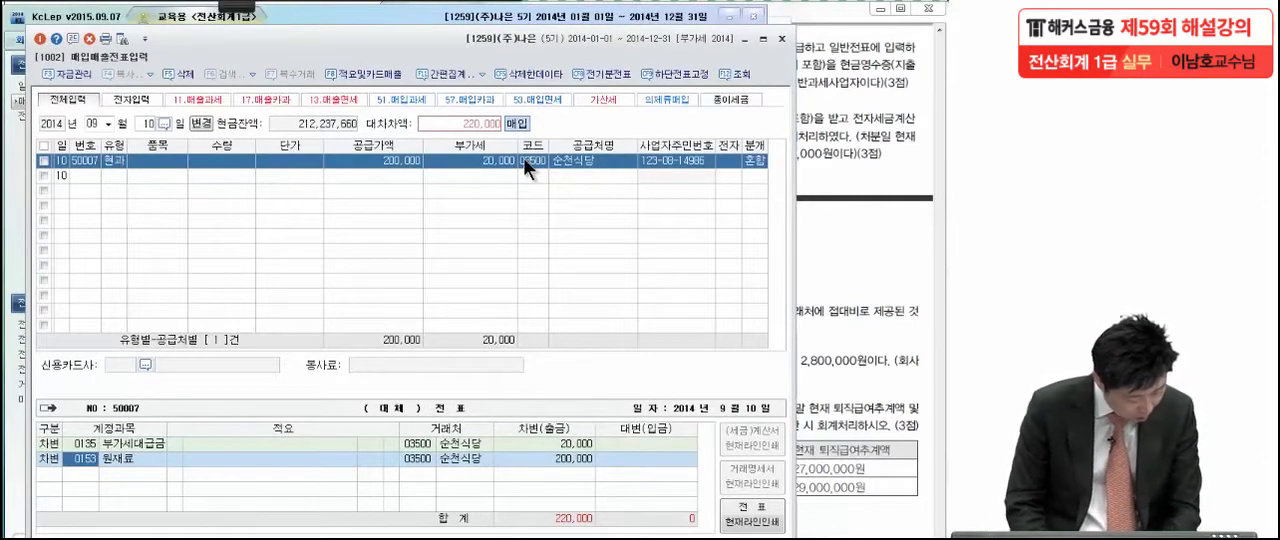
Change the 200,000 원재료 debit line's account to 0511 복리후생비 (제조원가)
{"action": "type", "text": "복리"}
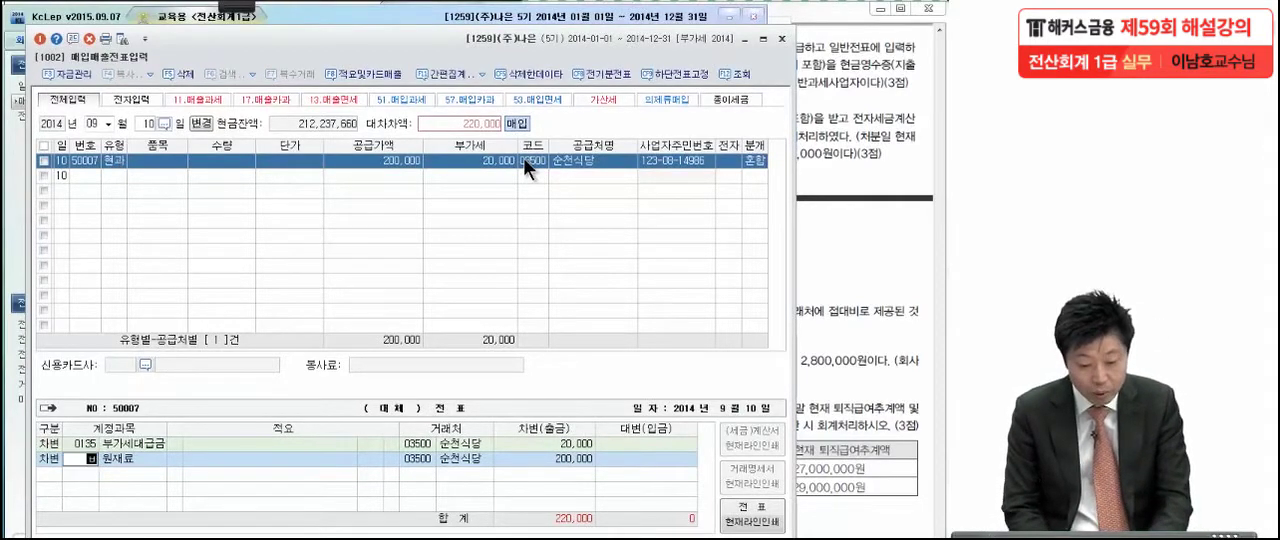
{"action": "type", "text": "후"}
{"action": "key", "text": "Return"}
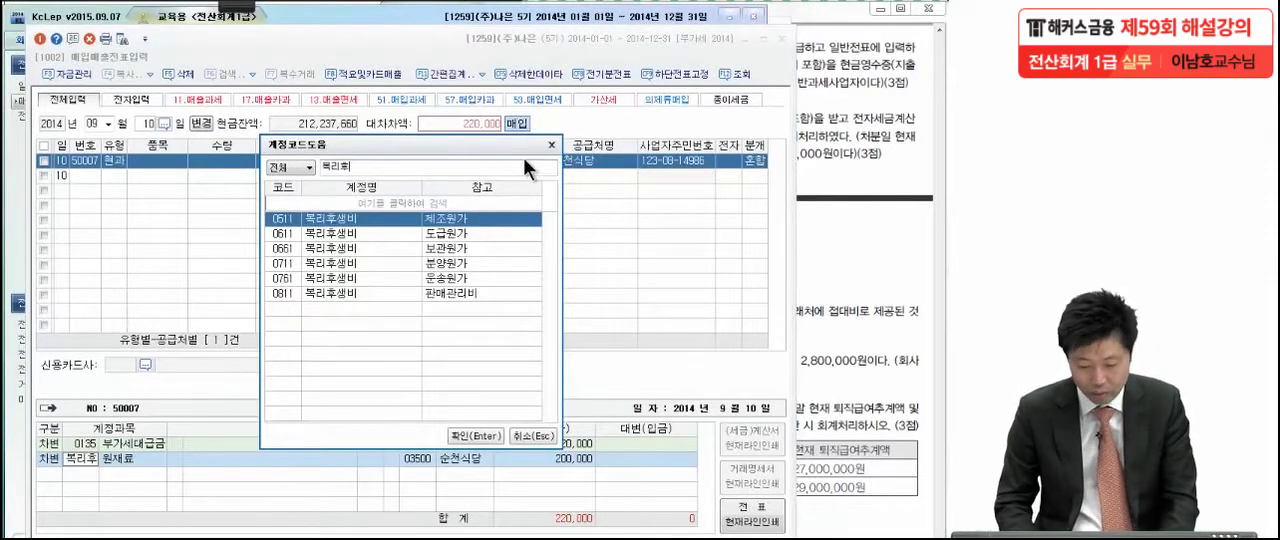
{"action": "key", "text": "Return"}
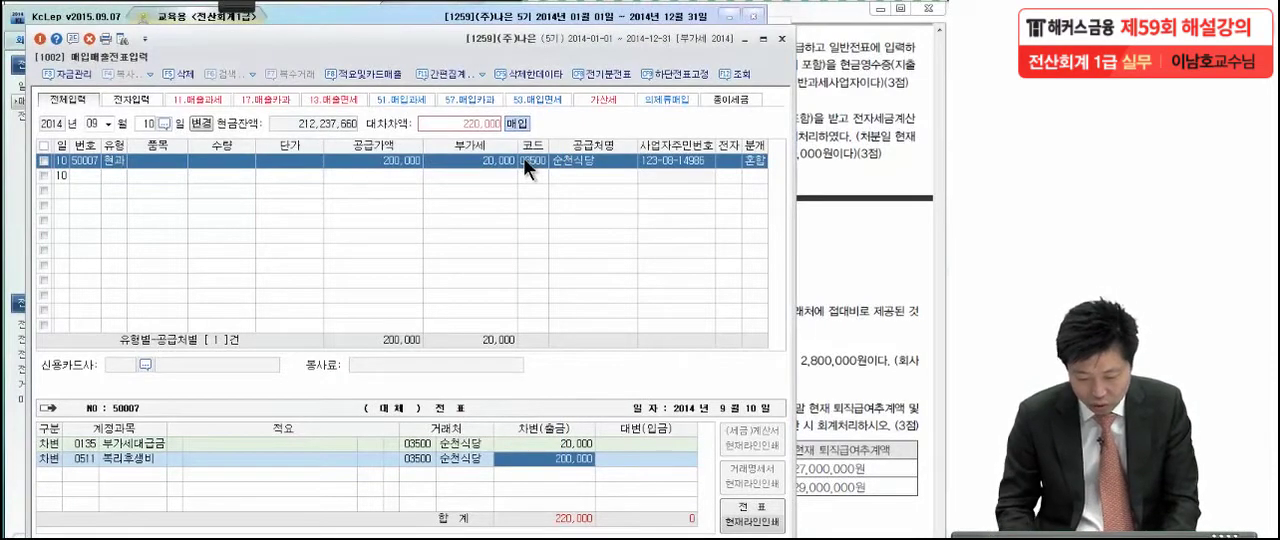
Add a credit line to account 0101 현금 for 220,000 to balance the journal
{"action": "key", "text": "Return"}
{"action": "key", "text": "4"}
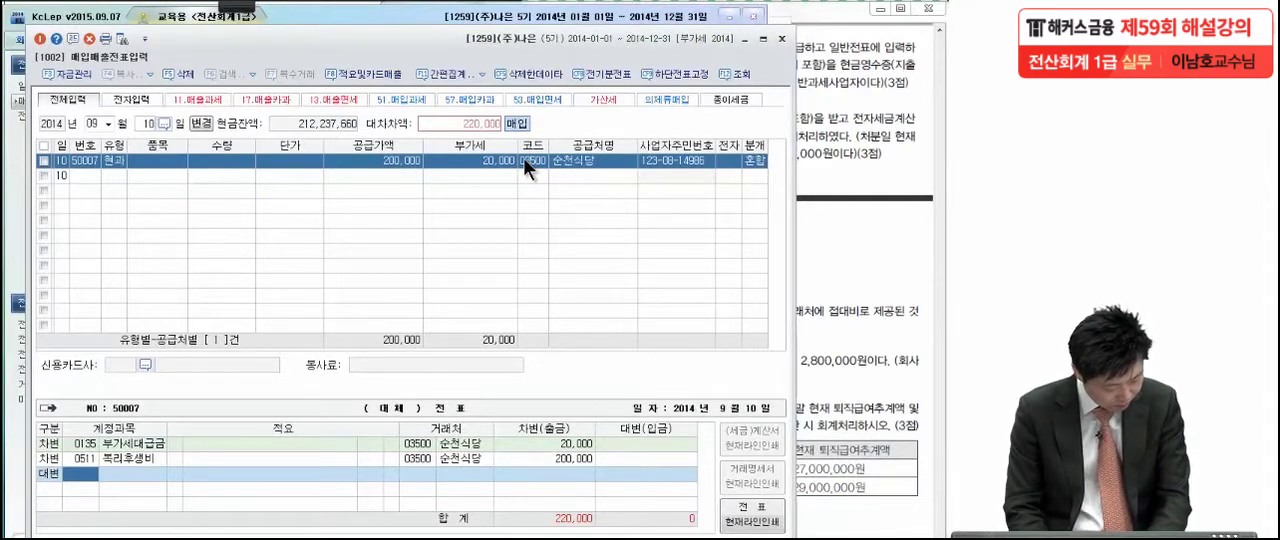
{"action": "type", "text": "현금"}
{"action": "key", "text": "Return"}
{"action": "key", "text": "Return"}
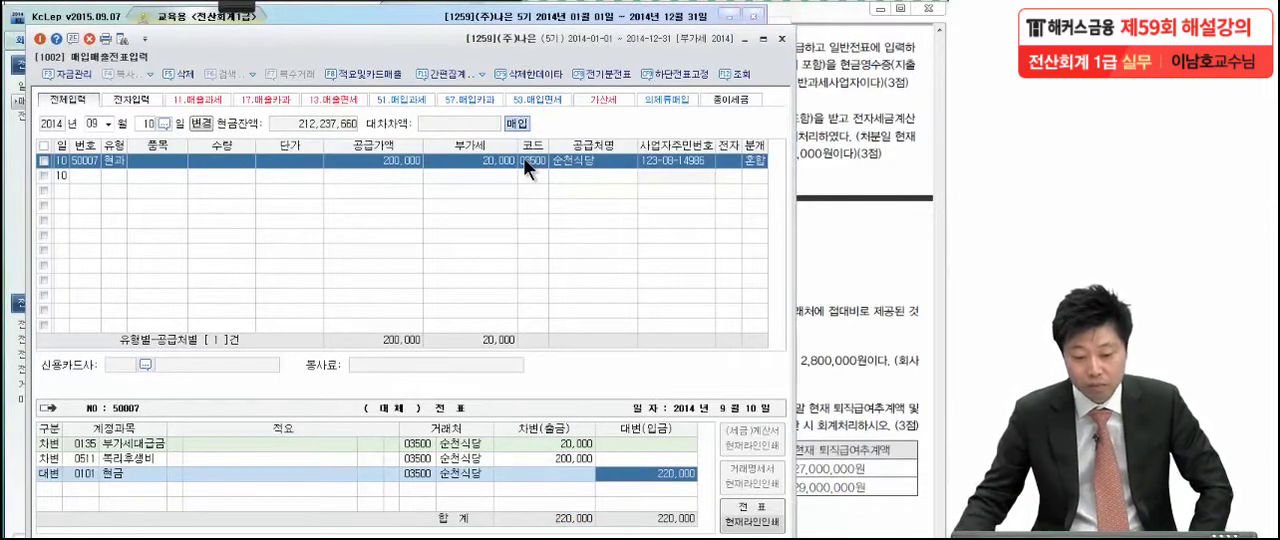
Review the type, VAT amount and 복리후생비 journal line of the 순천식당 purchase entry
{"action": "left_click", "coordinate": [113, 161]}
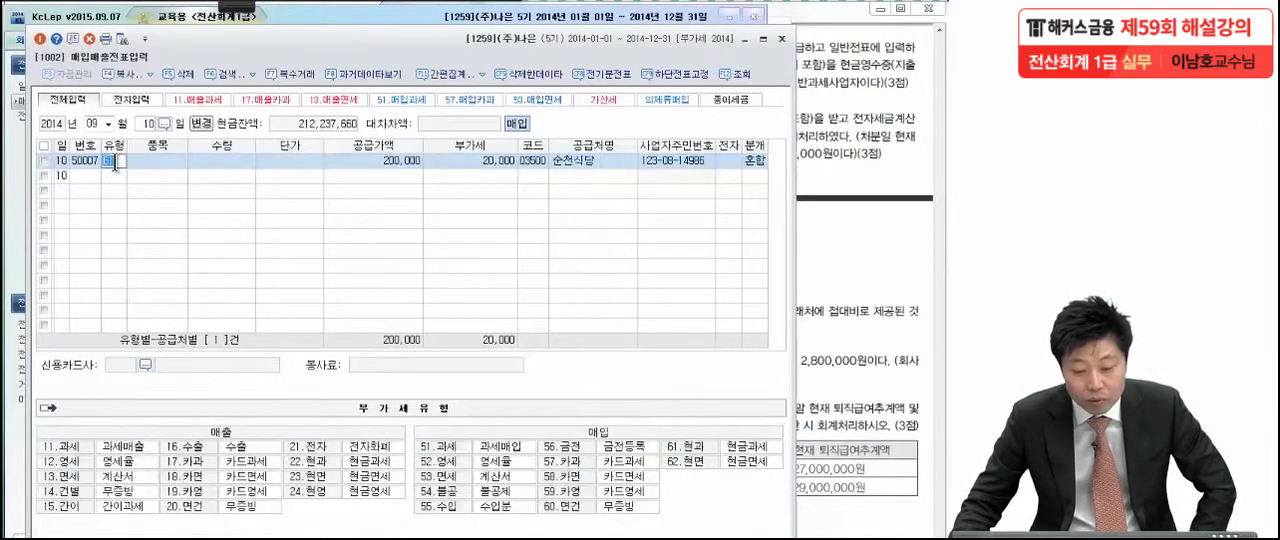
{"action": "key", "text": "Return"}
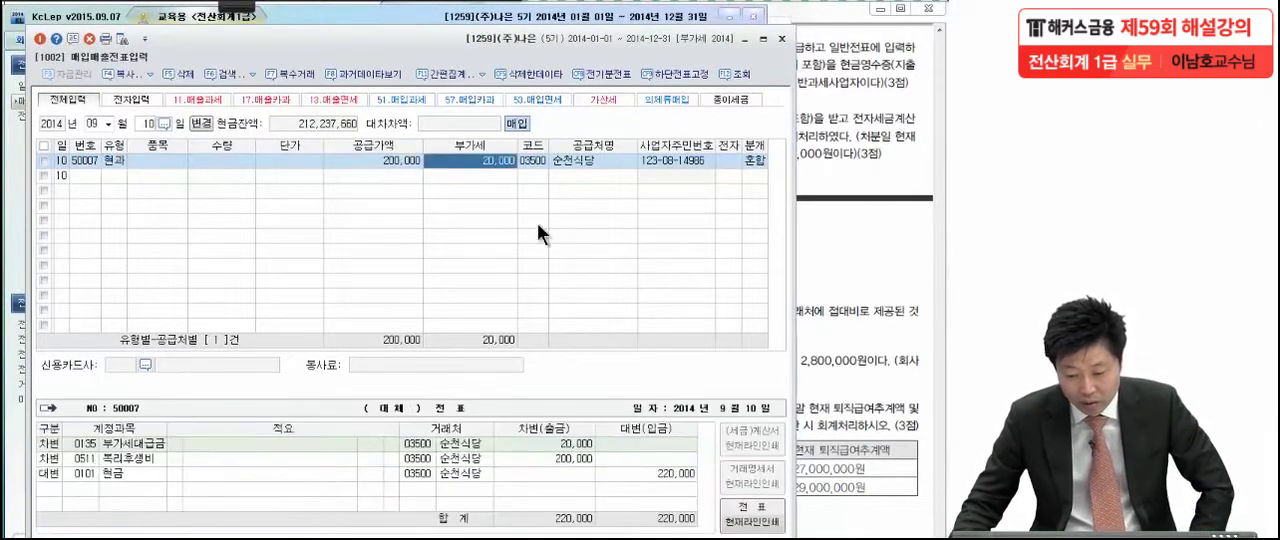
{"action": "left_click", "coordinate": [132, 458]}
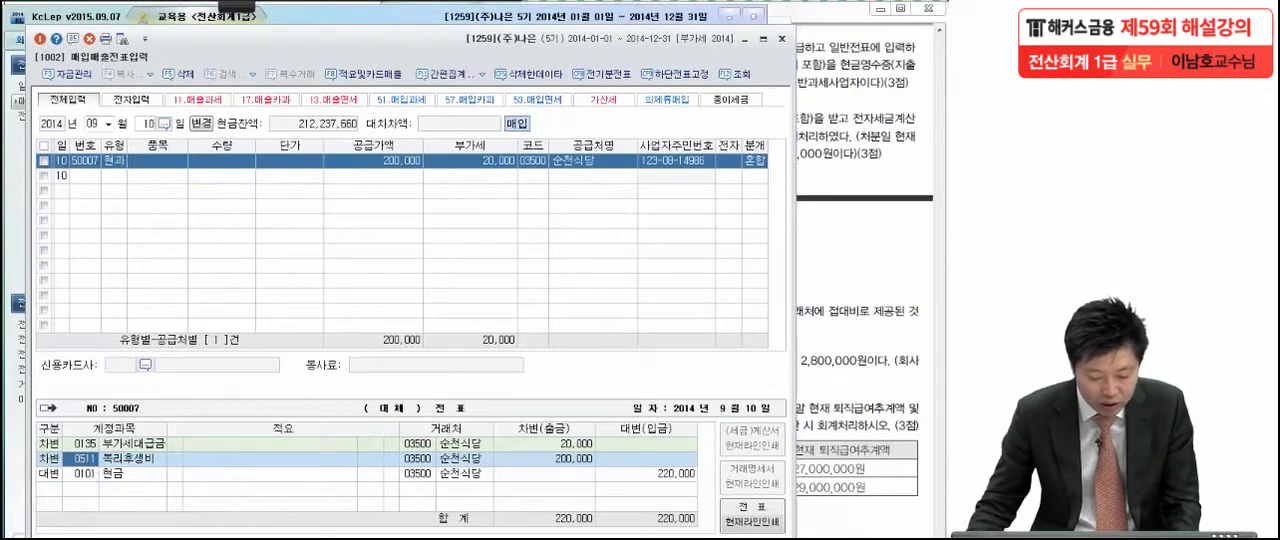
Delete the September 10 복리후생비 cash payment voucher of 220,000 from 일반전표입력
{"action": "key", "text": "alt+Tab"}
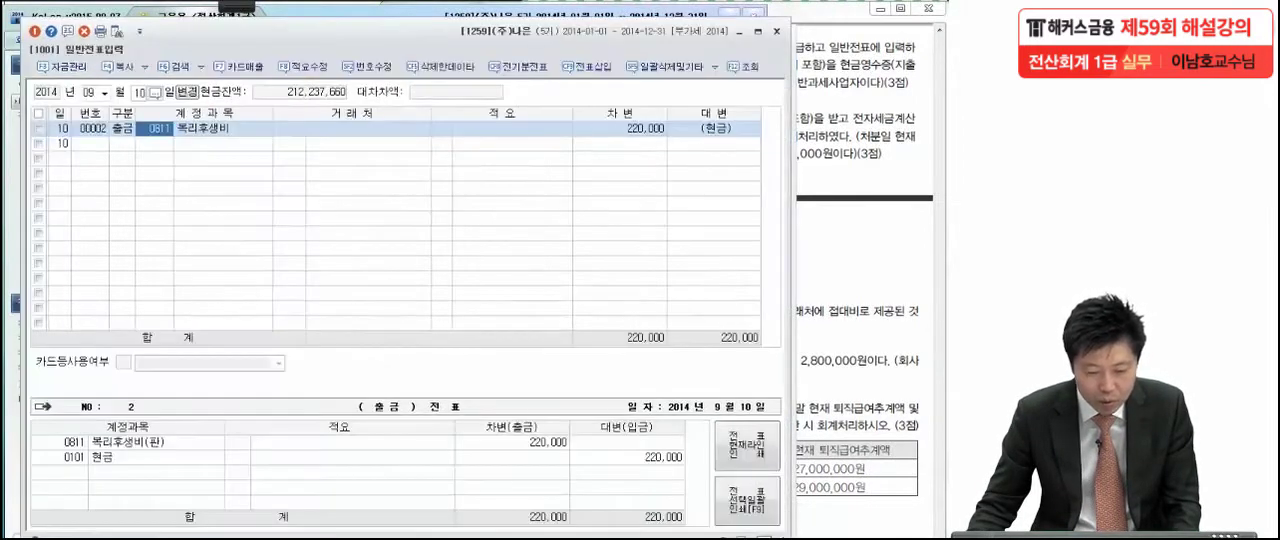
{"action": "left_click", "coordinate": [38, 128]}
{"action": "left_click", "coordinate": [82, 32]}
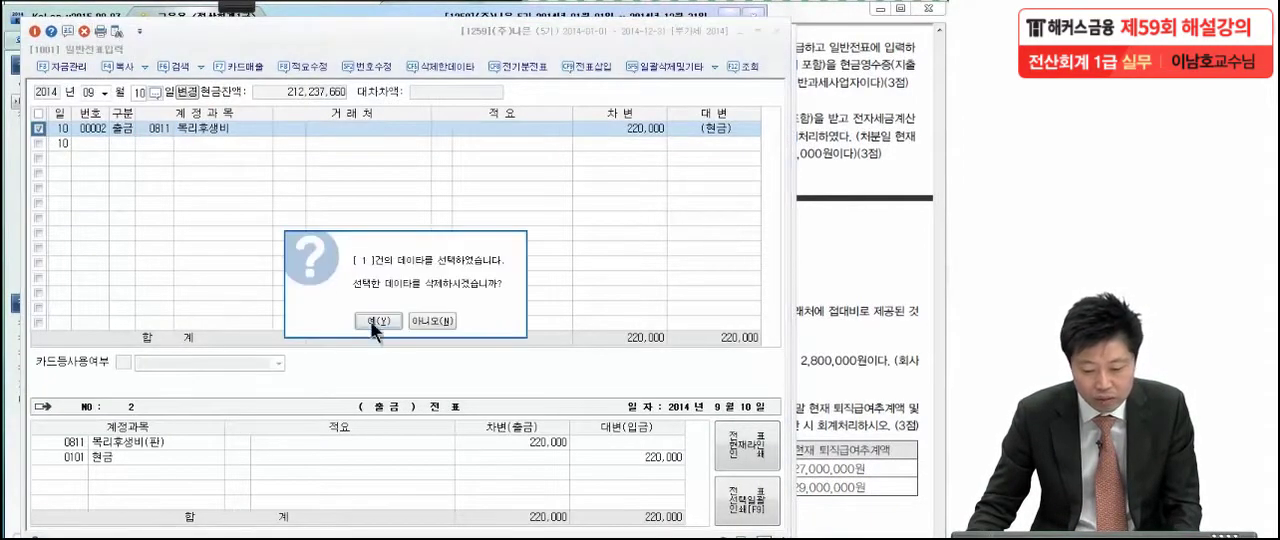
{"action": "left_click", "coordinate": [378, 321]}
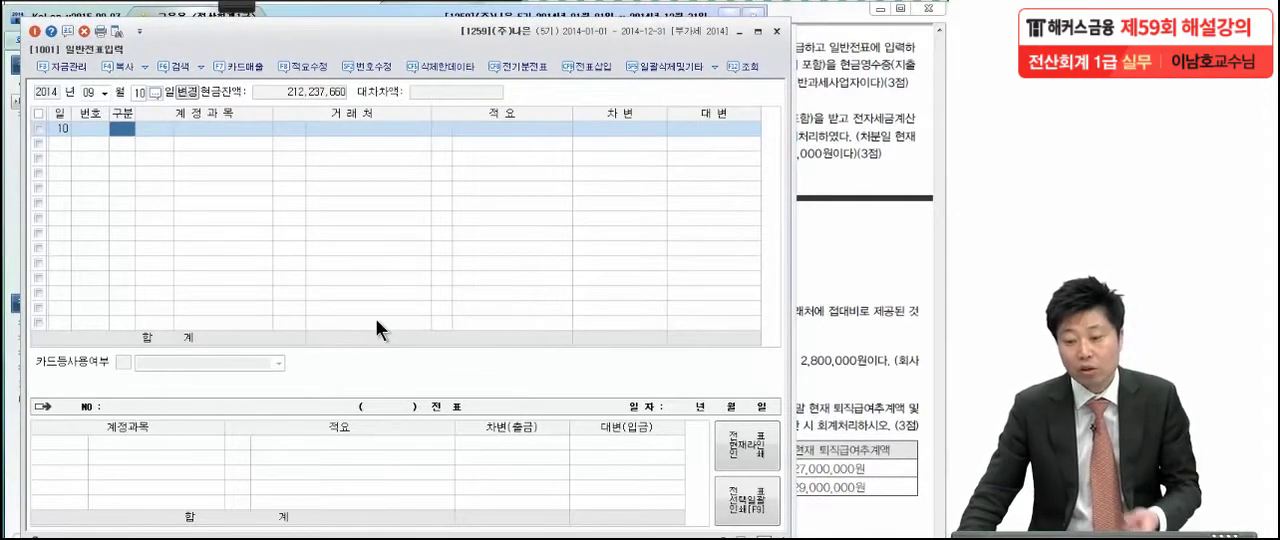
Read 문제 4 item (3) in the exam PDF, marking the VAT-inclusive price, omitted accumulated depreciation, acquisition cost and 감가상각누계액
{"action": "left_click", "coordinate": [915, 266]}
{"action": "scroll", "coordinate": [825, 323], "scroll_direction": "down", "scroll_amount": 1}
{"action": "scroll", "coordinate": [825, 323], "scroll_direction": "down", "scroll_amount": 1}
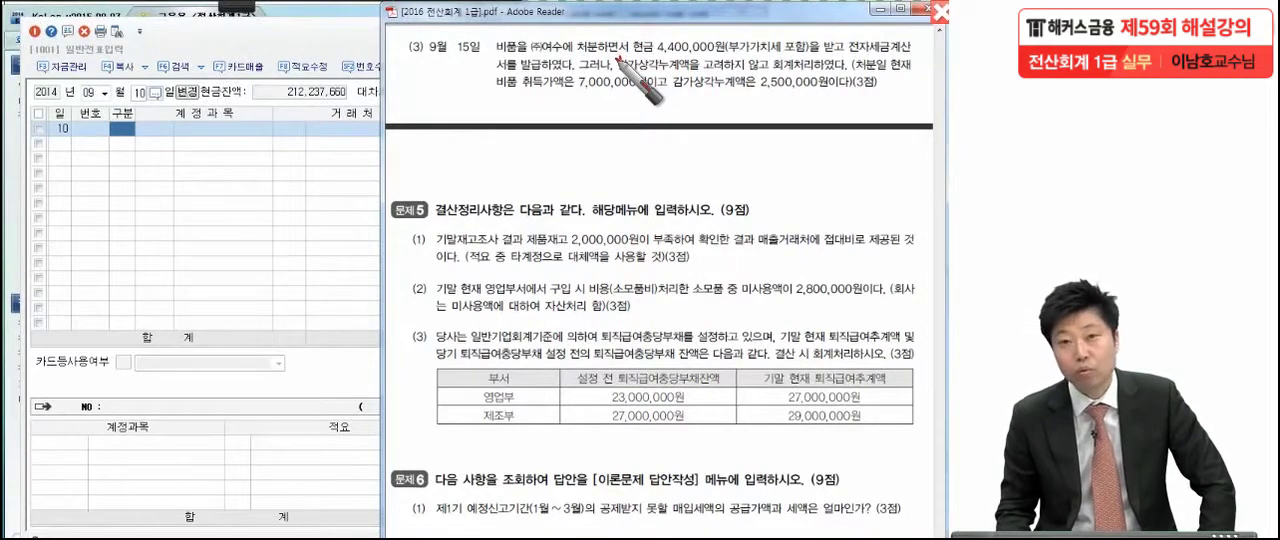
{"action": "left_click_drag", "start_coordinate": [808, 48], "coordinate": [806, 54]}
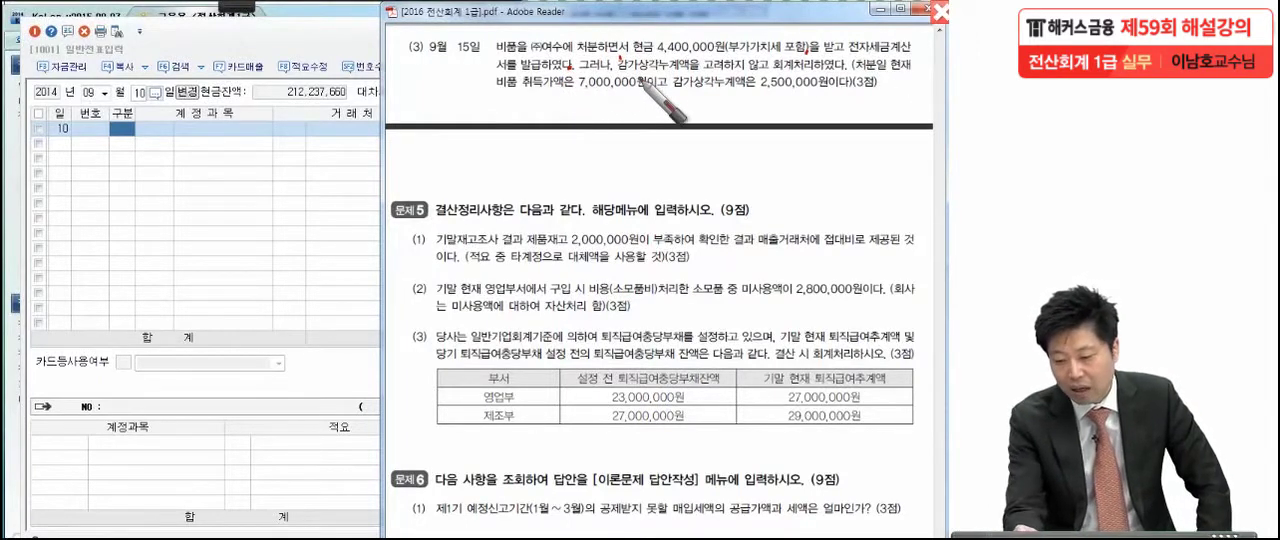
{"action": "left_click_drag", "start_coordinate": [604, 73], "coordinate": [700, 72]}
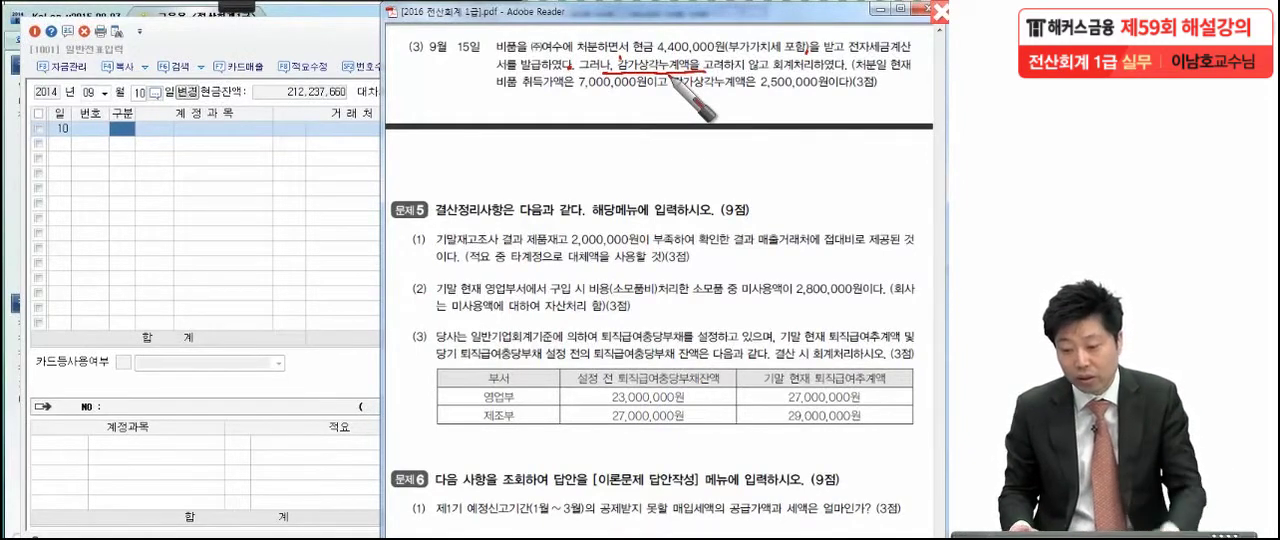
{"action": "left_click_drag", "start_coordinate": [528, 97], "coordinate": [646, 97]}
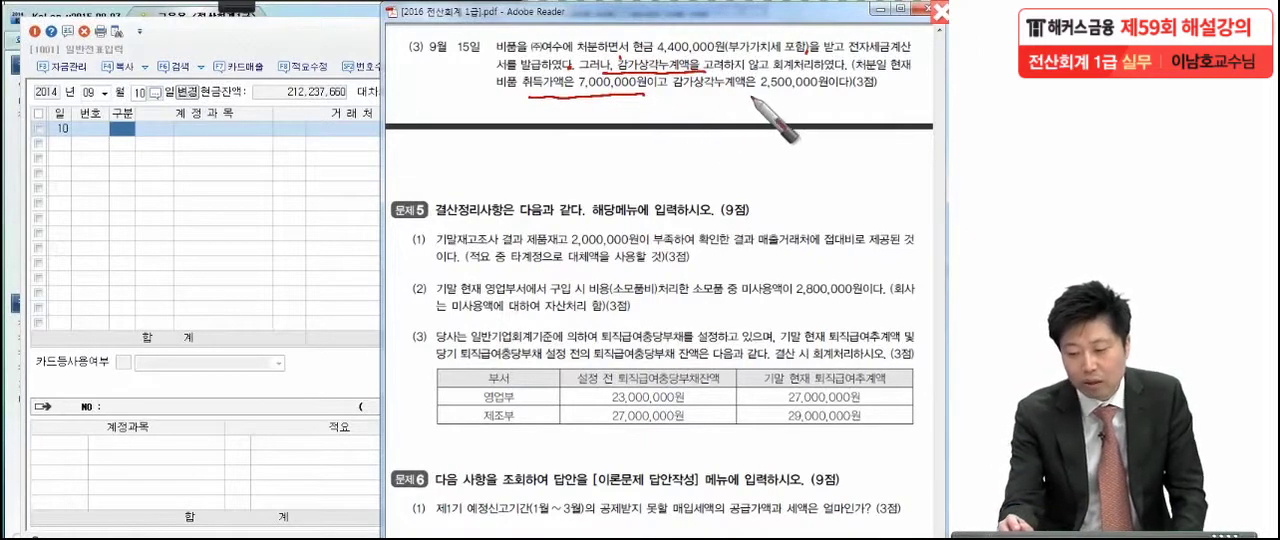
{"action": "left_click_drag", "start_coordinate": [744, 97], "coordinate": [856, 94]}
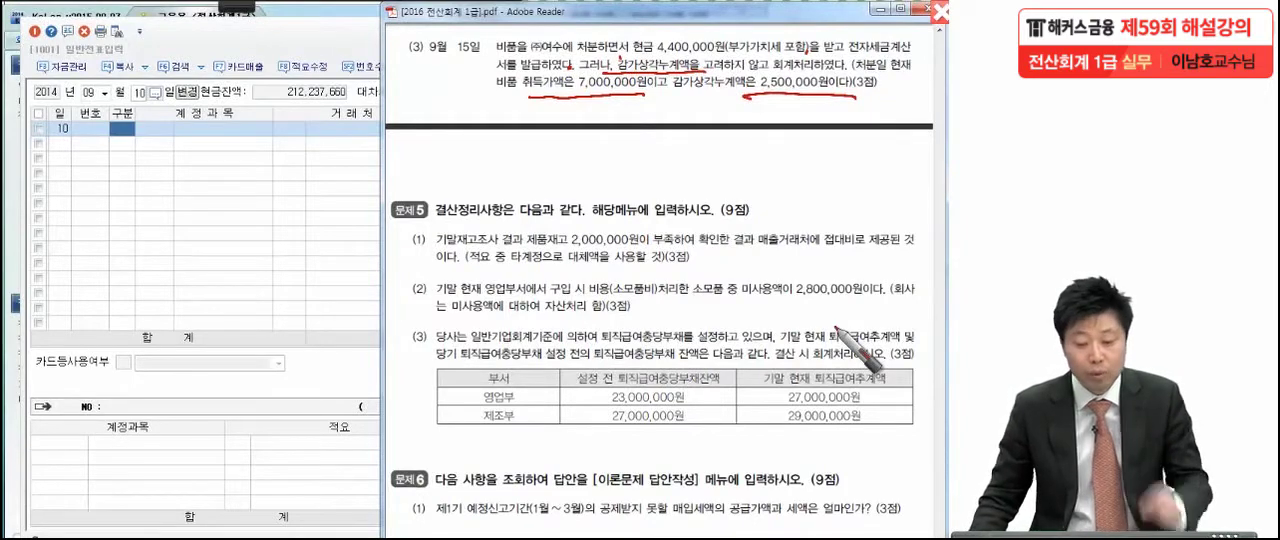
Return to 매입매출전표입력 in KcLep and load the entries dated September 15
{"action": "left_click", "coordinate": [291, 40]}
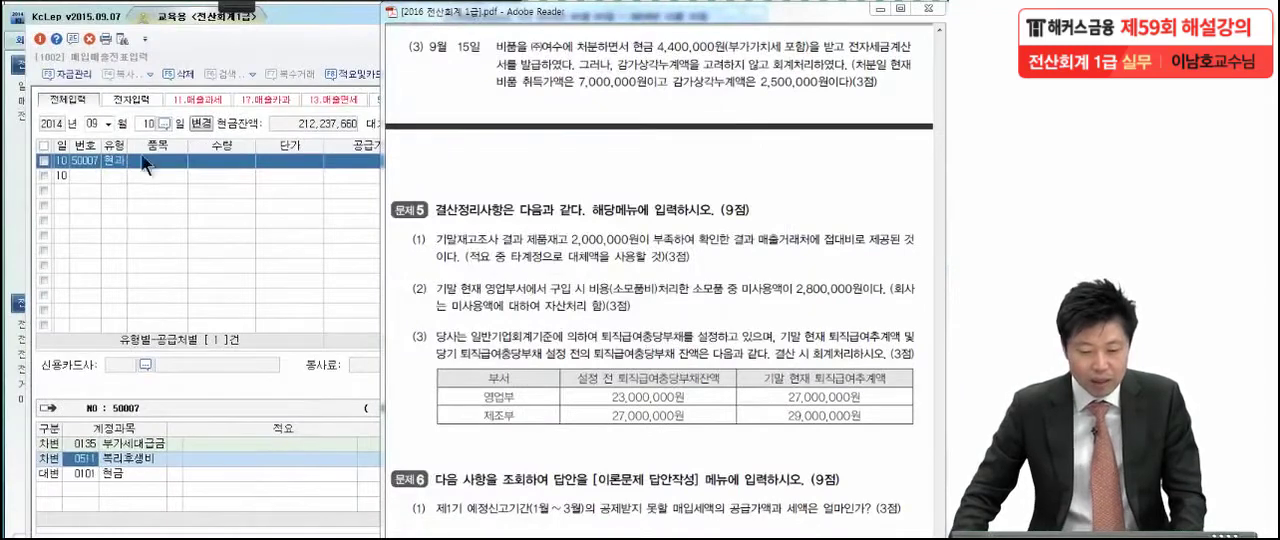
{"action": "left_click", "coordinate": [201, 46]}
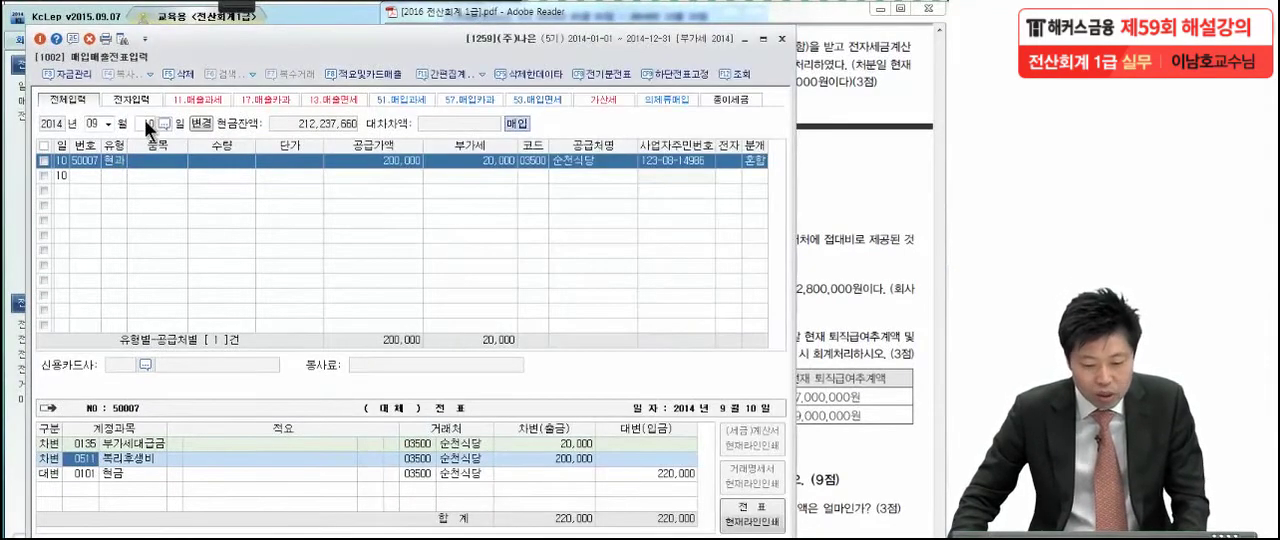
{"action": "left_click", "coordinate": [146, 122]}
{"action": "type", "text": "15"}
{"action": "key", "text": "Return"}
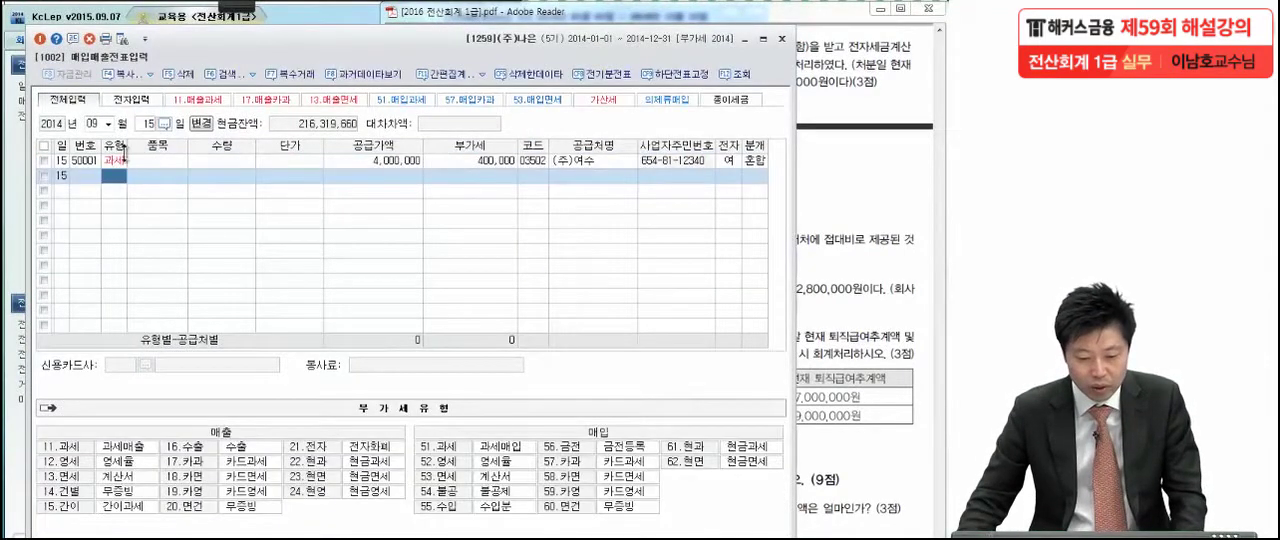
Review the (주)여수 sales entry's type, supply amount, VAT, customer details and journal lines
{"action": "left_click", "coordinate": [116, 161]}
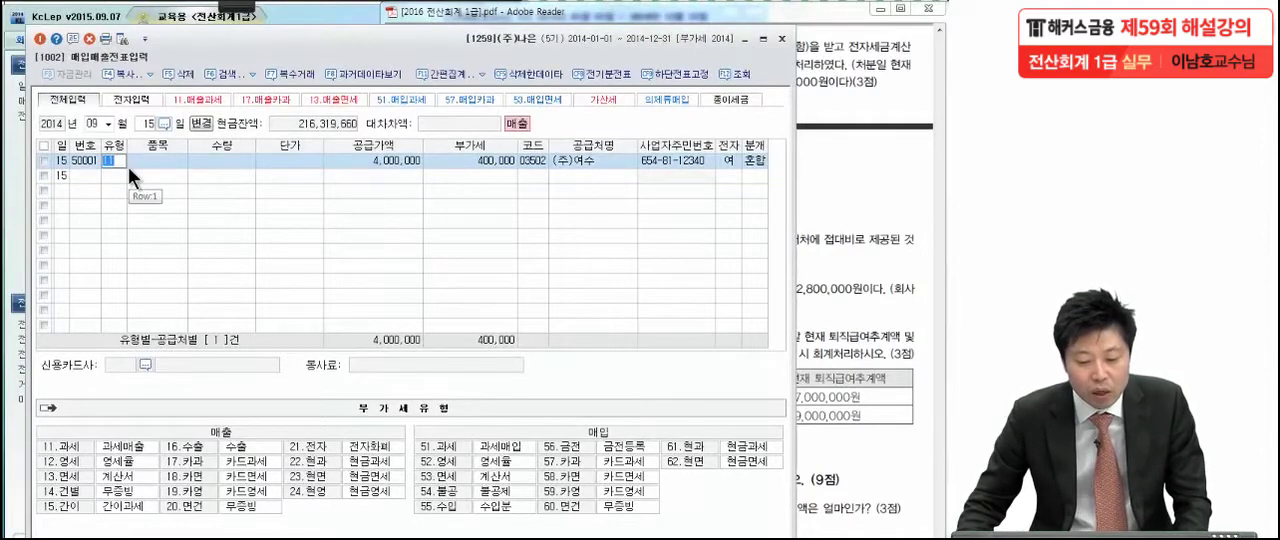
{"action": "left_click", "coordinate": [139, 162]}
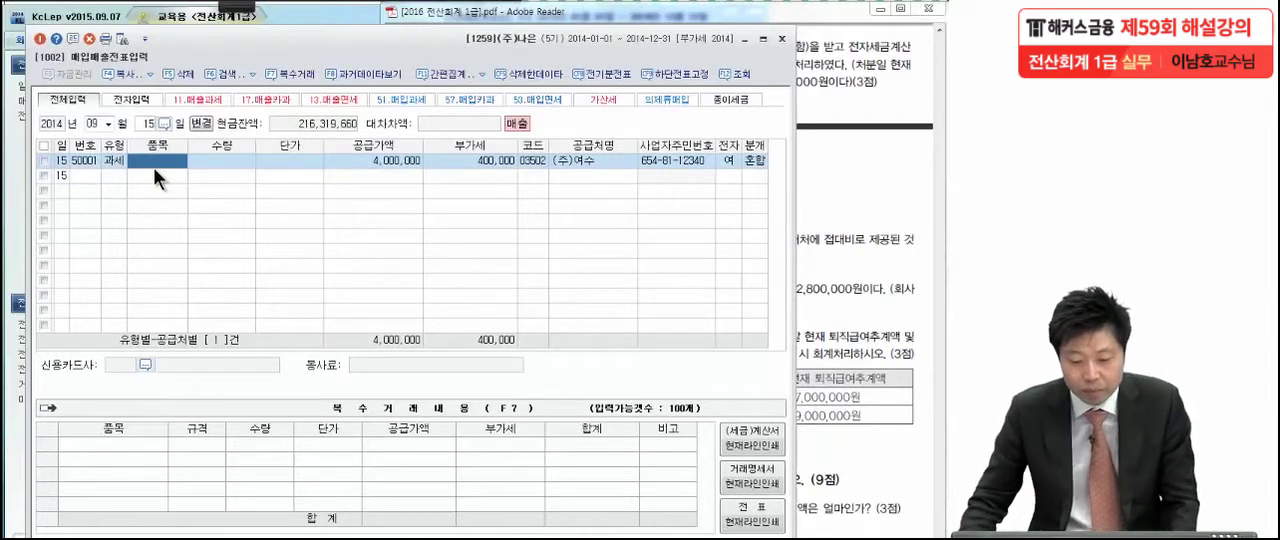
{"action": "left_click", "coordinate": [400, 158]}
{"action": "left_click", "coordinate": [444, 161]}
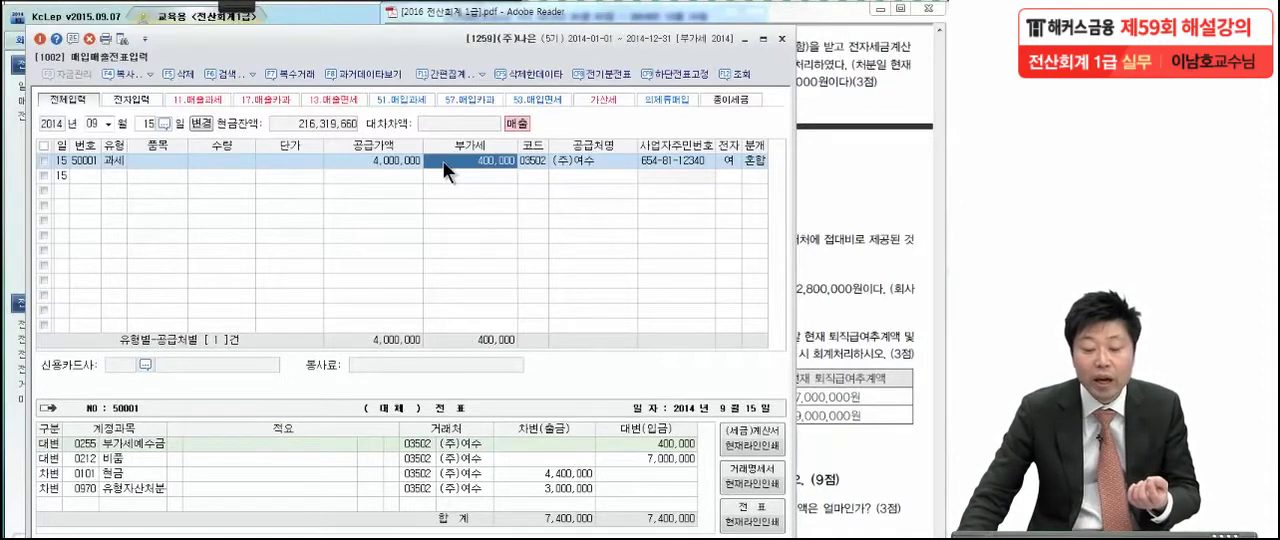
{"action": "left_click", "coordinate": [391, 163]}
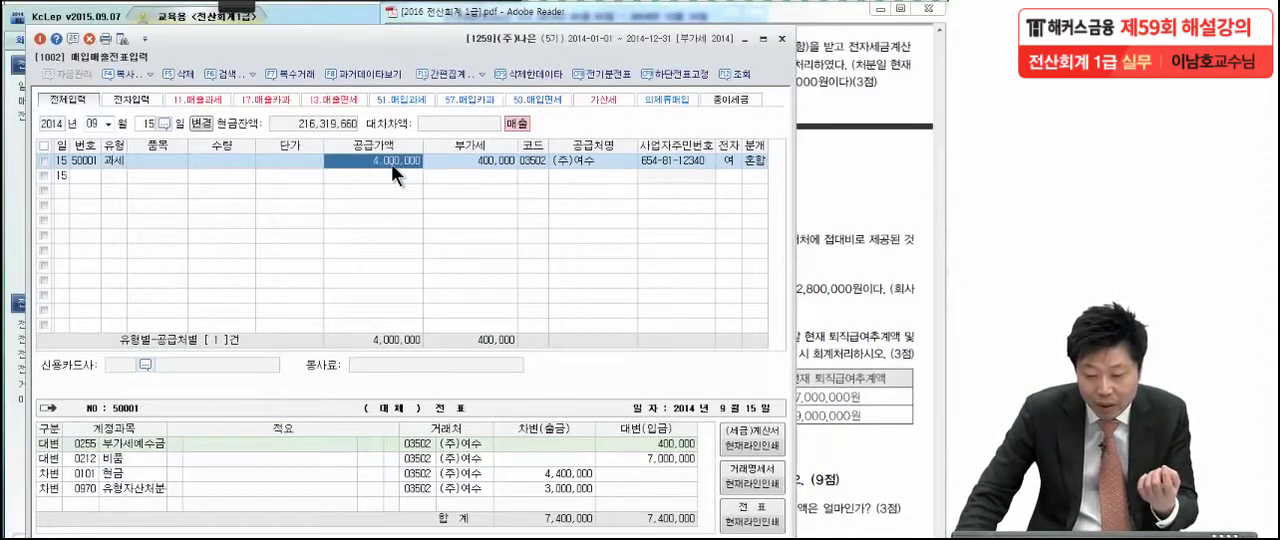
{"action": "left_click", "coordinate": [463, 164]}
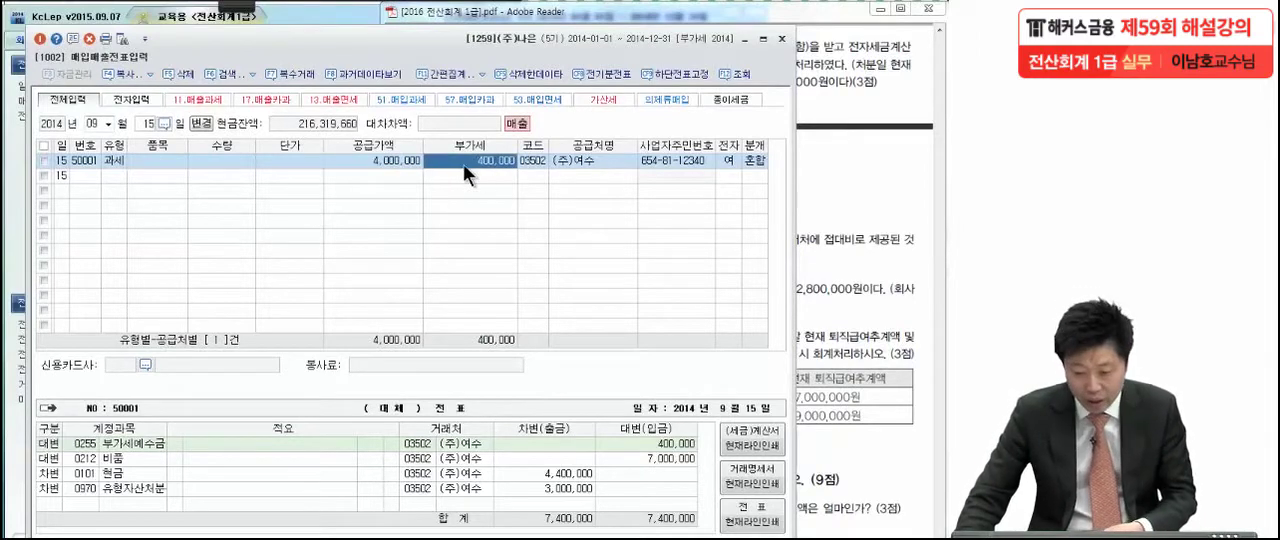
{"action": "left_click", "coordinate": [567, 159]}
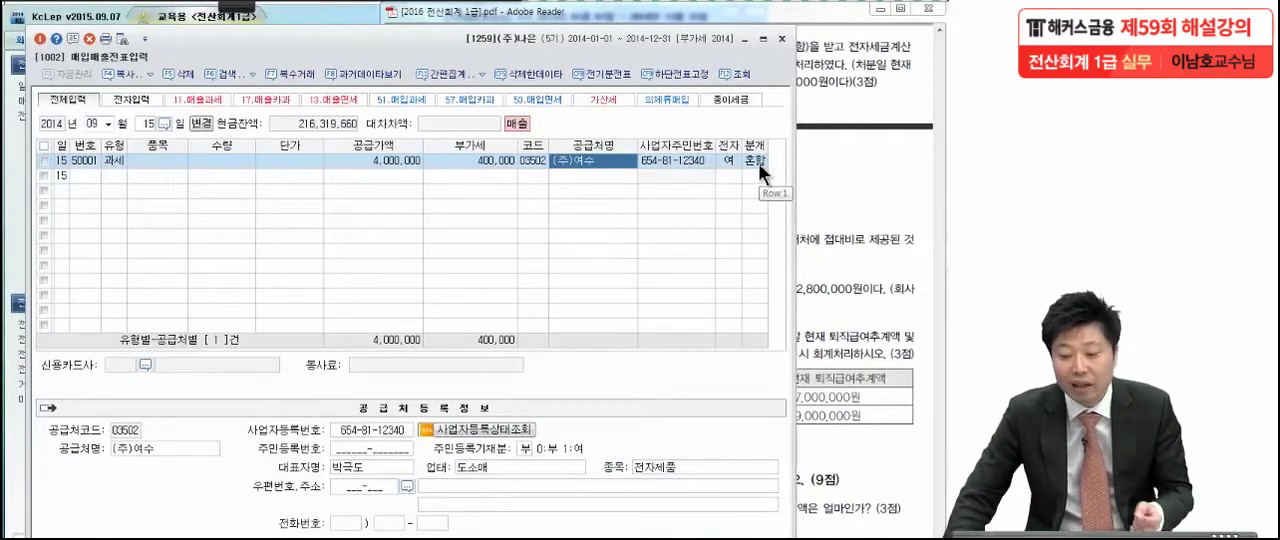
{"action": "left_click", "coordinate": [396, 161]}
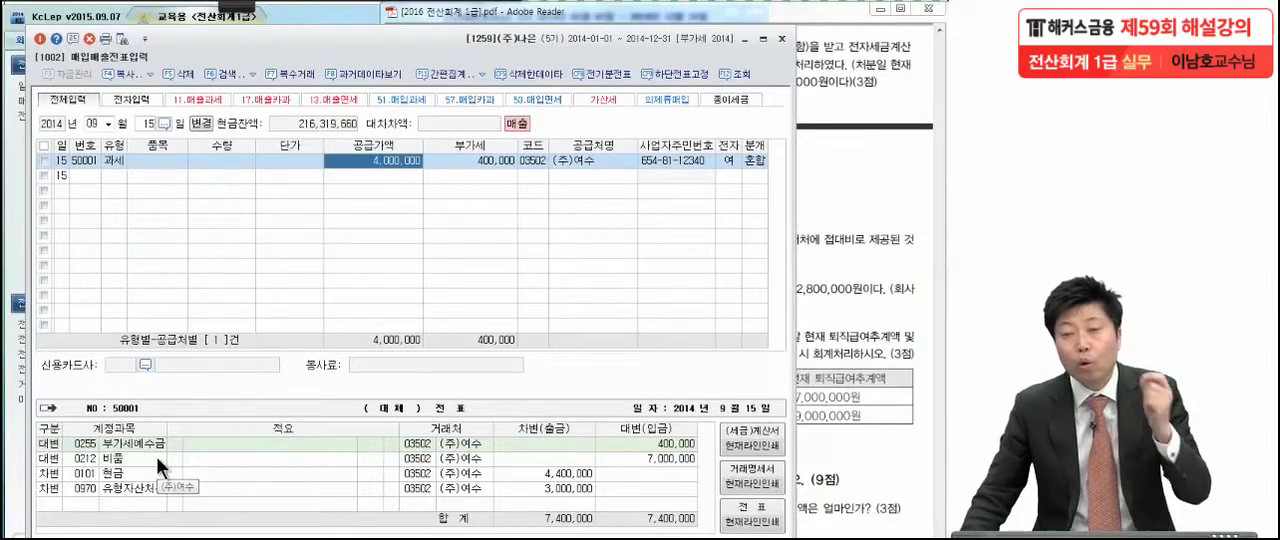
Annotate item (3) in the exam PDF with the book value 4,500,000, marking 비품 and the cash price
{"action": "left_click", "coordinate": [832, 240]}
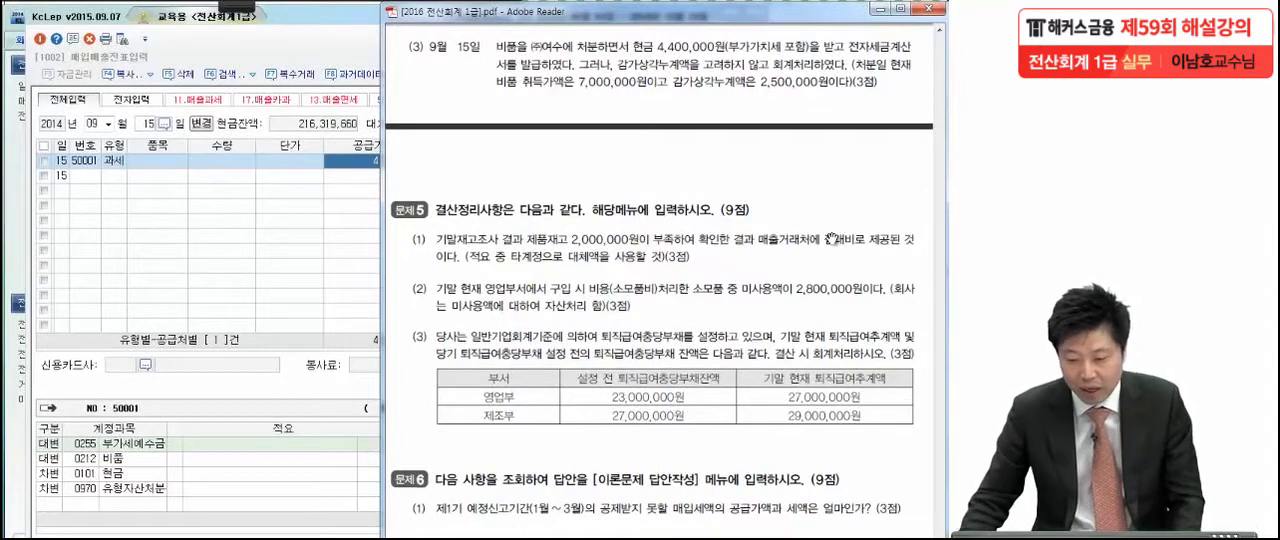
{"action": "mouse_move", "coordinate": [237, 6]}
{"action": "left_click", "coordinate": [195, 12]}
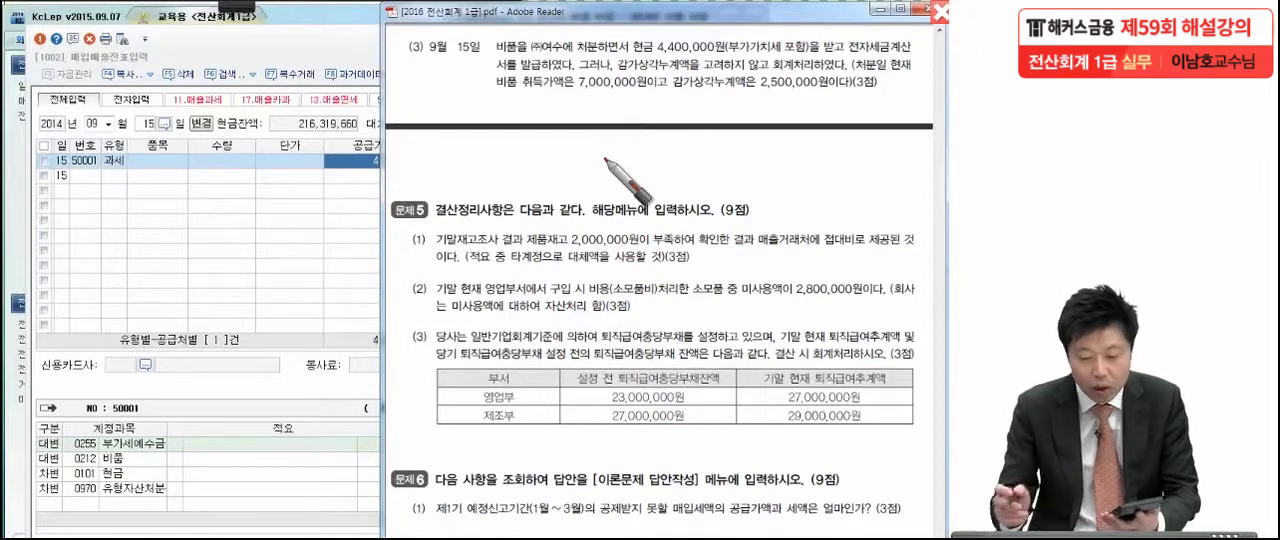
{"action": "mouse_move", "coordinate": [654, 92]}
{"action": "left_mouse_down"}
{"action": "mouse_move", "coordinate": [673, 112]}
{"action": "mouse_move", "coordinate": [648, 130]}
{"action": "mouse_move", "coordinate": [713, 100]}
{"action": "mouse_move", "coordinate": [806, 116]}
{"action": "left_mouse_up"}
{"action": "mouse_move", "coordinate": [520, 54]}
{"action": "left_mouse_down"}
{"action": "mouse_move", "coordinate": [518, 32]}
{"action": "mouse_move", "coordinate": [537, 73]}
{"action": "left_mouse_up"}
{"action": "mouse_move", "coordinate": [775, 170]}
{"action": "left_mouse_down"}
{"action": "mouse_move", "coordinate": [833, 148]}
{"action": "mouse_move", "coordinate": [795, 88]}
{"action": "mouse_move", "coordinate": [877, 172]}
{"action": "mouse_move", "coordinate": [857, 180]}
{"action": "left_mouse_up"}
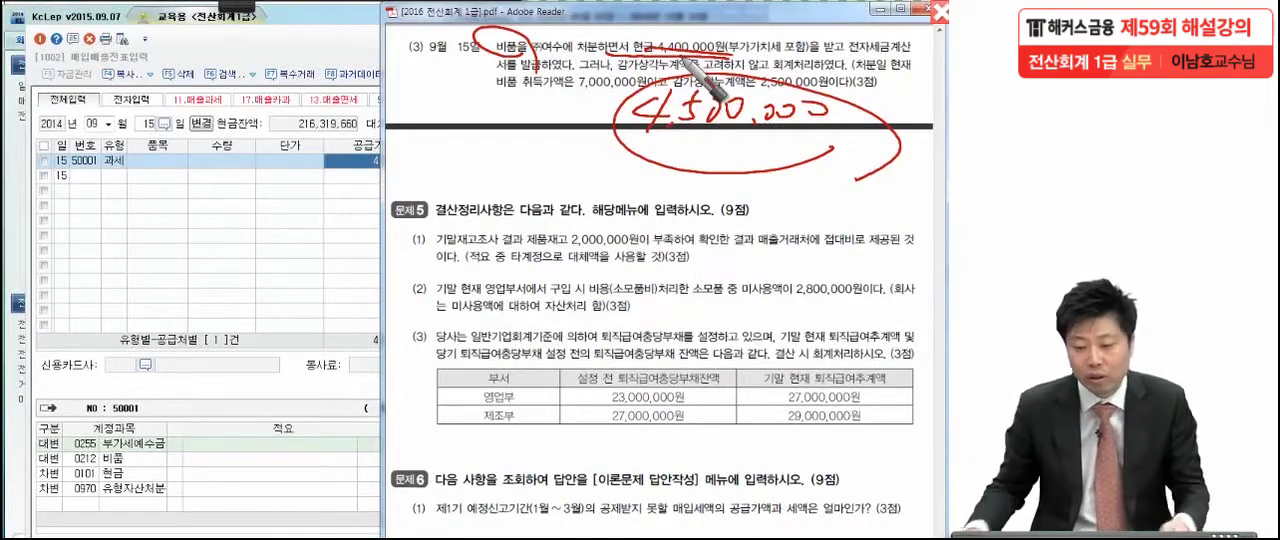
Write out the disposal loss calculation 4,000,000 − 4,500,000 = △500,000 on the exam PDF and clear the annotations
{"action": "mouse_move", "coordinate": [415, 130]}
{"action": "left_mouse_down"}
{"action": "mouse_move", "coordinate": [396, 151]}
{"action": "mouse_move", "coordinate": [431, 152]}
{"action": "left_mouse_up"}
{"action": "mouse_move", "coordinate": [423, 130]}
{"action": "left_mouse_down"}
{"action": "mouse_move", "coordinate": [412, 177]}
{"action": "mouse_move", "coordinate": [427, 170]}
{"action": "left_mouse_up"}
{"action": "mouse_move", "coordinate": [443, 149]}
{"action": "left_mouse_down"}
{"action": "mouse_move", "coordinate": [518, 146]}
{"action": "mouse_move", "coordinate": [541, 162]}
{"action": "left_mouse_up"}
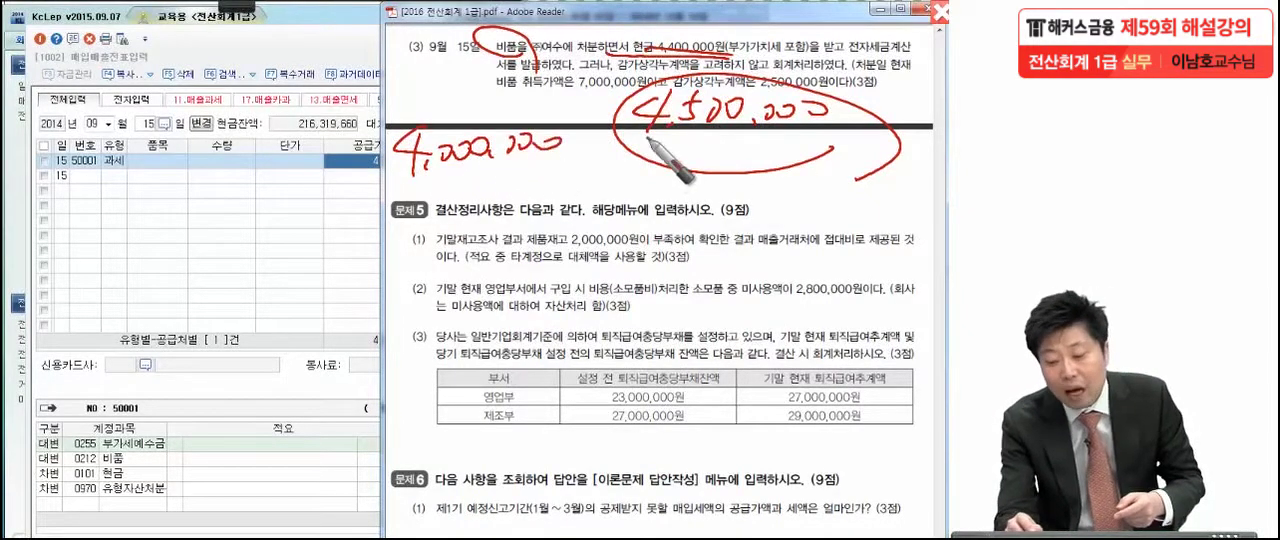
{"action": "mouse_move", "coordinate": [388, 186]}
{"action": "left_mouse_down"}
{"action": "mouse_move", "coordinate": [596, 180]}
{"action": "mouse_move", "coordinate": [610, 148]}
{"action": "left_mouse_up"}
{"action": "left_click_drag", "start_coordinate": [632, 183], "coordinate": [664, 183]}
{"action": "mouse_move", "coordinate": [640, 197]}
{"action": "left_mouse_down"}
{"action": "mouse_move", "coordinate": [708, 210]}
{"action": "mouse_move", "coordinate": [905, 200]}
{"action": "left_mouse_up"}
{"action": "left_click_drag", "start_coordinate": [730, 232], "coordinate": [875, 226]}
{"action": "left_click_drag", "start_coordinate": [672, 246], "coordinate": [874, 240]}
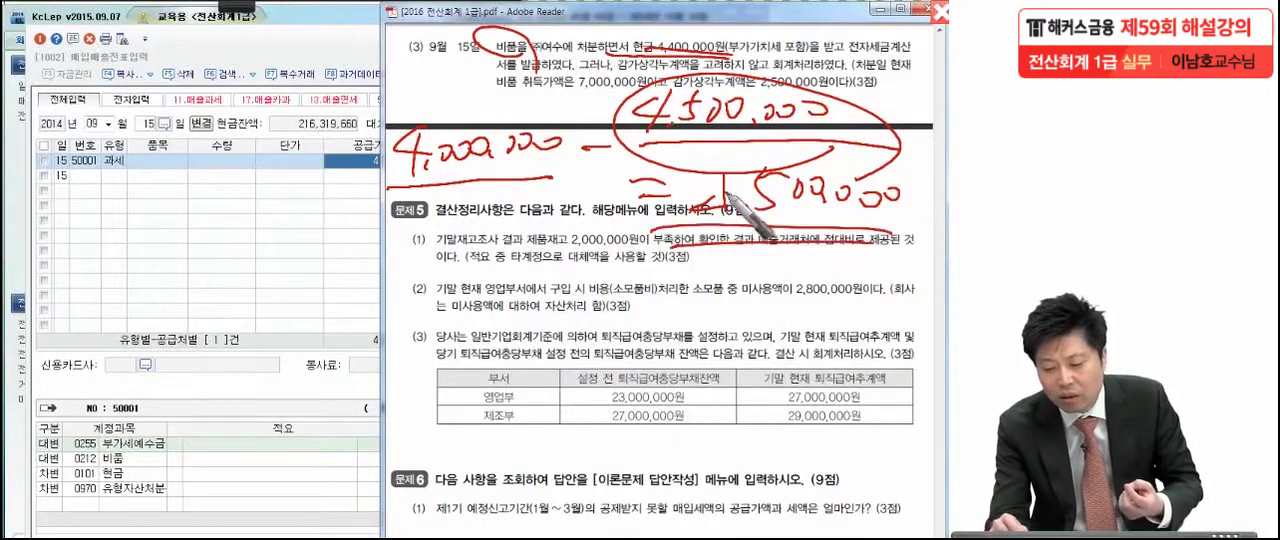
{"action": "left_click_drag", "start_coordinate": [716, 182], "coordinate": [704, 204]}
{"action": "mouse_move", "coordinate": [876, 232]}
{"action": "left_mouse_down"}
{"action": "mouse_move", "coordinate": [768, 230]}
{"action": "mouse_move", "coordinate": [826, 282]}
{"action": "left_mouse_up"}
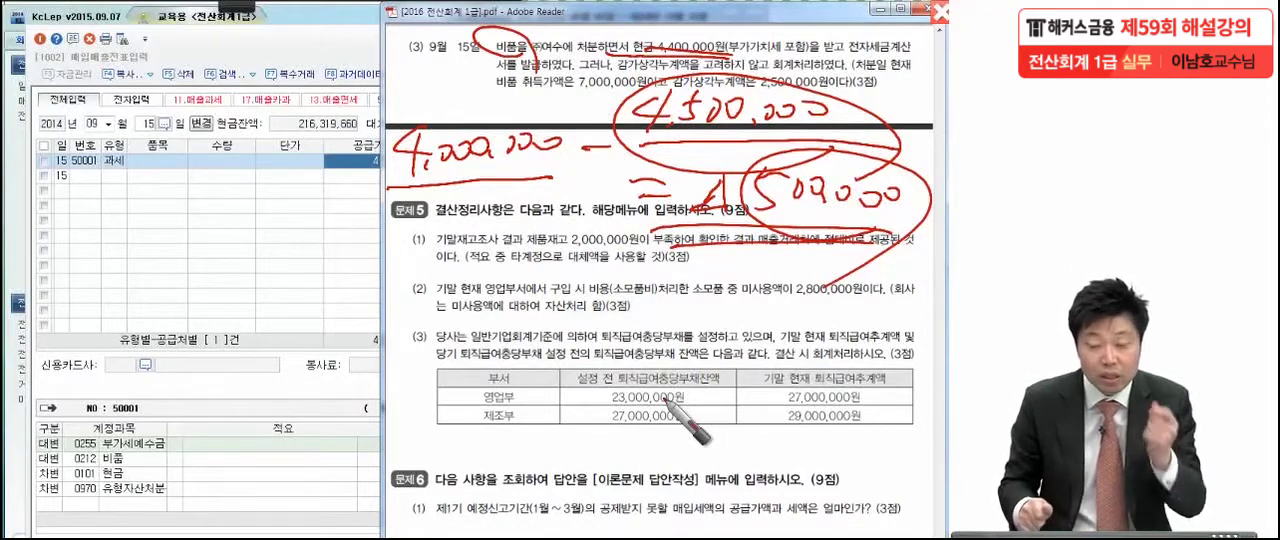
{"action": "key", "text": "Escape"}
Change the 현금 debit line's account in the (주)여수 journal to 0213 감가상각누계액 (비품)
{"action": "left_click", "coordinate": [128, 454]}
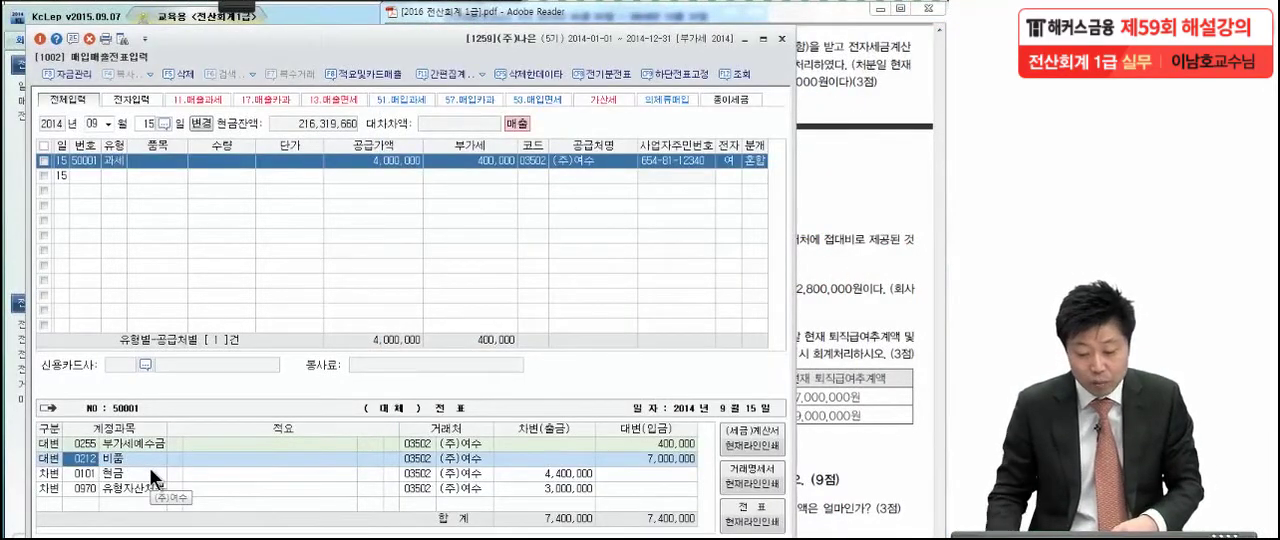
{"action": "left_click", "coordinate": [609, 455]}
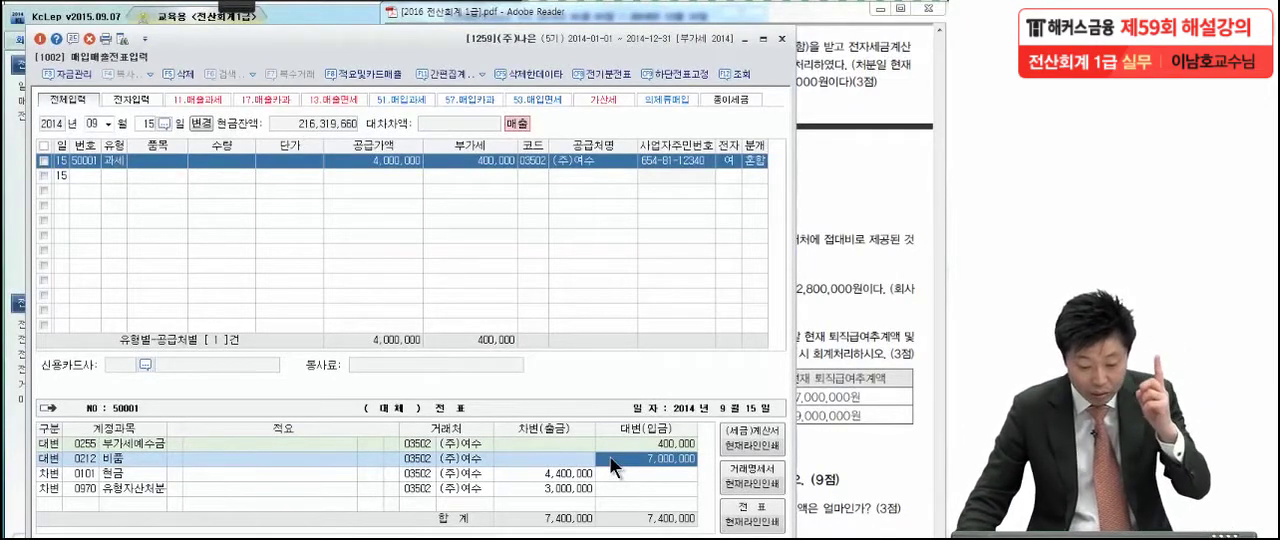
{"action": "left_click", "coordinate": [77, 473]}
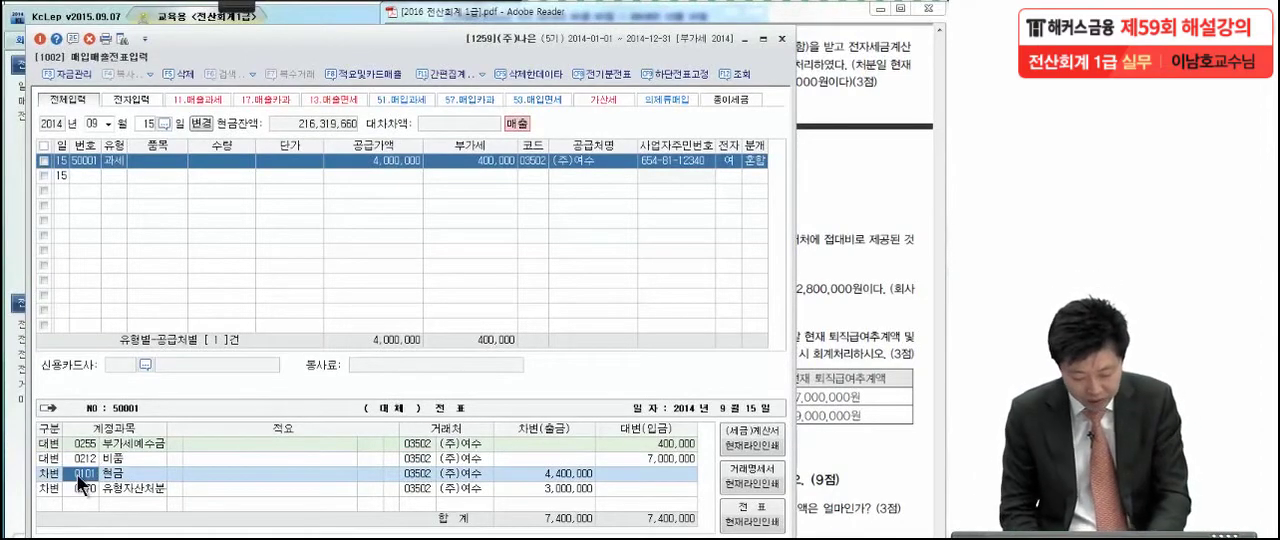
{"action": "key", "text": "F2"}
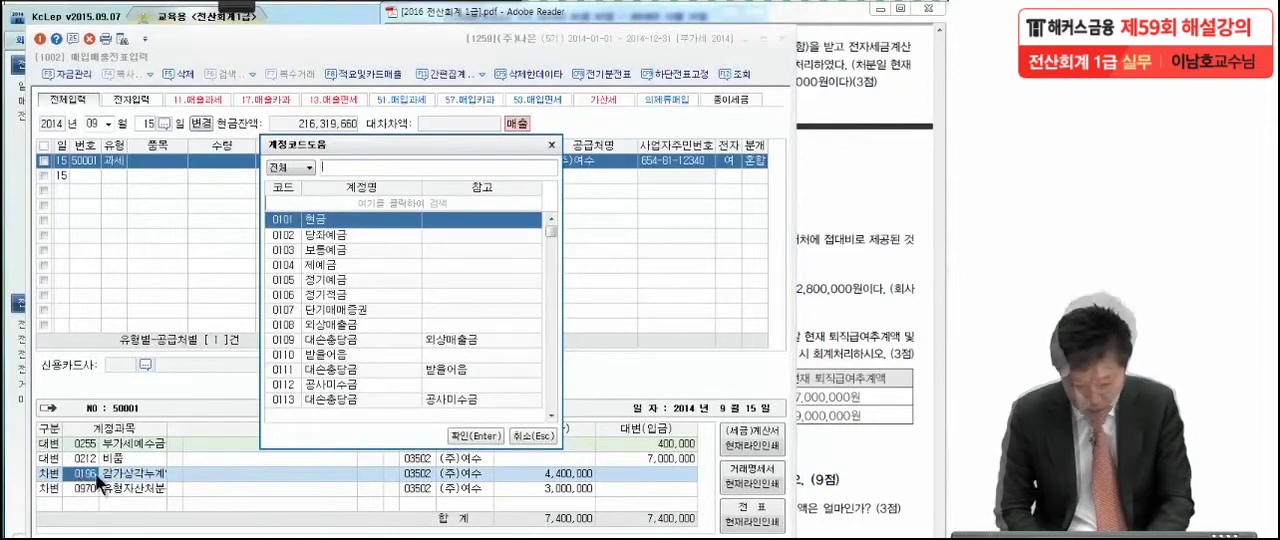
{"action": "type", "text": "감가상"}
{"action": "type", "text": "가"}
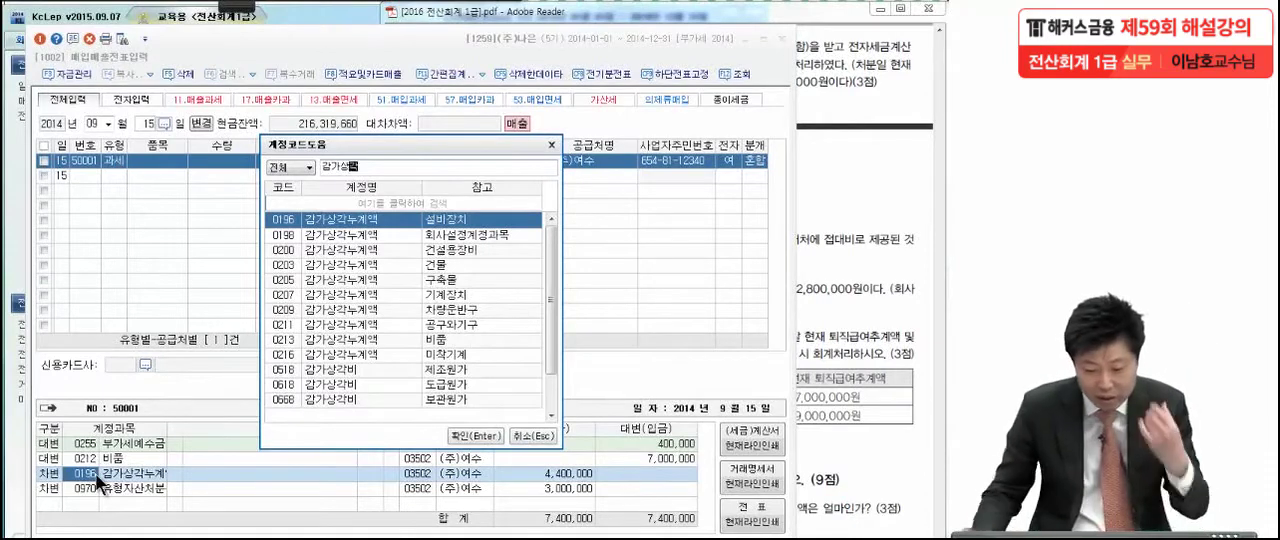
{"action": "left_click", "coordinate": [363, 328]}
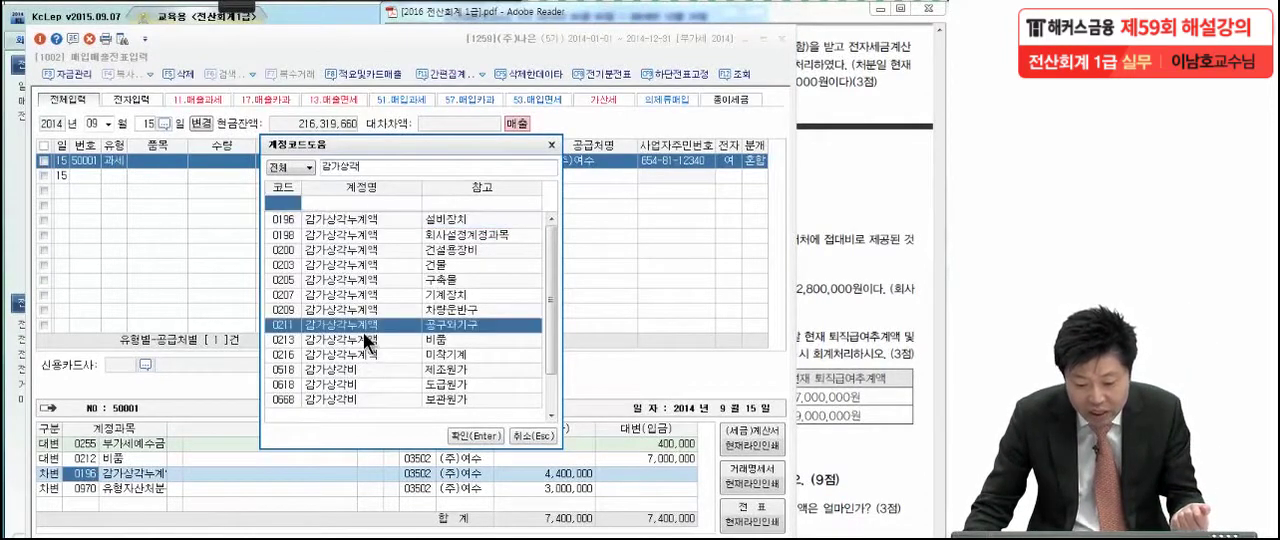
{"action": "left_click", "coordinate": [362, 342]}
{"action": "double_click", "coordinate": [362, 341]}
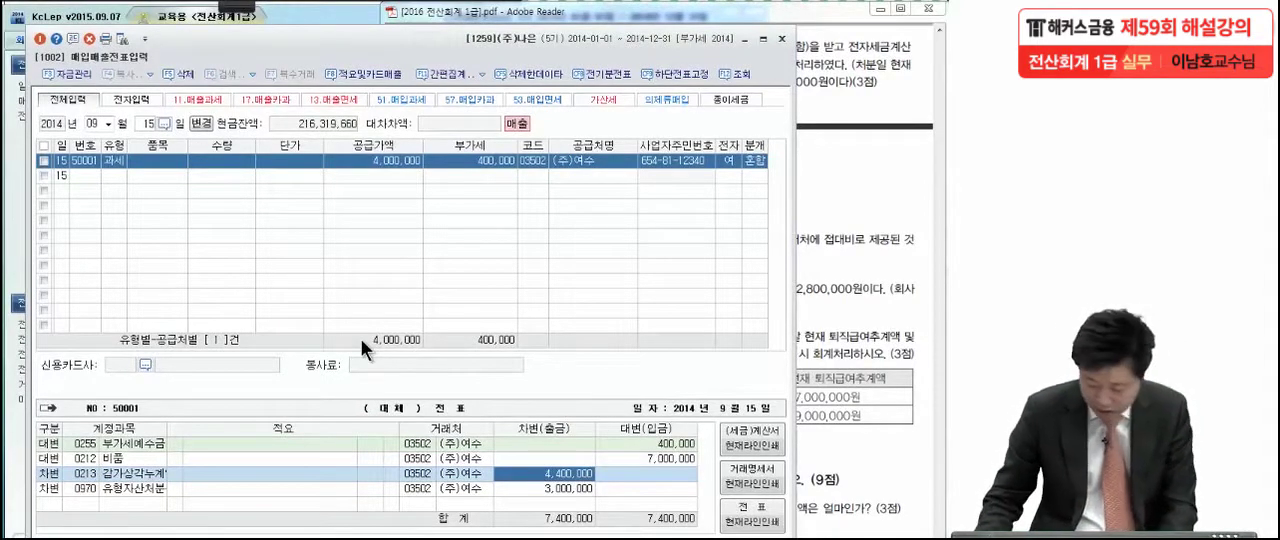
Set the debit amount of the 감가상각누계액 line to 2,500,000
{"action": "type", "text": "2,500,000"}
{"action": "key", "text": "Return"}
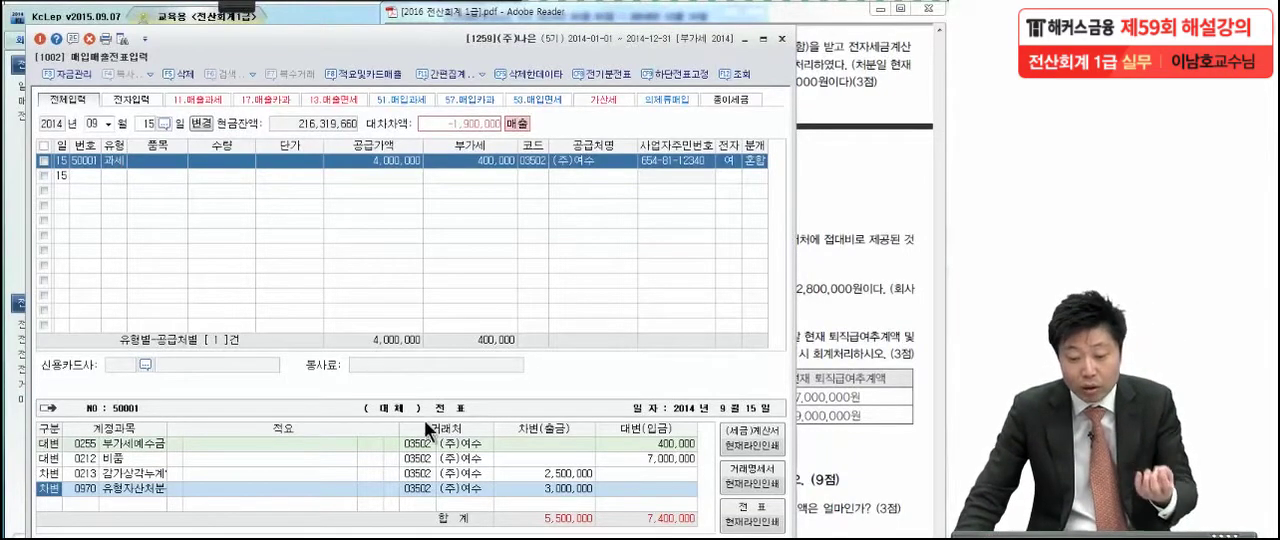
Change the 유형자산처분 debit line of the (주)여수 entry to 0101 현금 and set its debit amount to 4,400,000
{"action": "left_click", "coordinate": [390, 162]}
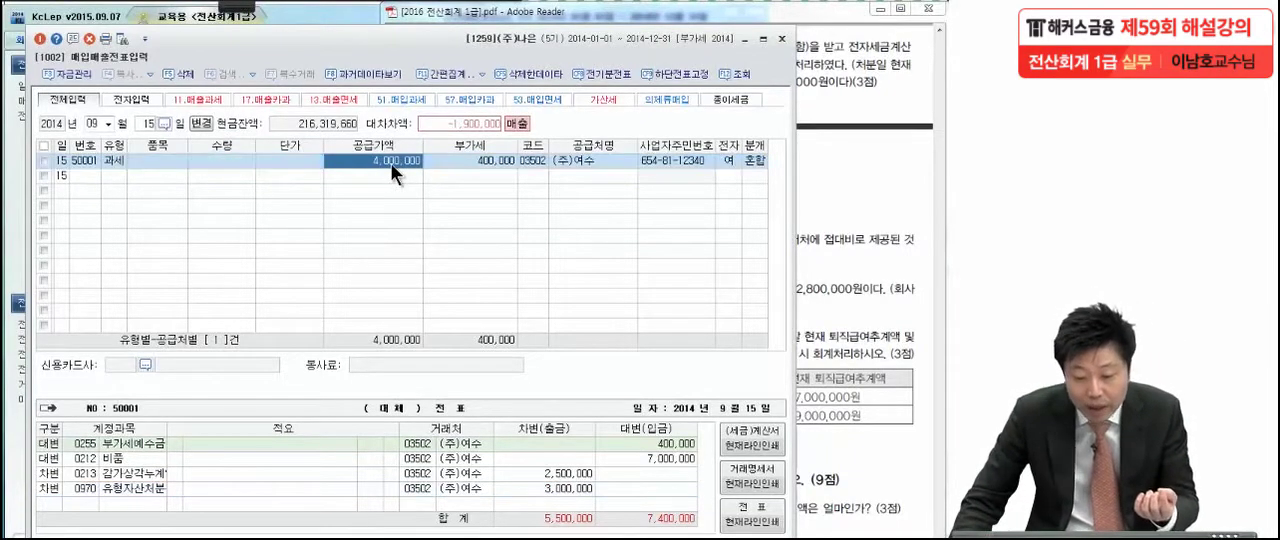
{"action": "left_click", "coordinate": [478, 158]}
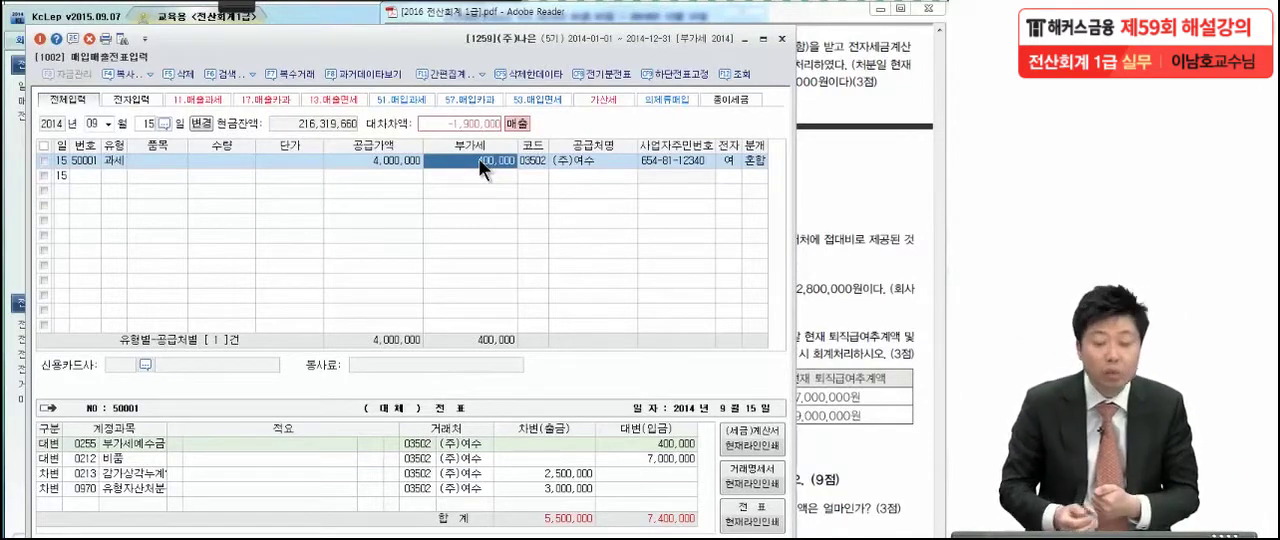
{"action": "left_click", "coordinate": [94, 487]}
{"action": "type", "text": "현금"}
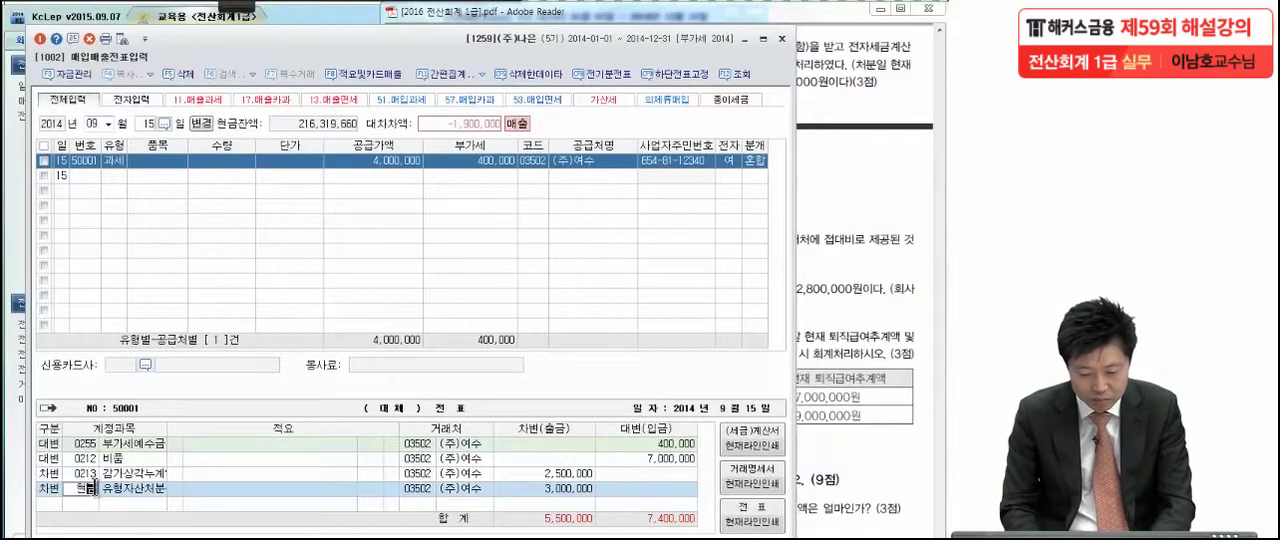
{"action": "key", "text": "Return"}
{"action": "key", "text": "Return"}
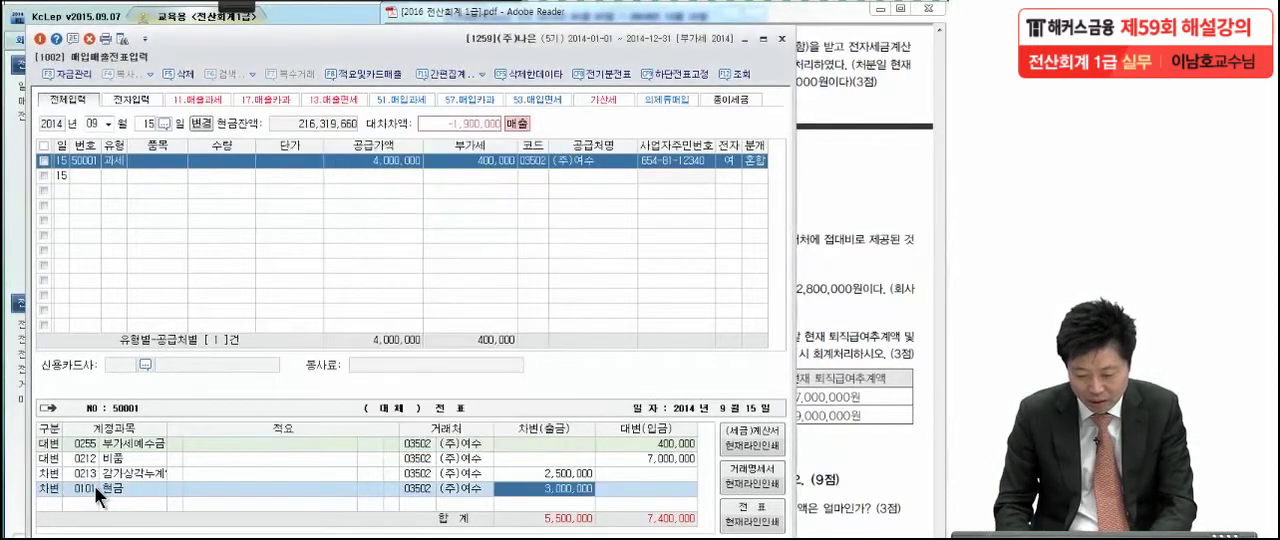
{"action": "type", "text": "4,400,000"}
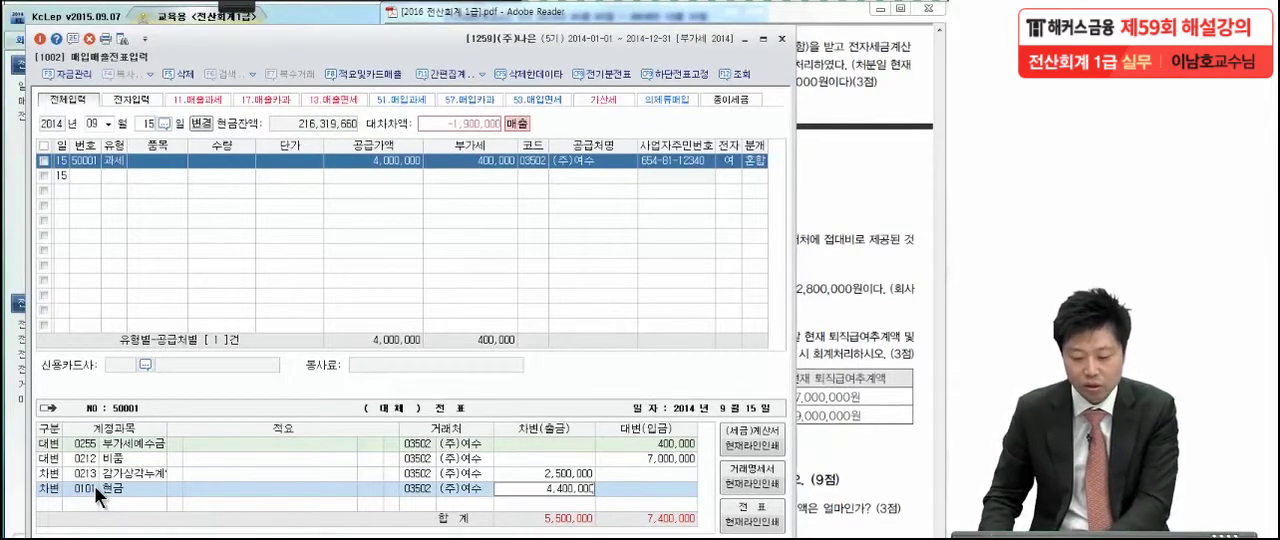
{"action": "key", "text": "Return"}
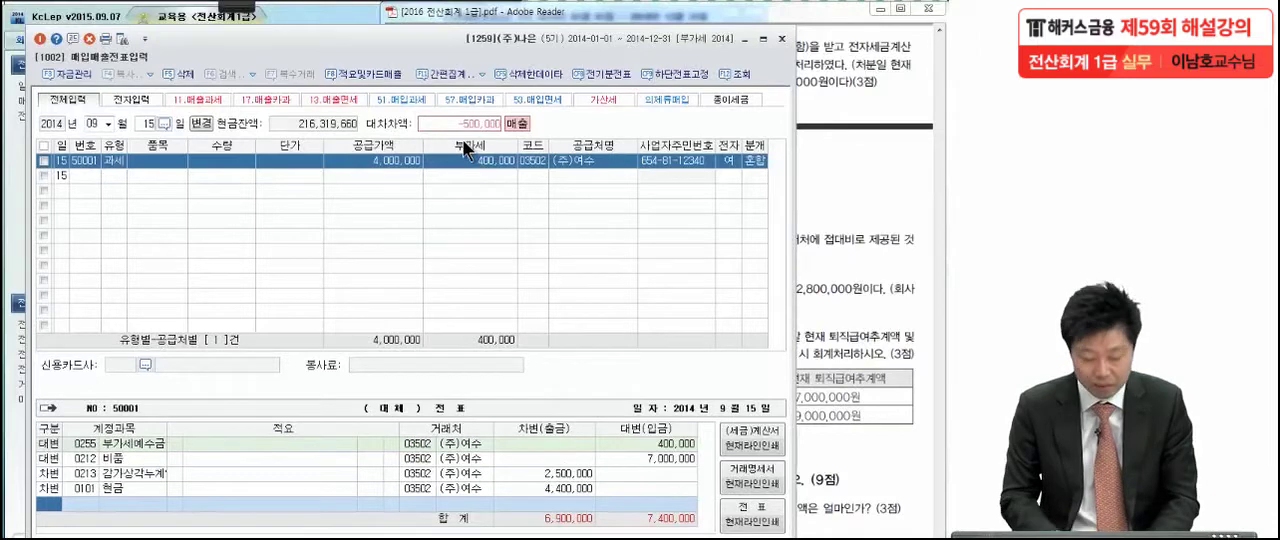
Add a 500,000 debit line to the (주)여수 entry with account 0970 유형자산처분손실
{"action": "type", "text": "3유형자"}
{"action": "key", "text": "Return"}
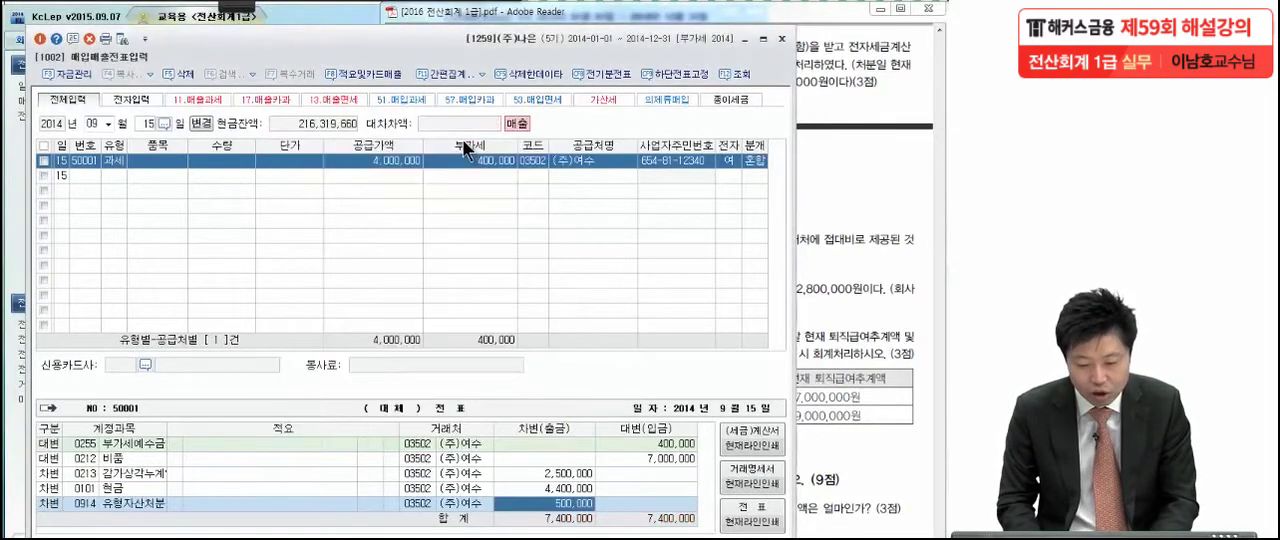
{"action": "left_click", "coordinate": [83, 505]}
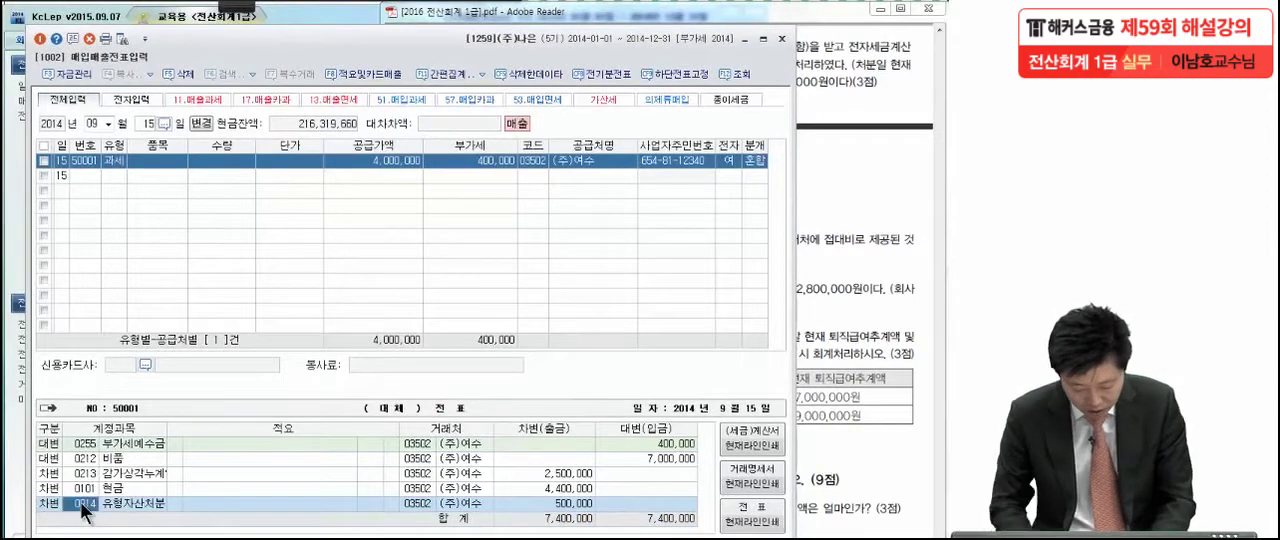
{"action": "key", "text": "F2"}
{"action": "type", "text": "유형"}
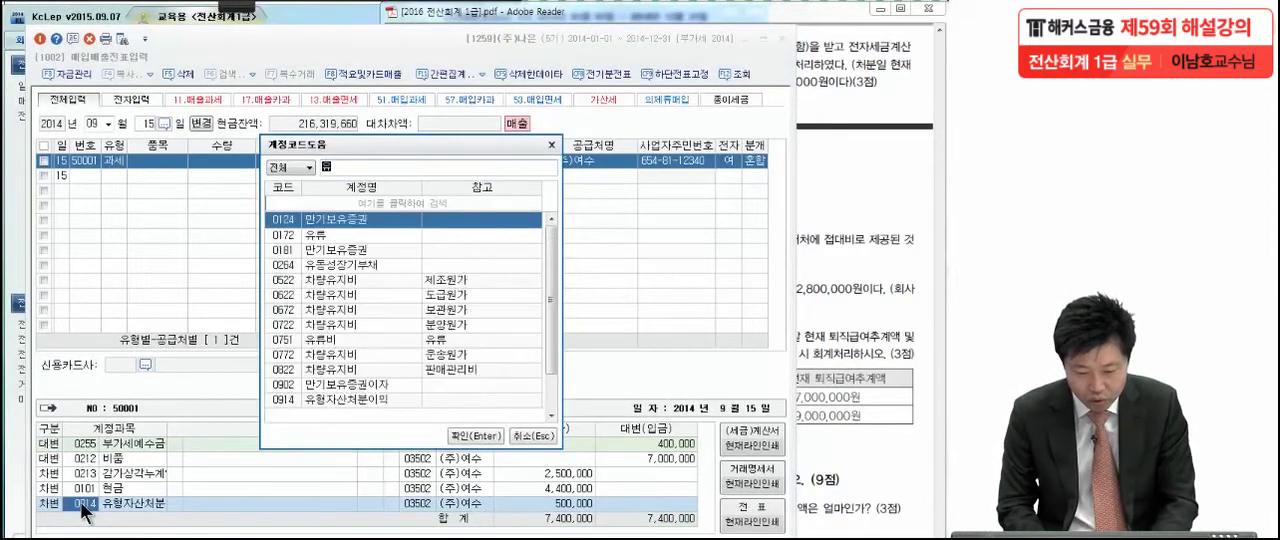
{"action": "type", "text": "자산"}
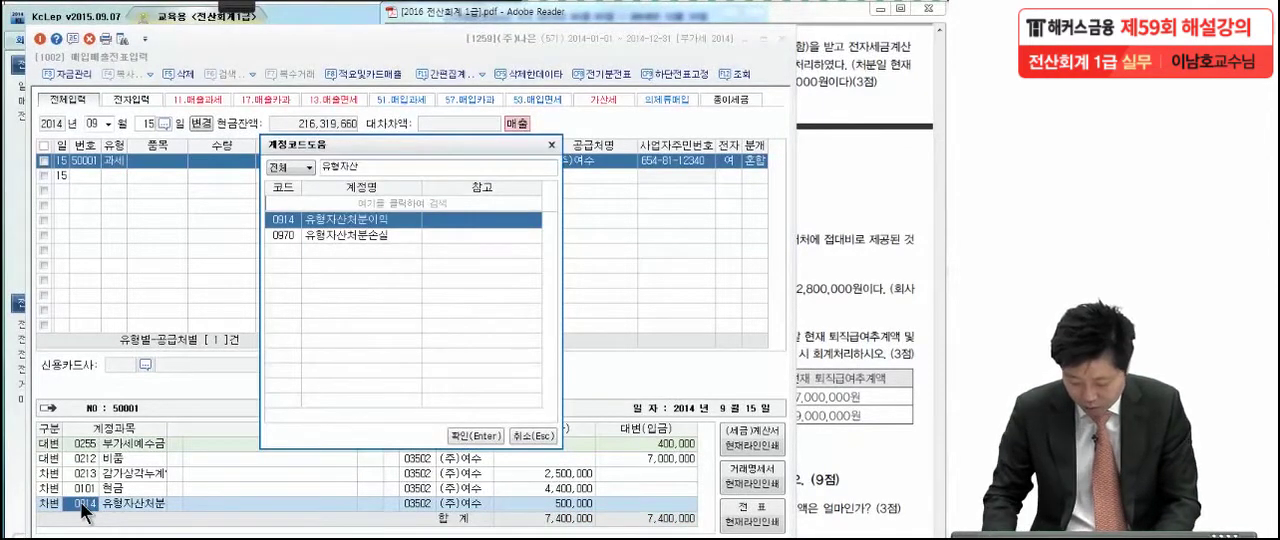
{"action": "key", "text": "Down"}
{"action": "key", "text": "Return"}
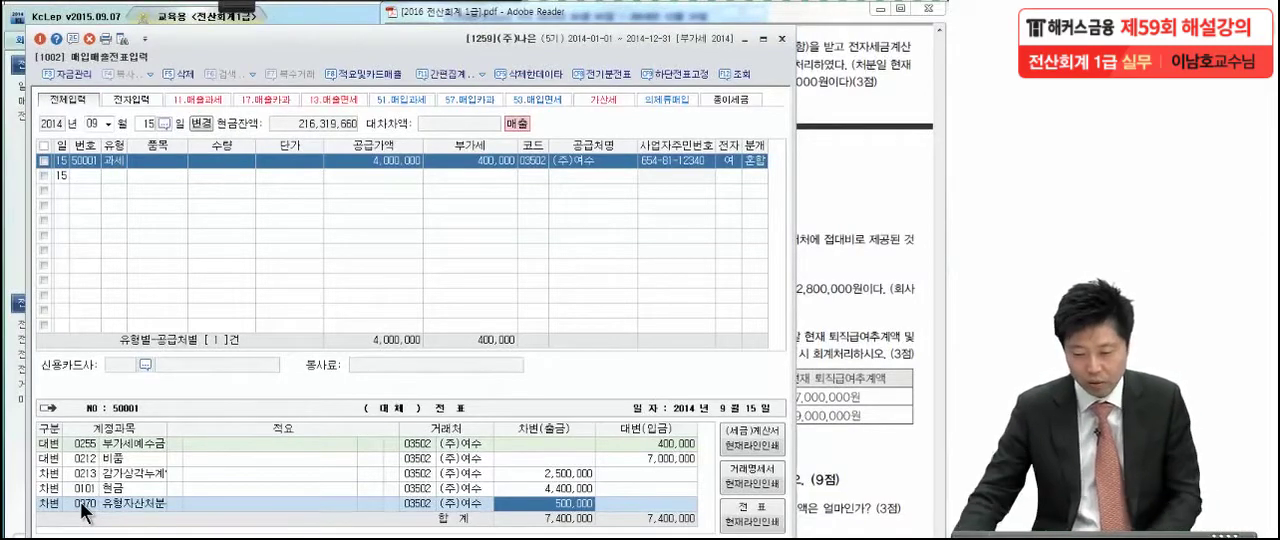
Close the 매입매출전표입력 window and bring 문제 5 of the exam PDF into view for pen annotation
{"action": "left_click", "coordinate": [836, 246]}
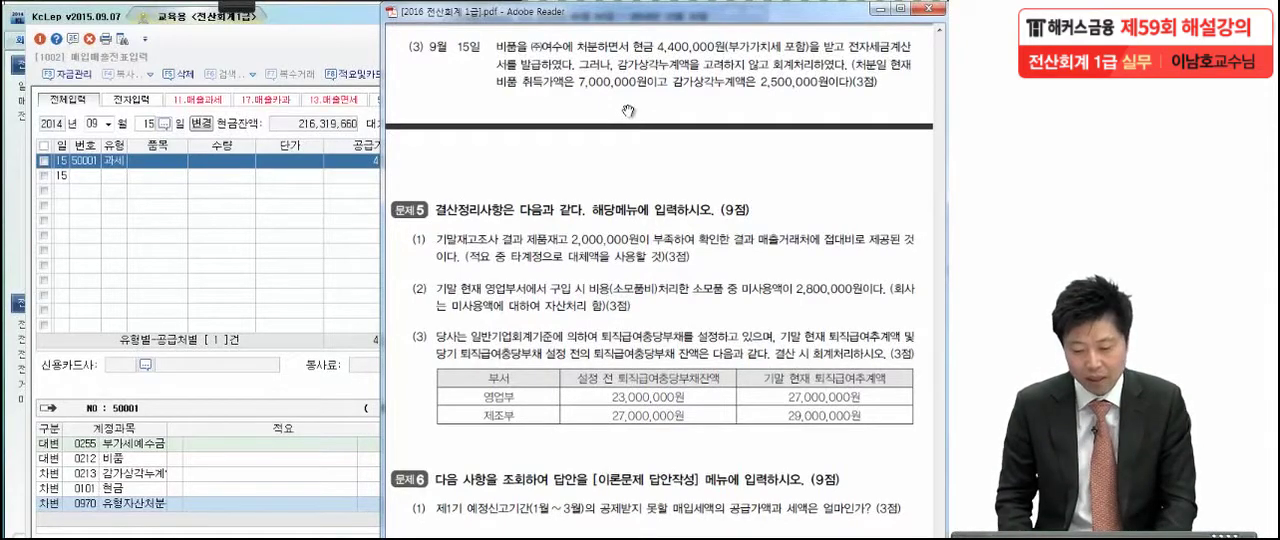
{"action": "left_click", "coordinate": [258, 54]}
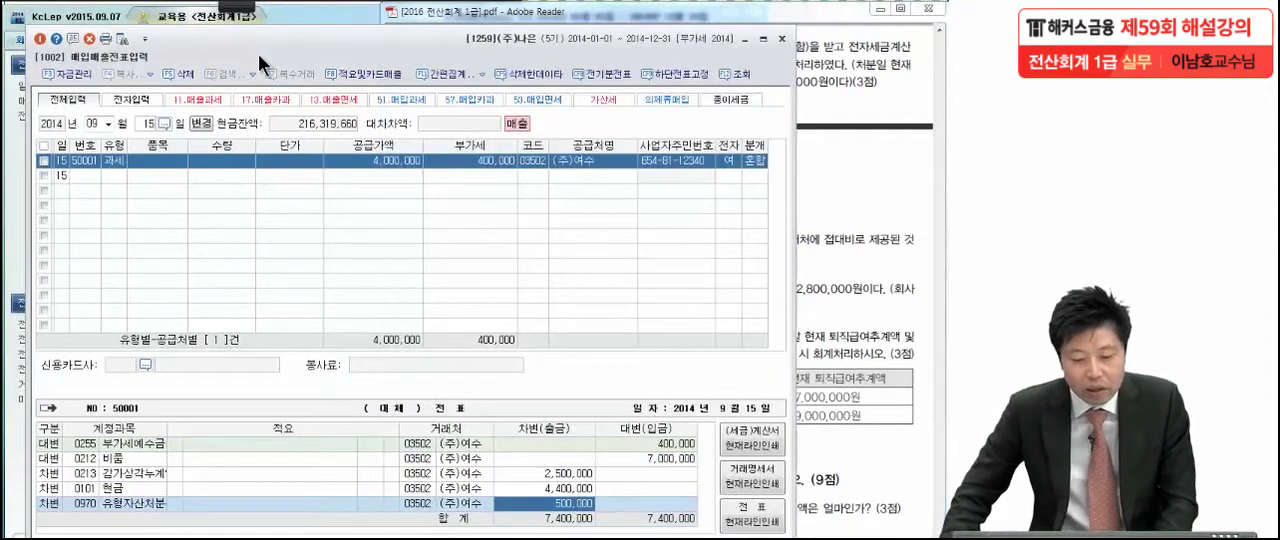
{"action": "left_click", "coordinate": [781, 38]}
{"action": "left_click_drag", "start_coordinate": [748, 480], "coordinate": [748, 343]}
{"action": "left_click_drag", "start_coordinate": [740, 421], "coordinate": [742, 379]}
{"action": "left_click", "coordinate": [224, 5]}
{"action": "left_click", "coordinate": [24, 21]}
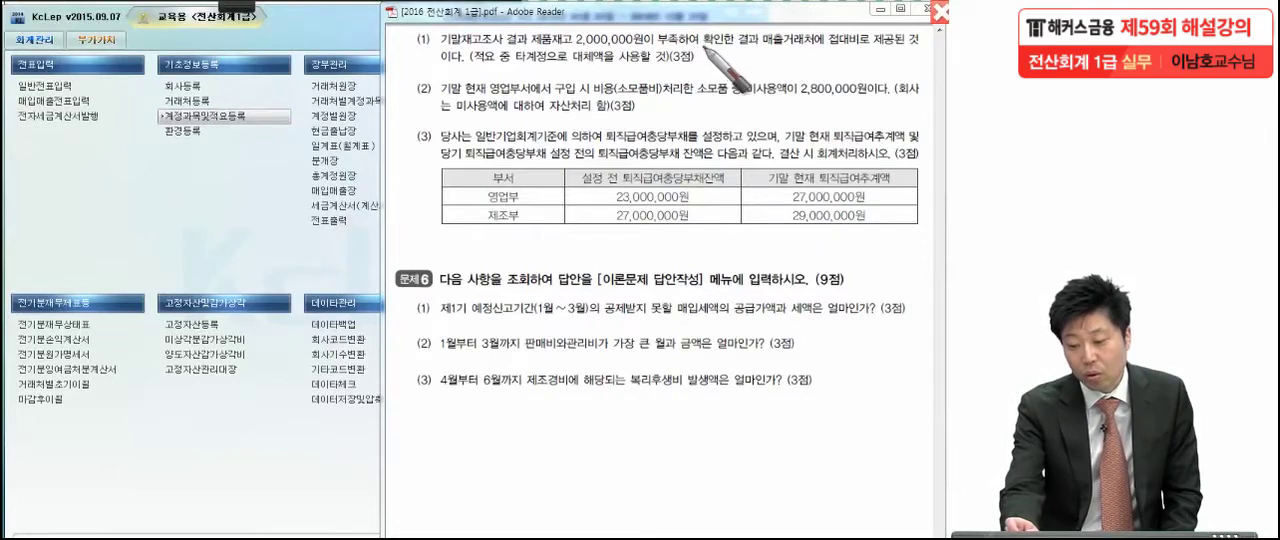
Mark up 문제 5 item (1) in the exam PDF, underlining 제품 and the instruction to use 타계정으로 대체액
{"action": "left_click", "coordinate": [757, 52]}
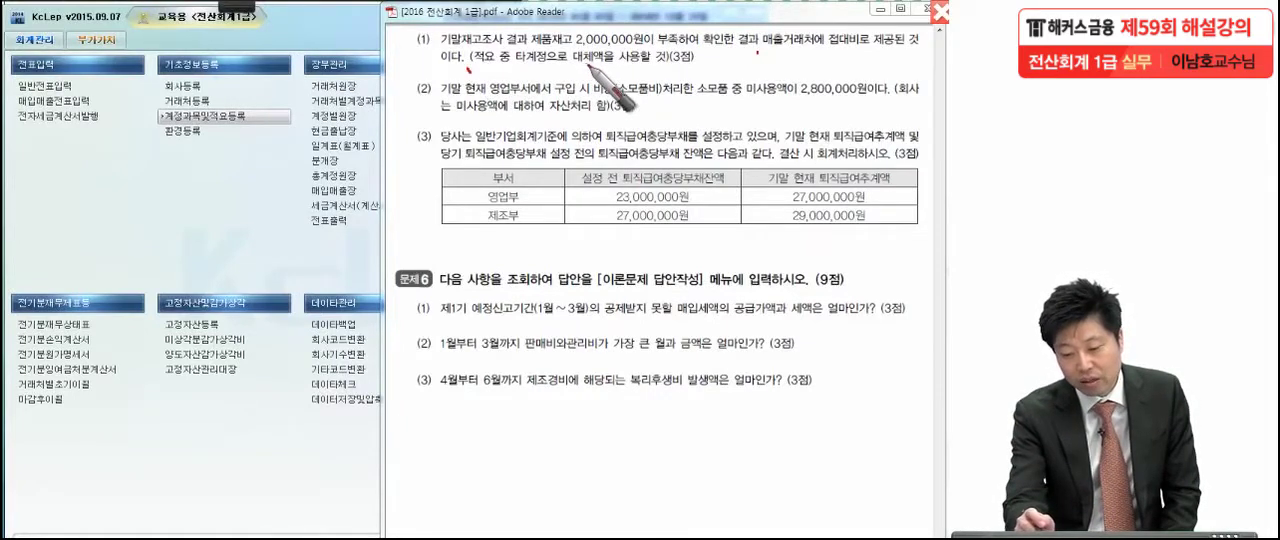
{"action": "left_click", "coordinate": [709, 60]}
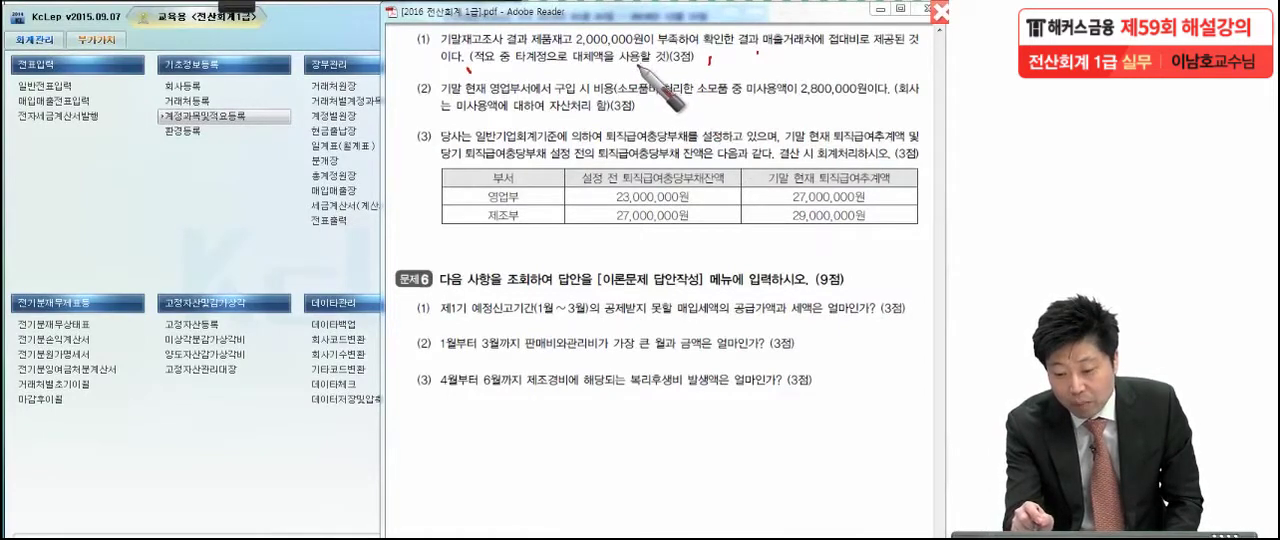
{"action": "left_click_drag", "start_coordinate": [532, 46], "coordinate": [553, 43]}
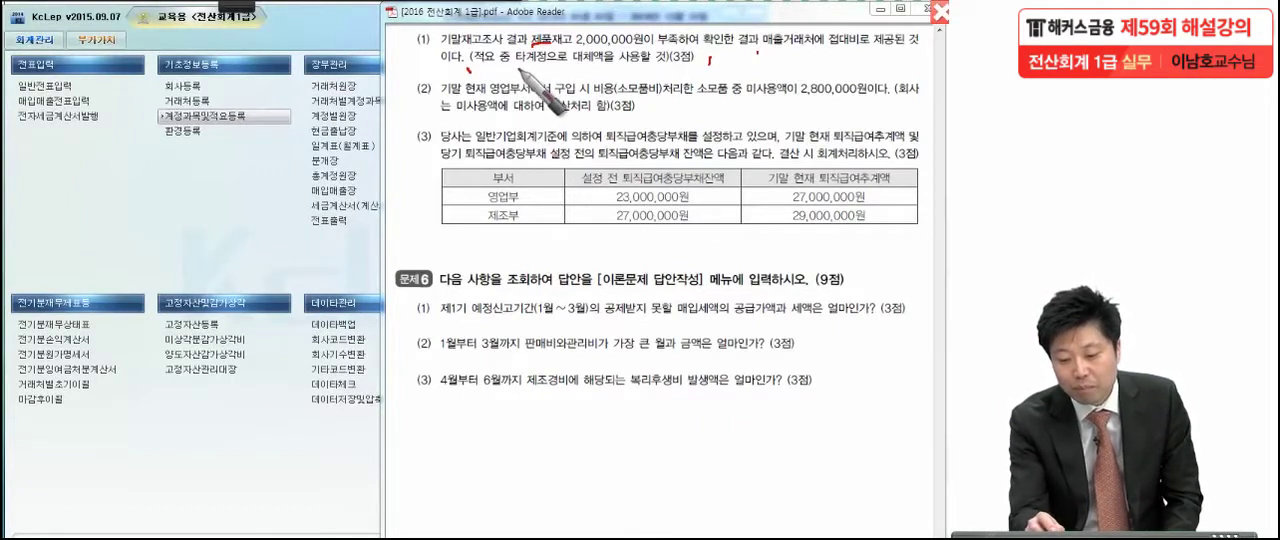
{"action": "left_click_drag", "start_coordinate": [514, 66], "coordinate": [669, 58]}
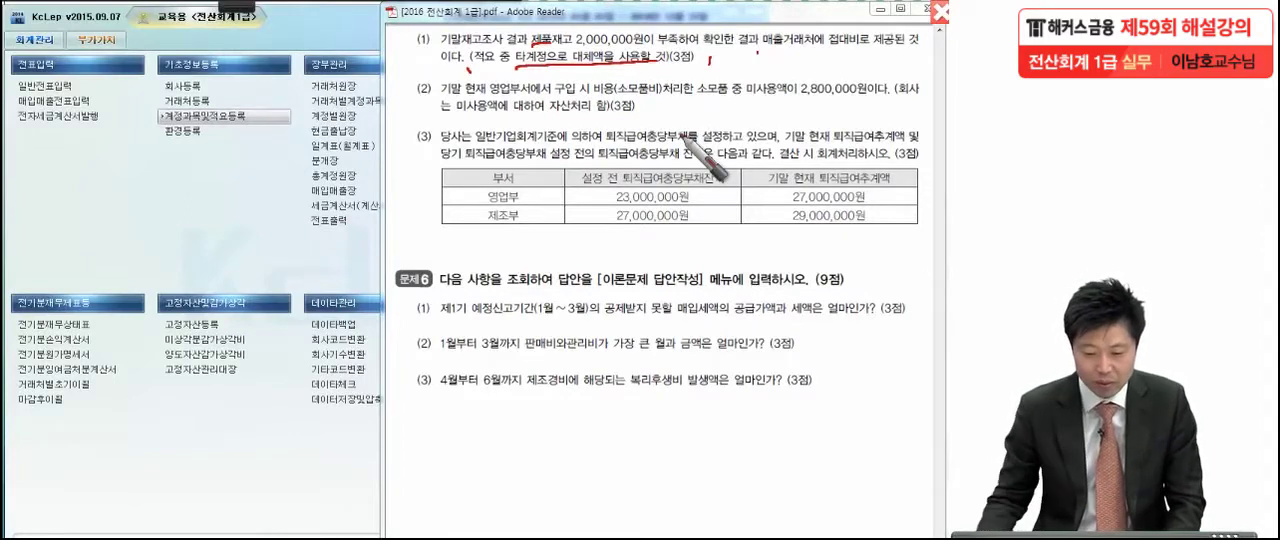
Return to KcLep and open 일반전표입력 for the date 2014-12-31
{"action": "left_click", "coordinate": [222, 250]}
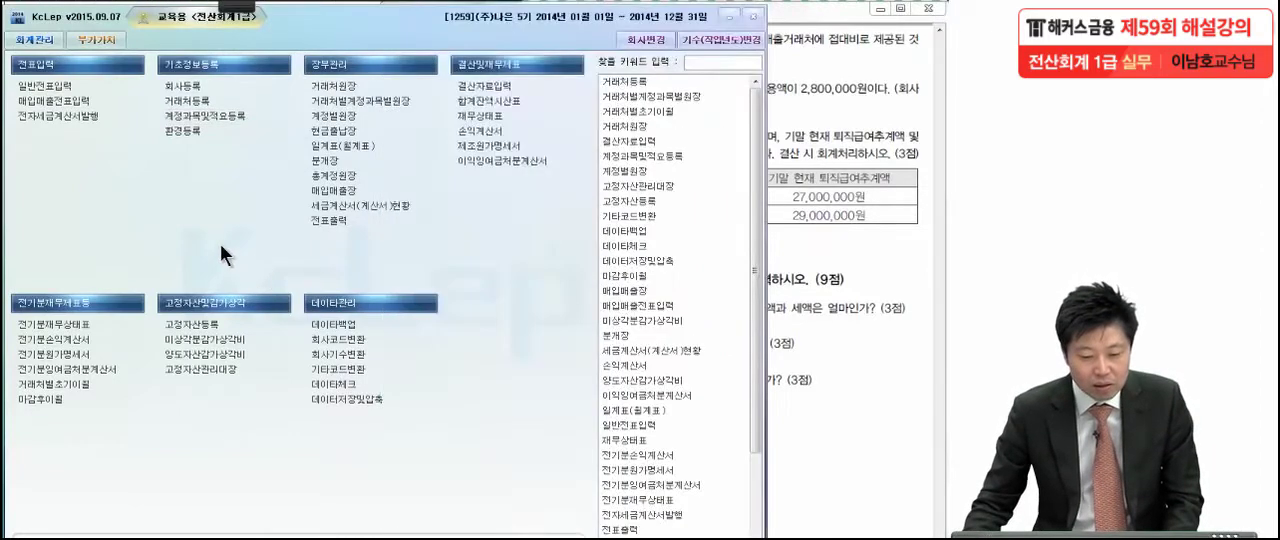
{"action": "left_click", "coordinate": [59, 88]}
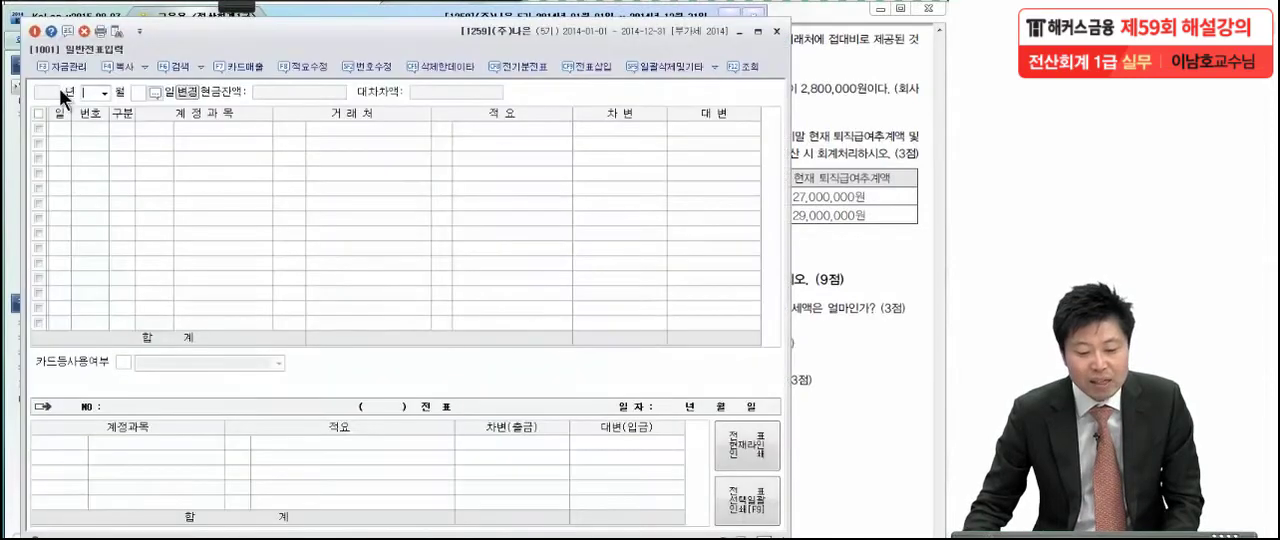
{"action": "left_click", "coordinate": [104, 92]}
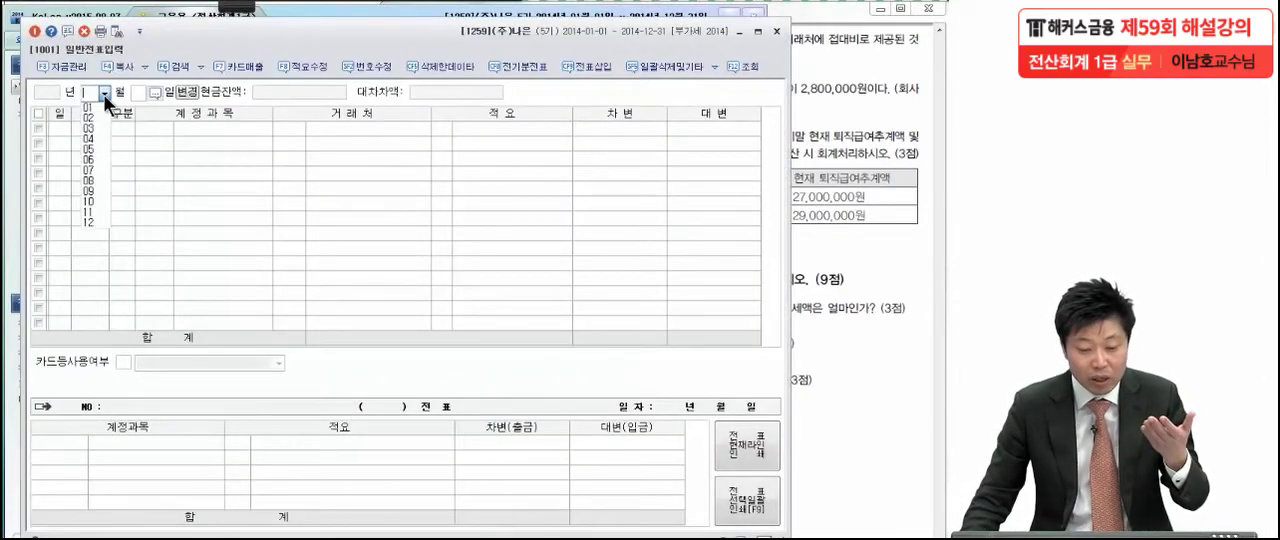
{"action": "left_click", "coordinate": [93, 225]}
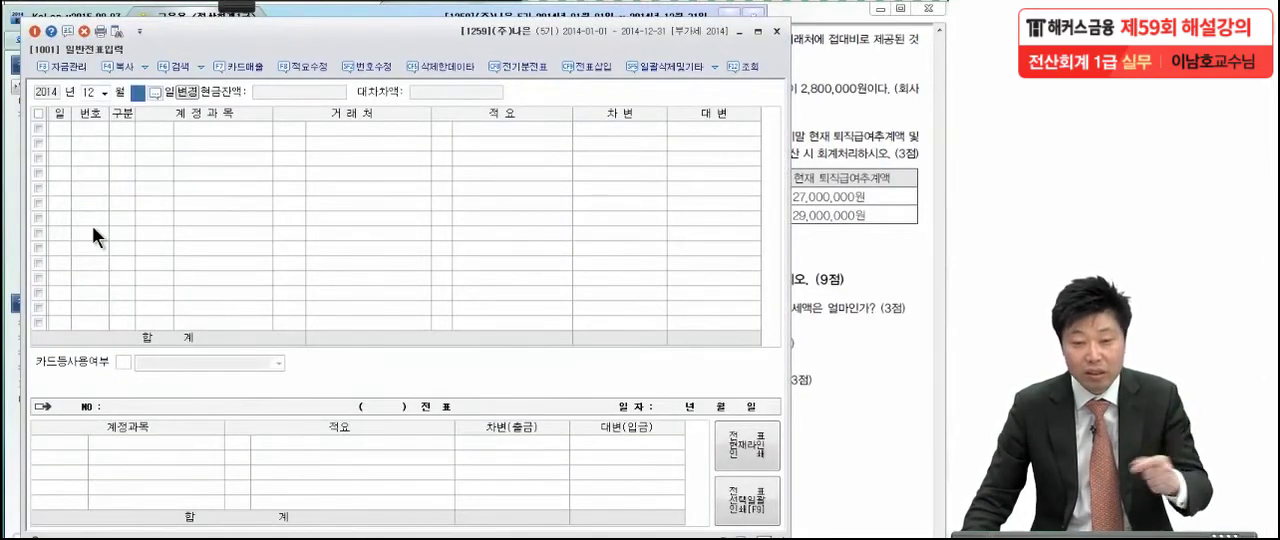
{"action": "type", "text": "31"}
{"action": "key", "text": "Return"}
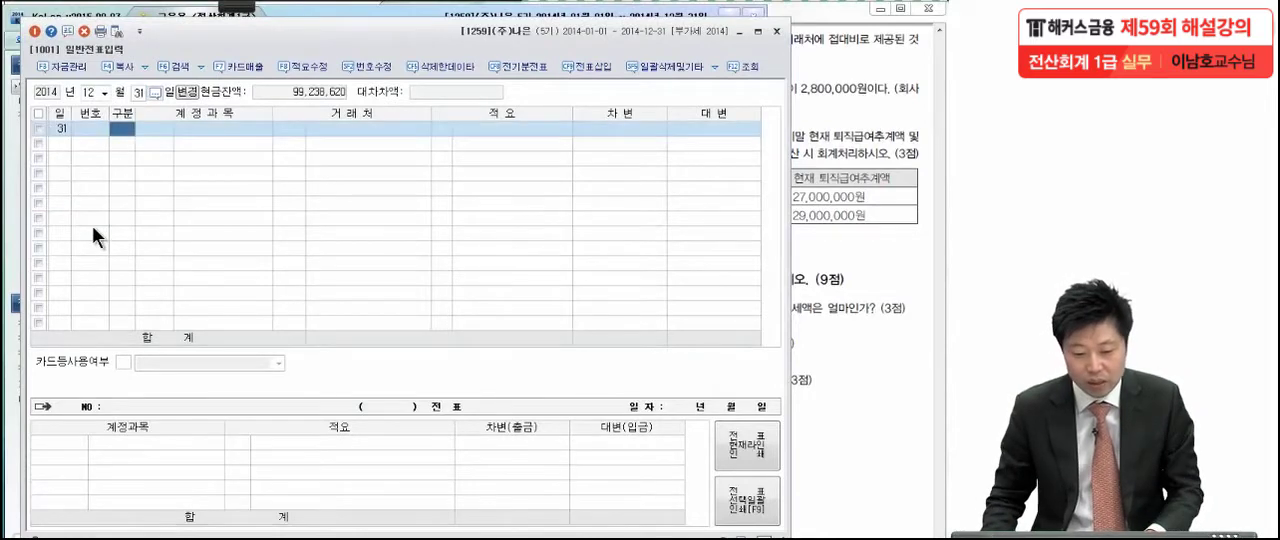
Enter a credit line for 0150 제품 with 적요 8 타계정으로 대체액 손익계산서 반영분 and amount 2,000,000
{"action": "type", "text": "4"}
{"action": "key", "text": "Return"}
{"action": "type", "text": "150"}
{"action": "key", "text": "Return"}
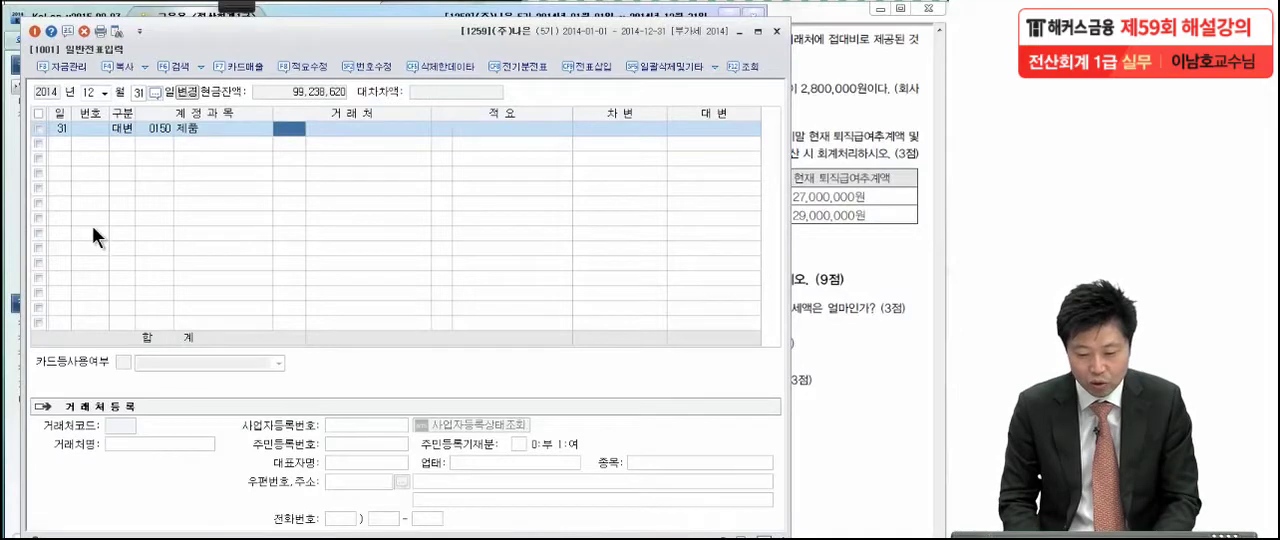
{"action": "key", "text": "Return"}
{"action": "type", "text": "8"}
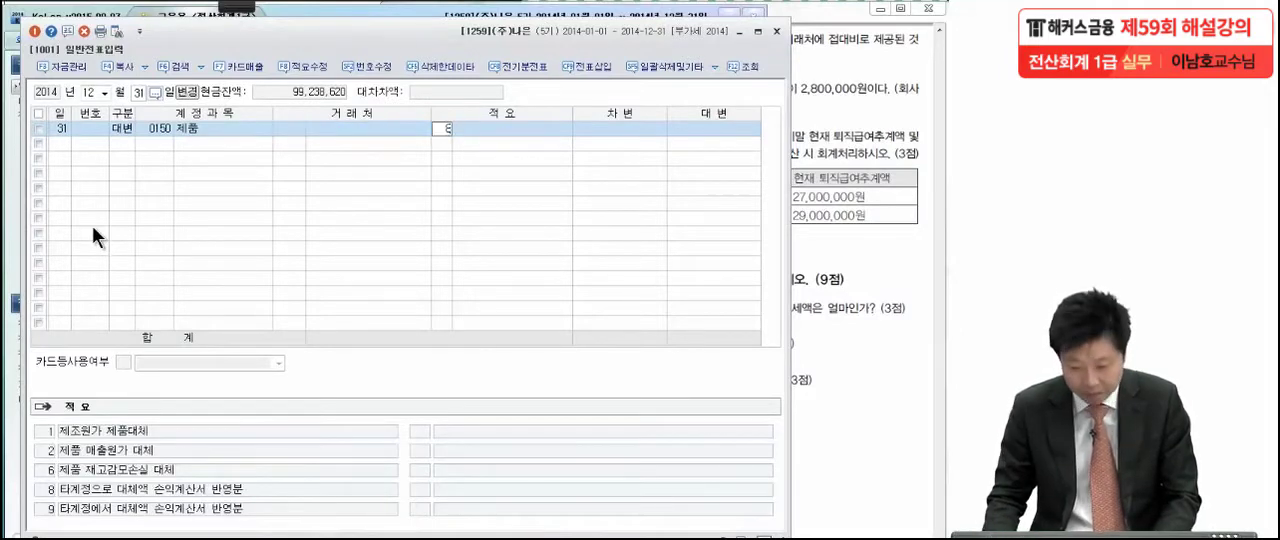
{"action": "key", "text": "Return"}
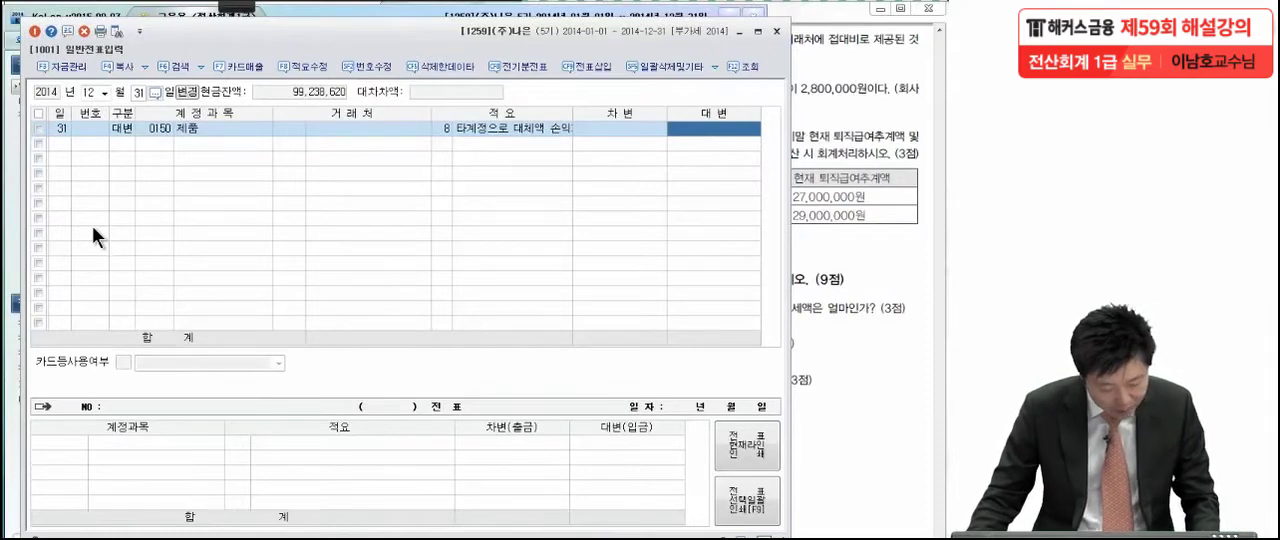
{"action": "type", "text": "2,000,00"}
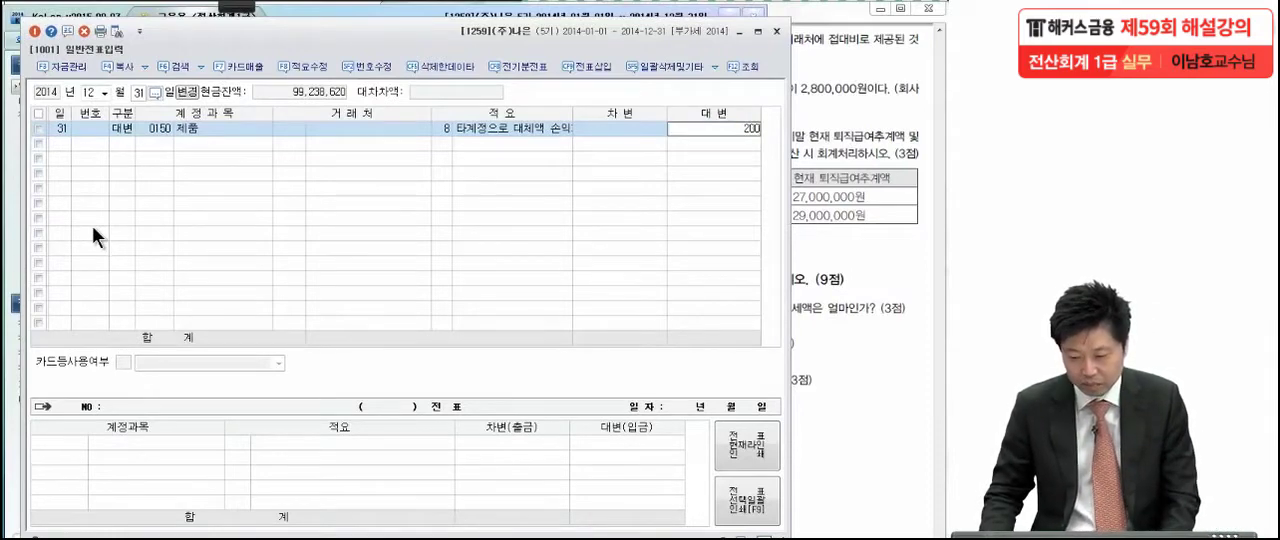
{"action": "type", "text": "0"}
{"action": "key", "text": "Return"}
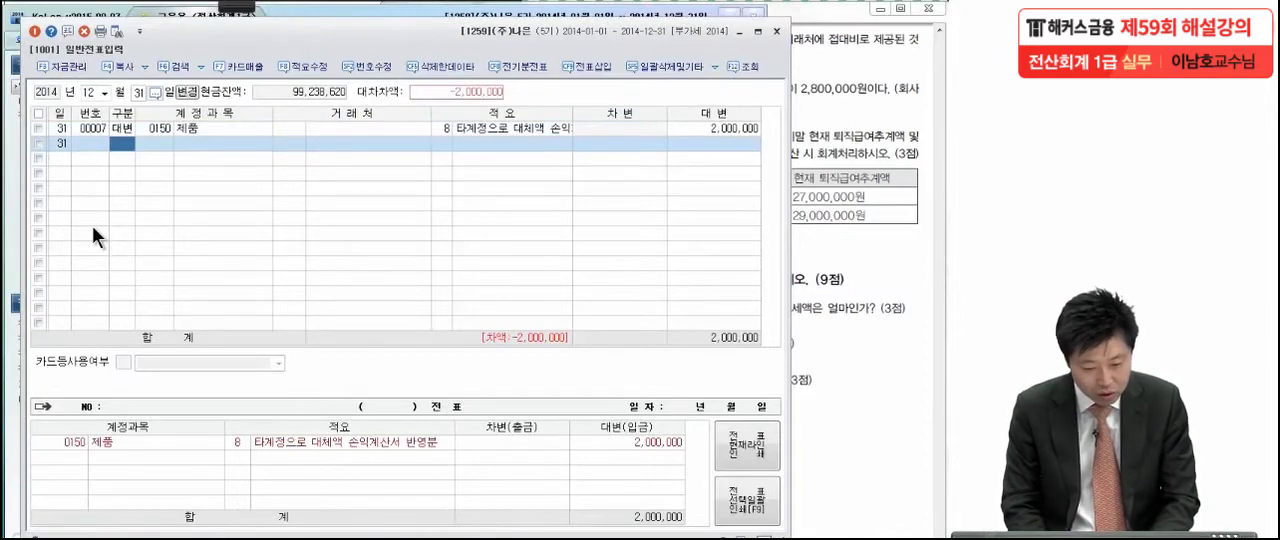
Add the balancing 2,000,000 debit line with account 0813 접대비 (판매관리비)
{"action": "type", "text": "3"}
{"action": "key", "text": "Return"}
{"action": "type", "text": "접대"}
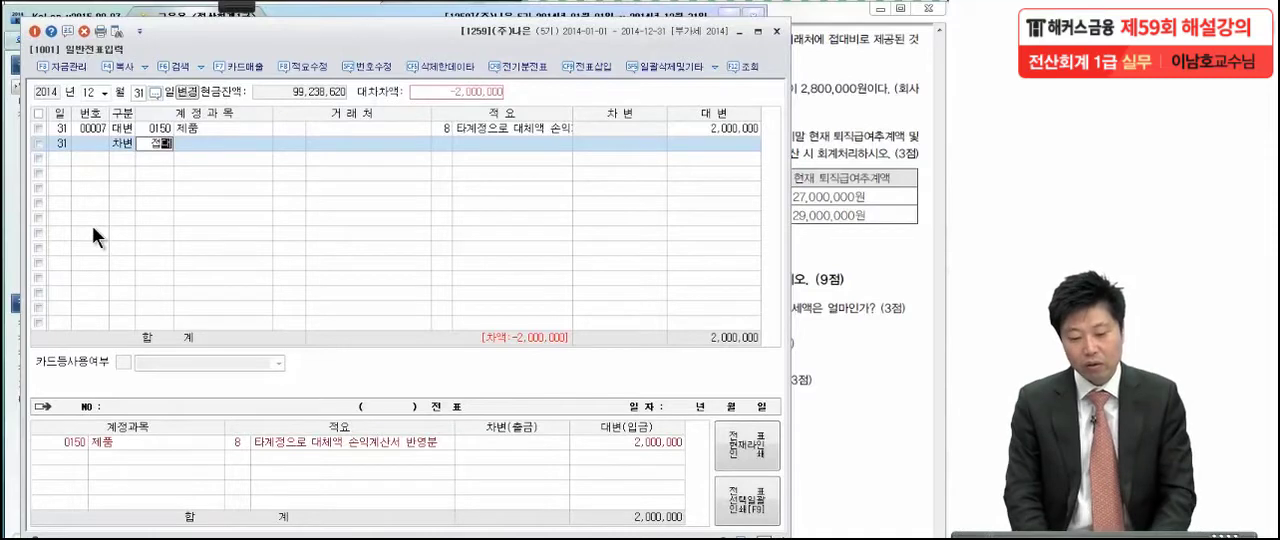
{"action": "key", "text": "Return"}
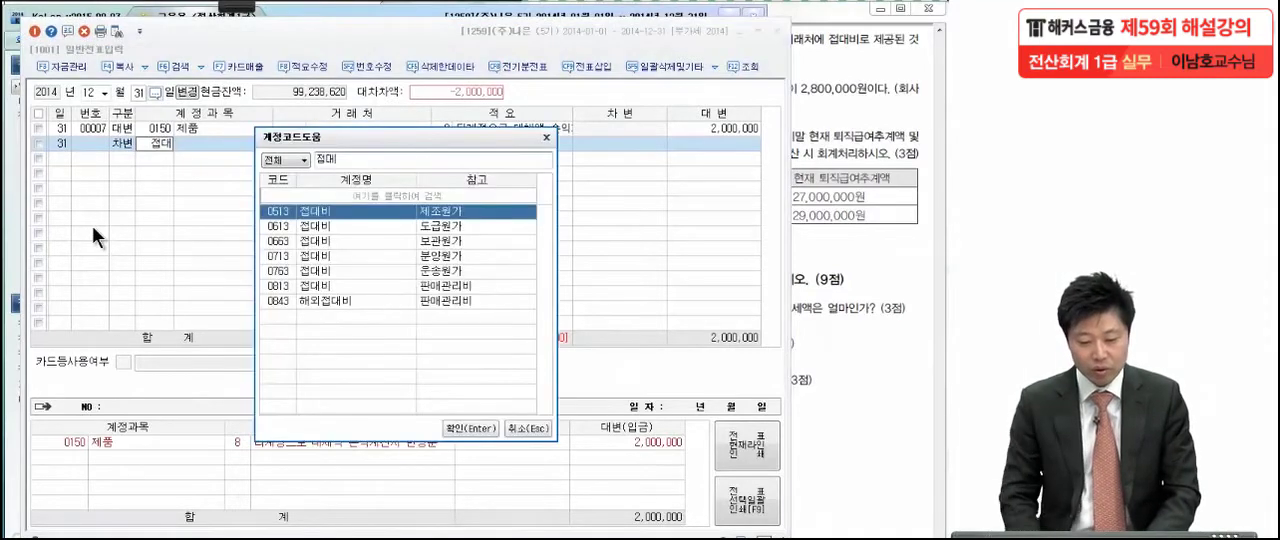
{"action": "key", "text": "Down"}
{"action": "key", "text": "Down"}
{"action": "key", "text": "Down"}
{"action": "key", "text": "Down"}
{"action": "key", "text": "Down"}
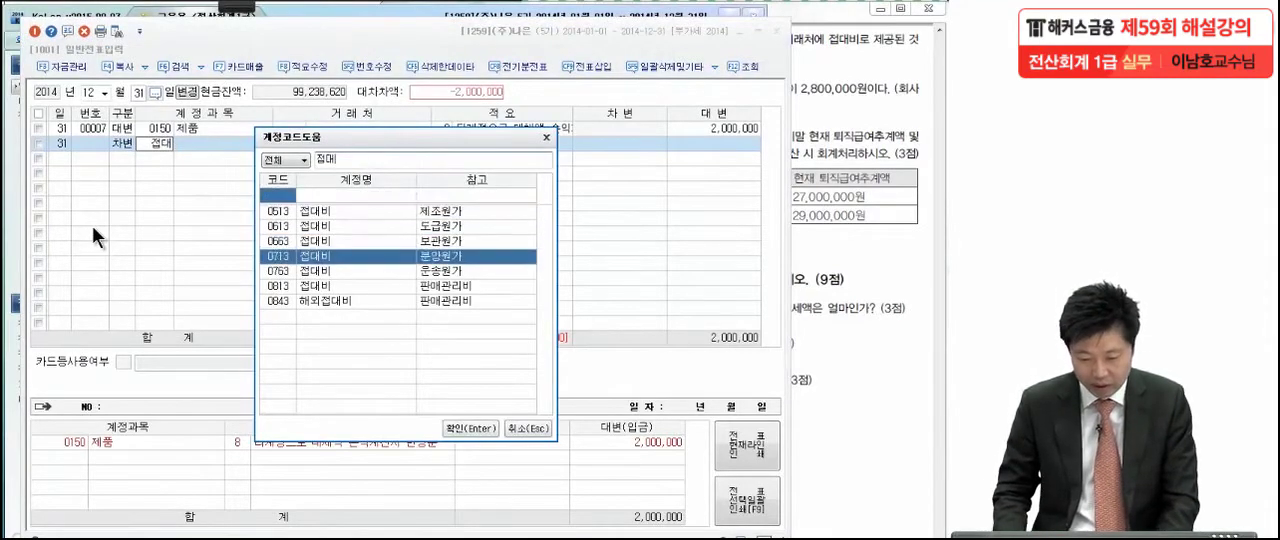
{"action": "key", "text": "Return"}
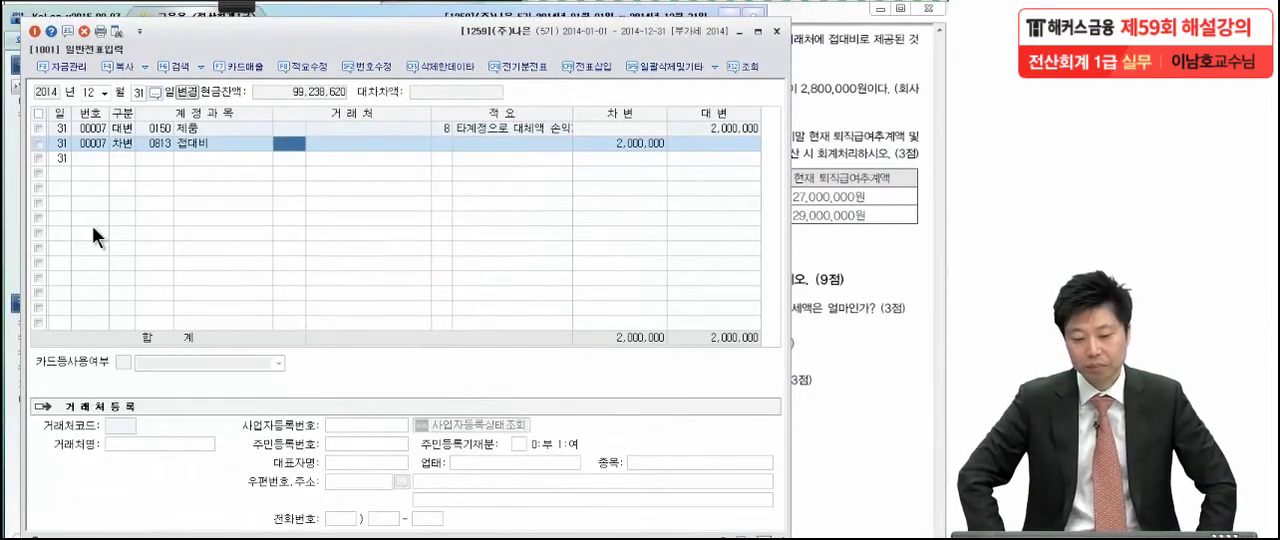
Switch to the exam PDF and mark up 문제 5 item (2), underlining 비용(소모품비)
{"action": "left_click", "coordinate": [864, 229]}
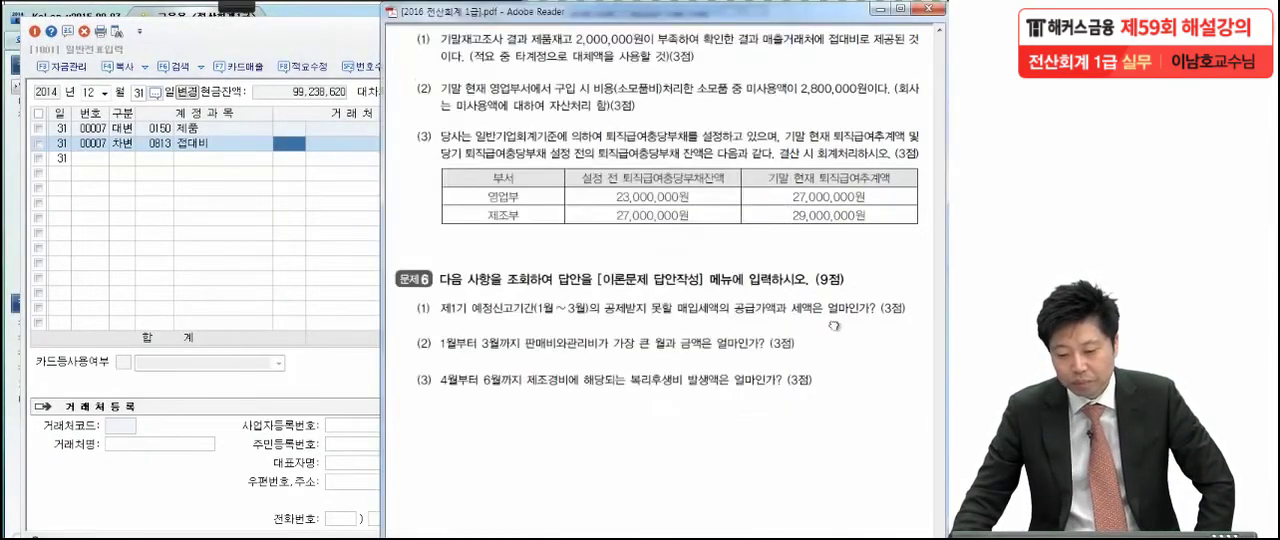
{"action": "scroll", "coordinate": [831, 289], "scroll_direction": "down", "scroll_amount": 1}
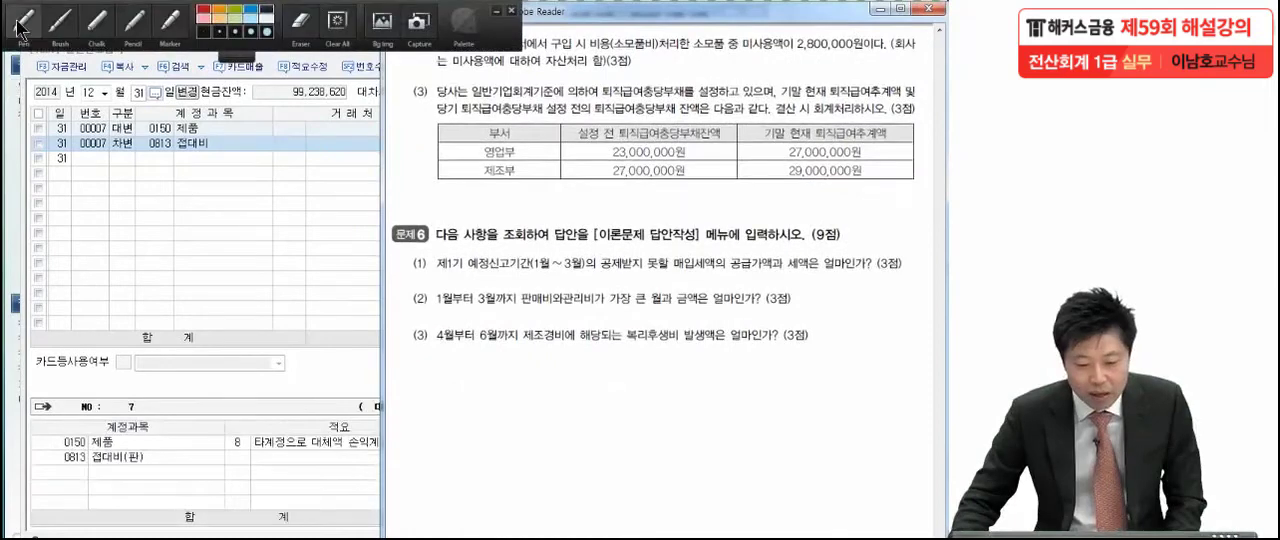
{"action": "left_click", "coordinate": [20, 26]}
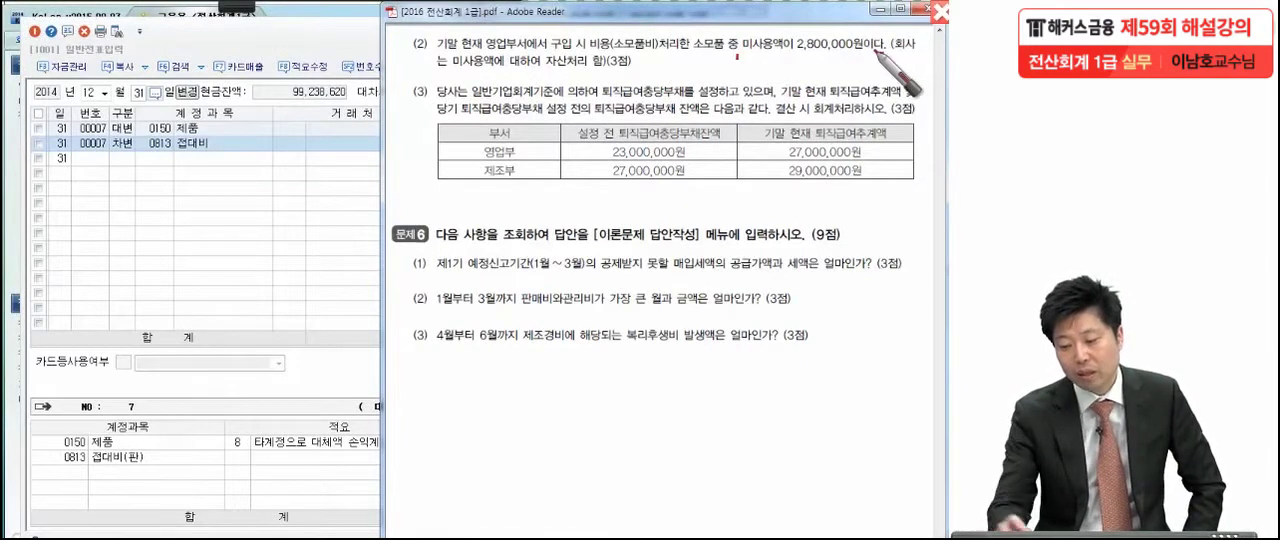
{"action": "mouse_move", "coordinate": [613, 57]}
{"action": "left_mouse_down"}
{"action": "mouse_move", "coordinate": [655, 57]}
{"action": "mouse_move", "coordinate": [602, 51]}
{"action": "left_mouse_up"}
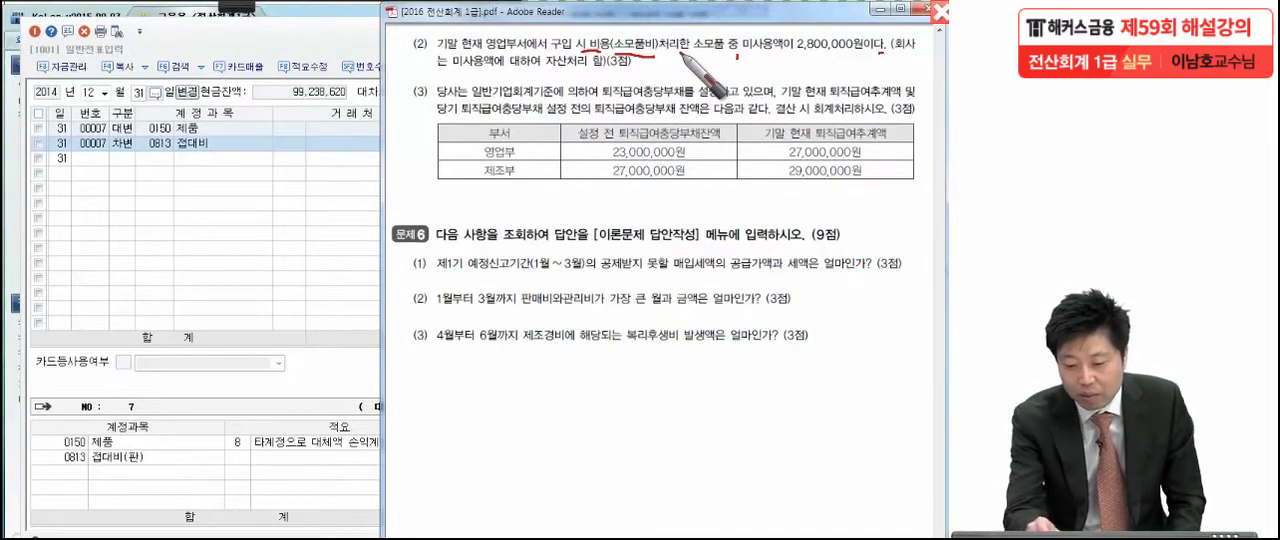
Mark 미사용액 and 자산처리 in exam item (2), and enter a 2,800,000 debit line for 0122 소모품 in KcLep's 일반전표입력
{"action": "left_click_drag", "start_coordinate": [453, 75], "coordinate": [463, 73]}
{"action": "left_click_drag", "start_coordinate": [557, 67], "coordinate": [563, 67]}
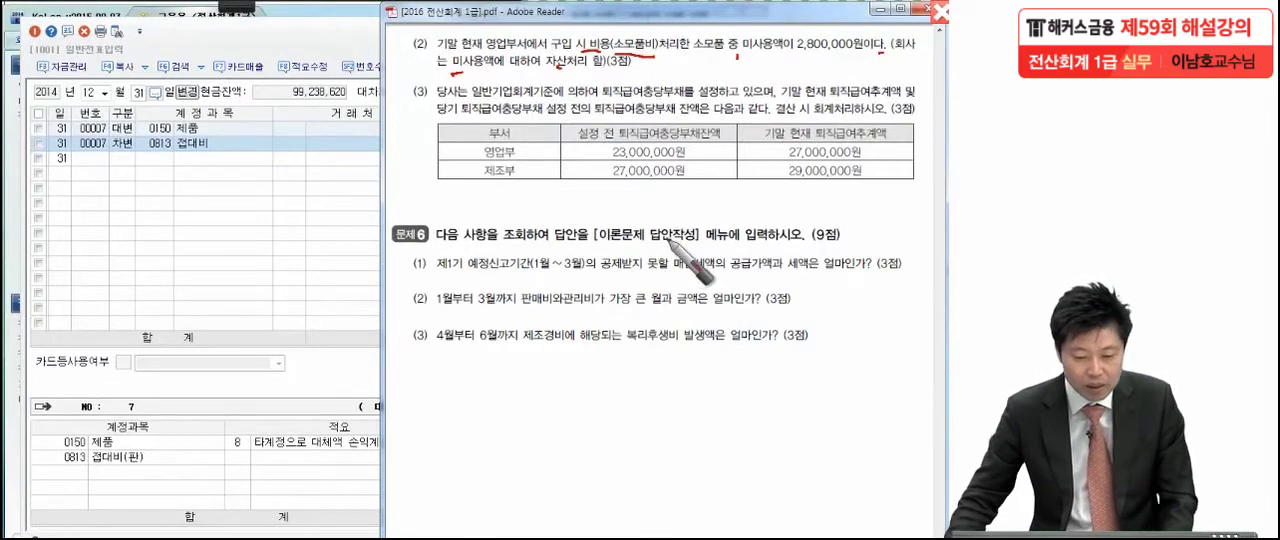
{"action": "left_click", "coordinate": [131, 162]}
{"action": "key", "text": "3"}
{"action": "key", "text": "Return"}
{"action": "type", "text": "소모"}
{"action": "key", "text": "Return"}
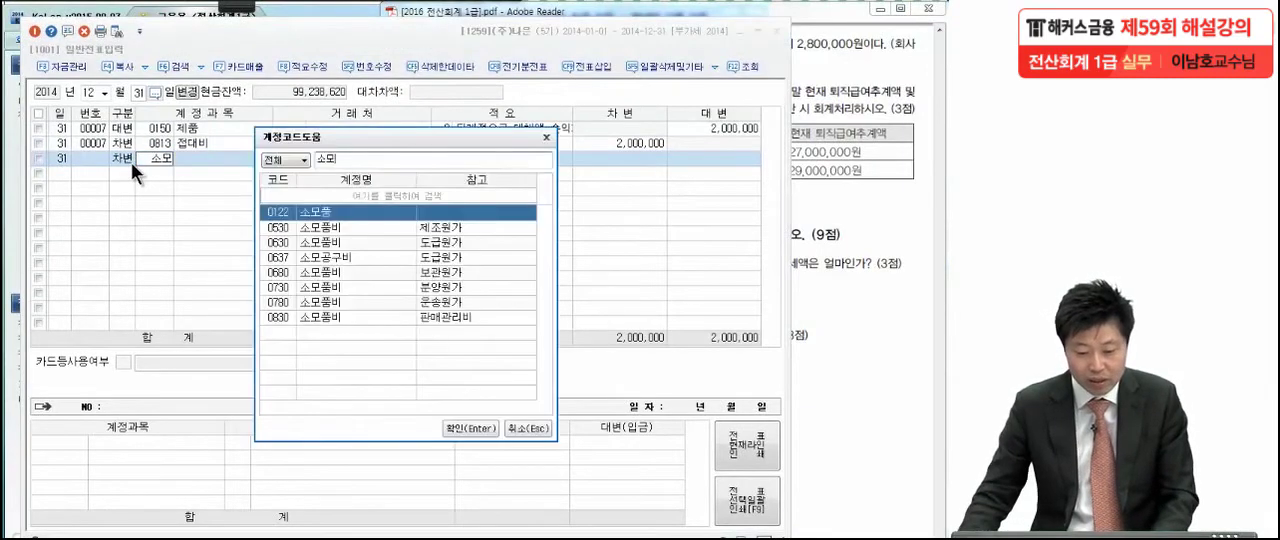
{"action": "key", "text": "Return"}
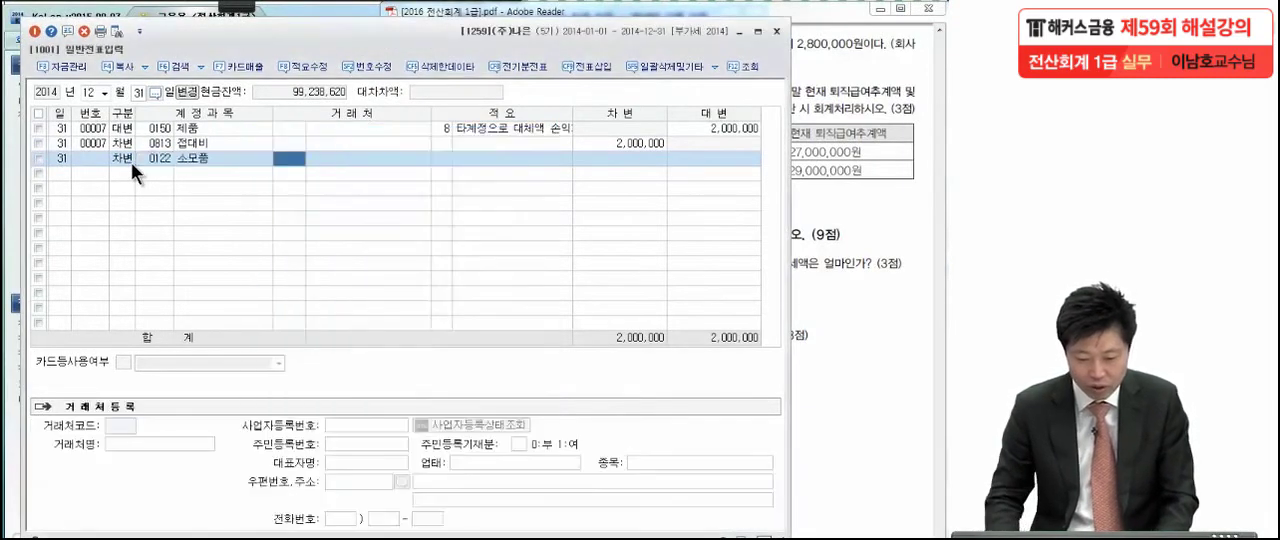
{"action": "left_click", "coordinate": [594, 159]}
{"action": "type", "text": "2,800,"}
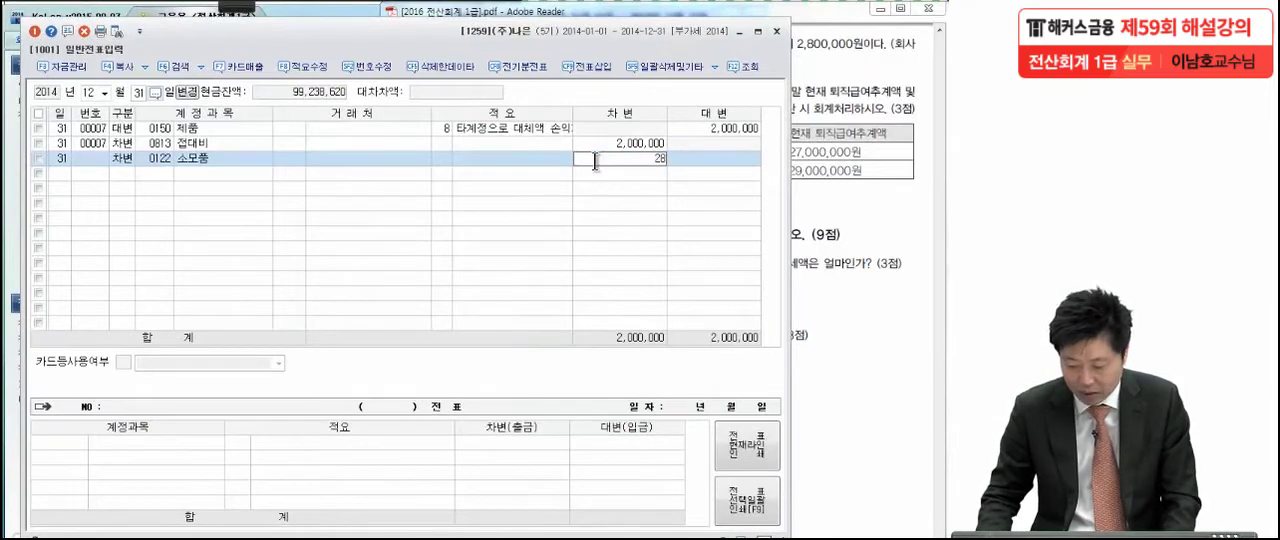
{"action": "type", "text": "000"}
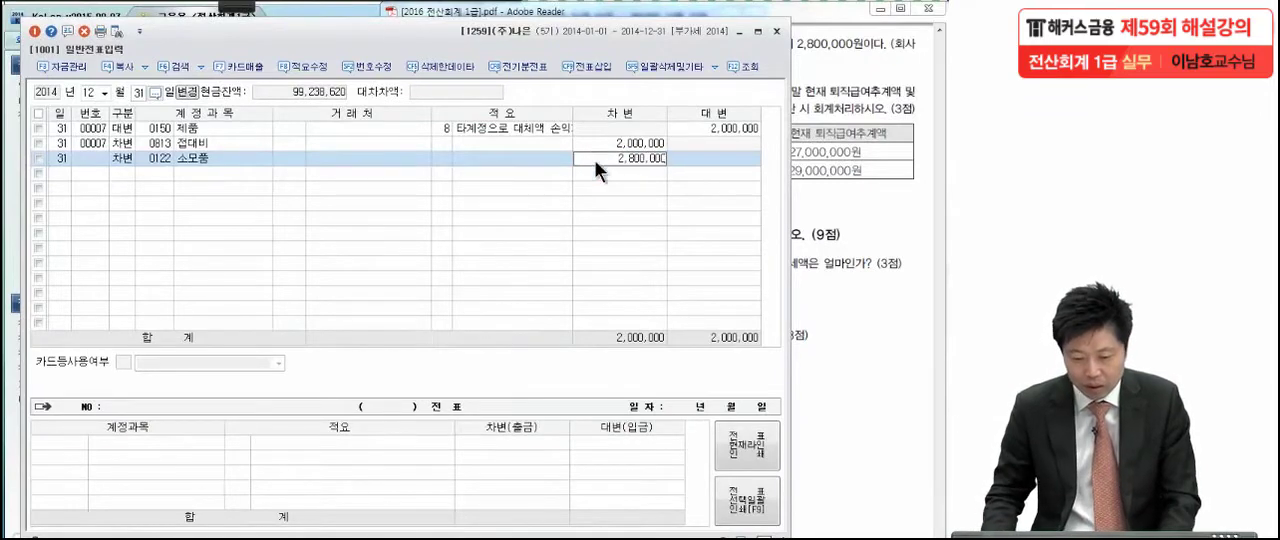
{"action": "key", "text": "Return"}
Add the balancing 2,800,000 credit line with account 0830 소모품비 (판매관리비)
{"action": "type", "text": "4"}
{"action": "key", "text": "Return"}
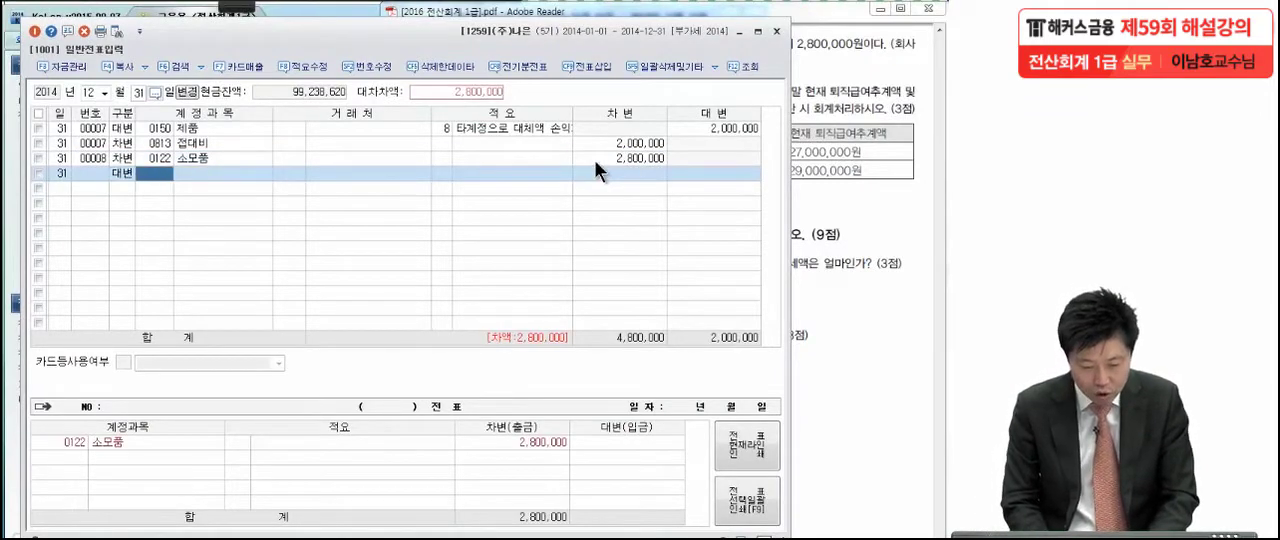
{"action": "type", "text": "소모"}
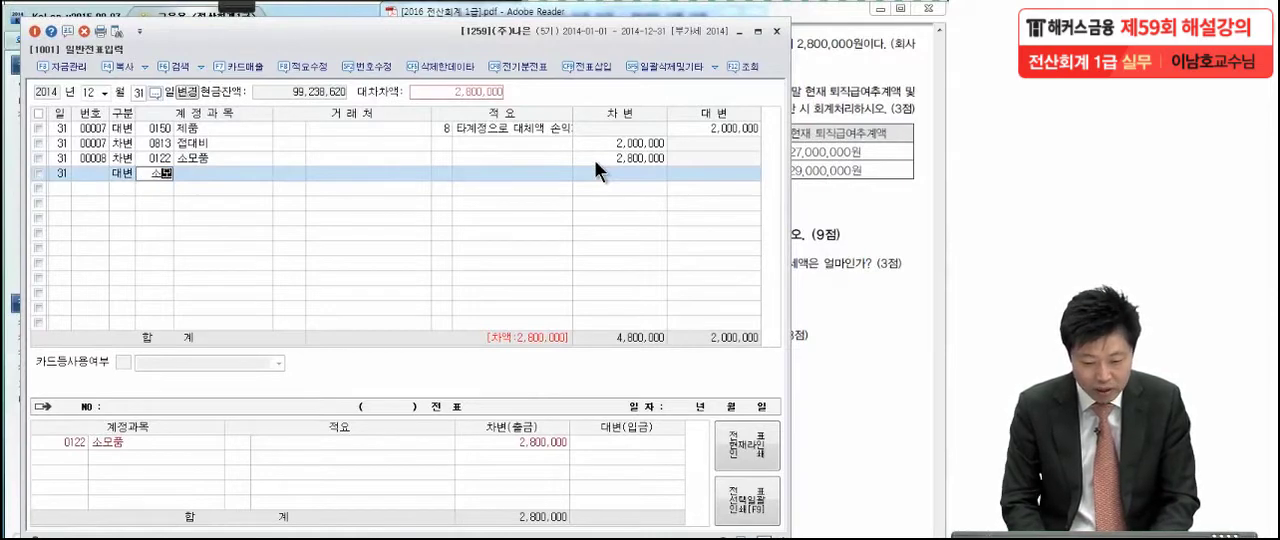
{"action": "key", "text": "Return"}
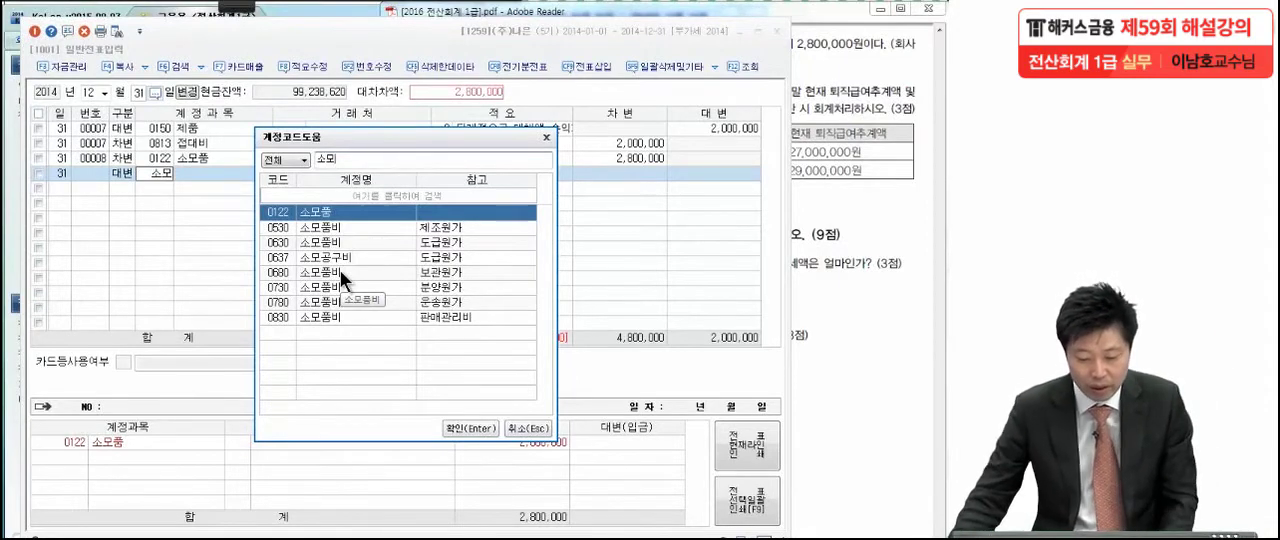
{"action": "left_click", "coordinate": [317, 314]}
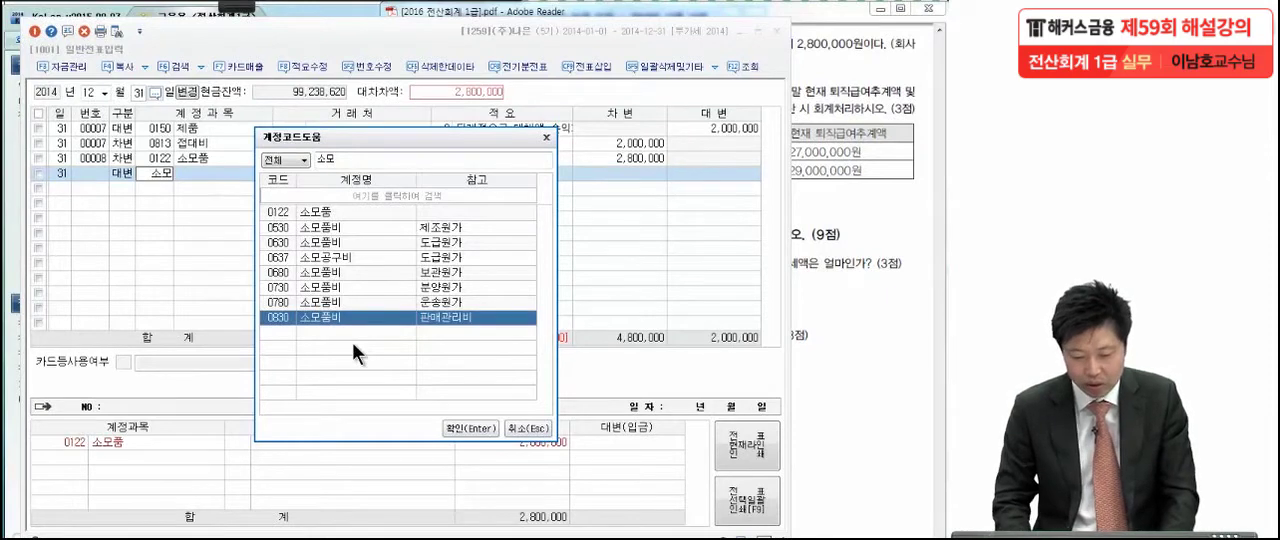
{"action": "key", "text": "Return"}
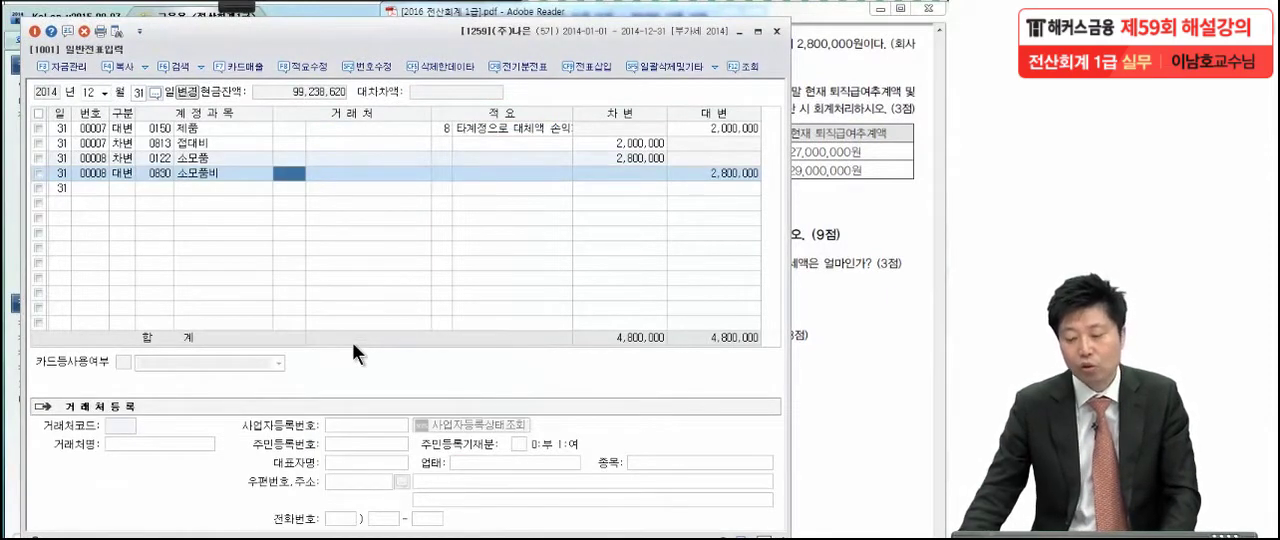
Switch to the exam PDF to read 문제 5 item (3) on 퇴직급여충당부채, with the annotation pen ready
{"action": "left_click", "coordinate": [810, 304]}
{"action": "left_click_drag", "start_coordinate": [810, 456], "coordinate": [805, 407]}
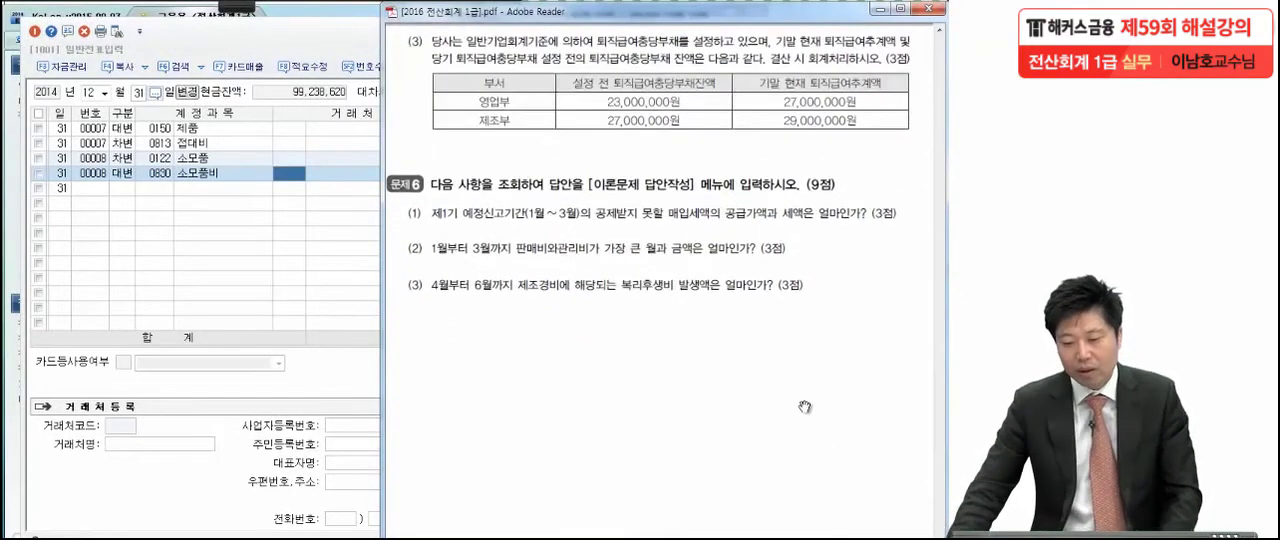
{"action": "left_click", "coordinate": [236, 6]}
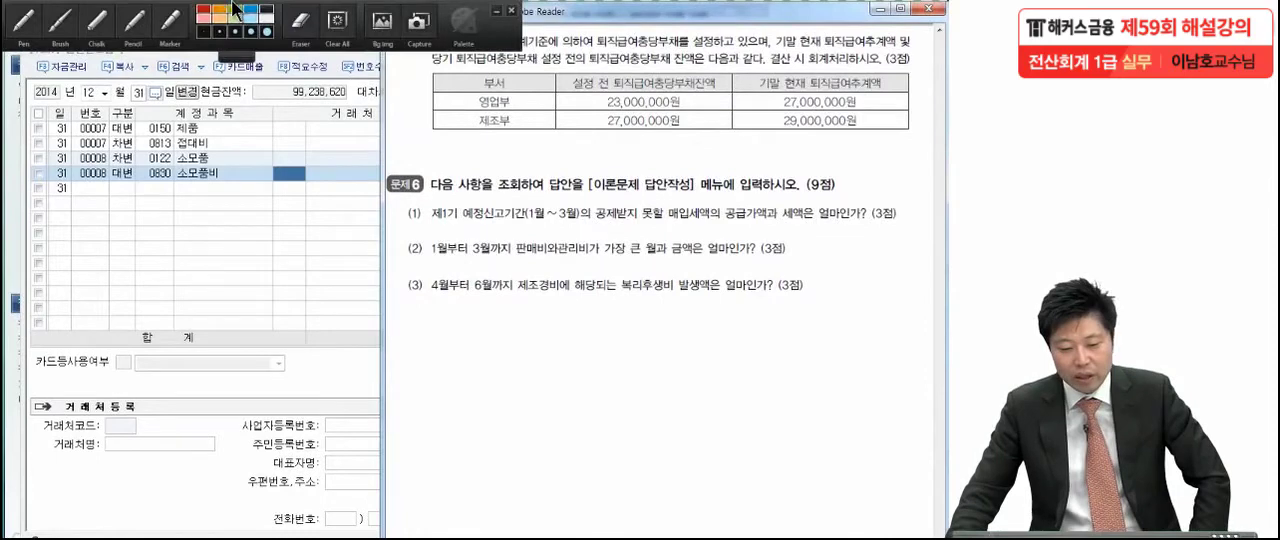
{"action": "left_click", "coordinate": [20, 27]}
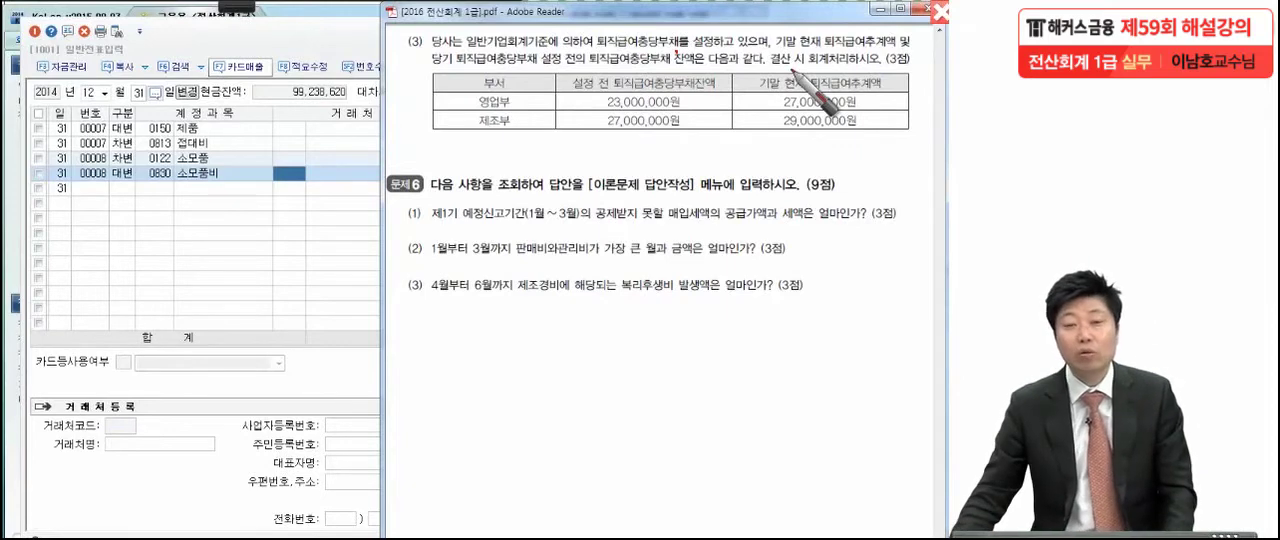
Return to KcLep, close 일반전표입력, and open the 퇴직충당부채 dialog in 결산자료입력 for January to December 2014
{"action": "left_click", "coordinate": [309, 34]}
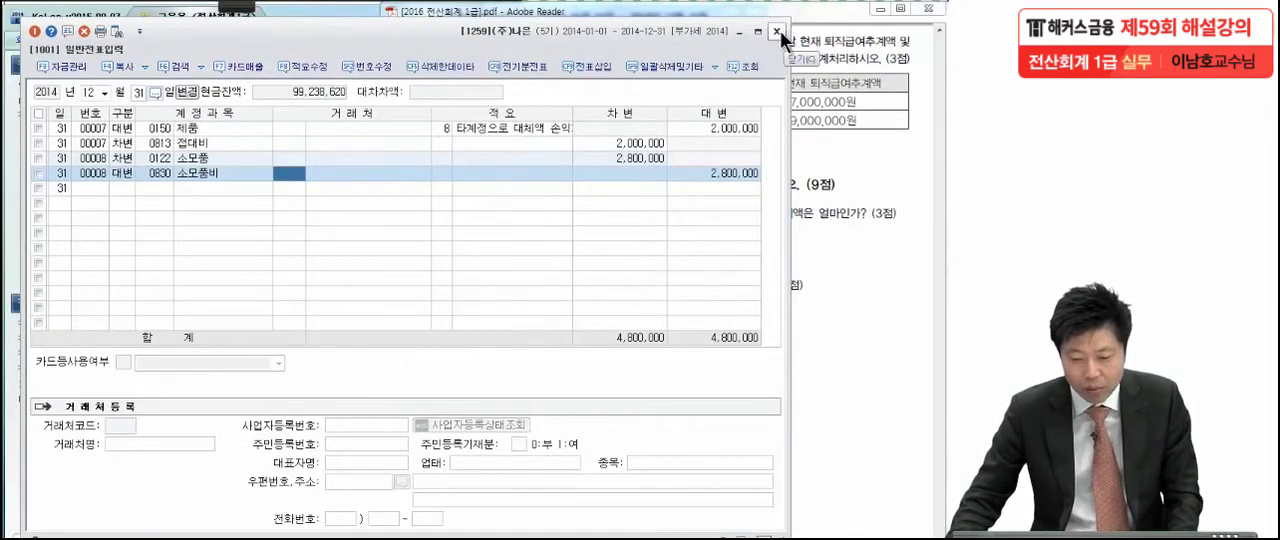
{"action": "left_click", "coordinate": [777, 32]}
{"action": "left_click", "coordinate": [250, 253]}
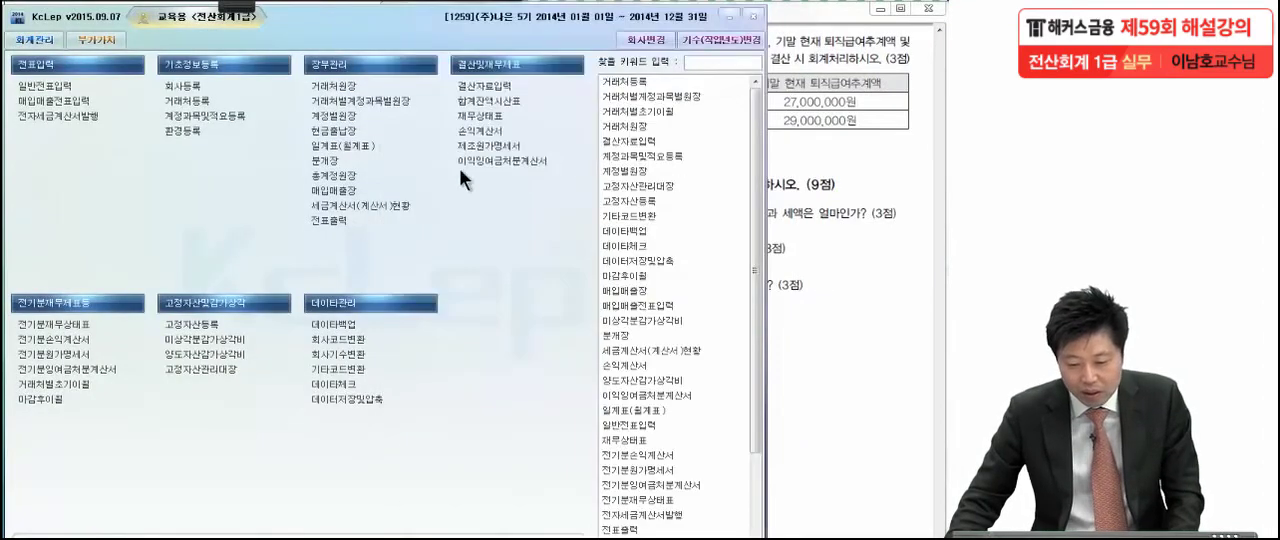
{"action": "left_click", "coordinate": [508, 92]}
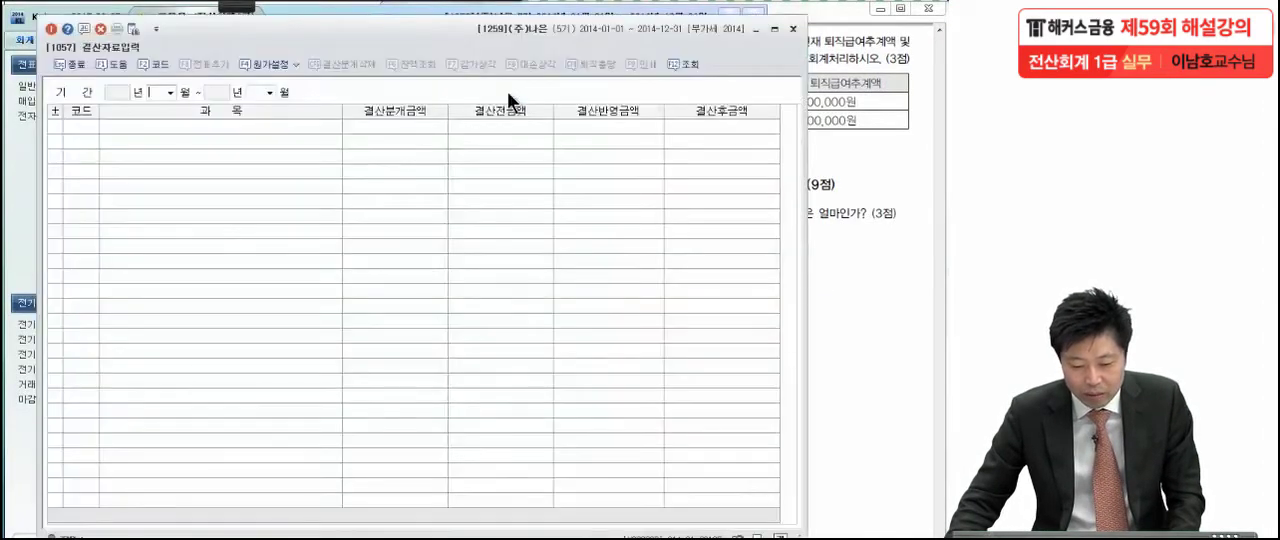
{"action": "left_click", "coordinate": [164, 105]}
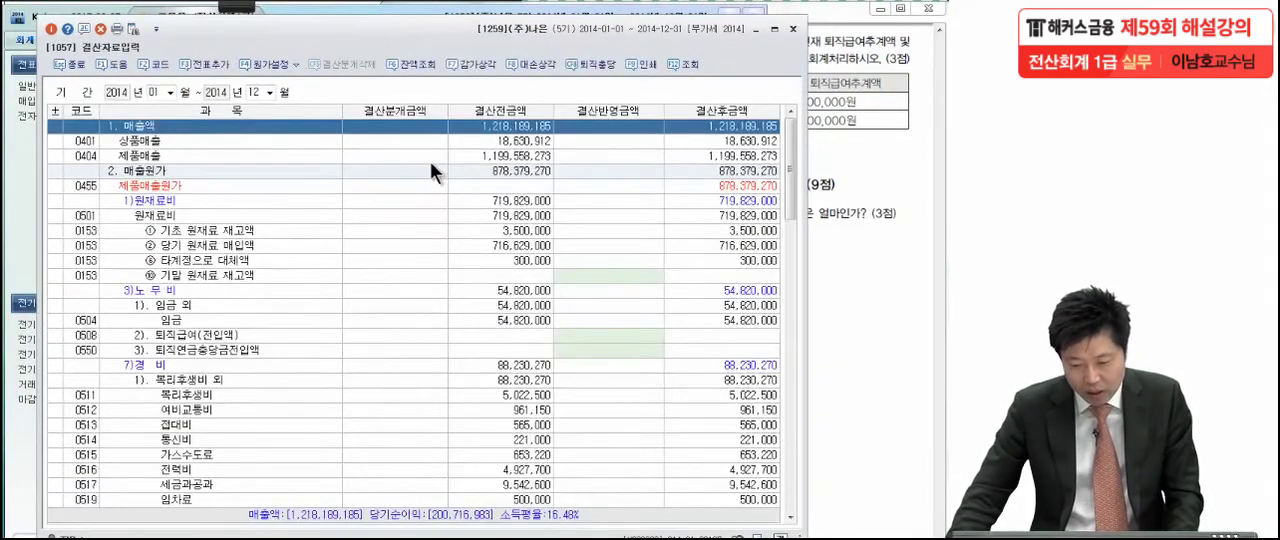
{"action": "left_click", "coordinate": [579, 62]}
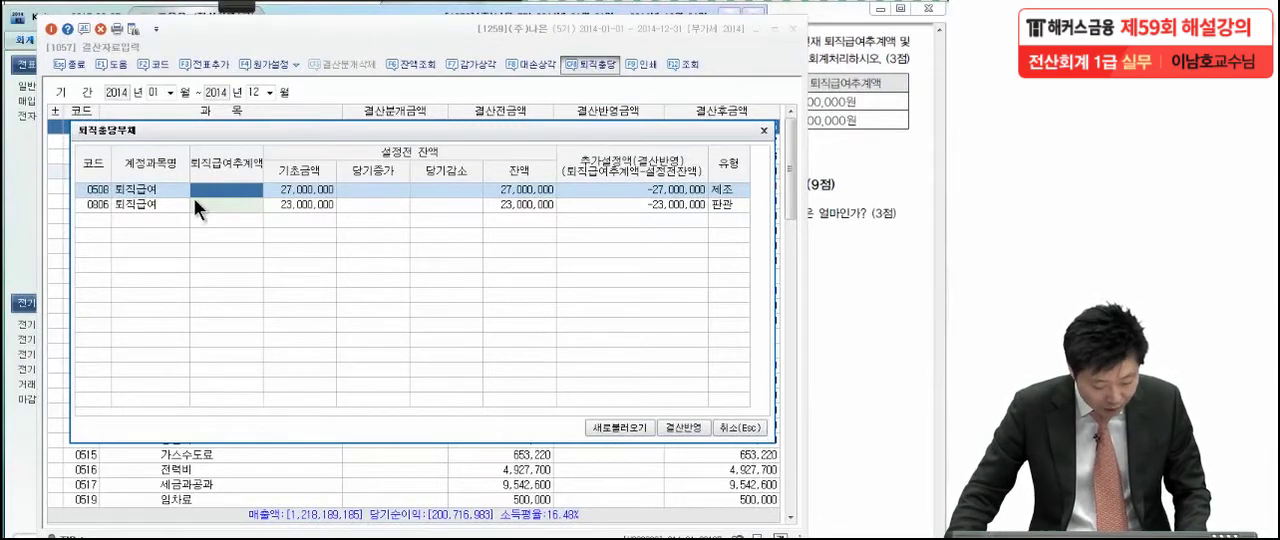
Switch to the exam PDF and mark the 설정 전 잔액 and 퇴직급여추계액 columns, circling the 제조부 estimate of 29,000,000원
{"action": "left_click", "coordinate": [874, 118]}
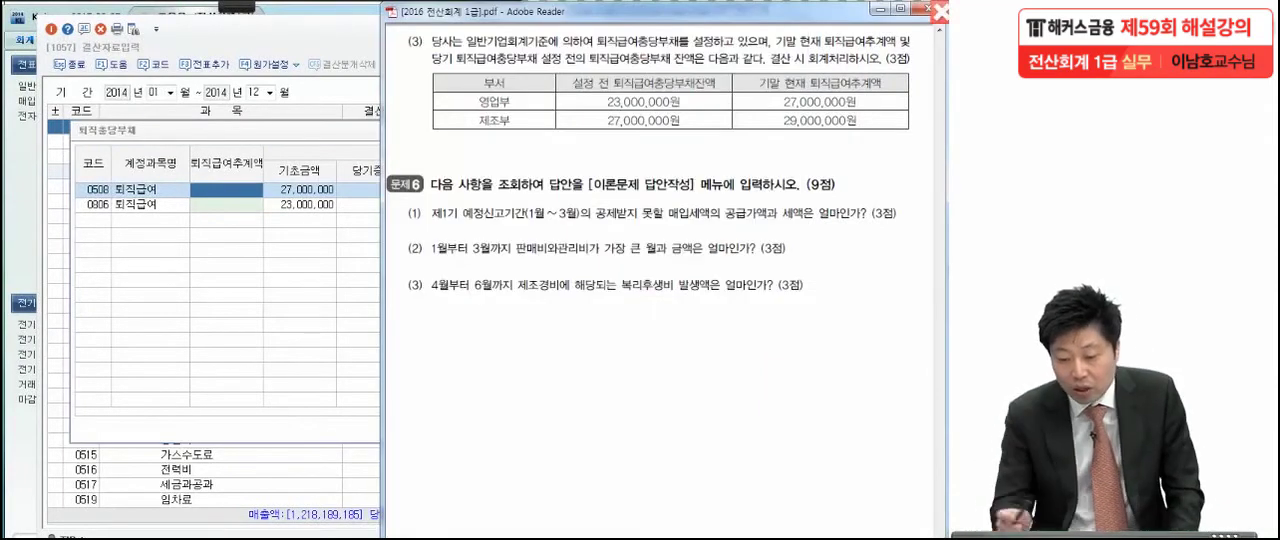
{"action": "left_click_drag", "start_coordinate": [565, 95], "coordinate": [620, 93]}
{"action": "mouse_move", "coordinate": [717, 92]}
{"action": "left_mouse_down"}
{"action": "mouse_move", "coordinate": [732, 87]}
{"action": "mouse_move", "coordinate": [686, 106]}
{"action": "left_mouse_up"}
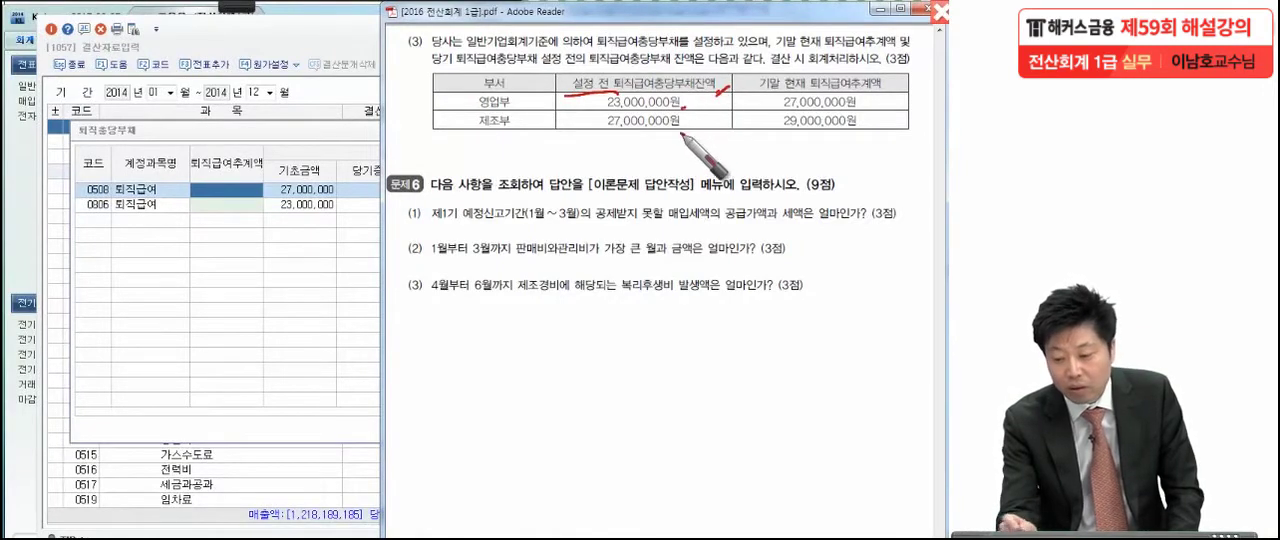
{"action": "left_click", "coordinate": [683, 134]}
{"action": "left_click", "coordinate": [902, 86]}
{"action": "left_click_drag", "start_coordinate": [820, 92], "coordinate": [900, 98]}
{"action": "mouse_move", "coordinate": [862, 136]}
{"action": "left_mouse_down"}
{"action": "mouse_move", "coordinate": [876, 125]}
{"action": "mouse_move", "coordinate": [852, 142]}
{"action": "left_mouse_up"}
{"action": "left_click", "coordinate": [529, 127]}
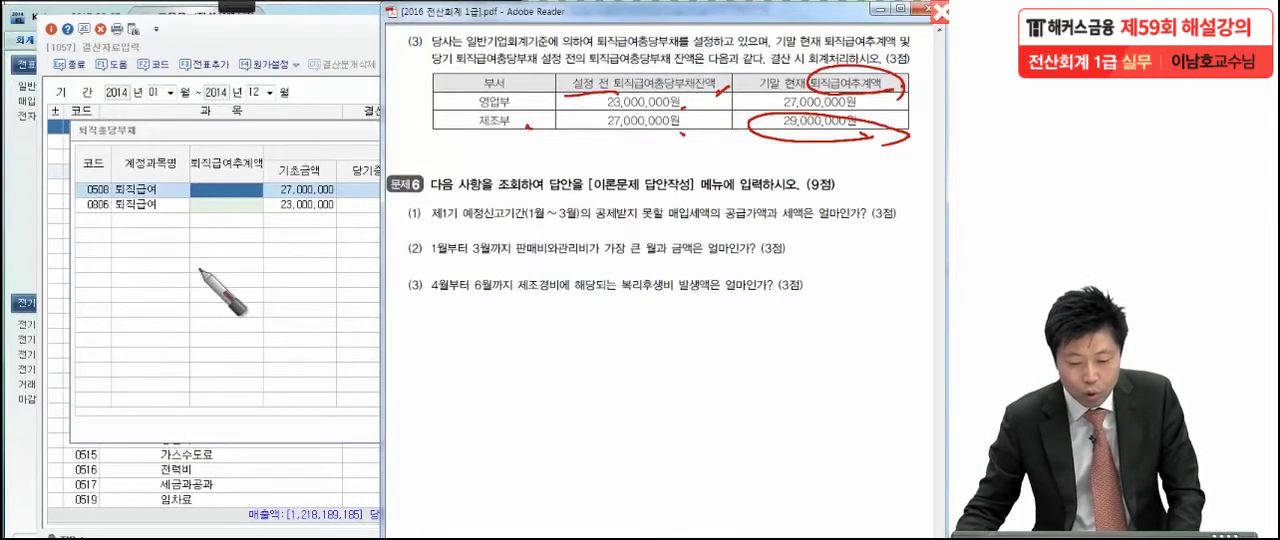
Set the 퇴직급여추계액 of the 0508 퇴직급여 (제조) row to 29,000,000 in KcLep
{"action": "left_click", "coordinate": [223, 189]}
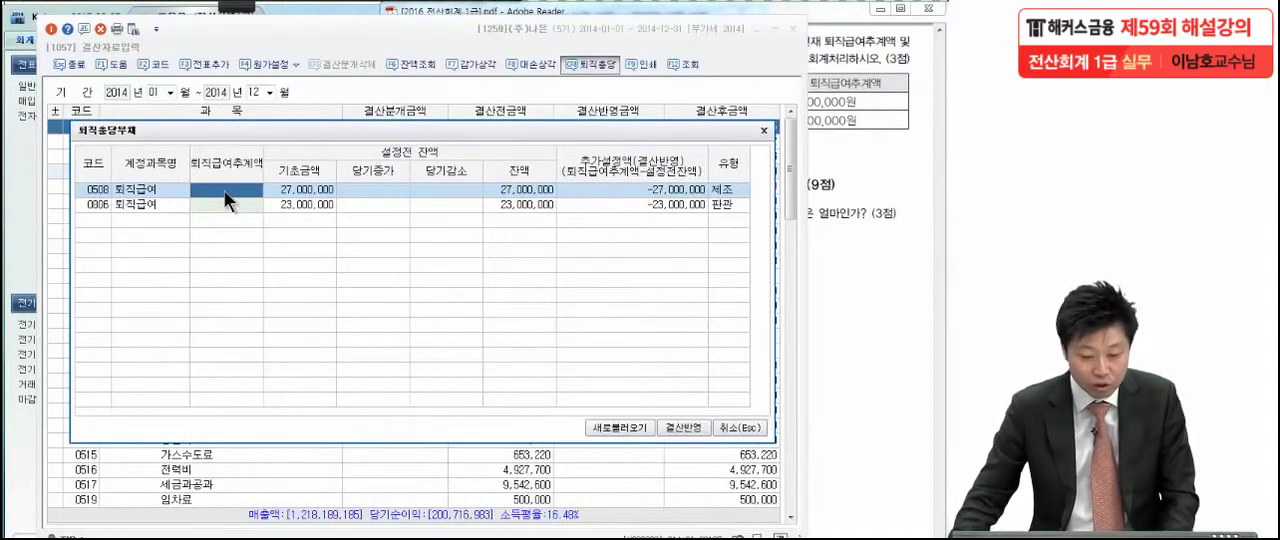
{"action": "type", "text": "29"}
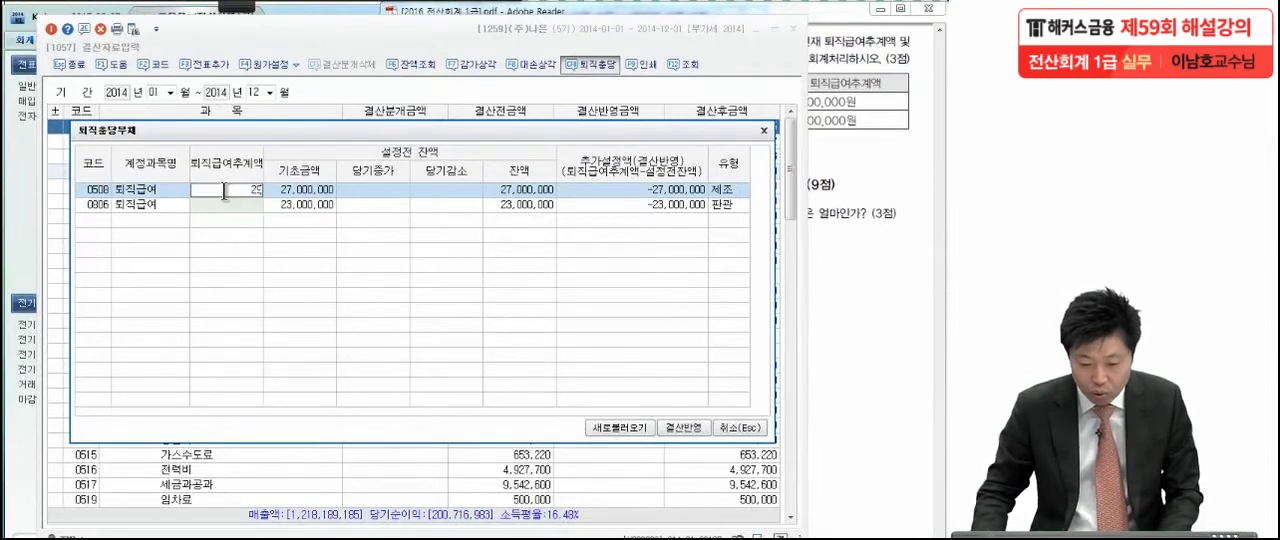
{"action": "type", "text": ",000,000"}
{"action": "key", "text": "Return"}
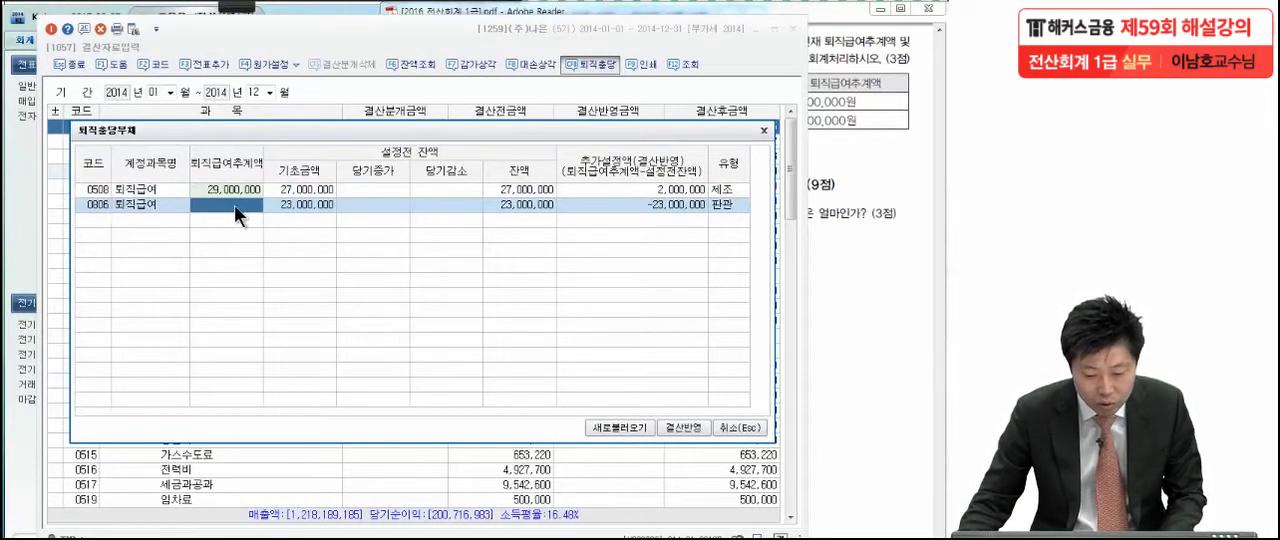
Check the 영업부 estimate in the exam PDF and set the 0806 퇴직급여 (판관) row's 퇴직급여추계액 to 27,000,000
{"action": "left_click", "coordinate": [852, 156]}
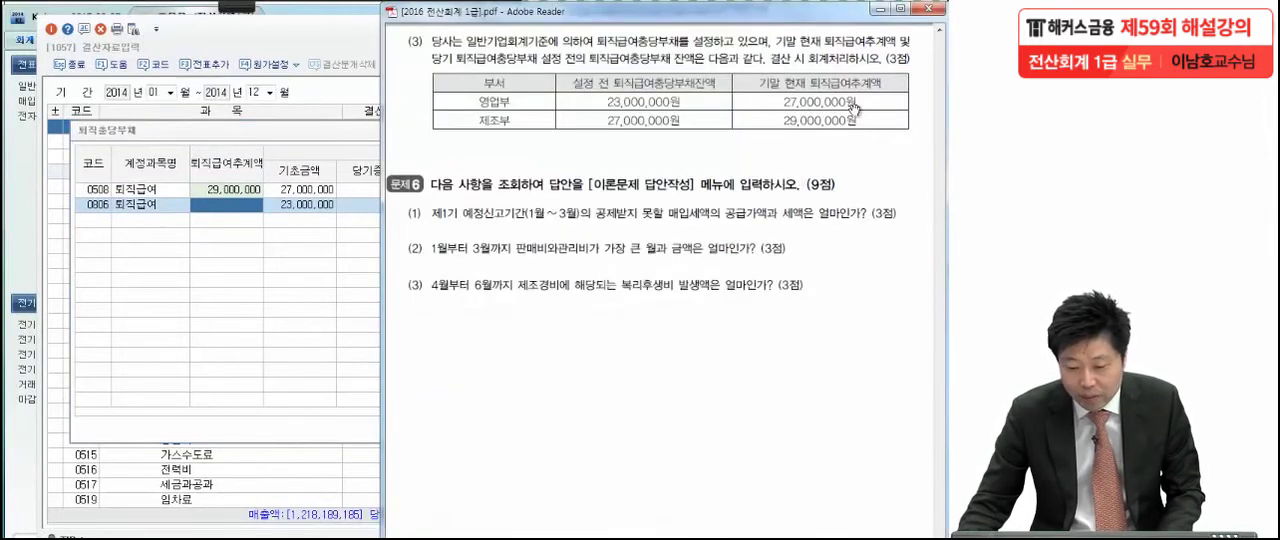
{"action": "left_click", "coordinate": [251, 203]}
{"action": "type", "text": "27,000,000"}
{"action": "key", "text": "Return"}
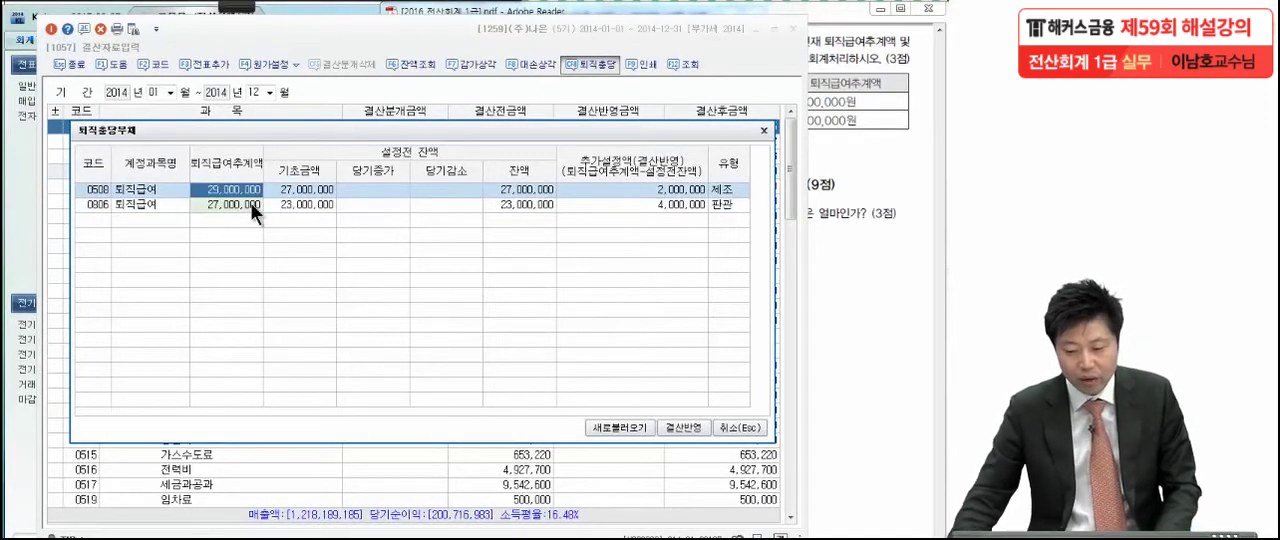
Mark the 추가설정액 values of the 제조 and 판관 rows with the pen and circle 결산반영
{"action": "left_click", "coordinate": [608, 203]}
{"action": "left_click", "coordinate": [649, 190]}
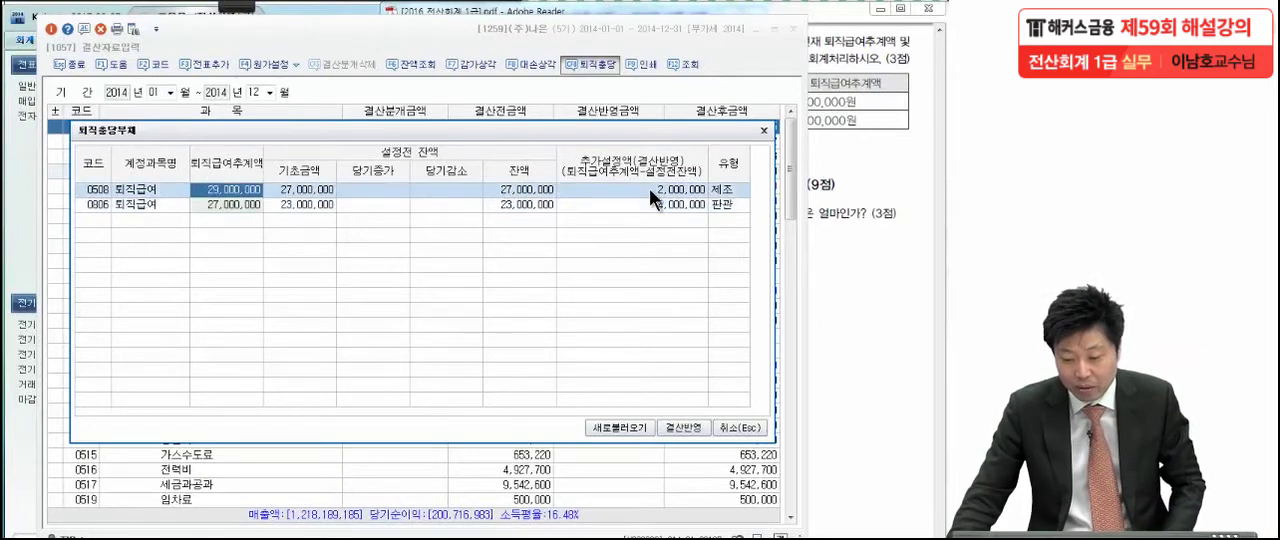
{"action": "left_click", "coordinate": [231, 6]}
{"action": "left_click", "coordinate": [25, 22]}
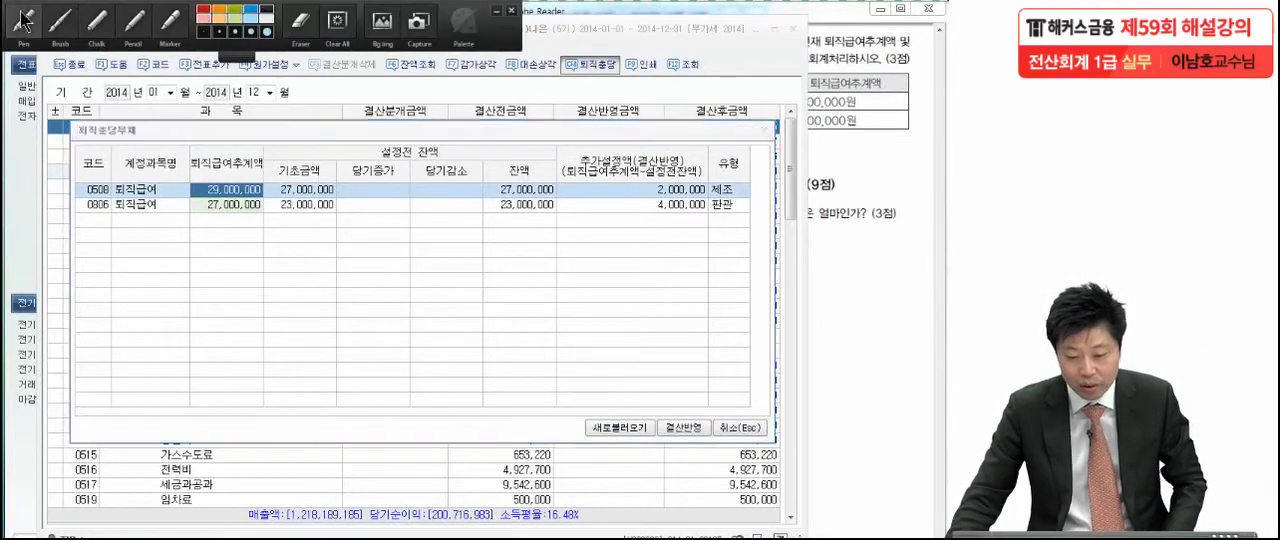
{"action": "left_click_drag", "start_coordinate": [716, 182], "coordinate": [694, 219]}
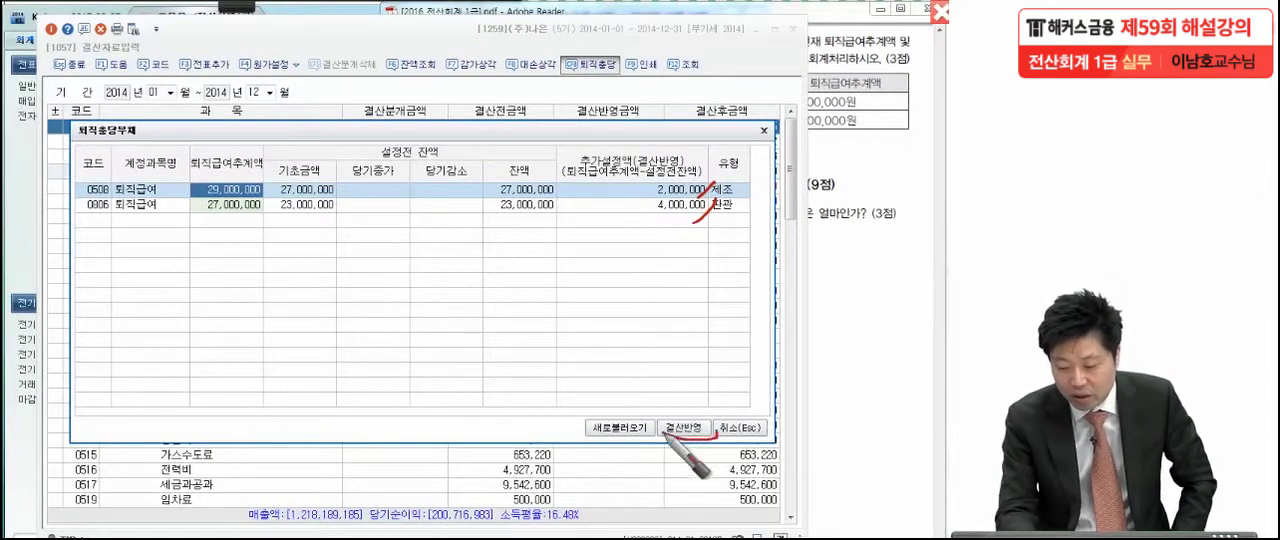
{"action": "left_click_drag", "start_coordinate": [695, 478], "coordinate": [724, 425]}
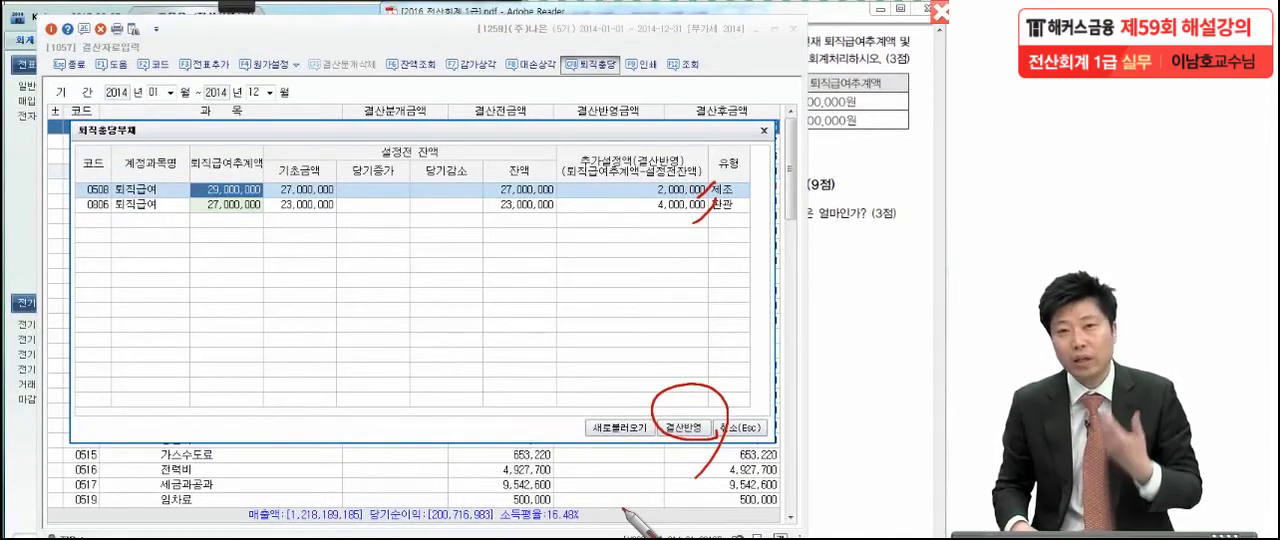
Reflect the additional 퇴직급여 provisions in the closing data and check the 제품매출원가 and 노무비 rows
{"action": "key", "text": "Escape"}
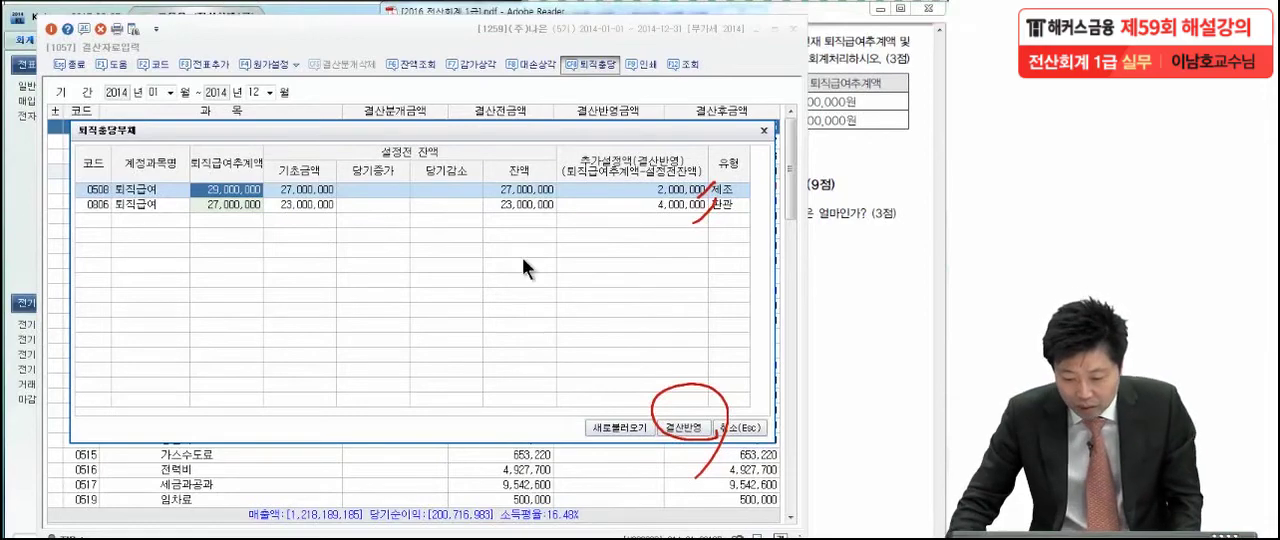
{"action": "left_click", "coordinate": [680, 427]}
{"action": "left_click", "coordinate": [680, 425]}
{"action": "scroll", "coordinate": [680, 425], "scroll_direction": "down", "scroll_amount": 3}
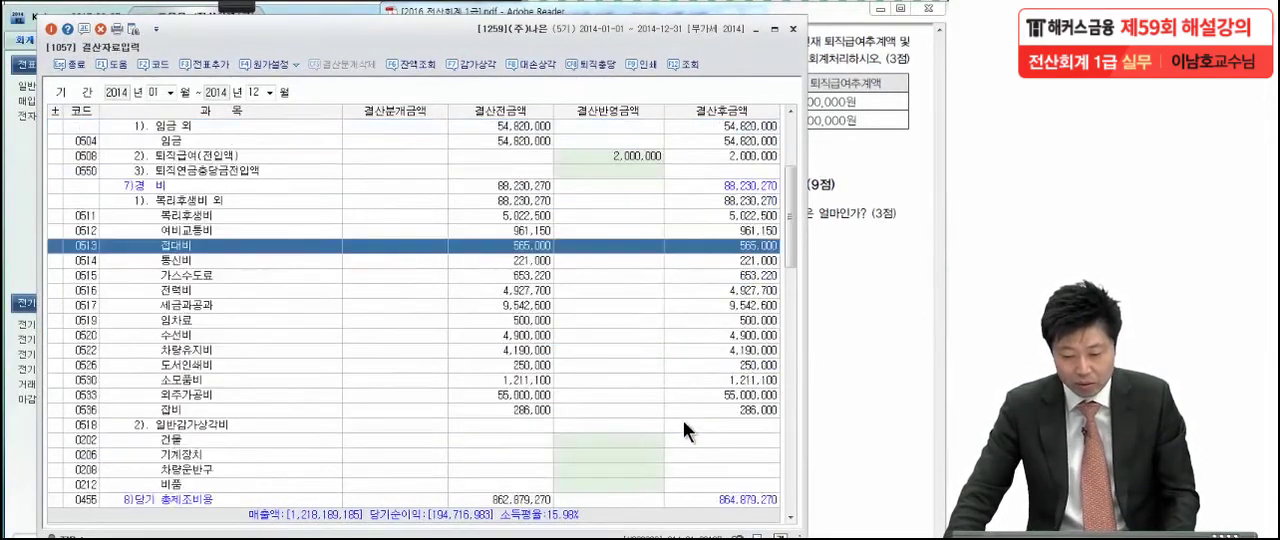
{"action": "scroll", "coordinate": [683, 430], "scroll_direction": "up", "scroll_amount": 3}
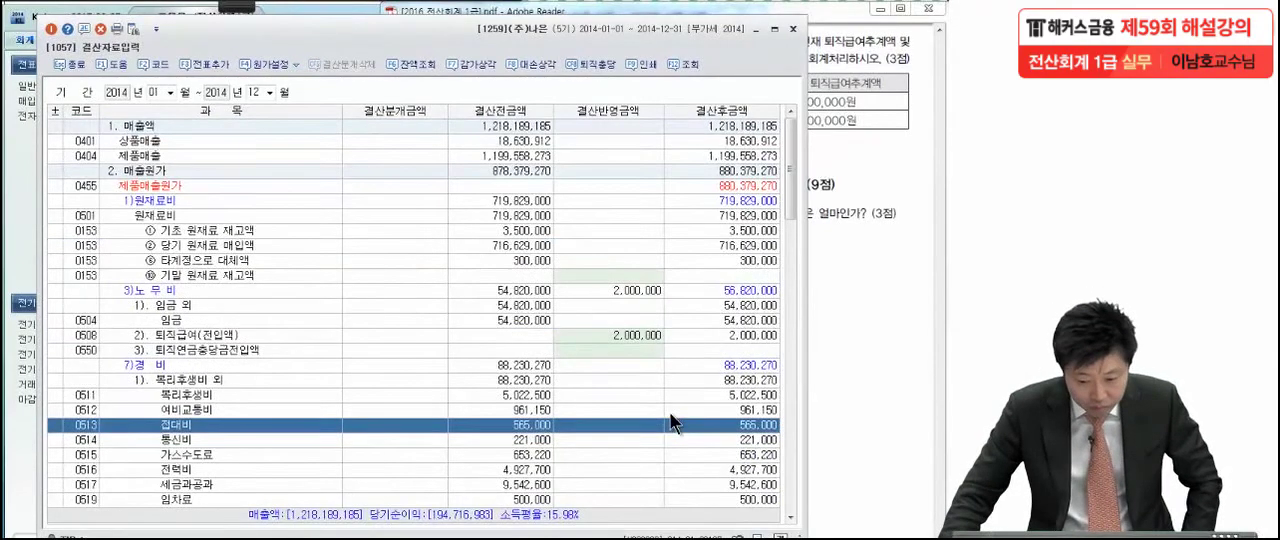
{"action": "left_click", "coordinate": [168, 186]}
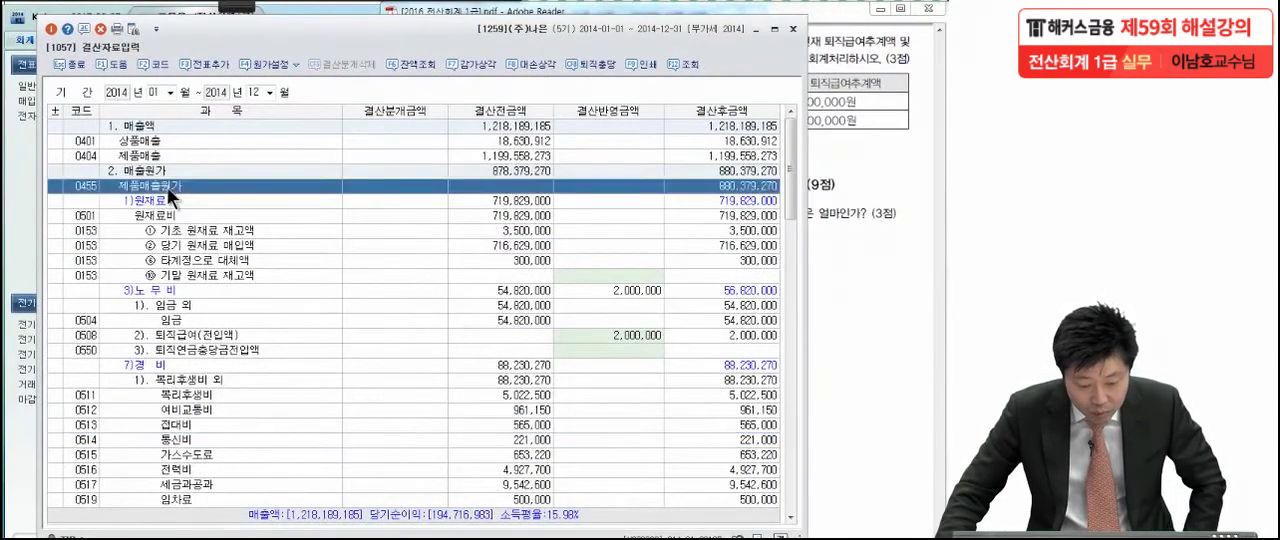
{"action": "left_click", "coordinate": [166, 292]}
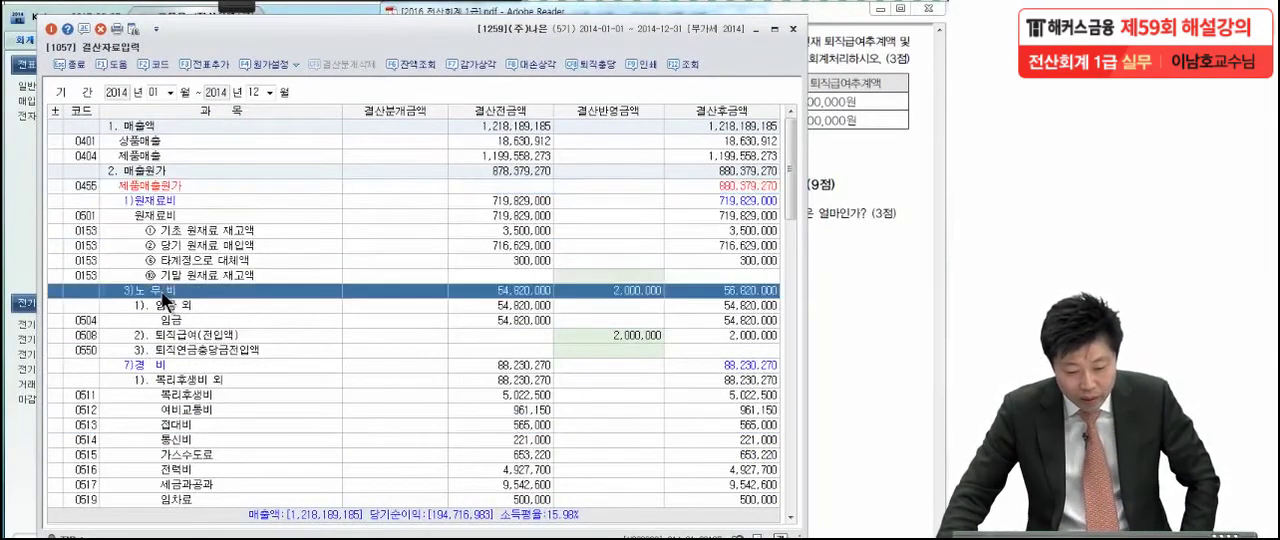
Check the 결산반영금액 of the 0508 and 0806 퇴직급여(전입액) rows in the closing data
{"action": "left_click", "coordinate": [192, 336]}
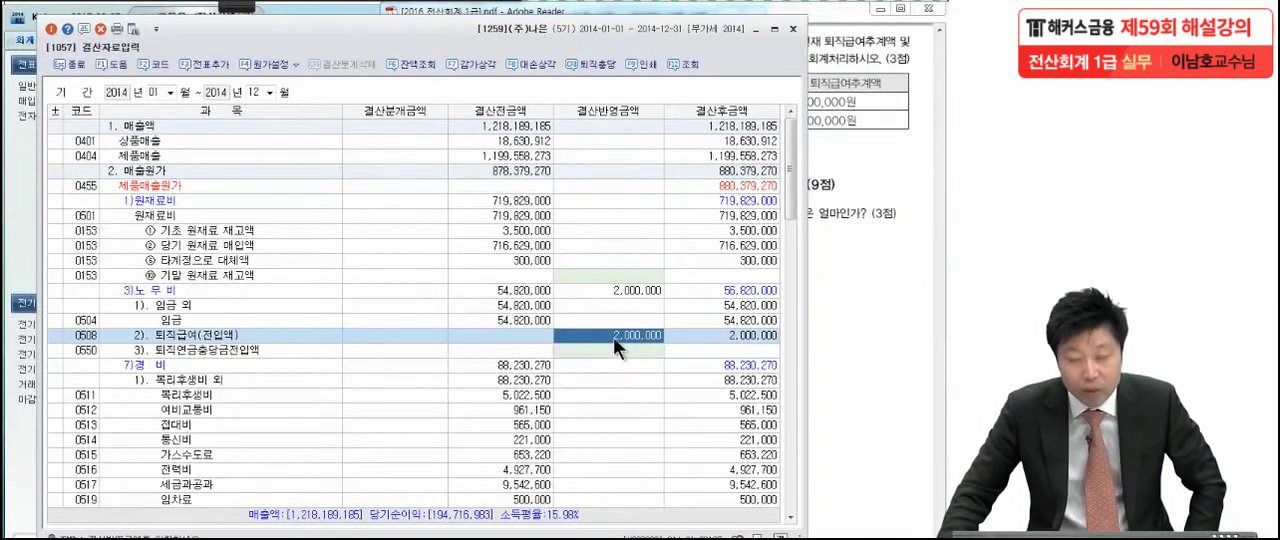
{"action": "scroll", "coordinate": [613, 337], "scroll_direction": "down", "scroll_amount": 15}
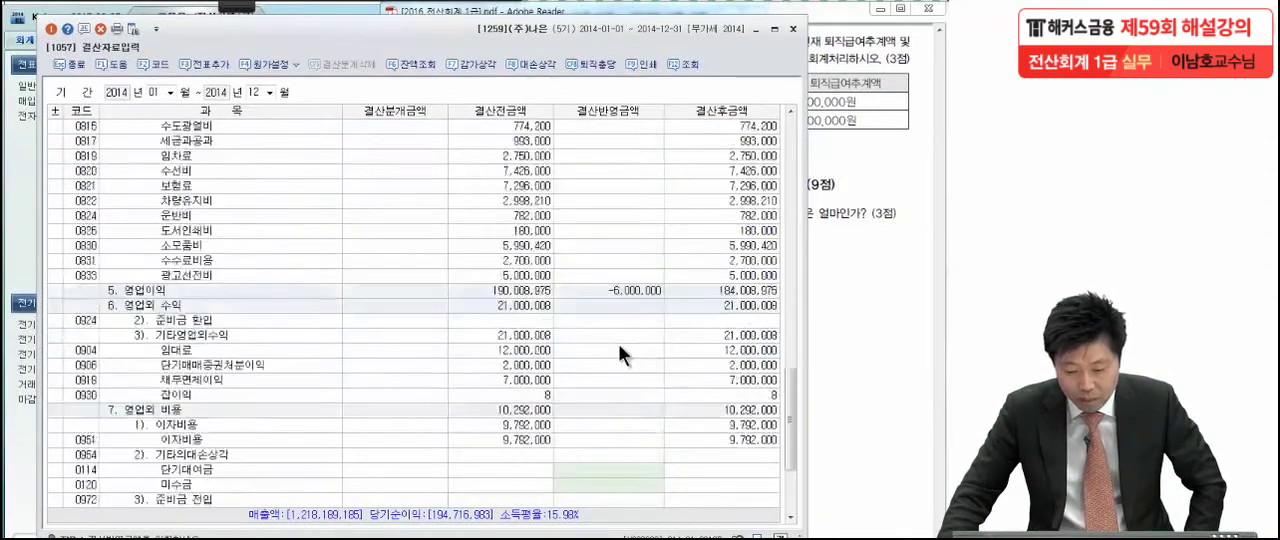
{"action": "scroll", "coordinate": [619, 347], "scroll_direction": "up", "scroll_amount": 4}
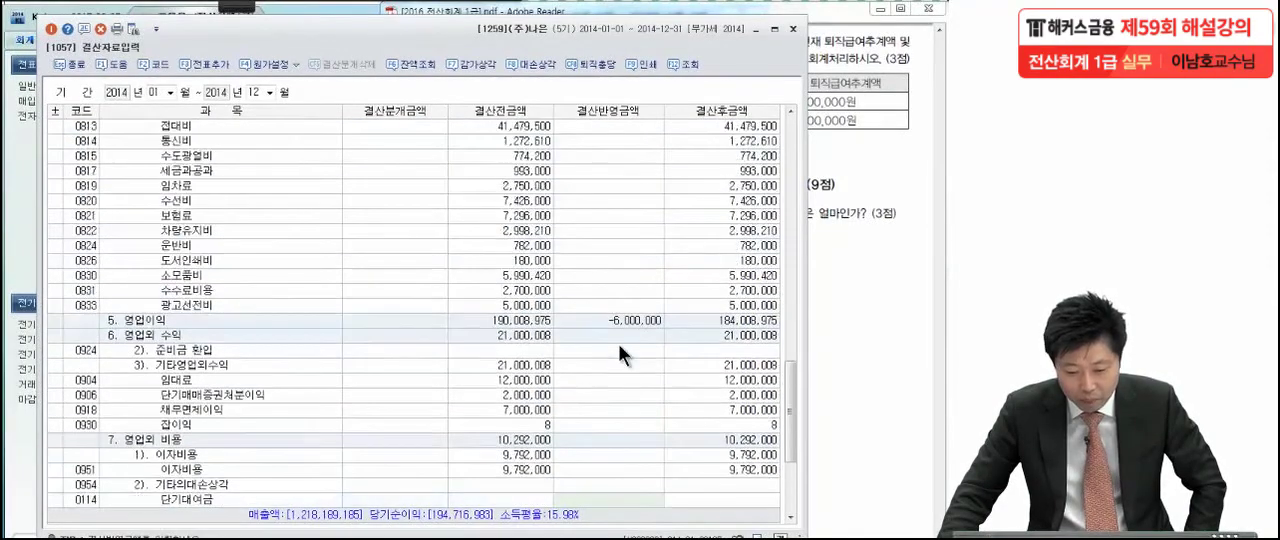
{"action": "scroll", "coordinate": [620, 338], "scroll_direction": "up", "scroll_amount": 6}
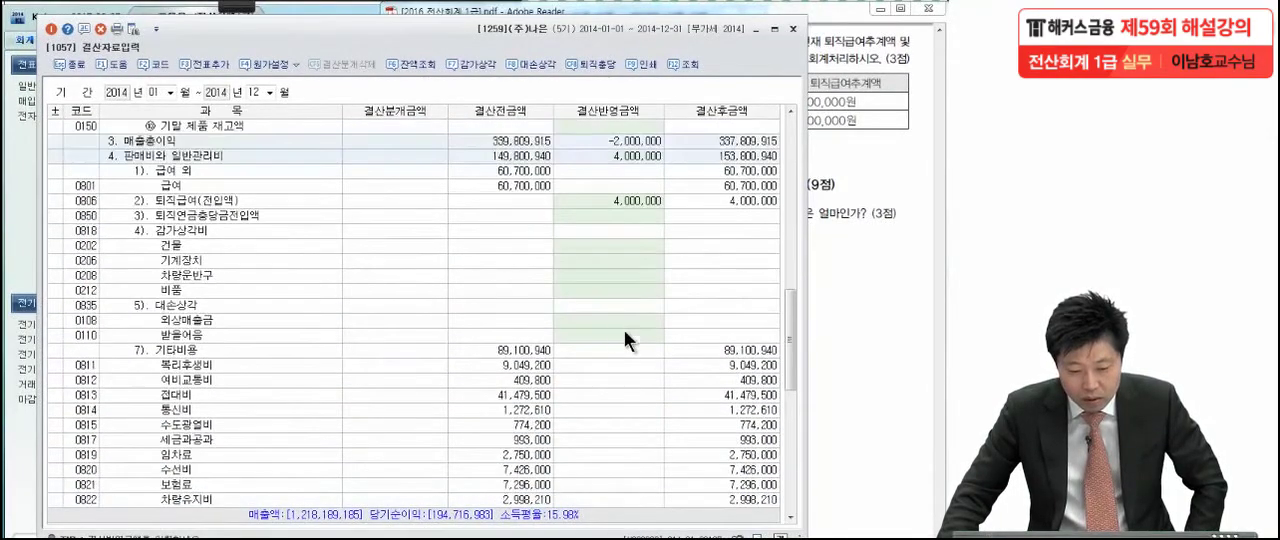
{"action": "left_click", "coordinate": [188, 201]}
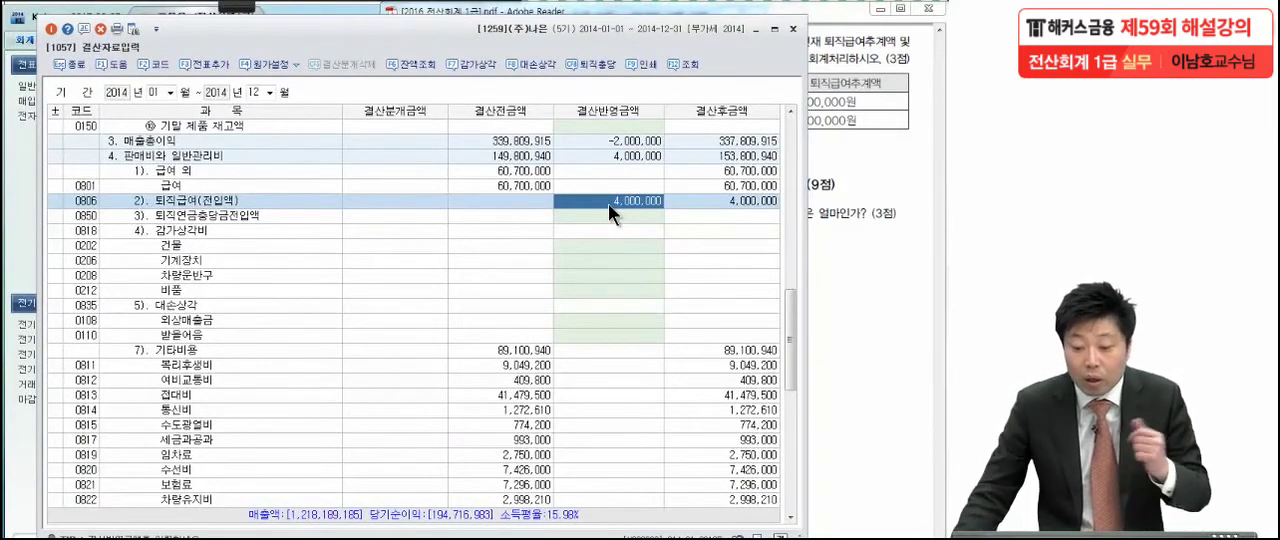
Reopen the 퇴직충당부채 window with its saved data, circle the 설정전 잔액 values of both rows with the pen, and close it
{"action": "left_click", "coordinate": [597, 65]}
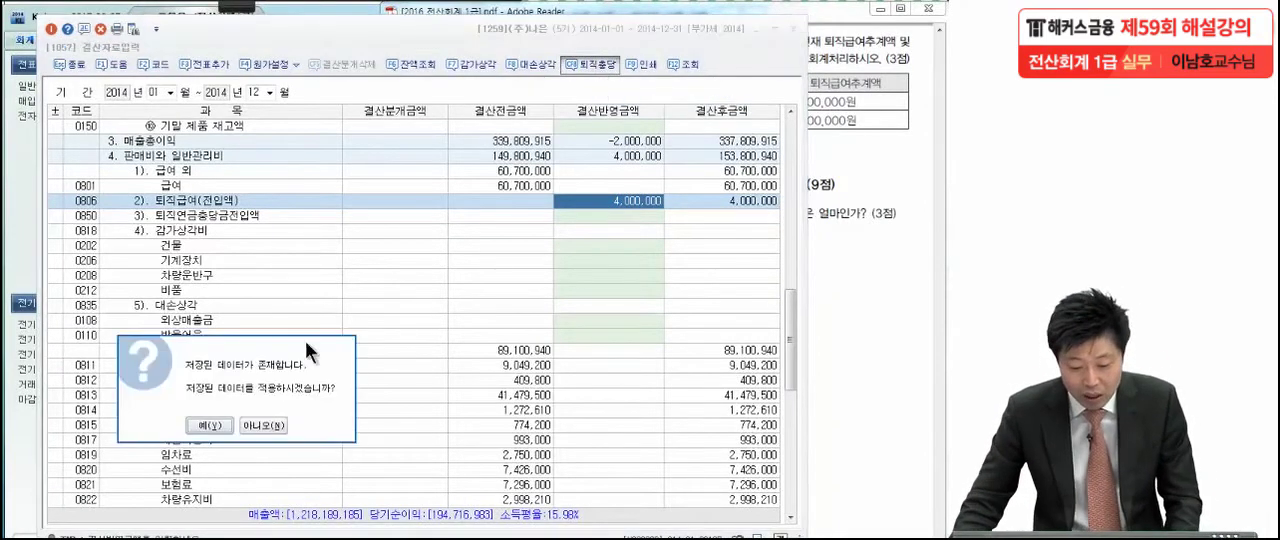
{"action": "left_click", "coordinate": [208, 425]}
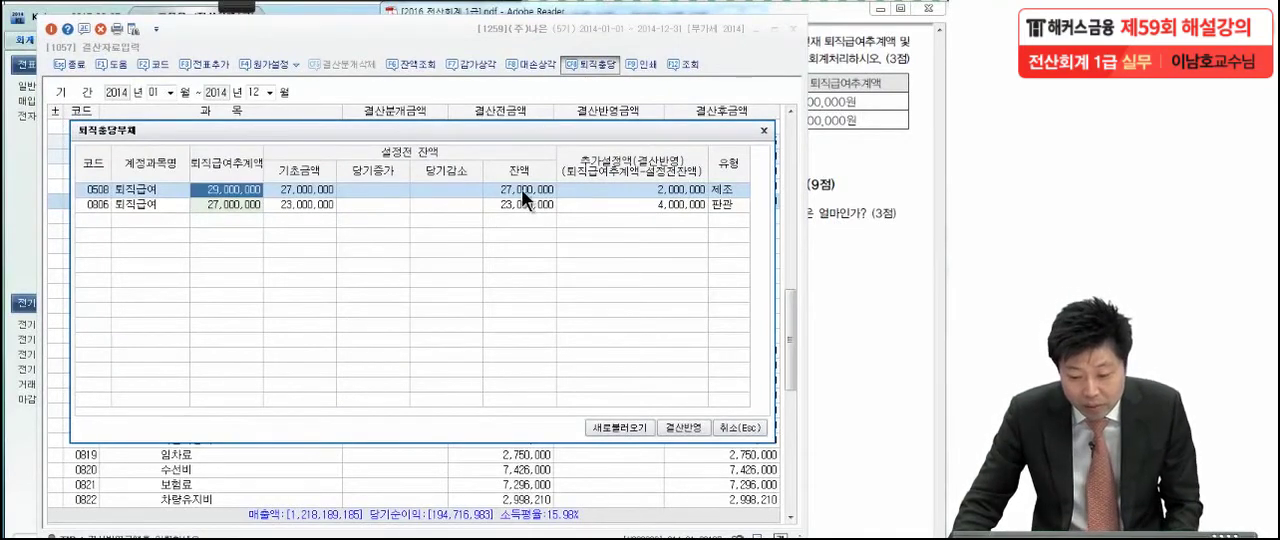
{"action": "mouse_move", "coordinate": [249, 11]}
{"action": "left_click", "coordinate": [20, 30]}
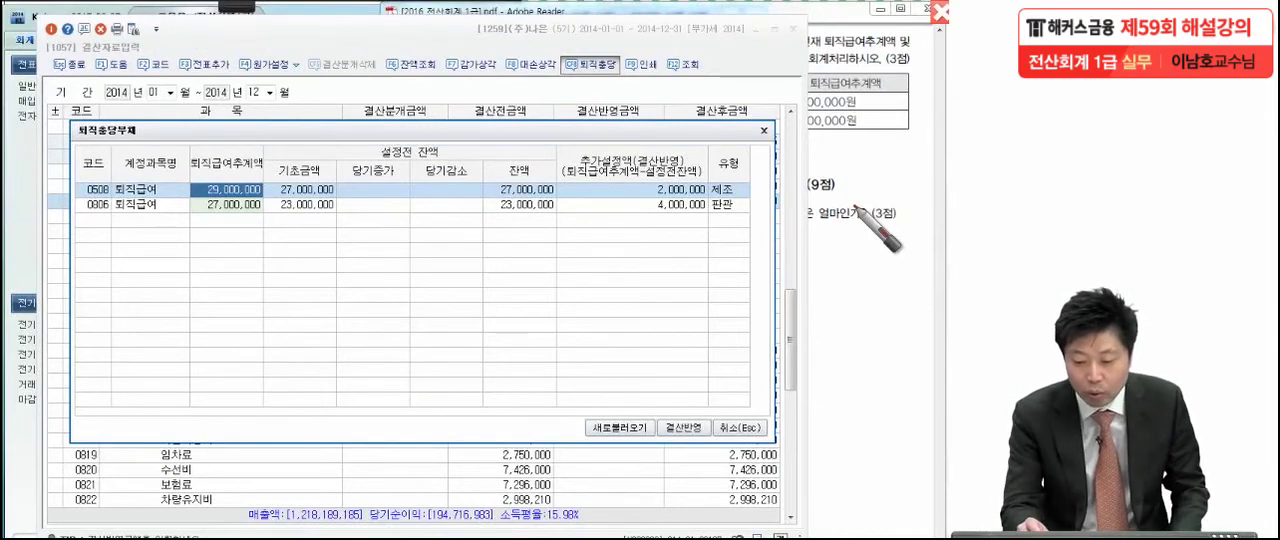
{"action": "mouse_move", "coordinate": [545, 198]}
{"action": "left_mouse_down"}
{"action": "mouse_move", "coordinate": [565, 190]}
{"action": "mouse_move", "coordinate": [562, 206]}
{"action": "left_mouse_up"}
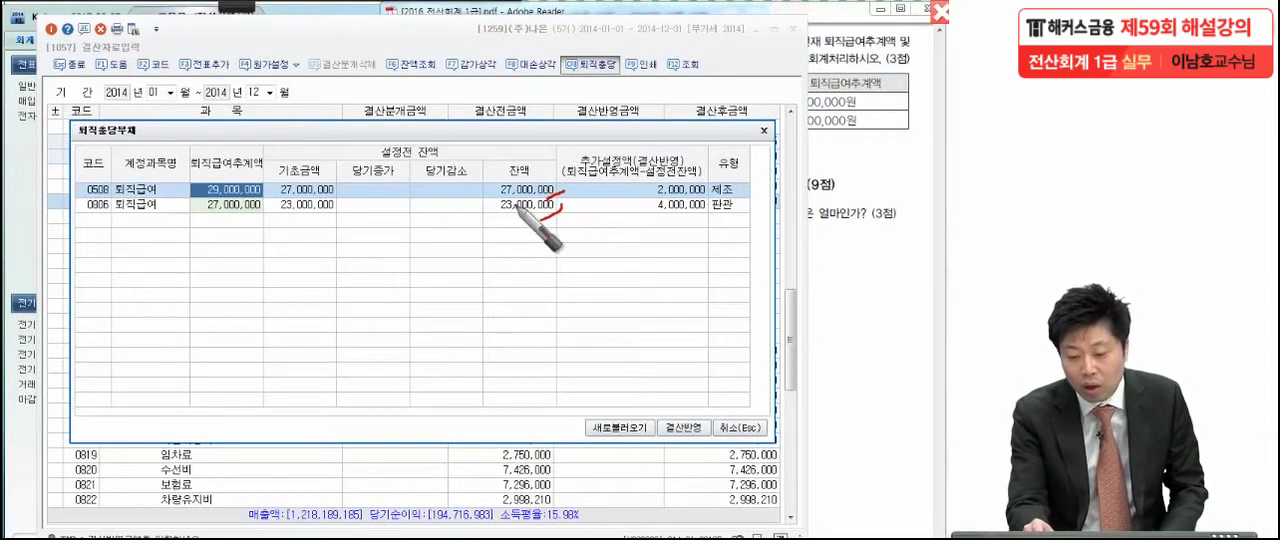
{"action": "mouse_move", "coordinate": [552, 193]}
{"action": "left_mouse_down"}
{"action": "mouse_move", "coordinate": [476, 190]}
{"action": "mouse_move", "coordinate": [565, 196]}
{"action": "mouse_move", "coordinate": [460, 210]}
{"action": "mouse_move", "coordinate": [575, 236]}
{"action": "left_mouse_up"}
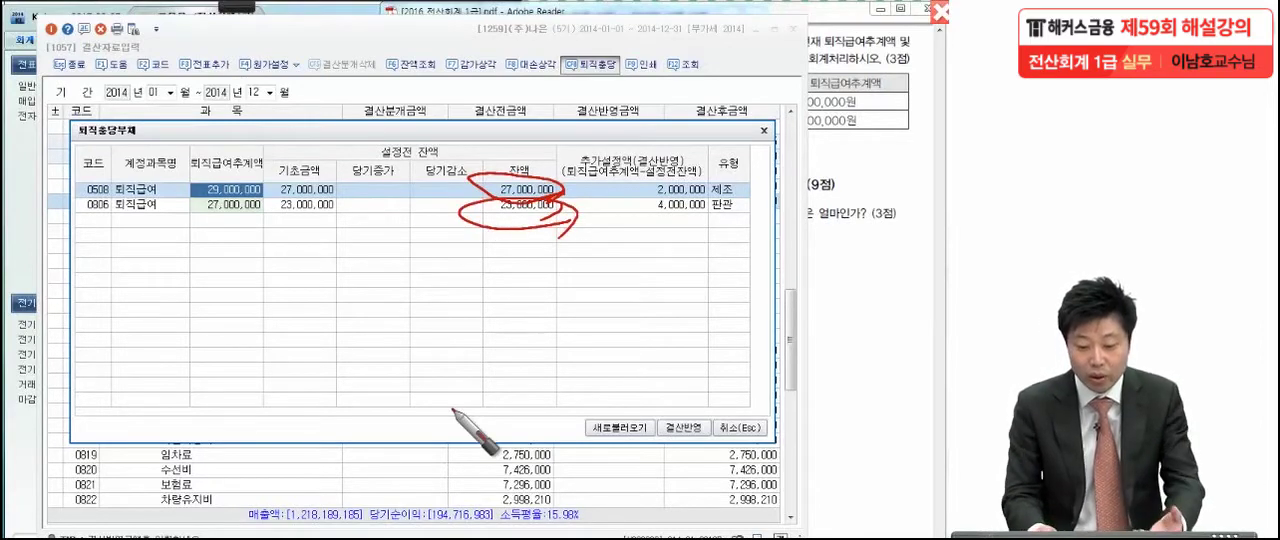
{"action": "mouse_move", "coordinate": [478, 202]}
{"action": "left_mouse_down"}
{"action": "mouse_move", "coordinate": [532, 170]}
{"action": "mouse_move", "coordinate": [418, 244]}
{"action": "left_mouse_up"}
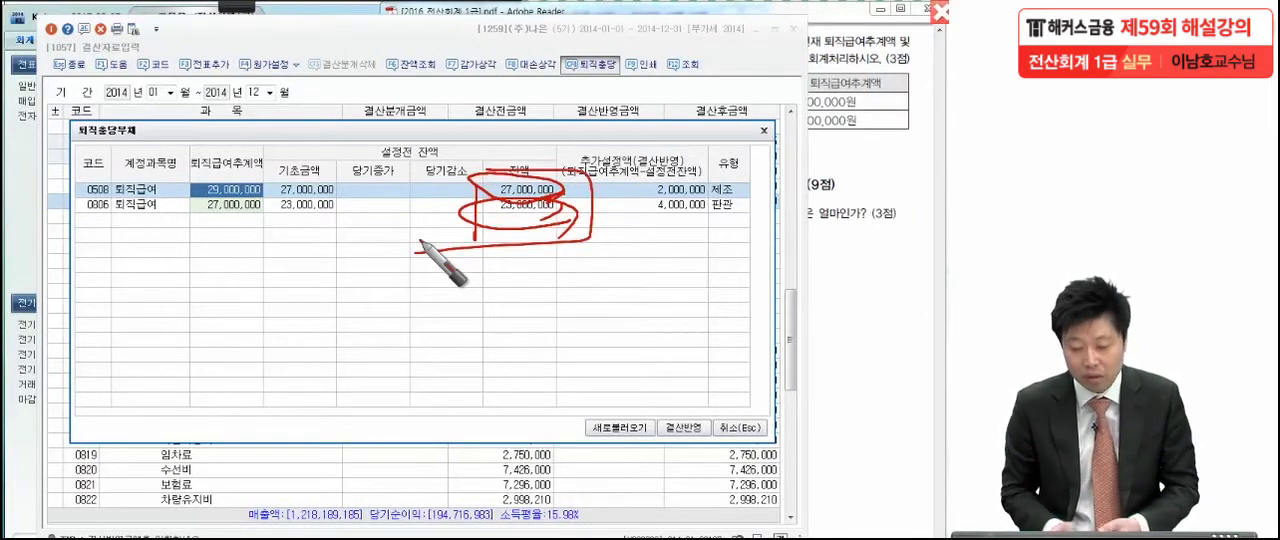
{"action": "key", "text": "Escape"}
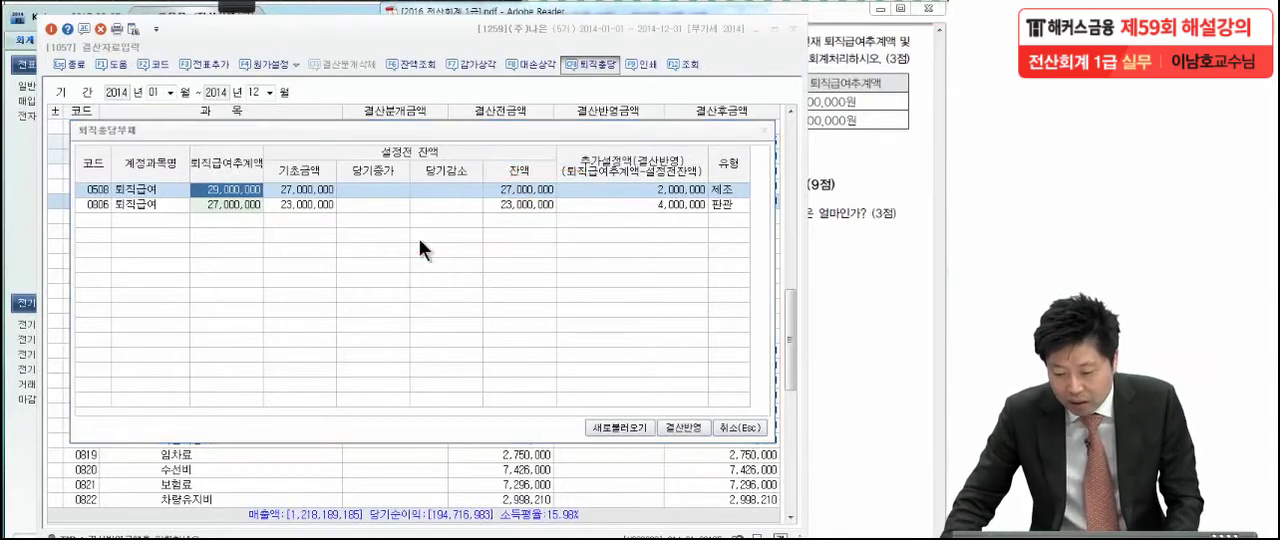
{"action": "left_click", "coordinate": [740, 427]}
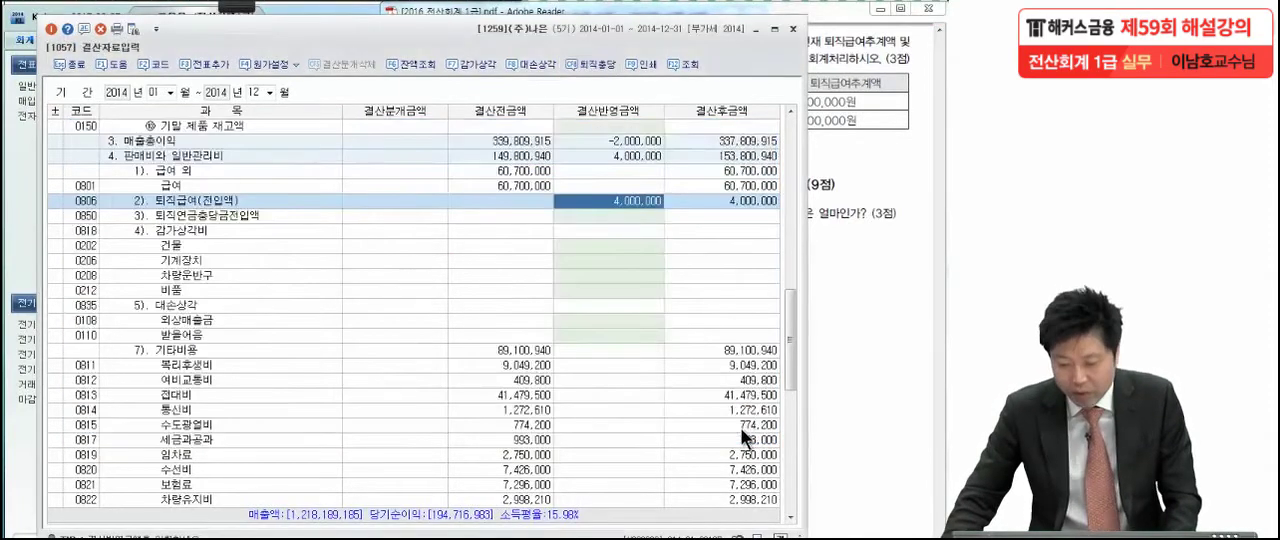
Add the closing entries to the general vouchers with 전표추가 and close 결산자료입력
{"action": "left_click", "coordinate": [628, 320]}
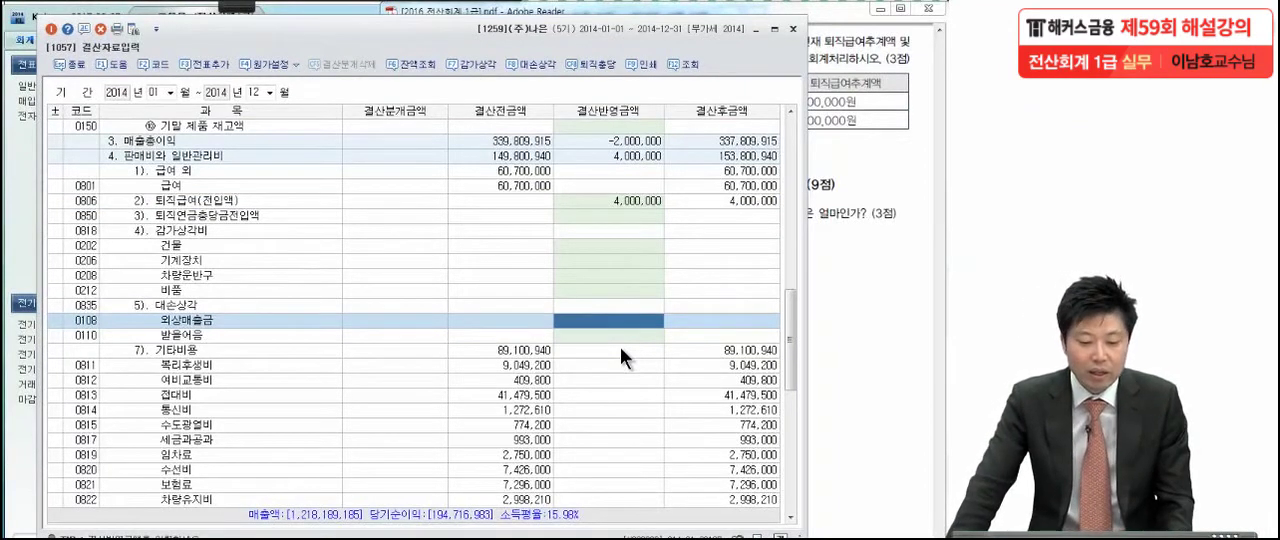
{"action": "left_click", "coordinate": [208, 65]}
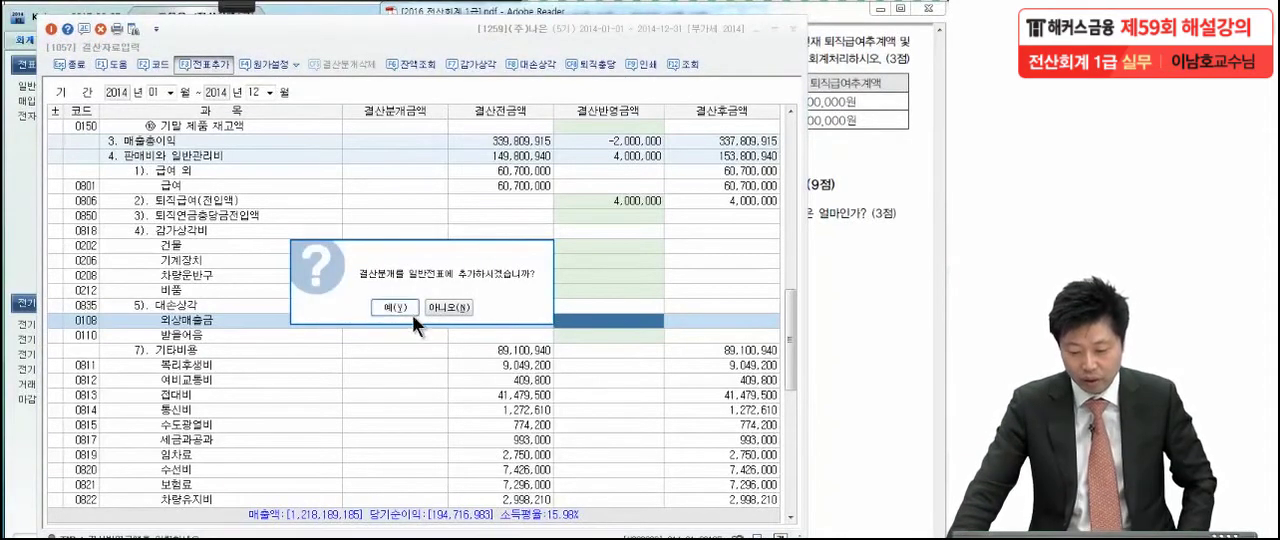
{"action": "left_click", "coordinate": [412, 312]}
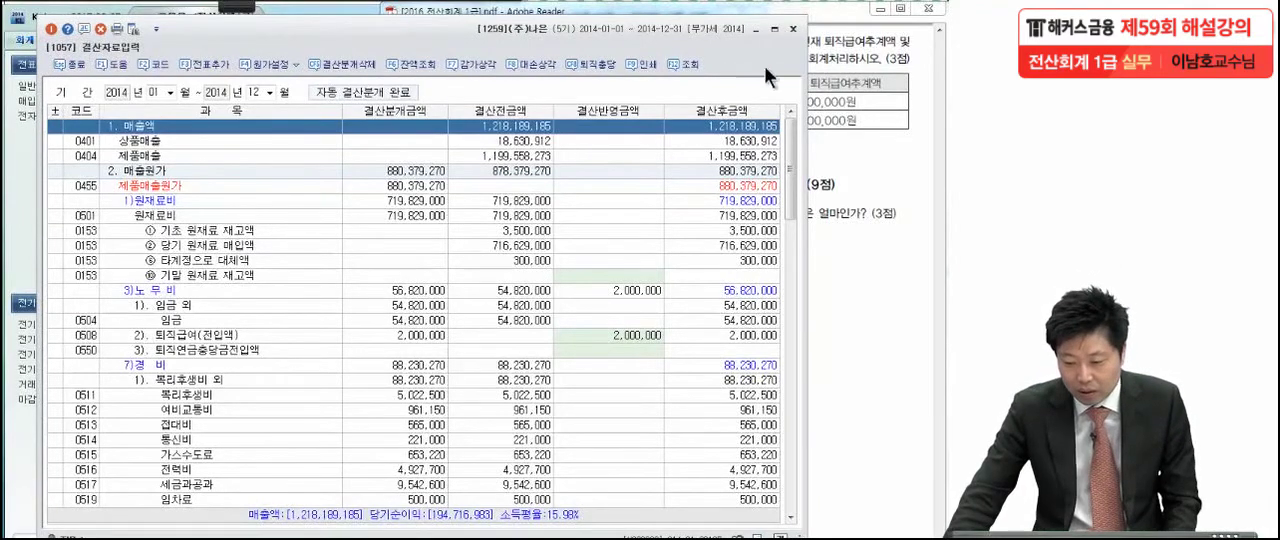
{"action": "left_click", "coordinate": [793, 29]}
Go to 문제 6 in the exam PDF and mark 공급가액 in item (1) with the pen
{"action": "scroll", "coordinate": [762, 419], "scroll_direction": "down", "scroll_amount": 3}
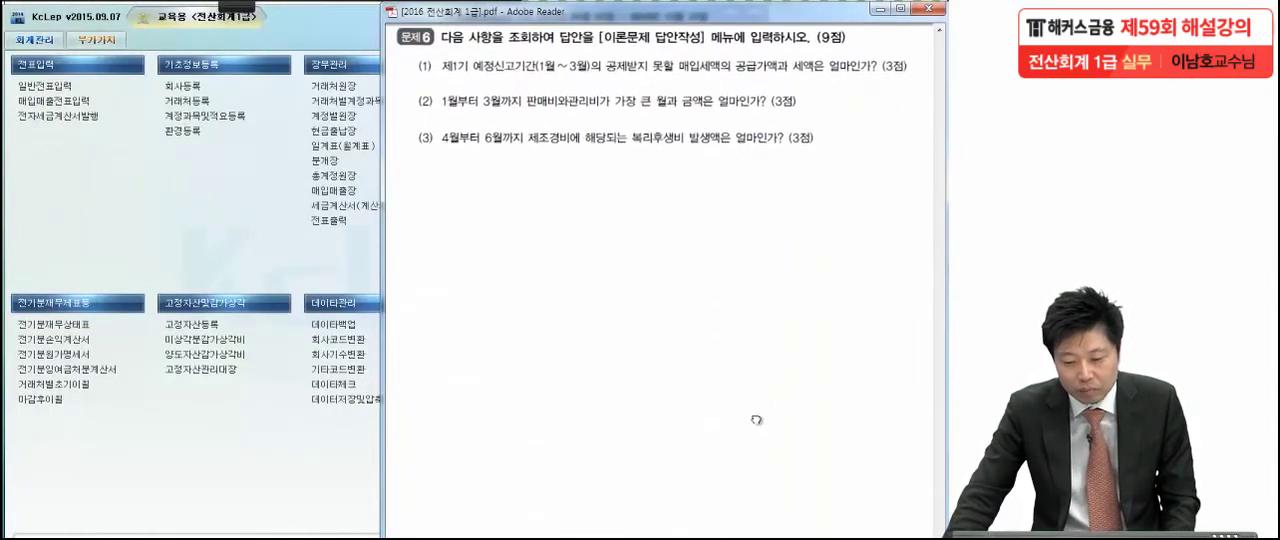
{"action": "left_click_drag", "start_coordinate": [756, 423], "coordinate": [753, 391]}
{"action": "mouse_move", "coordinate": [244, 12]}
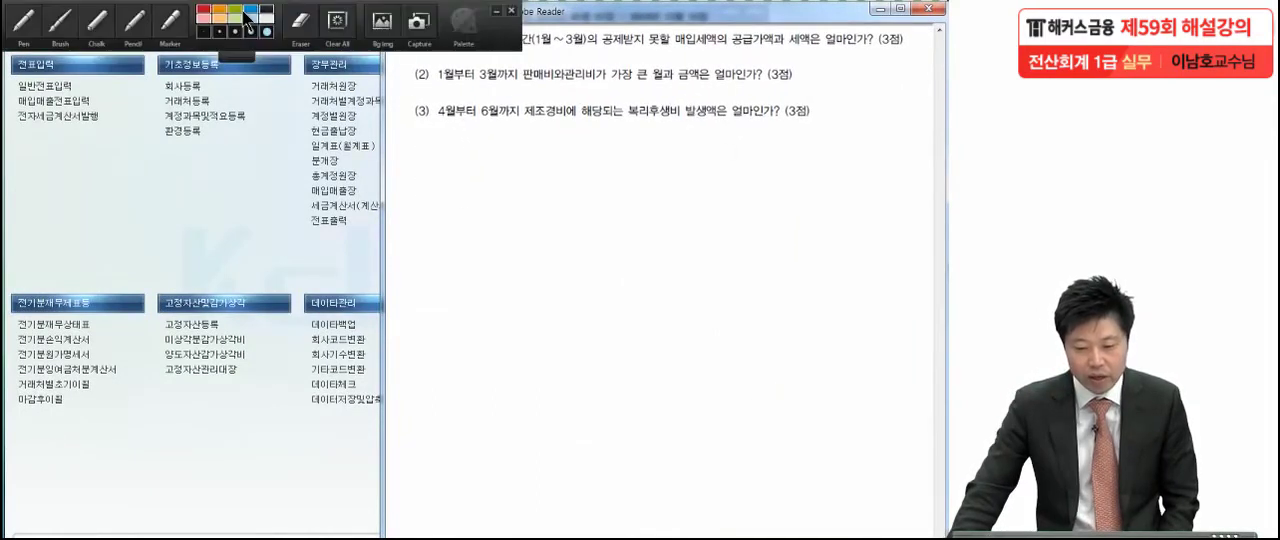
{"action": "left_click", "coordinate": [22, 20]}
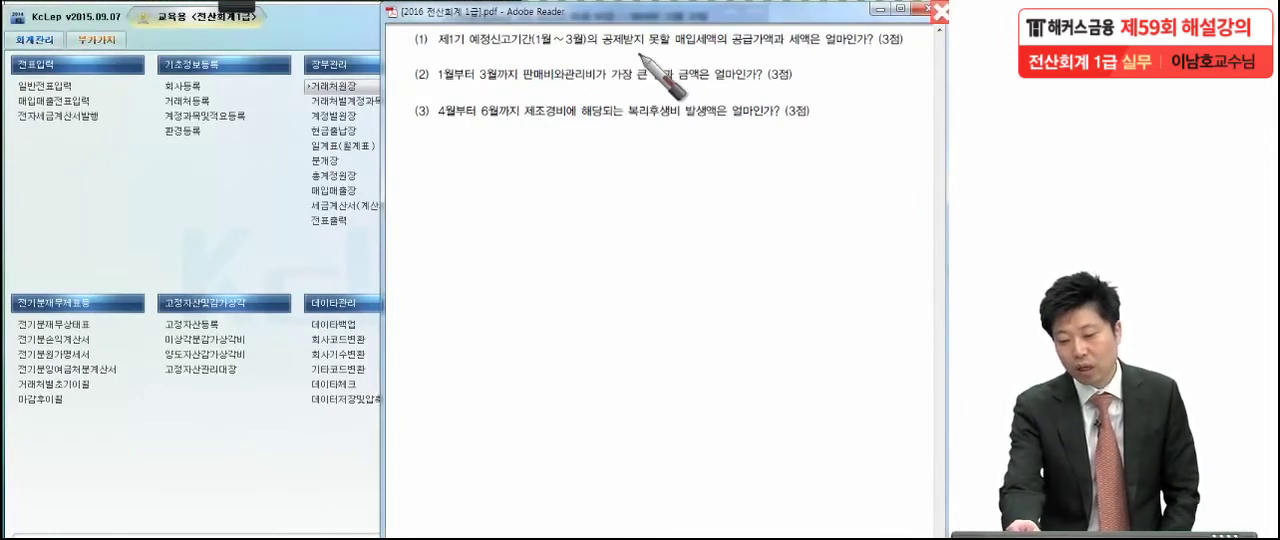
{"action": "left_click", "coordinate": [761, 49]}
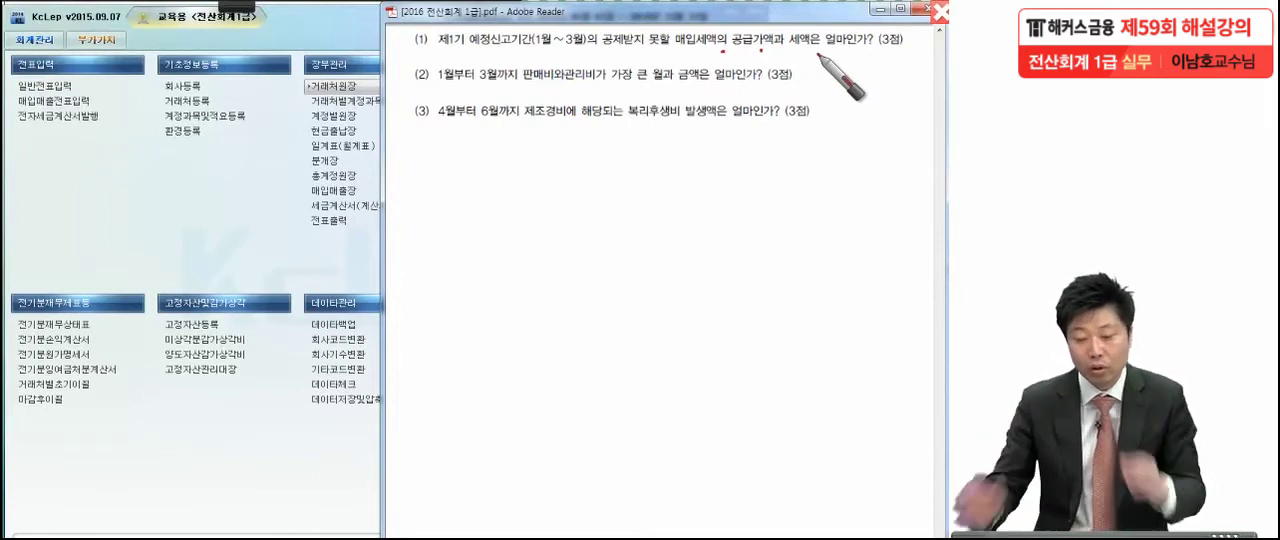
Switch to KcLep and load the 부가가치세신고서 for January 1 to March 31, 2014
{"action": "left_click", "coordinate": [89, 37]}
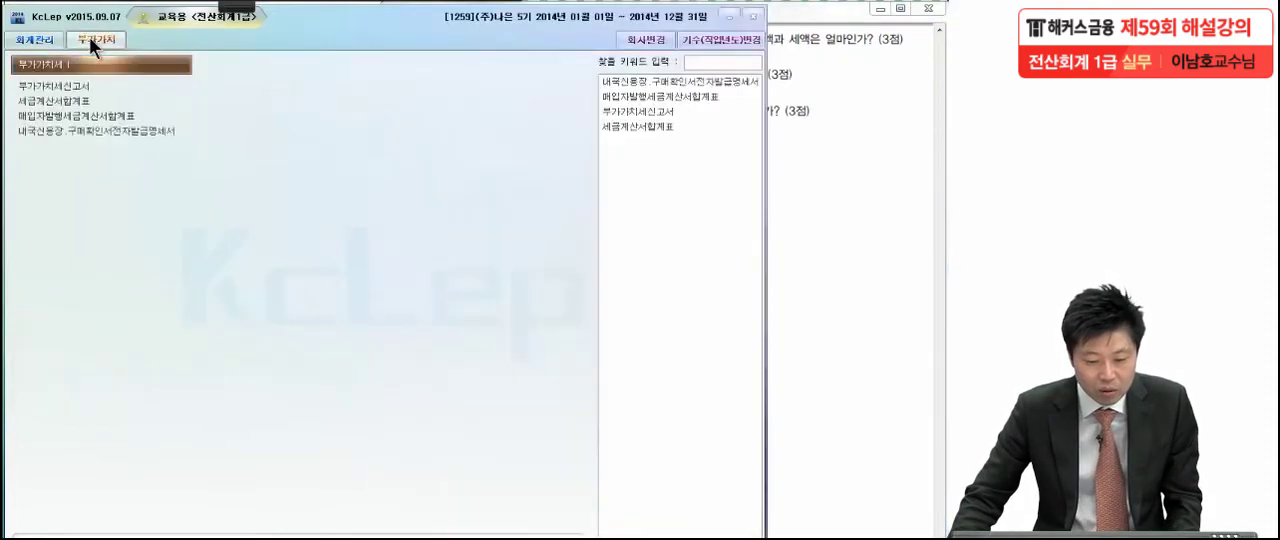
{"action": "left_click", "coordinate": [55, 81]}
{"action": "type", "text": "1"}
{"action": "key", "text": "Return"}
{"action": "key", "text": "Return"}
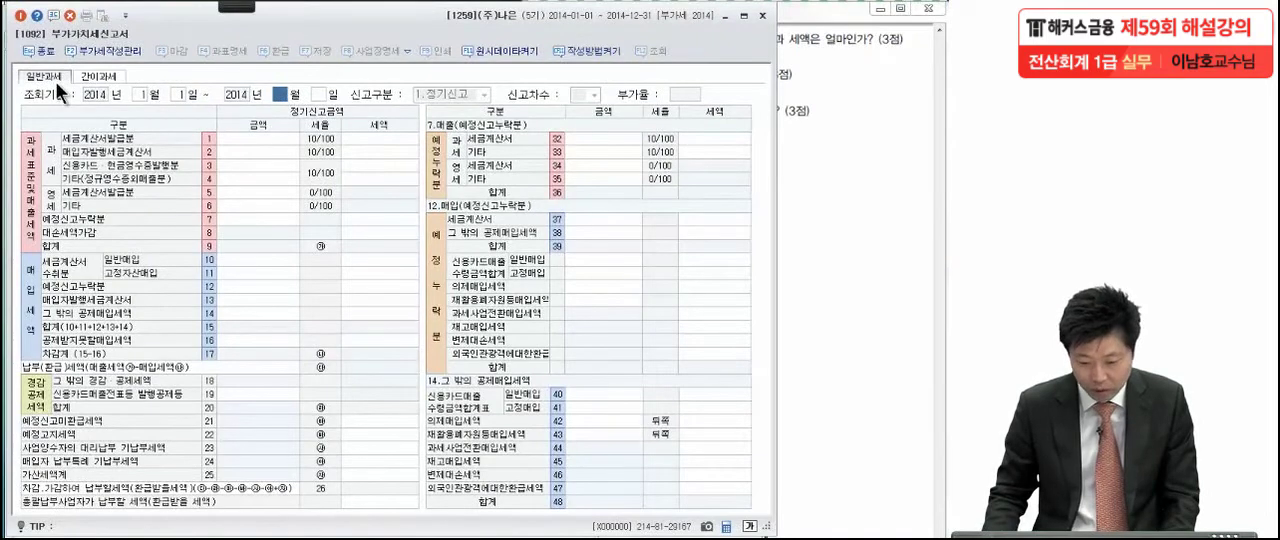
{"action": "type", "text": "3"}
{"action": "key", "text": "Return"}
{"action": "key", "text": "Return"}
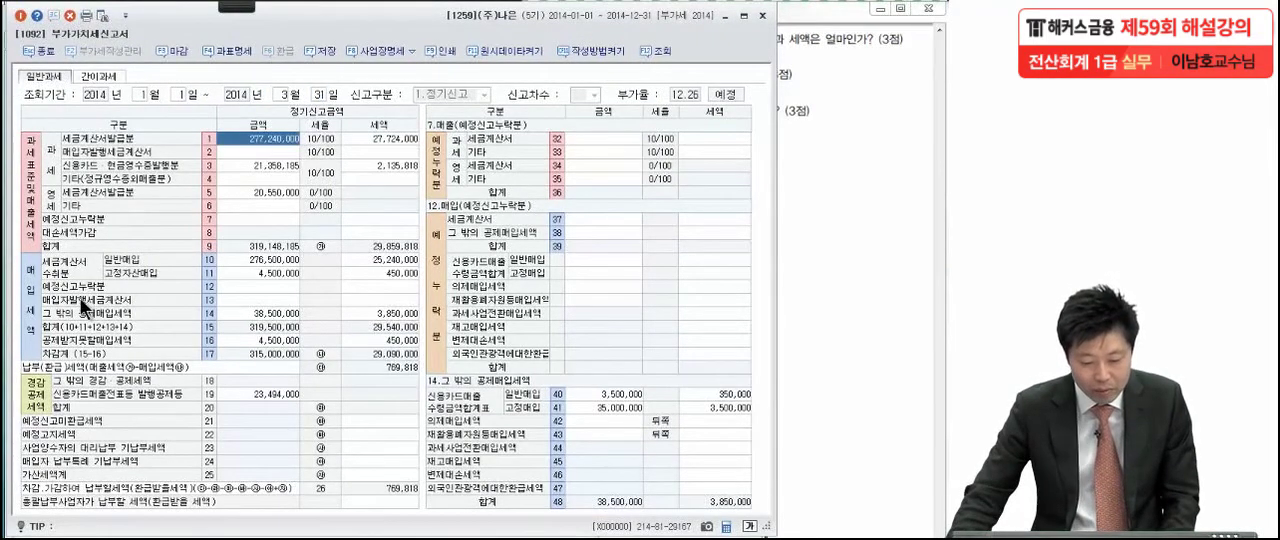
Show the breakdown of 공제받지못할매입세액 and circle its 금액 and 세액 values with the pen
{"action": "left_click", "coordinate": [242, 340]}
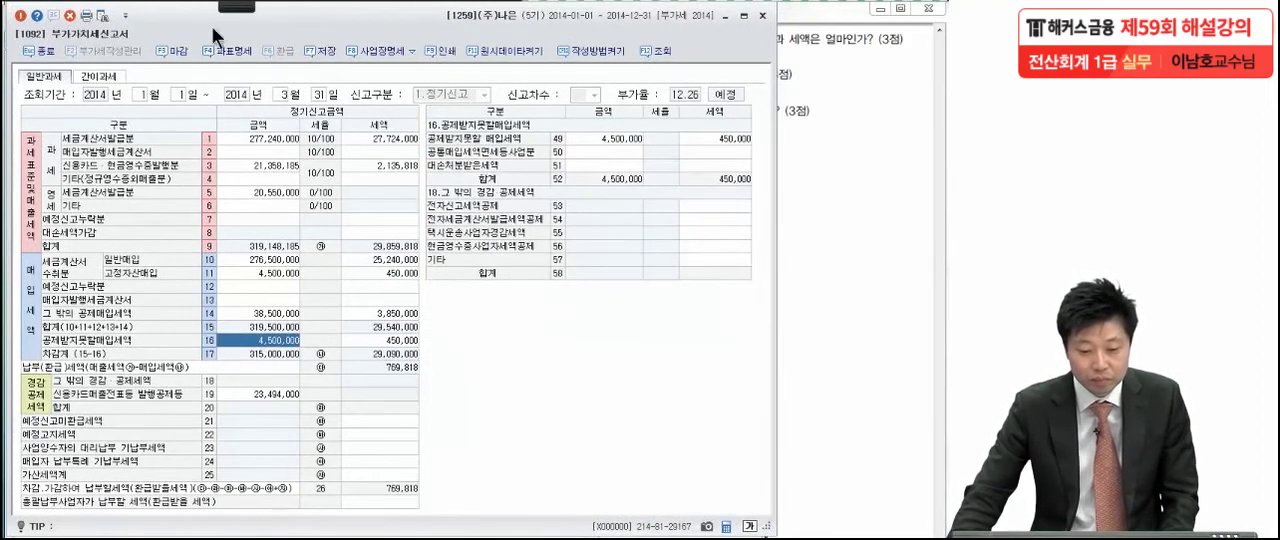
{"action": "key", "text": "ctrl+2"}
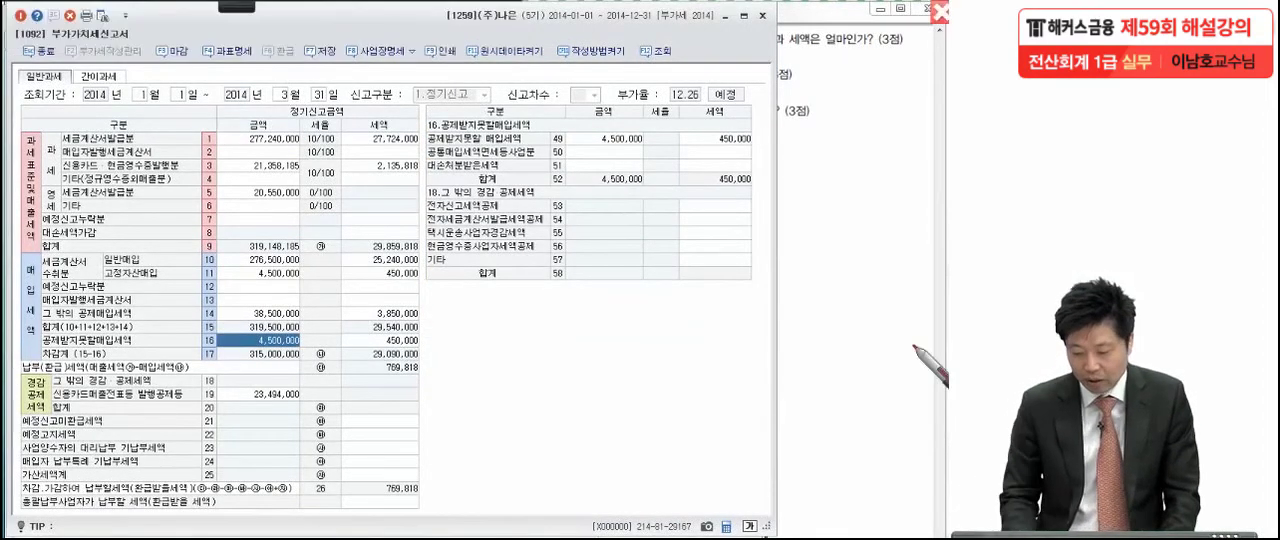
{"action": "mouse_move", "coordinate": [425, 205]}
{"action": "left_mouse_down"}
{"action": "mouse_move", "coordinate": [686, 82]}
{"action": "mouse_move", "coordinate": [625, 327]}
{"action": "left_mouse_up"}
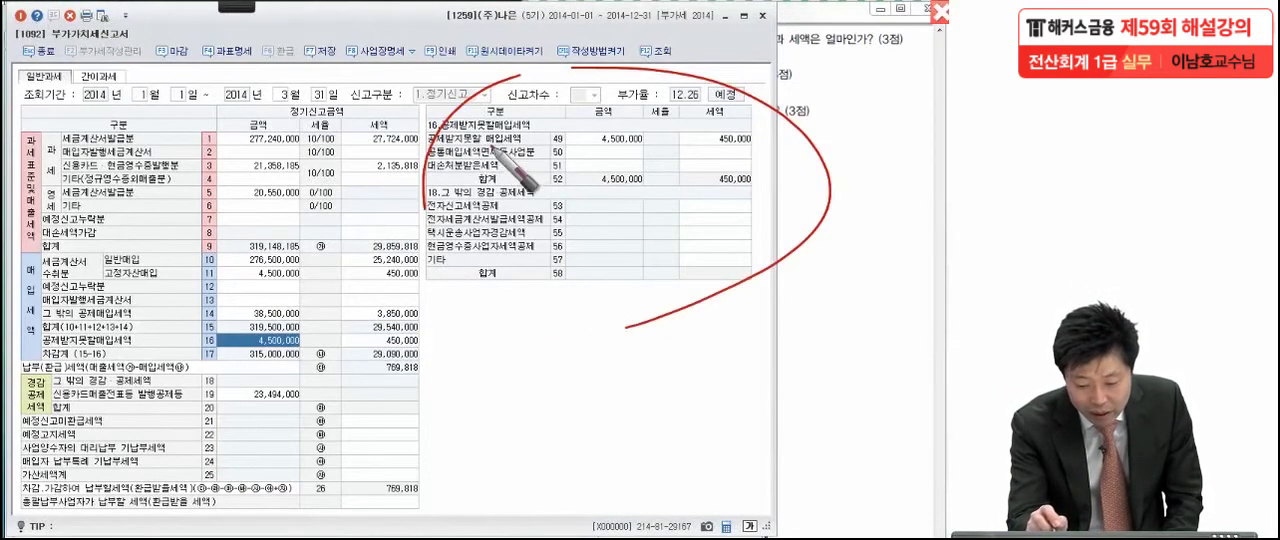
{"action": "mouse_move", "coordinate": [655, 140]}
{"action": "left_mouse_down"}
{"action": "mouse_move", "coordinate": [572, 148]}
{"action": "mouse_move", "coordinate": [655, 137]}
{"action": "left_mouse_up"}
{"action": "mouse_move", "coordinate": [770, 147]}
{"action": "left_mouse_down"}
{"action": "mouse_move", "coordinate": [686, 130]}
{"action": "mouse_move", "coordinate": [712, 195]}
{"action": "left_mouse_up"}
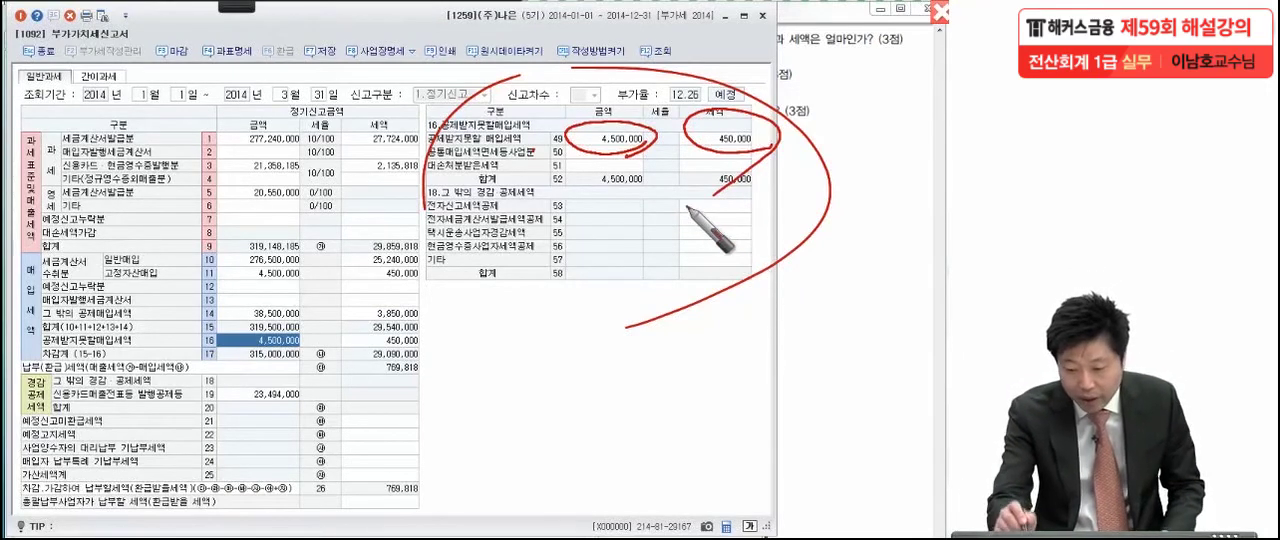
{"action": "left_click_drag", "start_coordinate": [649, 154], "coordinate": [649, 163]}
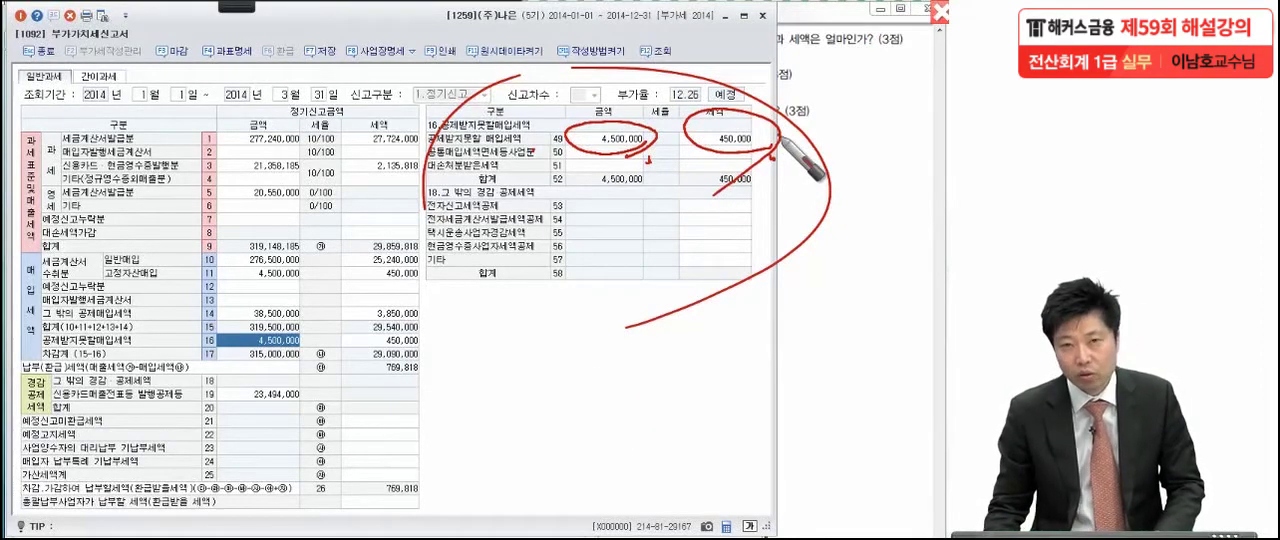
Return to the exam PDF and mark 가장 큰 월, 판매비와관리비 and 1월부터 3월까지 in 문제 6 item (2)
{"action": "left_click", "coordinate": [858, 118]}
{"action": "left_click_drag", "start_coordinate": [756, 250], "coordinate": [756, 231]}
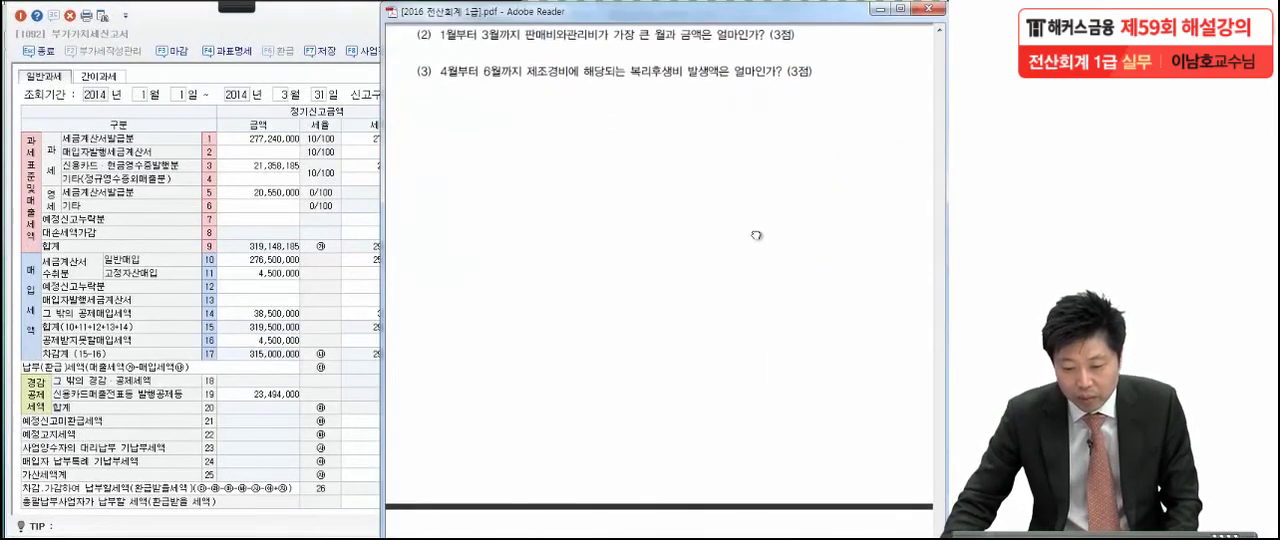
{"action": "left_click", "coordinate": [245, 7]}
{"action": "left_click", "coordinate": [66, 28]}
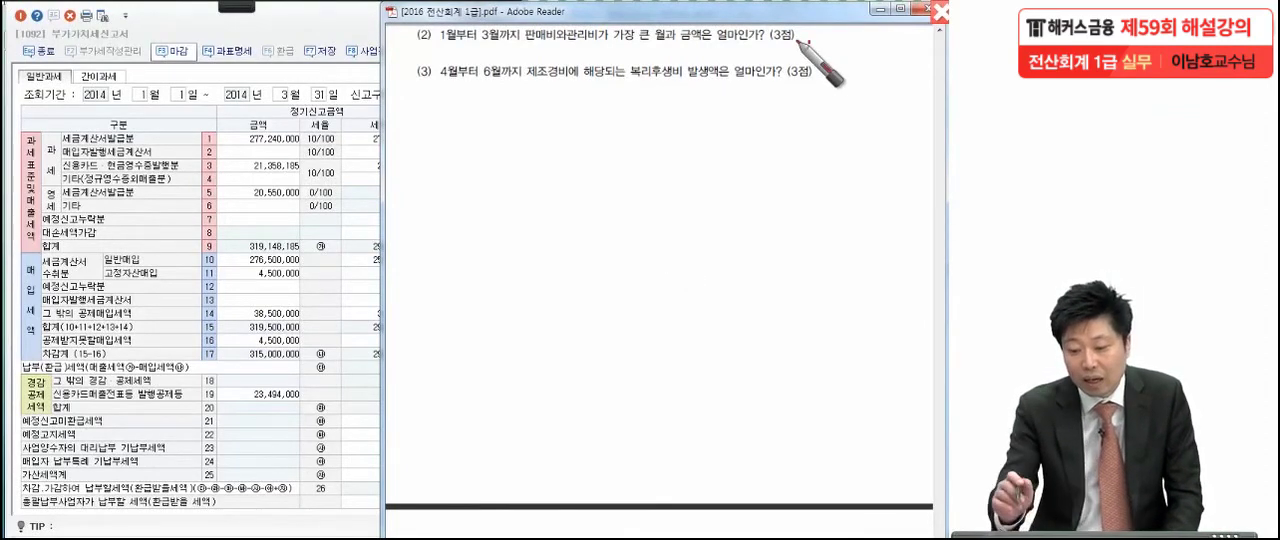
{"action": "left_click_drag", "start_coordinate": [657, 45], "coordinate": [640, 68]}
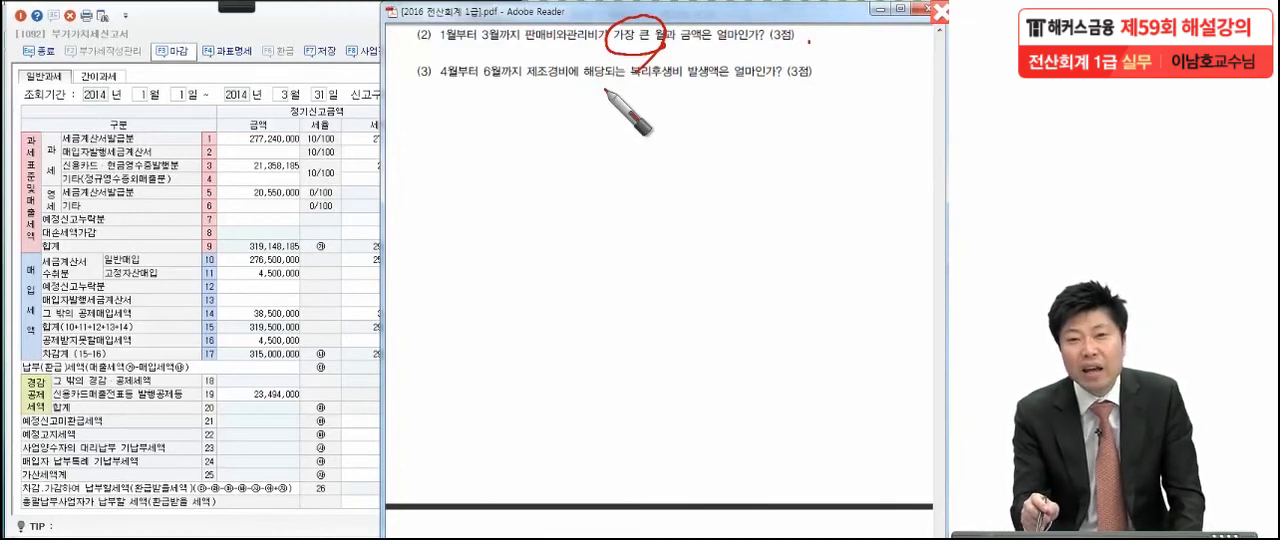
{"action": "mouse_move", "coordinate": [523, 21]}
{"action": "left_mouse_down"}
{"action": "mouse_move", "coordinate": [523, 51]}
{"action": "mouse_move", "coordinate": [568, 20]}
{"action": "mouse_move", "coordinate": [601, 47]}
{"action": "mouse_move", "coordinate": [523, 47]}
{"action": "left_mouse_up"}
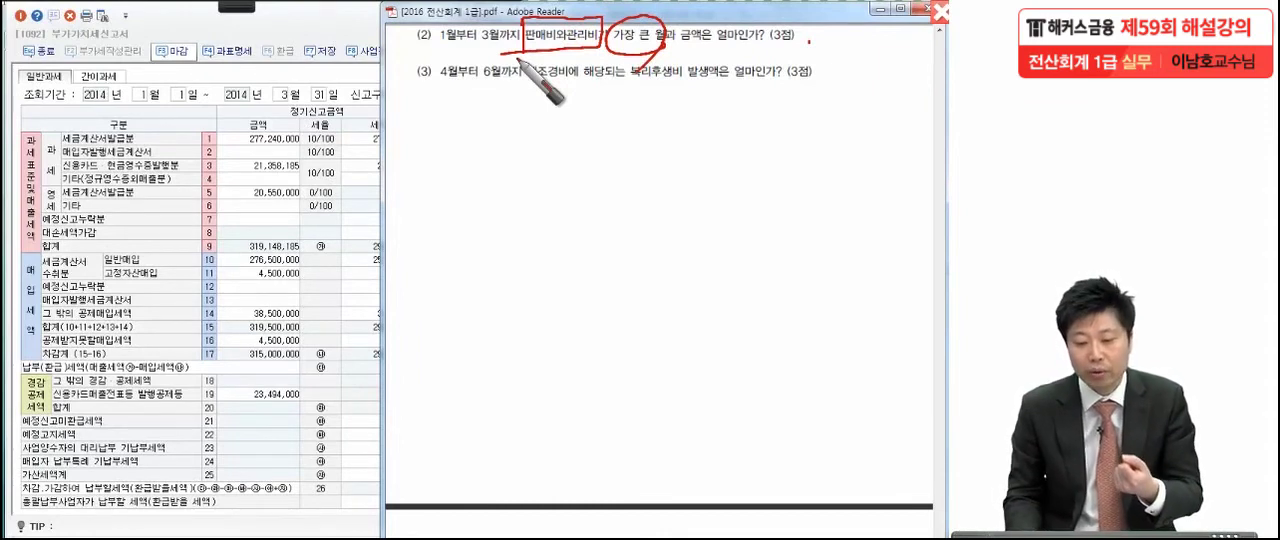
{"action": "mouse_move", "coordinate": [420, 51]}
{"action": "left_mouse_down"}
{"action": "mouse_move", "coordinate": [524, 44]}
{"action": "mouse_move", "coordinate": [485, 52]}
{"action": "mouse_move", "coordinate": [430, 28]}
{"action": "mouse_move", "coordinate": [515, 50]}
{"action": "left_mouse_up"}
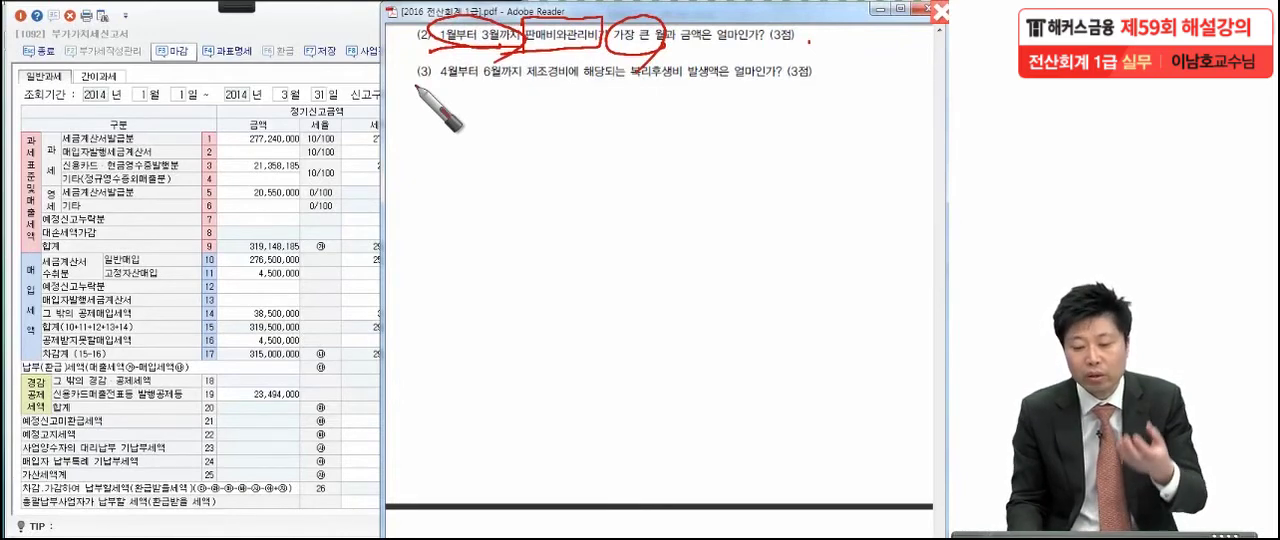
Draw an arrow from the period in item (2) and handwrite 일(월)계표 below the questions
{"action": "left_click_drag", "start_coordinate": [500, 56], "coordinate": [370, 182]}
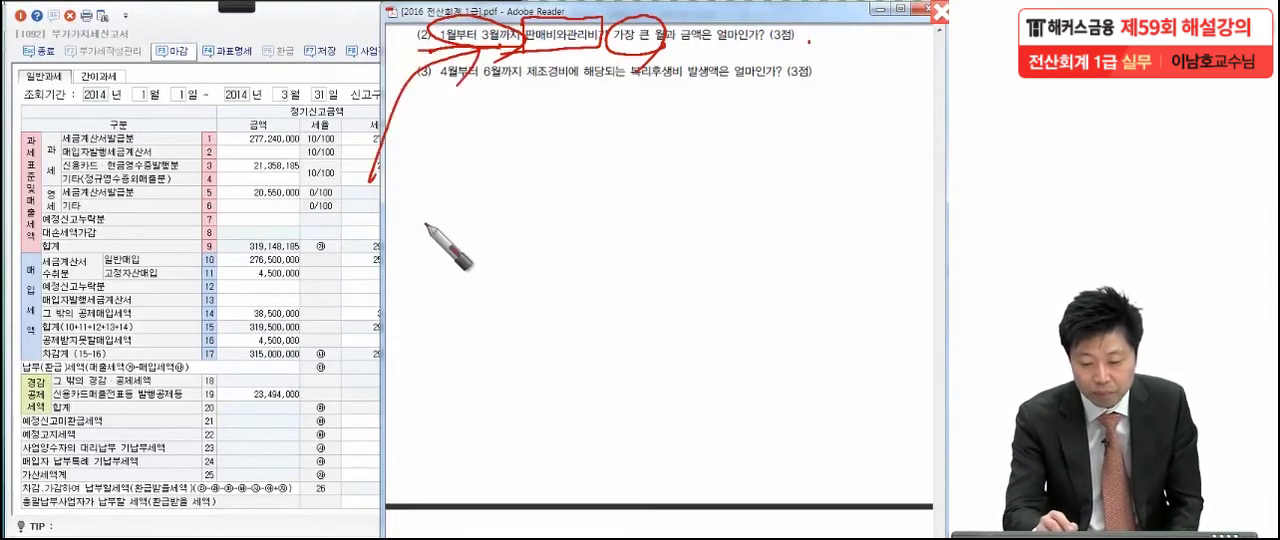
{"action": "mouse_move", "coordinate": [340, 218]}
{"action": "left_mouse_down"}
{"action": "mouse_move", "coordinate": [368, 226]}
{"action": "mouse_move", "coordinate": [390, 256]}
{"action": "left_mouse_up"}
{"action": "mouse_move", "coordinate": [392, 191]}
{"action": "left_mouse_down"}
{"action": "mouse_move", "coordinate": [406, 192]}
{"action": "mouse_move", "coordinate": [389, 214]}
{"action": "mouse_move", "coordinate": [466, 191]}
{"action": "mouse_move", "coordinate": [503, 243]}
{"action": "mouse_move", "coordinate": [520, 242]}
{"action": "mouse_move", "coordinate": [526, 194]}
{"action": "mouse_move", "coordinate": [543, 214]}
{"action": "mouse_move", "coordinate": [571, 194]}
{"action": "mouse_move", "coordinate": [634, 206]}
{"action": "mouse_move", "coordinate": [657, 196]}
{"action": "mouse_move", "coordinate": [660, 235]}
{"action": "mouse_move", "coordinate": [704, 244]}
{"action": "left_mouse_up"}
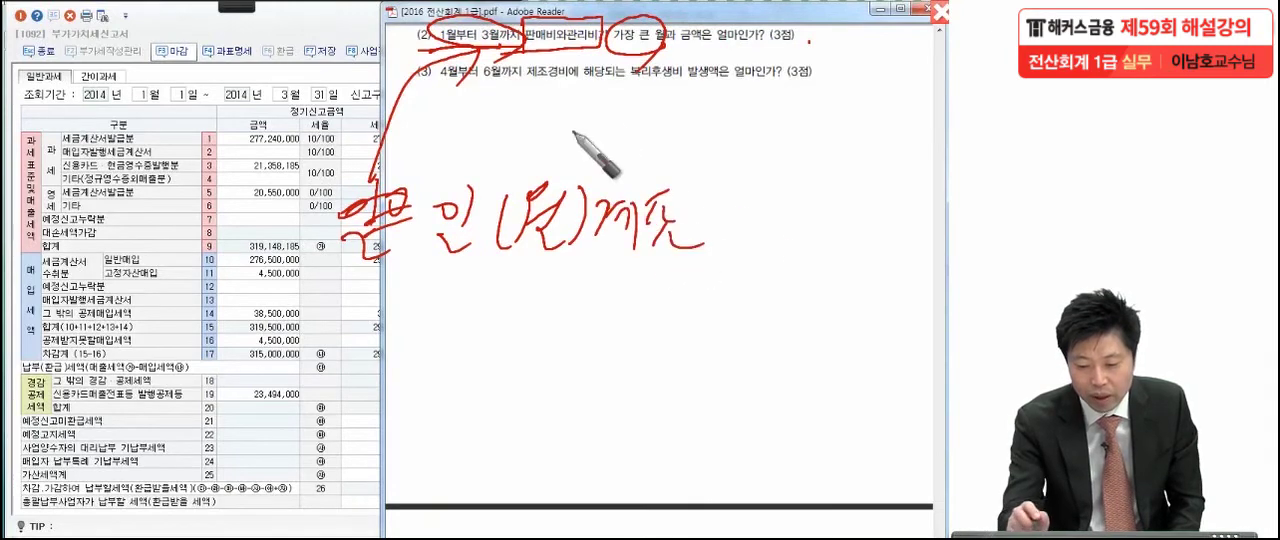
Re-mark the period and 판매비와관리비 in item (2) with the pen and draw a circled star beside the question
{"action": "left_click_drag", "start_coordinate": [586, 18], "coordinate": [523, 22]}
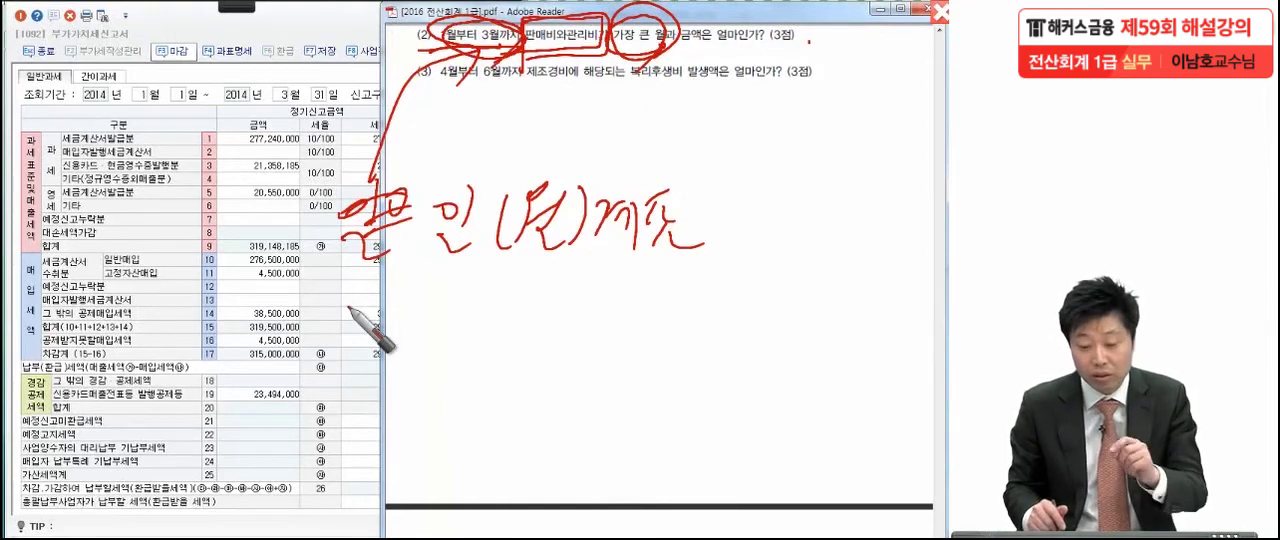
{"action": "mouse_move", "coordinate": [410, 54]}
{"action": "left_mouse_down"}
{"action": "mouse_move", "coordinate": [440, 50]}
{"action": "mouse_move", "coordinate": [414, 56]}
{"action": "left_mouse_up"}
{"action": "mouse_move", "coordinate": [366, 21]}
{"action": "left_mouse_down"}
{"action": "mouse_move", "coordinate": [341, 102]}
{"action": "mouse_move", "coordinate": [300, 95]}
{"action": "mouse_move", "coordinate": [292, 135]}
{"action": "left_mouse_up"}
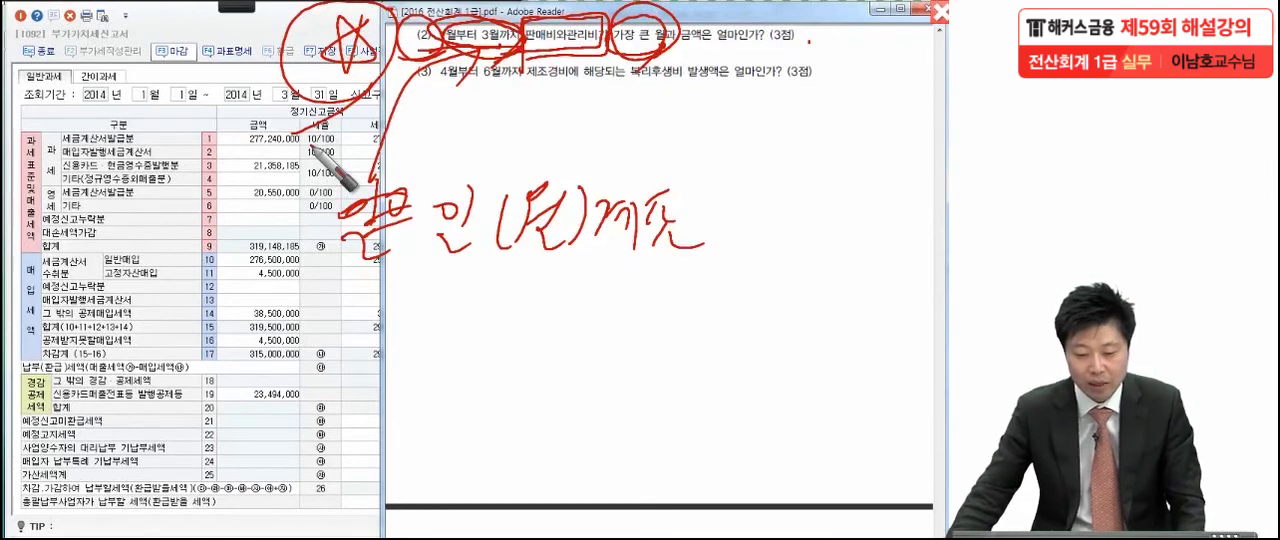
Switch to KcLep, close the 부가가치세신고서, and open the 월계표 view of 일계표(월계표) under 회계관리
{"action": "left_click", "coordinate": [280, 103]}
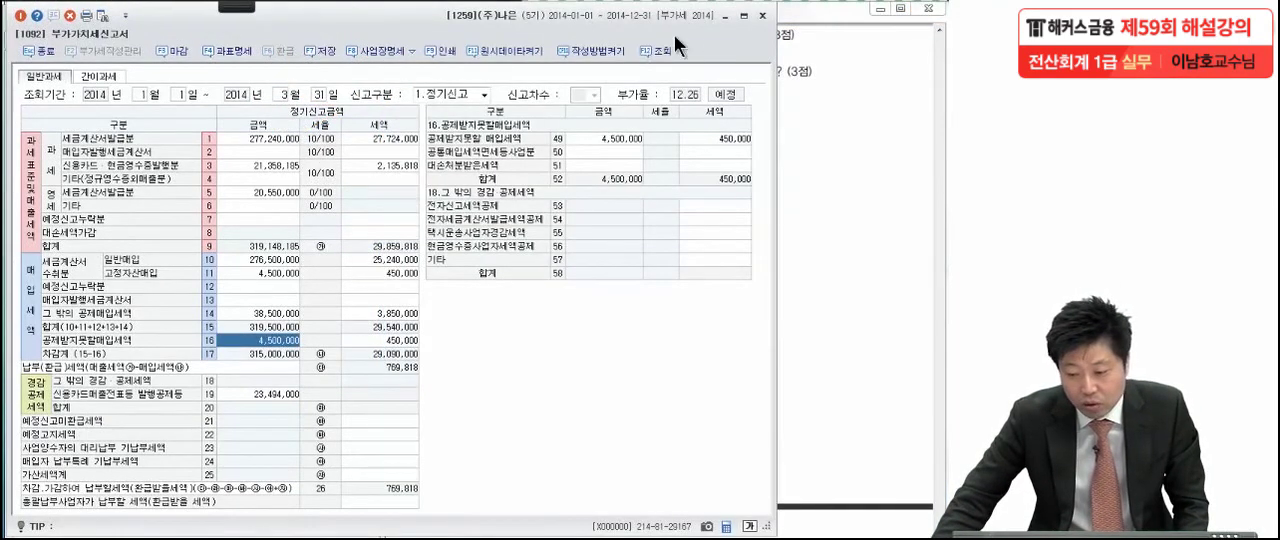
{"action": "left_click", "coordinate": [763, 19]}
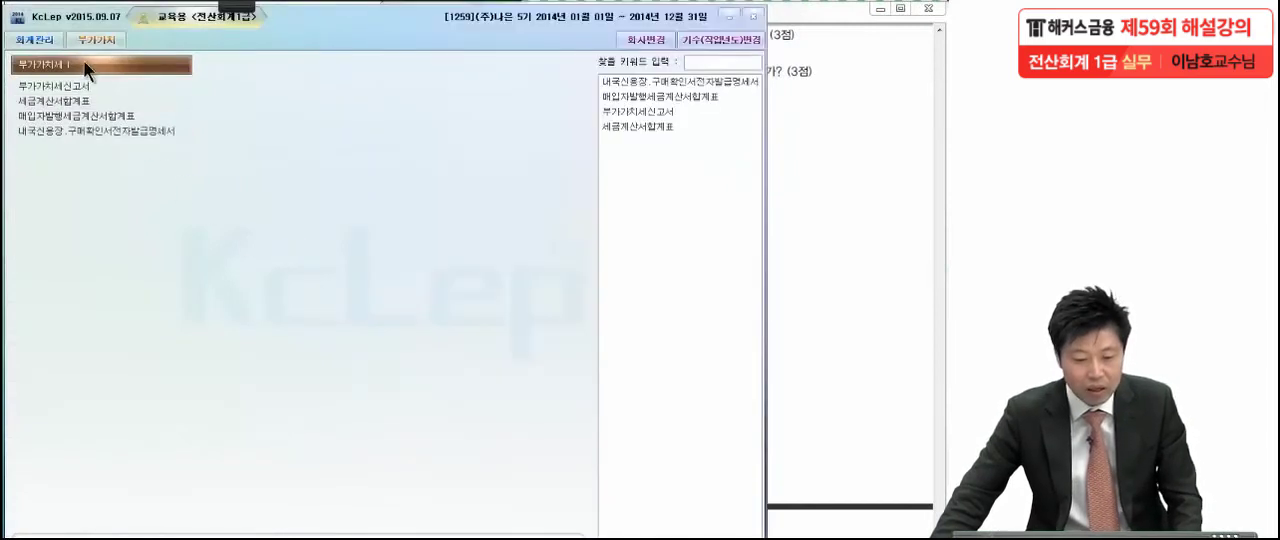
{"action": "left_click", "coordinate": [33, 40]}
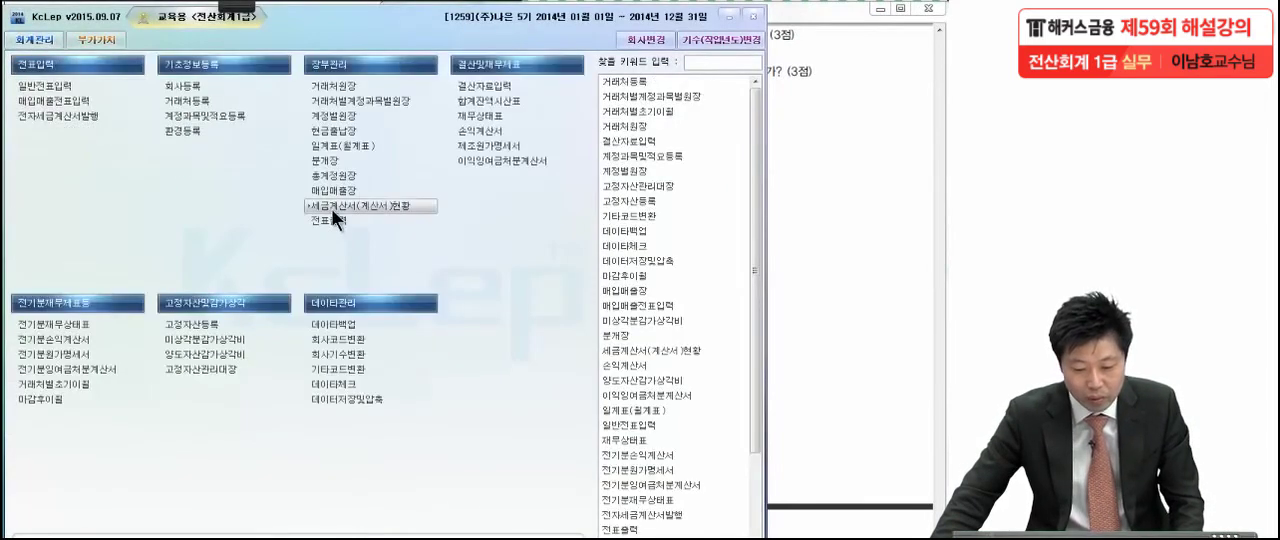
{"action": "left_click", "coordinate": [333, 147]}
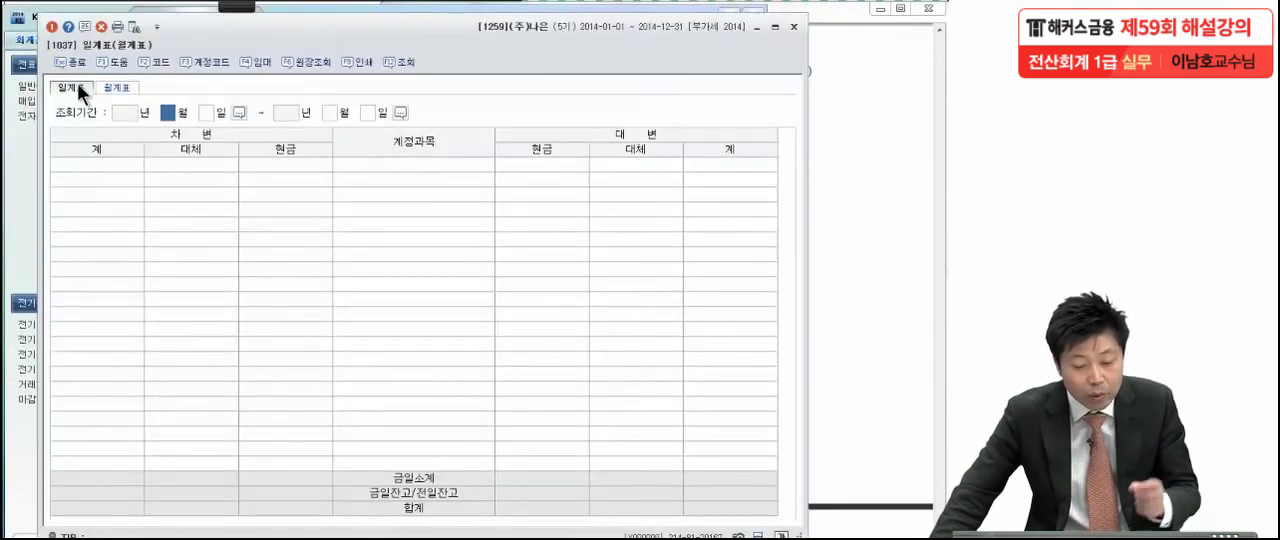
{"action": "left_click", "coordinate": [116, 88]}
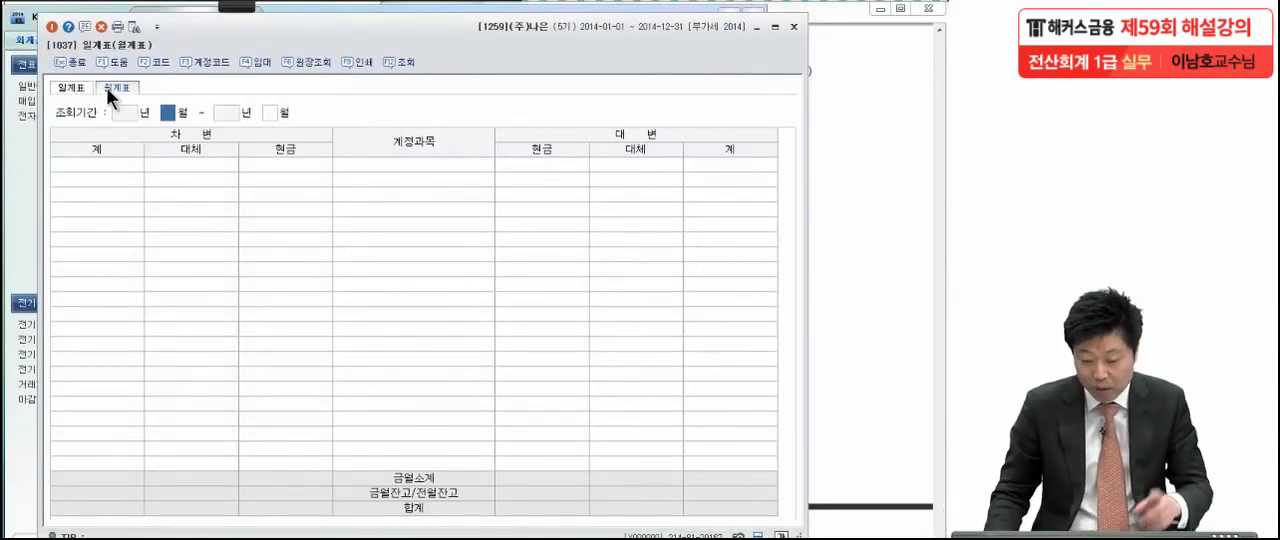
Load the 월계표 for January 2014 only and select the debit 계 amount of 판매비및일반관리비
{"action": "type", "text": "1"}
{"action": "key", "text": "Return"}
{"action": "type", "text": "1"}
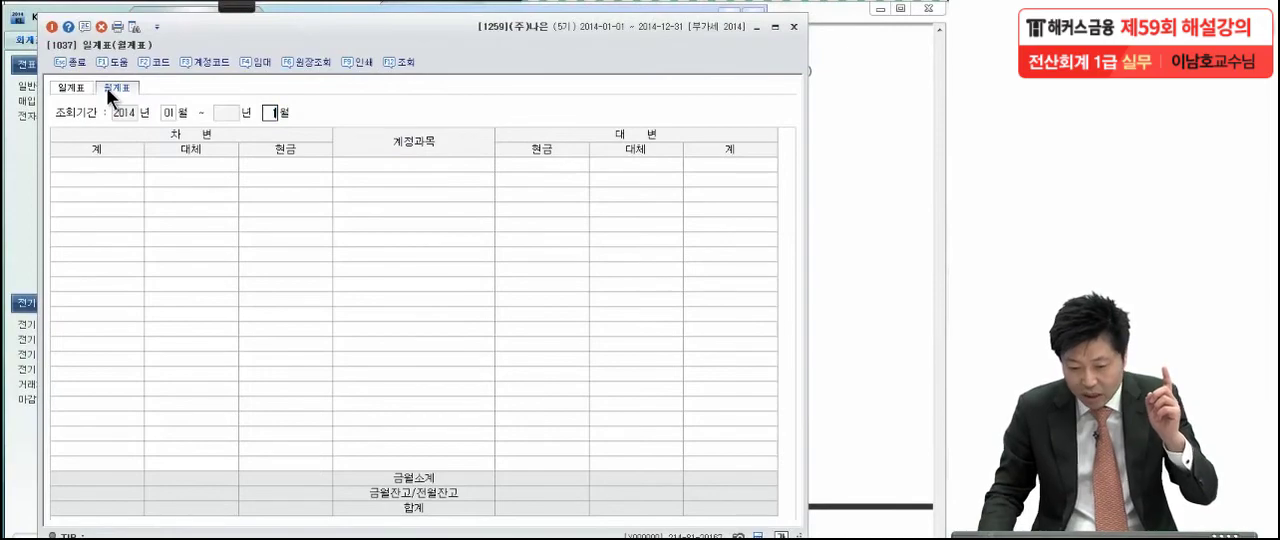
{"action": "key", "text": "Return"}
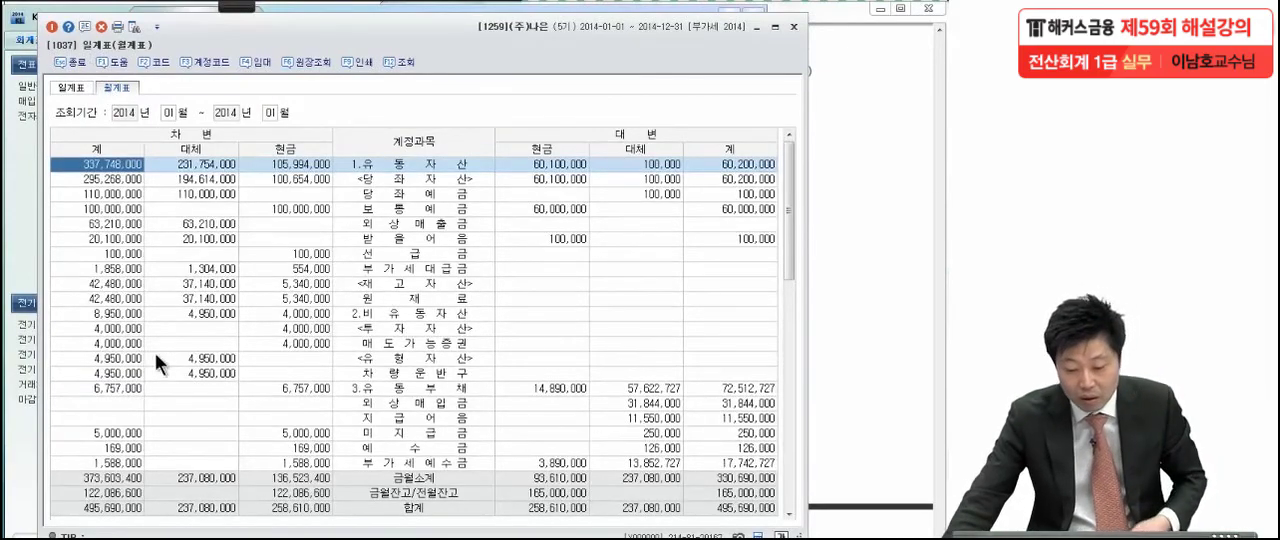
{"action": "left_click", "coordinate": [240, 357]}
{"action": "scroll", "coordinate": [244, 357], "scroll_direction": "down", "scroll_amount": 3}
{"action": "scroll", "coordinate": [244, 357], "scroll_direction": "down", "scroll_amount": 10}
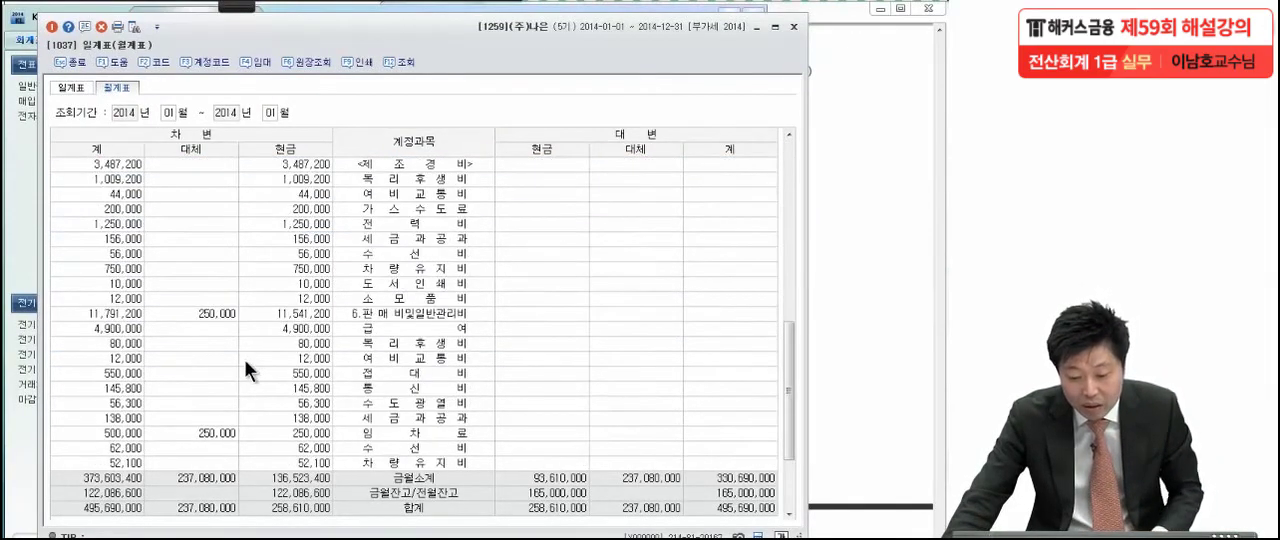
{"action": "left_click", "coordinate": [375, 268]}
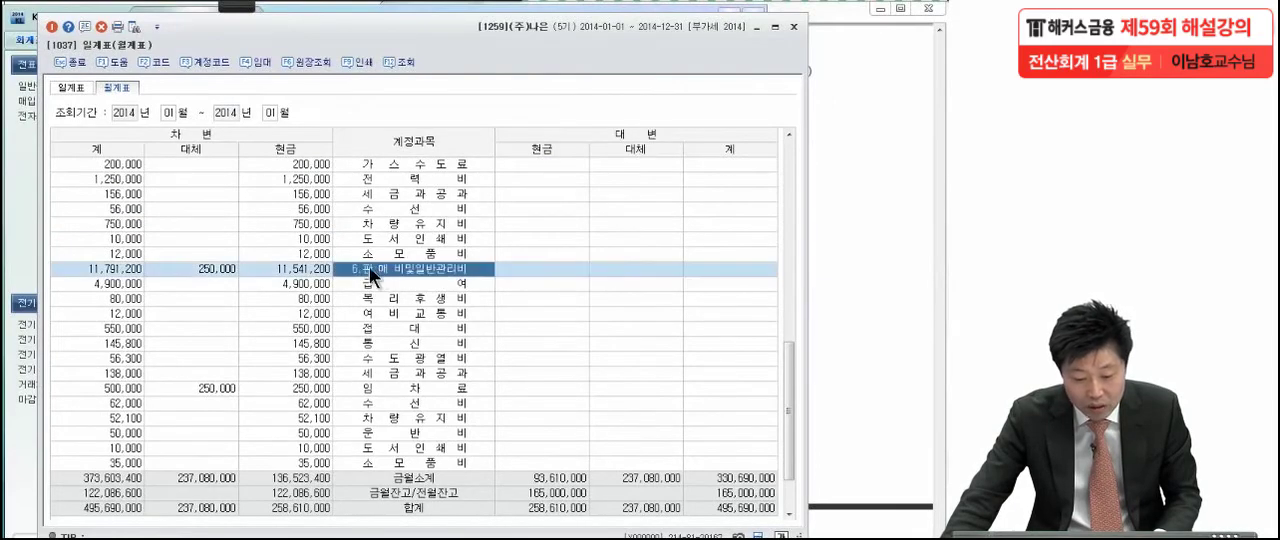
{"action": "left_click", "coordinate": [117, 270]}
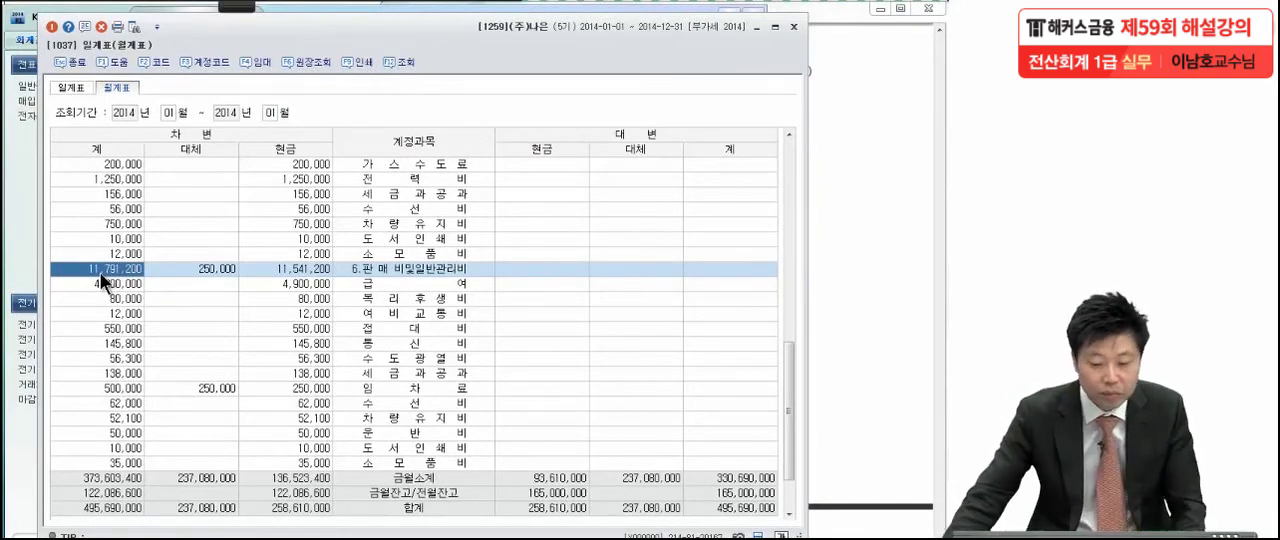
Set the 월계표 period to month 02 through 02 and select the debit 계 amount of 판매비및일반관리비
{"action": "left_click", "coordinate": [170, 110]}
{"action": "type", "text": "02"}
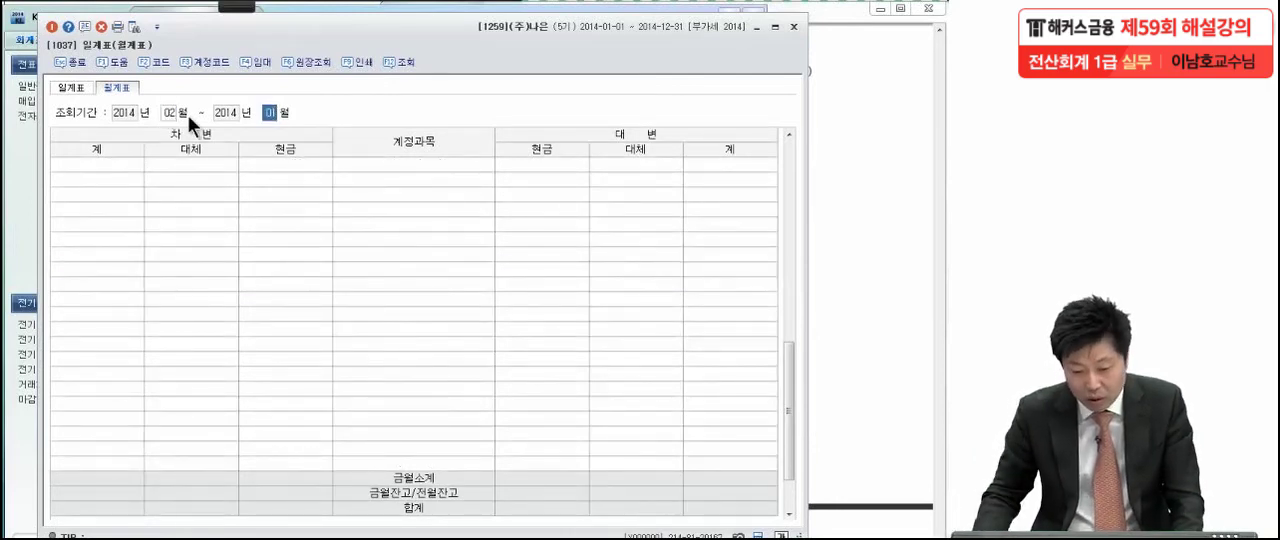
{"action": "type", "text": "02"}
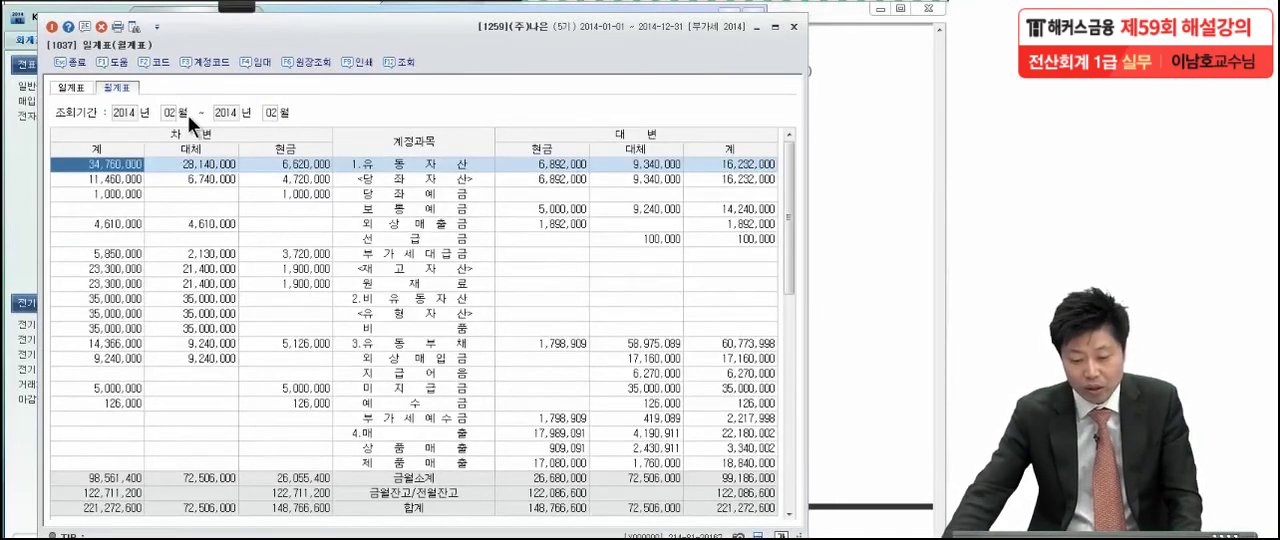
{"action": "left_click", "coordinate": [227, 331]}
{"action": "scroll", "coordinate": [220, 338], "scroll_direction": "down", "scroll_amount": 8}
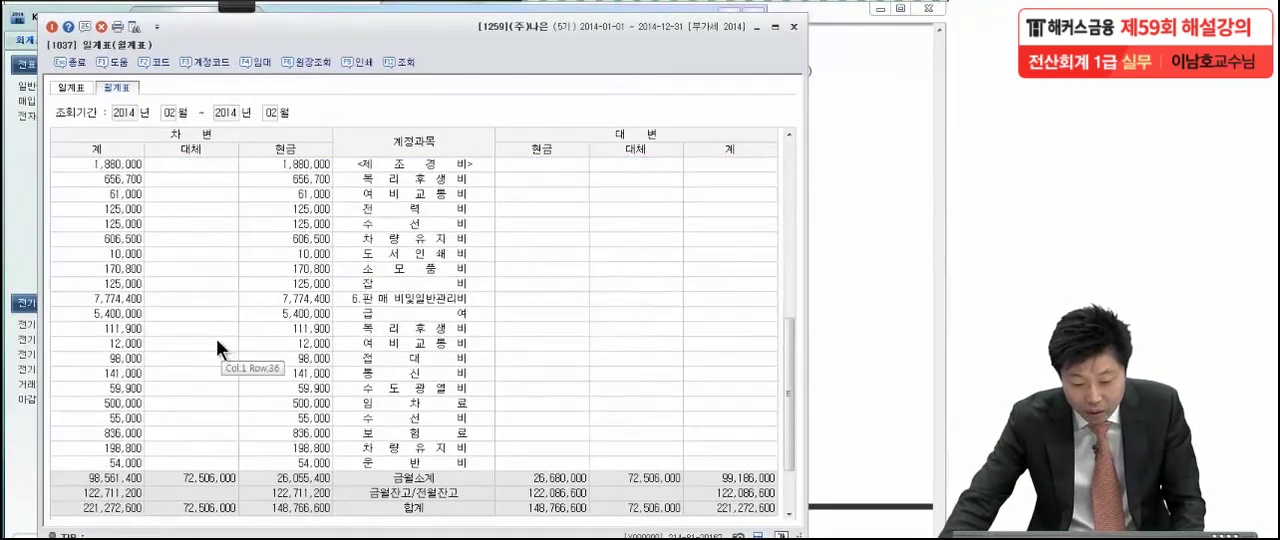
{"action": "left_click", "coordinate": [135, 298]}
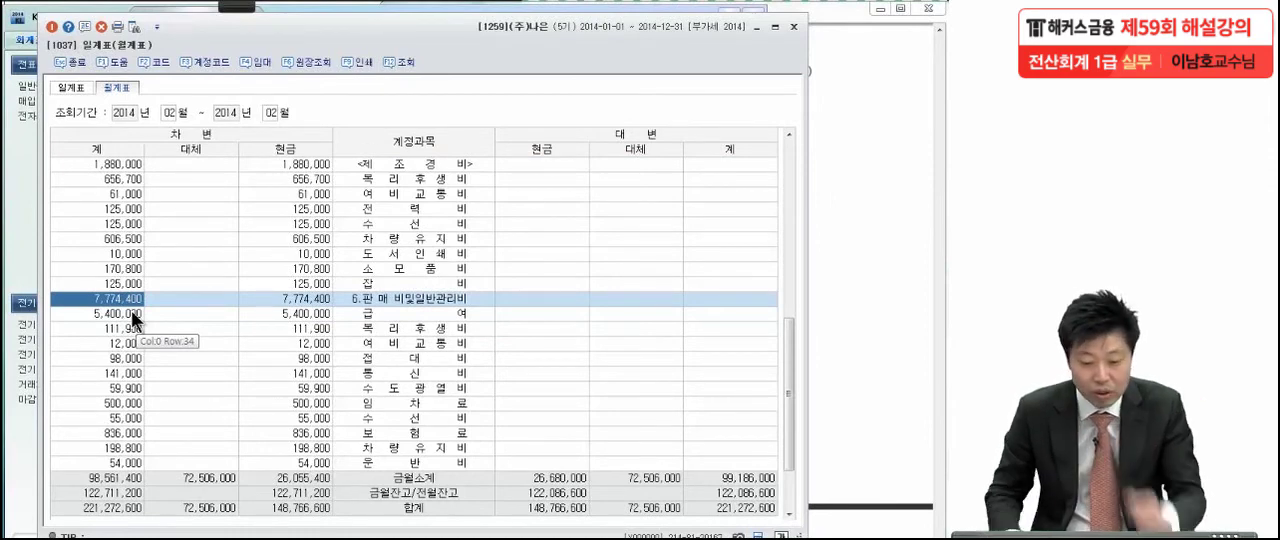
Set the 월계표 period to month 03 through 03 and select the debit 계 amount of 판매비및일반관리비
{"action": "left_click", "coordinate": [164, 113]}
{"action": "type", "text": "3"}
{"action": "key", "text": "Return"}
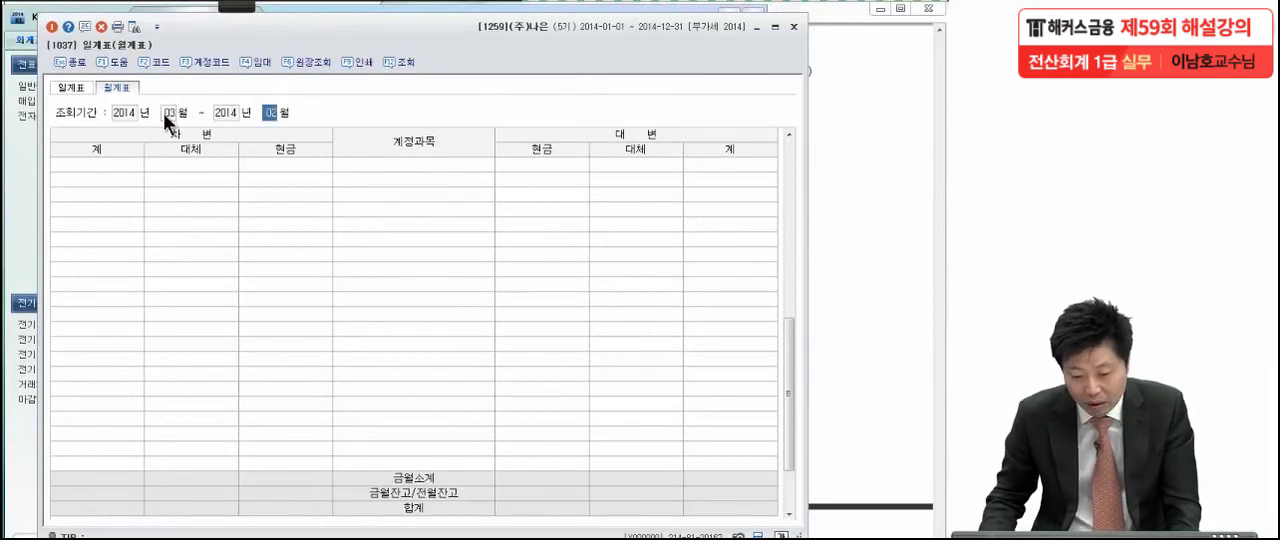
{"action": "type", "text": "3"}
{"action": "key", "text": "Return"}
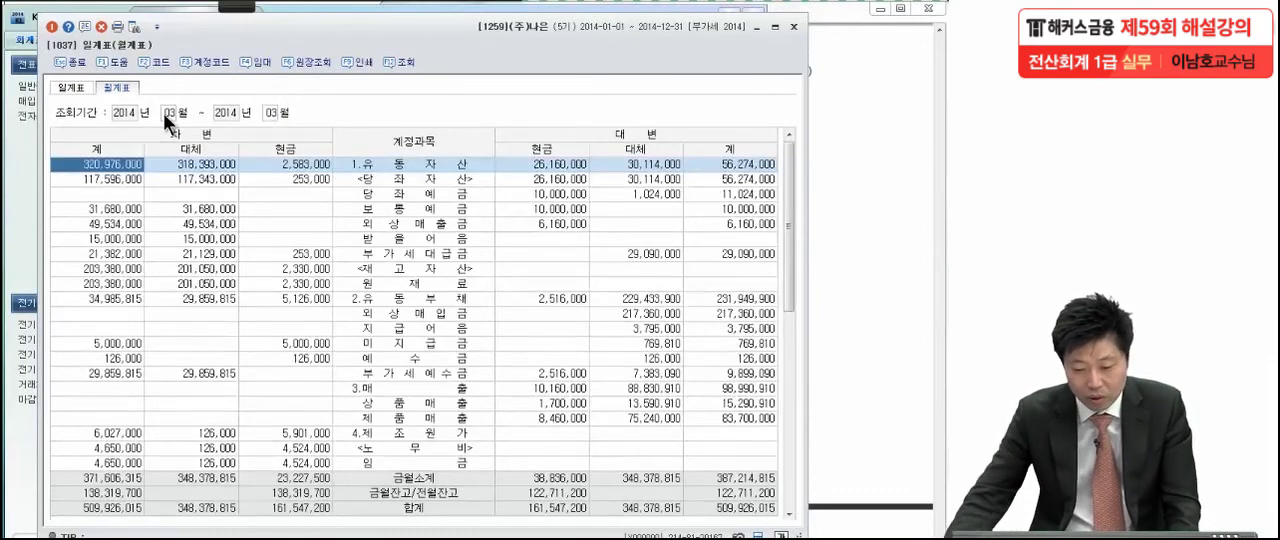
{"action": "left_click", "coordinate": [200, 284]}
{"action": "scroll", "coordinate": [238, 240], "scroll_direction": "down", "scroll_amount": 5}
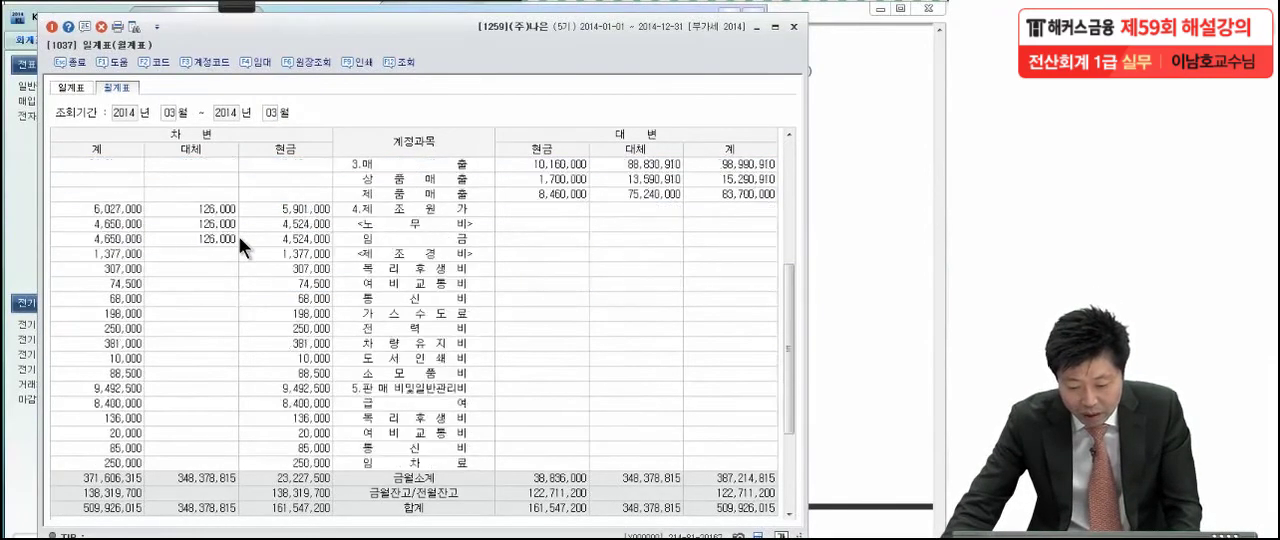
{"action": "left_click", "coordinate": [109, 387]}
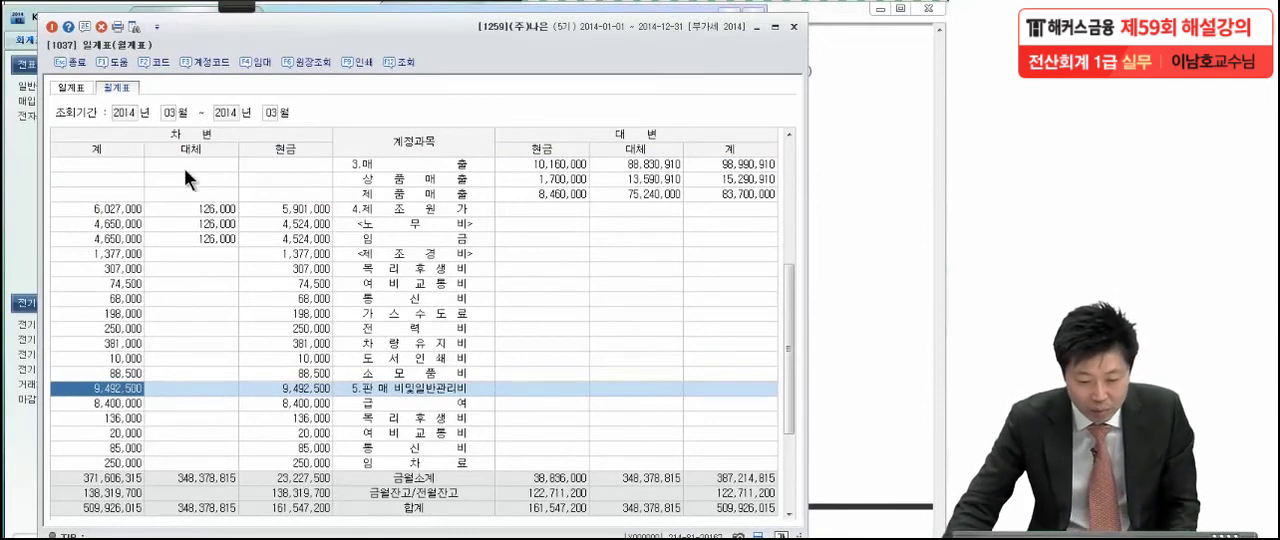
Reload the 월계표 for month 01 through 01 and select the 판매비및일반관리비 debit 계 amount again
{"action": "left_click", "coordinate": [170, 112]}
{"action": "type", "text": "1"}
{"action": "key", "text": "Return"}
{"action": "type", "text": "1"}
{"action": "key", "text": "Return"}
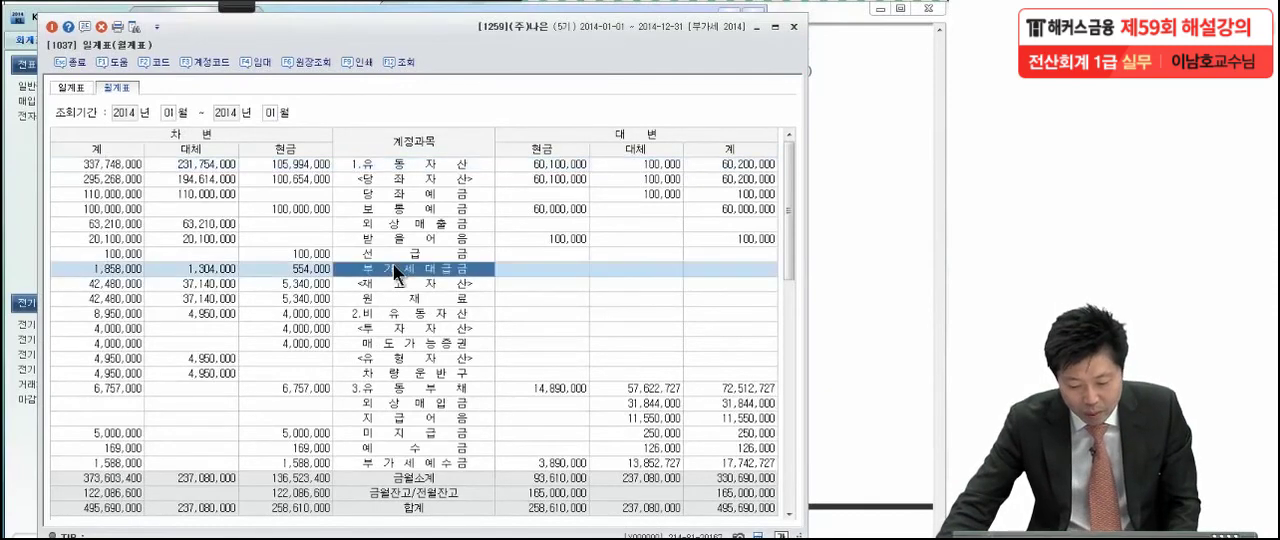
{"action": "scroll", "coordinate": [404, 258], "scroll_direction": "down", "scroll_amount": 2}
{"action": "scroll", "coordinate": [404, 258], "scroll_direction": "down", "scroll_amount": 4}
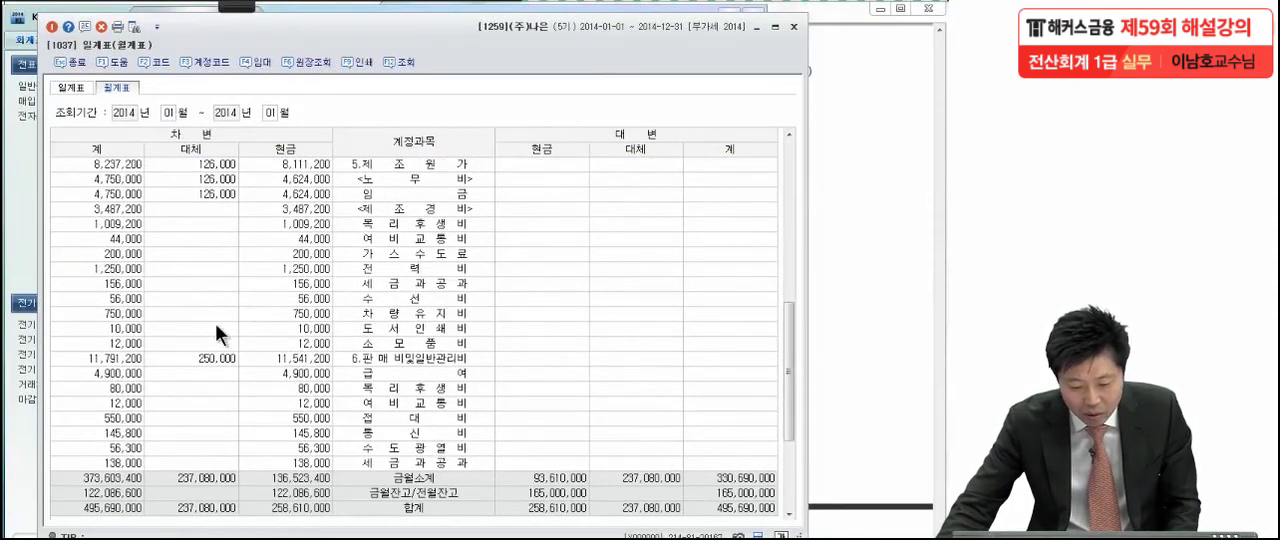
{"action": "left_click", "coordinate": [127, 358]}
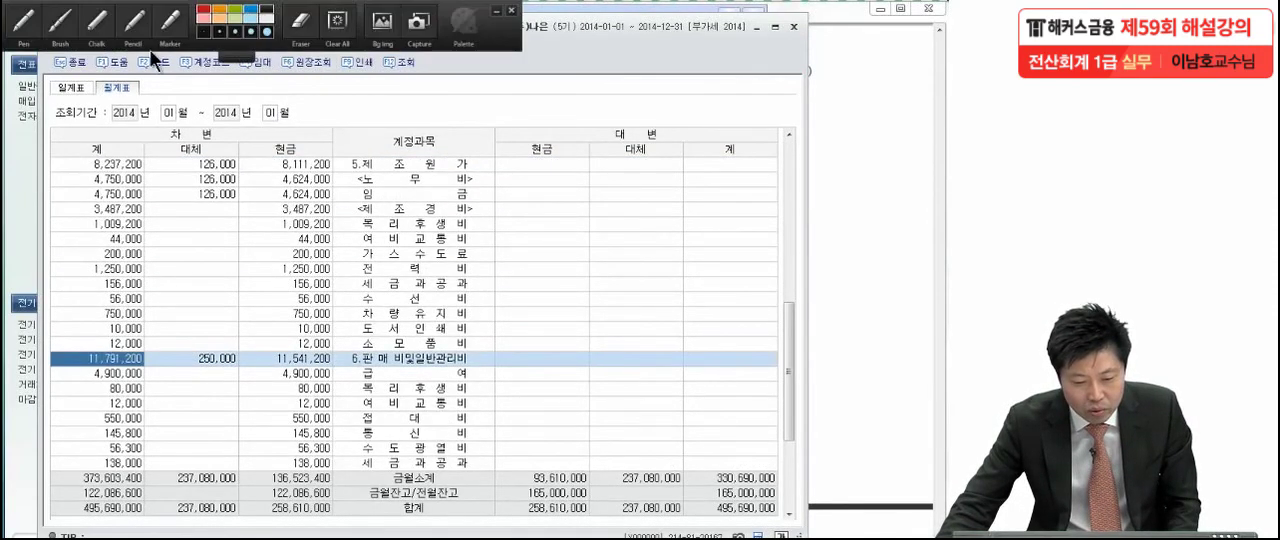
Circle the starting month 01 and the 판매비및일반관리비 debit total with the pen
{"action": "mouse_move", "coordinate": [252, 8]}
{"action": "left_click", "coordinate": [57, 24]}
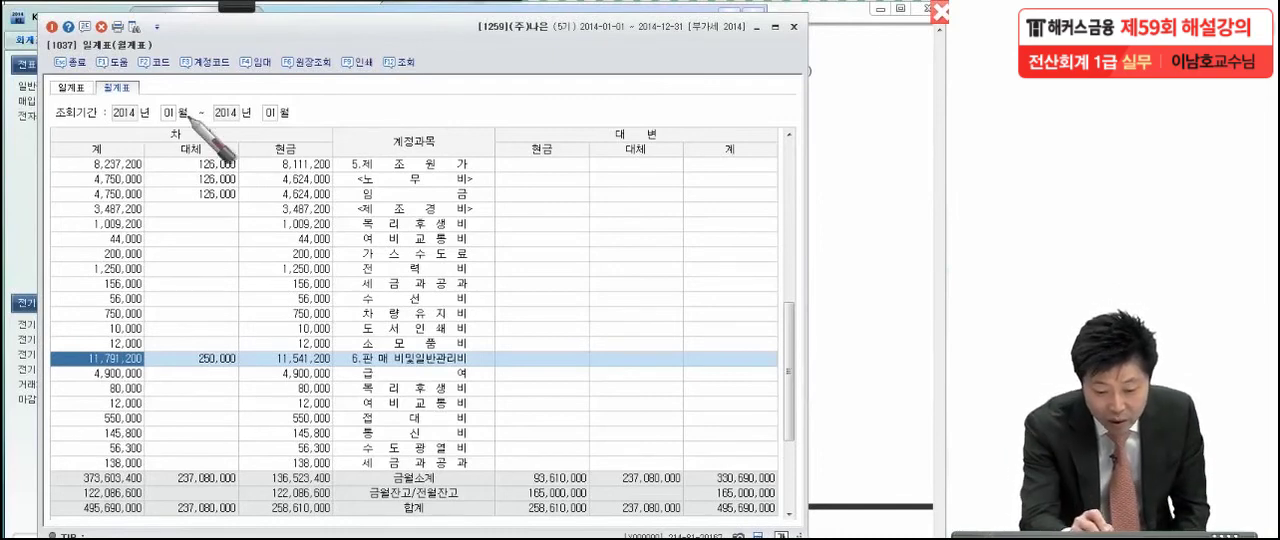
{"action": "left_click_drag", "start_coordinate": [185, 108], "coordinate": [172, 160]}
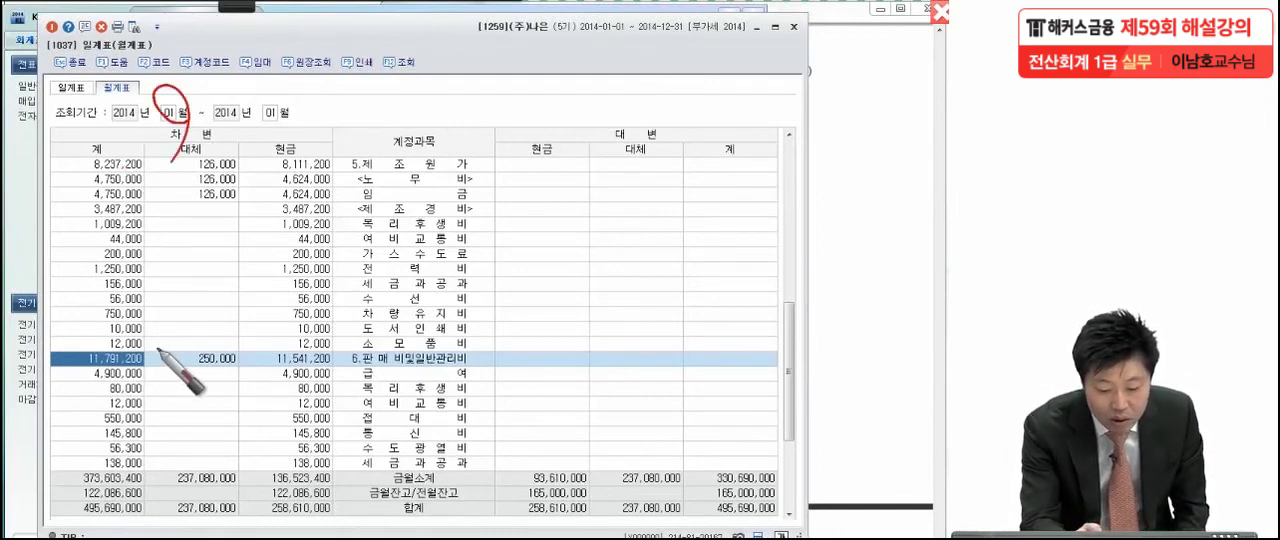
{"action": "mouse_move", "coordinate": [167, 362]}
{"action": "left_mouse_down"}
{"action": "mouse_move", "coordinate": [90, 373]}
{"action": "mouse_move", "coordinate": [60, 360]}
{"action": "mouse_move", "coordinate": [116, 348]}
{"action": "mouse_move", "coordinate": [165, 368]}
{"action": "left_mouse_up"}
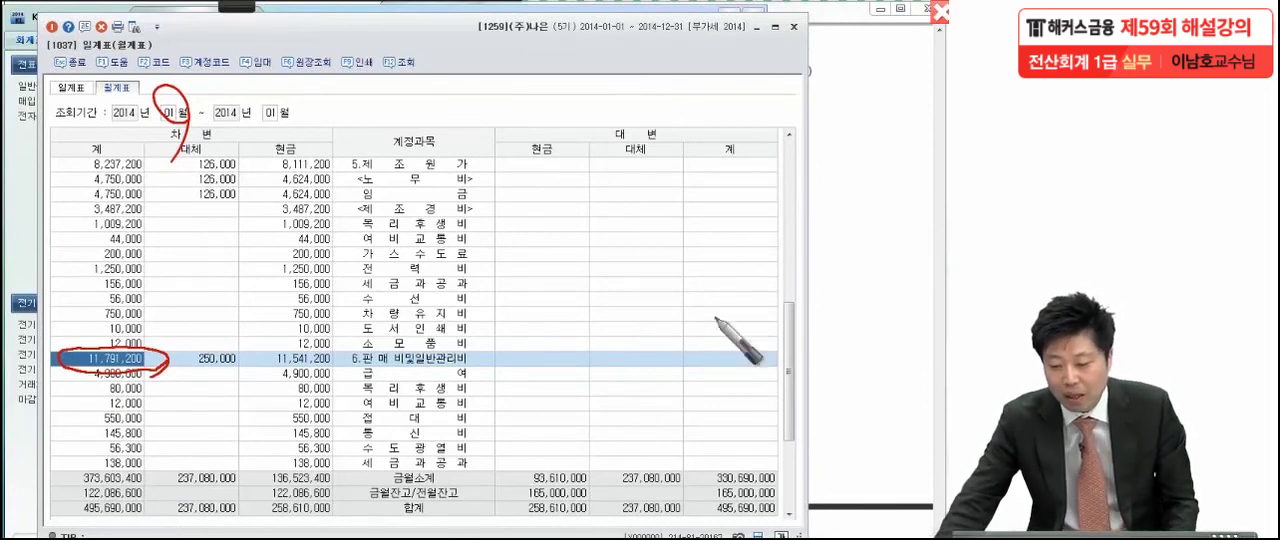
Return to the exam PDF, circle the period 4월부터 6월까지 in item (3), and clear the pen marks
{"action": "left_click", "coordinate": [853, 253]}
{"action": "scroll", "coordinate": [680, 365], "scroll_direction": "down", "scroll_amount": 1}
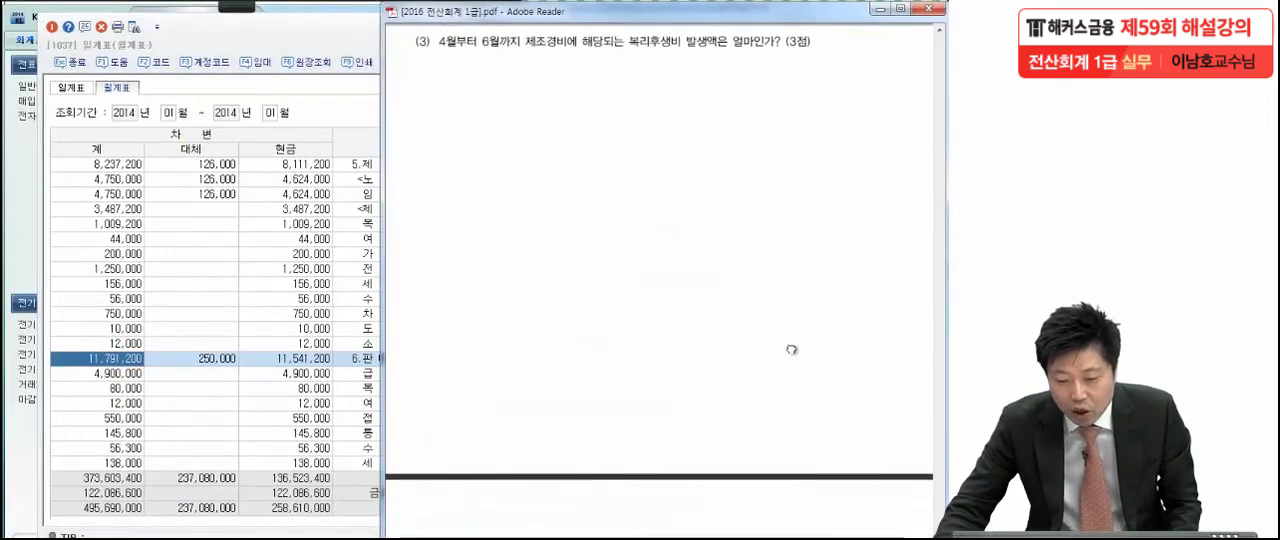
{"action": "mouse_move", "coordinate": [255, 6]}
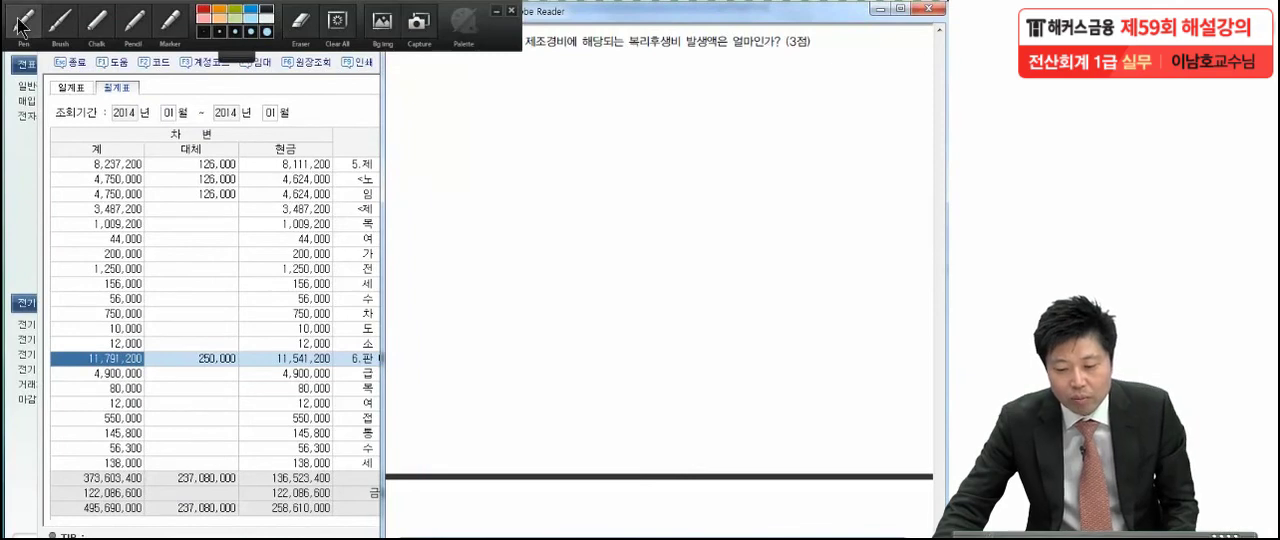
{"action": "left_click", "coordinate": [20, 22]}
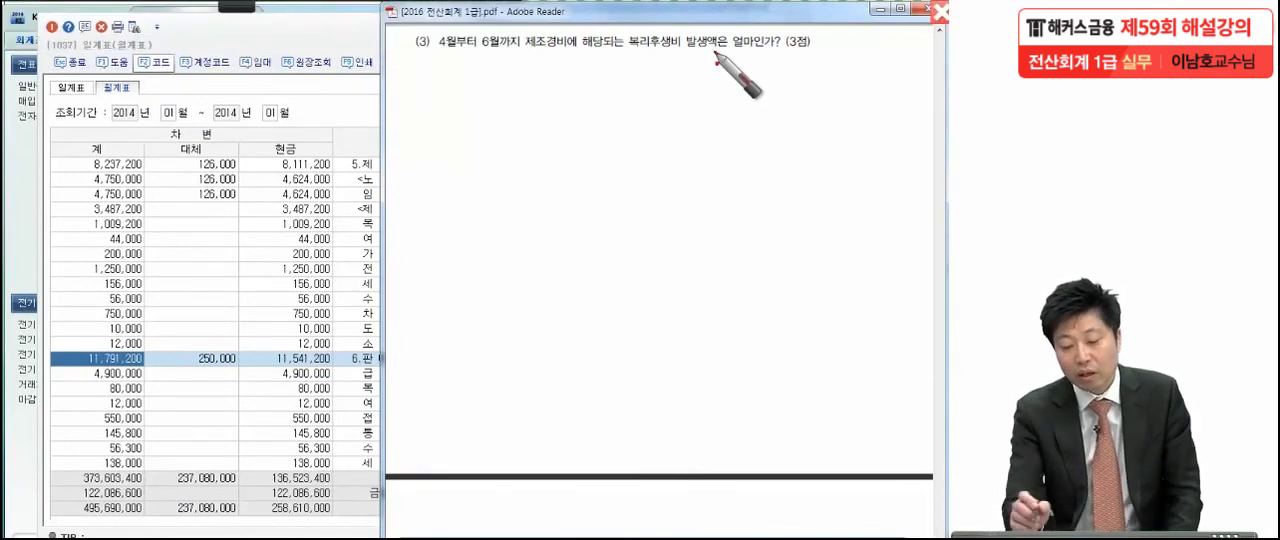
{"action": "mouse_move", "coordinate": [465, 14]}
{"action": "left_mouse_down"}
{"action": "mouse_move", "coordinate": [426, 60]}
{"action": "mouse_move", "coordinate": [430, 42]}
{"action": "left_mouse_up"}
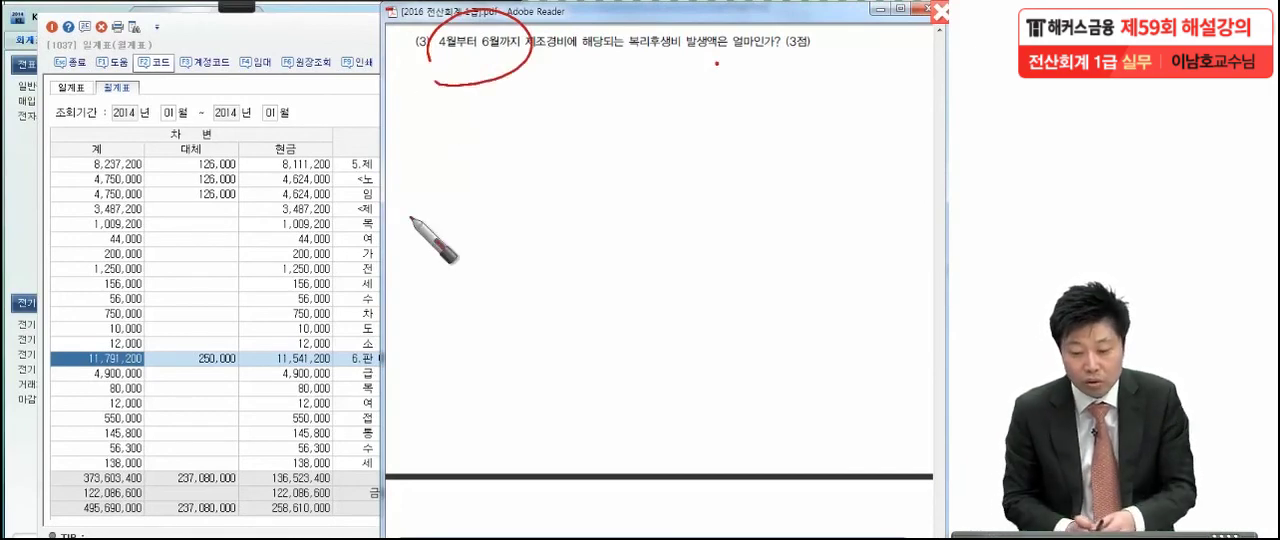
{"action": "key", "text": "Escape"}
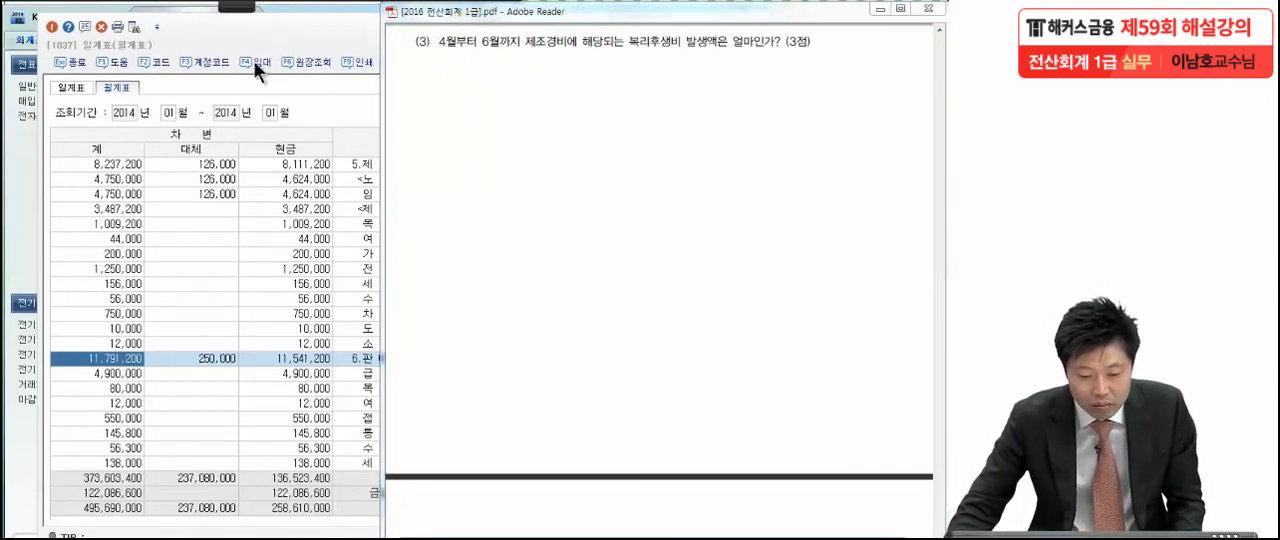
Load the 월계표 in KcLep for months 04 through 06 of 2014 and select the 제조경비 row
{"action": "left_click", "coordinate": [170, 112]}
{"action": "type", "text": "04"}
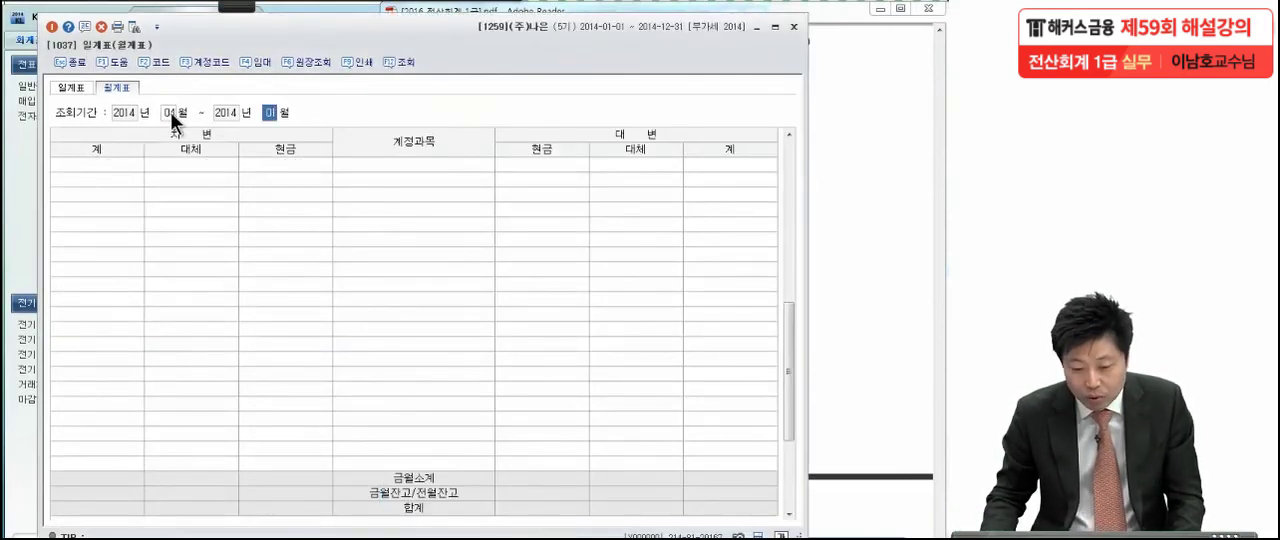
{"action": "type", "text": "06"}
{"action": "key", "text": "Return"}
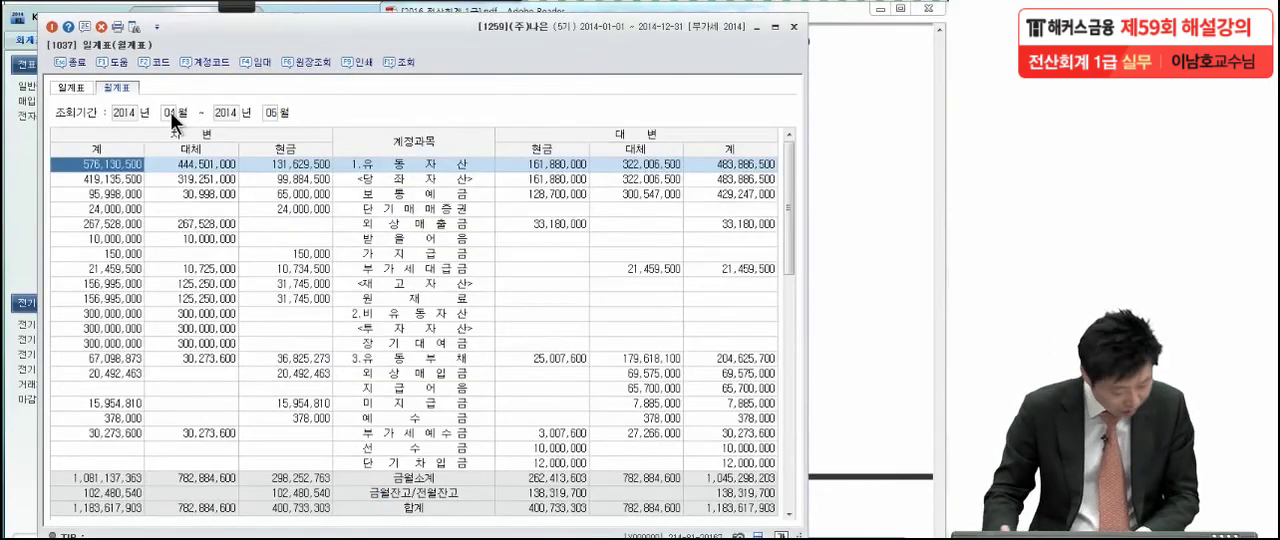
{"action": "scroll", "coordinate": [296, 338], "scroll_direction": "down", "scroll_amount": 10}
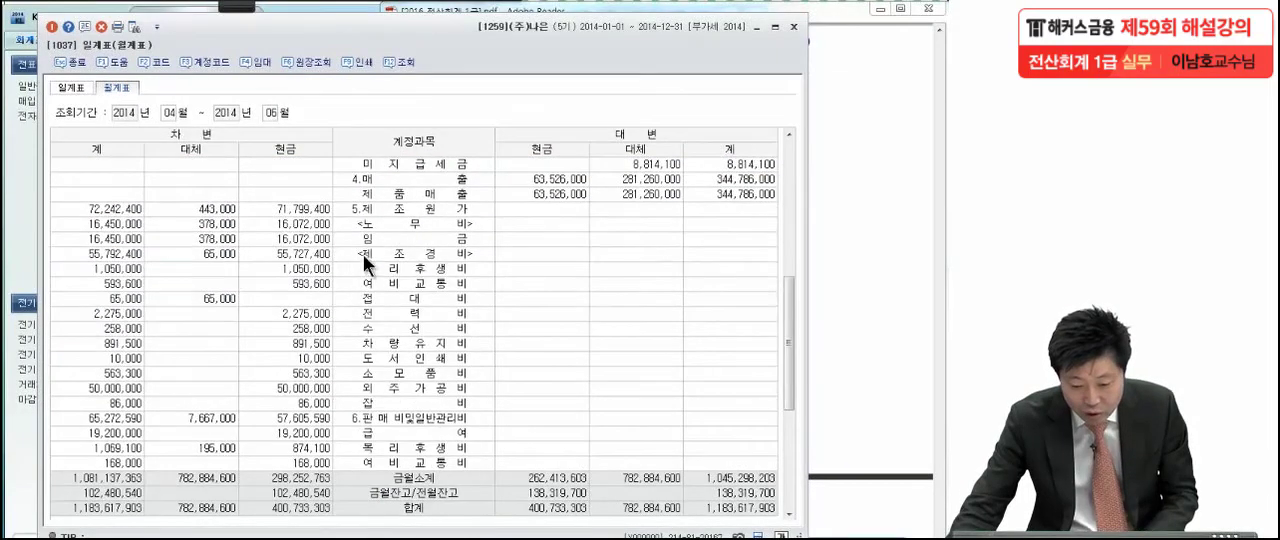
{"action": "left_click", "coordinate": [363, 254]}
Circle the group of accounts under 제조경비 and underline months 04 and 06 with the pen
{"action": "mouse_move", "coordinate": [197, 14]}
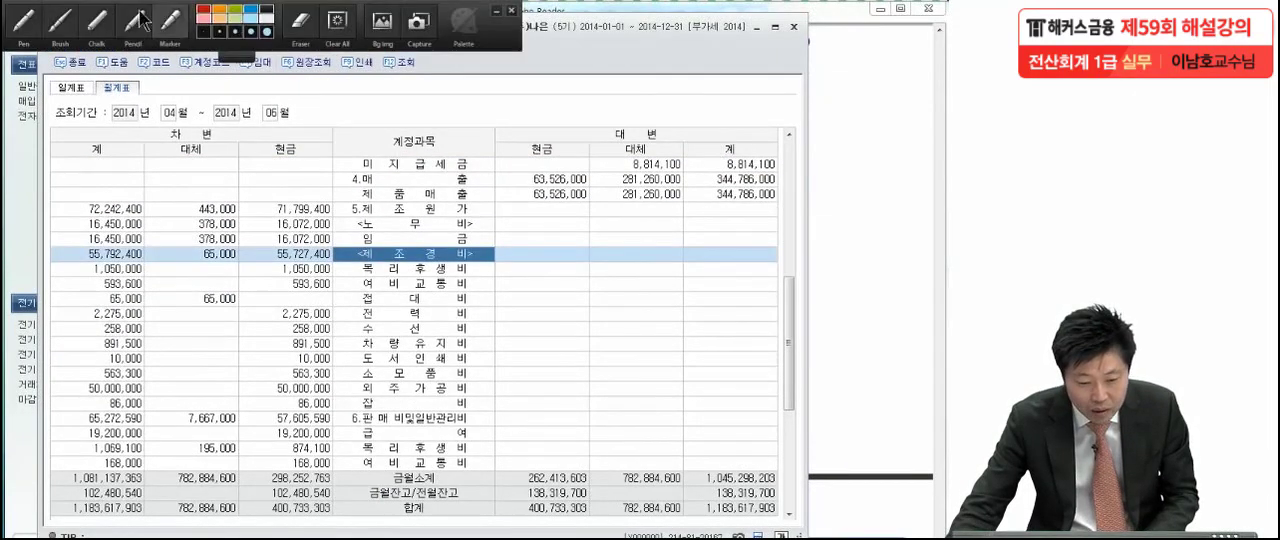
{"action": "left_click", "coordinate": [24, 24]}
{"action": "mouse_move", "coordinate": [474, 414]}
{"action": "left_mouse_down"}
{"action": "mouse_move", "coordinate": [434, 420]}
{"action": "mouse_move", "coordinate": [358, 268]}
{"action": "mouse_move", "coordinate": [516, 366]}
{"action": "mouse_move", "coordinate": [440, 470]}
{"action": "left_mouse_up"}
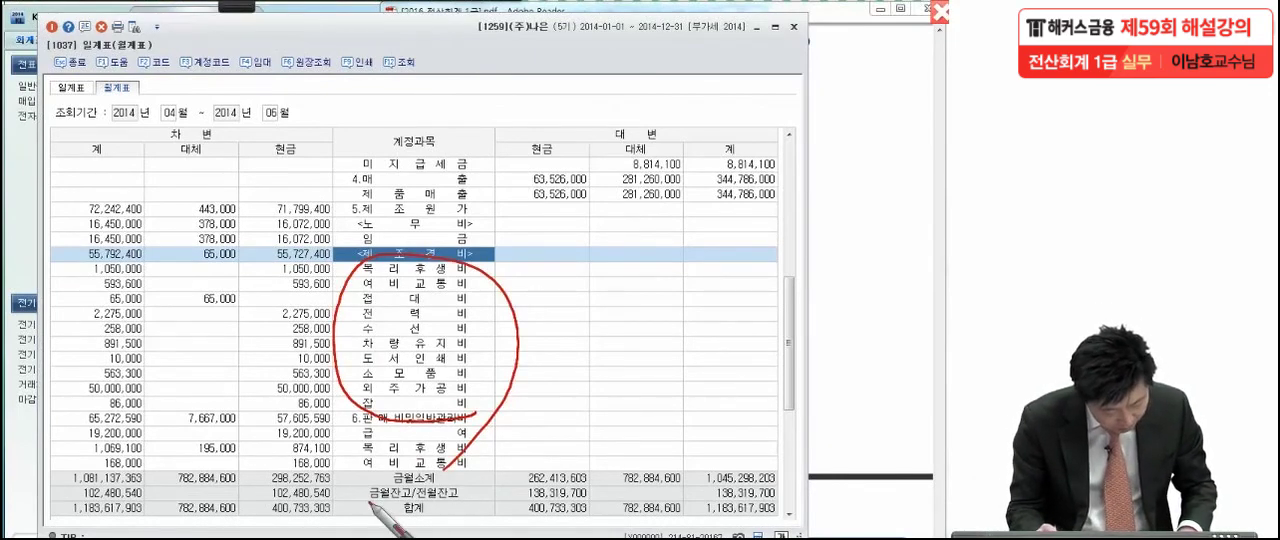
{"action": "left_click_drag", "start_coordinate": [155, 128], "coordinate": [186, 126]}
{"action": "left_click_drag", "start_coordinate": [265, 131], "coordinate": [290, 128]}
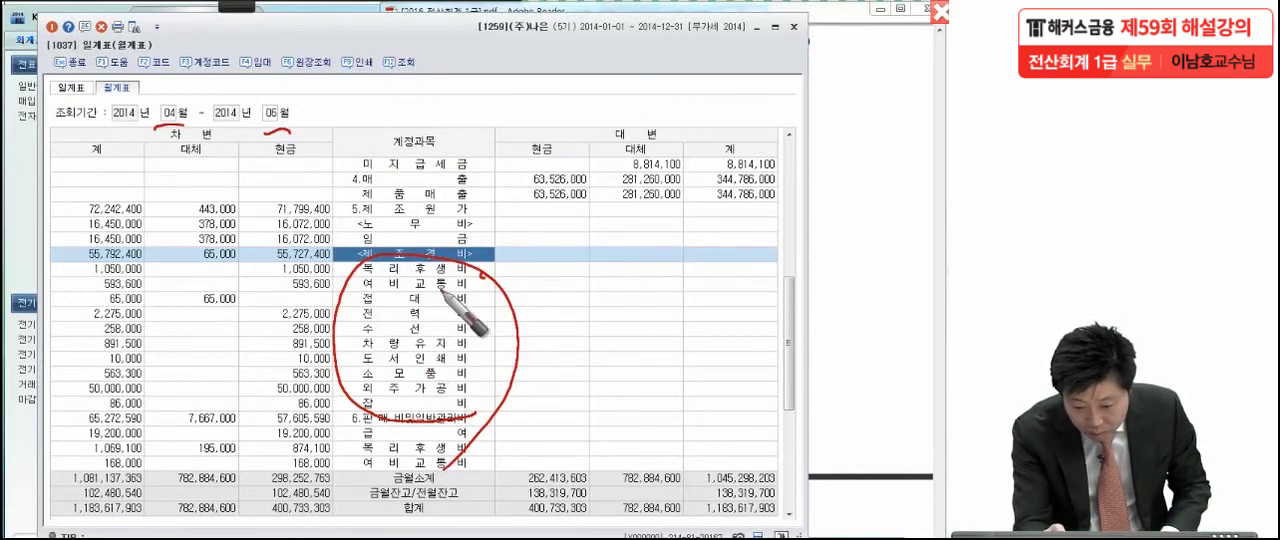
Circle 복리후생비 under 제조경비 and its debit 계 amount with the pen, and return to the exam PDF
{"action": "mouse_move", "coordinate": [345, 268]}
{"action": "left_mouse_down"}
{"action": "mouse_move", "coordinate": [488, 273]}
{"action": "mouse_move", "coordinate": [440, 283]}
{"action": "left_mouse_up"}
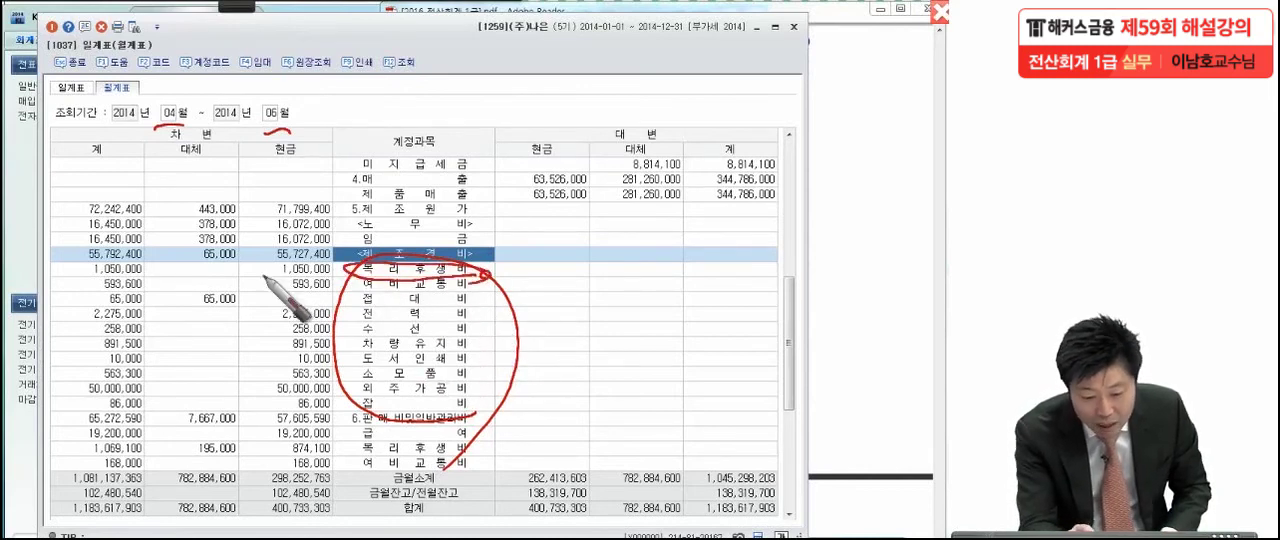
{"action": "mouse_move", "coordinate": [195, 258]}
{"action": "left_mouse_down"}
{"action": "mouse_move", "coordinate": [120, 262]}
{"action": "mouse_move", "coordinate": [175, 300]}
{"action": "left_mouse_up"}
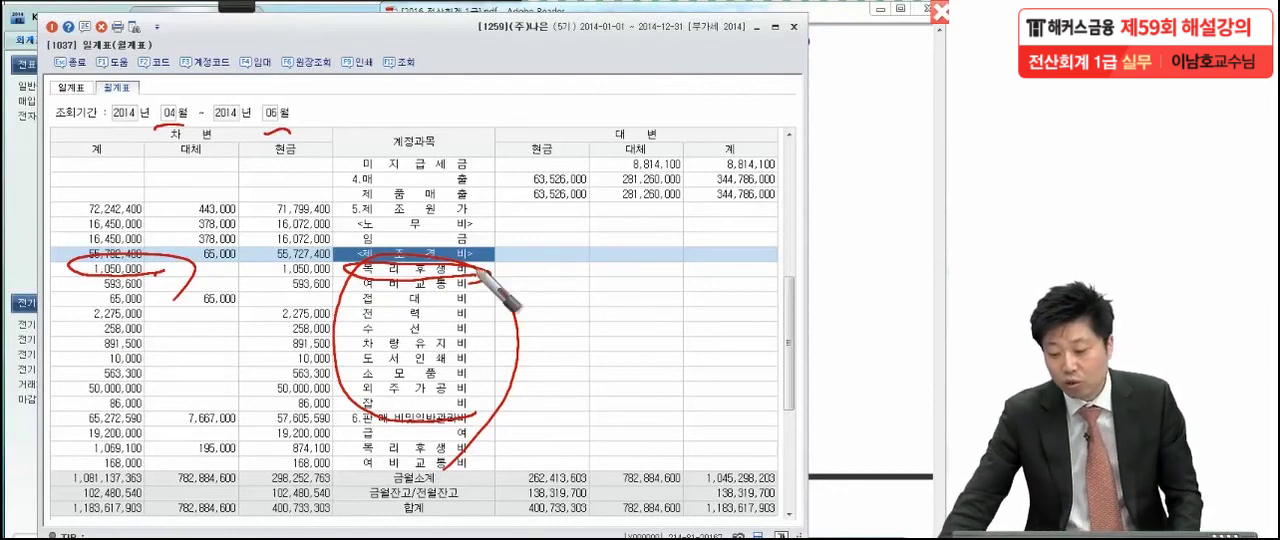
{"action": "left_click", "coordinate": [822, 187]}
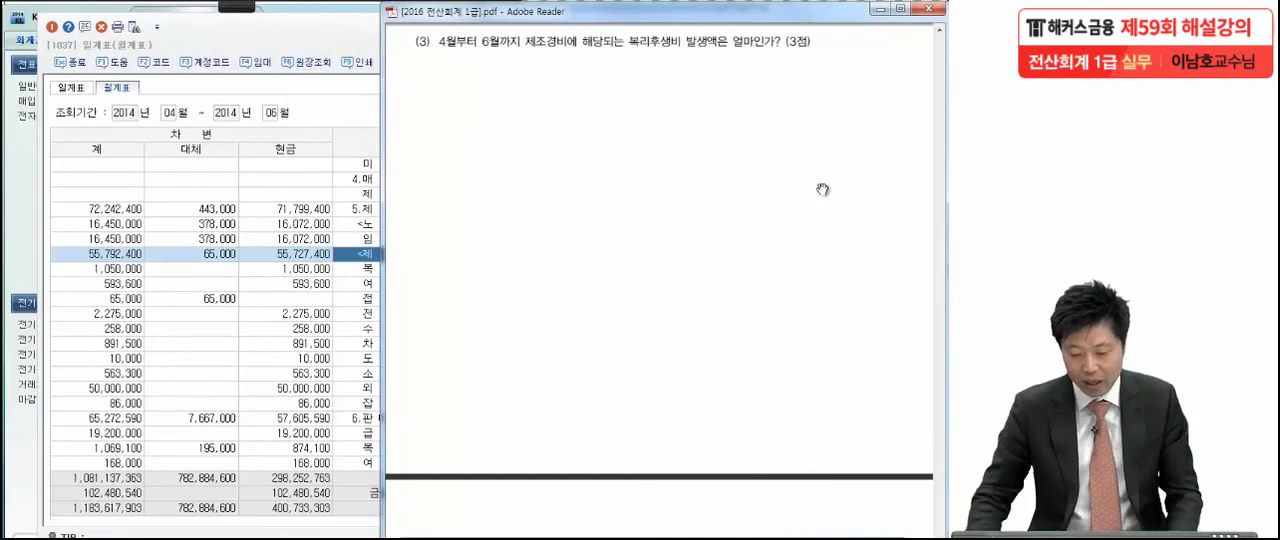